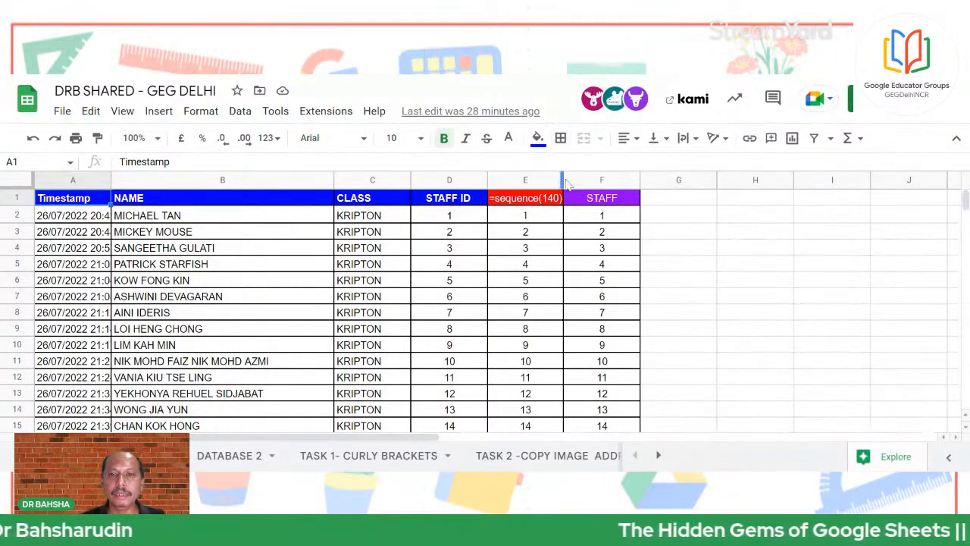
# Widen columns E and C of the staff table so their headers fit
pyautogui.moveTo(564, 180); pyautogui.dragTo(594, 180)
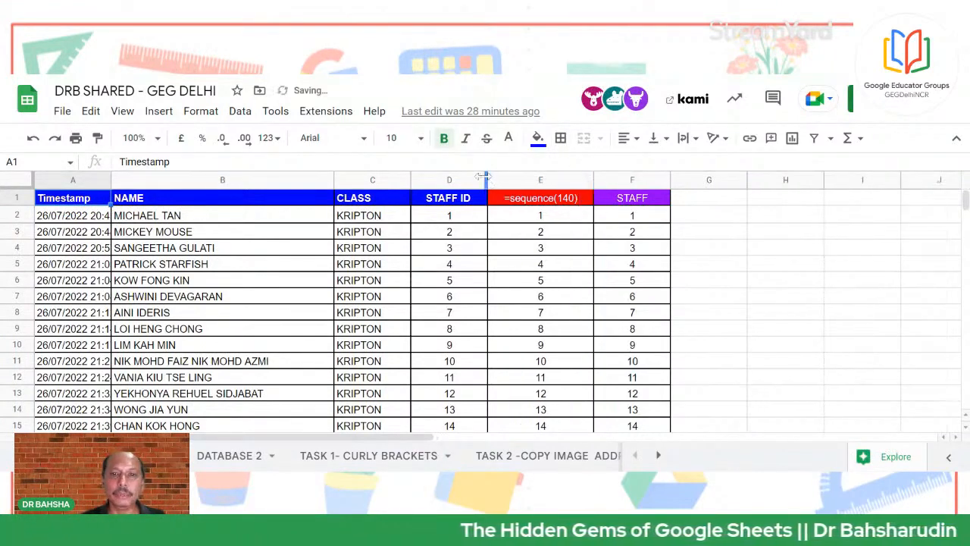
pyautogui.moveTo(483, 180); pyautogui.dragTo(504, 180)
pyautogui.moveTo(411, 180); pyautogui.dragTo(426, 180)
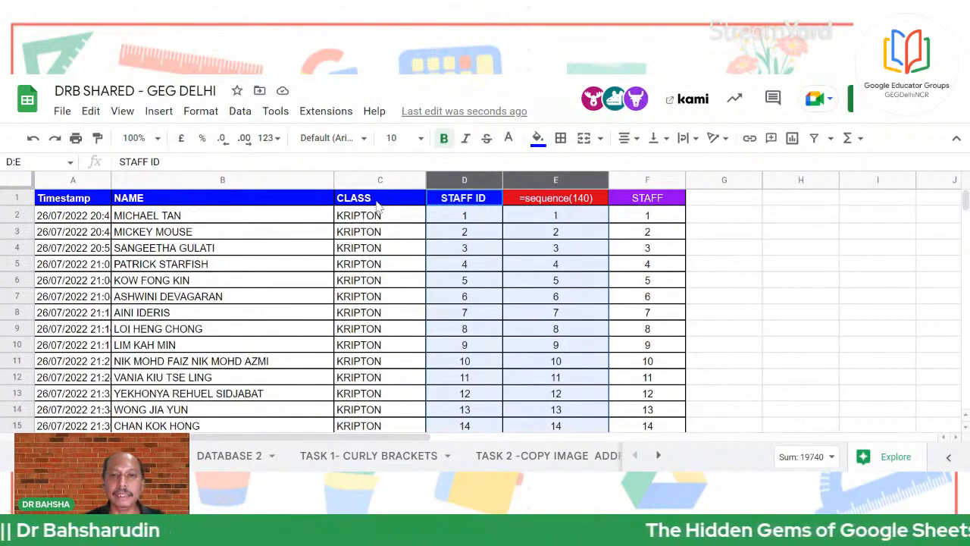
# Review the D1, E1 =sequence(140) and F1 arrayformula headers, then show the DATABASE 2 sheet
pyautogui.click(457, 204)
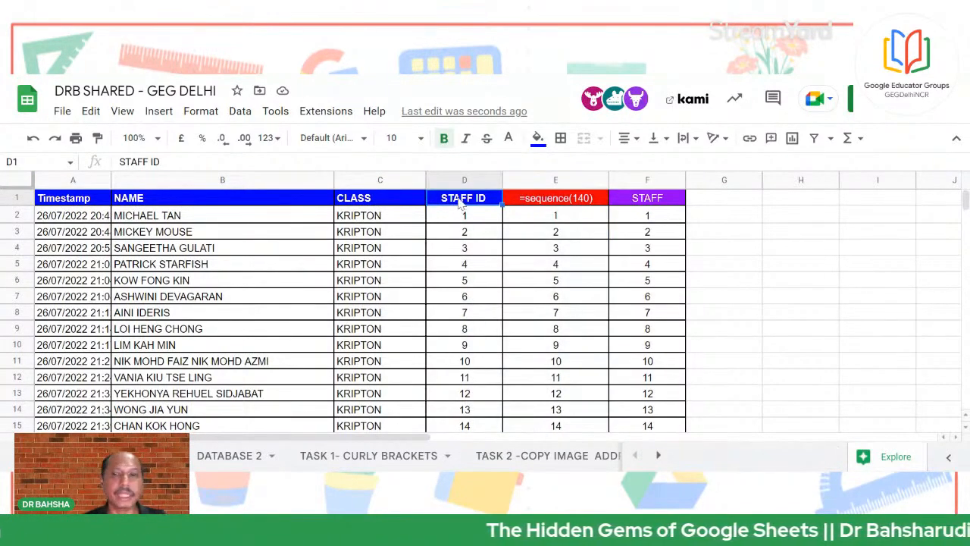
pyautogui.click(559, 199)
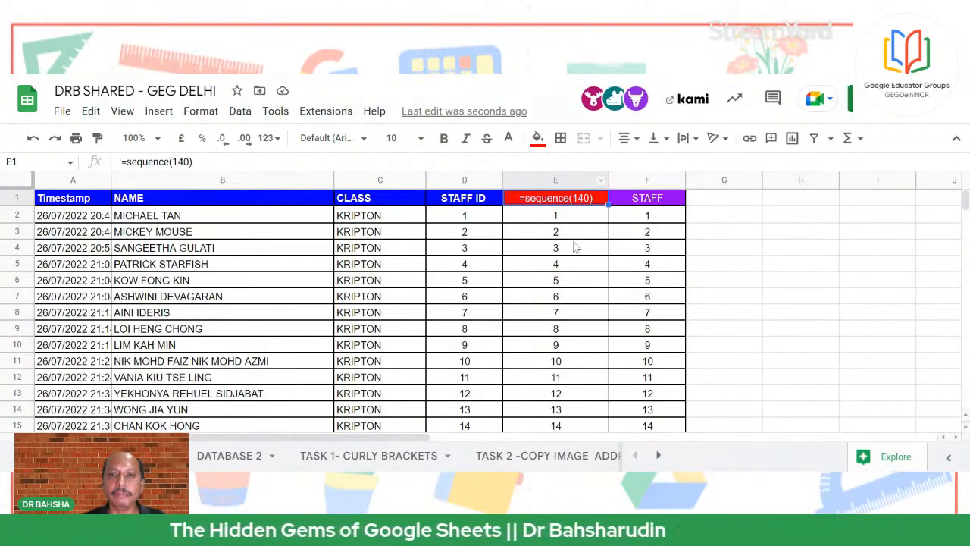
pyautogui.scroll(-4, 580, 314)
pyautogui.scroll(4, 573, 323)
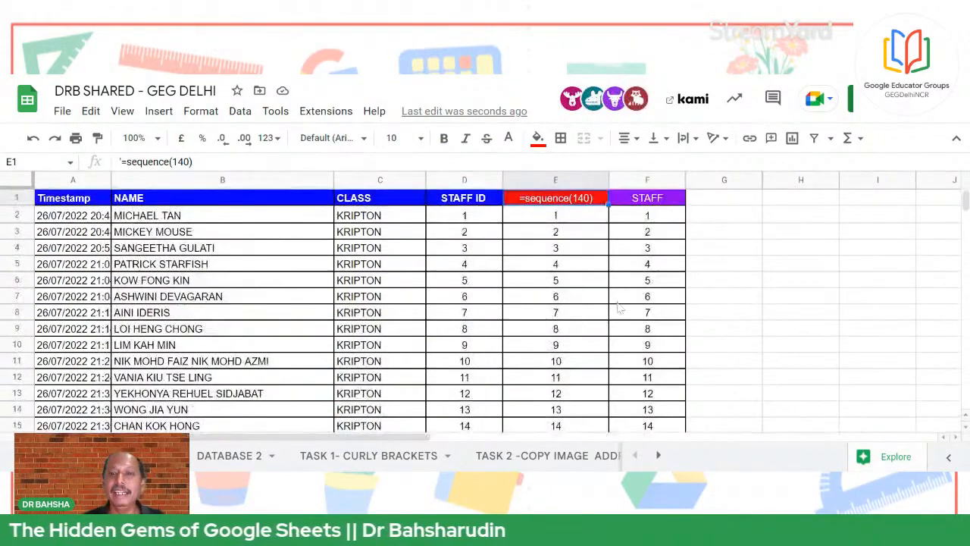
pyautogui.click(650, 200)
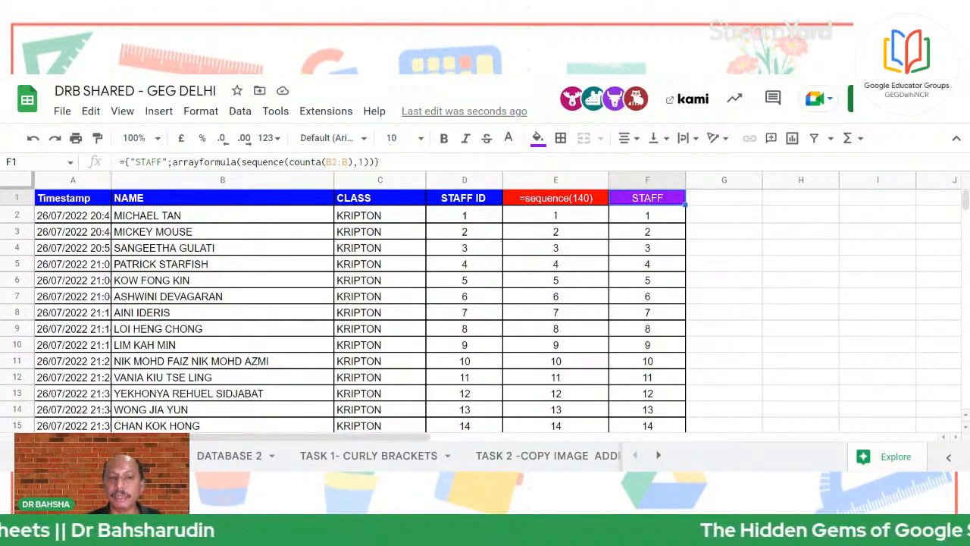
pyautogui.click(226, 457)
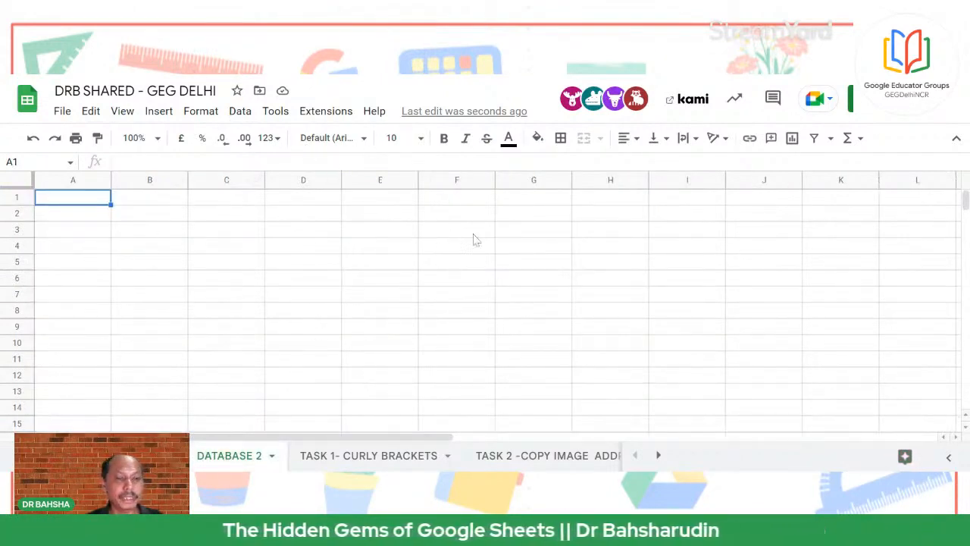
pyautogui.click(357, 457)
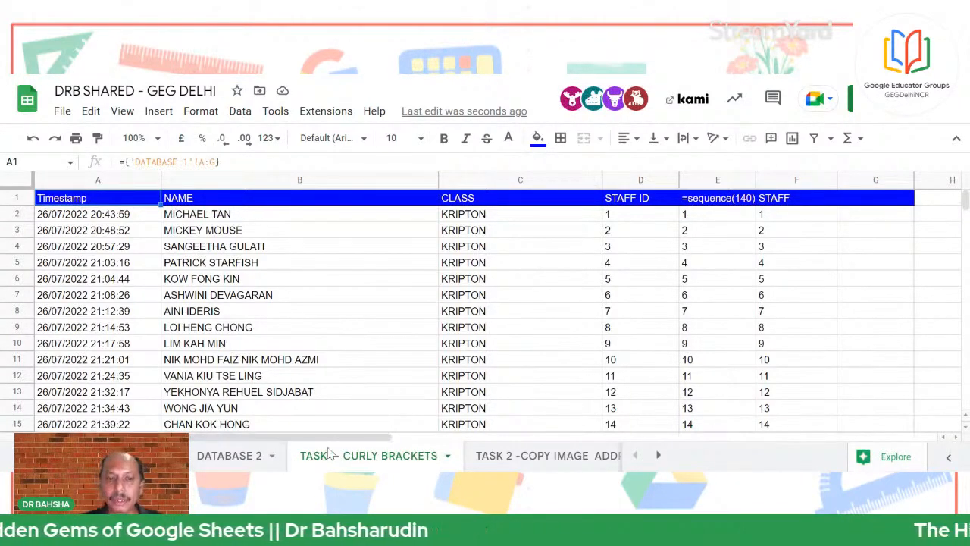
pyautogui.click(236, 455)
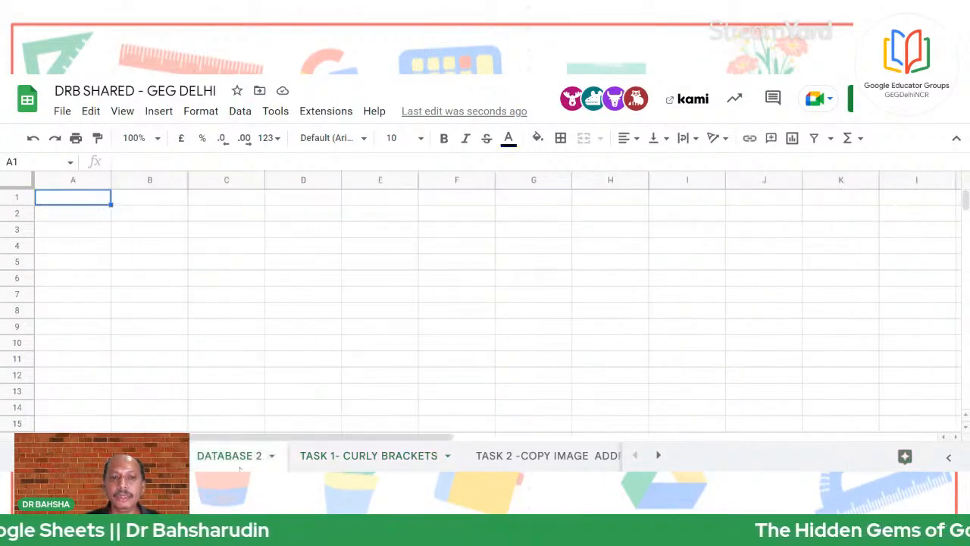
pyautogui.click(232, 311)
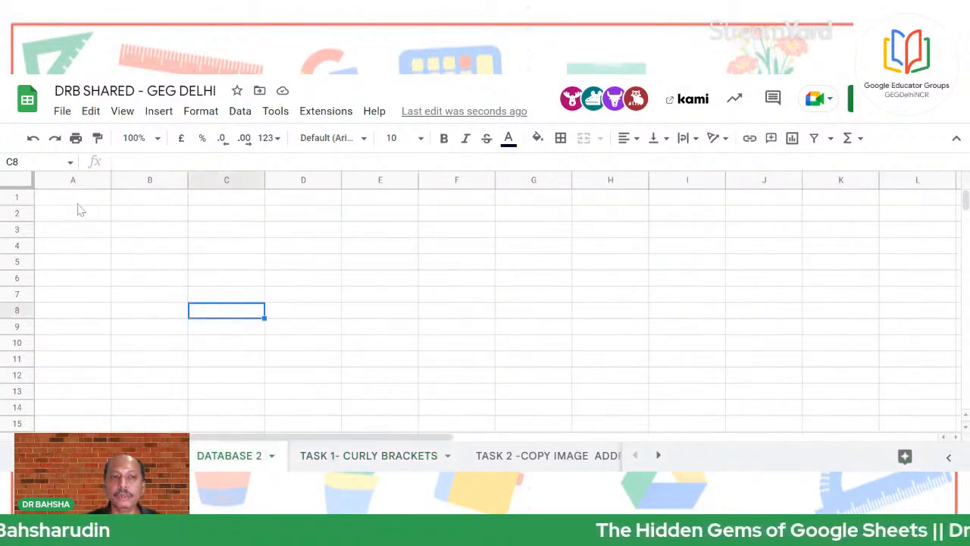
pyautogui.click(143, 455)
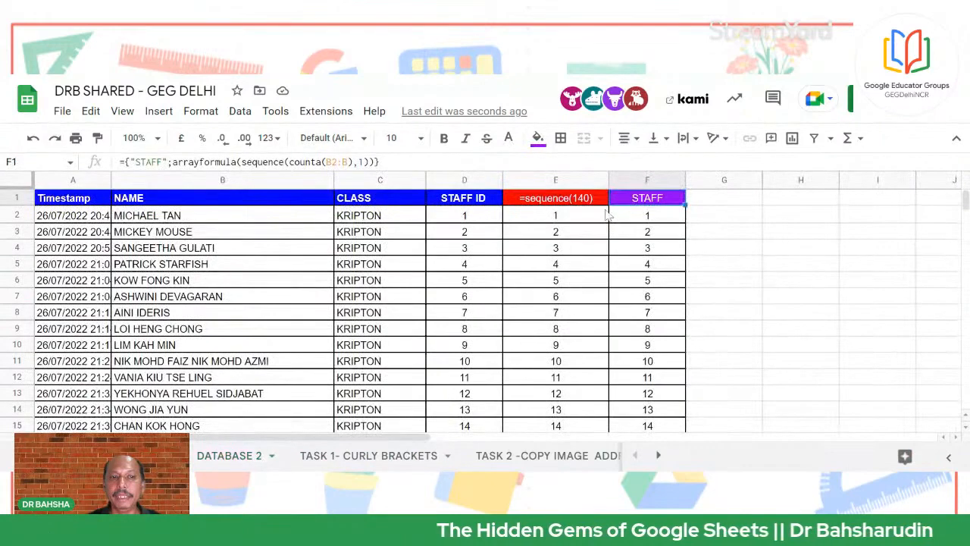
pyautogui.click(239, 458)
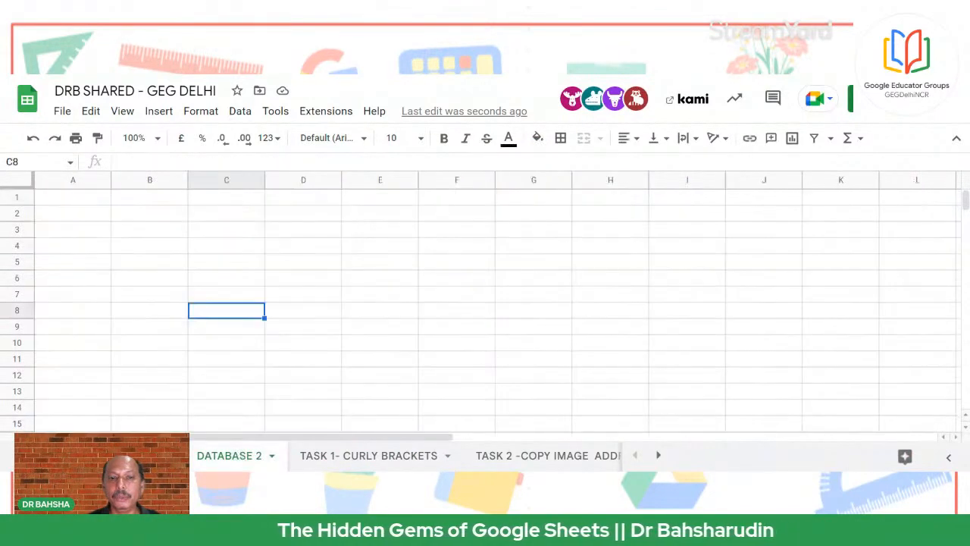
pyautogui.click(155, 456)
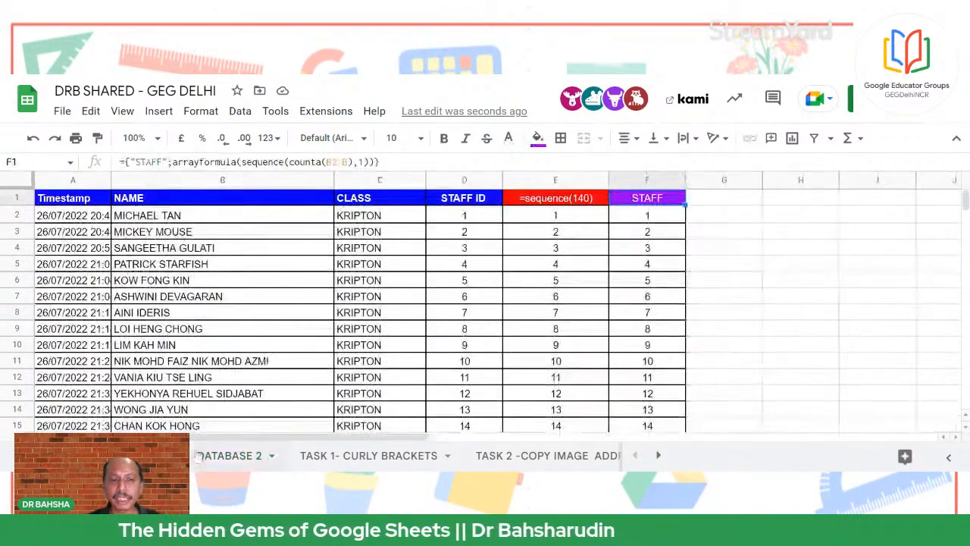
pyautogui.click(210, 457)
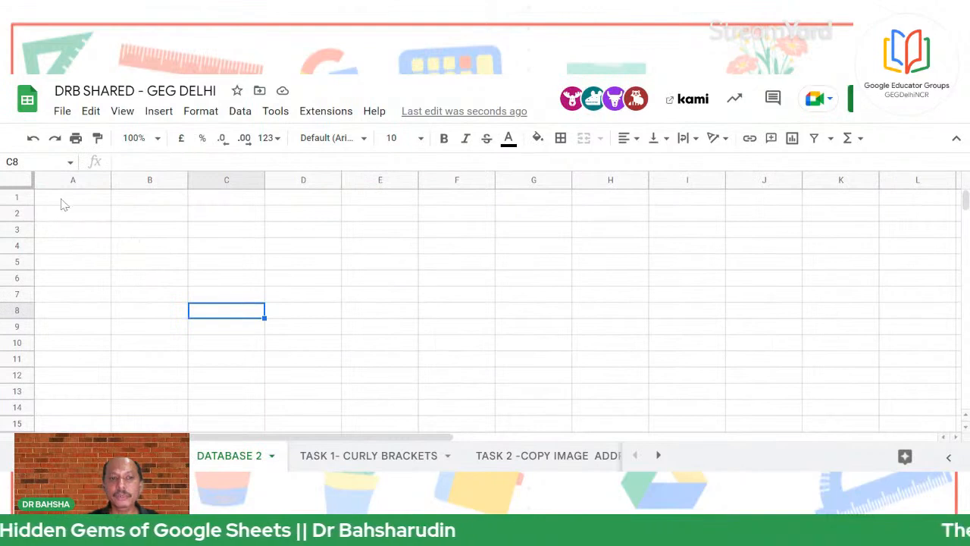
pyautogui.click(64, 202)
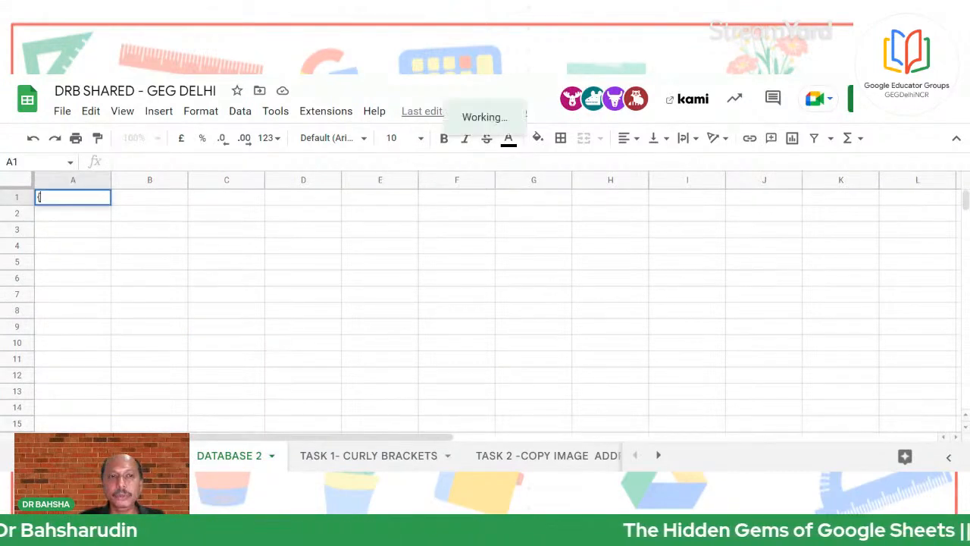
pyautogui.write('{')
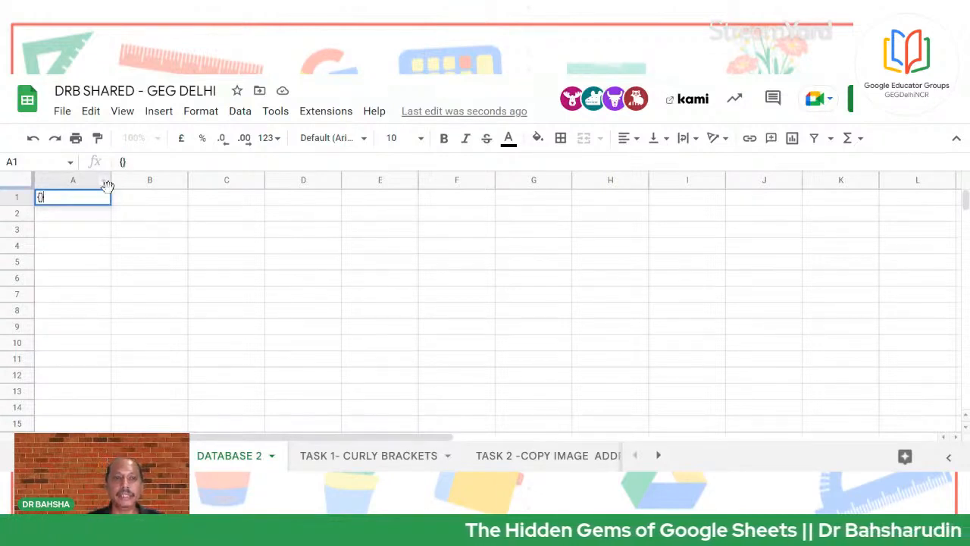
pyautogui.press('BackSpace')
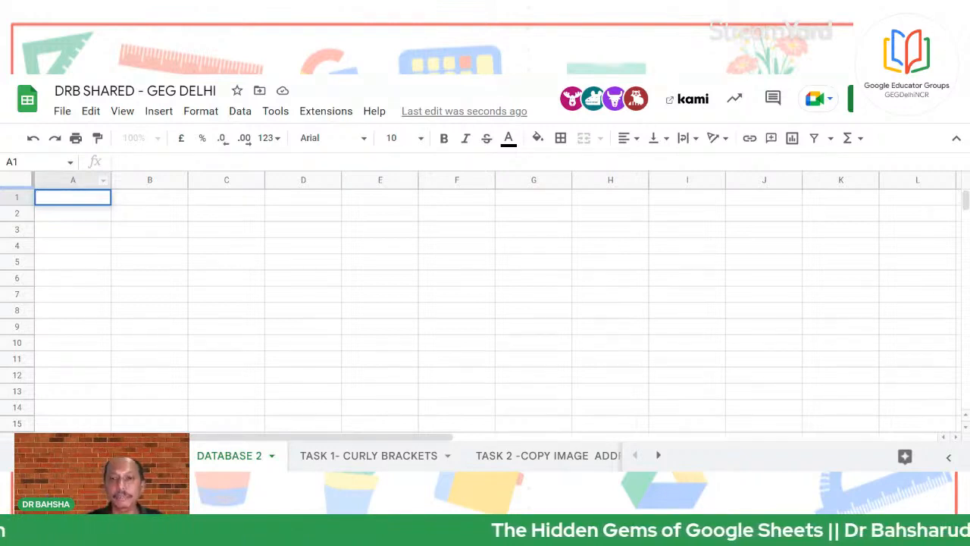
# In DATABASE 2's A1, enter ='DATABASE 1'!A:F, referencing whole columns A to F
pyautogui.write('=')
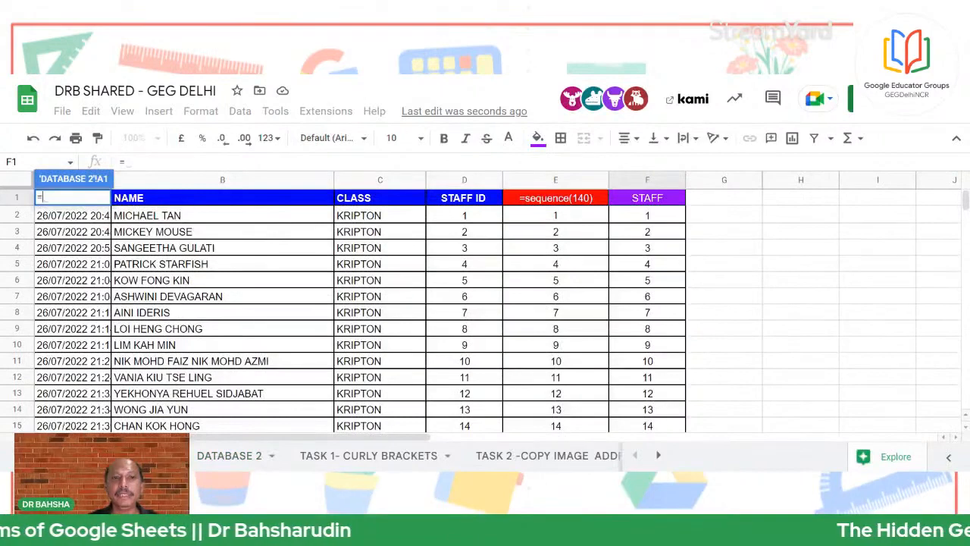
pyautogui.moveTo(153, 201); pyautogui.dragTo(671, 212)
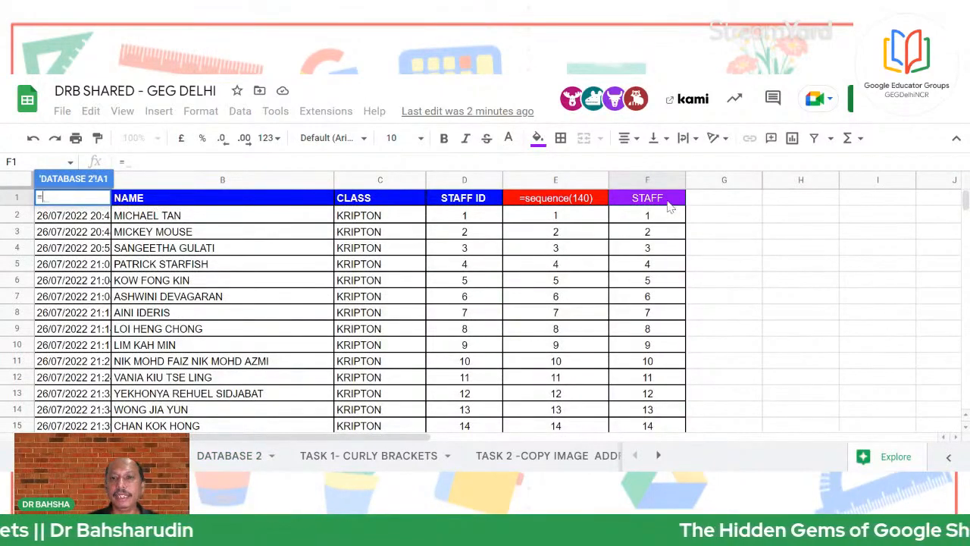
pyautogui.moveTo(248, 220); pyautogui.dragTo(69, 391)
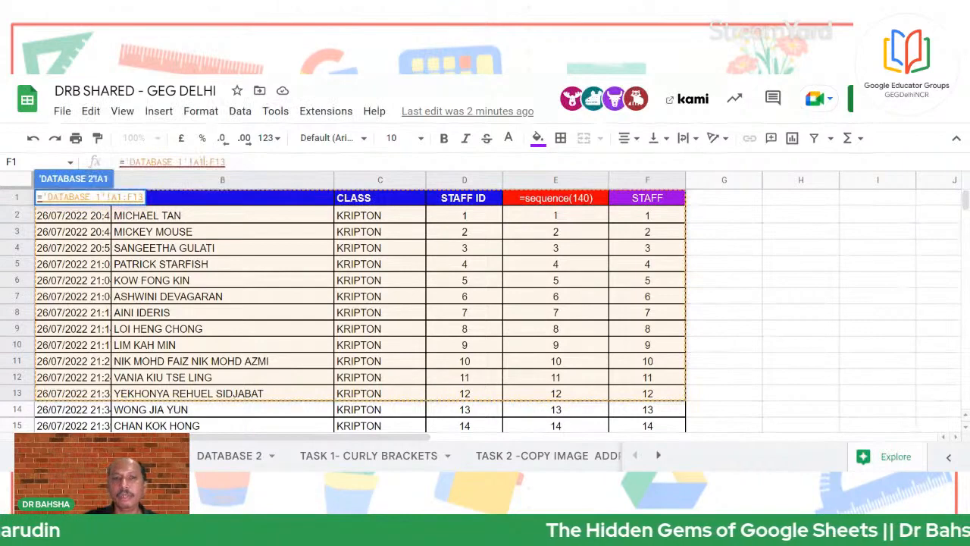
pyautogui.press('BackSpace')
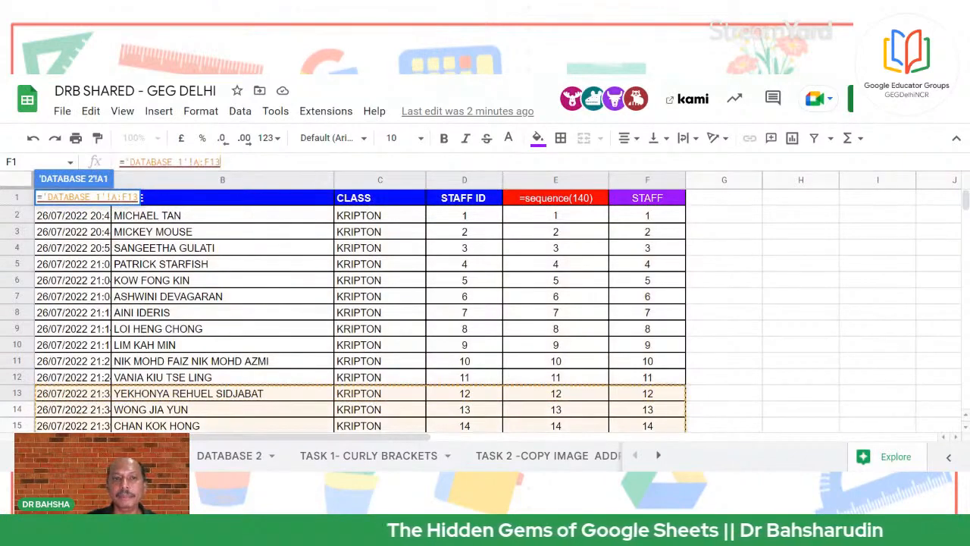
pyautogui.press('BackSpace')
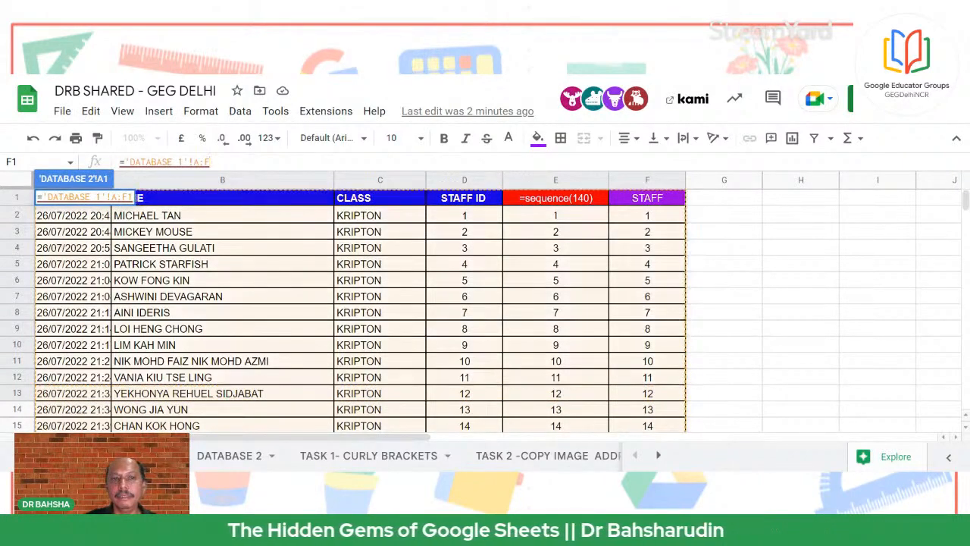
pyautogui.press('BackSpace')
pyautogui.press('Return')
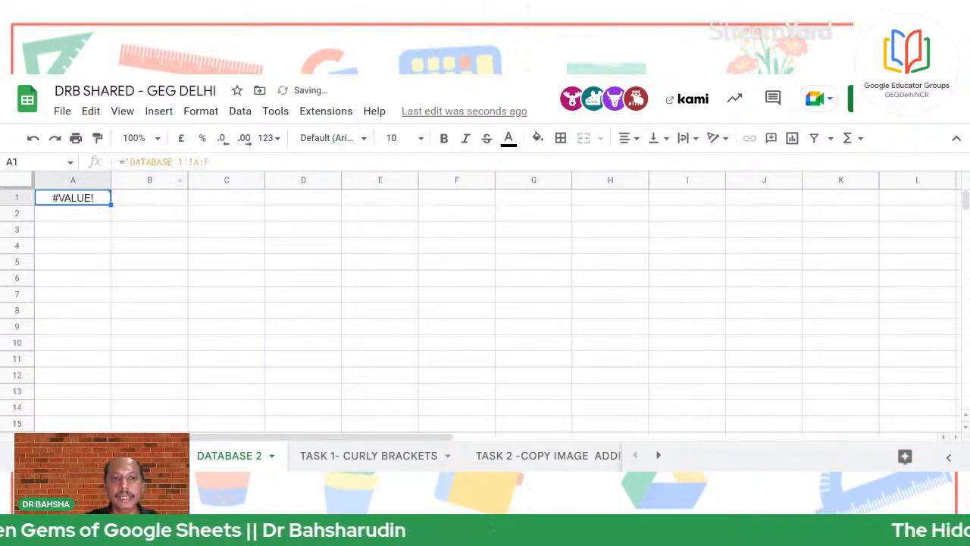
# Replace A1's formula with a curly-bracket reference to DATABASE 1 A1:F12
pyautogui.click(210, 162)
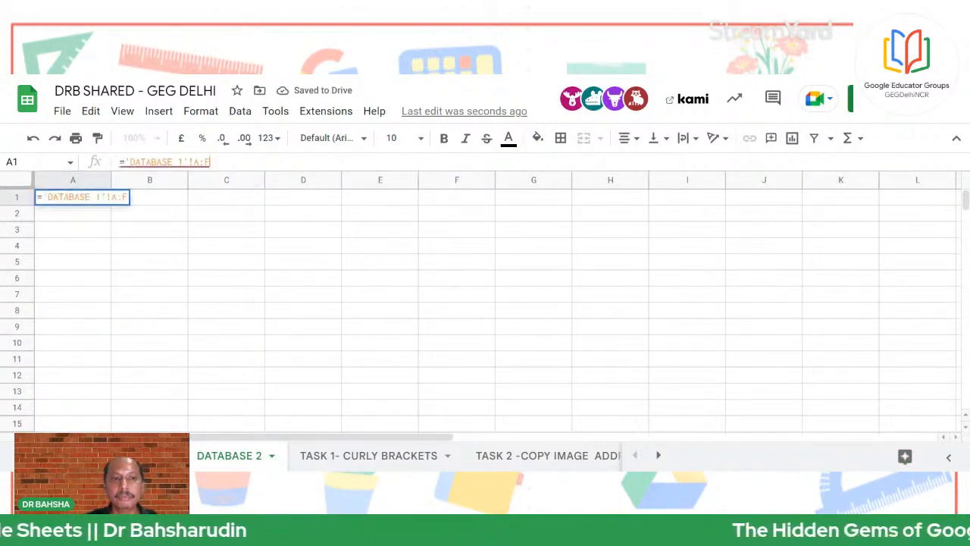
pyautogui.press('BackSpace')
pyautogui.press('BackSpace')
pyautogui.press('BackSpace')
pyautogui.press('BackSpace')
pyautogui.press('BackSpace')
pyautogui.press('BackSpace')
pyautogui.press('BackSpace')
pyautogui.press('BackSpace')
pyautogui.press('BackSpace')
pyautogui.press('BackSpace')
pyautogui.press('BackSpace')
pyautogui.press('BackSpace')
pyautogui.press('BackSpace')
pyautogui.press('BackSpace')
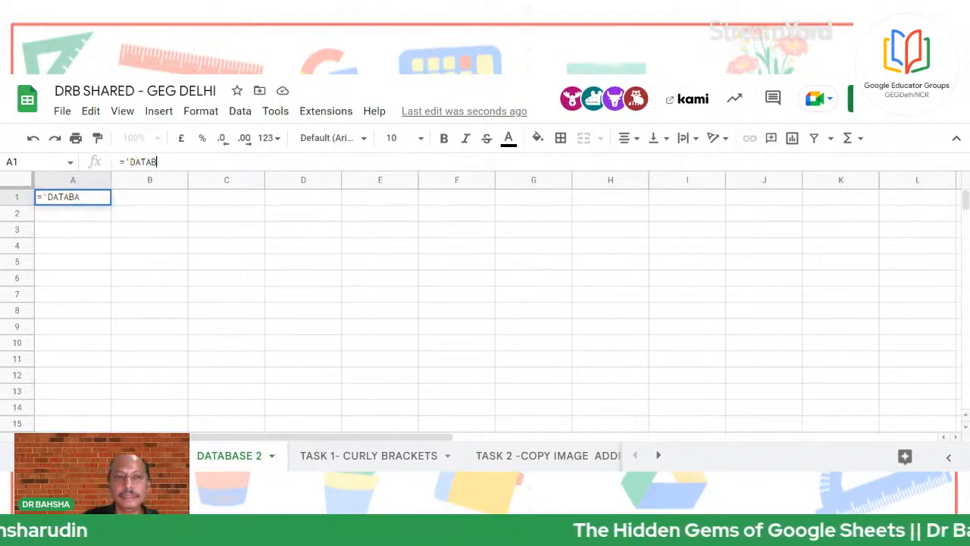
pyautogui.press('BackSpace')
pyautogui.press('BackSpace')
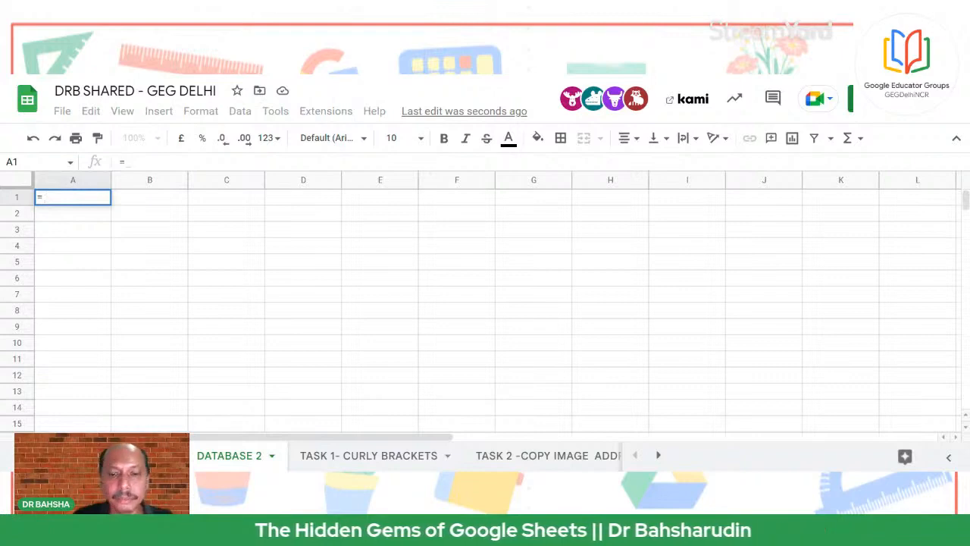
pyautogui.write('{')
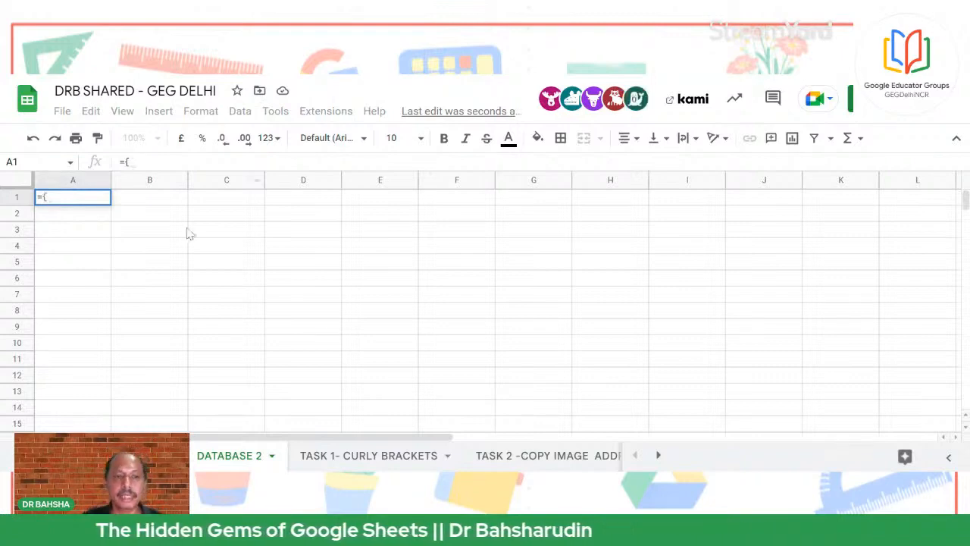
pyautogui.click(144, 455)
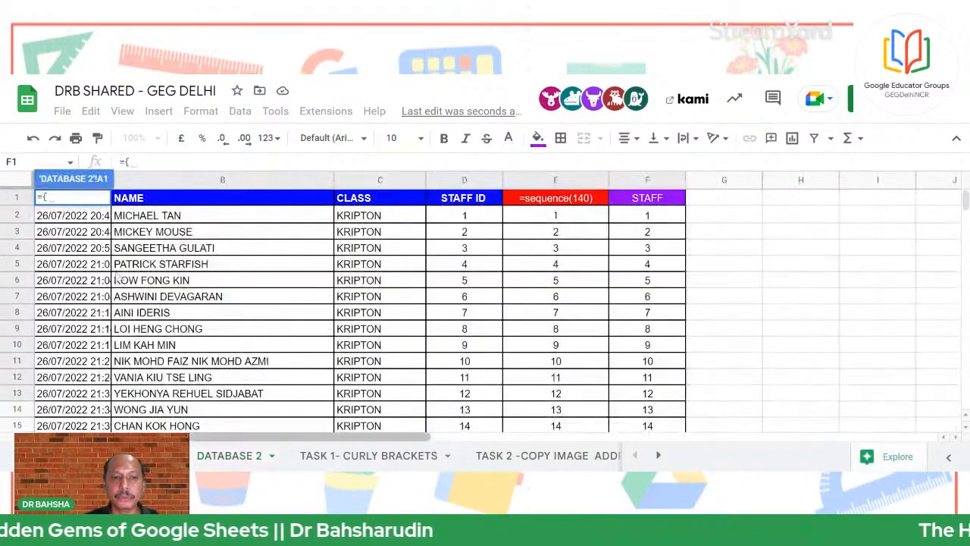
pyautogui.click(649, 199)
pyautogui.moveTo(652, 203); pyautogui.dragTo(75, 383)
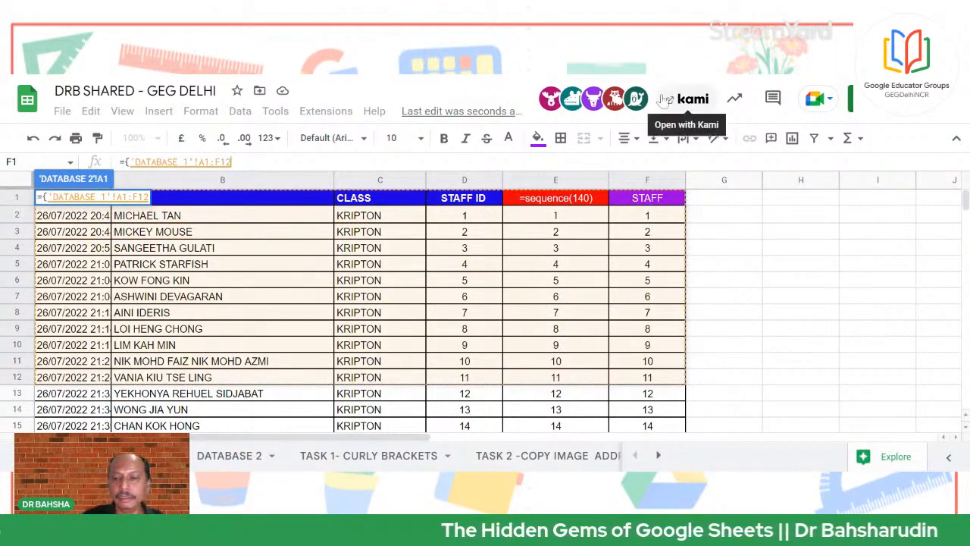
pyautogui.press('Return')
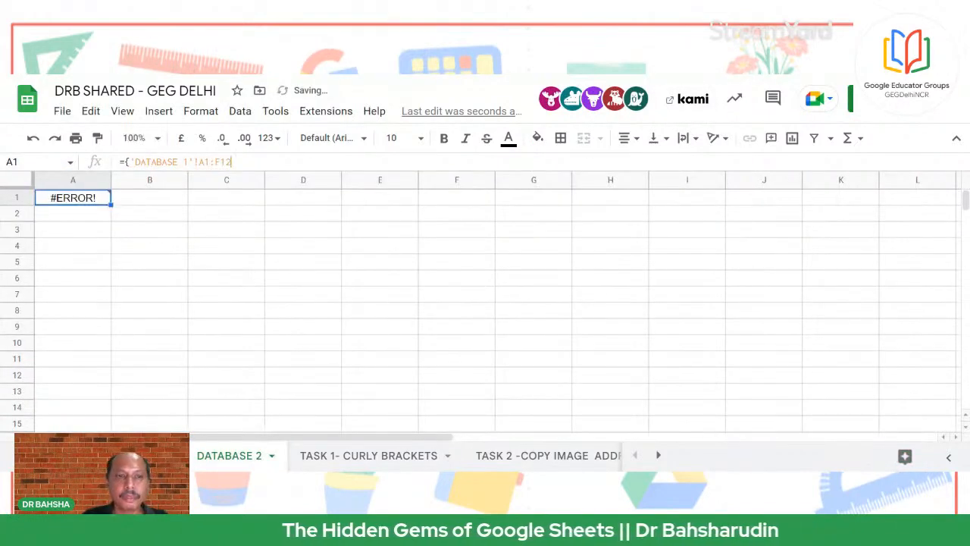
# Add the missing closing brace so A1 reads ={'DATABASE 1'!A1:F12}
pyautogui.press('F2')
pyautogui.write('}')
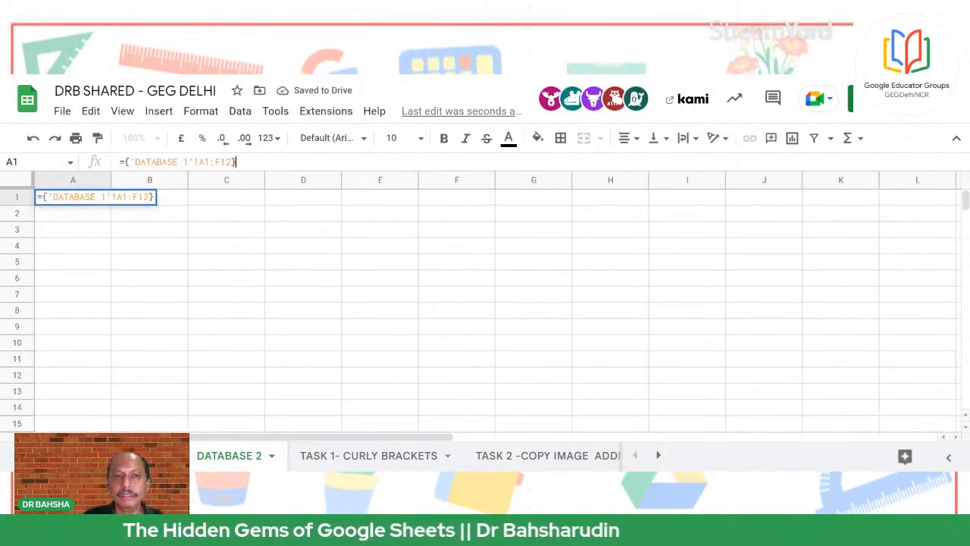
pyautogui.press('Return')
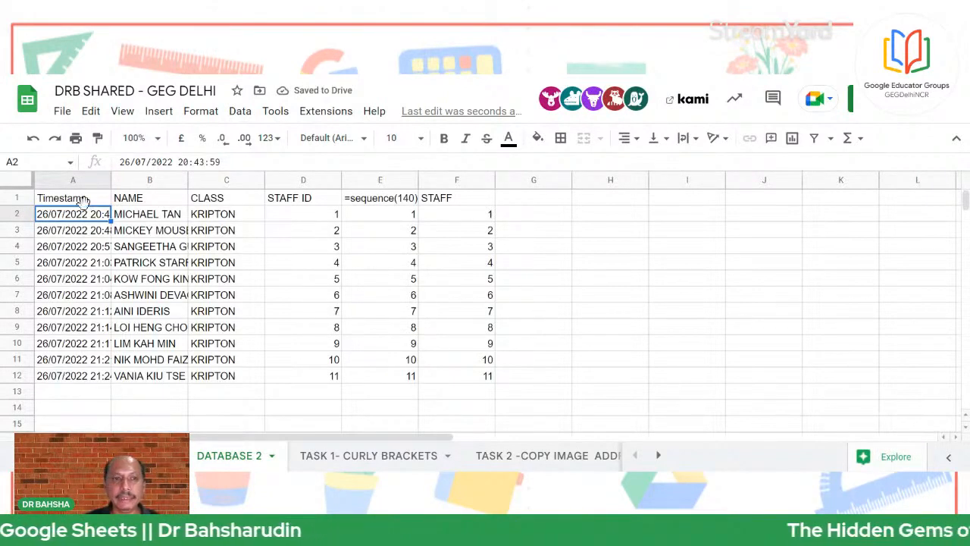
pyautogui.click(75, 199)
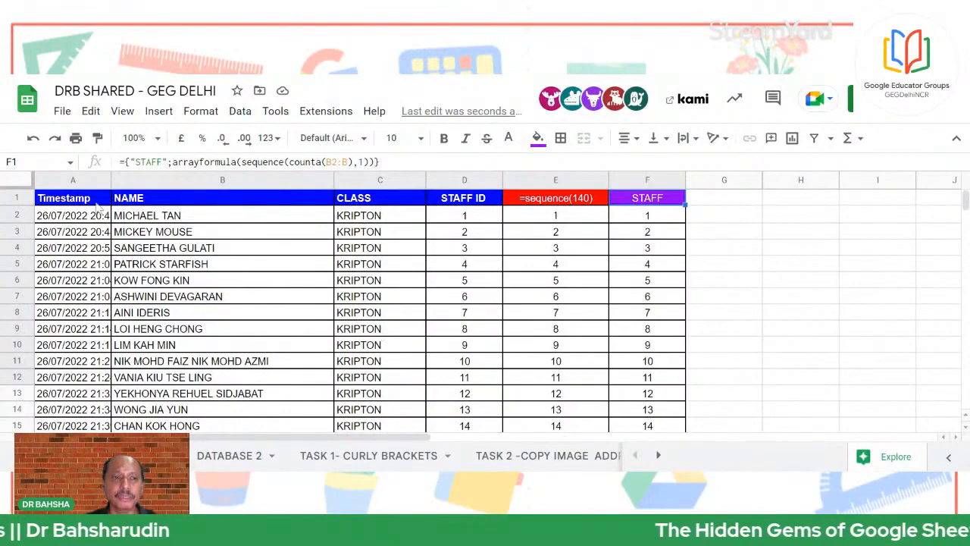
pyautogui.scroll(-15, 599, 382)
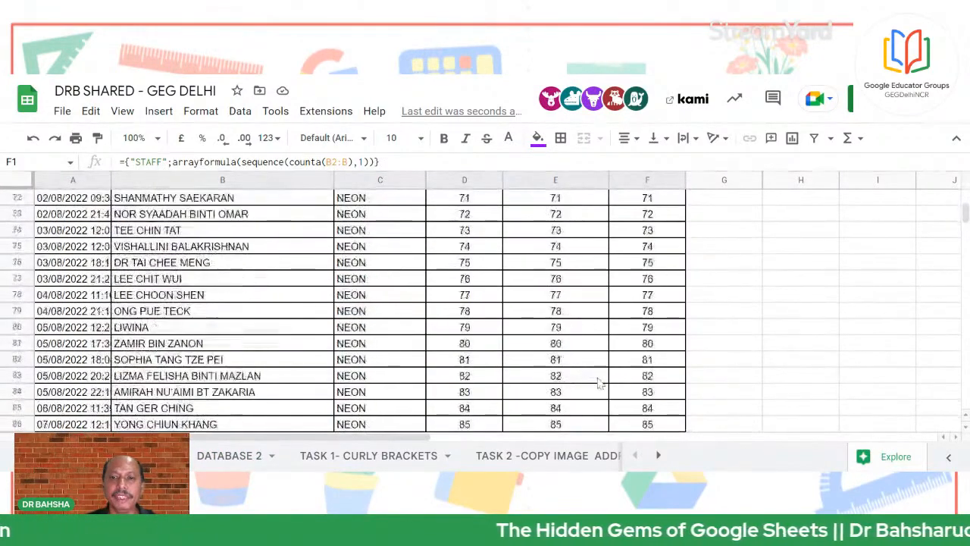
pyautogui.scroll(-20, 603, 384)
pyautogui.scroll(13, 610, 386)
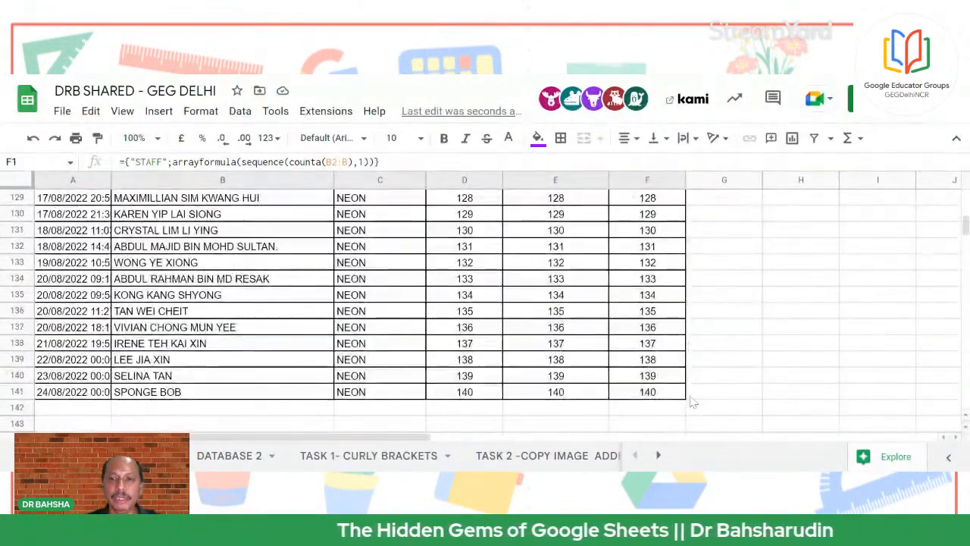
pyautogui.click(641, 396)
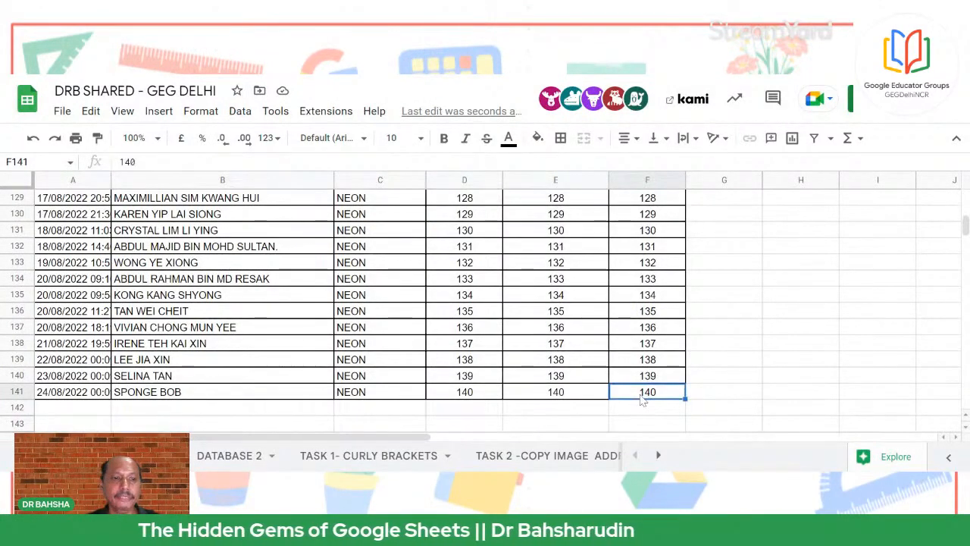
pyautogui.click(207, 460)
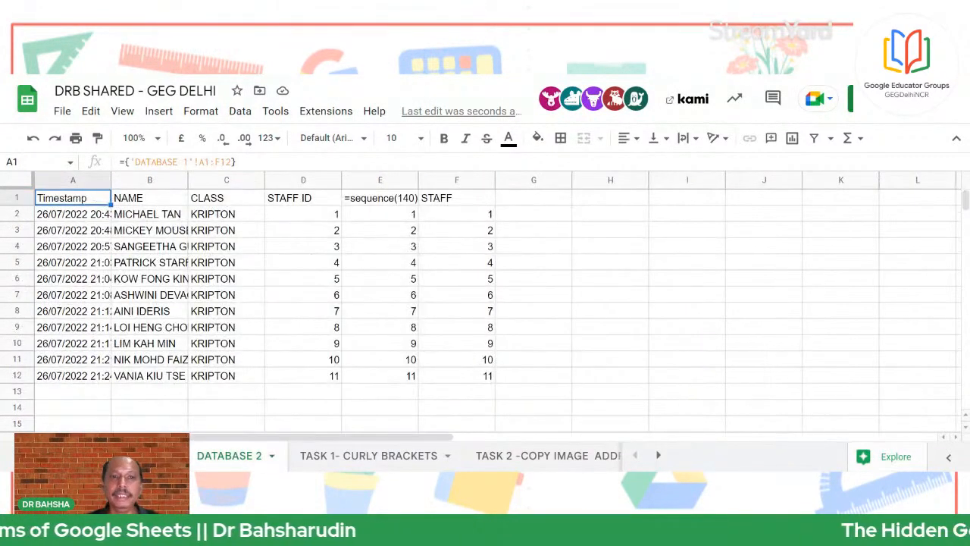
# Edit A1 to ={'DATABASE 1'!A:F} so the import covers whole columns
pyautogui.press('F2')
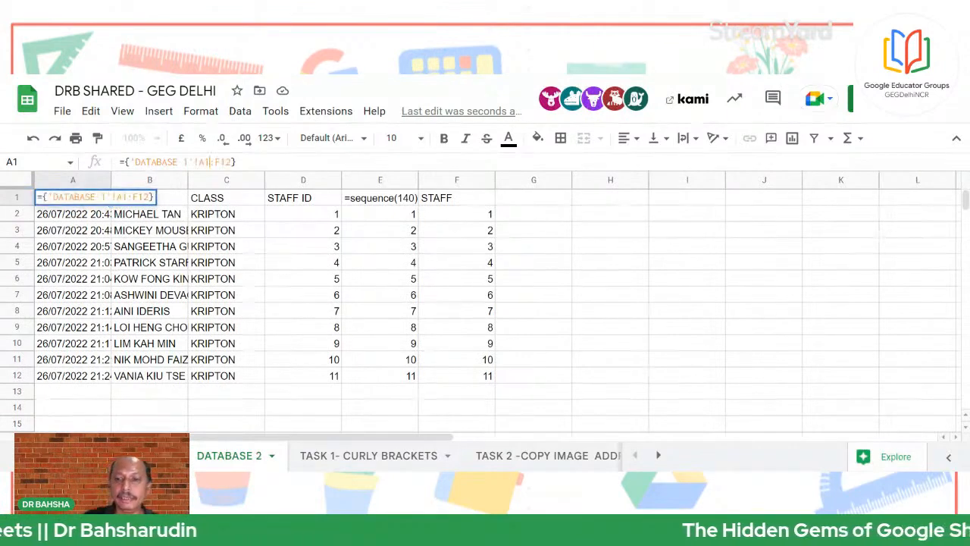
pyautogui.press('BackSpace')
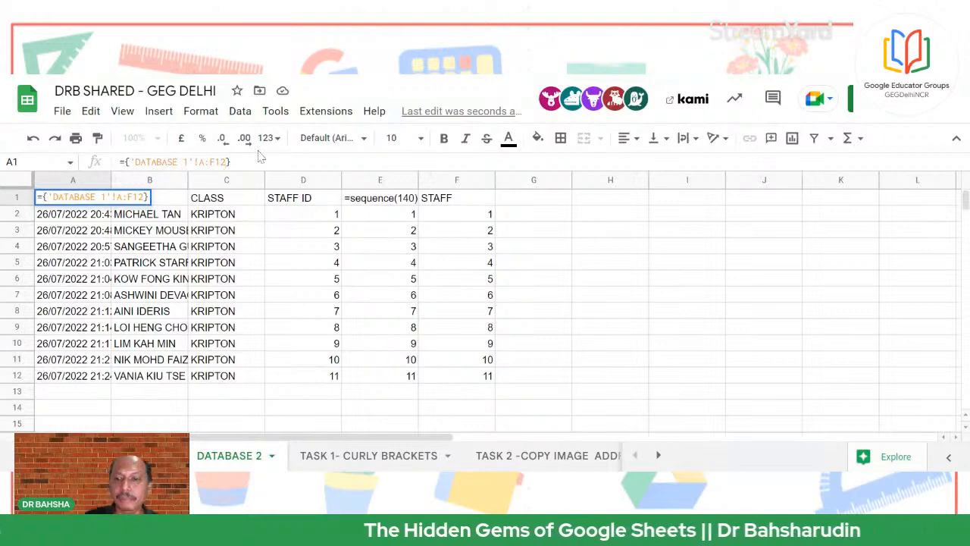
pyautogui.press('BackSpace')
pyautogui.press('BackSpace')
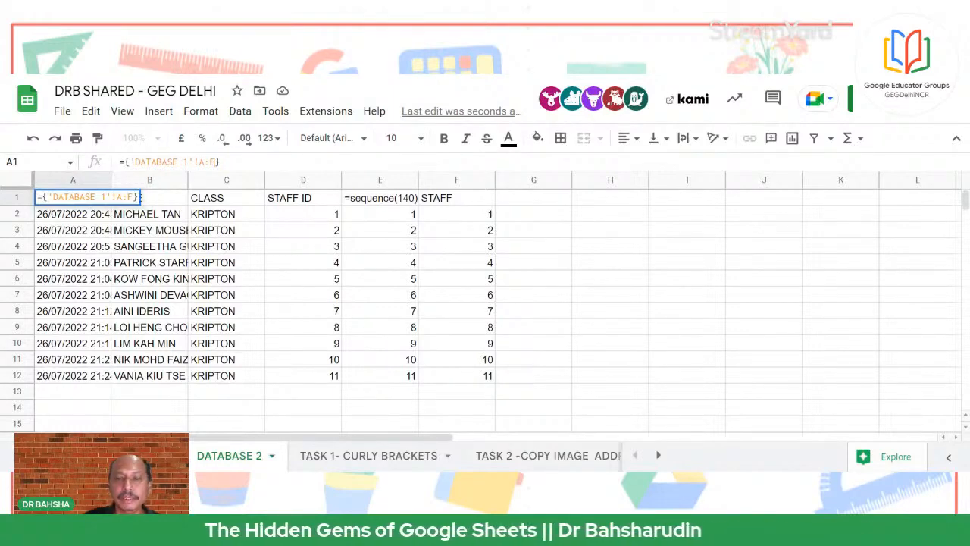
pyautogui.press('Return')
# Verify the imported list reaches staff ID 140, then reselect A1 on DATABASE 2
pyautogui.scroll(-16, 375, 280)
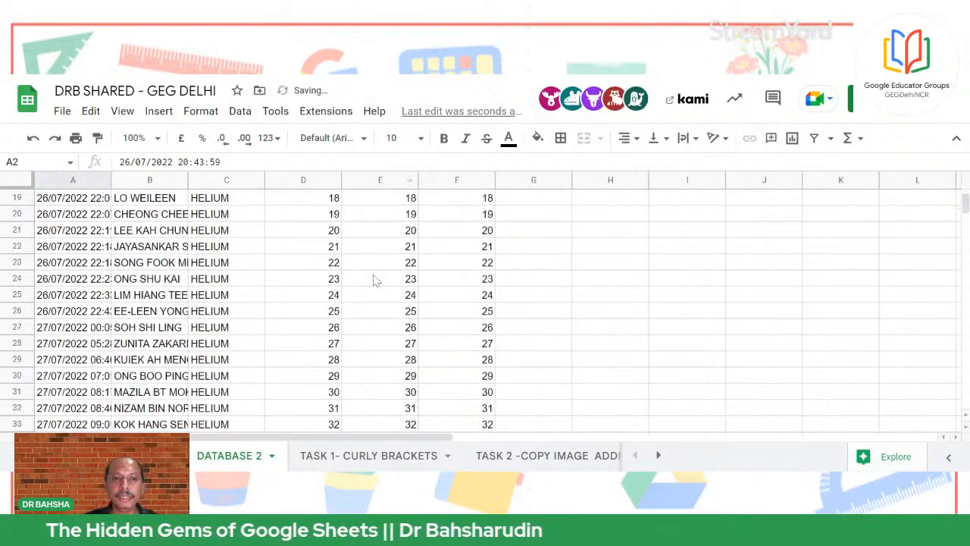
pyautogui.scroll(-15, 385, 303)
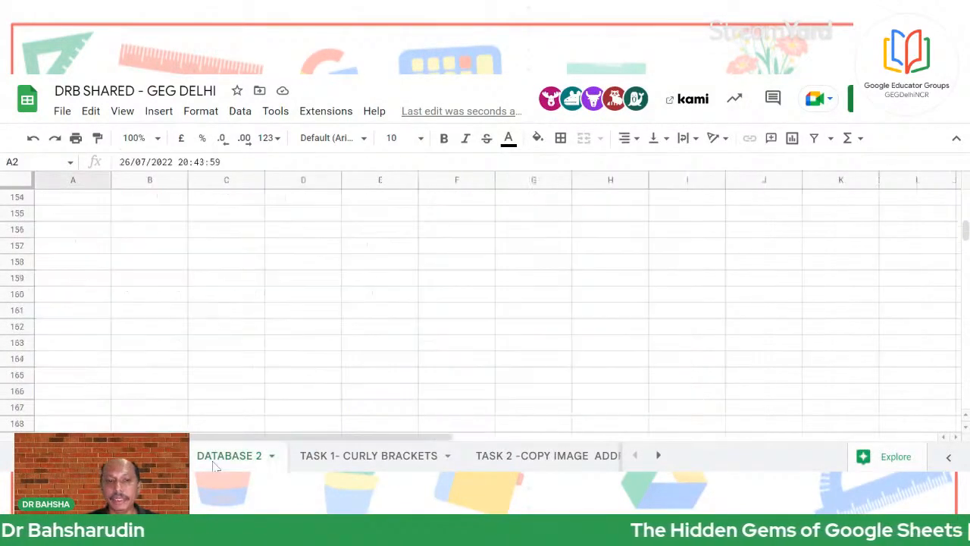
pyautogui.scroll(20, 383, 367)
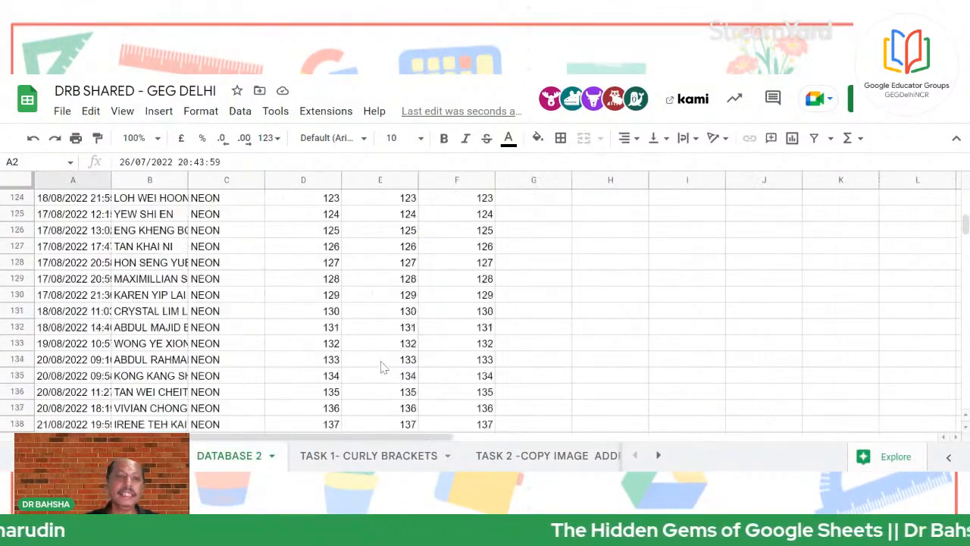
pyautogui.scroll(15, 385, 360)
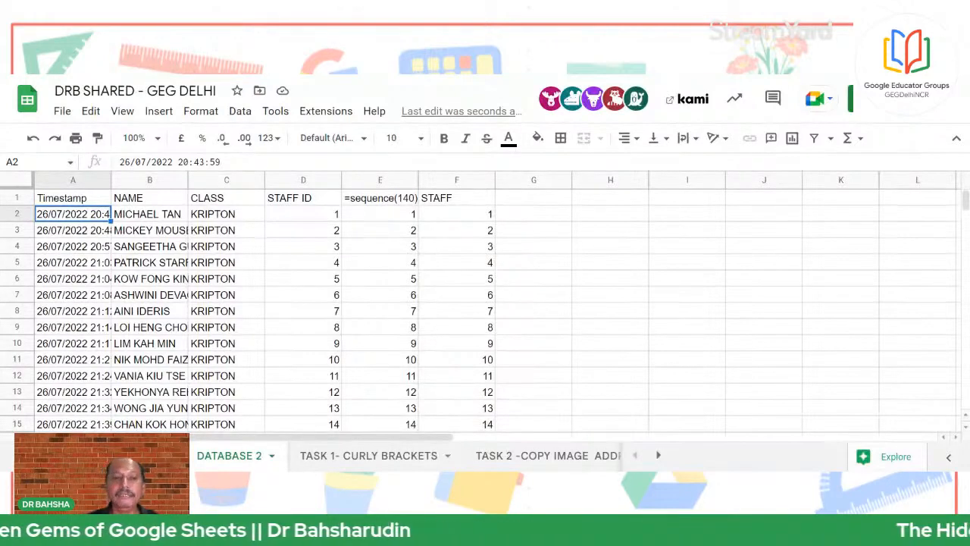
pyautogui.hotkey('ctrl', 'End')
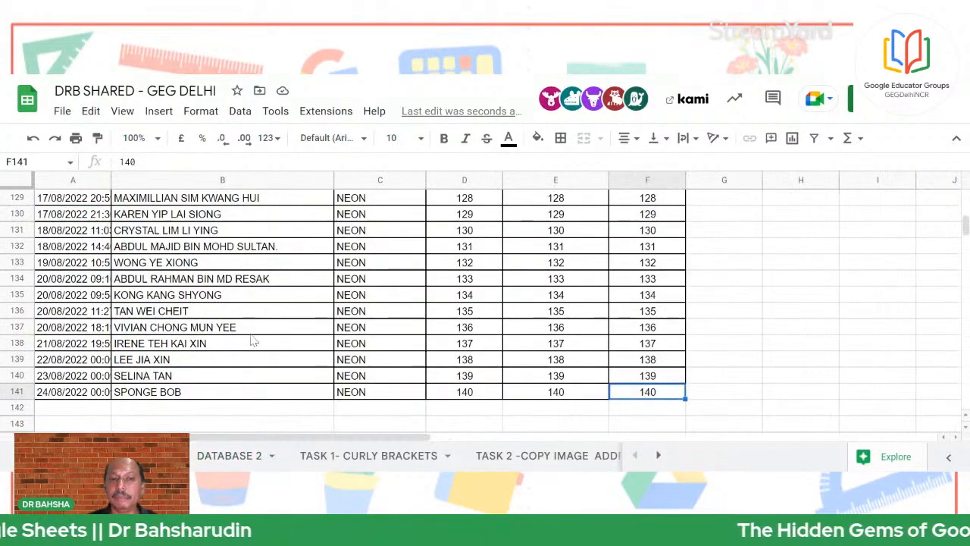
pyautogui.scroll(7, 254, 345)
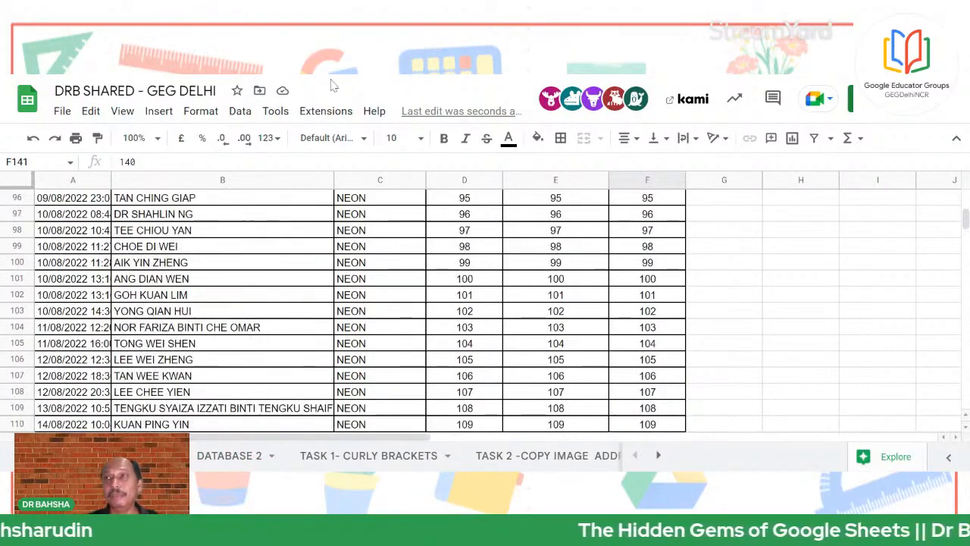
pyautogui.scroll(1, 173, 364)
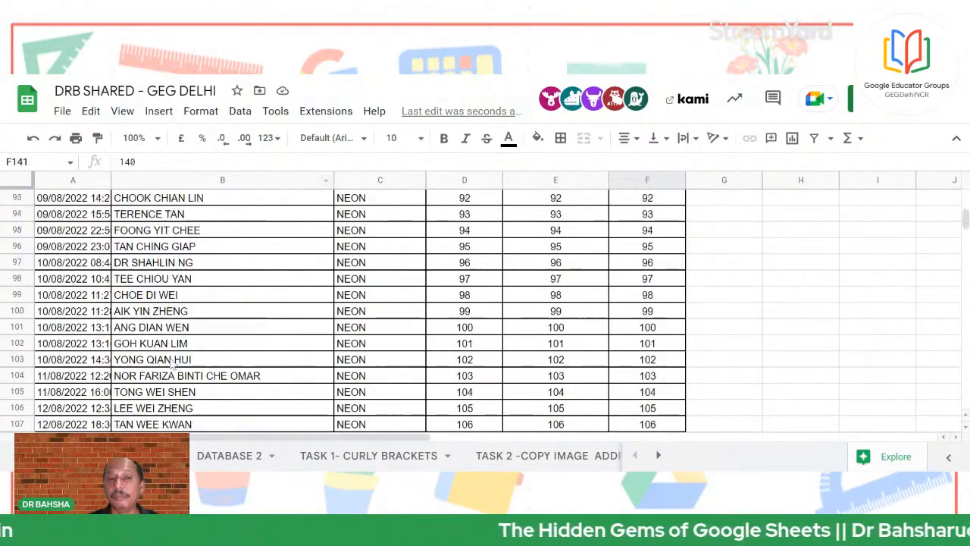
pyautogui.click(232, 456)
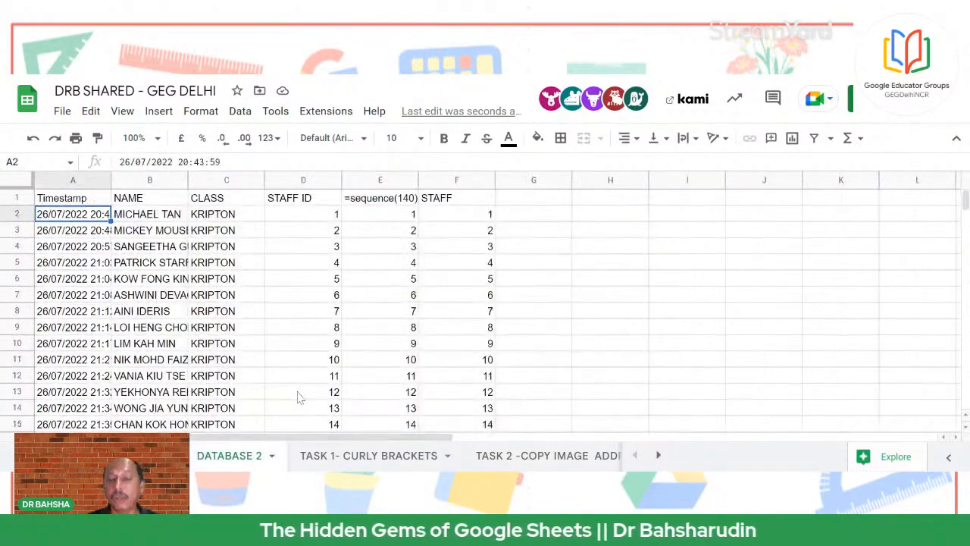
pyautogui.click(68, 199)
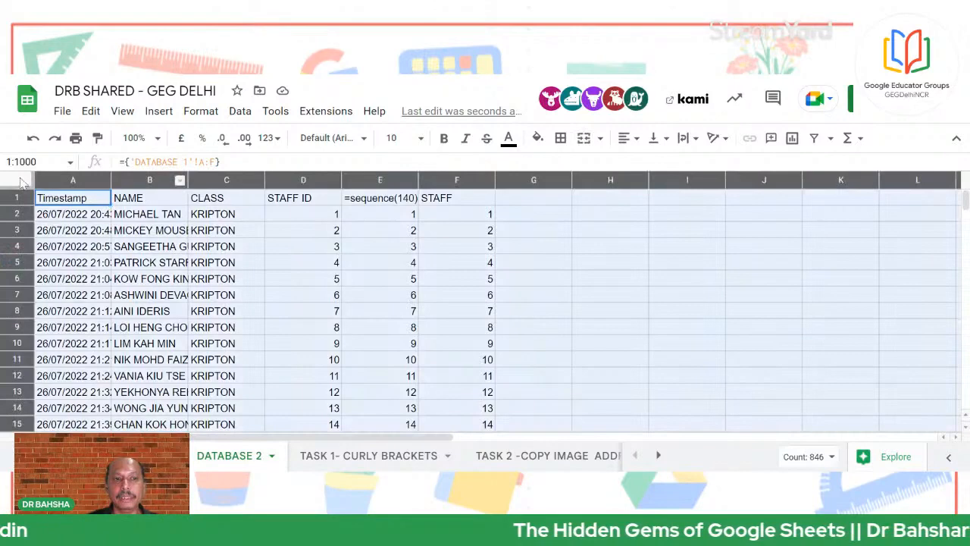
# Auto-fit all DATABASE 2 column widths so full timestamps and staff names show
pyautogui.click(22, 180)
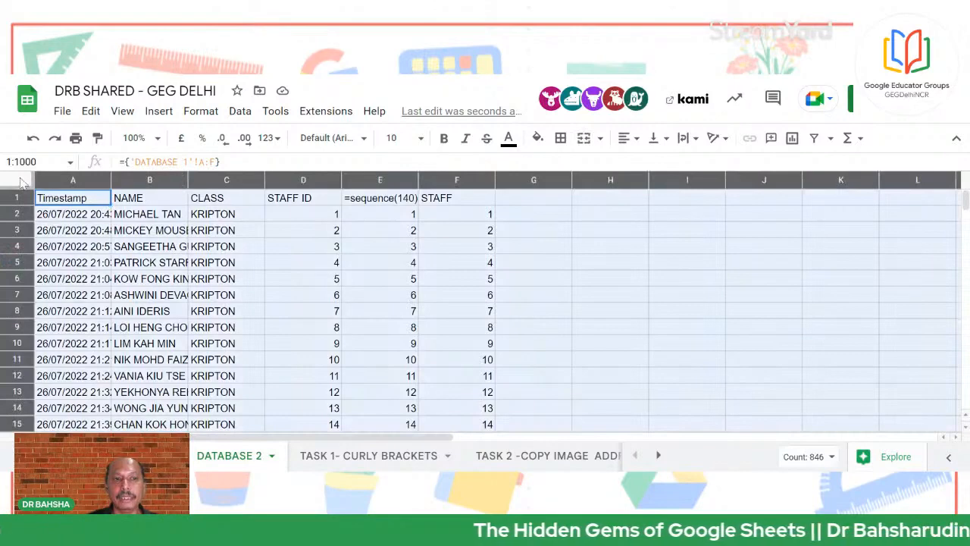
pyautogui.doubleClick(186, 180)
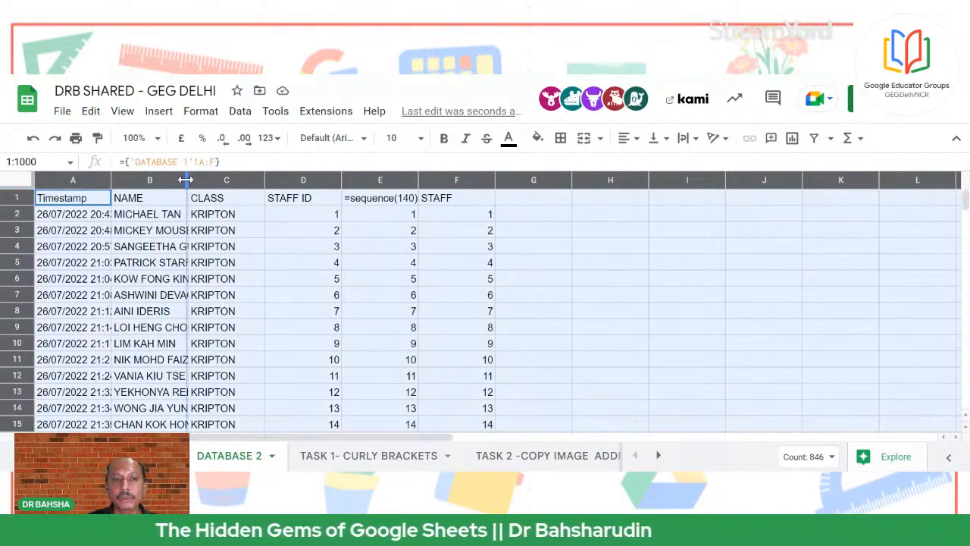
pyautogui.click(369, 281)
pyautogui.scroll(-10, 291, 343)
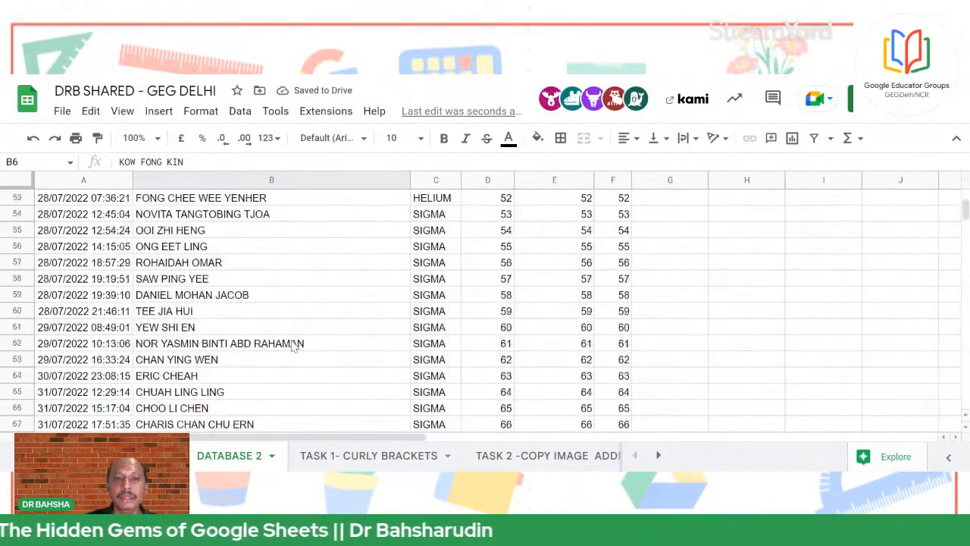
pyautogui.scroll(-14, 294, 346)
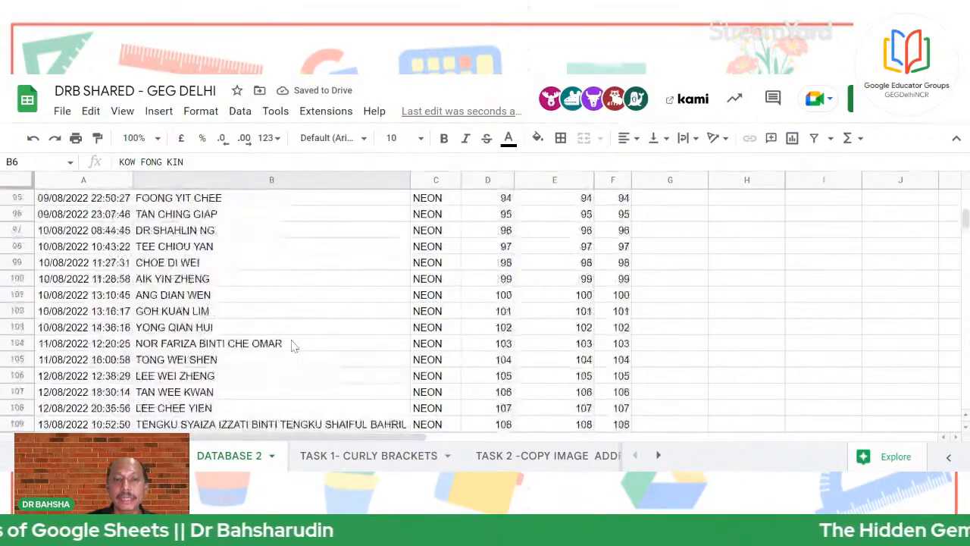
pyautogui.scroll(-4, 294, 346)
pyautogui.scroll(-4, 285, 381)
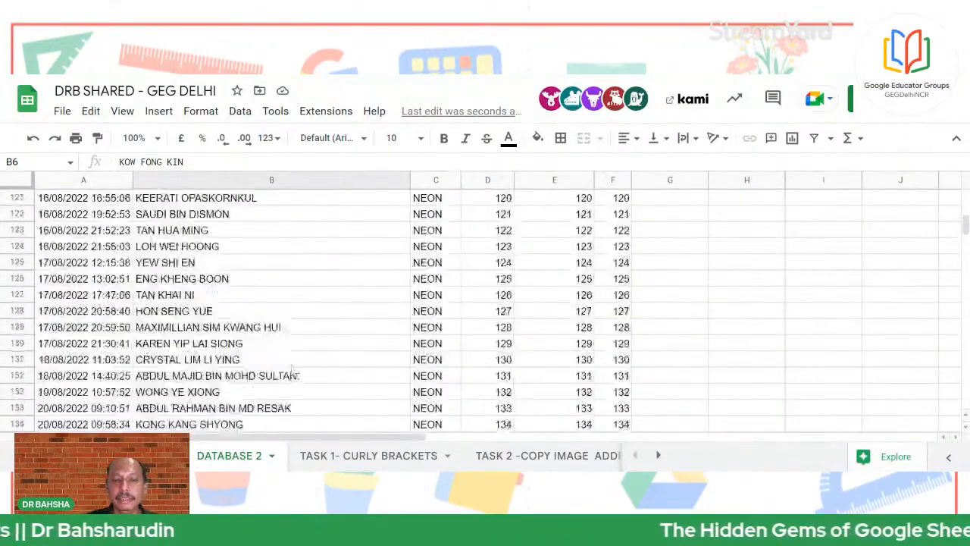
pyautogui.scroll(16, 292, 369)
pyautogui.scroll(-11, 293, 364)
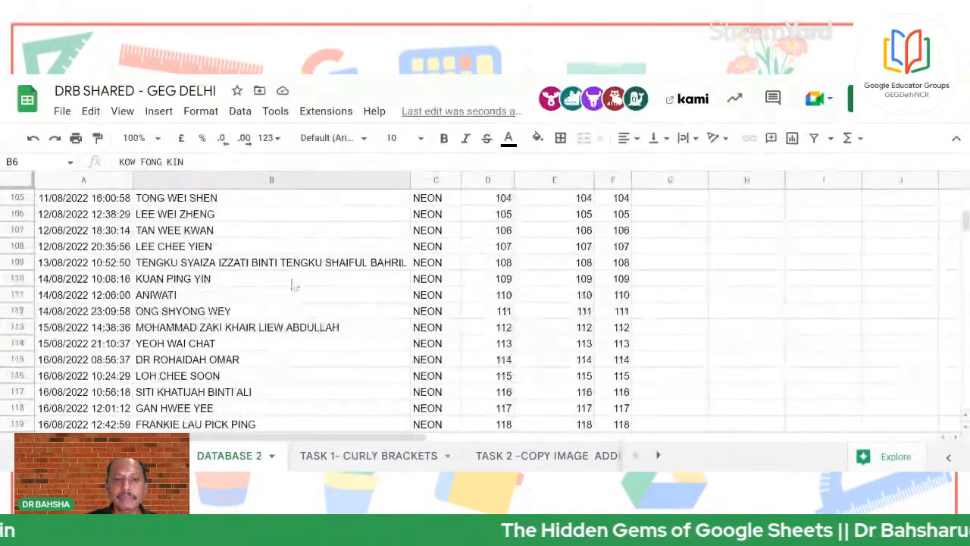
pyautogui.click(291, 263)
# Delete row 109 from the DATABASE 2 sheet
pyautogui.click(16, 262)
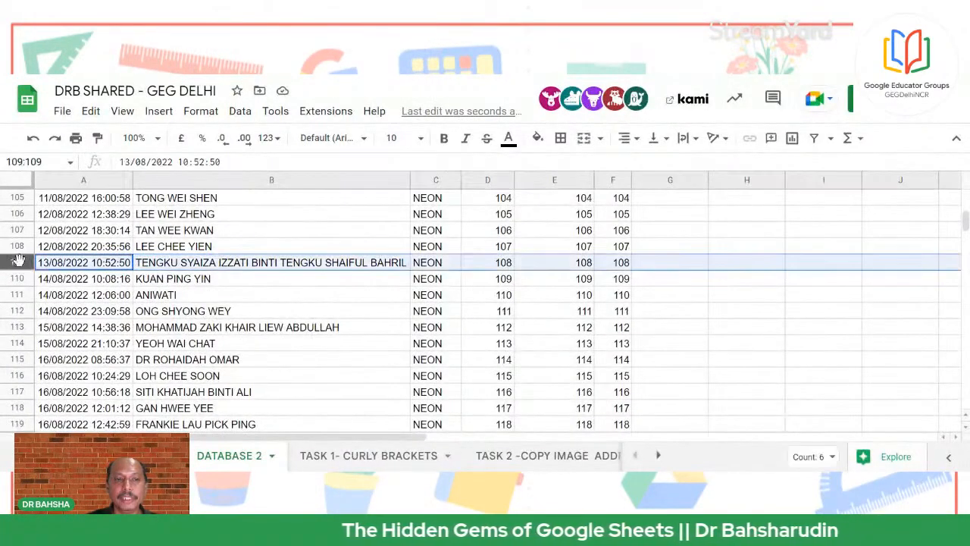
pyautogui.rightClick(18, 260)
pyautogui.click(72, 311)
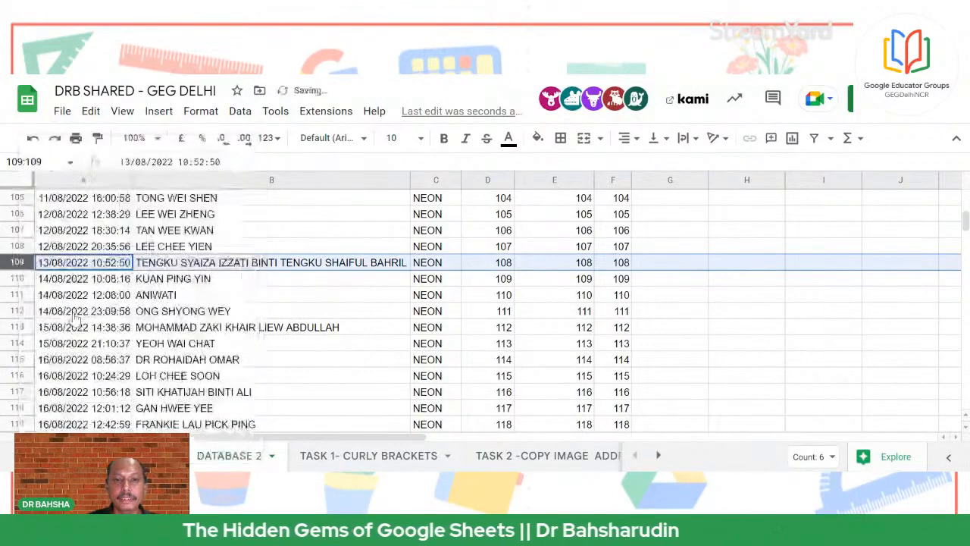
pyautogui.rightClick(18, 260)
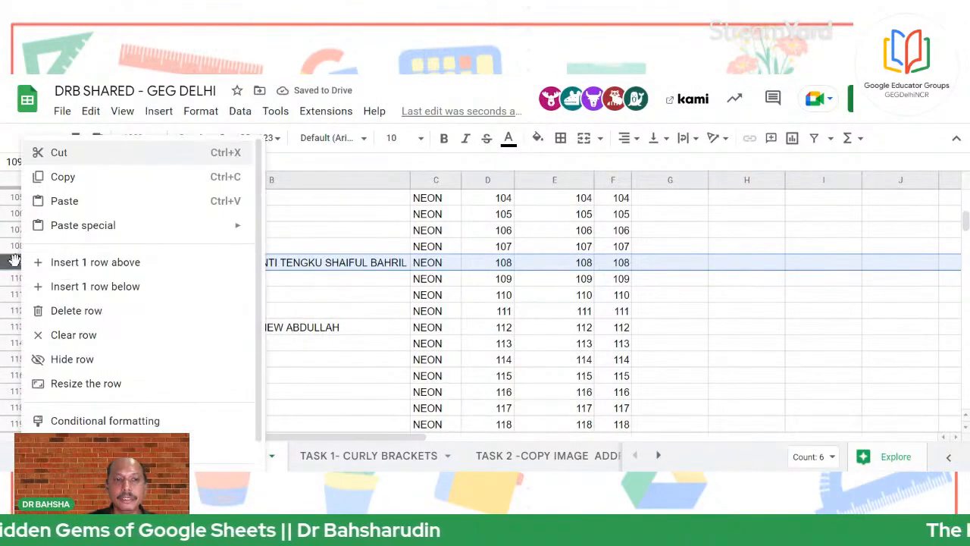
pyautogui.click(66, 311)
# Check the ={'DATABASE 1'!A:F} import formula in A1
pyautogui.scroll(3, 296, 349)
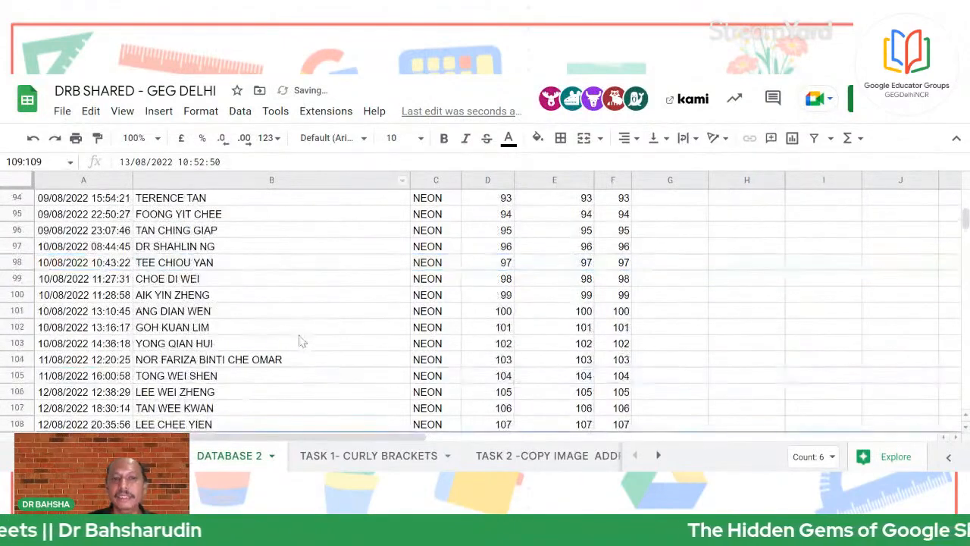
pyautogui.scroll(-4, 296, 340)
pyautogui.scroll(10, 139, 367)
pyautogui.click(180, 315)
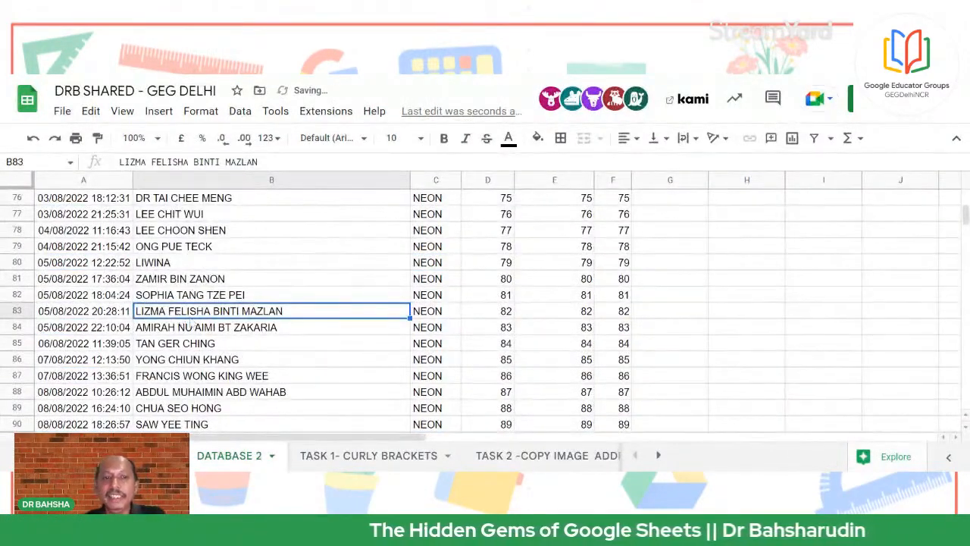
pyautogui.scroll(10, 189, 322)
pyautogui.click(190, 316)
pyautogui.scroll(10, 190, 319)
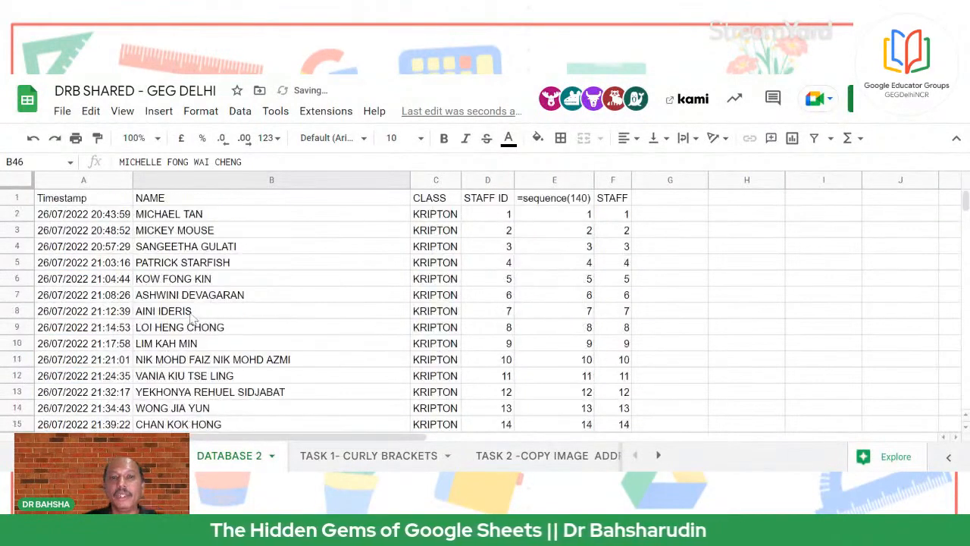
pyautogui.click(83, 203)
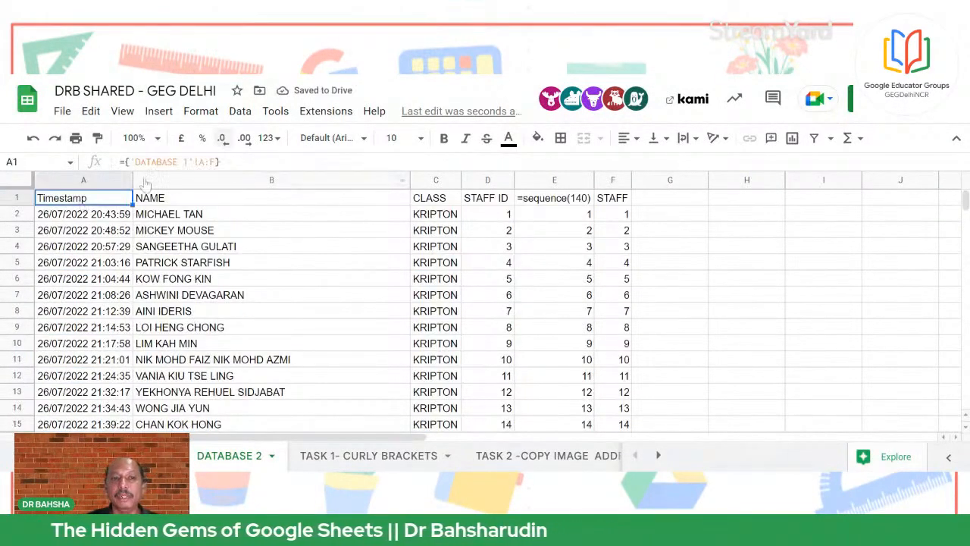
# Clear the name in B4 to watch it refill, then jump to the source sheet's last row
pyautogui.click(238, 361)
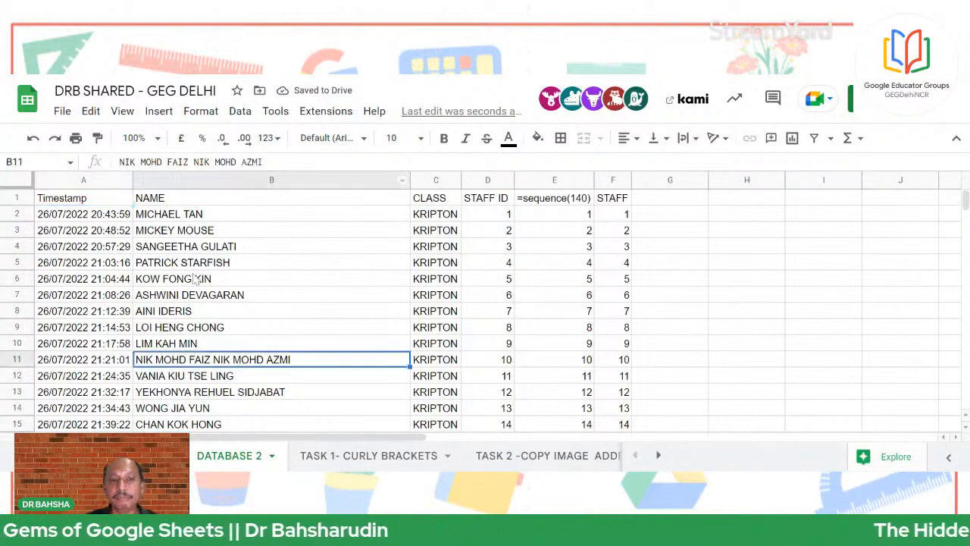
pyautogui.click(193, 251)
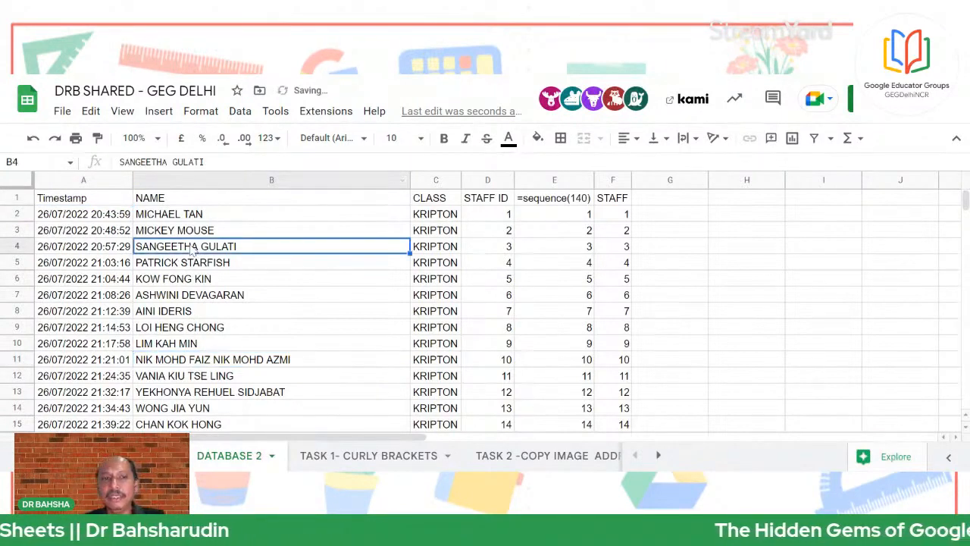
pyautogui.click(260, 297)
pyautogui.click(225, 250)
pyautogui.press('Delete')
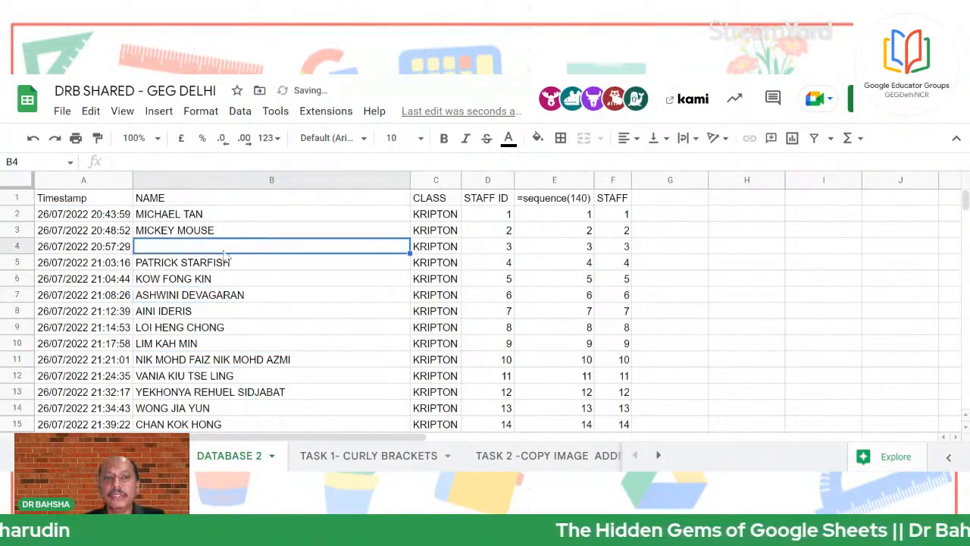
pyautogui.press('Delete')
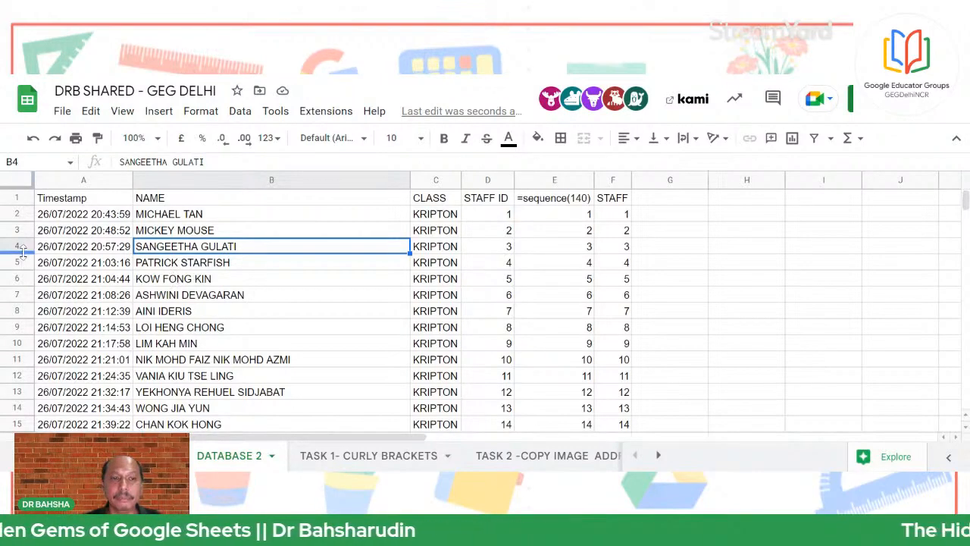
pyautogui.hotkey('ctrl', 'End')
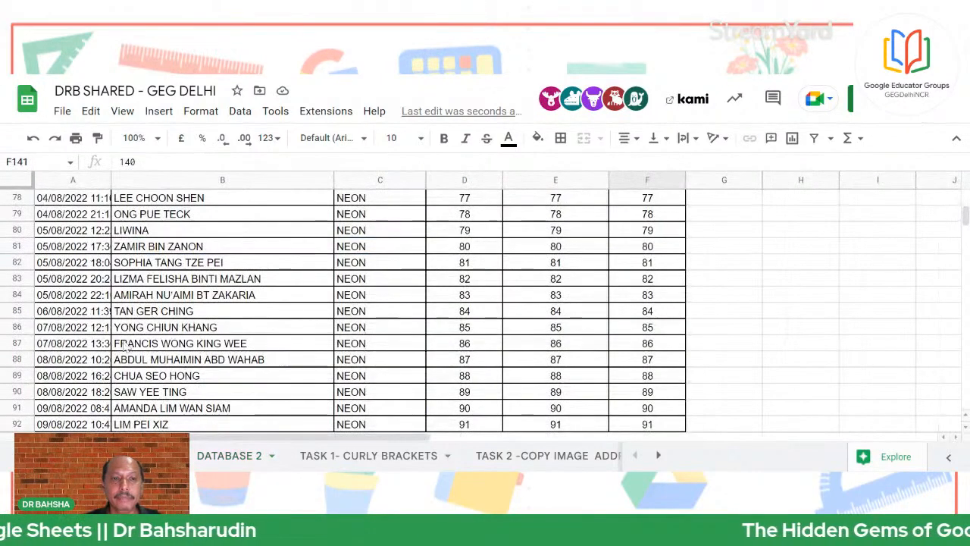
# Delete the staff member's row 4 from the source sheet and check DATABASE 2's shifted names
pyautogui.scroll(15, 159, 341)
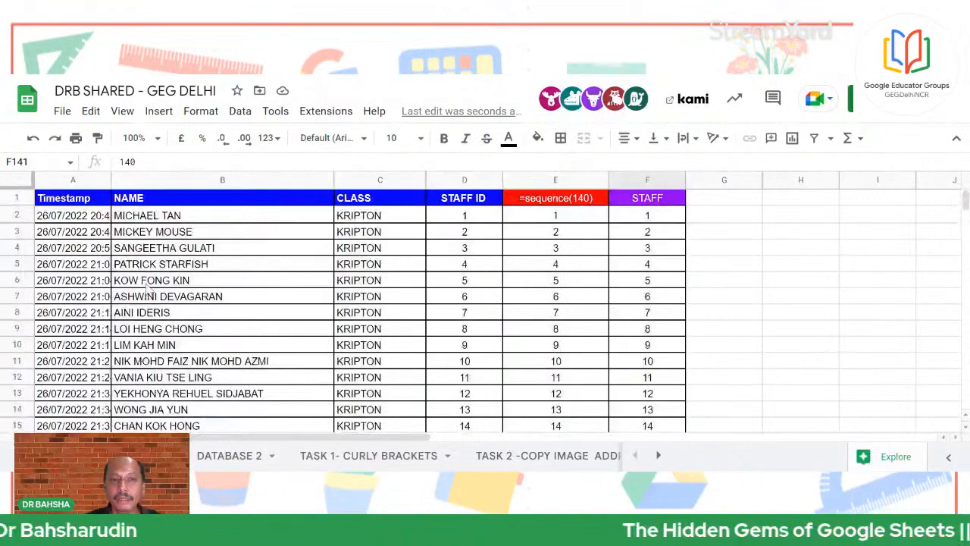
pyautogui.click(181, 246)
pyautogui.click(17, 249)
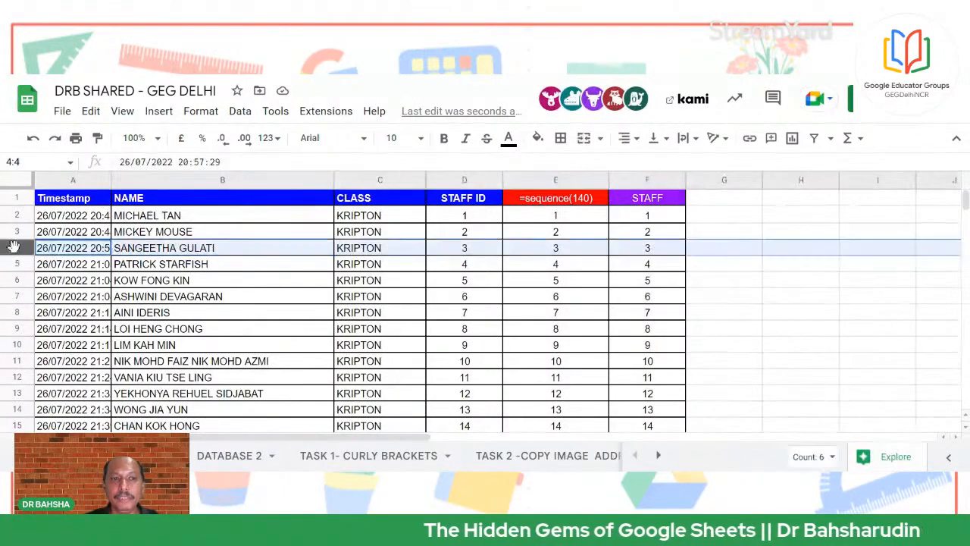
pyautogui.rightClick(16, 249)
pyautogui.click(55, 318)
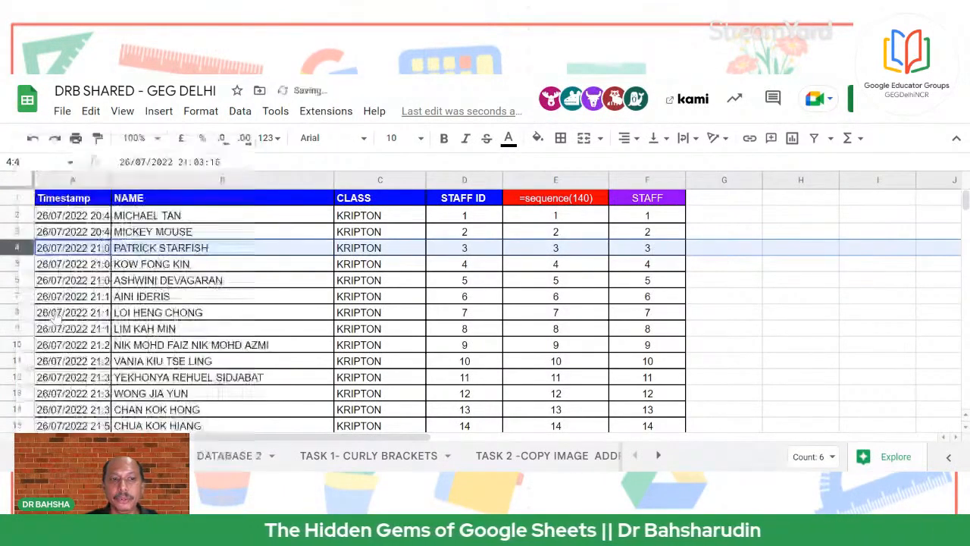
pyautogui.click(237, 460)
pyautogui.click(266, 377)
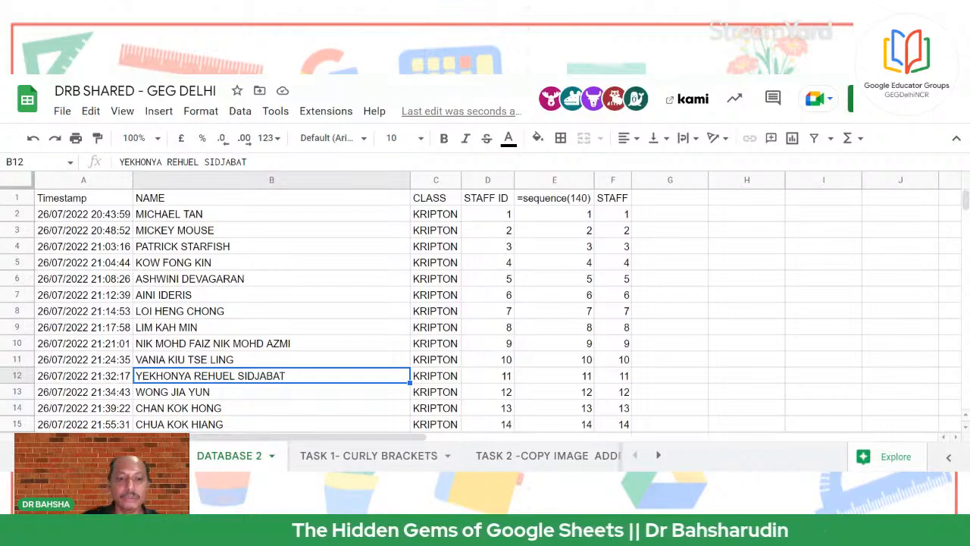
# Undo the row deletion and reselect the restored name in B4
pyautogui.hotkey('ctrl', 'z')
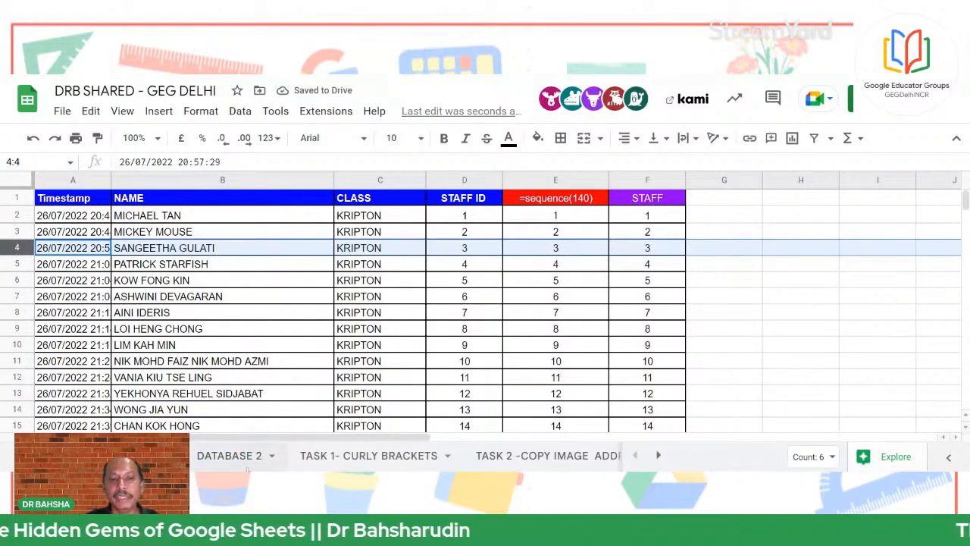
pyautogui.hotkey('ctrl', 'y')
pyautogui.click(176, 249)
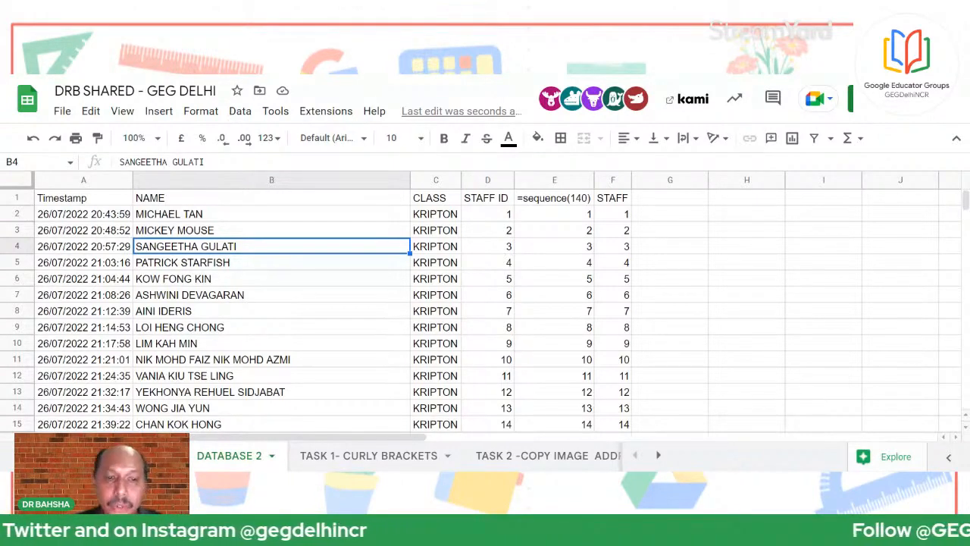
# Inspect the ={'DATABASE 1'!A:G} formula in A1 of TASK 1- CURLY BRACKETS, comparing with DATABASE 2
pyautogui.click(328, 457)
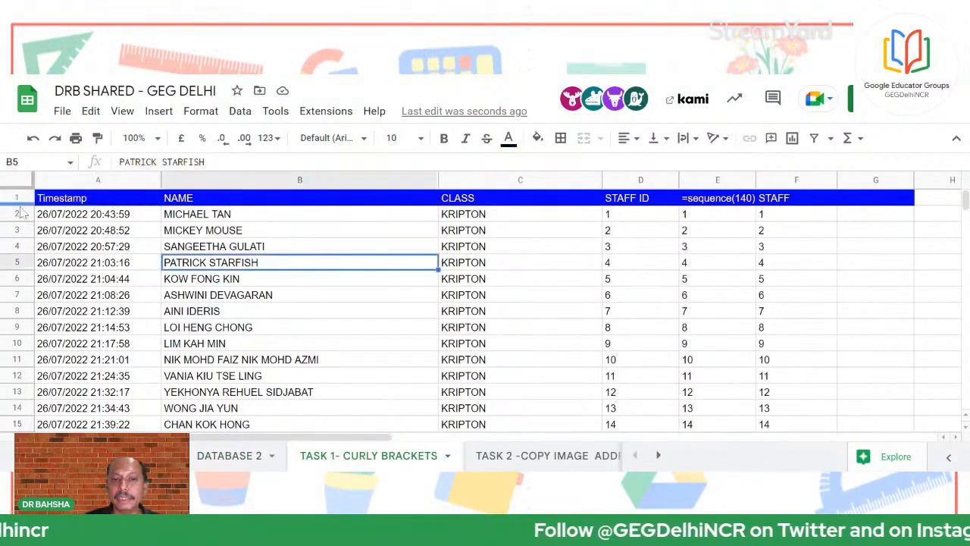
pyautogui.click(97, 198)
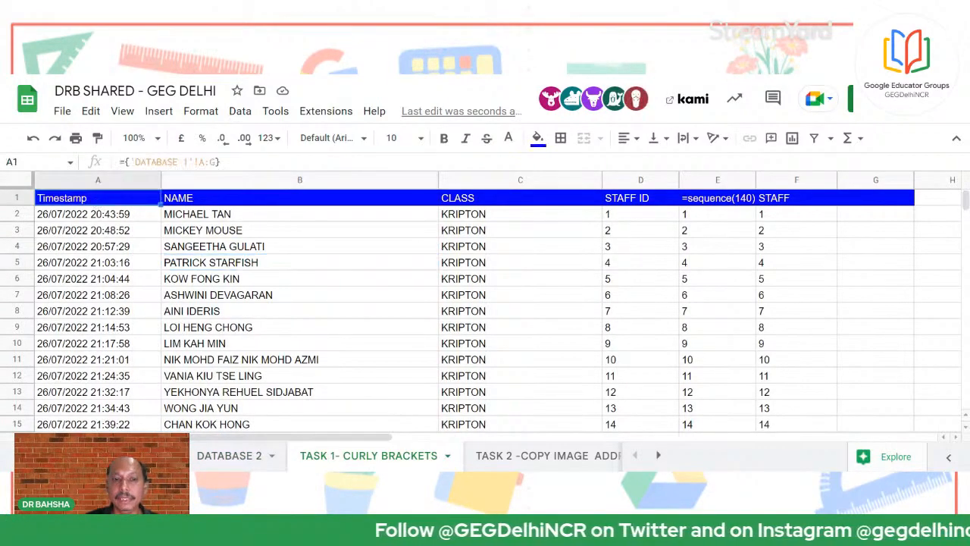
pyautogui.click(231, 457)
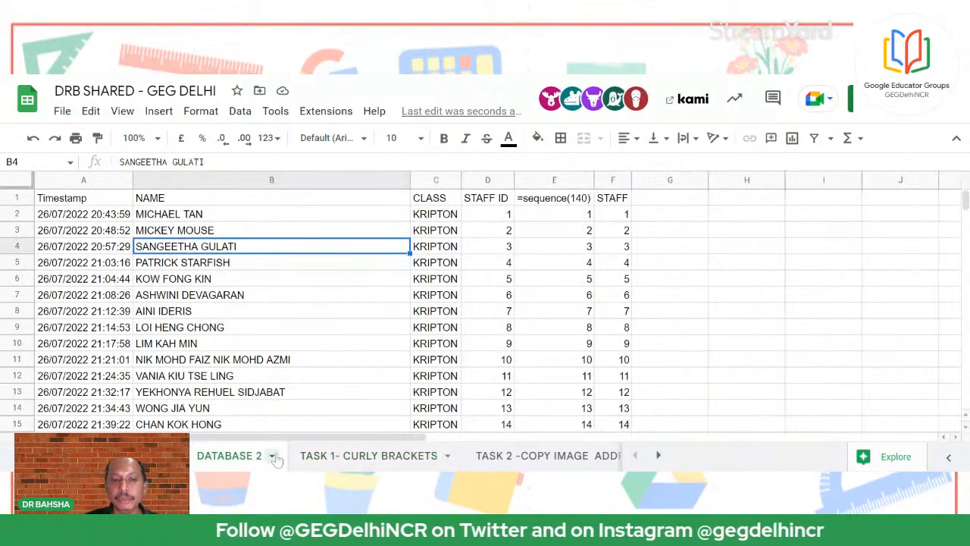
pyautogui.click(410, 456)
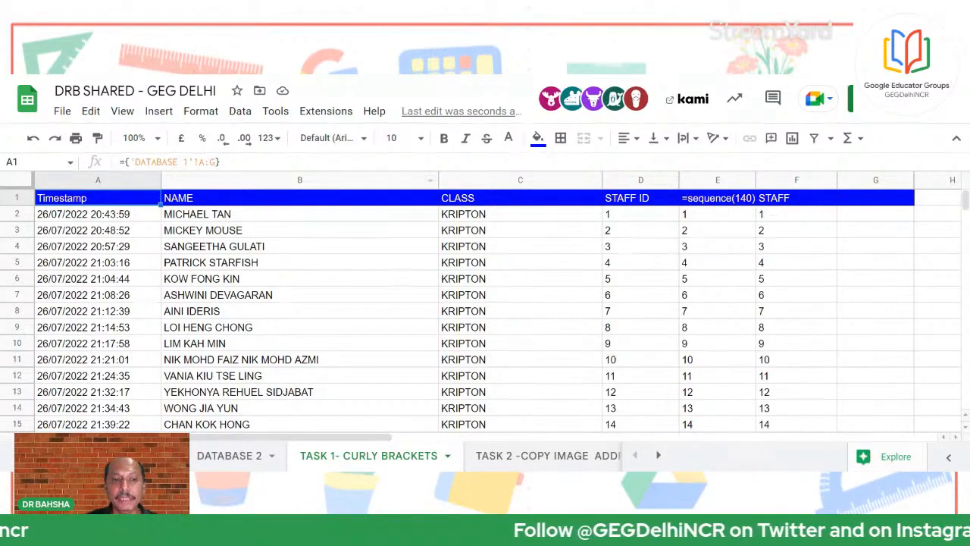
# Add a source column G headed SPORT /GAMES with FOOTBALL in G2
pyautogui.click(144, 455)
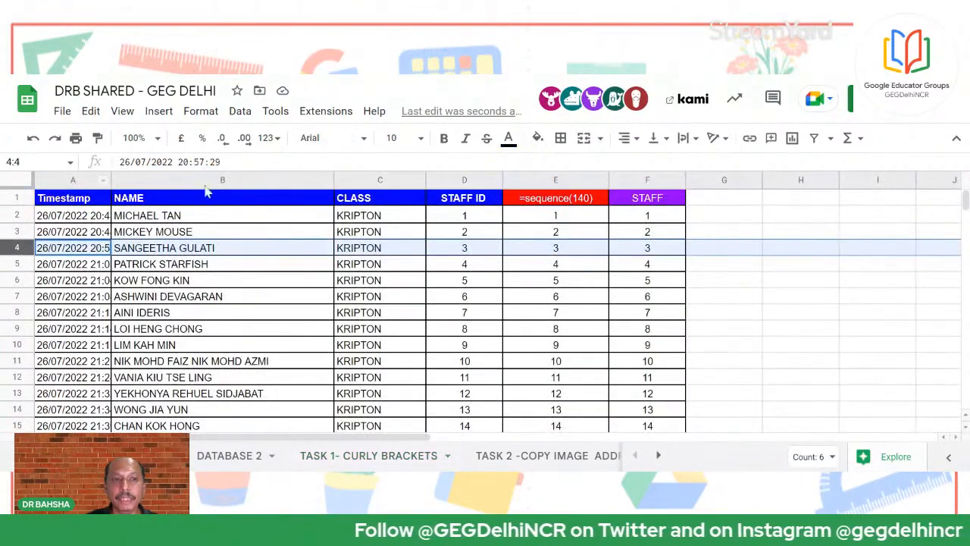
pyautogui.moveTo(722, 198); pyautogui.dragTo(728, 377)
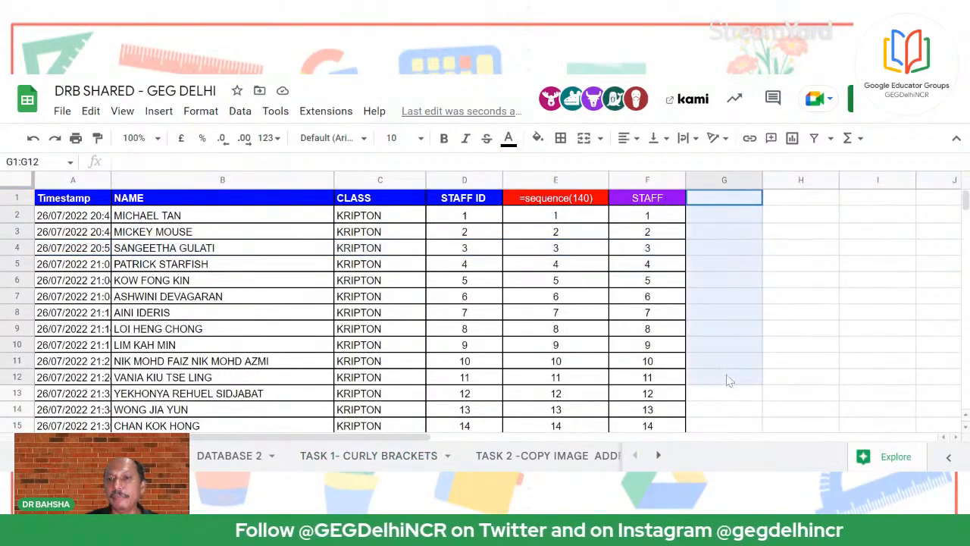
pyautogui.click(871, 250)
pyautogui.click(733, 201)
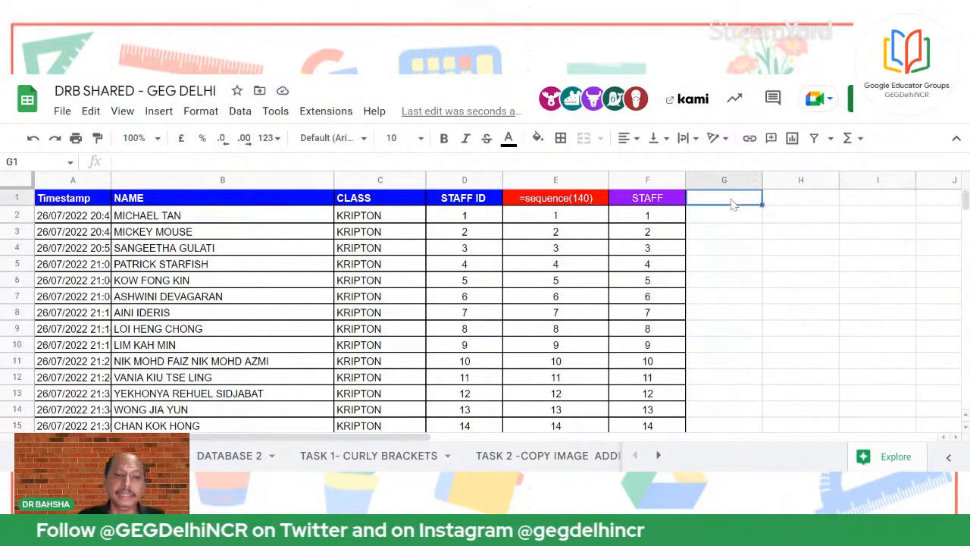
pyautogui.write('SPORT')
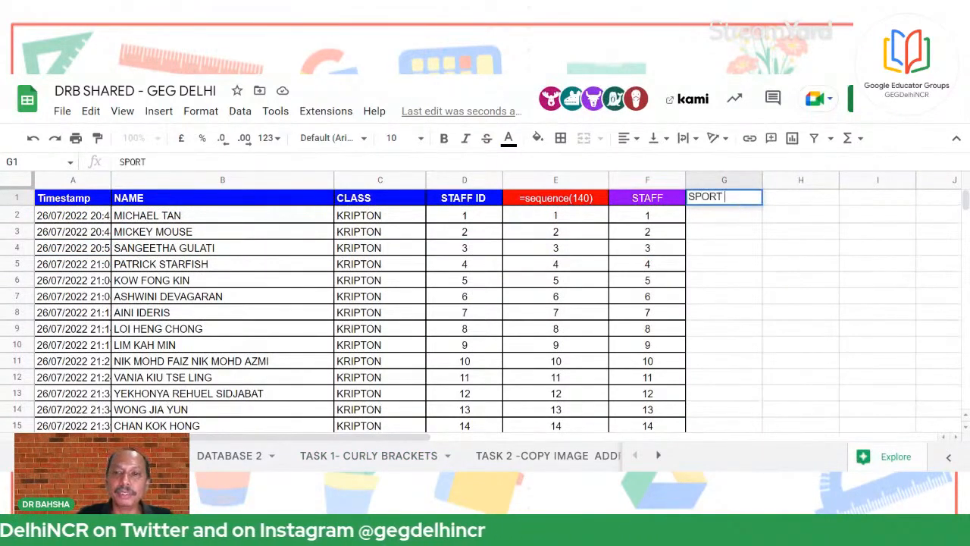
pyautogui.write(' /GAM')
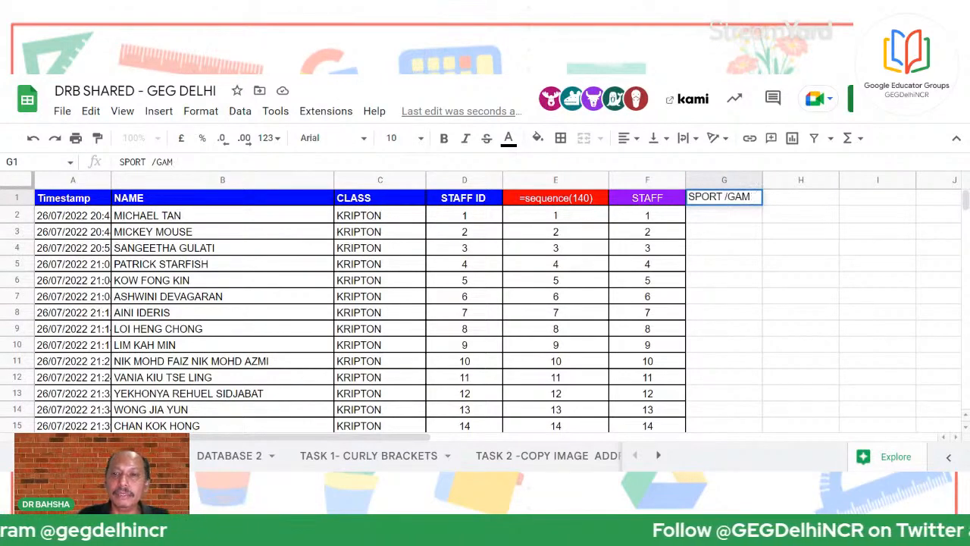
pyautogui.write('ES')
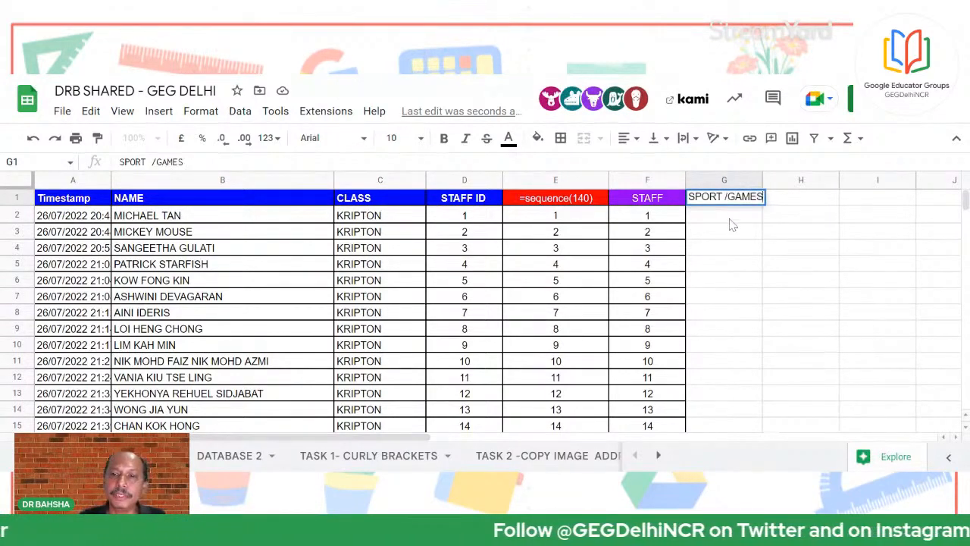
pyautogui.click(730, 216)
pyautogui.write('FOOTB')
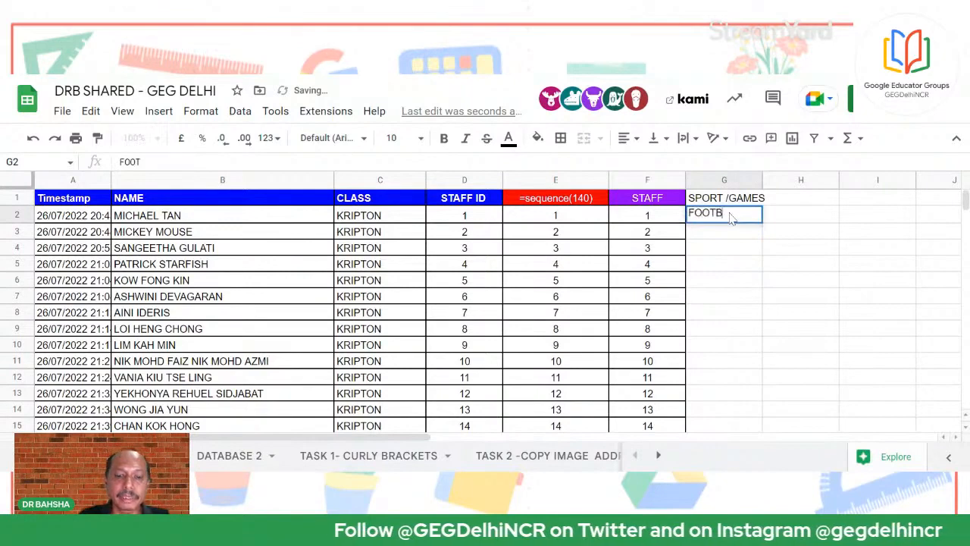
pyautogui.write('ALL')
pyautogui.click(762, 303)
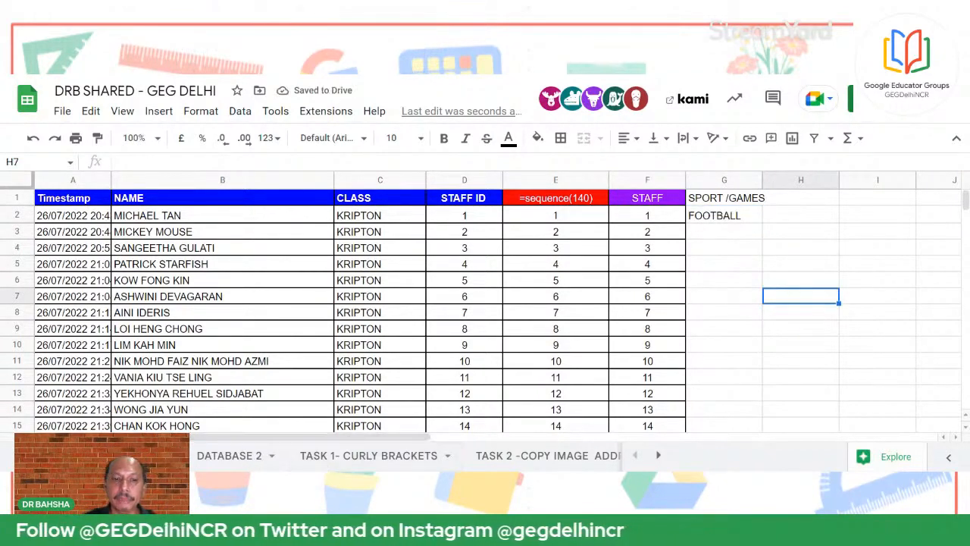
pyautogui.click(381, 463)
pyautogui.click(847, 217)
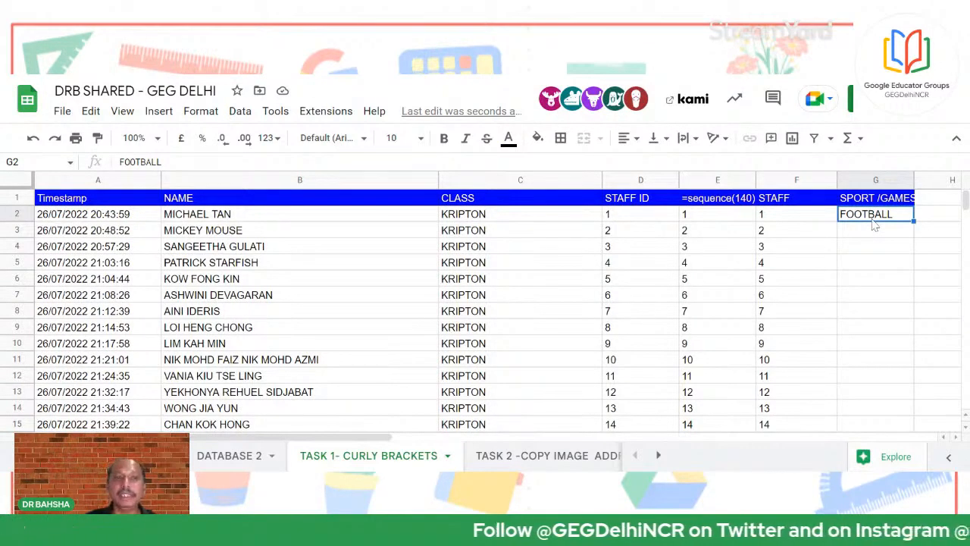
pyautogui.click(83, 202)
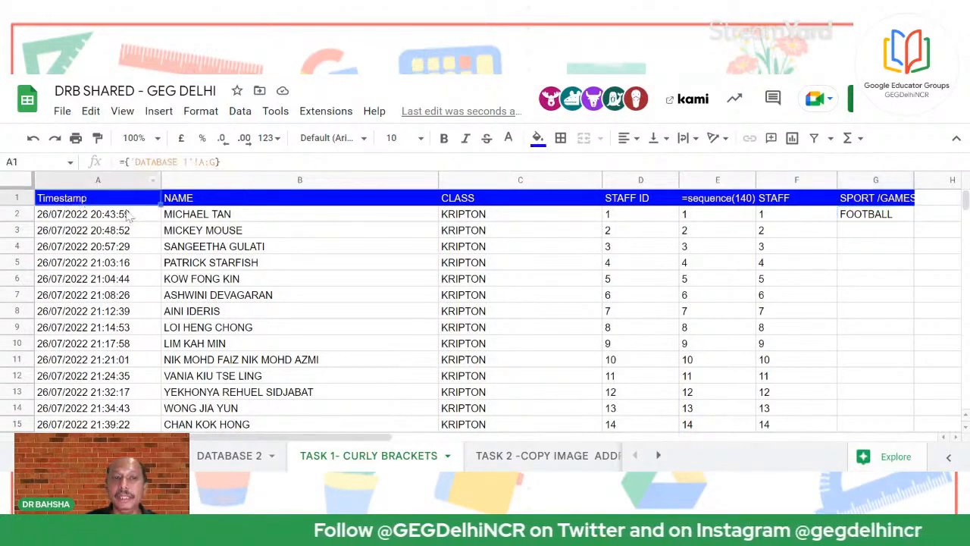
pyautogui.click(500, 297)
pyautogui.click(775, 311)
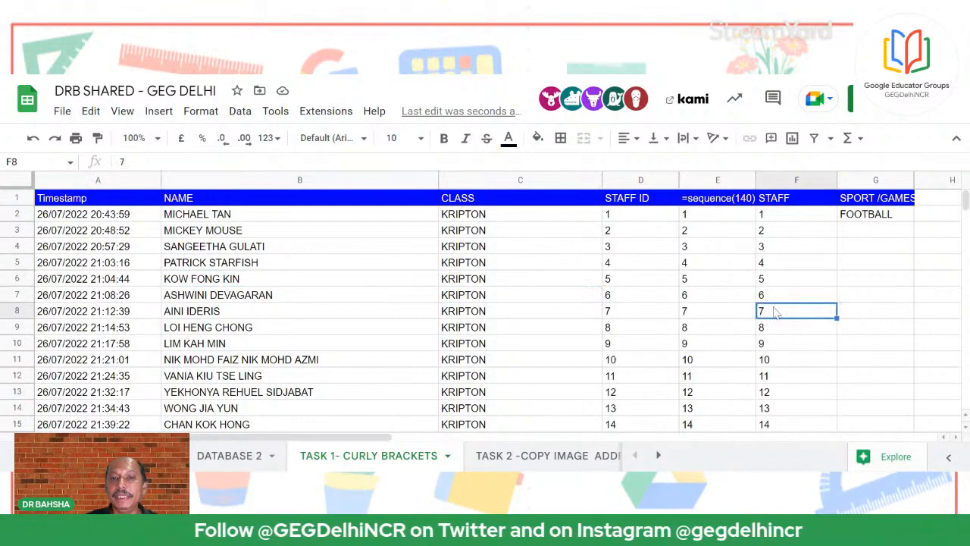
pyautogui.click(523, 219)
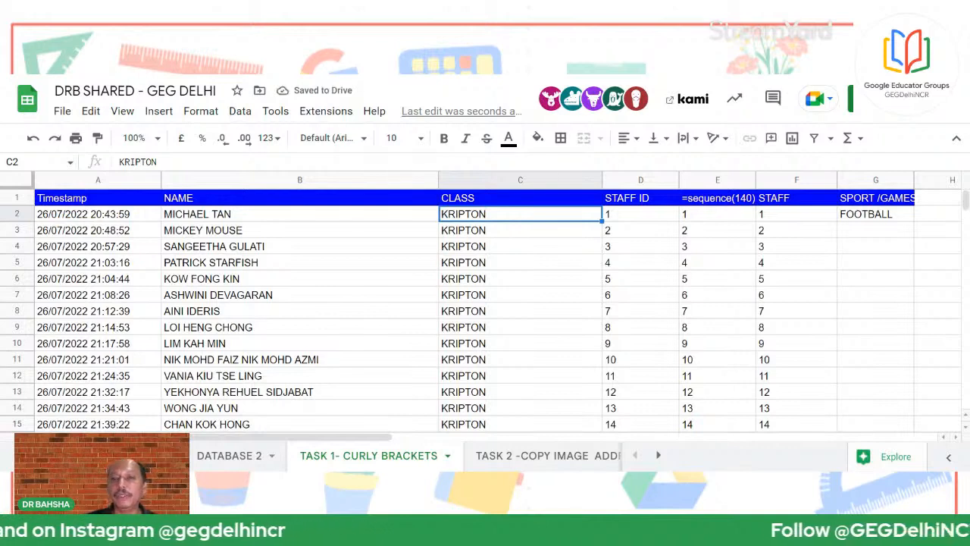
pyautogui.click(639, 262)
pyautogui.click(709, 265)
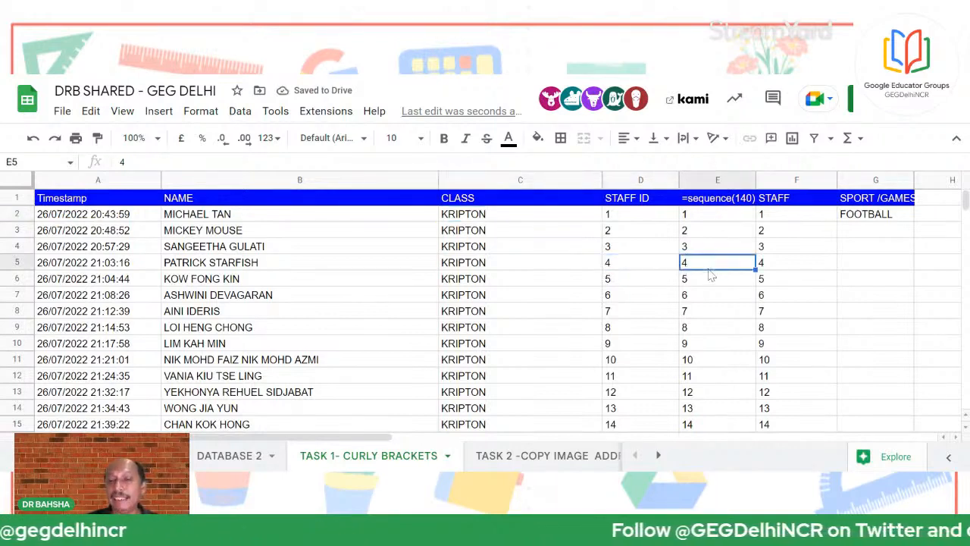
# Enter XA in F4 and AX in G5, then read the resulting #REF! error in A1
pyautogui.click(764, 248)
pyautogui.write('XA')
pyautogui.click(885, 265)
pyautogui.write('AX')
pyautogui.click(812, 283)
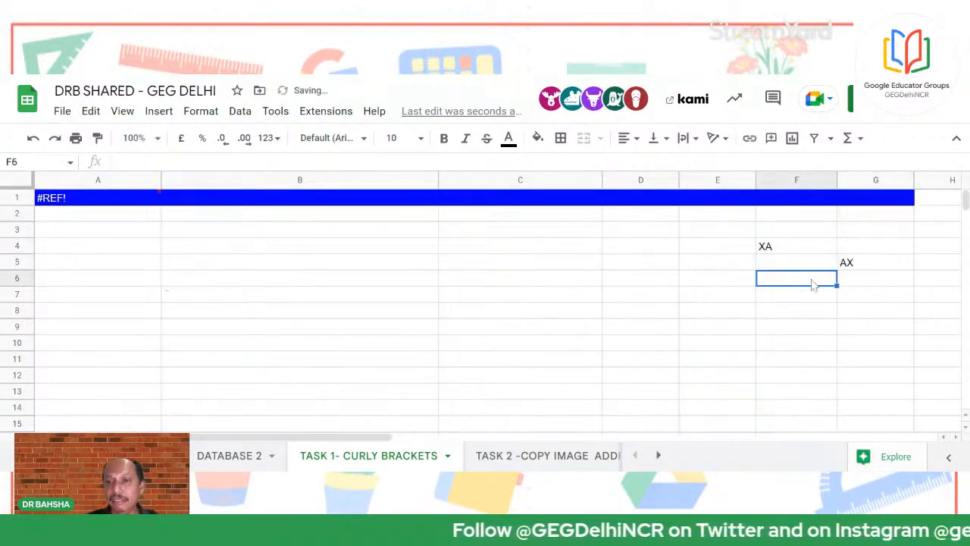
pyautogui.click(783, 312)
pyautogui.click(822, 284)
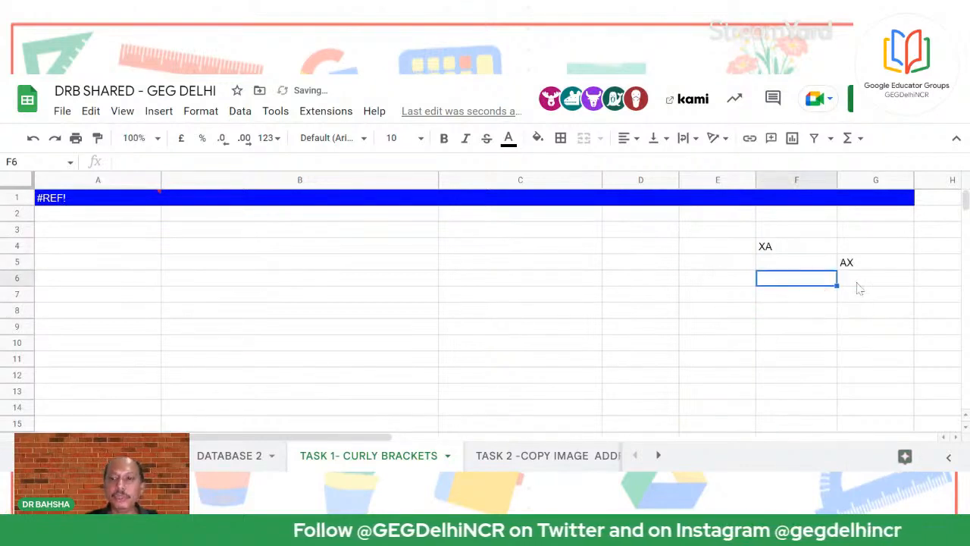
pyautogui.click(64, 201)
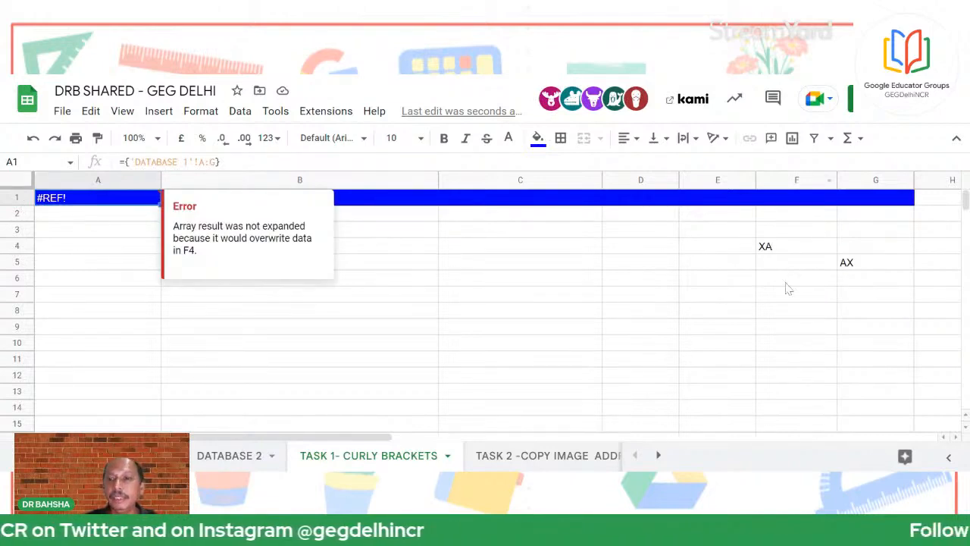
# Delete XA from F4 and AX from G5 to clear the blockage
pyautogui.click(785, 253)
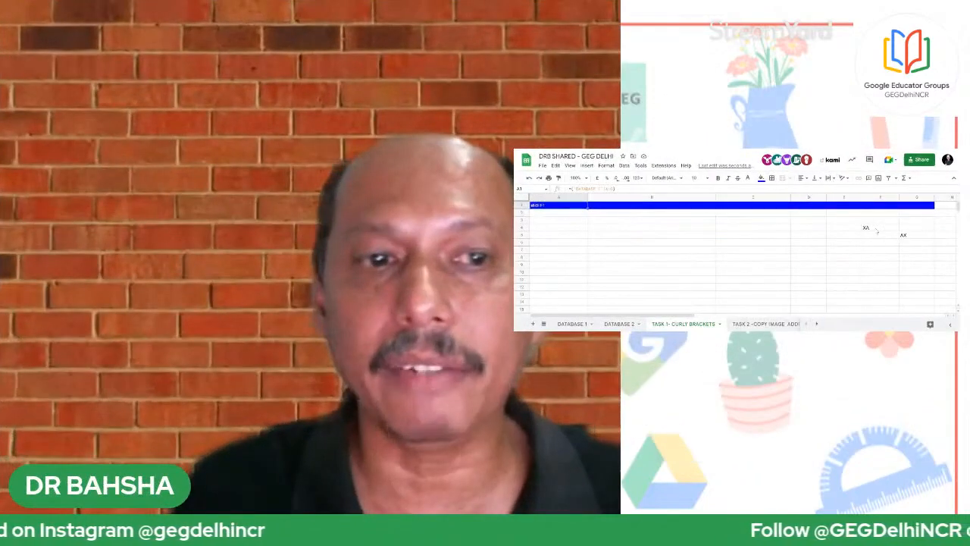
pyautogui.click(914, 235)
pyautogui.click(879, 229)
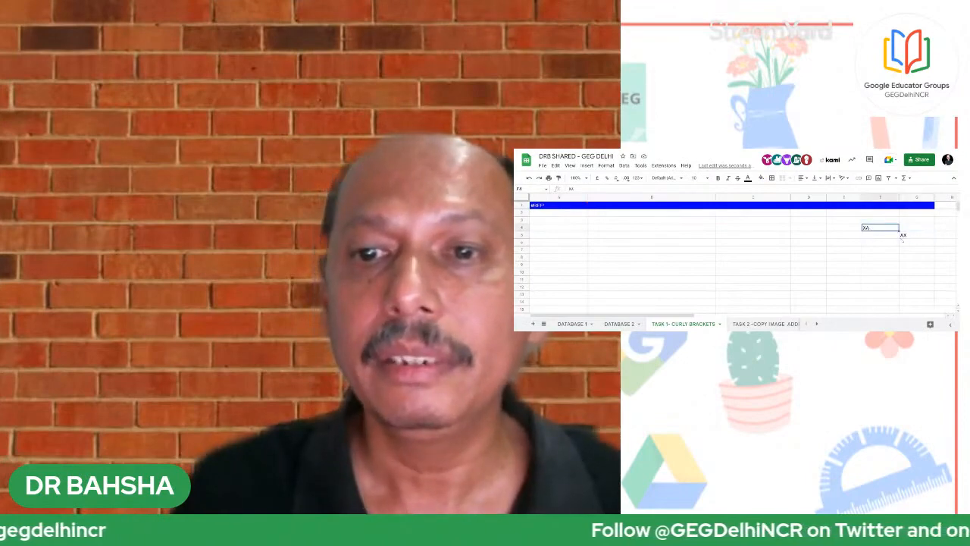
pyautogui.click(914, 235)
pyautogui.click(802, 245)
pyautogui.click(884, 274)
pyautogui.click(813, 235)
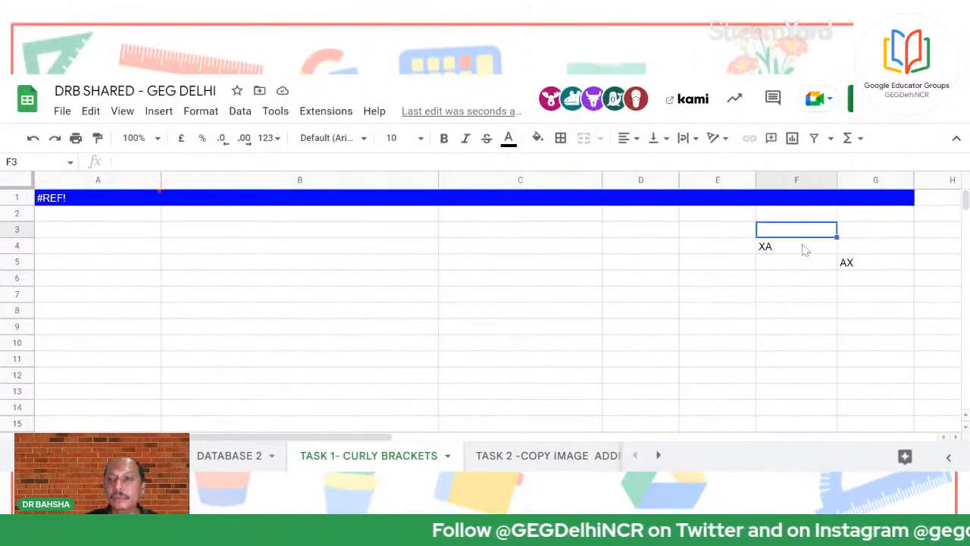
pyautogui.click(804, 246)
pyautogui.press('Delete')
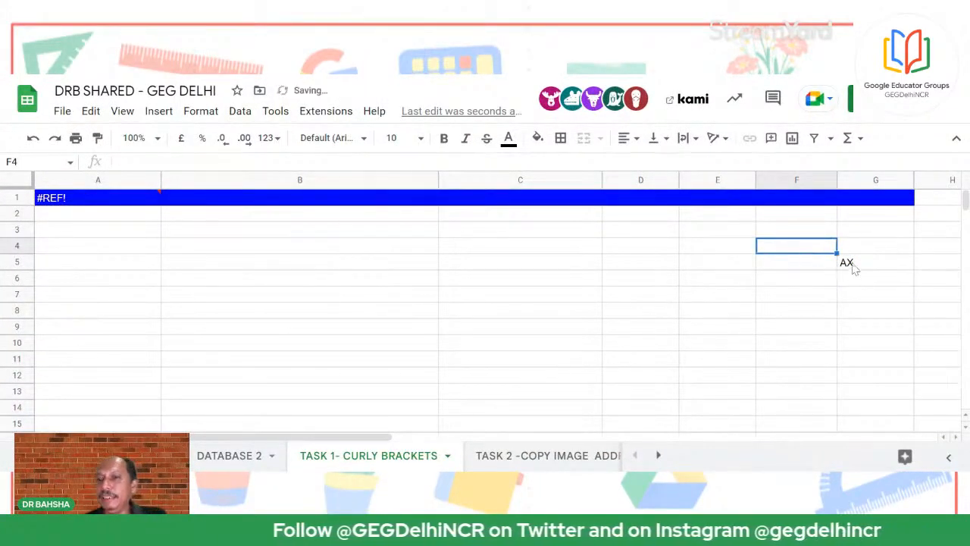
pyautogui.click(849, 265)
pyautogui.press('Delete')
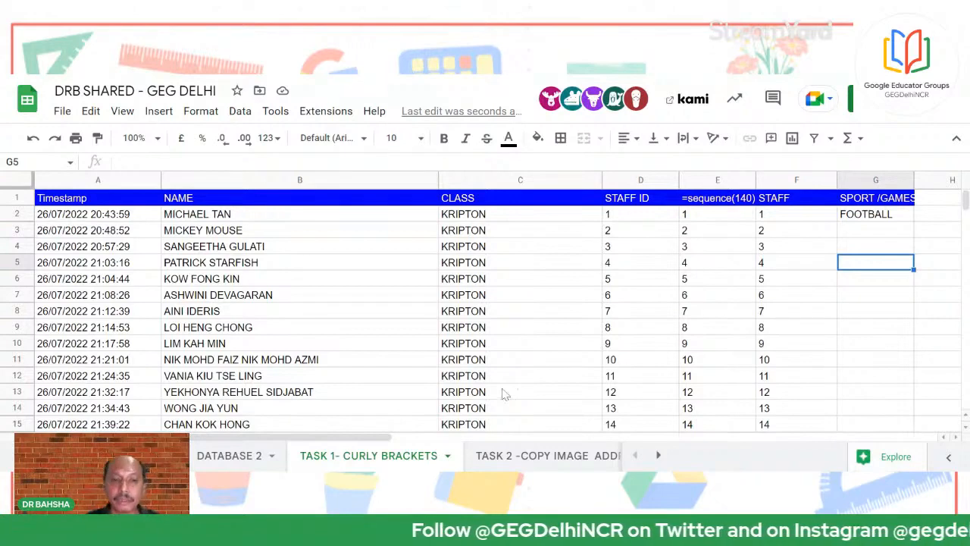
# Add a new sheet beside DATABASE 2, name it DATA BASE 3, and return to the staff sheet
pyautogui.click(250, 455)
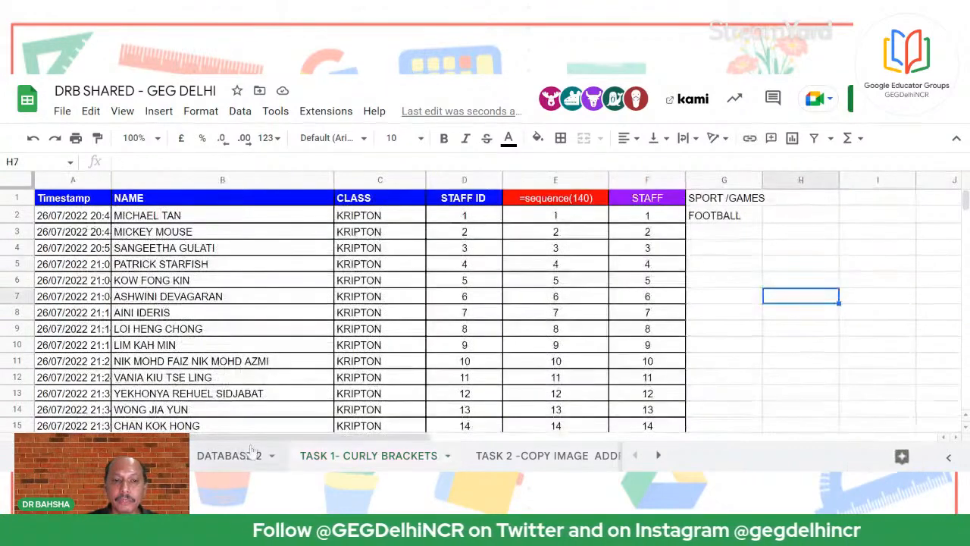
pyautogui.click(250, 455)
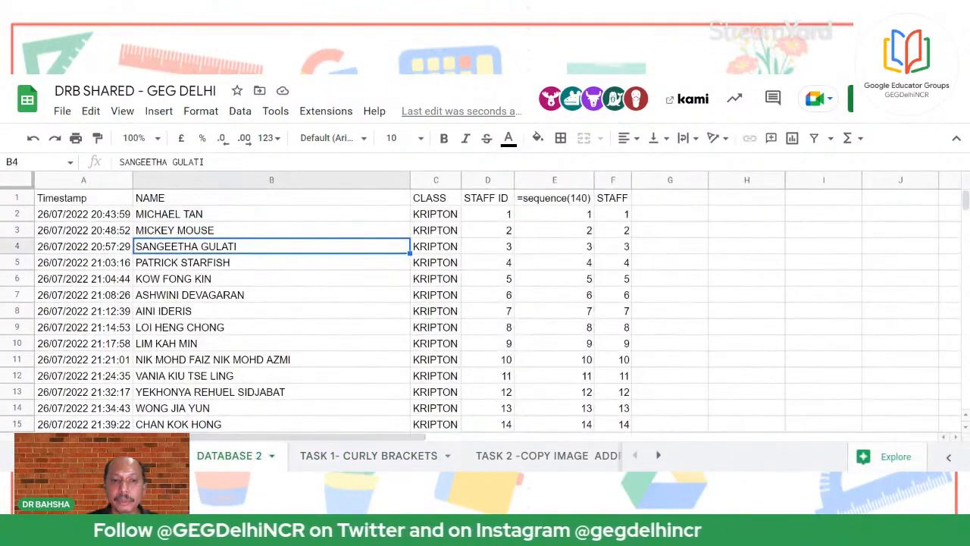
pyautogui.click(43, 456)
pyautogui.click(347, 456)
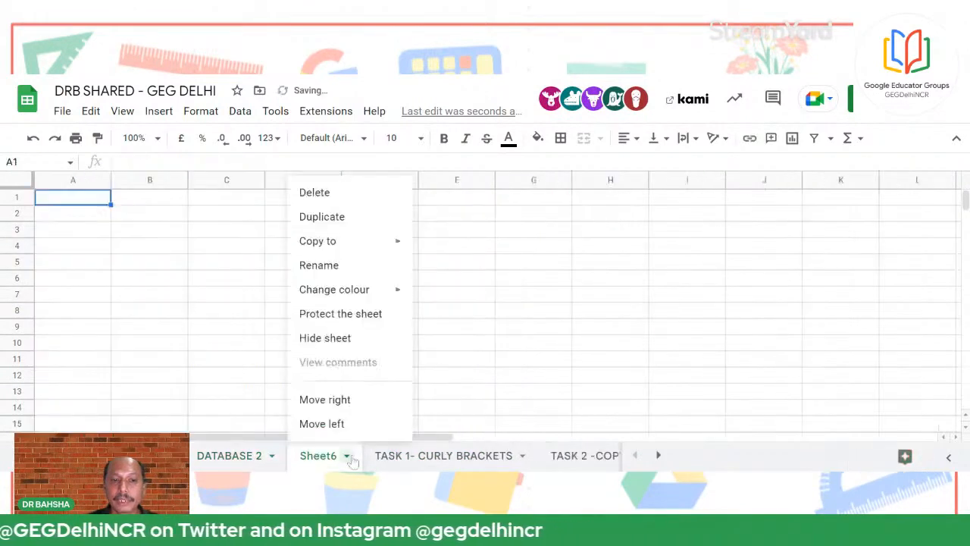
pyautogui.click(336, 262)
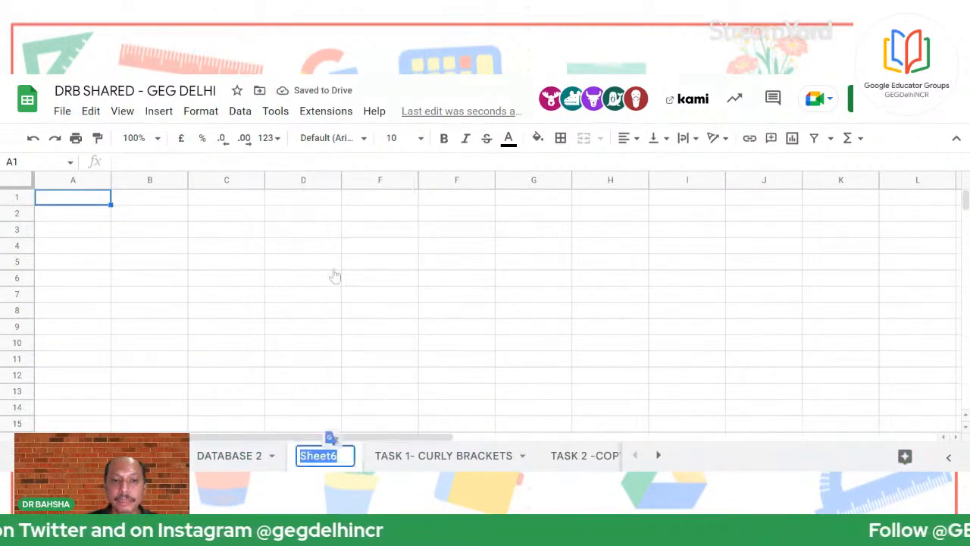
pyautogui.write('DATA BASE ')
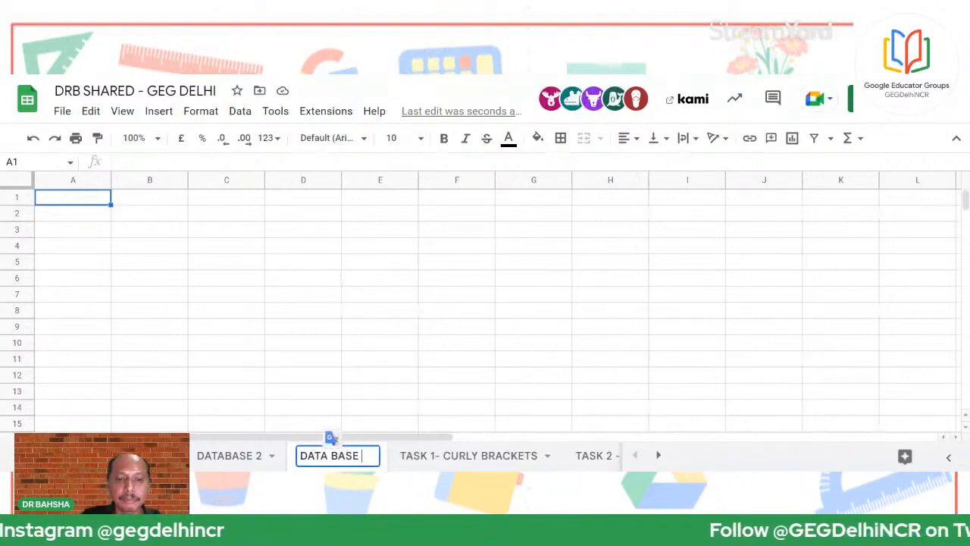
pyautogui.write('3')
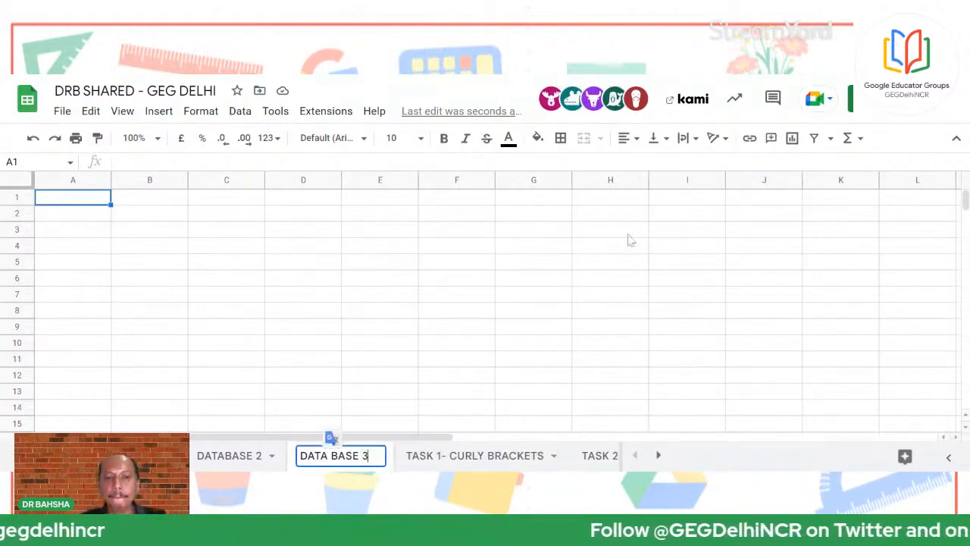
pyautogui.click(491, 265)
pyautogui.click(137, 455)
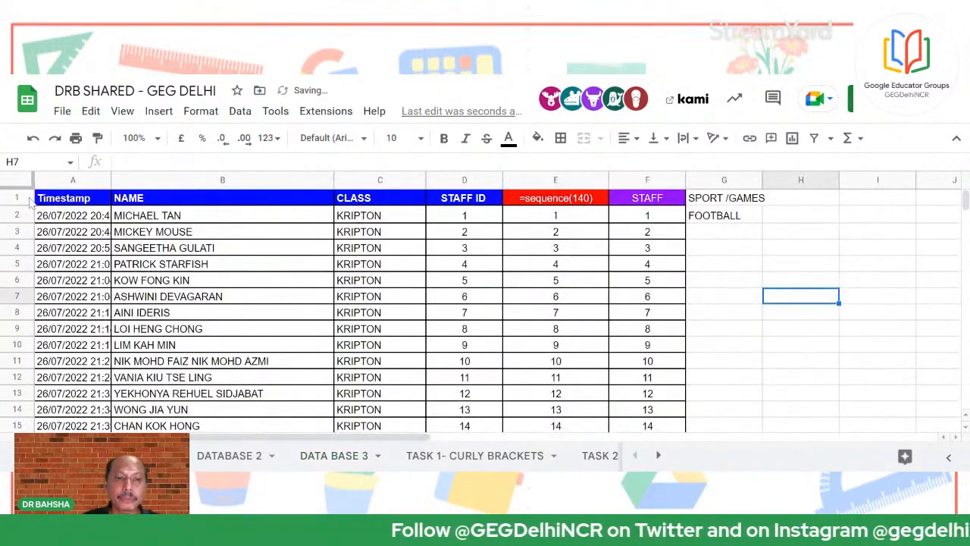
# Copy the staff table A1:F10 and paste it at A1 of DATA BASE 3
pyautogui.moveTo(52, 198); pyautogui.dragTo(645, 344)
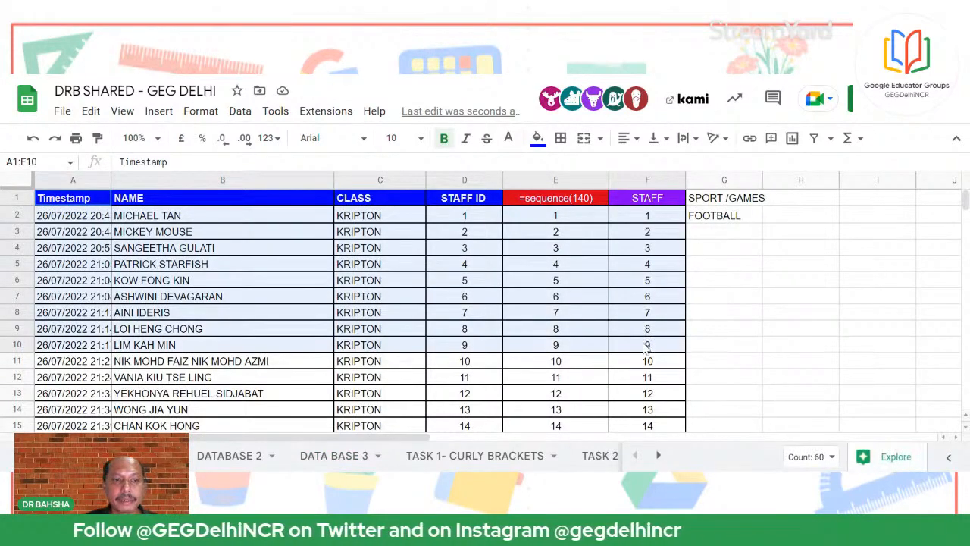
pyautogui.rightClick(645, 345)
pyautogui.click(677, 181)
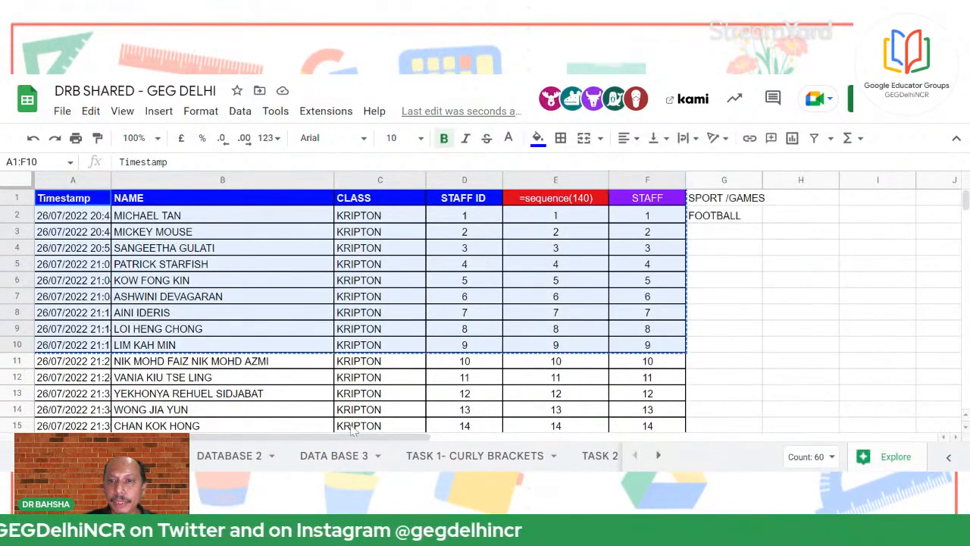
pyautogui.click(333, 455)
pyautogui.rightClick(61, 199)
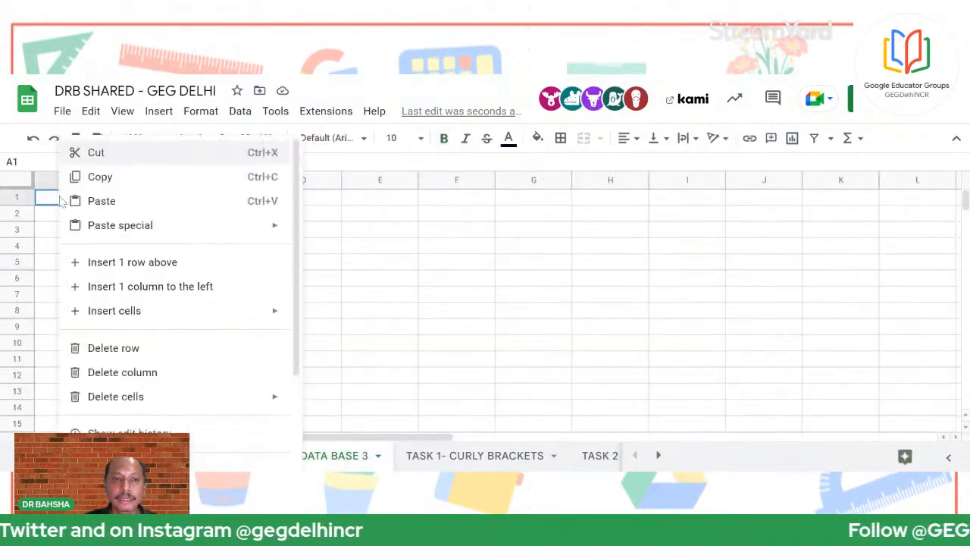
pyautogui.click(103, 203)
pyautogui.click(613, 314)
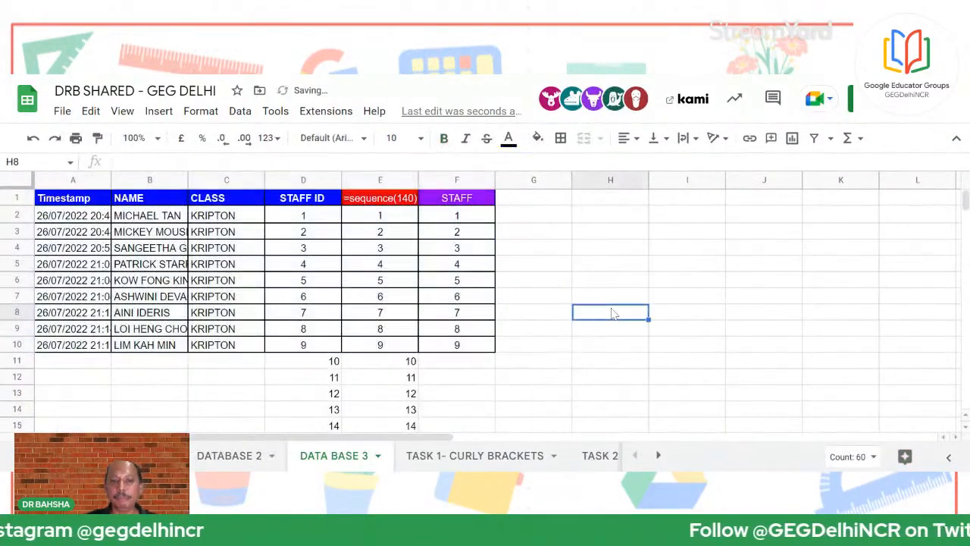
# Check the ID numbers continuing in D11:E20 and inspect D2's SEQUENCE formula
pyautogui.scroll(-5, 444, 321)
pyautogui.scroll(4, 409, 298)
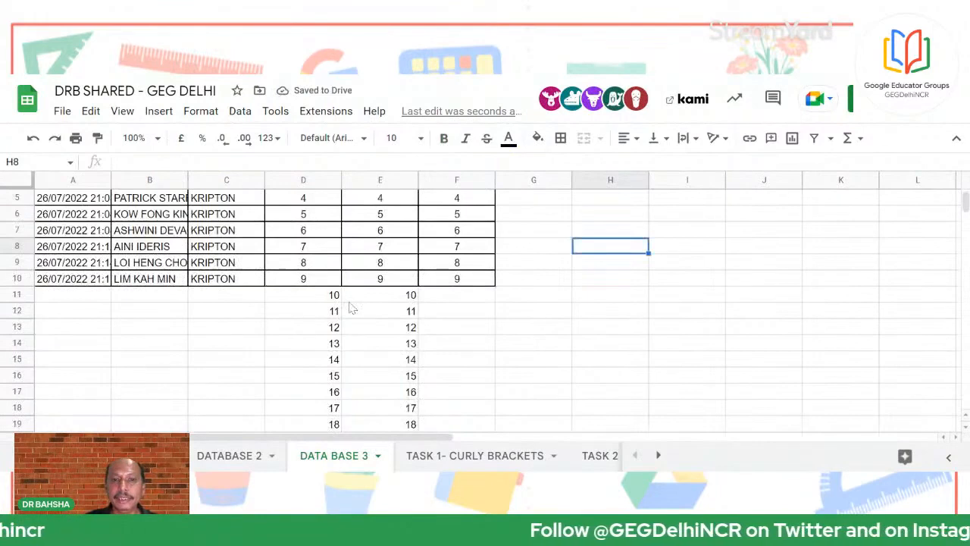
pyautogui.moveTo(328, 297); pyautogui.dragTo(383, 425)
pyautogui.scroll(-1, 384, 383)
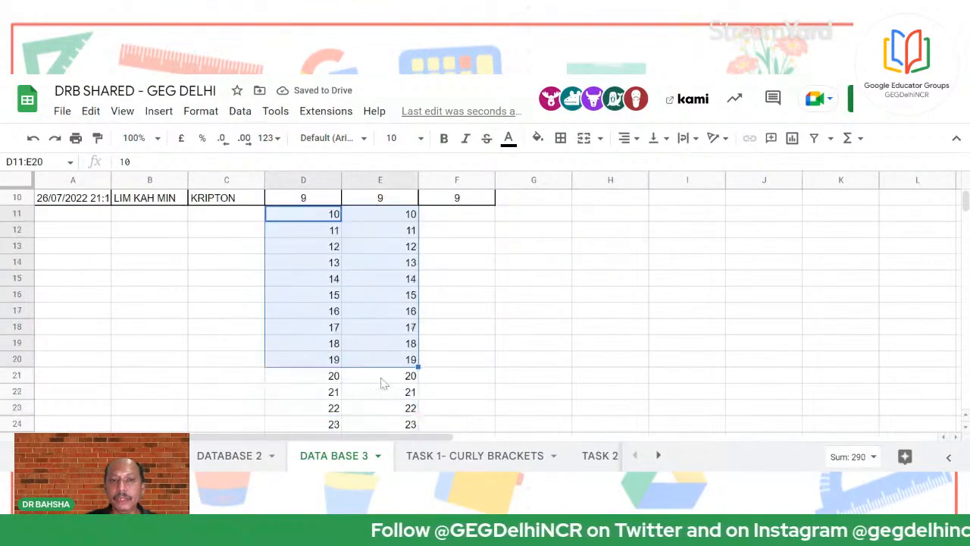
pyautogui.scroll(-2, 382, 383)
pyautogui.scroll(5, 381, 383)
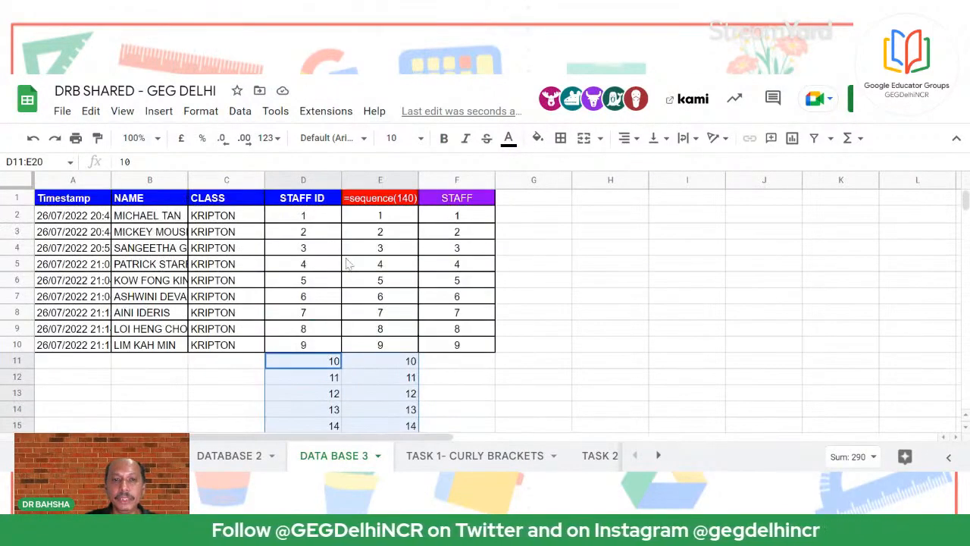
pyautogui.click(531, 250)
pyautogui.click(318, 217)
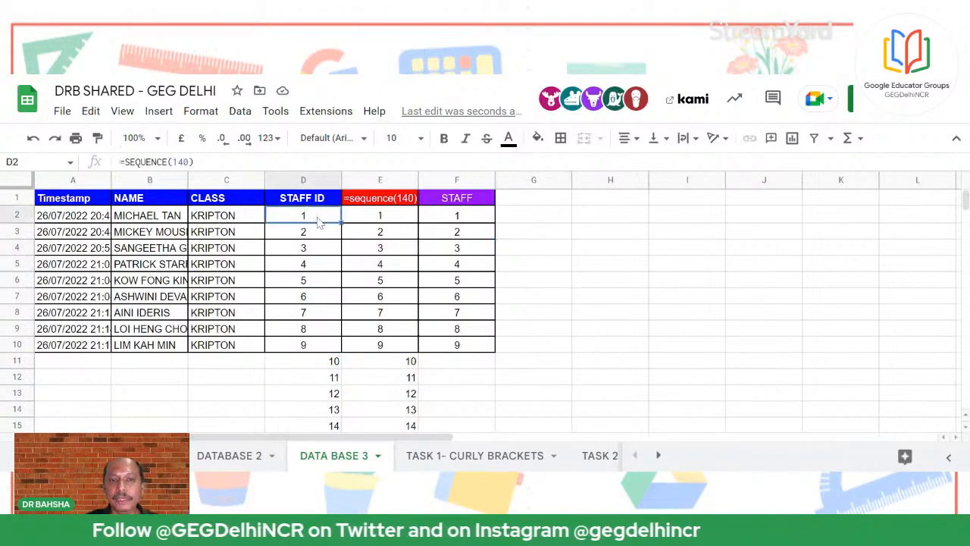
# Clear KRIPTON from C2 and enter z in D3, triggering a #REF! error
pyautogui.click(213, 217)
pyautogui.press('Delete')
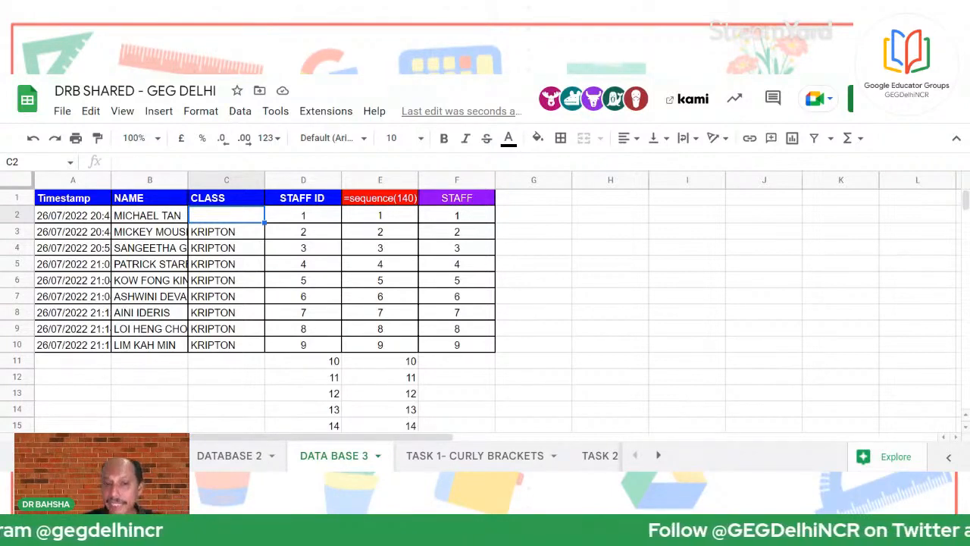
pyautogui.click(312, 232)
pyautogui.write('z')
pyautogui.click(444, 252)
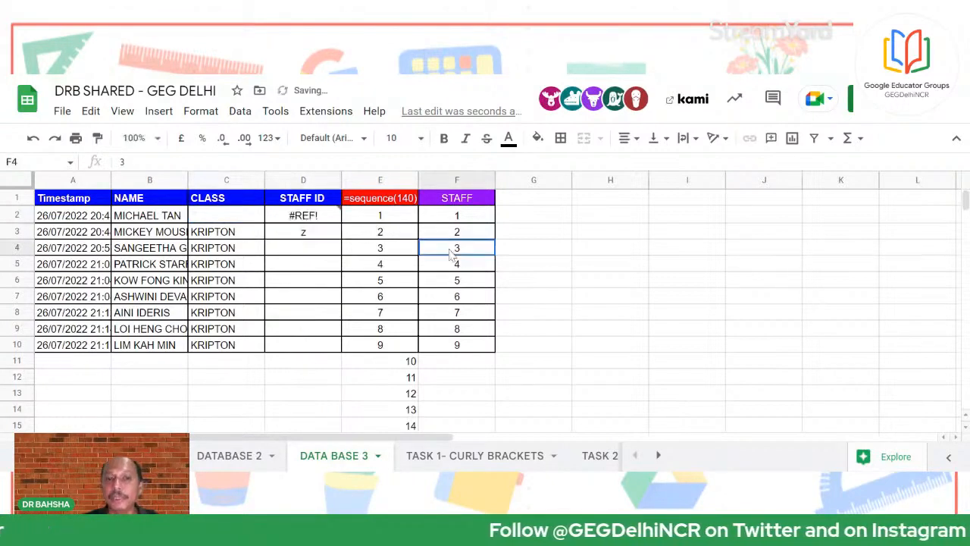
# Undo the test edits, removing the z and restoring KRIPTON in C2
pyautogui.click(566, 265)
pyautogui.click(465, 364)
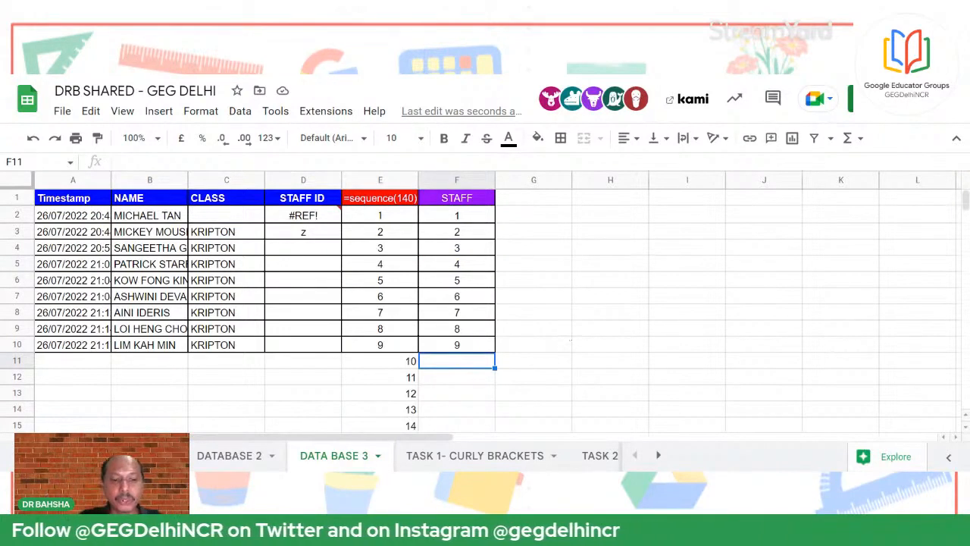
pyautogui.hotkey('ctrl', 'z')
pyautogui.hotkey('ctrl', 'z')
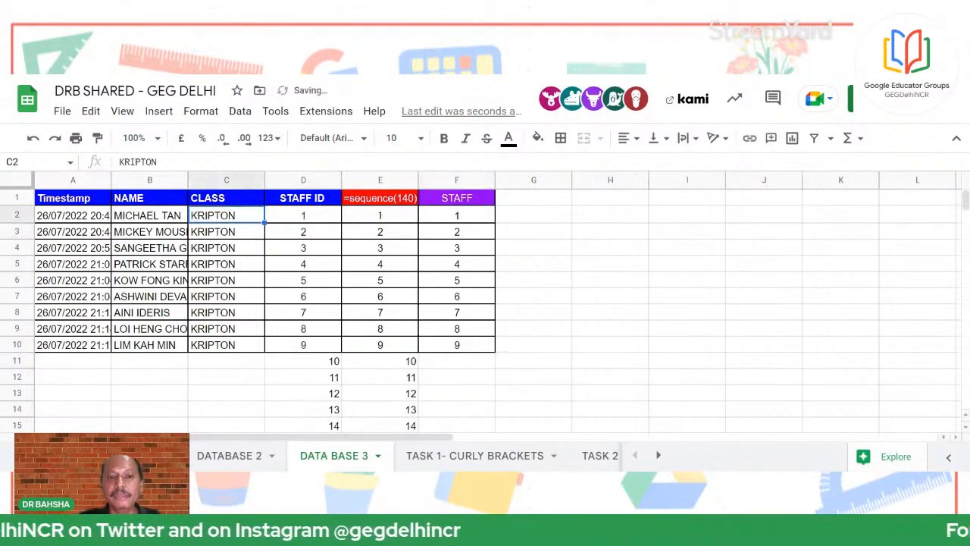
pyautogui.hotkey('ctrl', 'z')
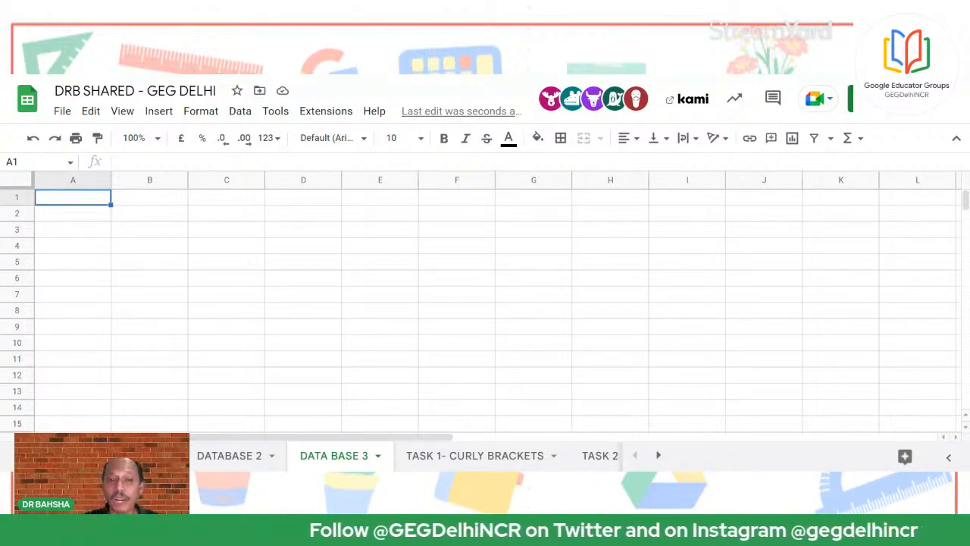
# Redo the pasted staff table and scroll down to confirm the IDs reach 140
pyautogui.hotkey('ctrl', 'y')
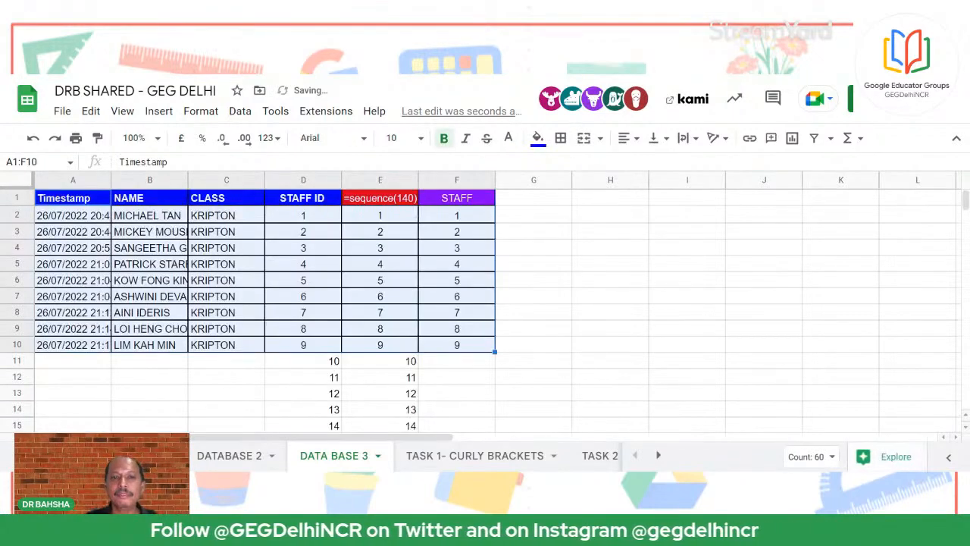
pyautogui.scroll(-5, 537, 374)
pyautogui.scroll(-20, 436, 372)
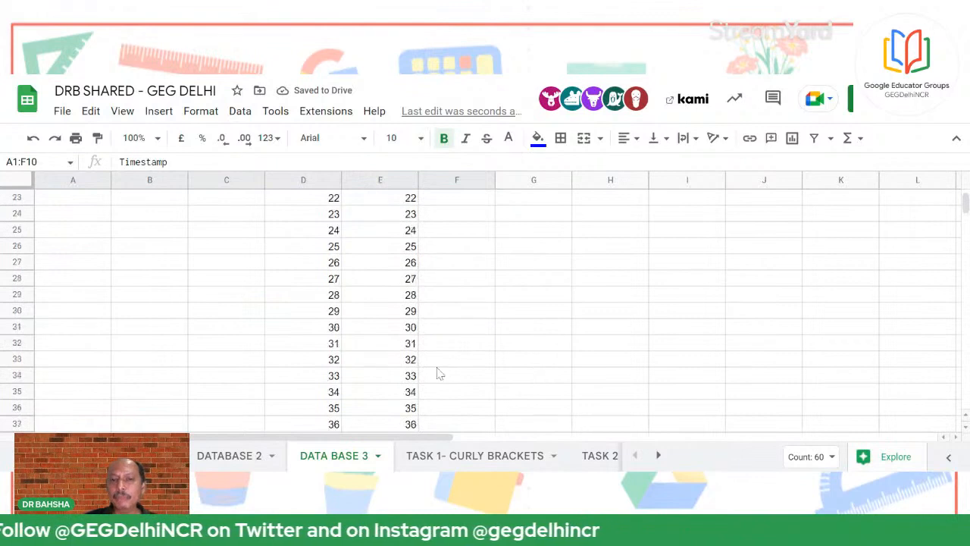
pyautogui.scroll(-18, 389, 374)
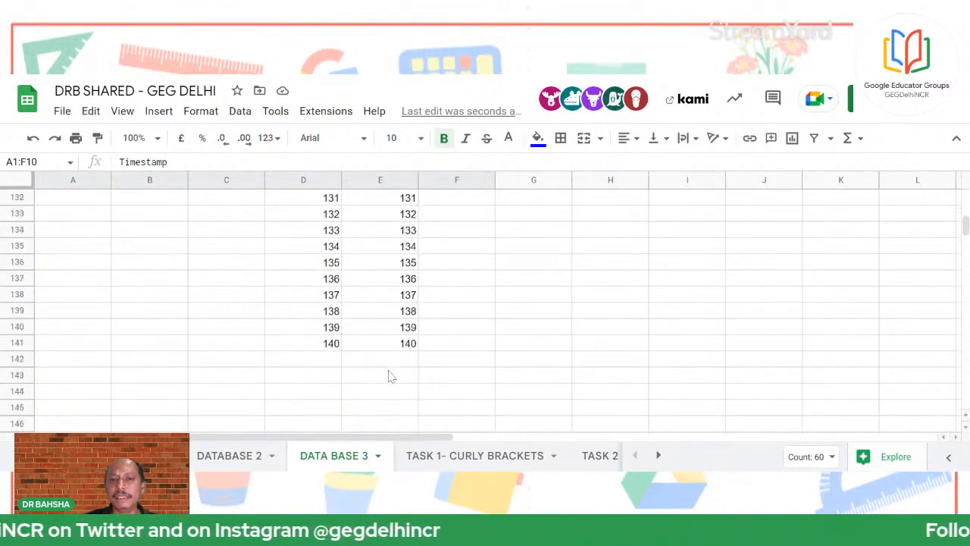
pyautogui.scroll(8, 392, 364)
pyautogui.scroll(14, 391, 342)
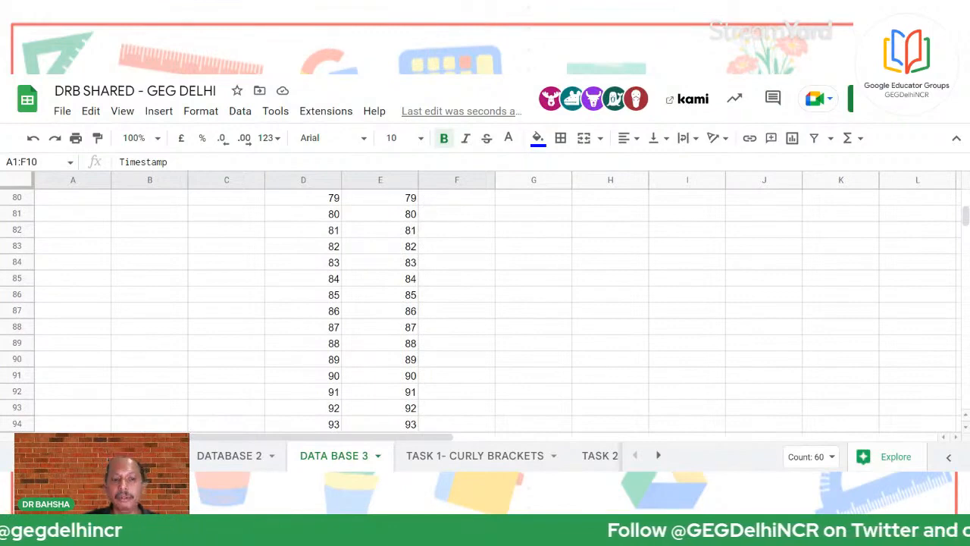
pyautogui.scroll(20, 454, 304)
pyautogui.click(756, 353)
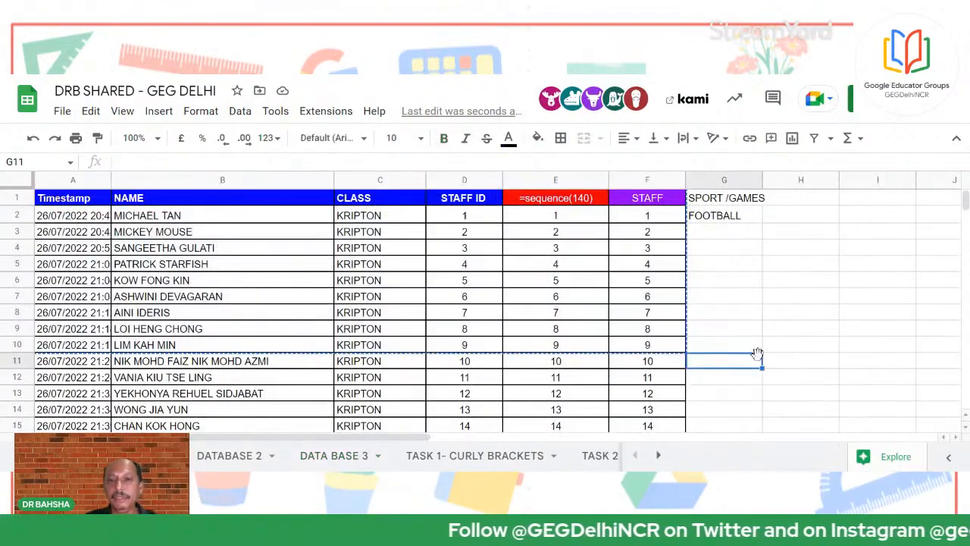
# Inspect the header cells and the =sequence(140) values in E2:E10
pyautogui.click(767, 267)
pyautogui.click(79, 199)
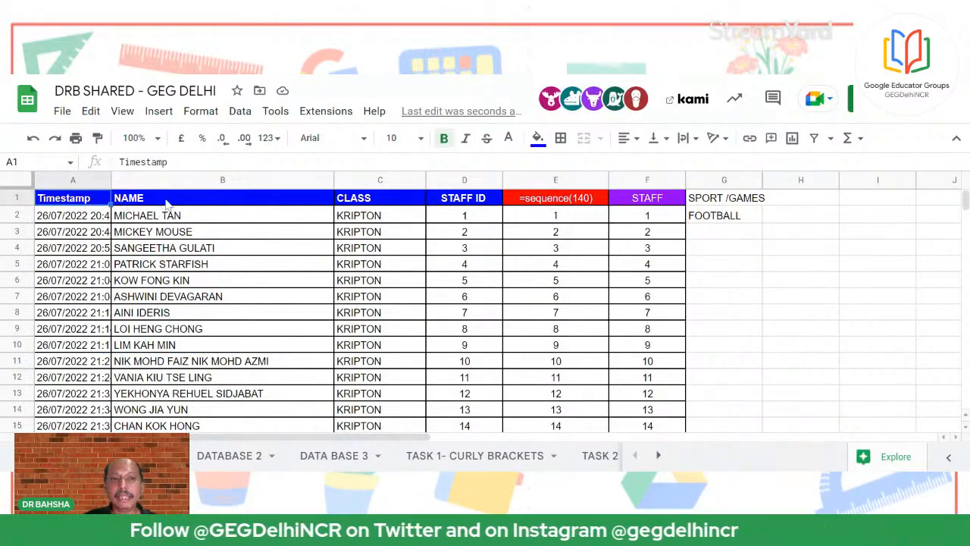
pyautogui.click(167, 203)
pyautogui.click(390, 206)
pyautogui.click(472, 209)
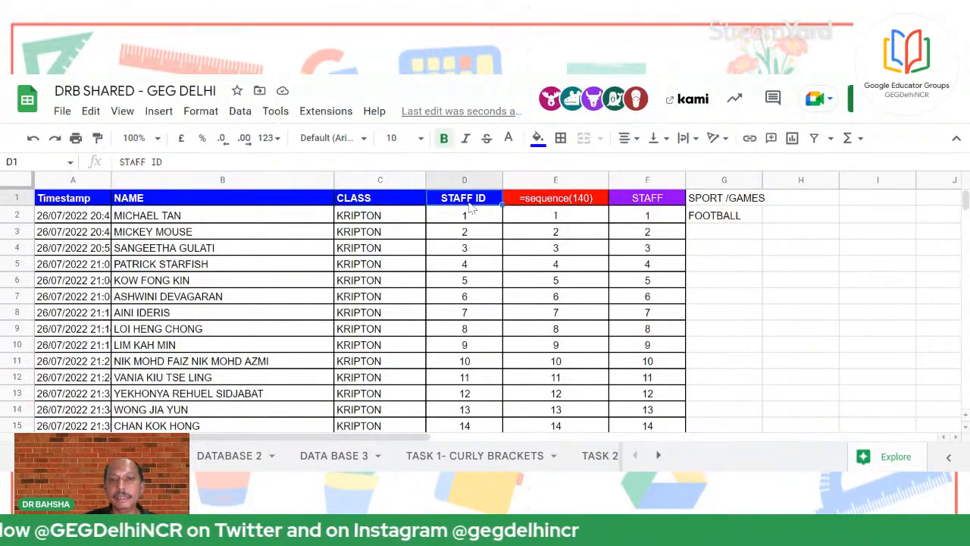
pyautogui.click(579, 199)
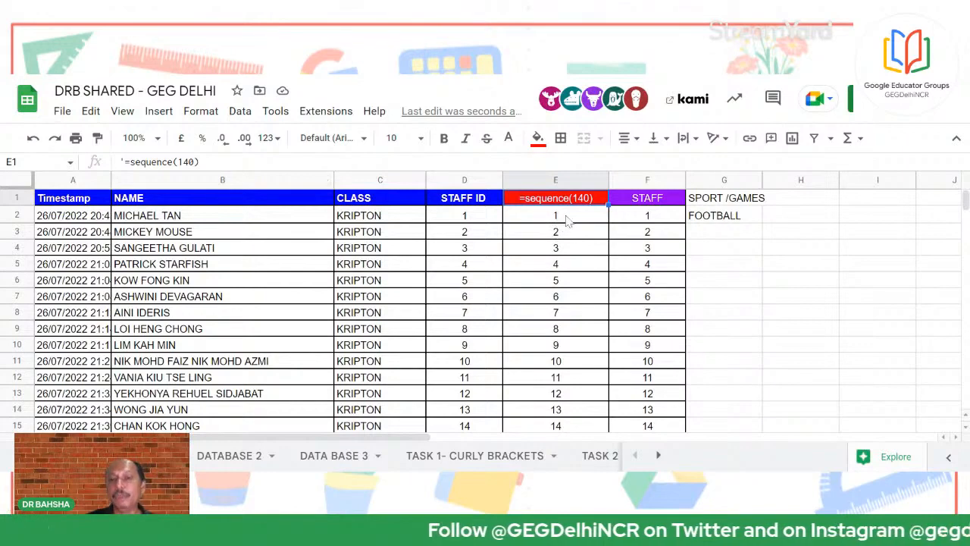
pyautogui.moveTo(567, 218); pyautogui.dragTo(539, 350)
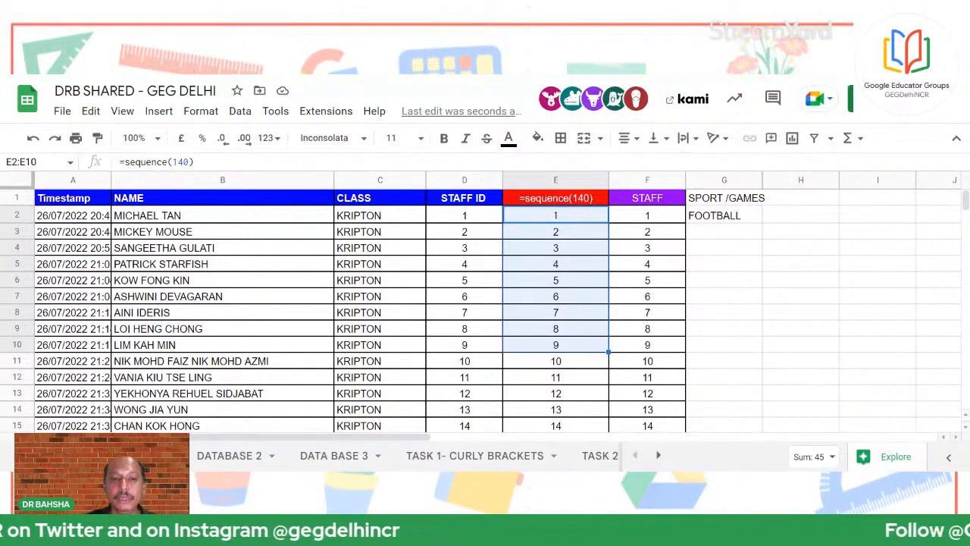
pyautogui.click(288, 345)
pyautogui.hotkey('ctrl', 'Home')
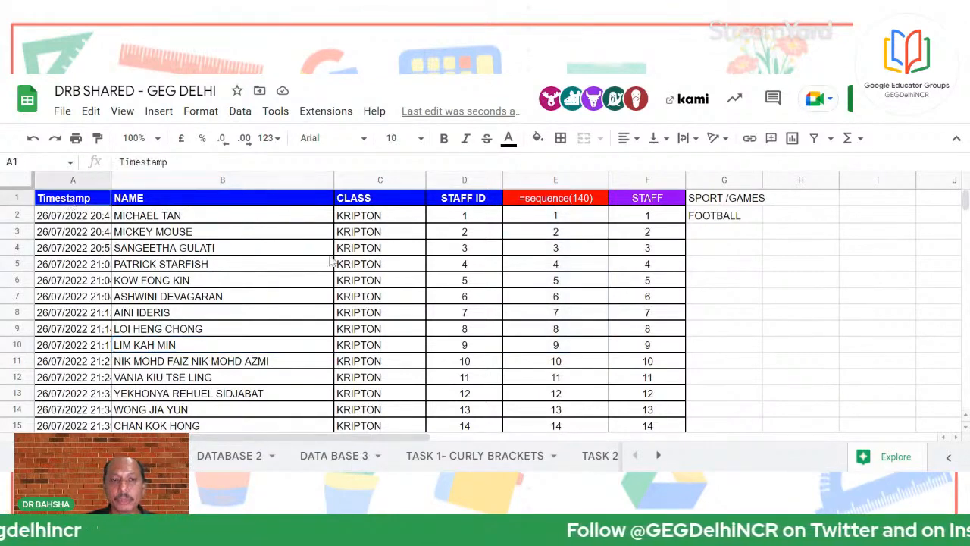
# Copy the staff table rows 1 to 11 (A1:F11)
pyautogui.moveTo(329, 259); pyautogui.dragTo(672, 356)
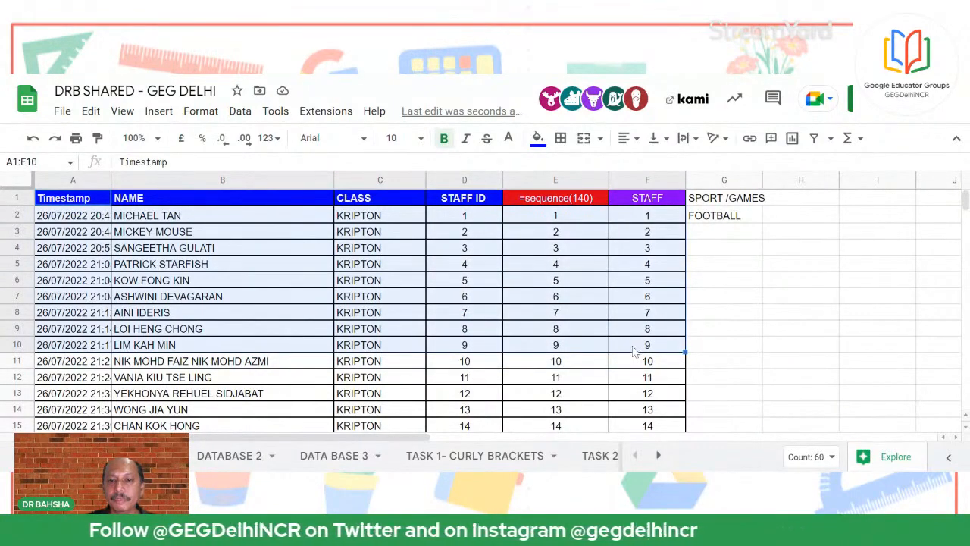
pyautogui.click(238, 315)
pyautogui.moveTo(59, 204); pyautogui.dragTo(642, 366)
pyautogui.rightClick(645, 367)
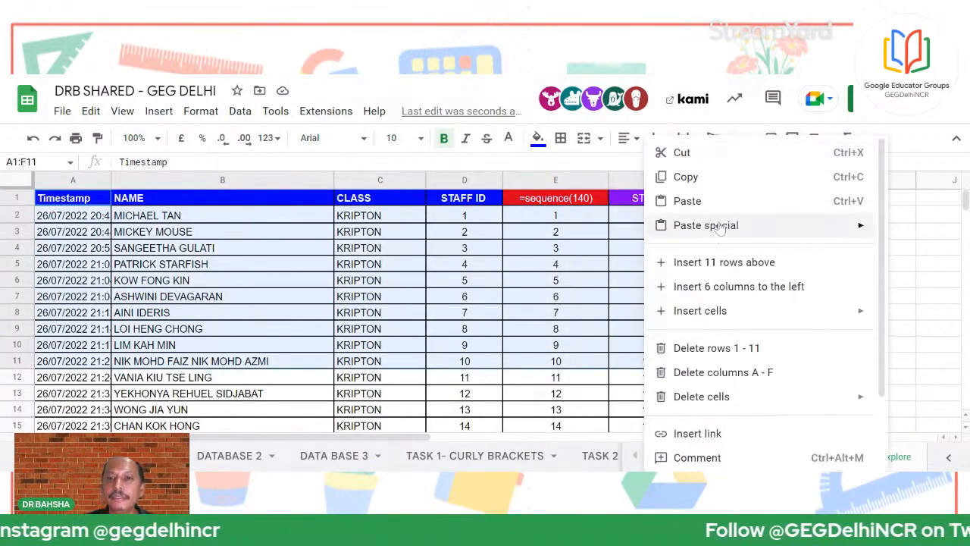
pyautogui.click(682, 176)
# Clear all contents of columns A to G on DATA BASE 3
pyautogui.click(347, 457)
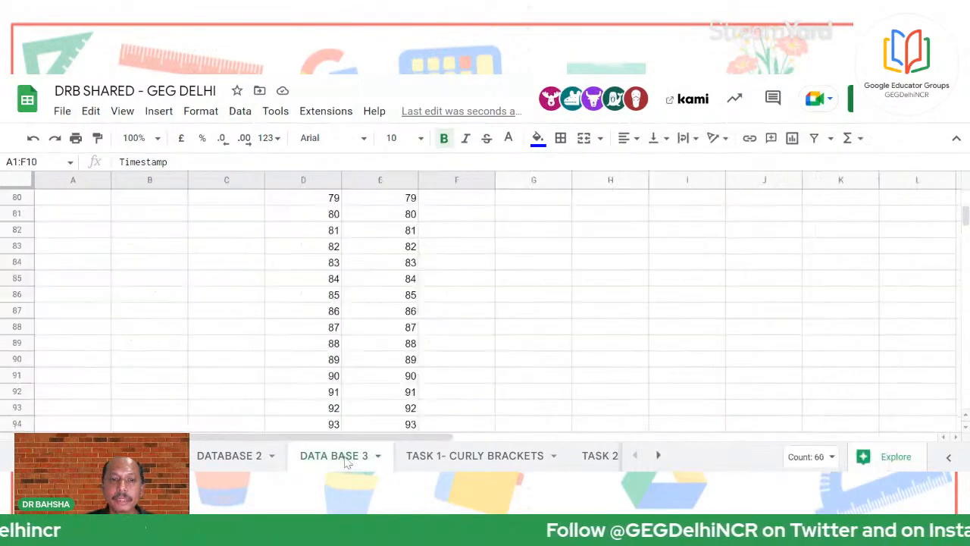
pyautogui.scroll(15, 490, 356)
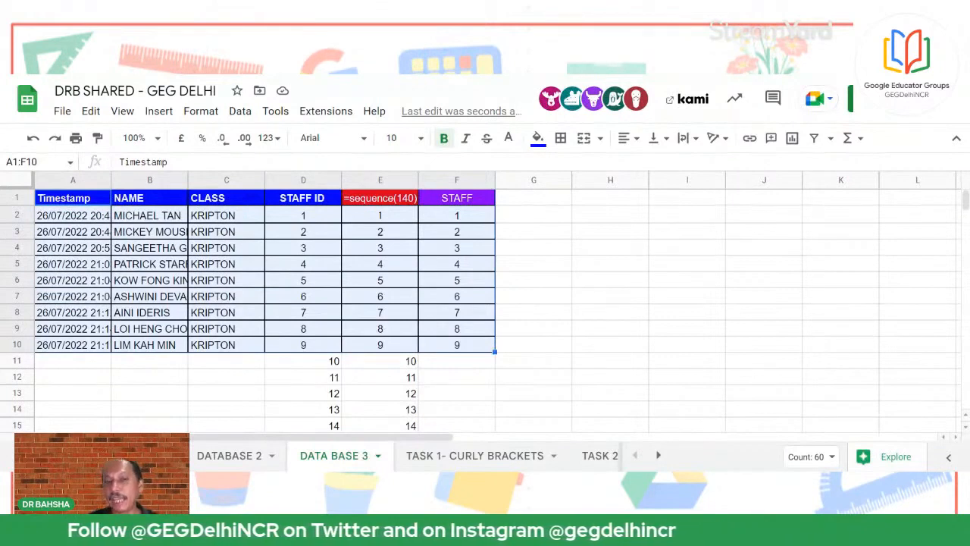
pyautogui.click(76, 202)
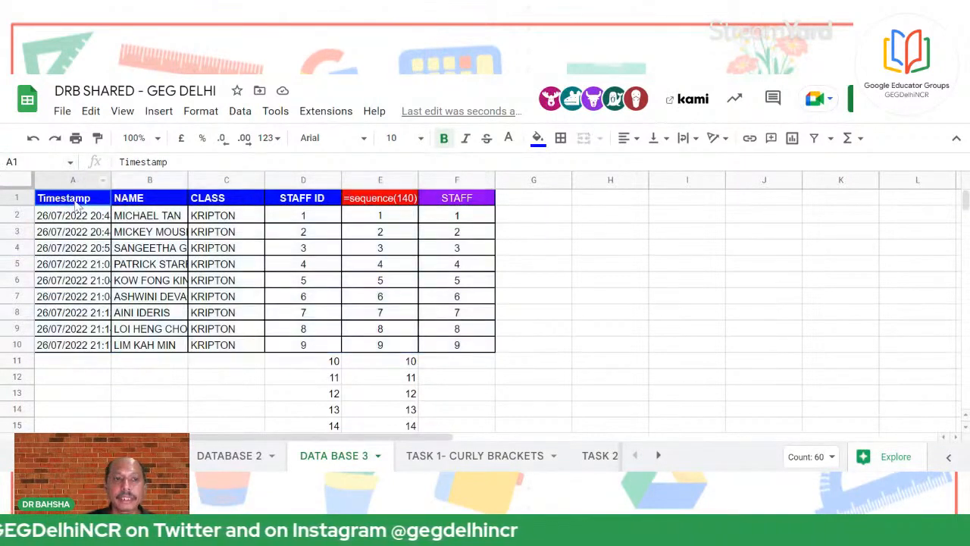
pyautogui.press('Delete')
pyautogui.click(263, 248)
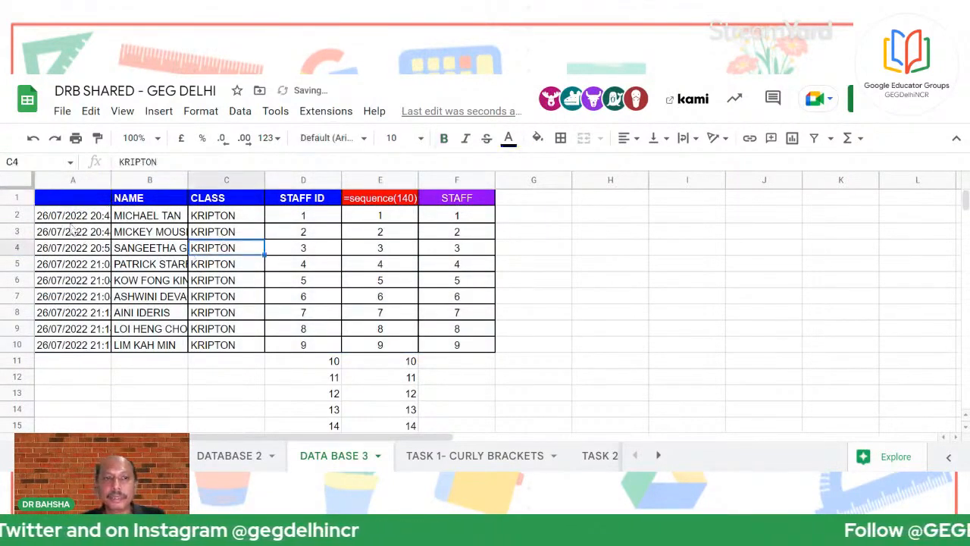
pyautogui.moveTo(56, 182); pyautogui.dragTo(522, 256)
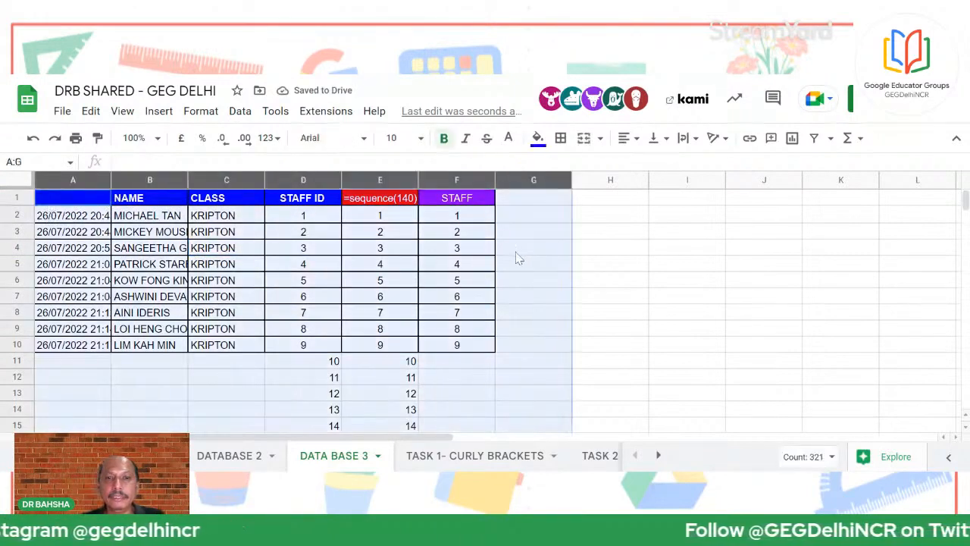
pyautogui.press('Delete')
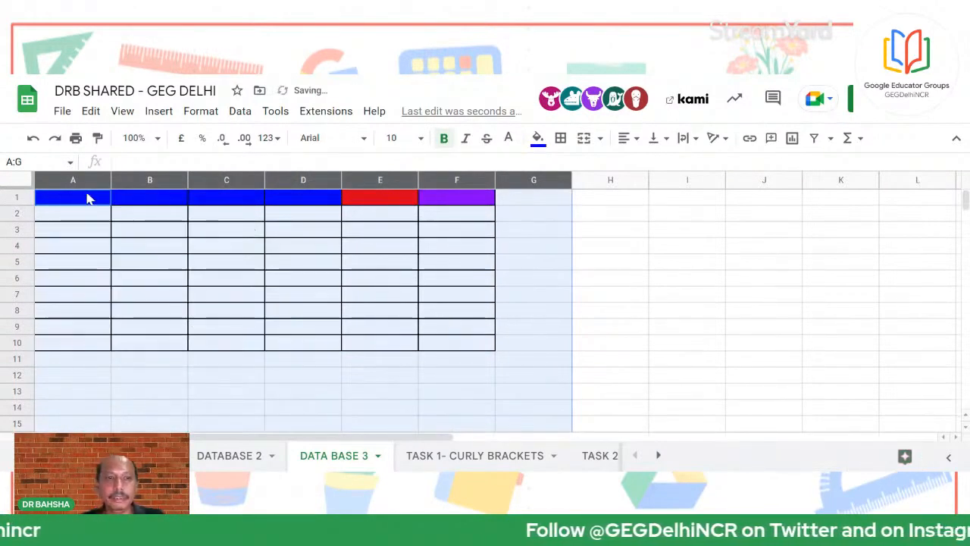
pyautogui.click(236, 284)
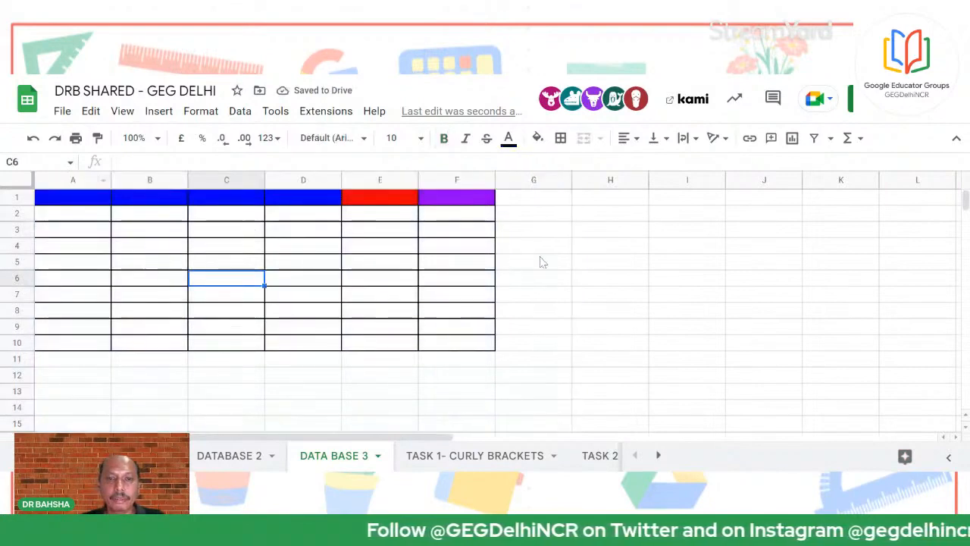
# Delete columns A–F and paste the copied staff table at A1
pyautogui.moveTo(457, 179); pyautogui.dragTo(73, 182)
pyautogui.rightClick(139, 228)
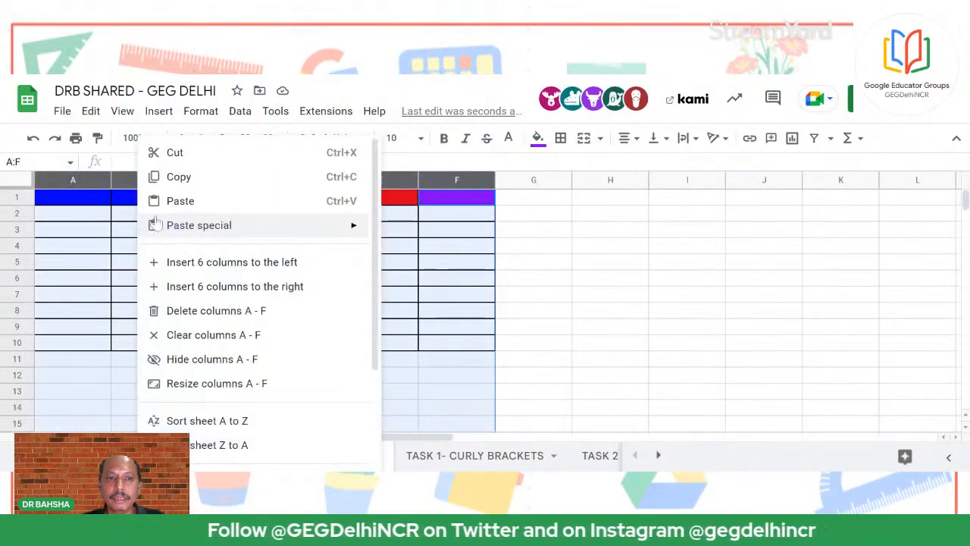
pyautogui.click(251, 311)
pyautogui.click(409, 280)
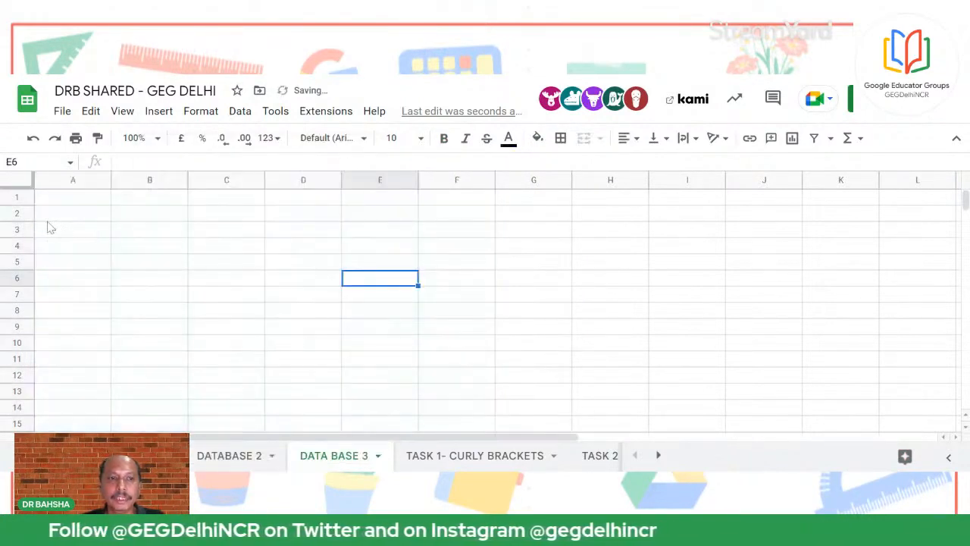
pyautogui.click(87, 202)
pyautogui.rightClick(86, 201)
pyautogui.click(120, 203)
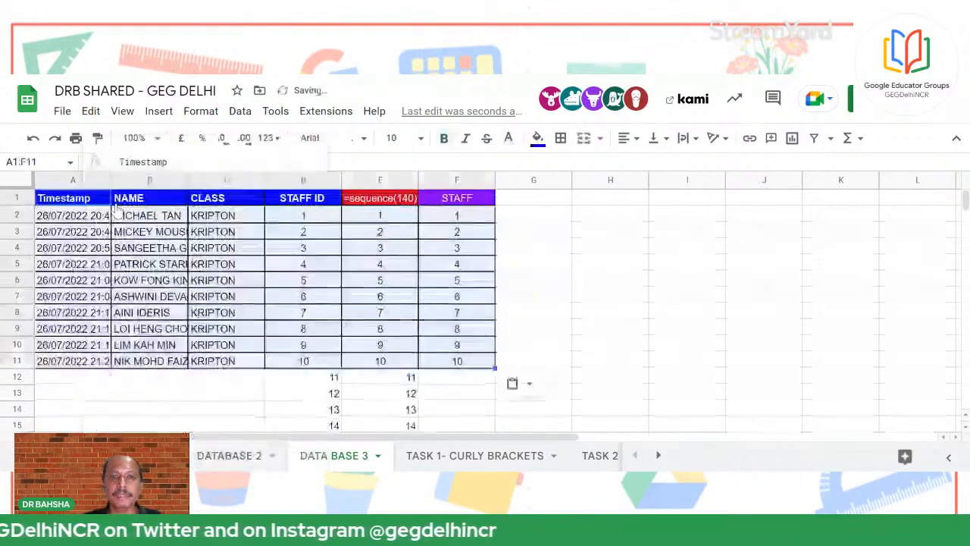
pyautogui.click(670, 250)
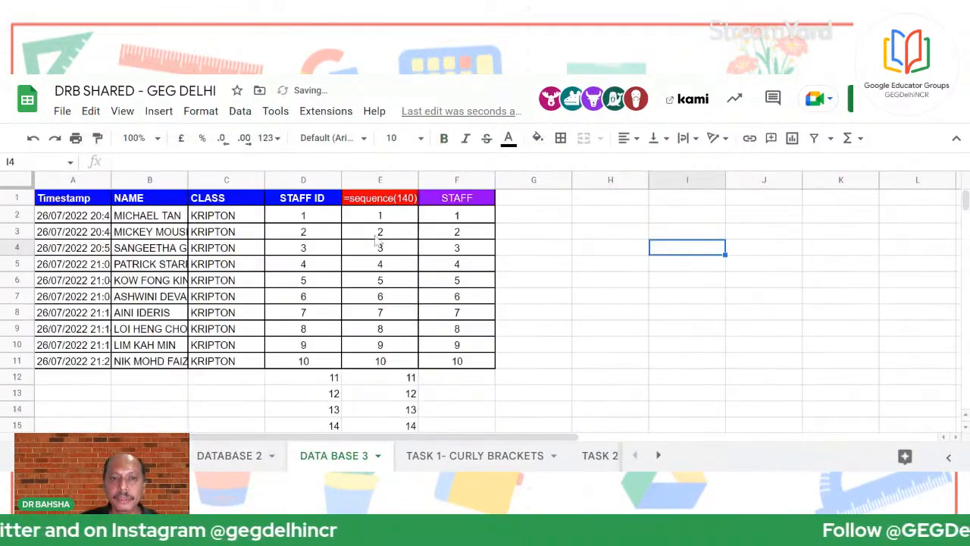
# Delete the SEQUENCE formula from D2, clearing the STAFF ID numbers
pyautogui.click(319, 202)
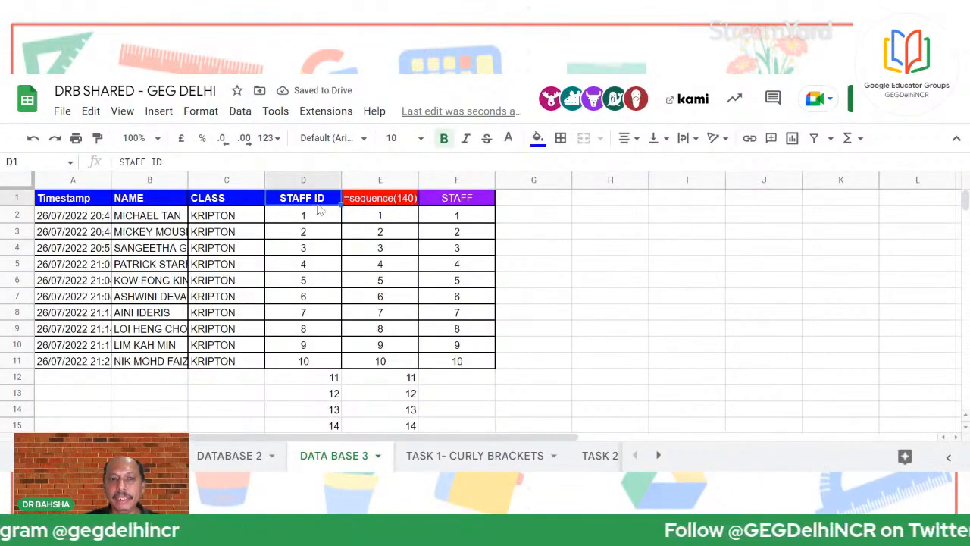
pyautogui.click(306, 222)
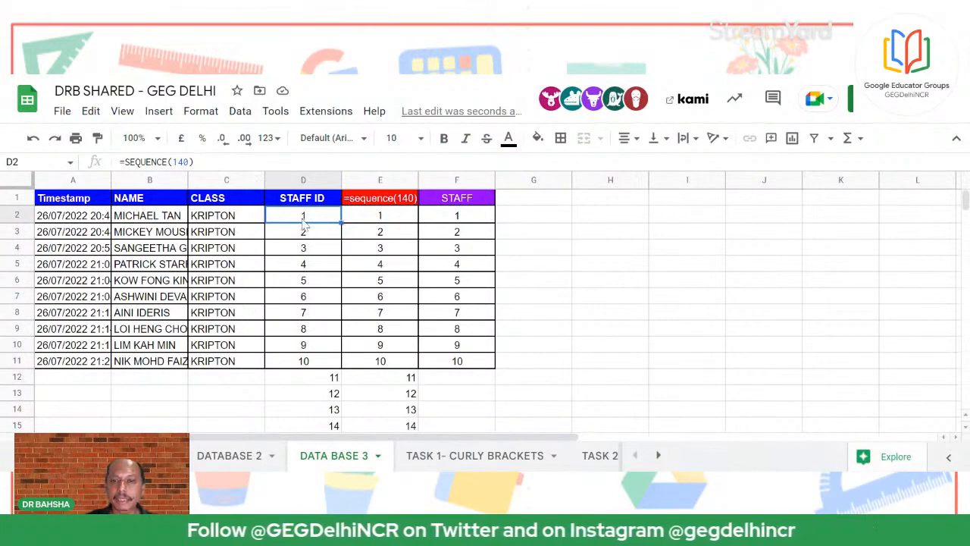
pyautogui.press('Delete')
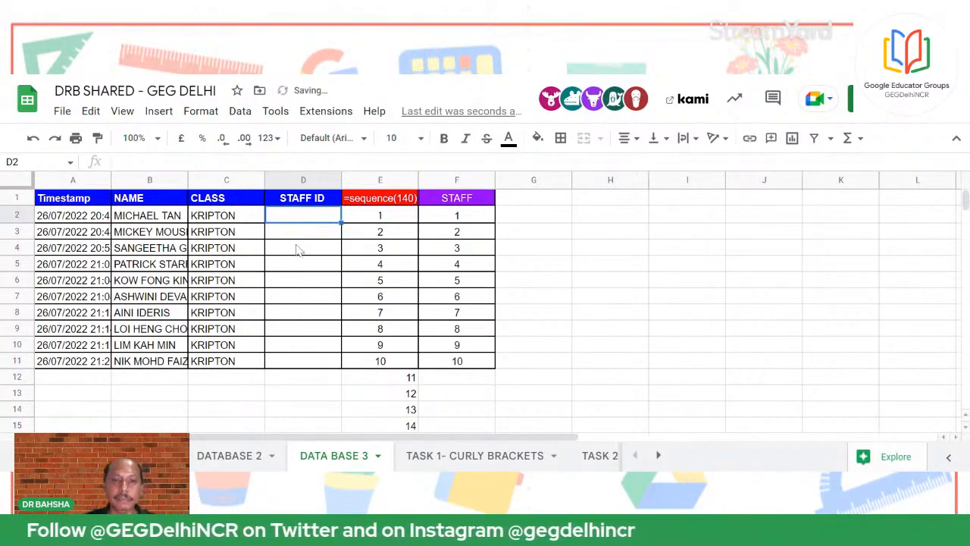
# Auto-fit the NAME column B to the full names
pyautogui.click(183, 180)
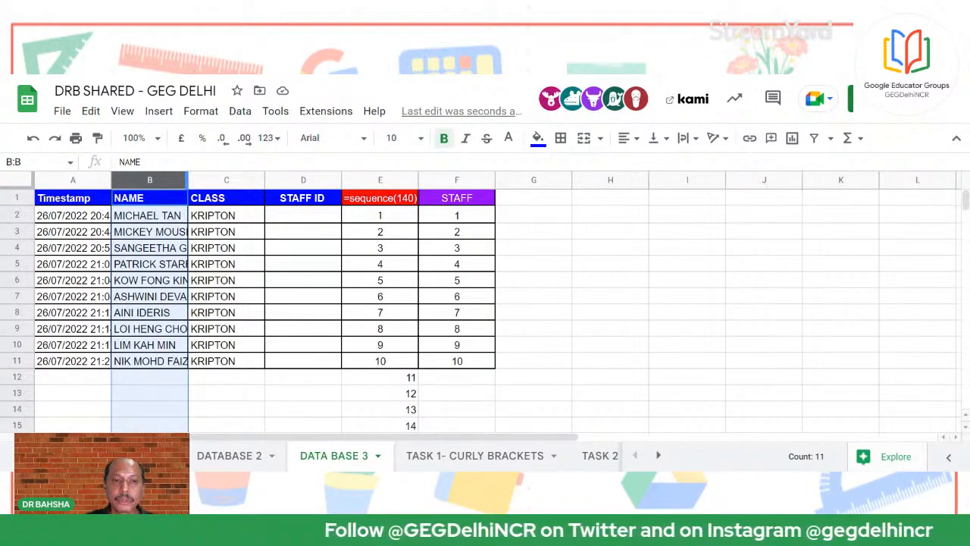
pyautogui.doubleClick(186, 180)
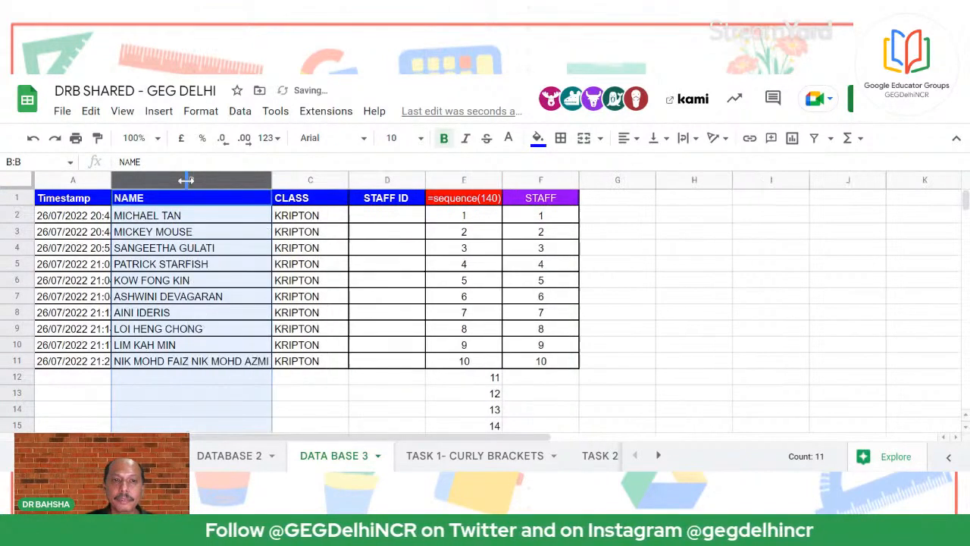
pyautogui.click(337, 397)
# Shorten the staff name in B11 by trimming its end
pyautogui.click(217, 364)
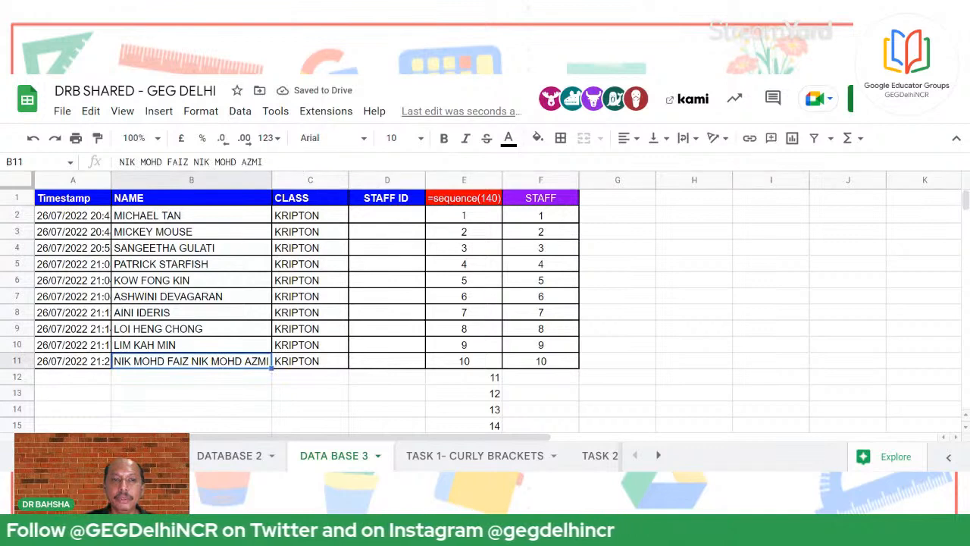
pyautogui.press('Return')
pyautogui.press('BackSpace')
pyautogui.press('BackSpace')
pyautogui.press('BackSpace')
pyautogui.press('BackSpace')
pyautogui.press('BackSpace')
pyautogui.press('BackSpace')
pyautogui.press('BackSpace')
pyautogui.press('BackSpace')
pyautogui.press('BackSpace')
pyautogui.press('BackSpace')
pyautogui.press('BackSpace')
pyautogui.press('BackSpace')
pyautogui.press('BackSpace')
pyautogui.press('BackSpace')
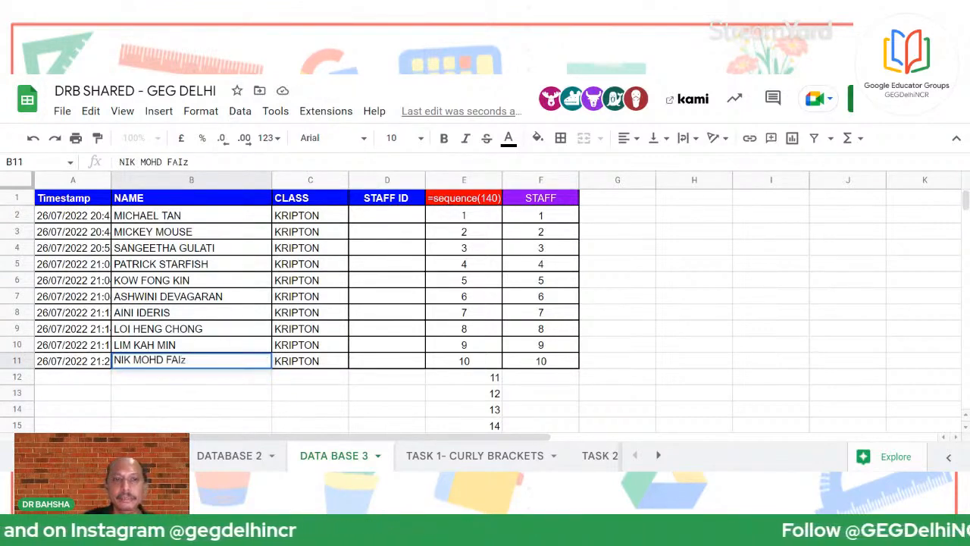
pyautogui.press('Return')
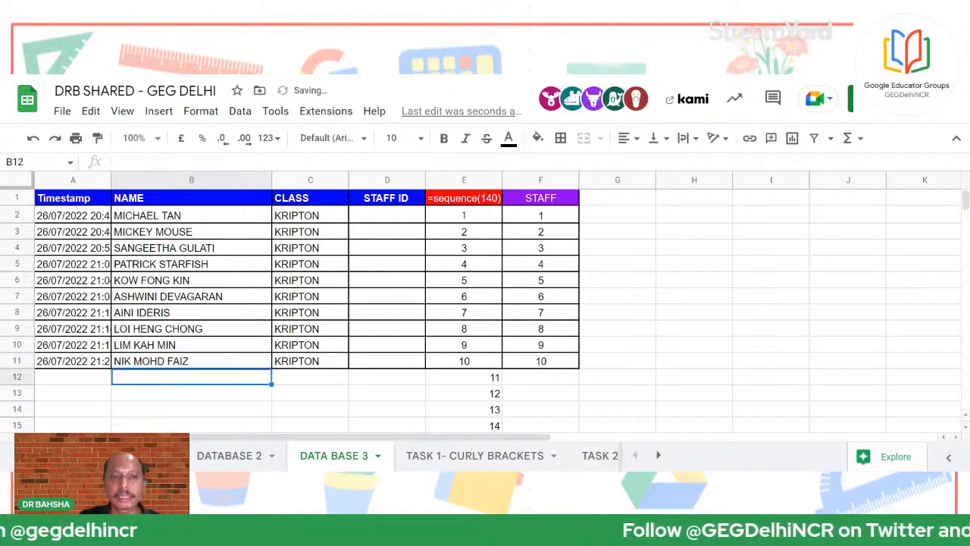
# Enter =SEQUENCE(10) in D2, fixing the misspelled =sequnce #NAME? error
pyautogui.click(369, 218)
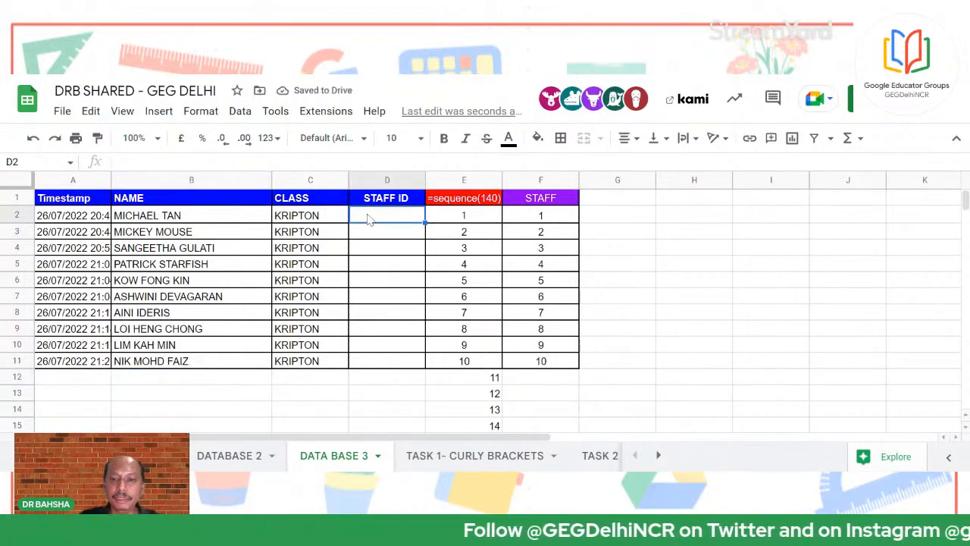
pyautogui.write('=sequnce')
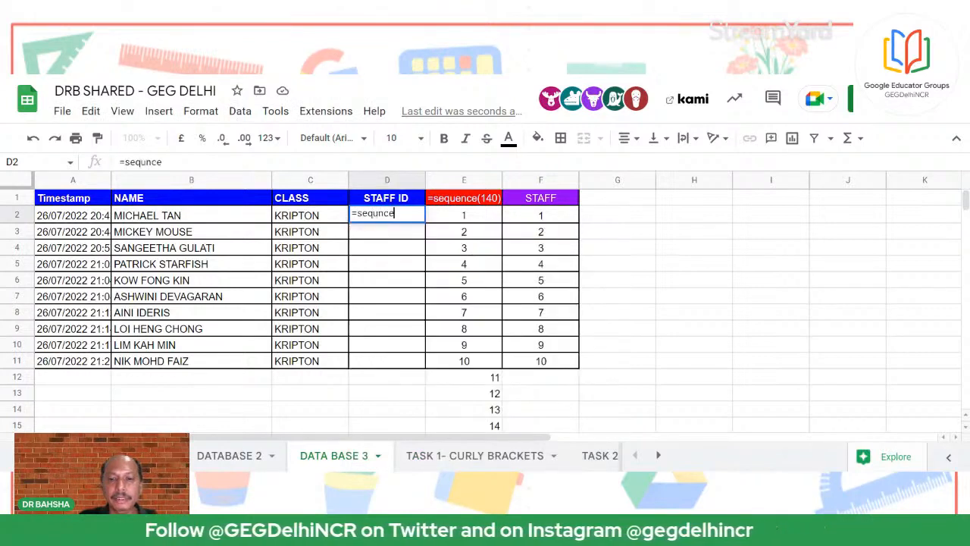
pyautogui.write('(')
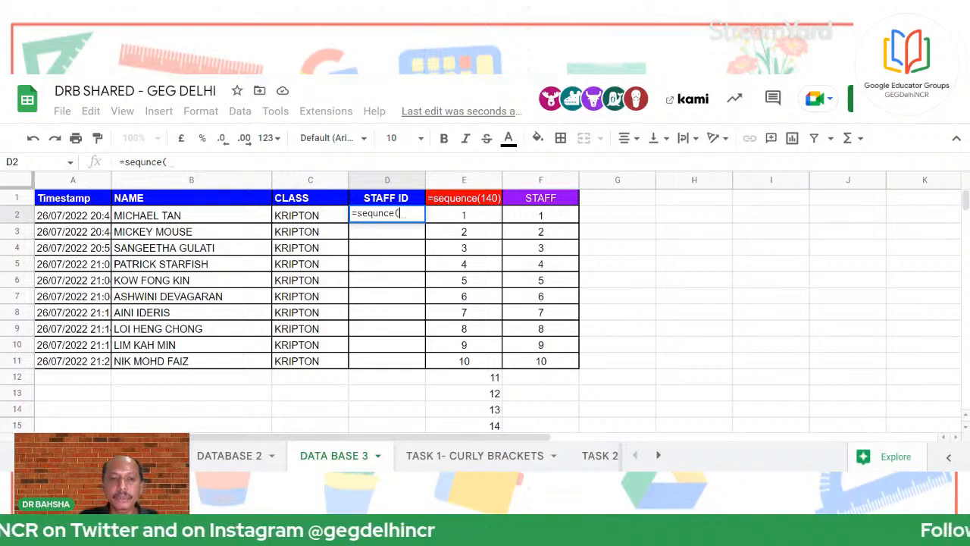
pyautogui.write('10')
pyautogui.press('Return')
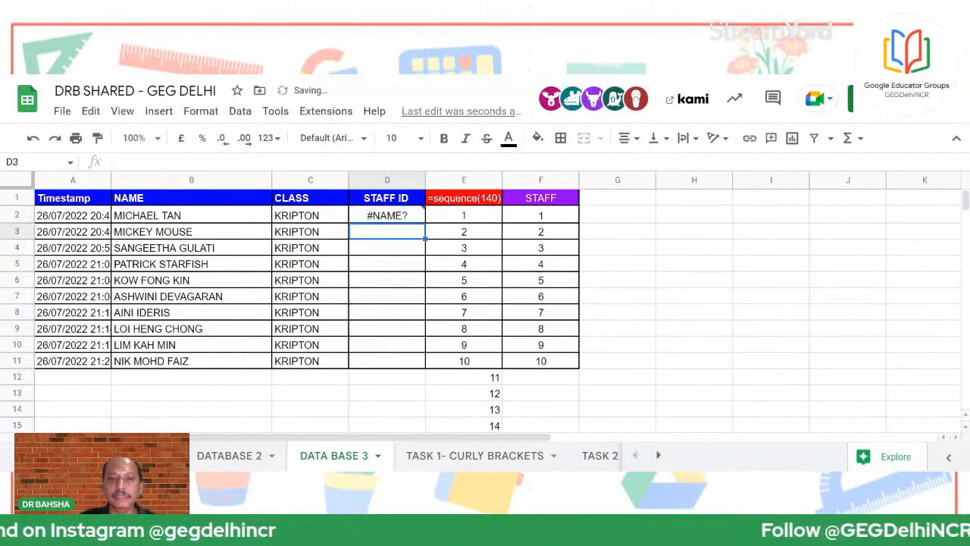
pyautogui.click(422, 216)
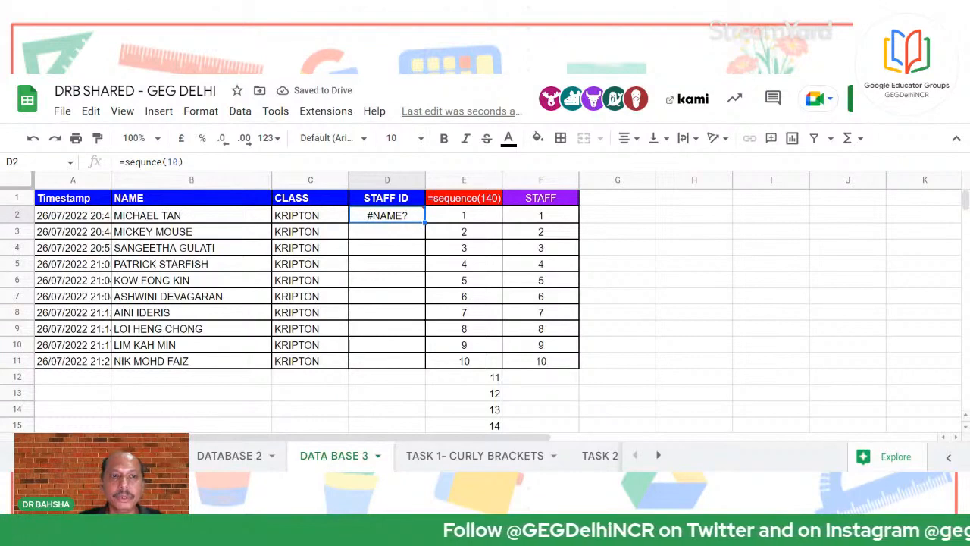
pyautogui.click(146, 162)
pyautogui.press('BackSpace')
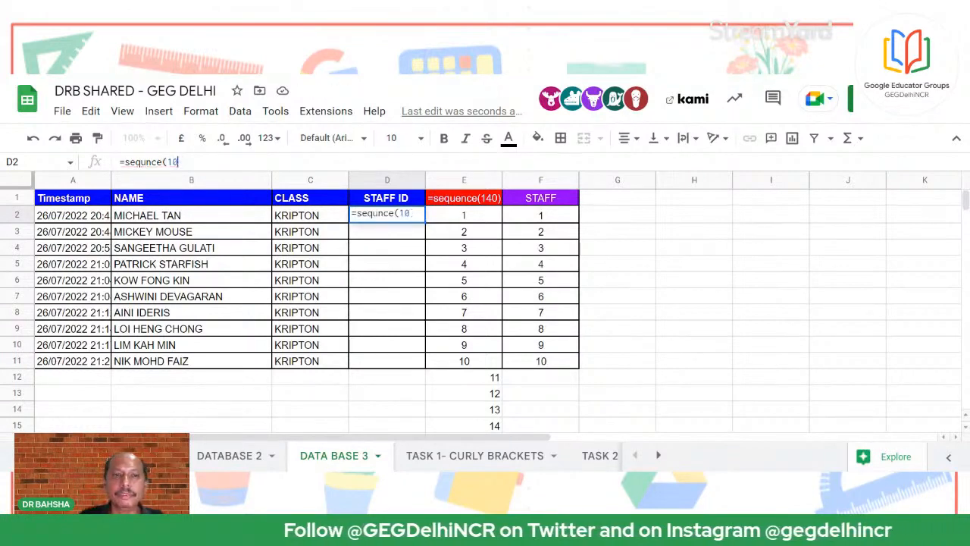
pyautogui.press('BackSpace')
pyautogui.press('BackSpace')
pyautogui.press('BackSpace')
pyautogui.press('BackSpace')
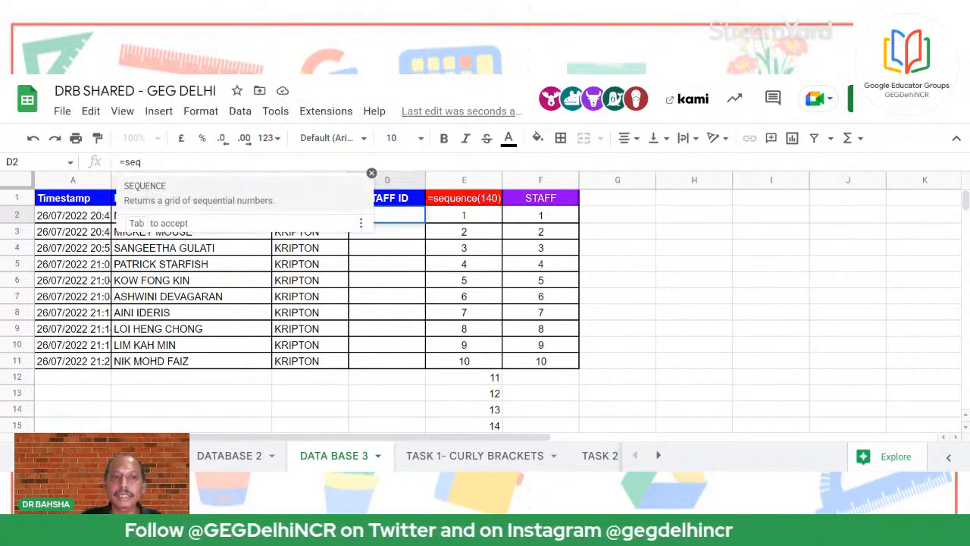
pyautogui.press('Tab')
pyautogui.write('1')
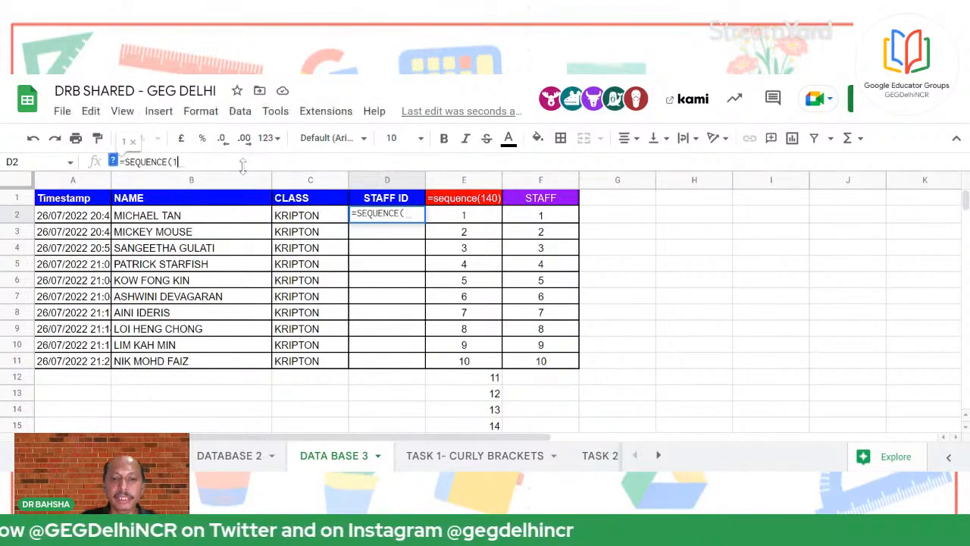
pyautogui.write('0')
pyautogui.press('Return')
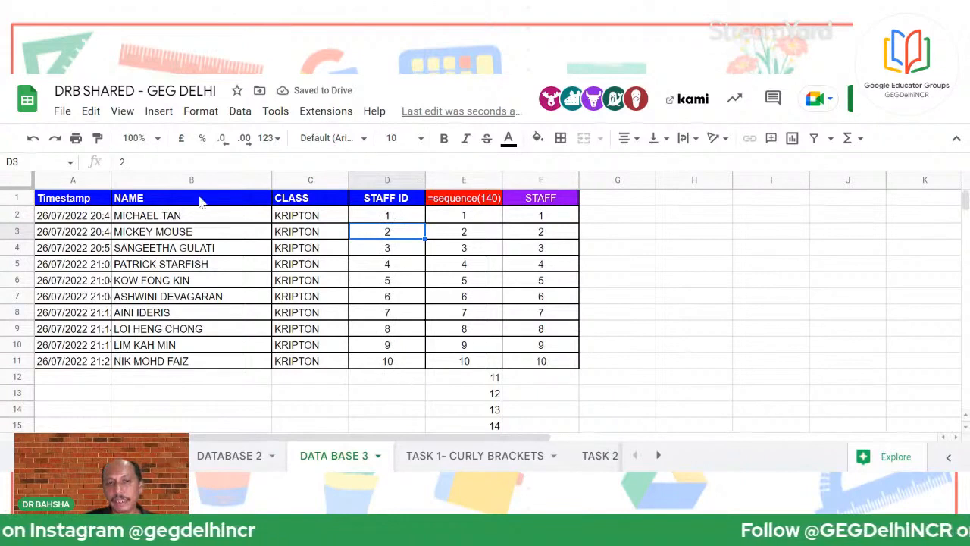
# Raise the SEQUENCE count in D2 so IDs run past the ten staff rows
pyautogui.click(397, 220)
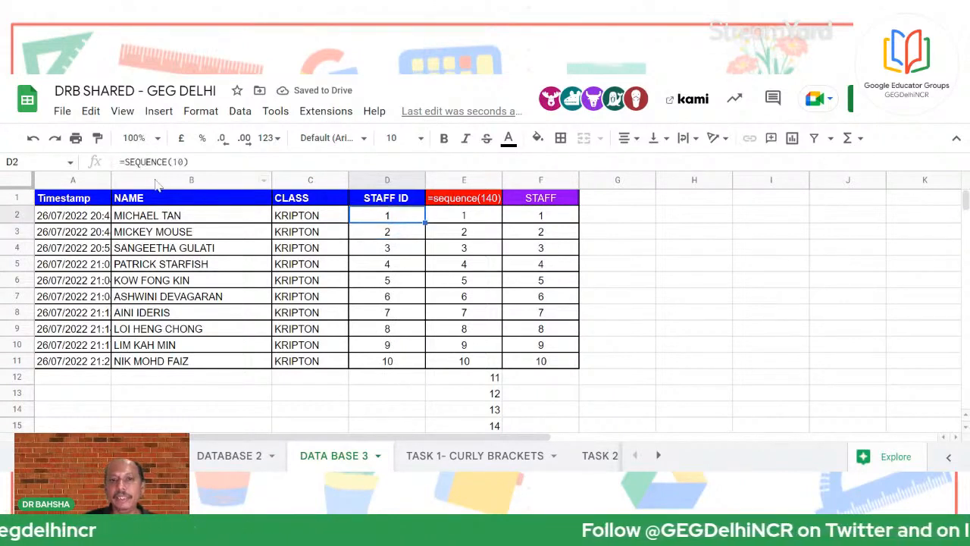
pyautogui.click(183, 161)
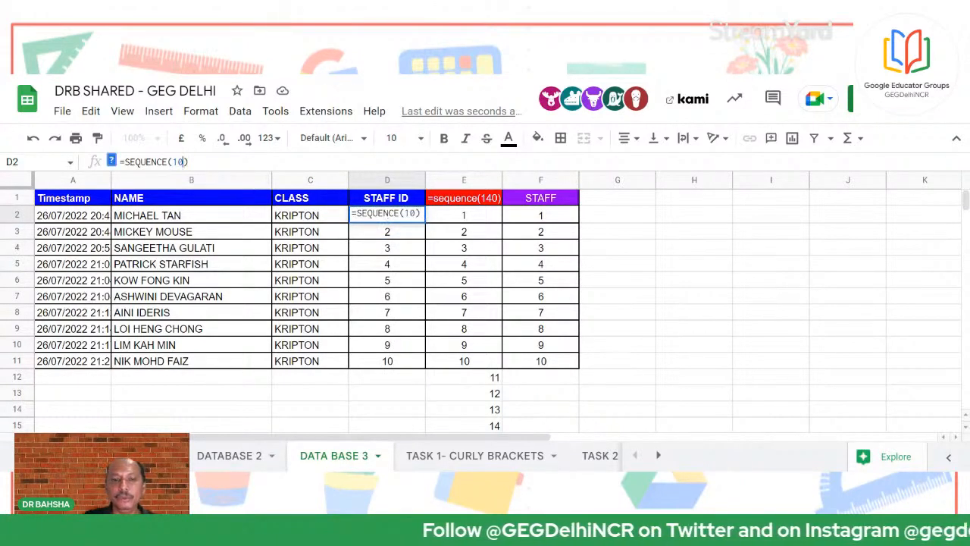
pyautogui.write('0')
pyautogui.press('Return')
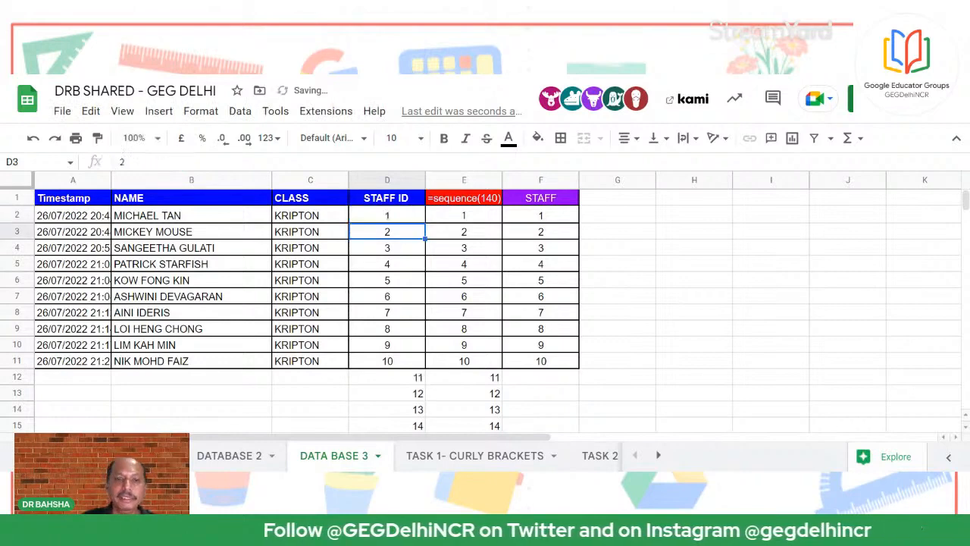
# Point out the surplus IDs below row 11 that have no staff names
pyautogui.scroll(-5, 355, 325)
pyautogui.scroll(5, 408, 330)
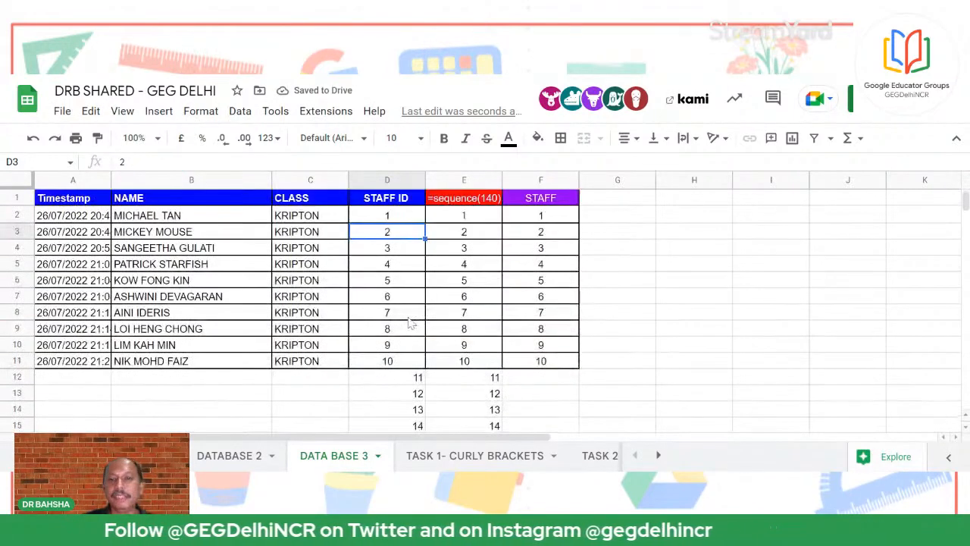
pyautogui.scroll(-4, 409, 324)
pyautogui.scroll(3, 86, 340)
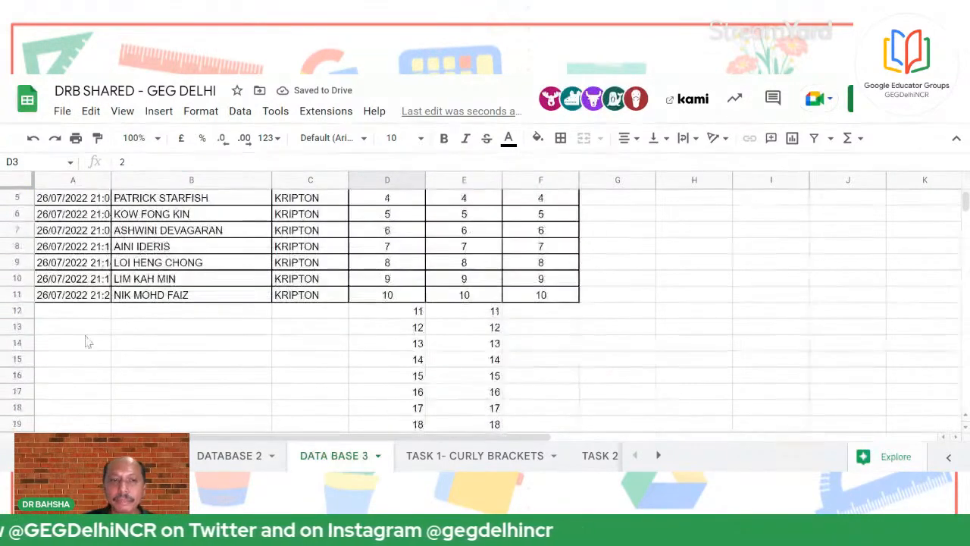
pyautogui.moveTo(64, 316); pyautogui.dragTo(175, 420)
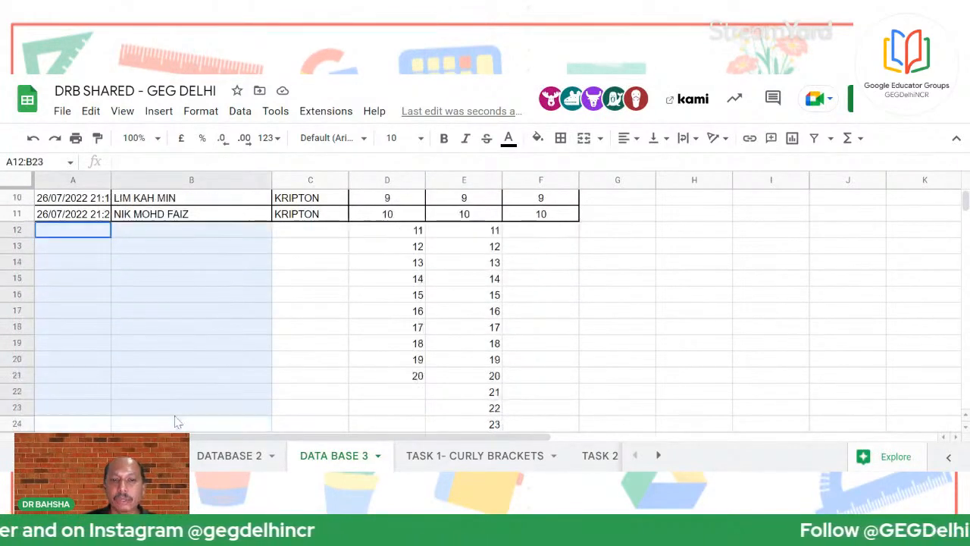
pyautogui.click(417, 345)
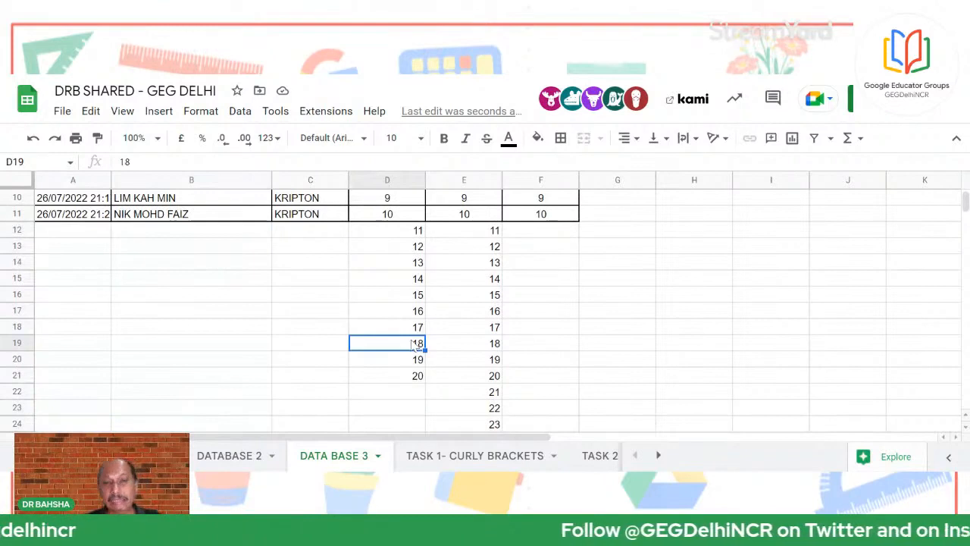
pyautogui.scroll(3, 349, 273)
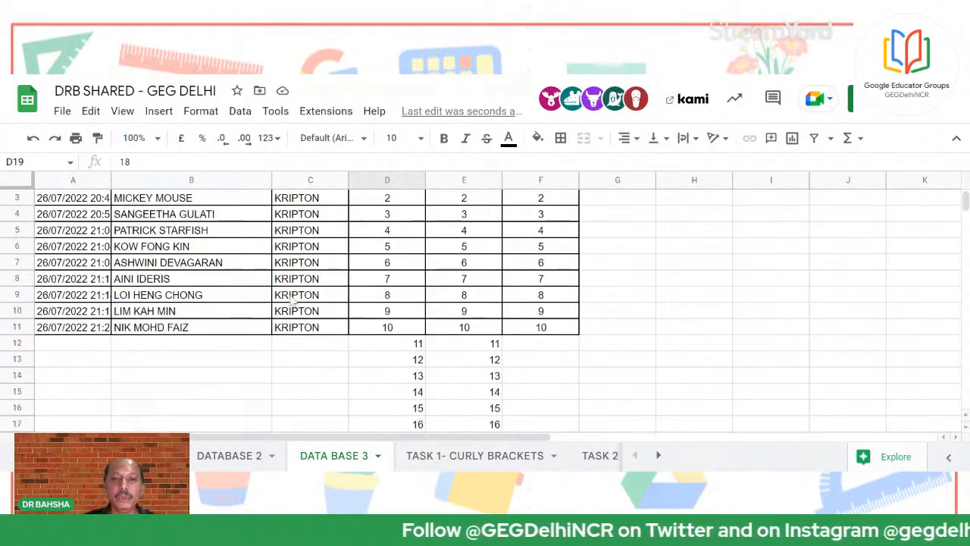
pyautogui.click(180, 330)
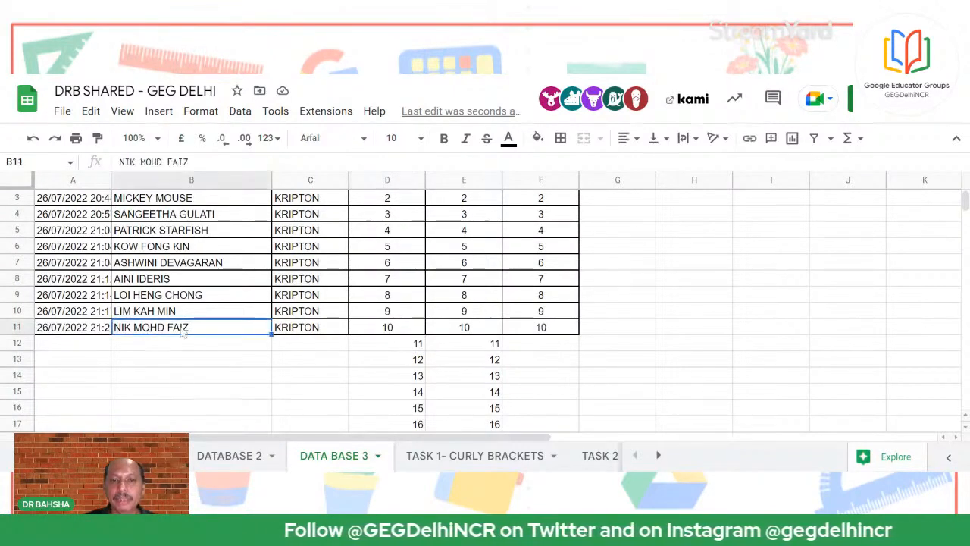
pyautogui.click(480, 329)
pyautogui.scroll(1, 435, 348)
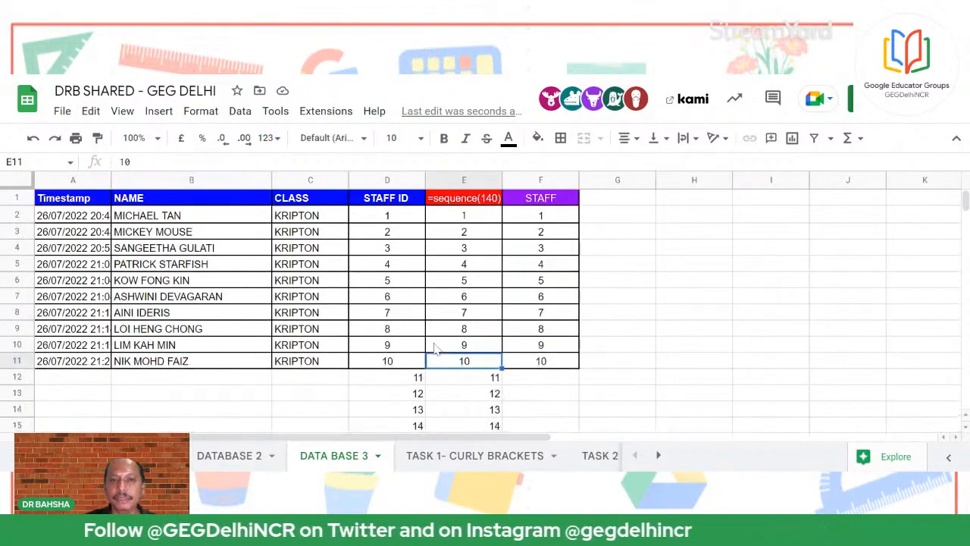
# Change D2's formula from =SEQUENCE(20) to =SEQUENCE(10)
pyautogui.click(388, 216)
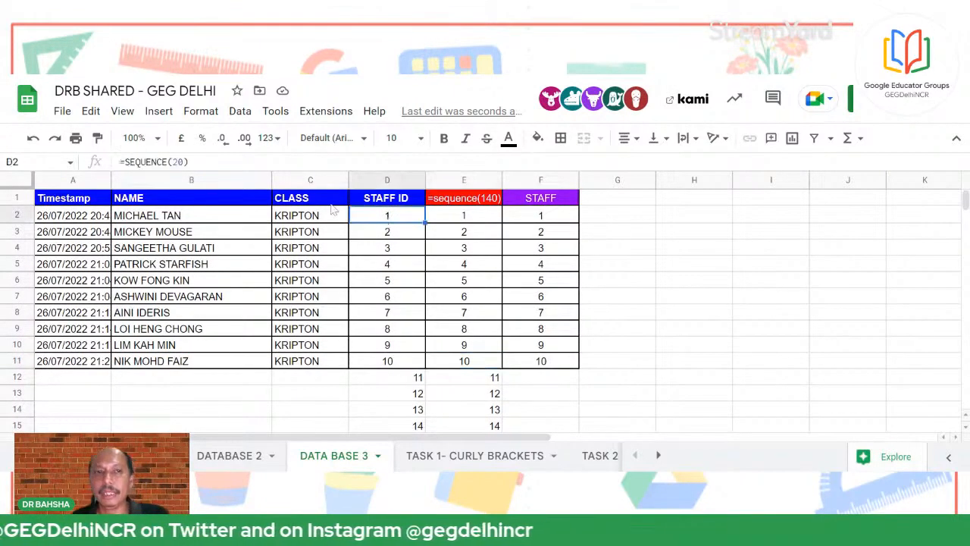
pyautogui.doubleClick(387, 216)
pyautogui.press('BackSpace')
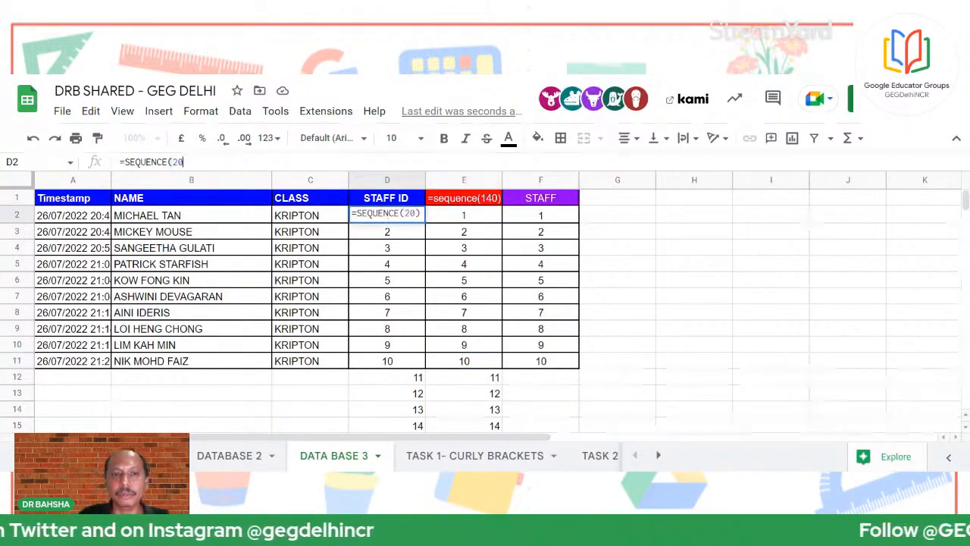
pyautogui.press('BackSpace')
pyautogui.press('BackSpace')
pyautogui.write('10')
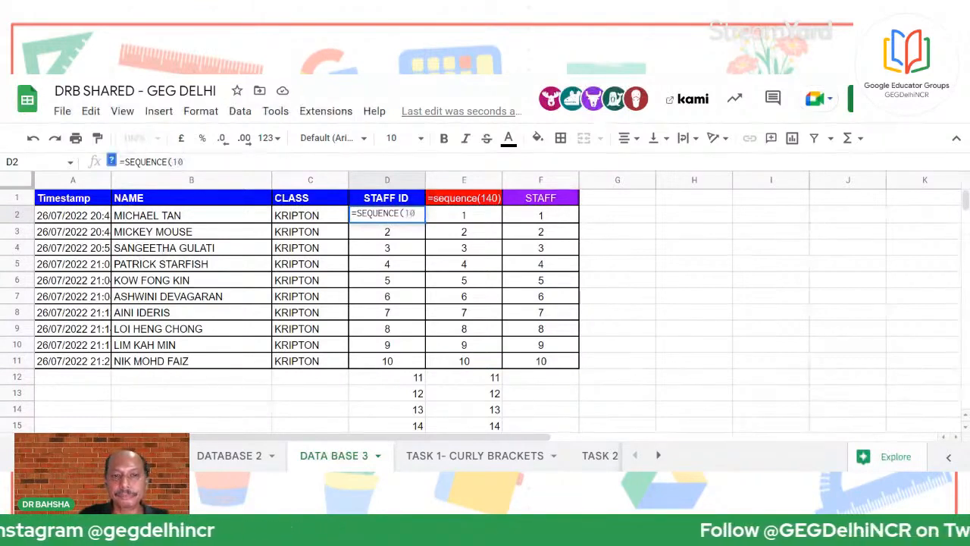
pyautogui.write(')')
pyautogui.press('Return')
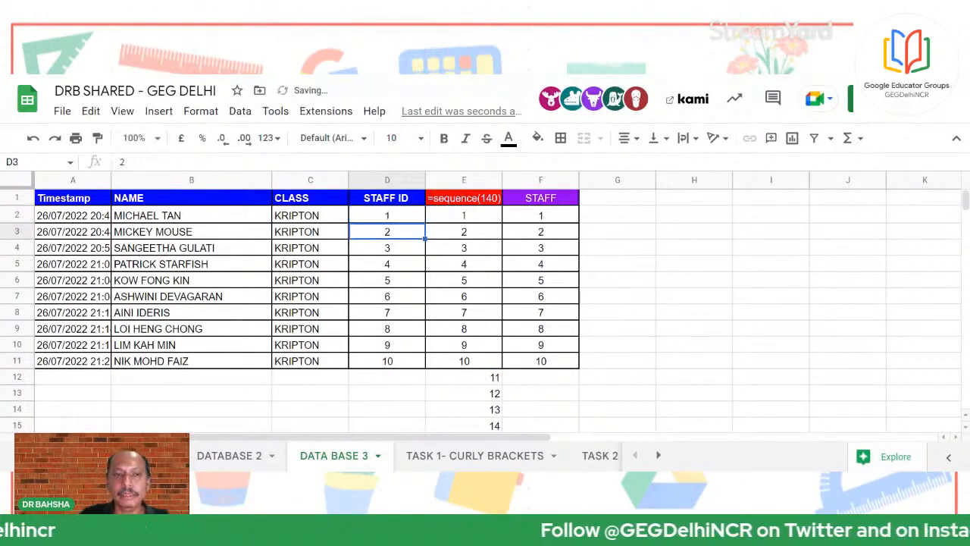
pyautogui.click(471, 219)
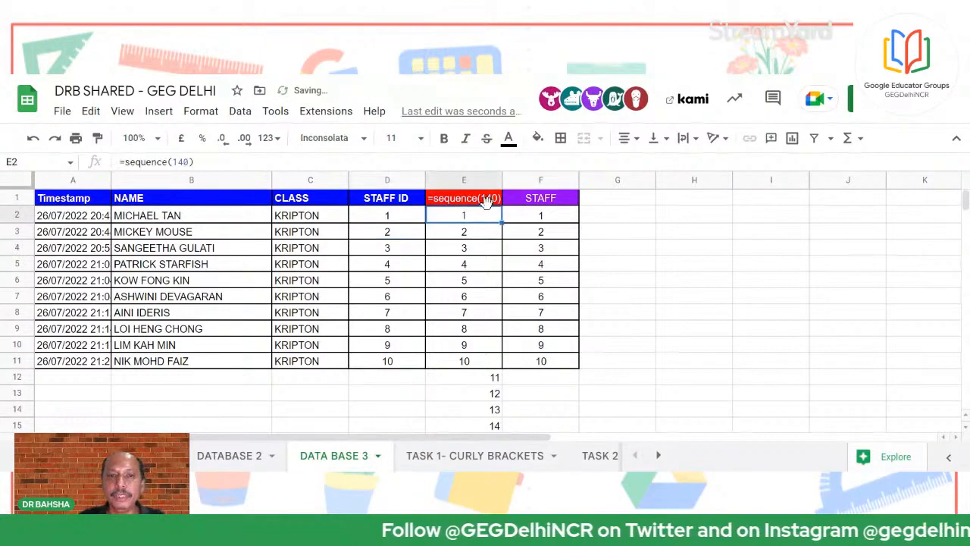
# After confirming column E reaches 140, change E2's formula to =sequence(10)
pyautogui.scroll(-20, 481, 419)
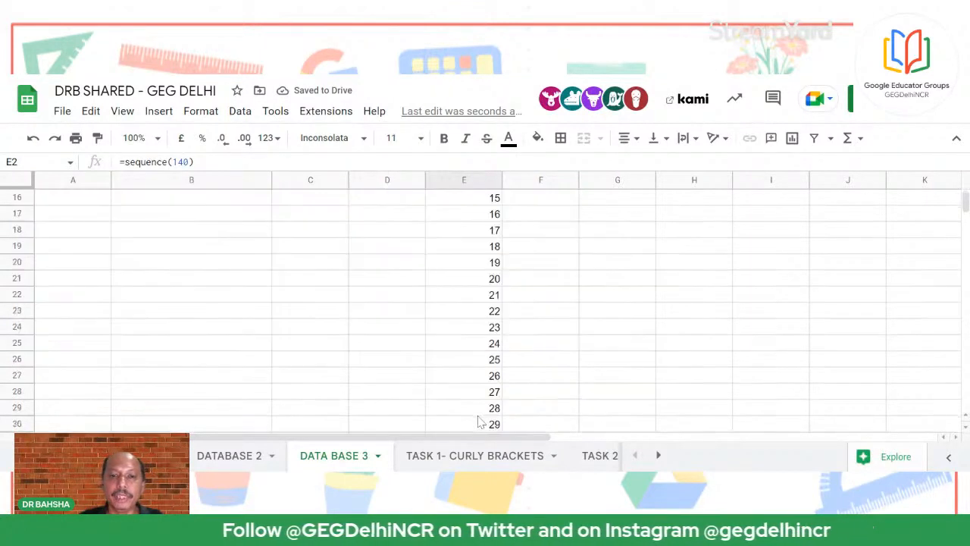
pyautogui.scroll(-19, 478, 422)
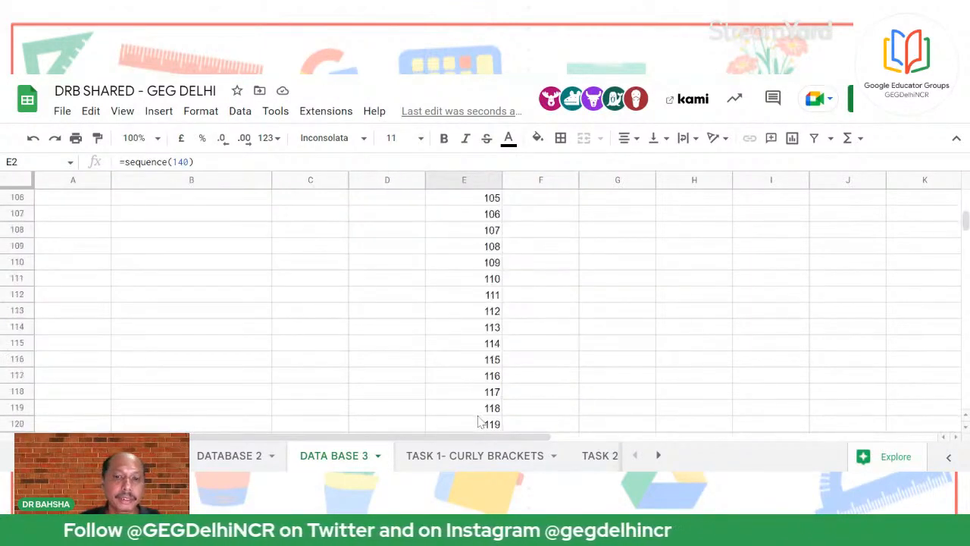
pyautogui.scroll(20, 481, 342)
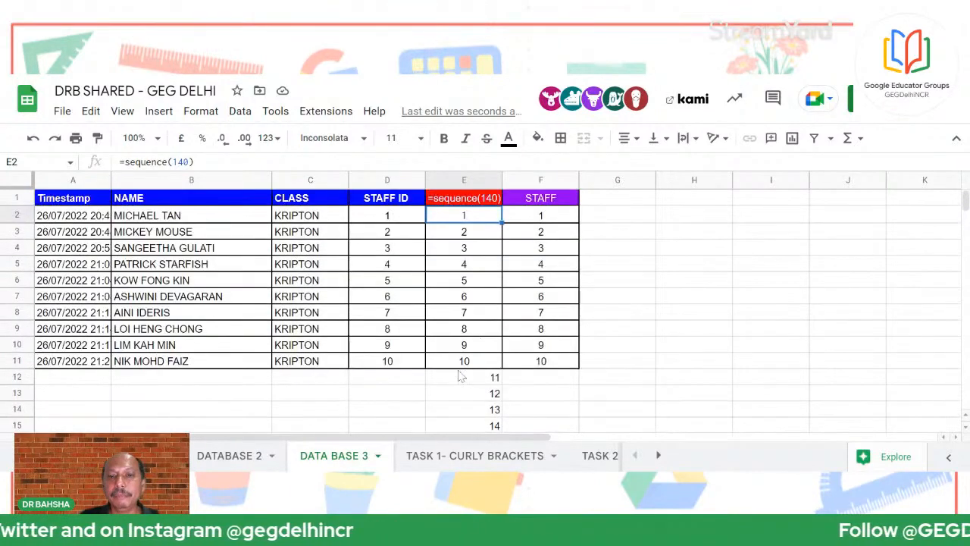
pyautogui.click(190, 162)
pyautogui.press('BackSpace')
pyautogui.press('BackSpace')
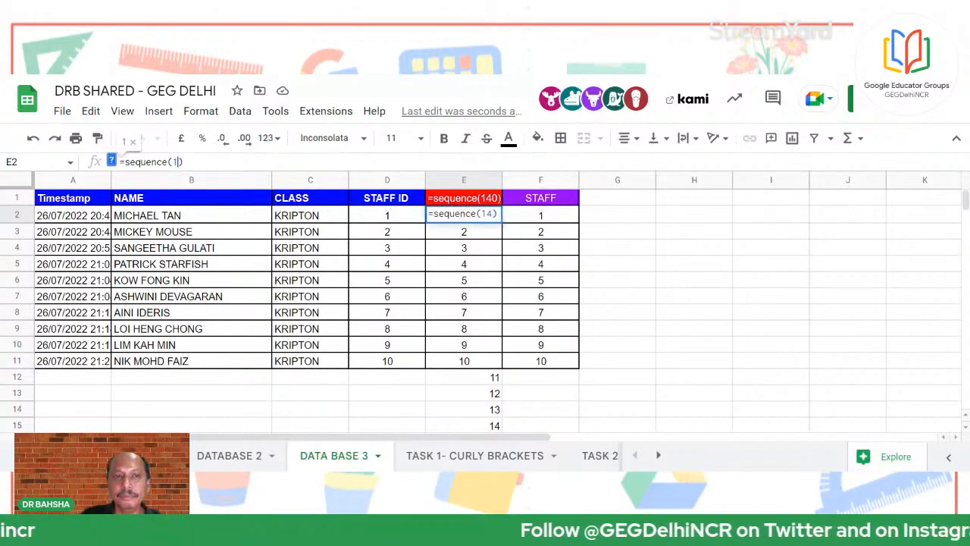
pyautogui.write('0')
pyautogui.press('Return')
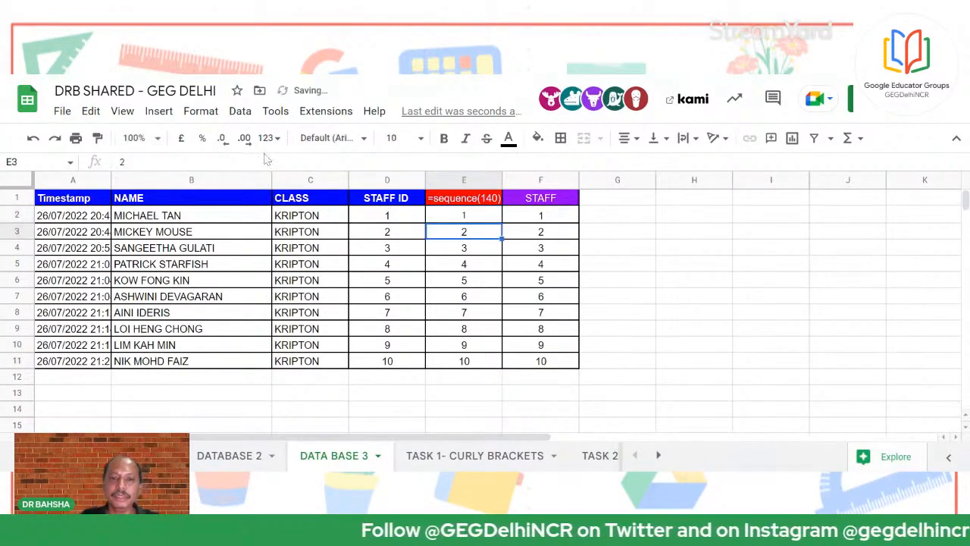
# Check the STAFF header's array formula, then enter the name SANCHITA in B12
pyautogui.click(545, 217)
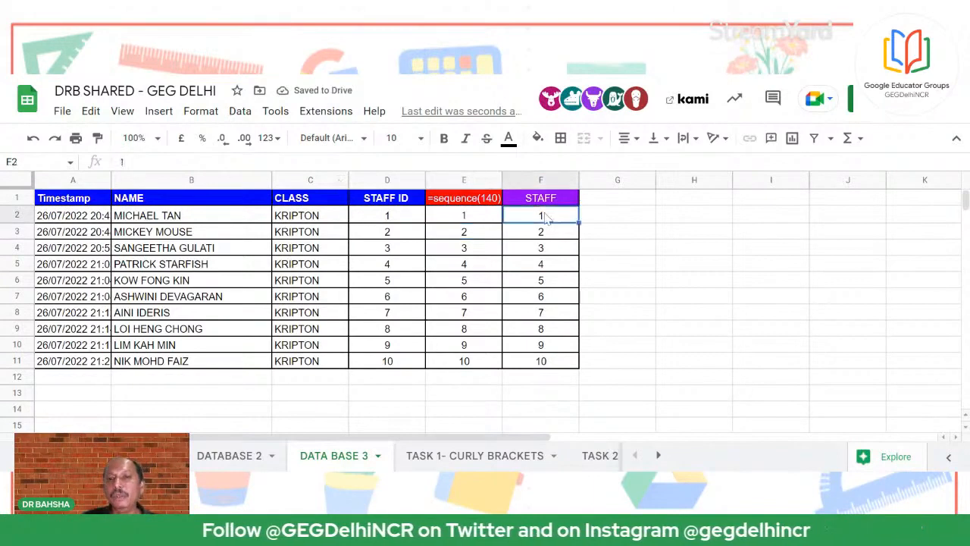
pyautogui.click(558, 203)
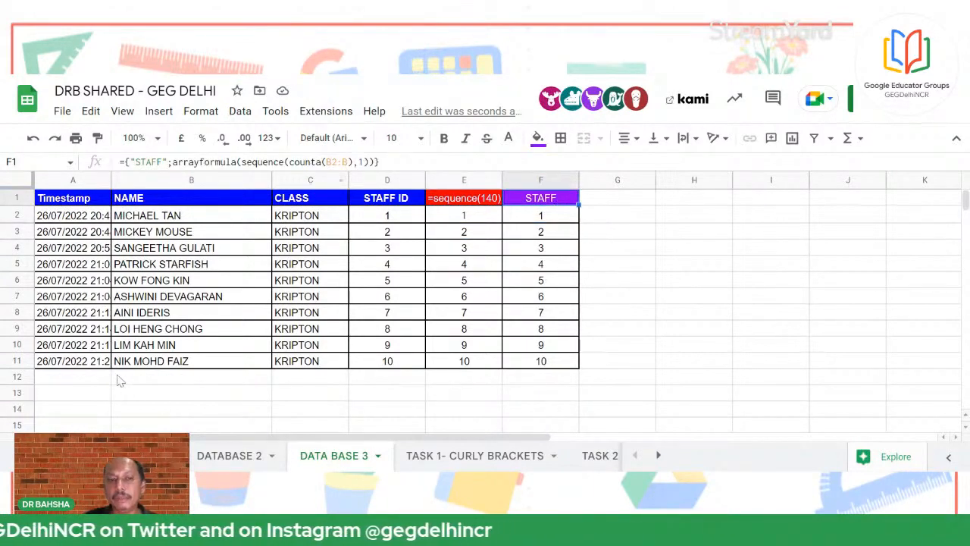
pyautogui.click(150, 383)
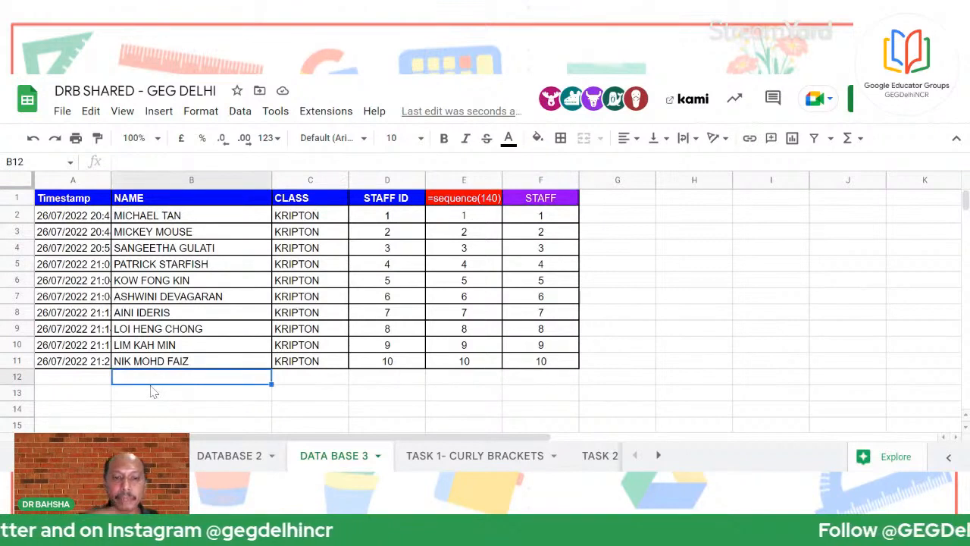
pyautogui.write('sSA')
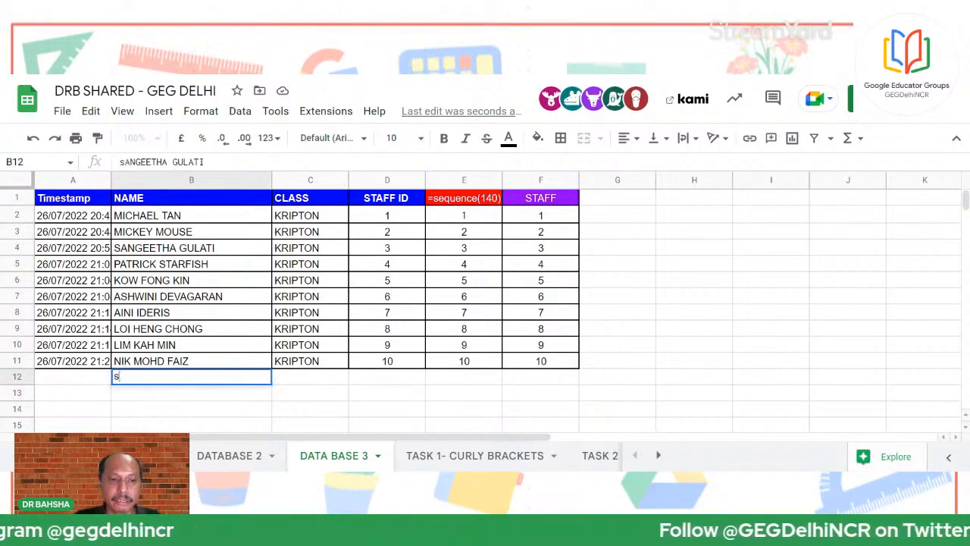
pyautogui.press('BackSpace')
pyautogui.press('BackSpace')
pyautogui.press('BackSpace')
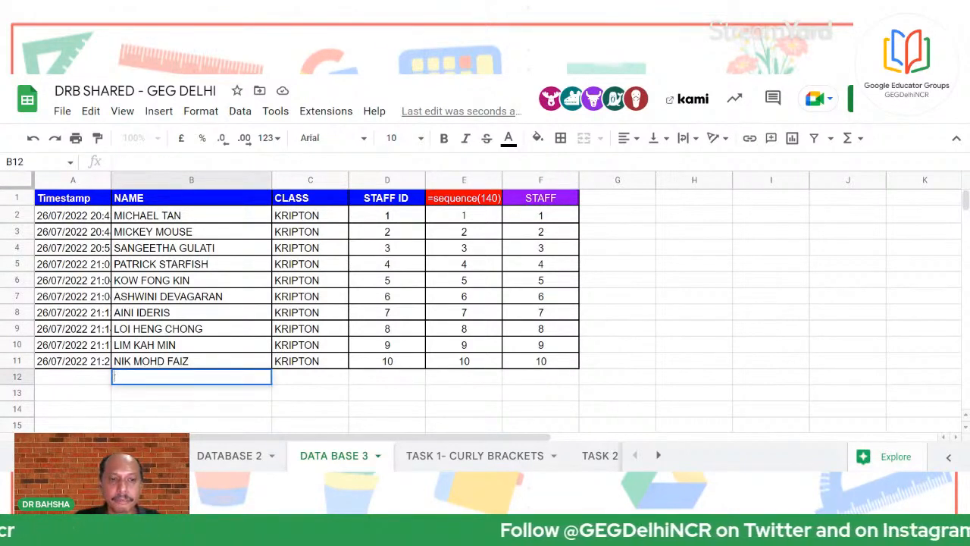
pyautogui.write('SANCHITA')
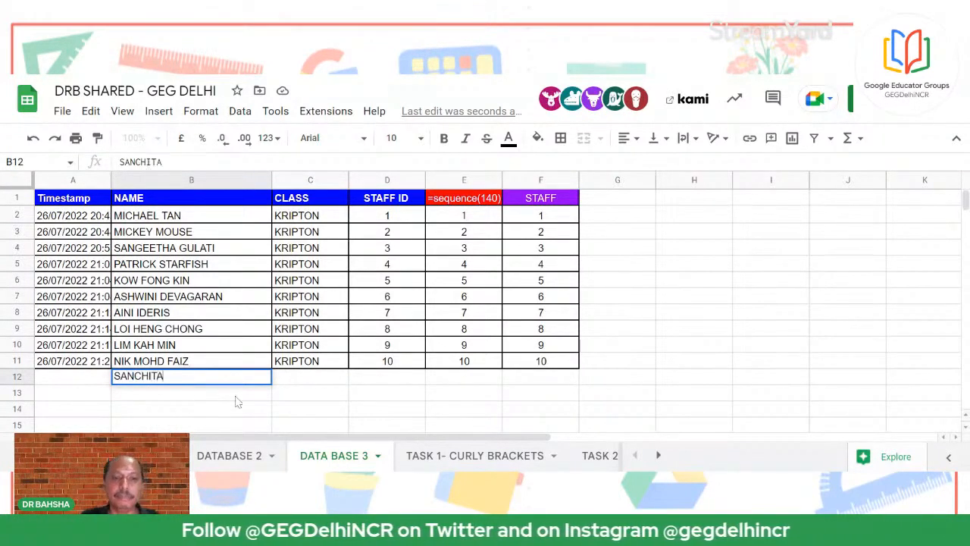
pyautogui.press('Return')
# Fill A11's timestamp and C11's KRIPTON class down into row 12, and select F12's 11
pyautogui.click(103, 364)
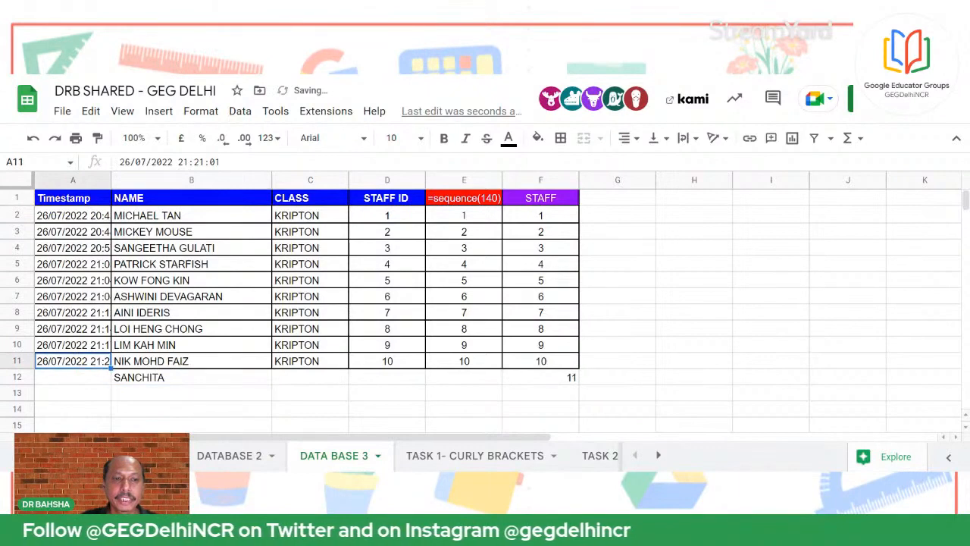
pyautogui.moveTo(110, 368); pyautogui.dragTo(99, 379)
pyautogui.click(340, 367)
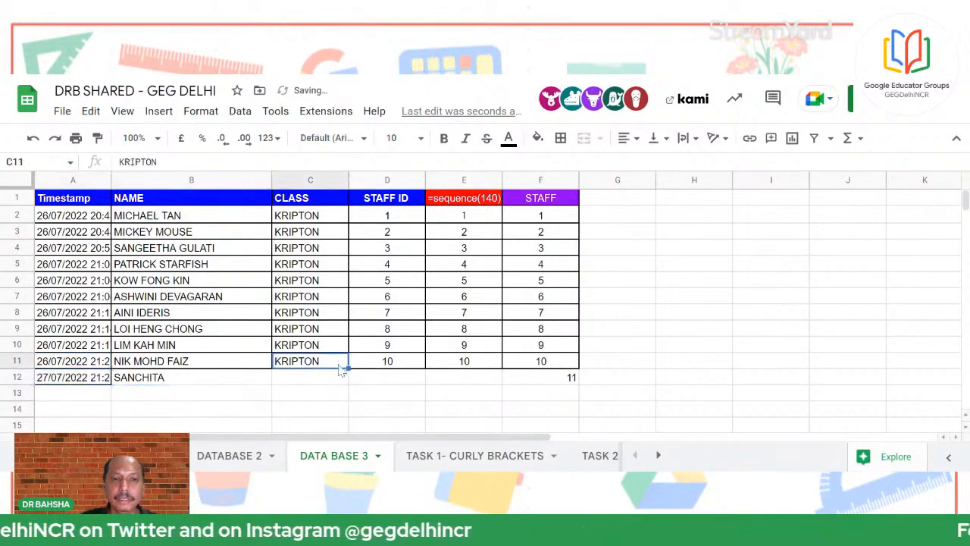
pyautogui.moveTo(348, 368); pyautogui.dragTo(346, 381)
pyautogui.click(464, 409)
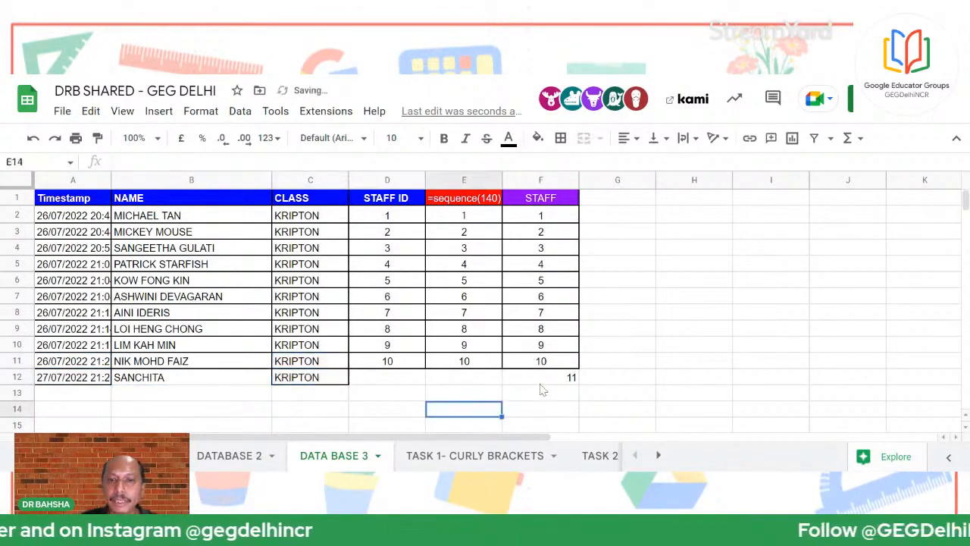
pyautogui.click(535, 381)
pyautogui.click(623, 138)
# Centre the 11 in F12 and apply all borders to the table A1:F12
pyautogui.click(636, 163)
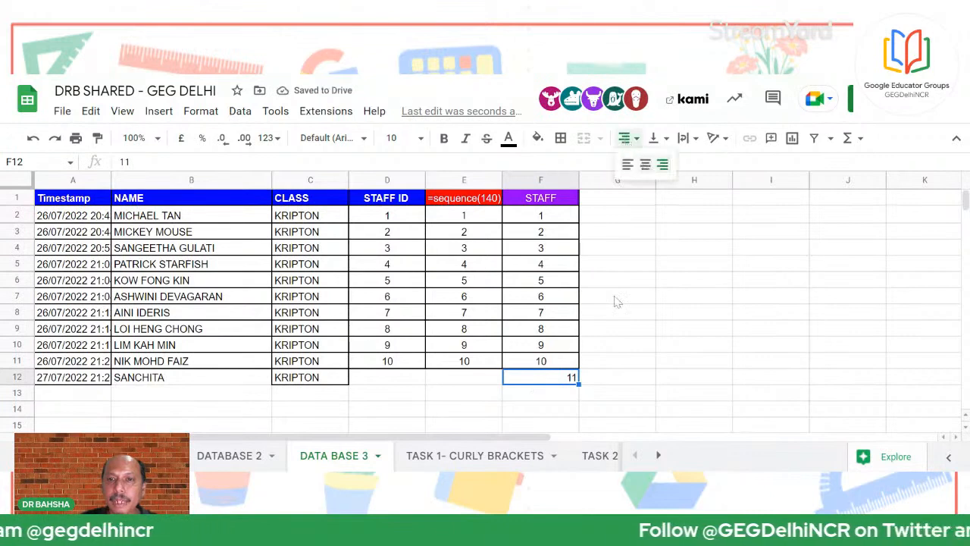
pyautogui.click(623, 317)
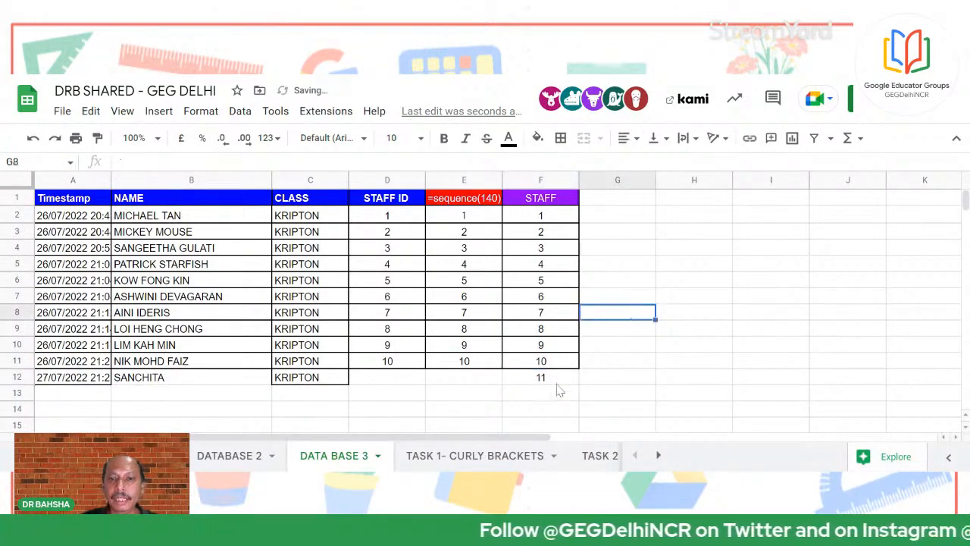
pyautogui.moveTo(52, 203); pyautogui.dragTo(531, 387)
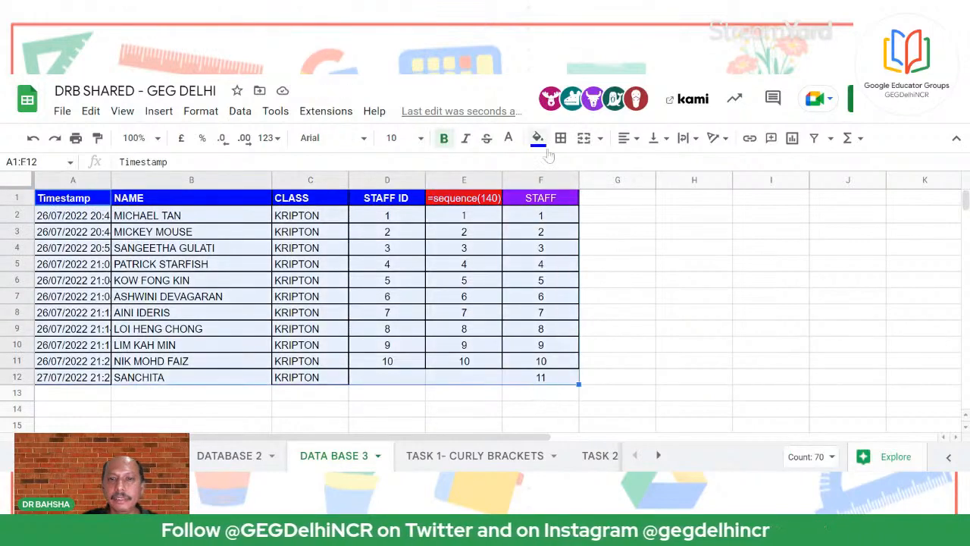
pyautogui.click(561, 138)
pyautogui.click(565, 165)
pyautogui.click(582, 391)
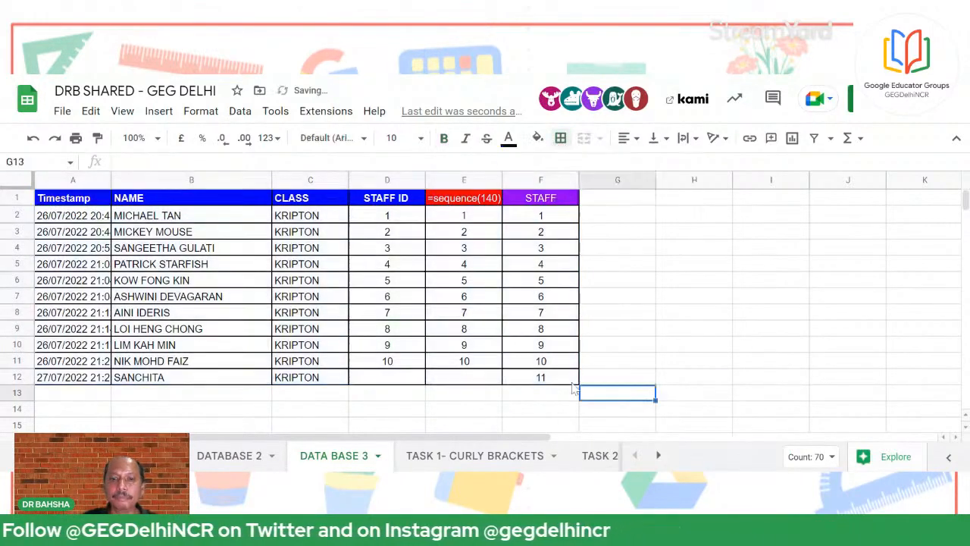
# Examine F1's ={"STAFF";arrayformula(sequence(counta(B2:B),1))} formula that numbers rows to 11
pyautogui.click(565, 380)
pyautogui.click(541, 199)
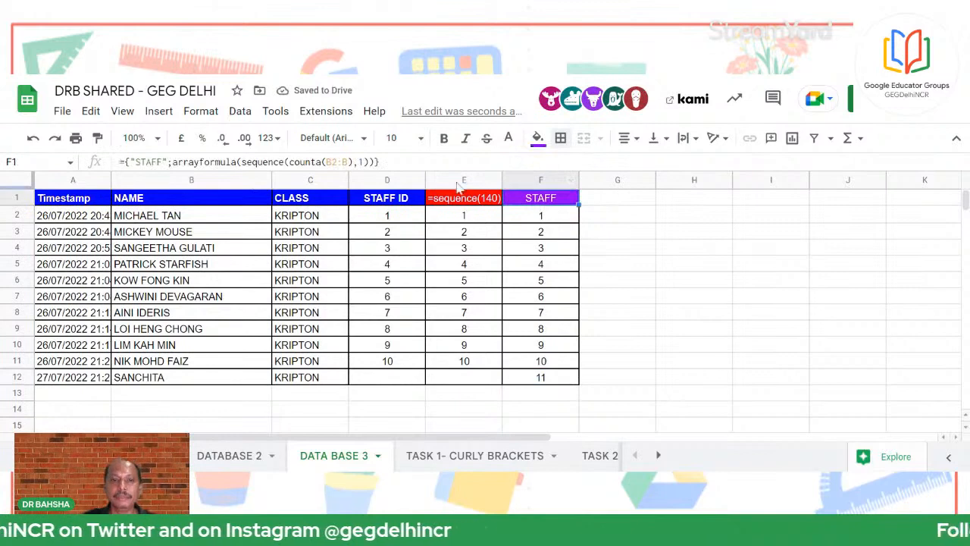
pyautogui.moveTo(379, 161); pyautogui.dragTo(76, 162)
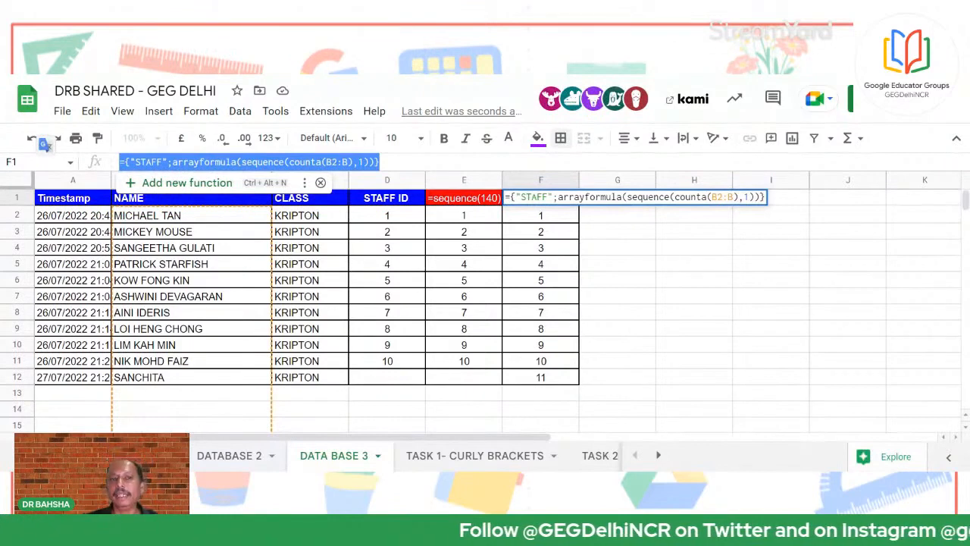
pyautogui.click(661, 316)
pyautogui.click(555, 202)
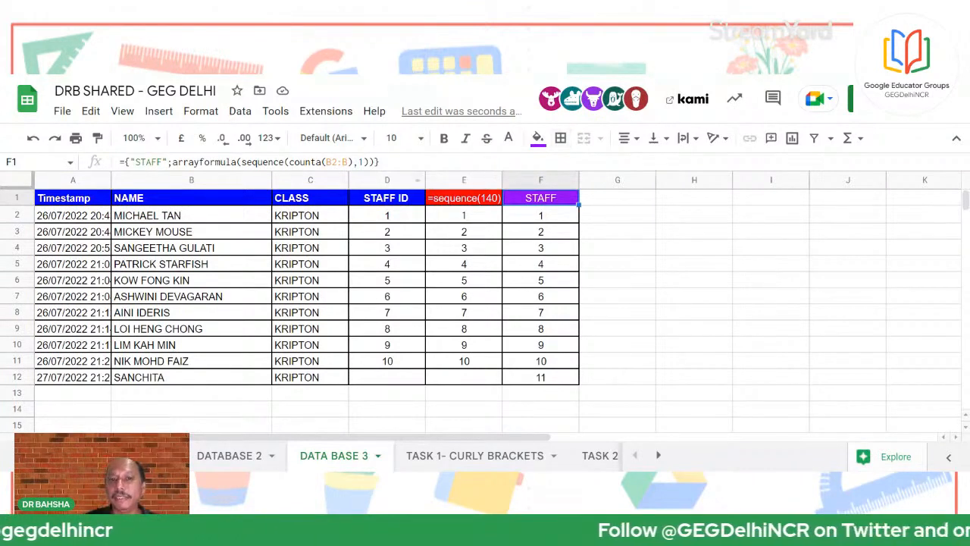
pyautogui.moveTo(379, 162); pyautogui.dragTo(117, 168)
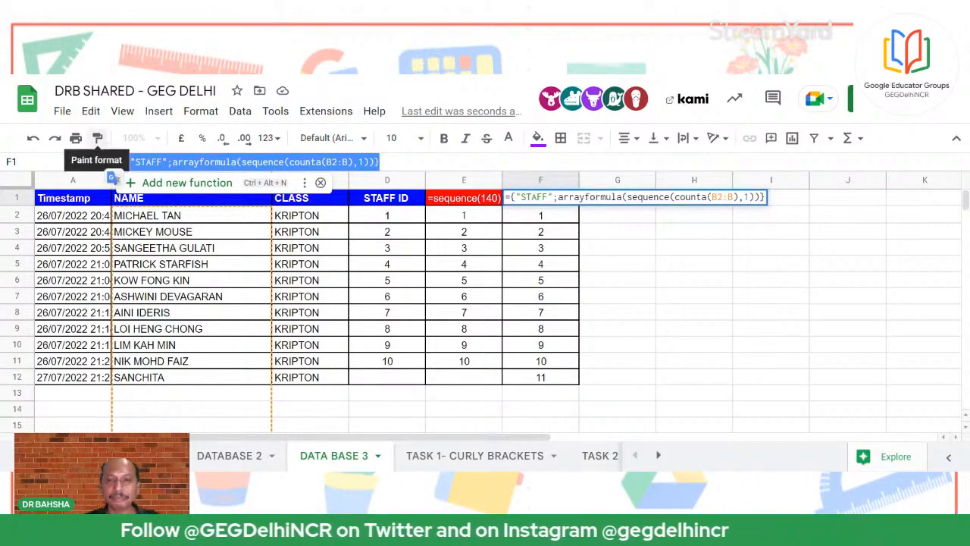
pyautogui.click(791, 303)
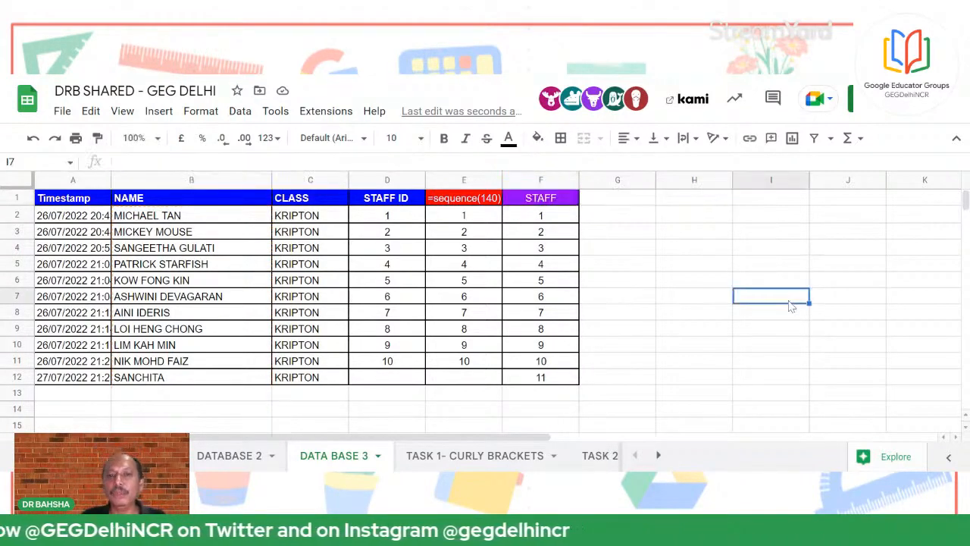
pyautogui.click(604, 285)
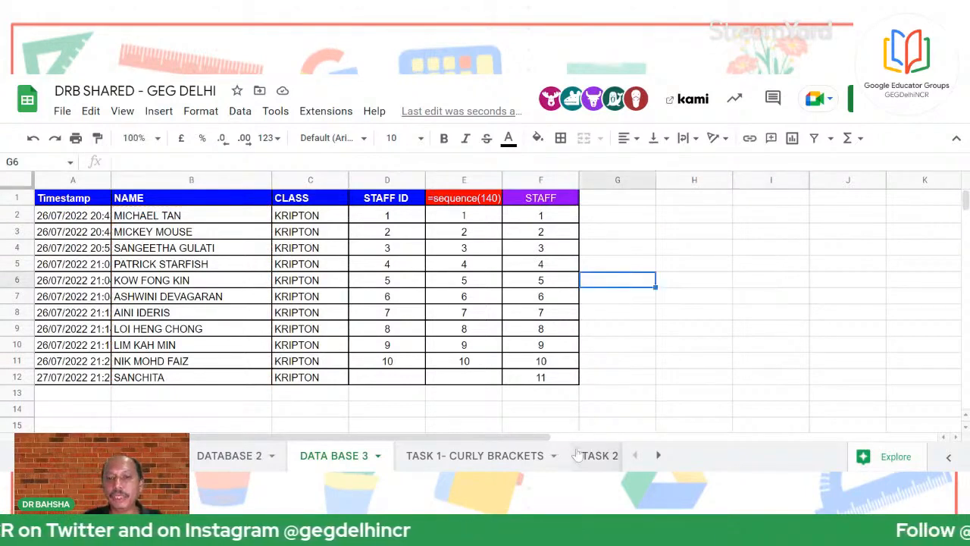
pyautogui.click(661, 364)
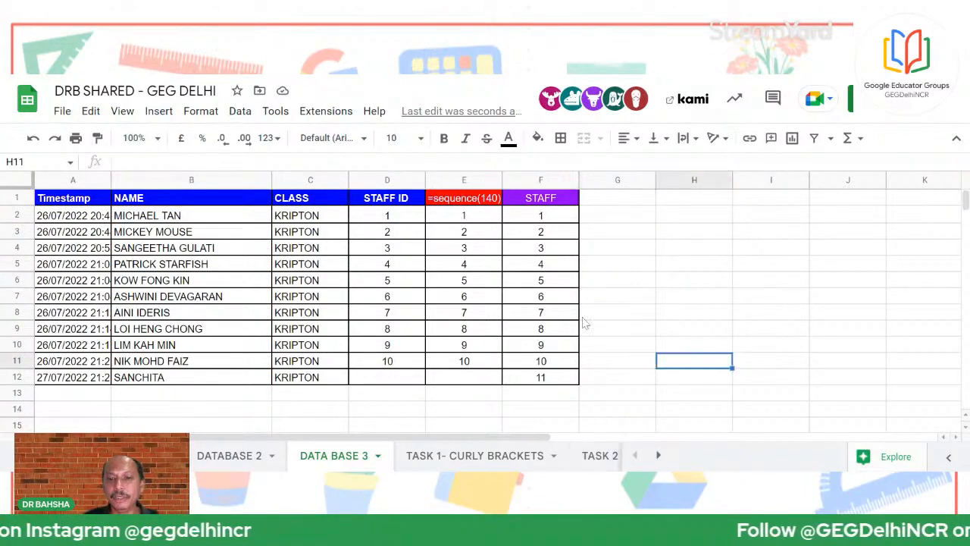
pyautogui.click(539, 201)
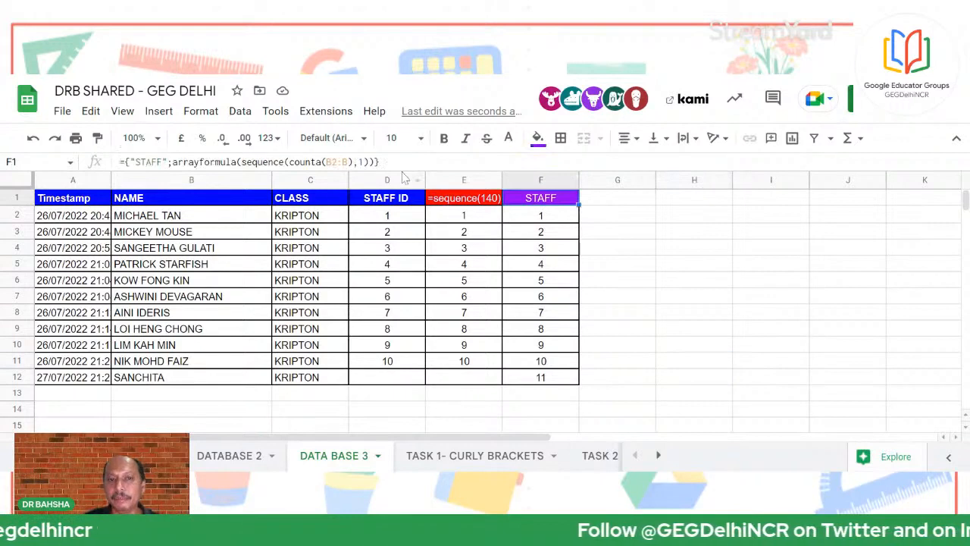
pyautogui.moveTo(379, 161); pyautogui.dragTo(114, 160)
pyautogui.click(730, 312)
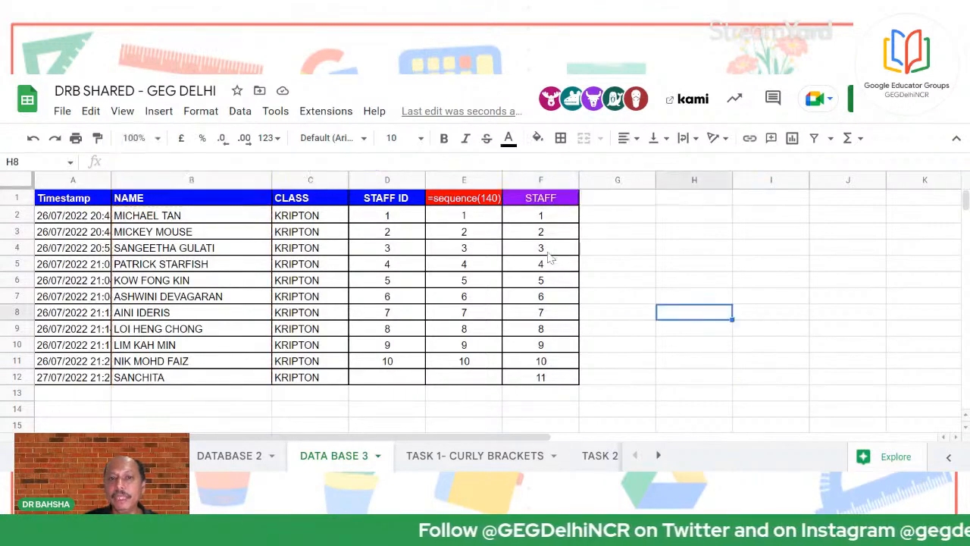
pyautogui.click(460, 198)
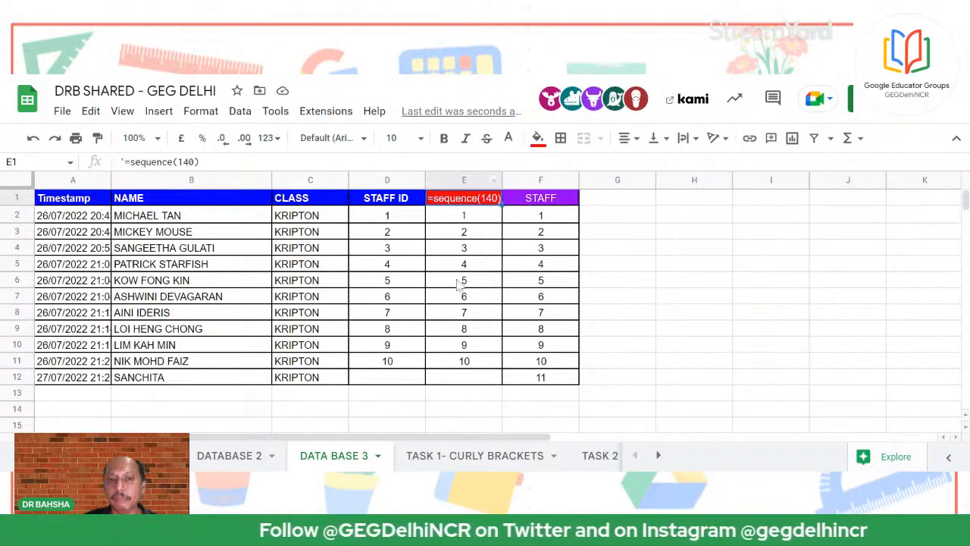
pyautogui.moveTo(394, 220); pyautogui.dragTo(391, 347)
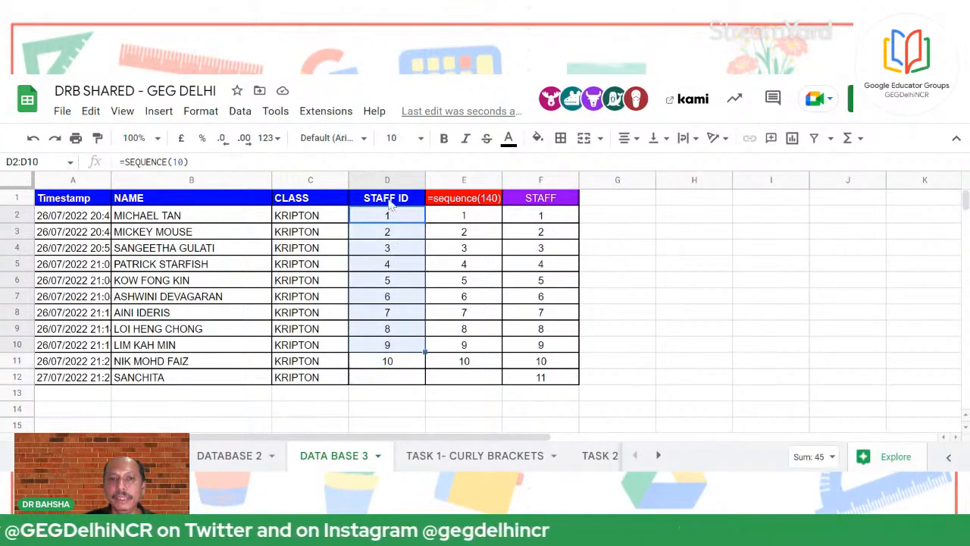
pyautogui.click(389, 198)
pyautogui.click(389, 219)
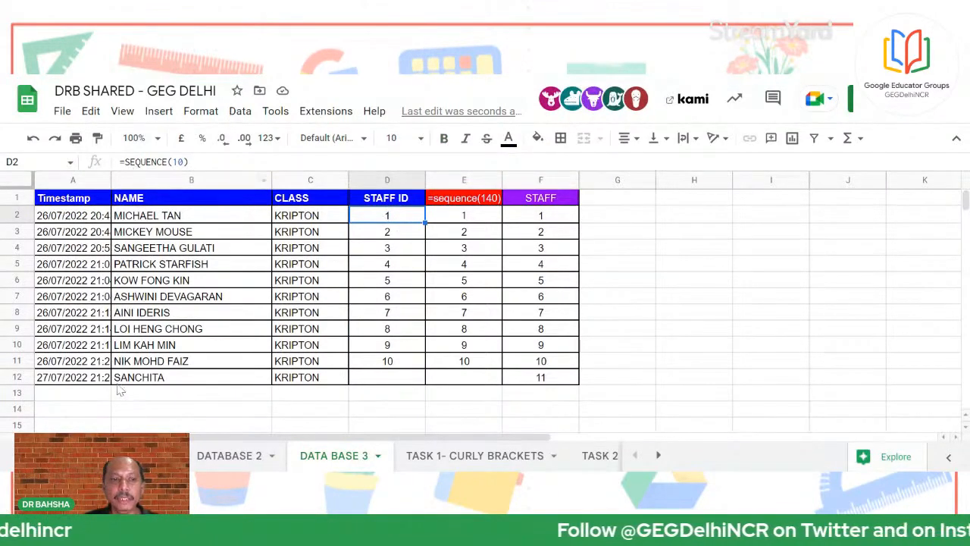
# Change D2's formula to =SEQUENCE(11) so row 12 gets STAFF ID 11
pyautogui.click(182, 162)
pyautogui.press('BackSpace')
pyautogui.write('1')
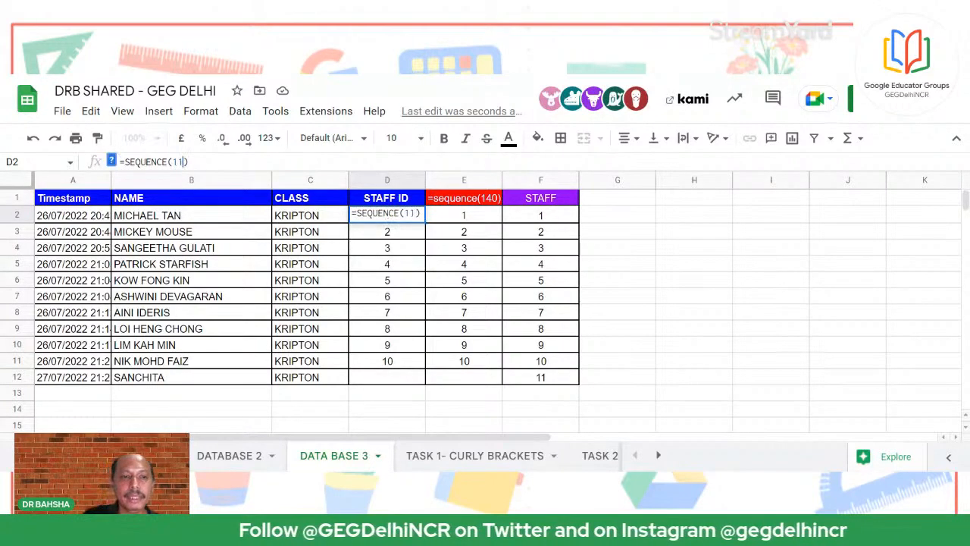
pyautogui.click(750, 332)
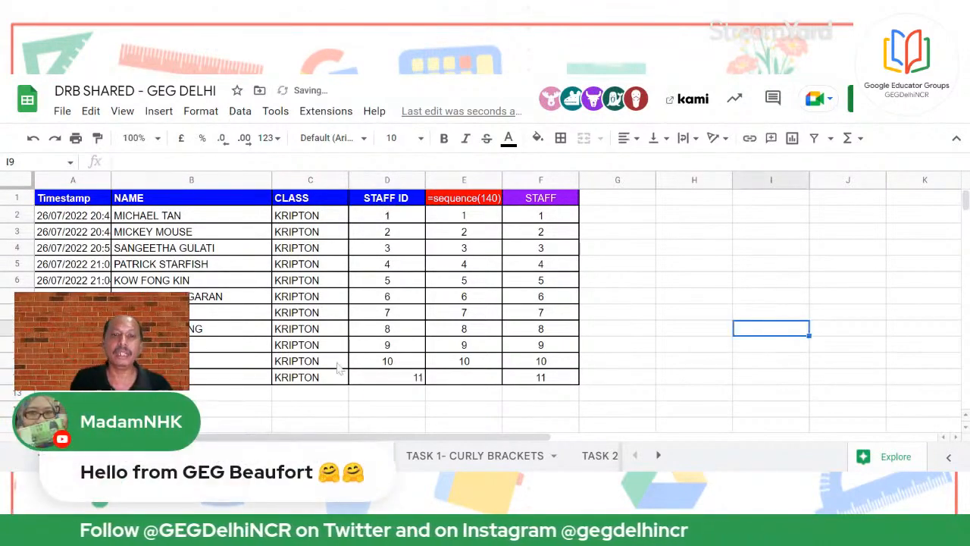
pyautogui.click(402, 218)
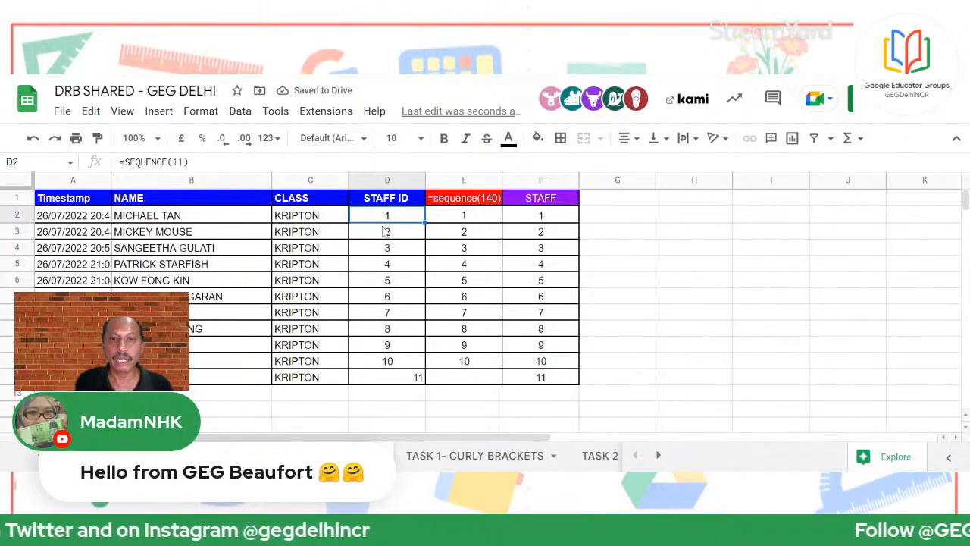
# Centre the 11 in D12 and select B13 for the next name
pyautogui.click(399, 383)
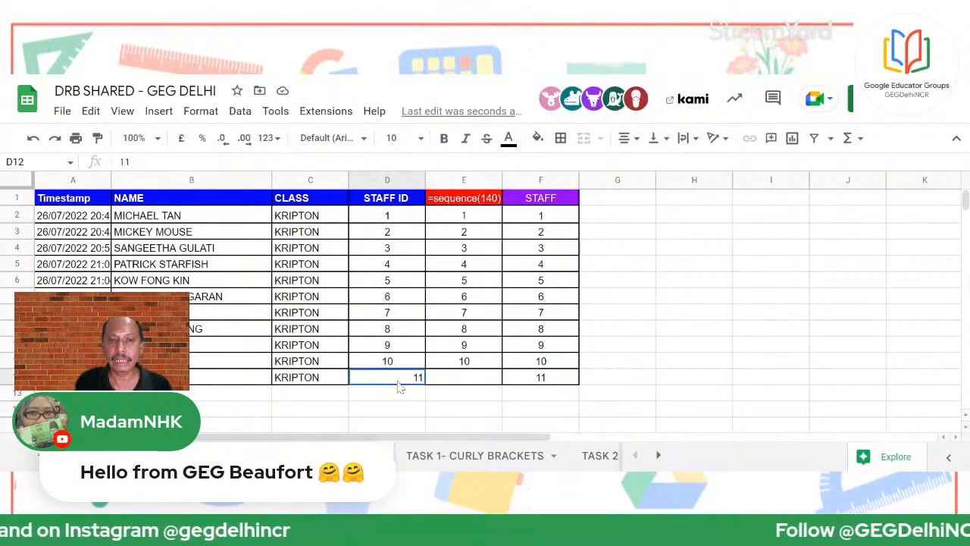
pyautogui.click(628, 138)
pyautogui.click(646, 165)
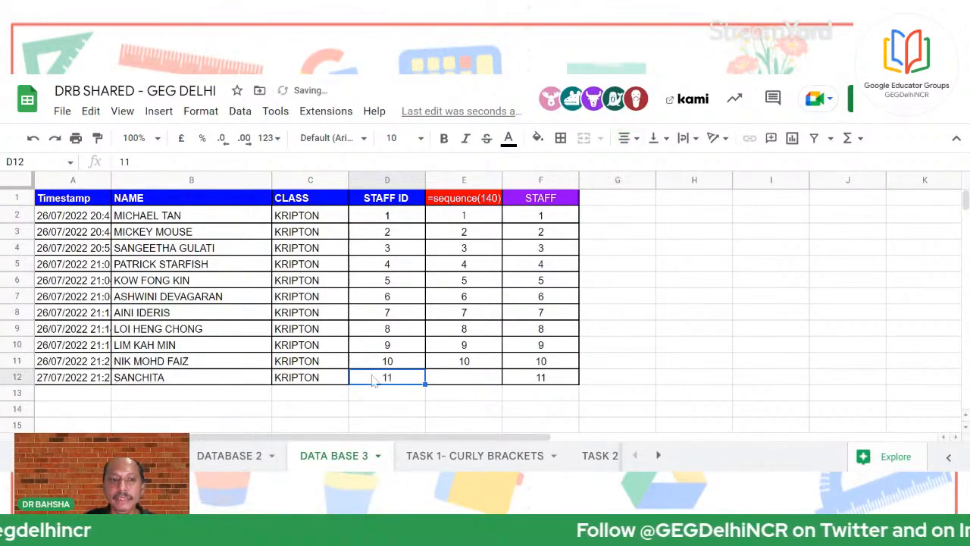
pyautogui.click(192, 402)
# Enter SUSAN in B13 and centre the auto-numbered 12 in F13
pyautogui.write('SUSAN')
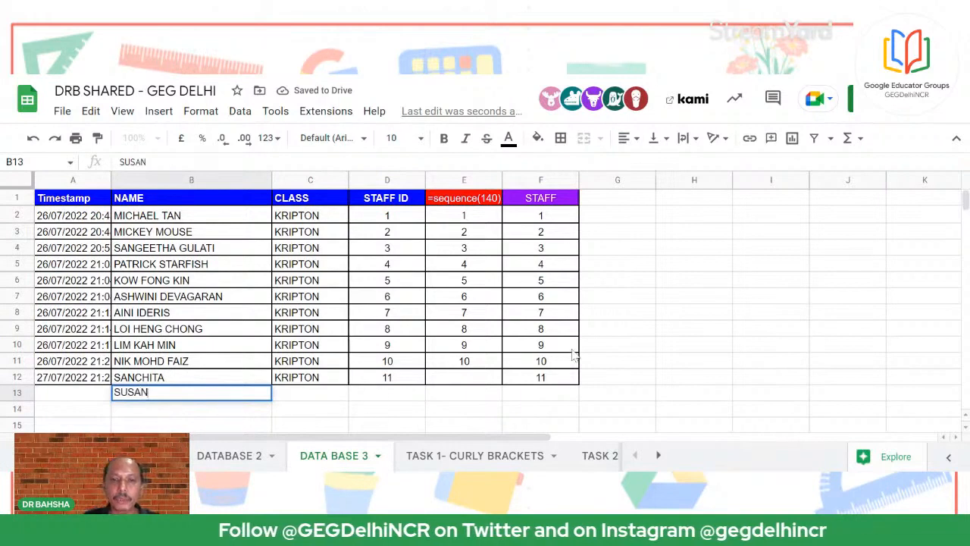
pyautogui.click(641, 331)
pyautogui.click(562, 392)
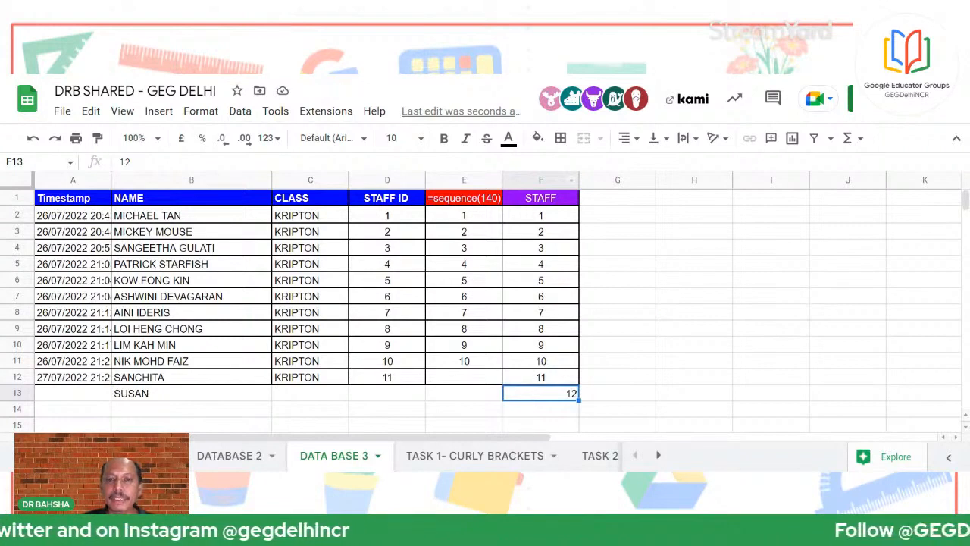
pyautogui.click(628, 138)
pyautogui.click(645, 165)
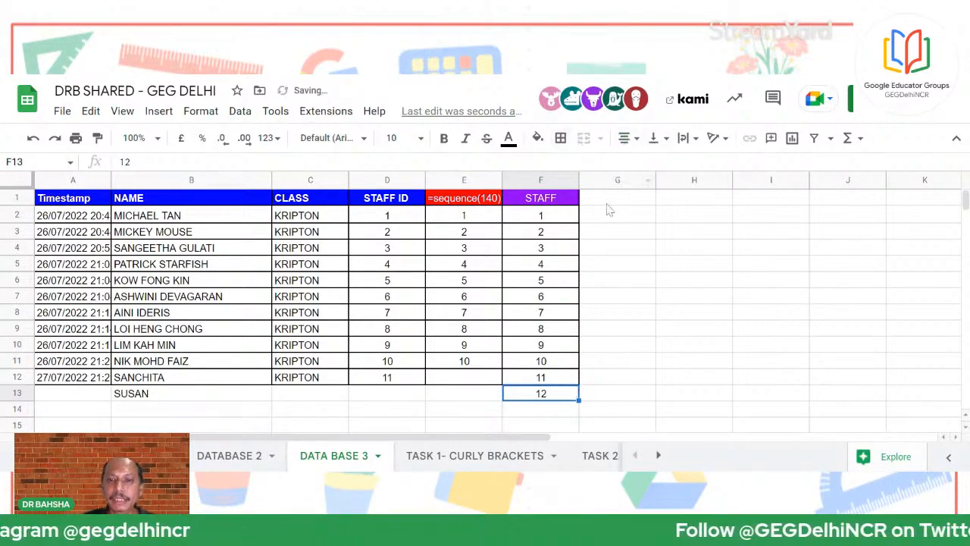
# Compare F1's array formula and F13's 12 with D2's SEQUENCE formula for row 13
pyautogui.click(552, 195)
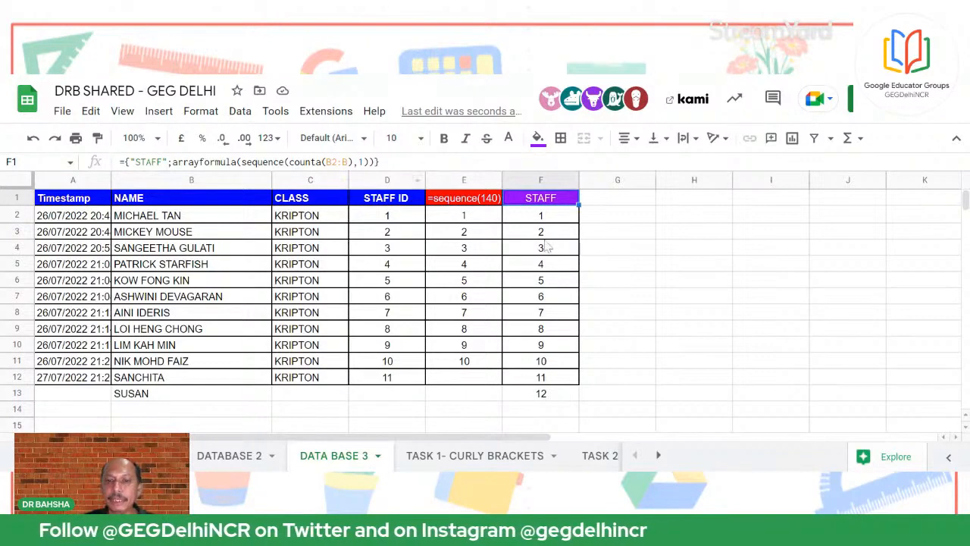
pyautogui.click(547, 397)
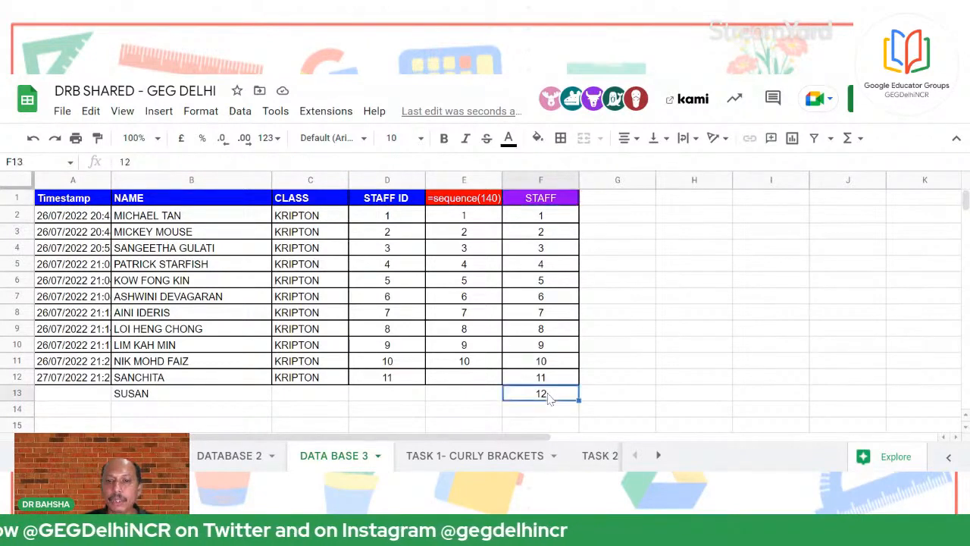
pyautogui.click(373, 392)
pyautogui.click(395, 220)
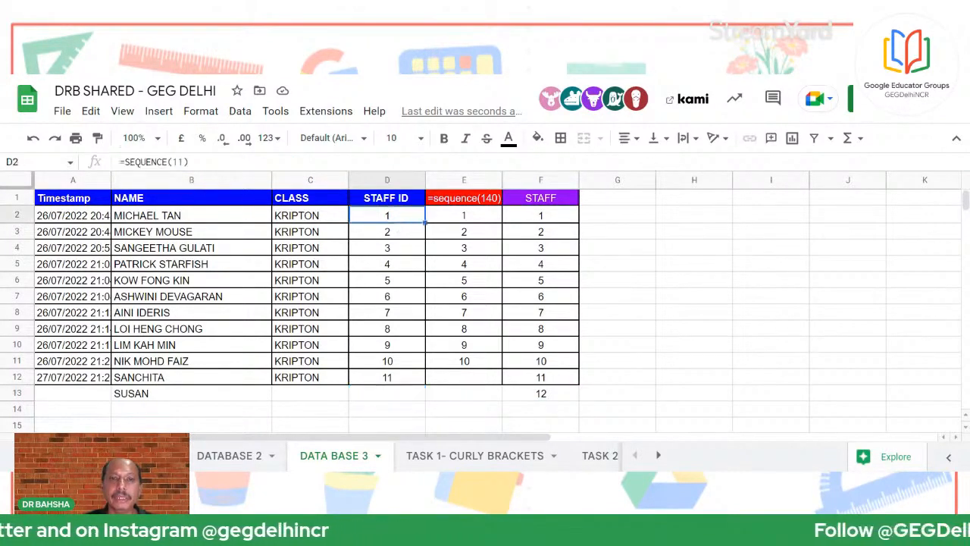
# Extend D2's formula to =SEQUENCE(12) and compare the STAFF ID column with F13's 12
pyautogui.click(183, 162)
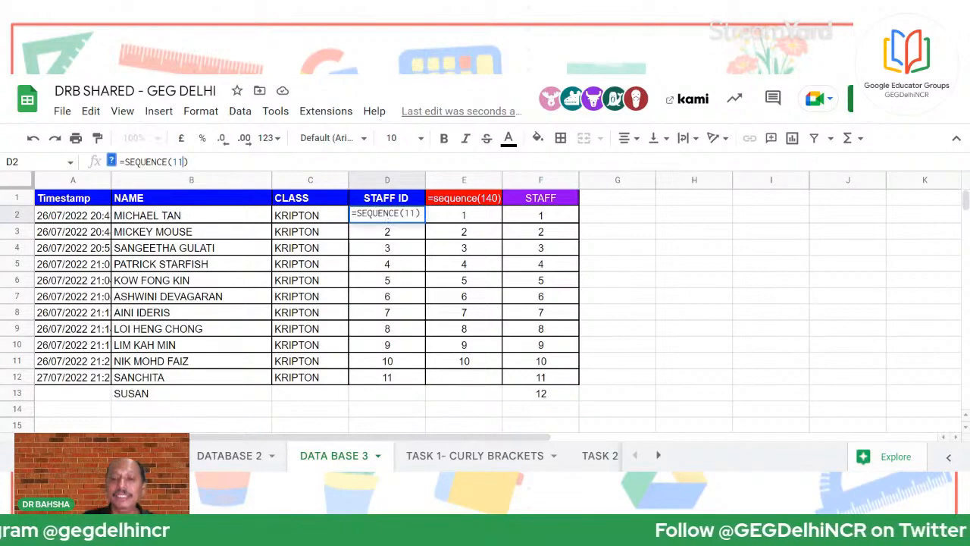
pyautogui.press('Return')
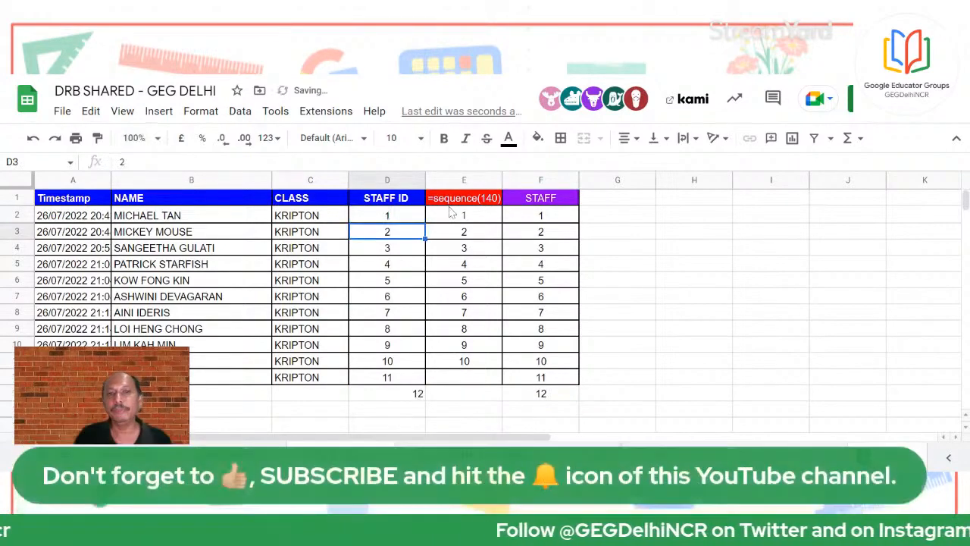
pyautogui.click(375, 180)
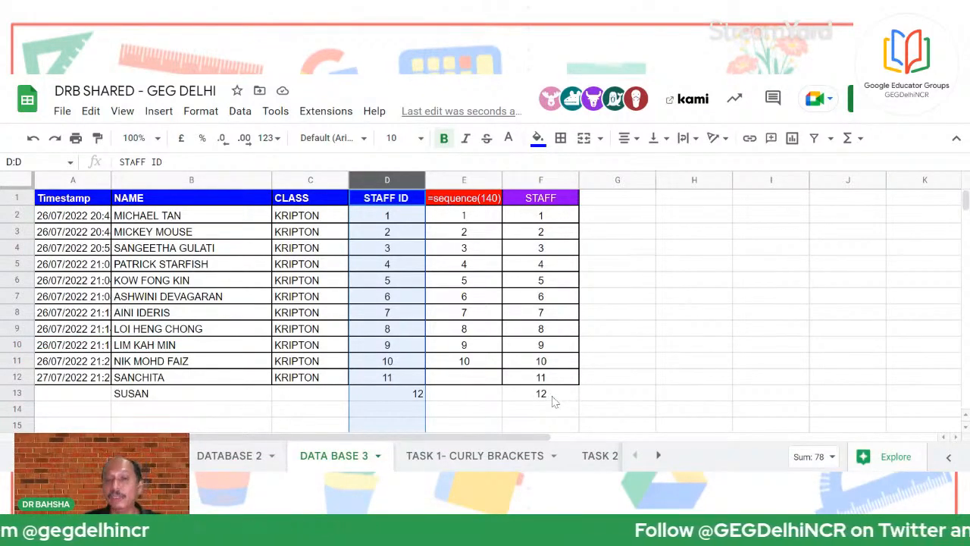
pyautogui.click(554, 400)
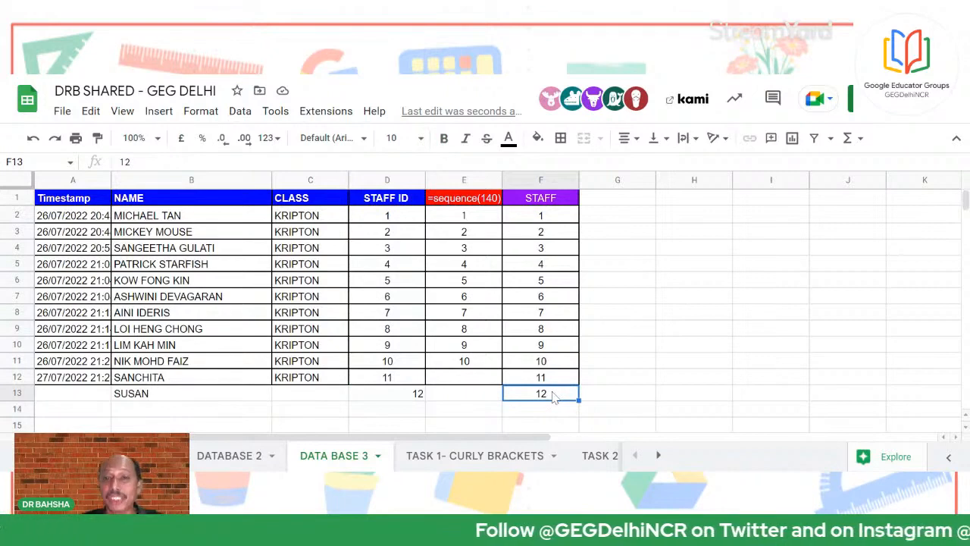
pyautogui.click(558, 199)
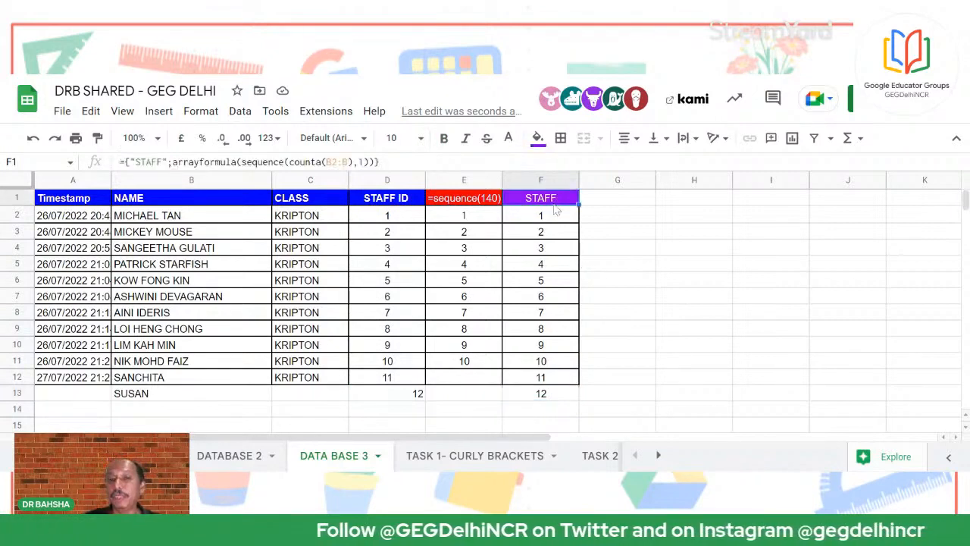
pyautogui.click(565, 396)
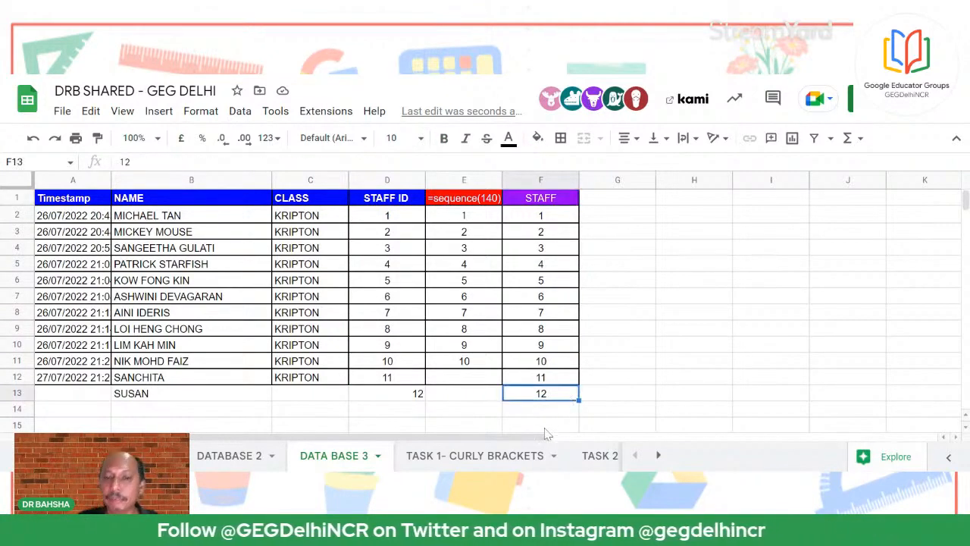
# Open the TASK 2 -COPY IMAGE ADDRESS sheet and scroll through its picture rows
pyautogui.click(593, 455)
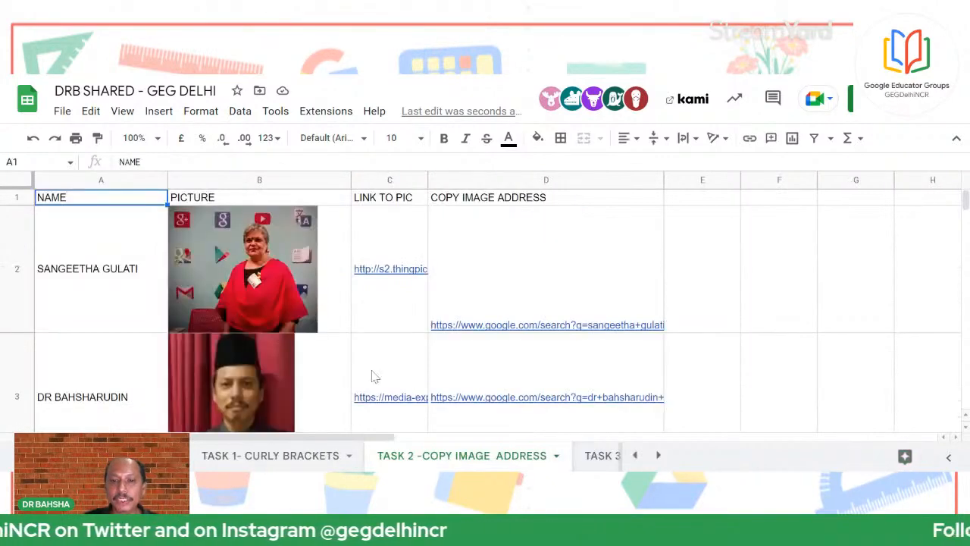
pyautogui.scroll(-2, 348, 375)
pyautogui.scroll(2, 328, 377)
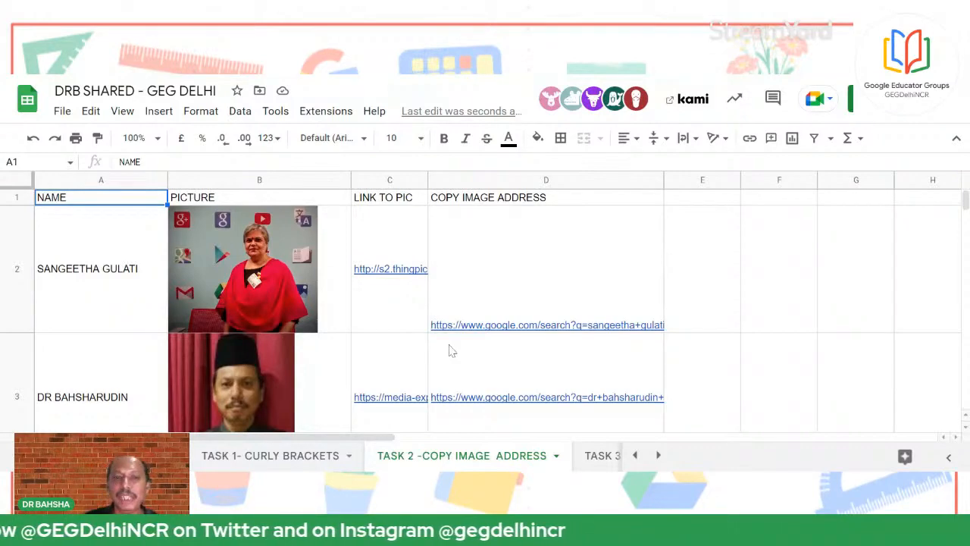
pyautogui.scroll(-3, 303, 379)
pyautogui.scroll(-3, 306, 383)
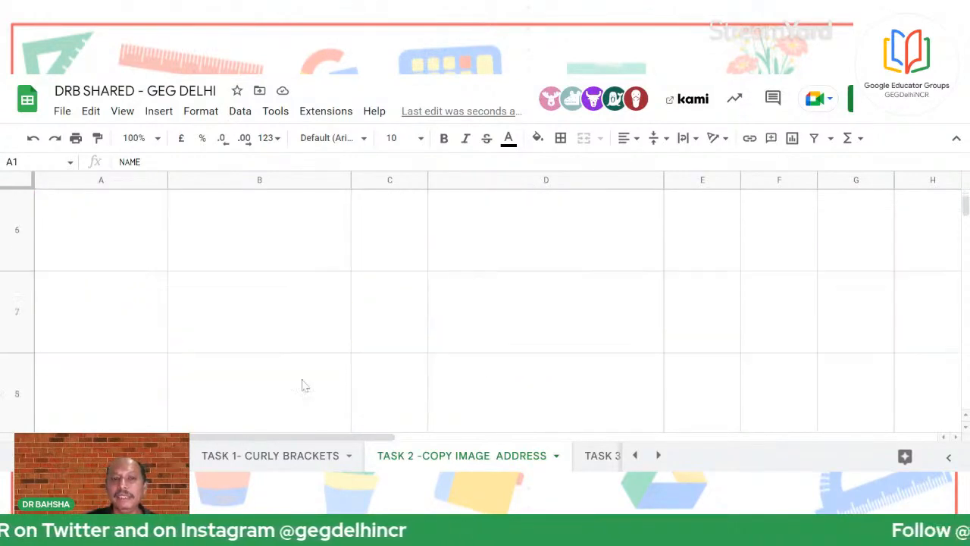
pyautogui.scroll(3, 303, 385)
pyautogui.scroll(-3, 292, 364)
pyautogui.scroll(1, 284, 351)
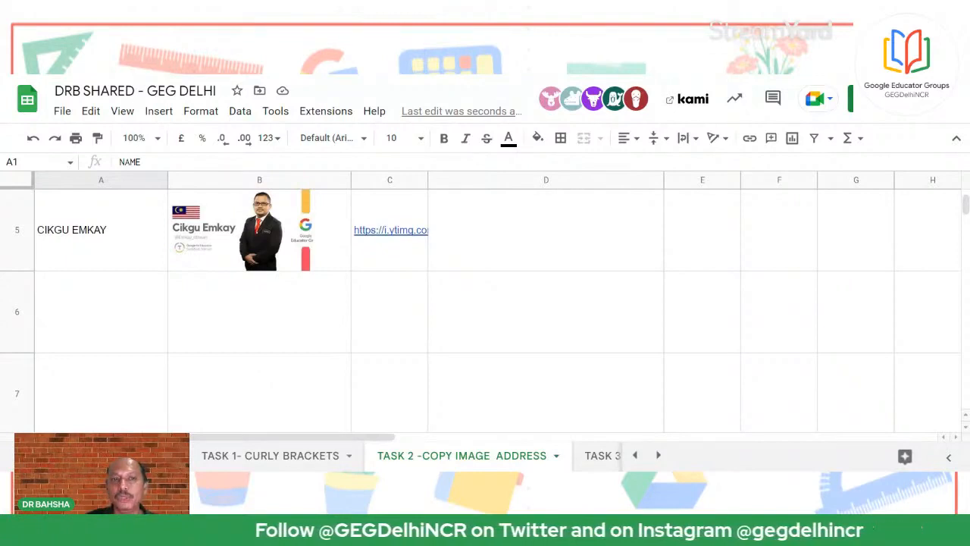
pyautogui.scroll(5, 237, 266)
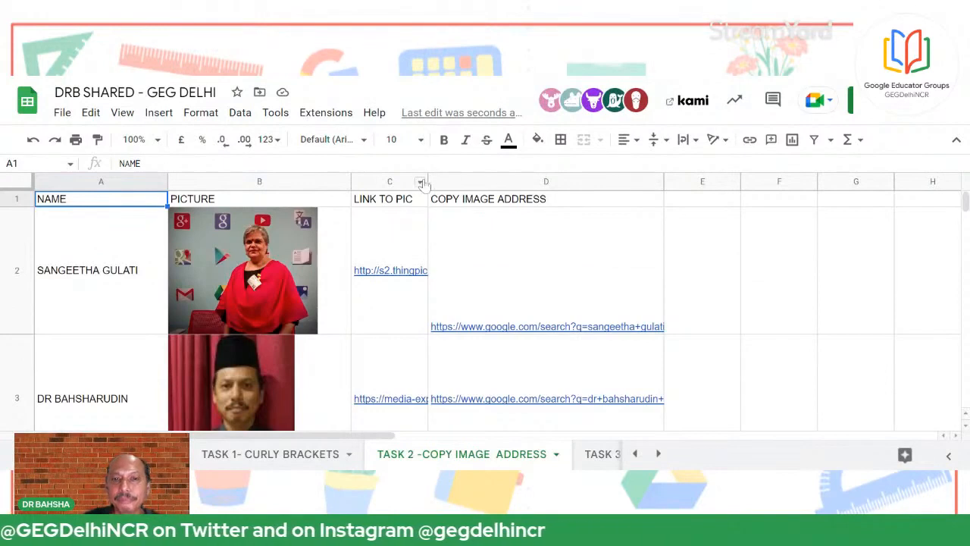
# Widen column C to show full image links and view B2's =IMAGE(C2) formula
pyautogui.moveTo(428, 181); pyautogui.dragTo(556, 180)
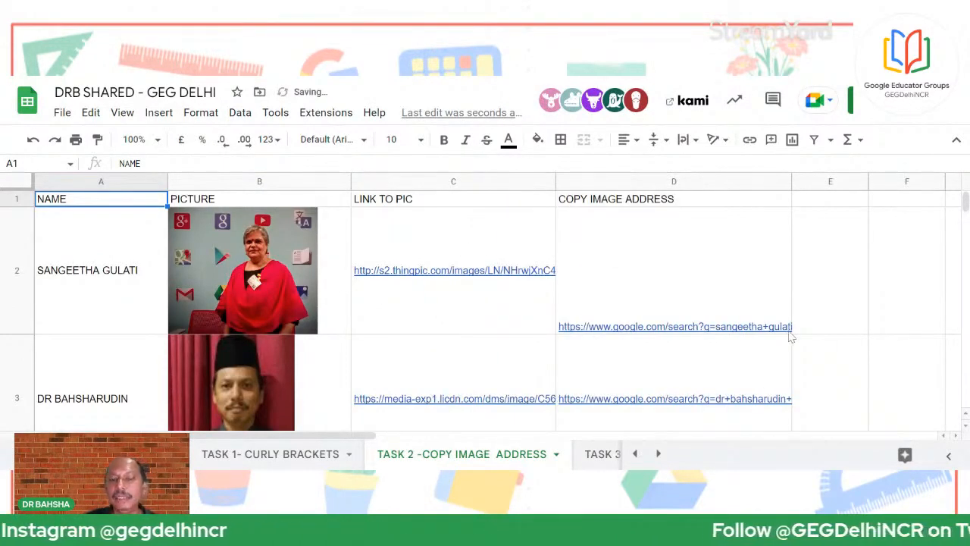
pyautogui.moveTo(790, 337)
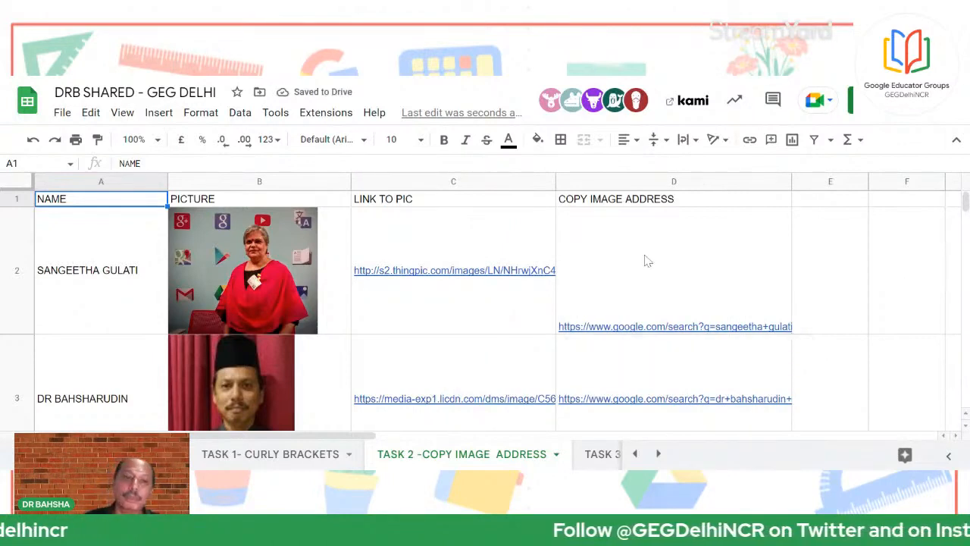
pyautogui.click(194, 285)
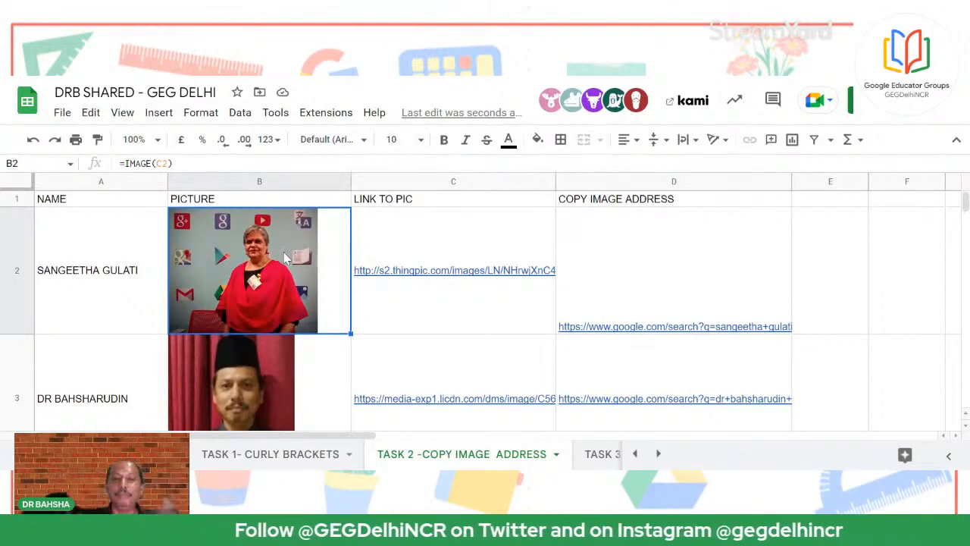
pyautogui.scroll(-3, 285, 258)
pyautogui.scroll(2, 265, 242)
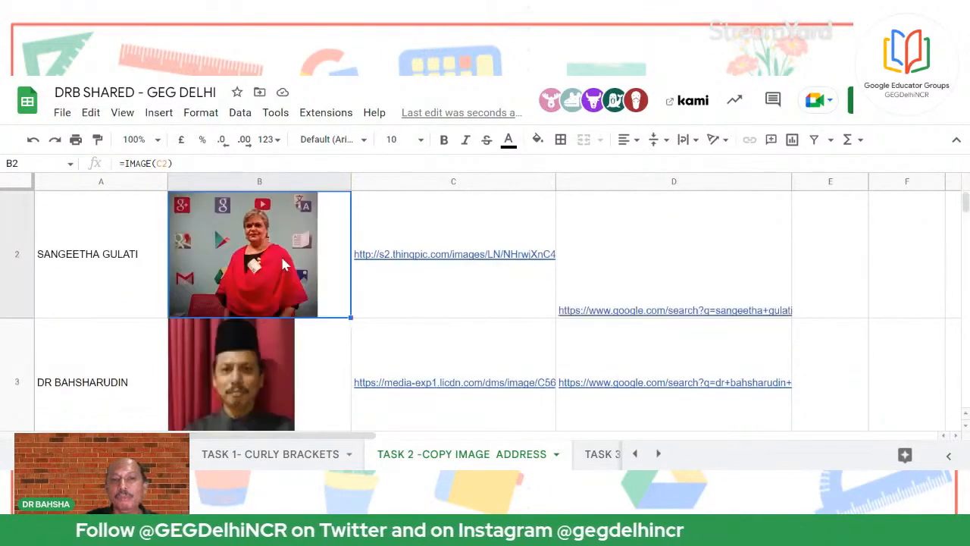
# Compare the IMAGE formulas in picture cells B3 and B2
pyautogui.click(255, 397)
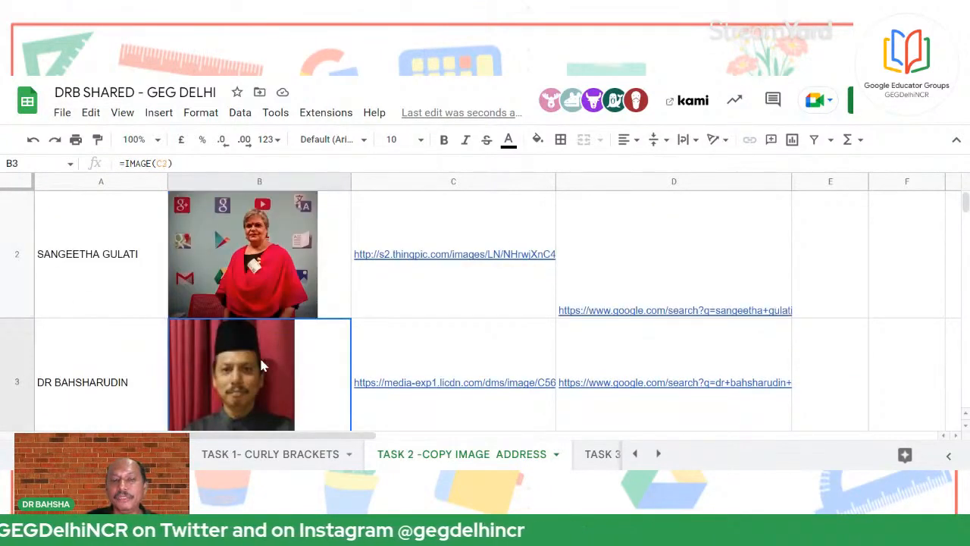
pyautogui.click(277, 240)
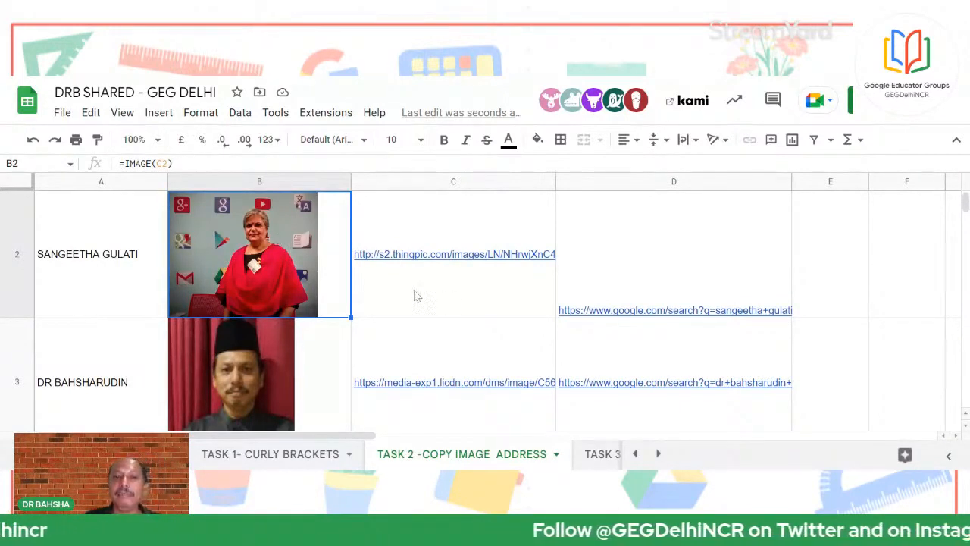
pyautogui.moveTo(410, 281)
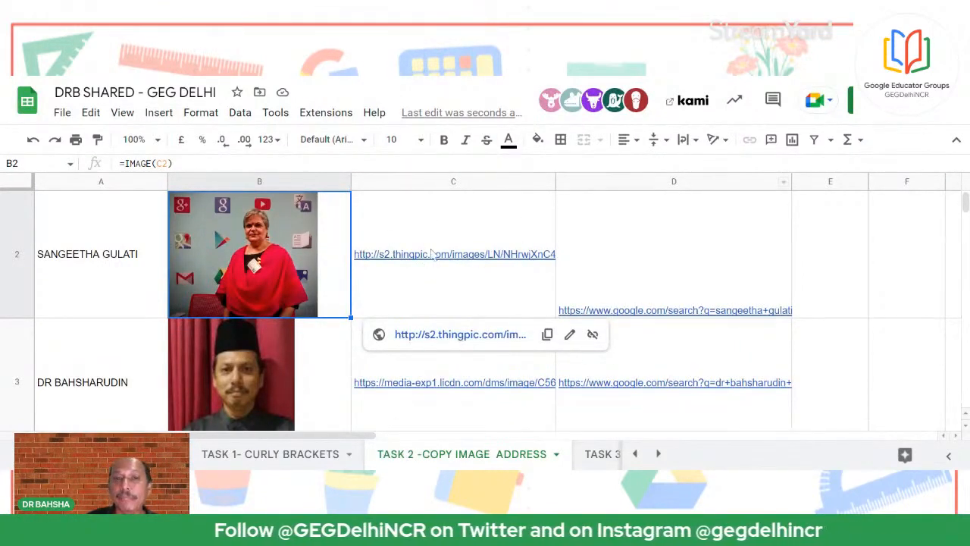
pyautogui.scroll(-5, 444, 293)
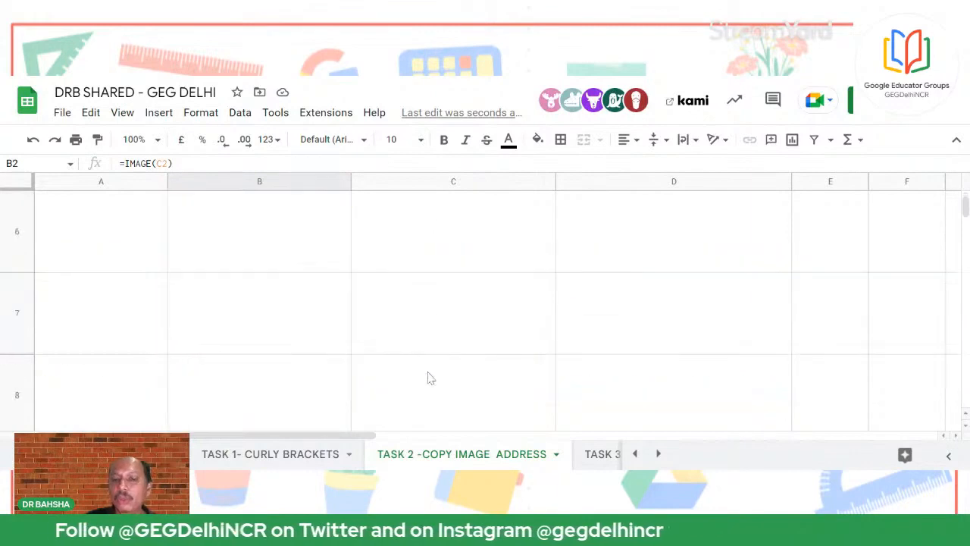
pyautogui.scroll(5, 428, 378)
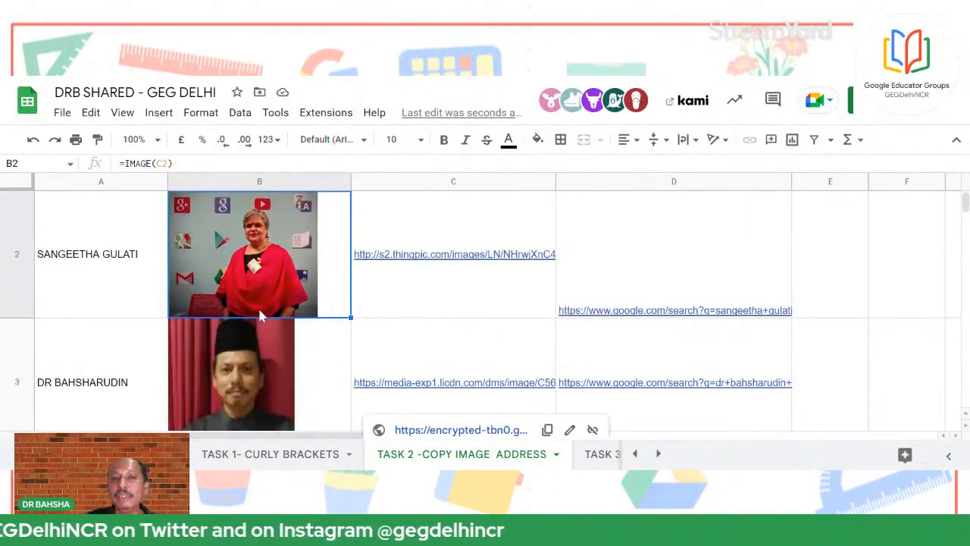
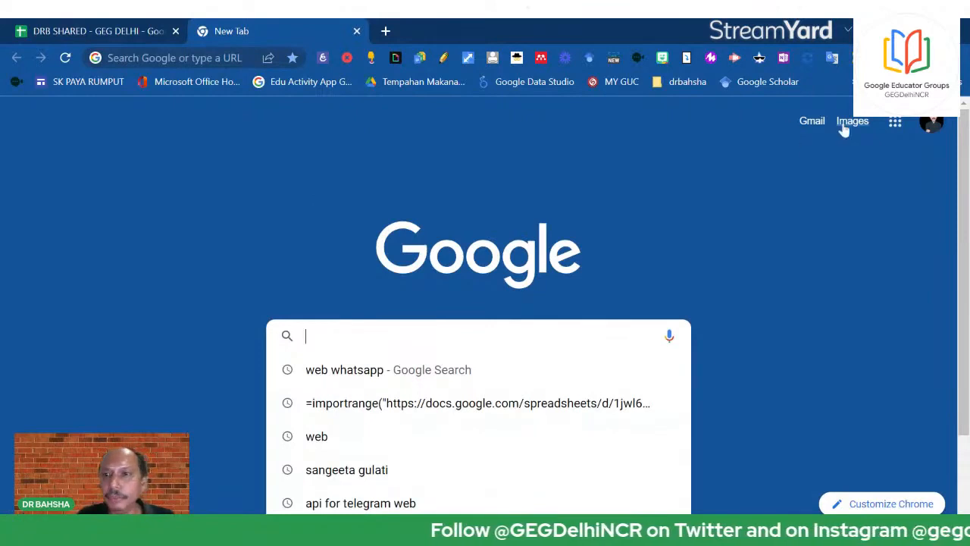
# Search Google Images for the educator's first name and browse the results
pyautogui.click(852, 121)
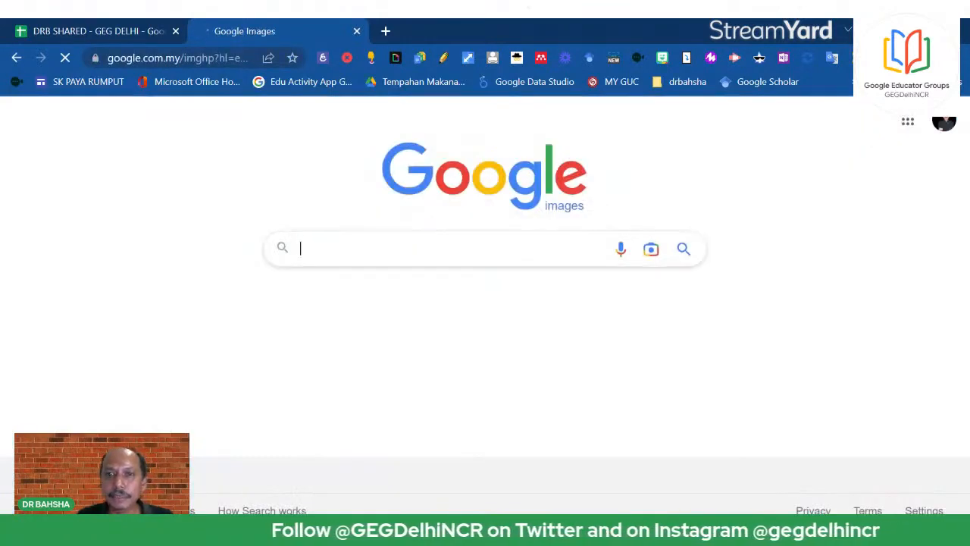
pyautogui.write('SANCHI')
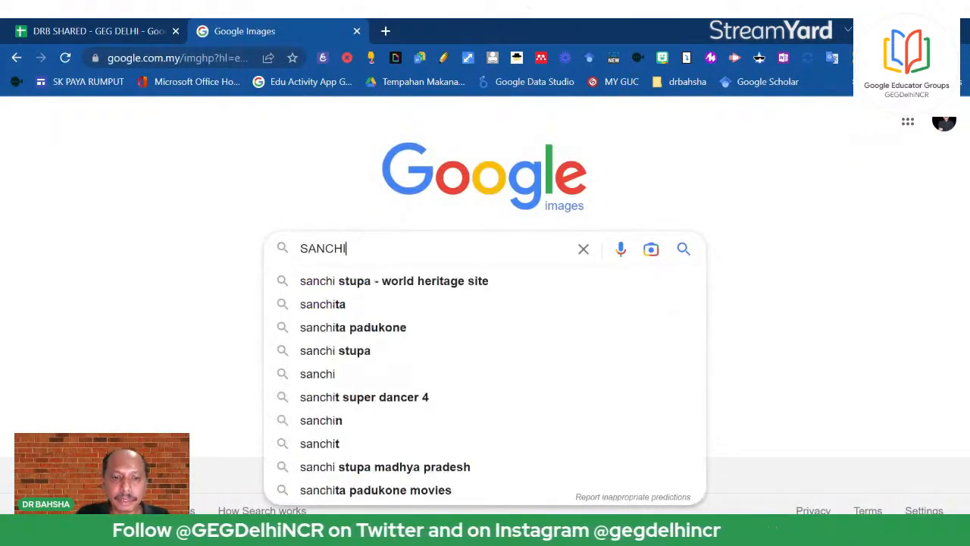
pyautogui.write('TA')
pyautogui.press('Return')
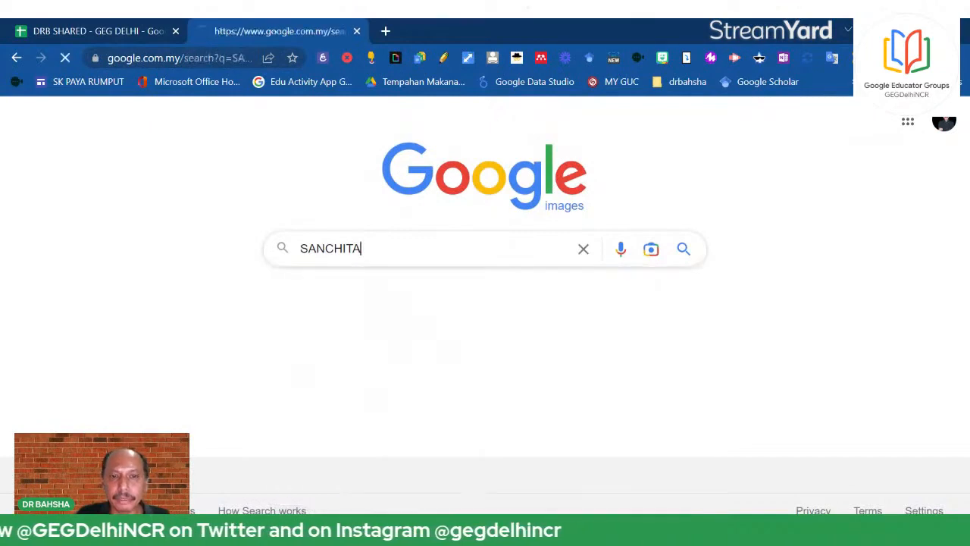
pyautogui.scroll(-2, 449, 262)
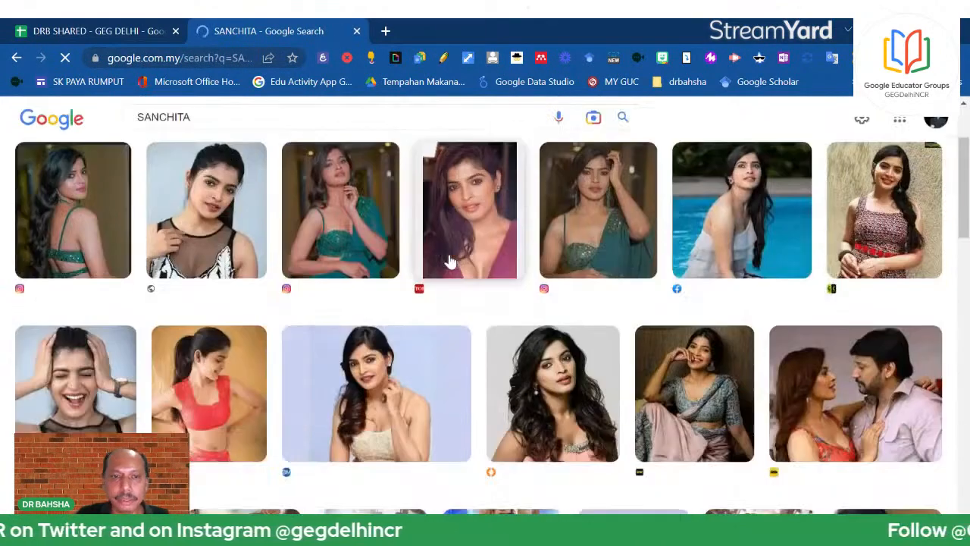
pyautogui.scroll(2, 450, 262)
pyautogui.click(163, 134)
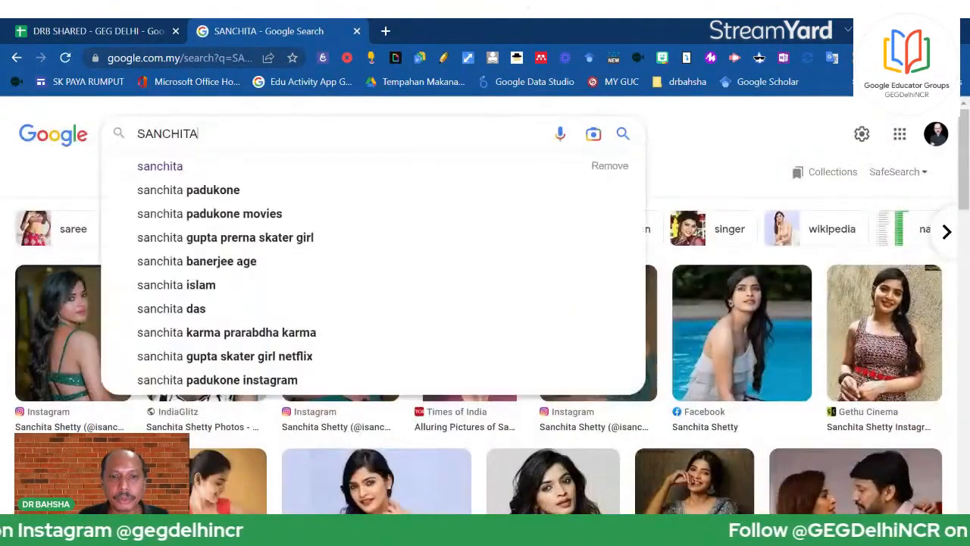
pyautogui.hotkey('ctrl', 'a')
pyautogui.write('SANGEETH')
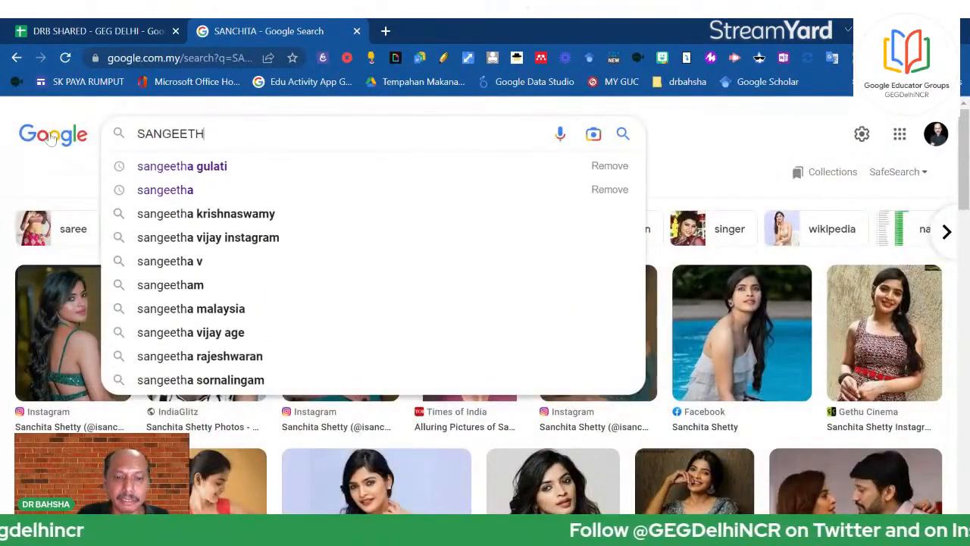
pyautogui.click(202, 170)
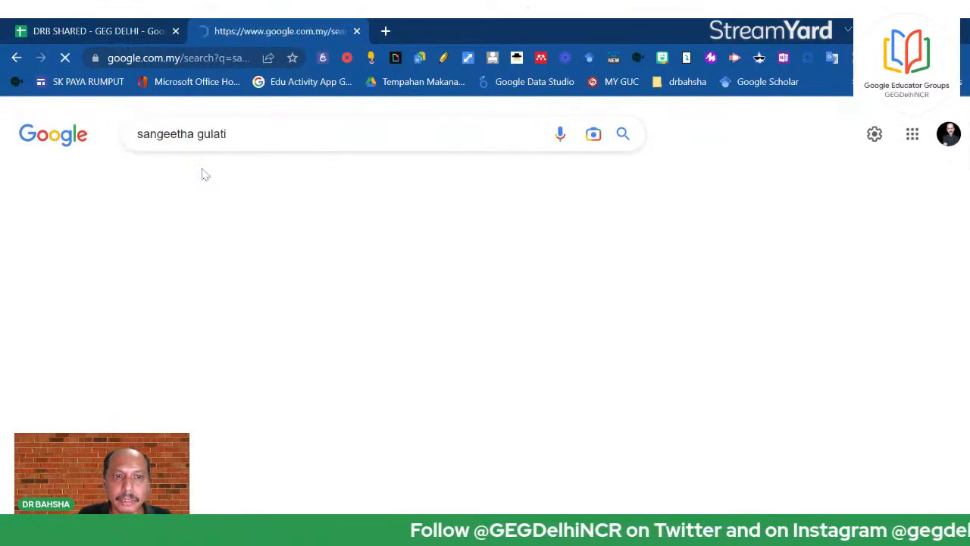
pyautogui.scroll(-3, 321, 318)
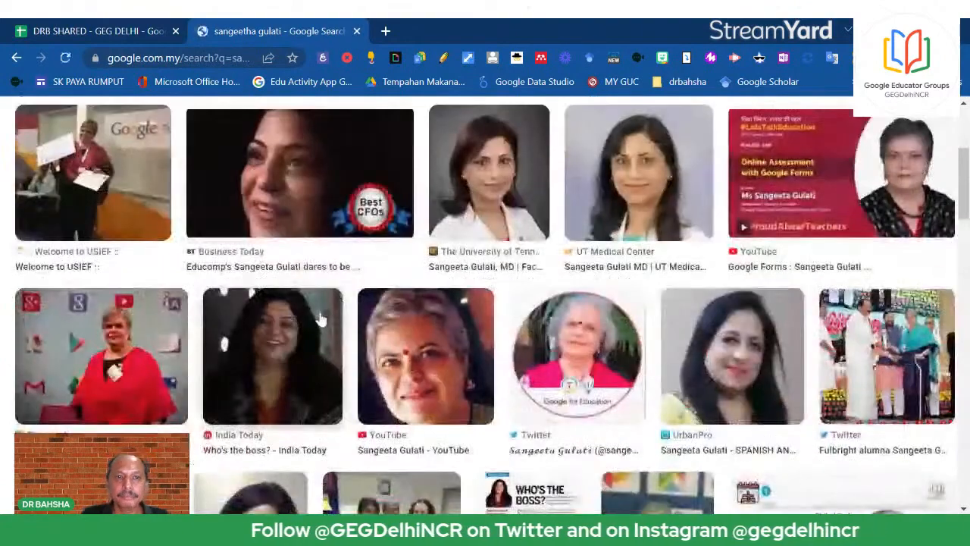
pyautogui.scroll(2, 320, 318)
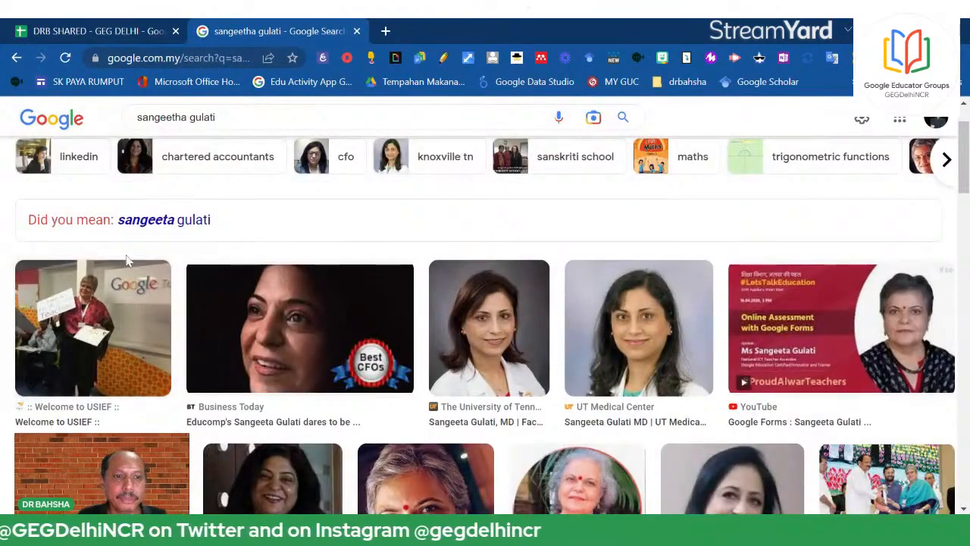
pyautogui.click(116, 358)
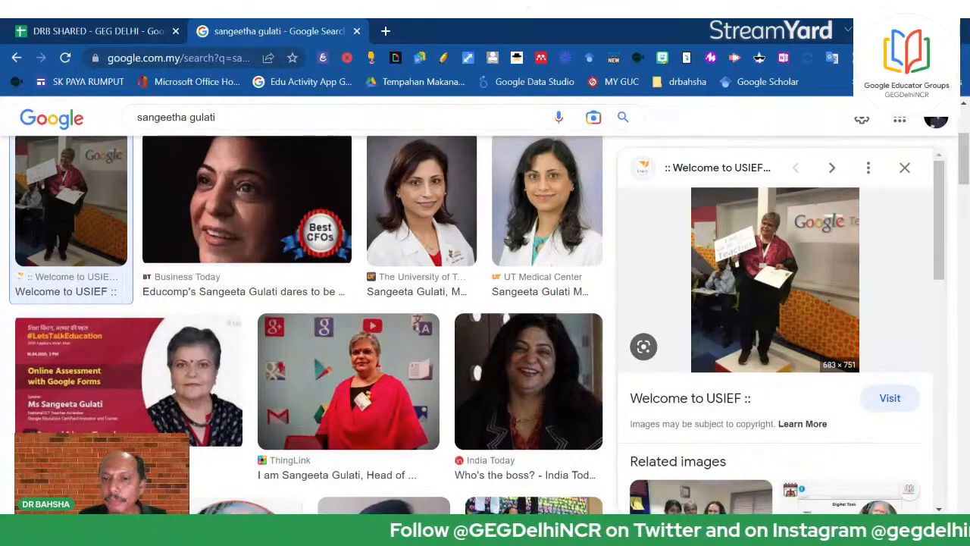
pyautogui.click(101, 29)
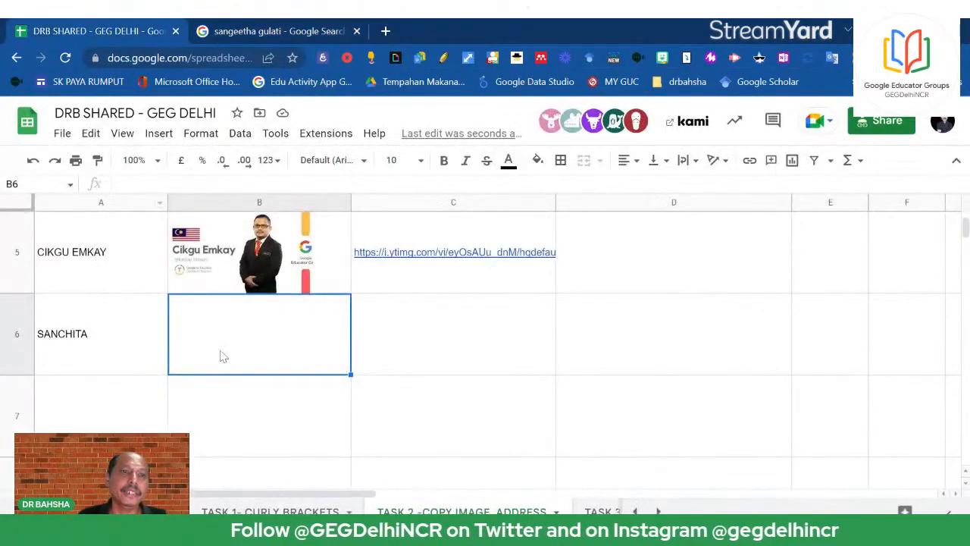
# Paste the copied photo at B6, then delete the oversized floating image
pyautogui.rightClick(224, 356)
pyautogui.click(299, 230)
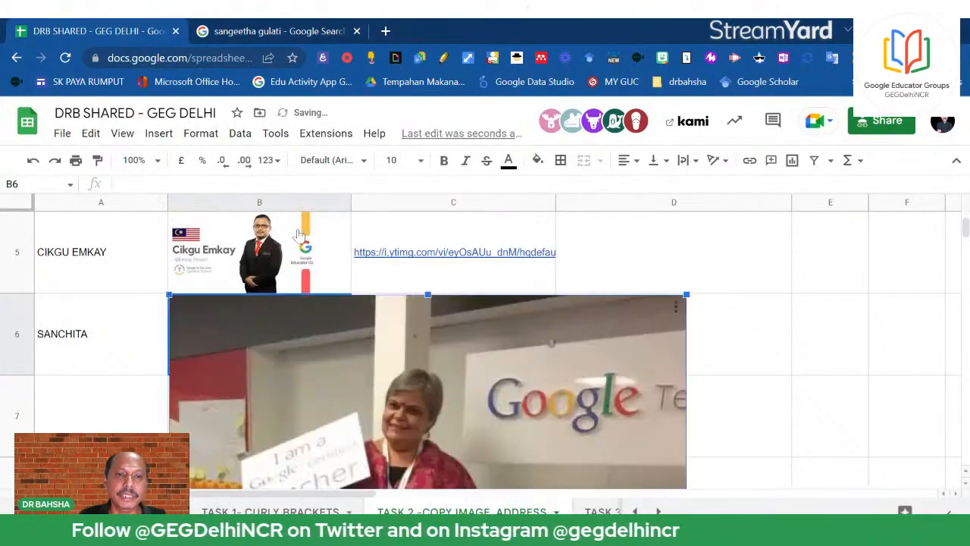
pyautogui.scroll(-2, 459, 390)
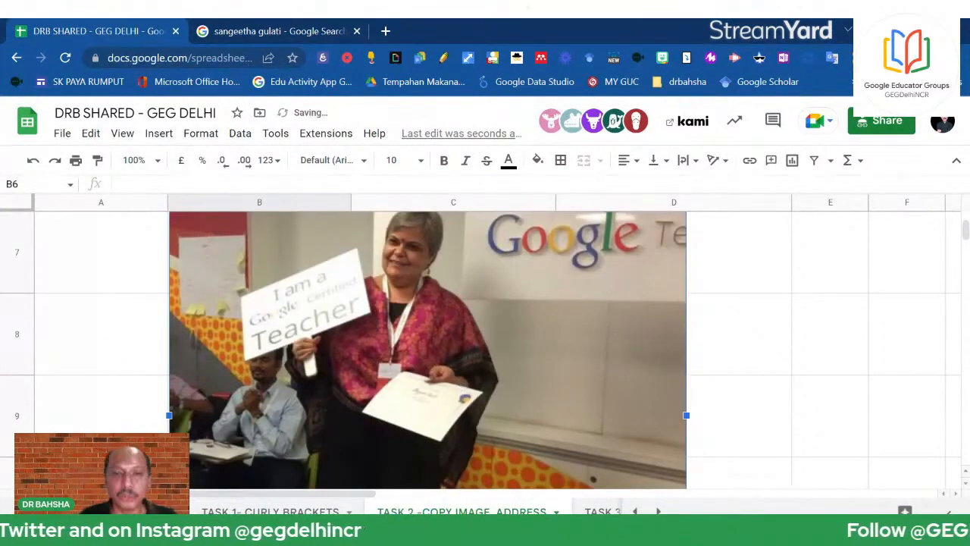
pyautogui.scroll(-1, 450, 403)
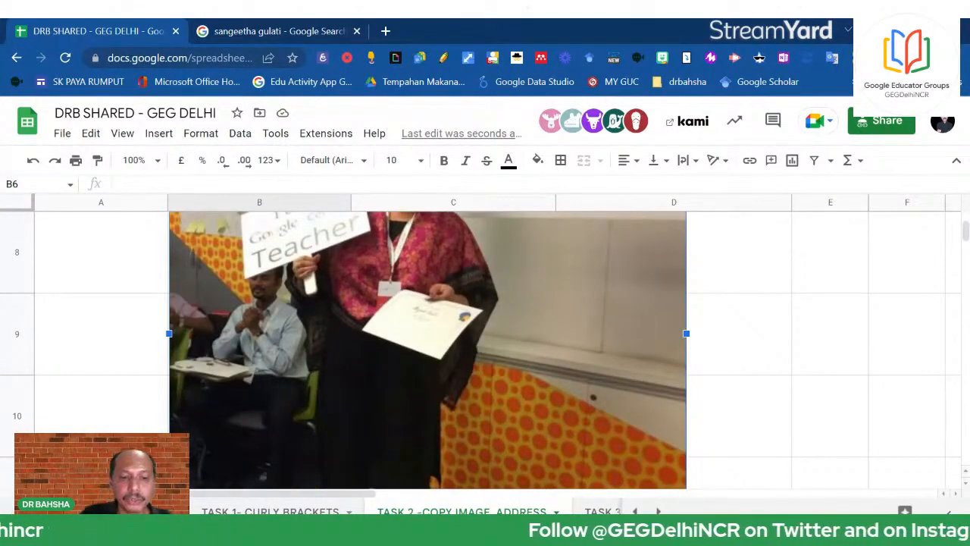
pyautogui.press('Delete')
pyautogui.scroll(3, 303, 416)
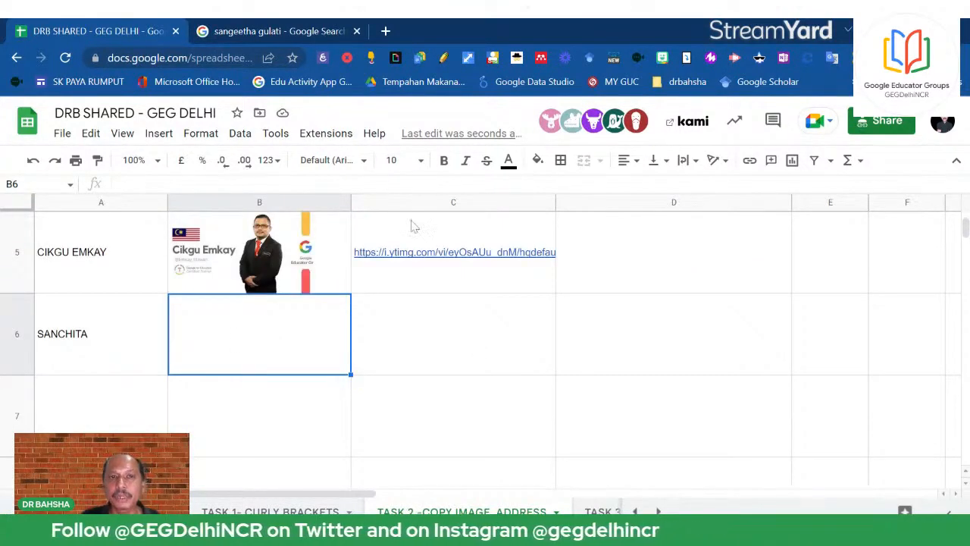
pyautogui.click(257, 27)
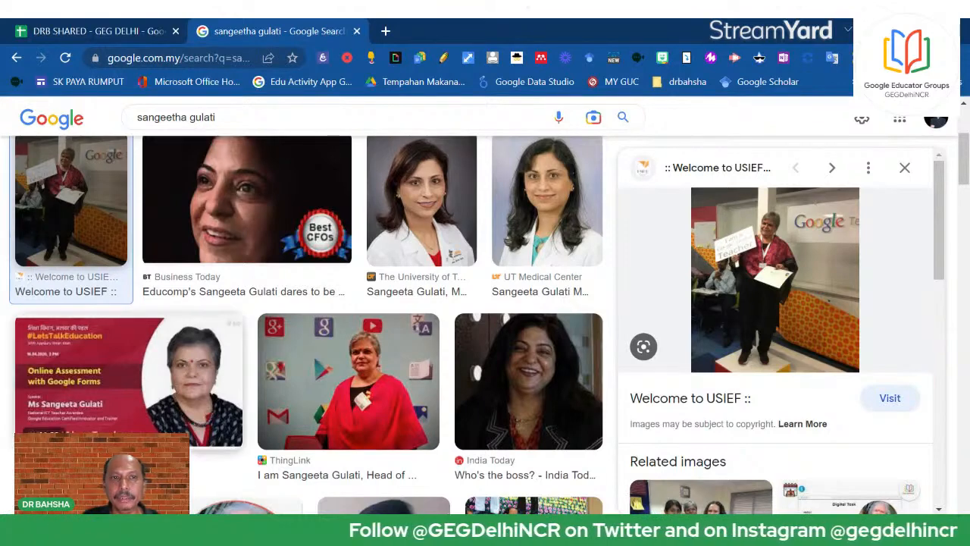
# Paste the copied image data into cell C6
pyautogui.click(111, 33)
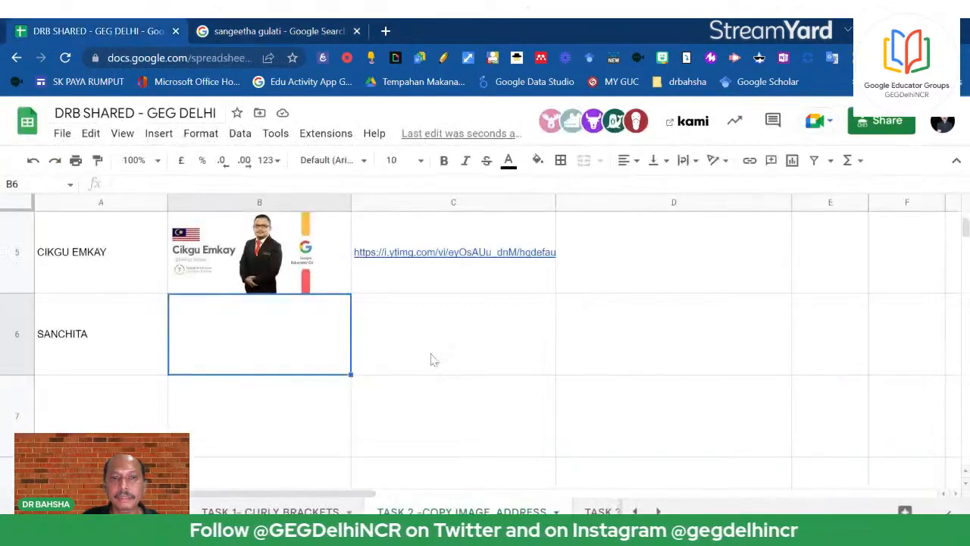
pyautogui.click(431, 356)
pyautogui.rightClick(429, 344)
pyautogui.moveTo(429, 345)
pyautogui.click(449, 225)
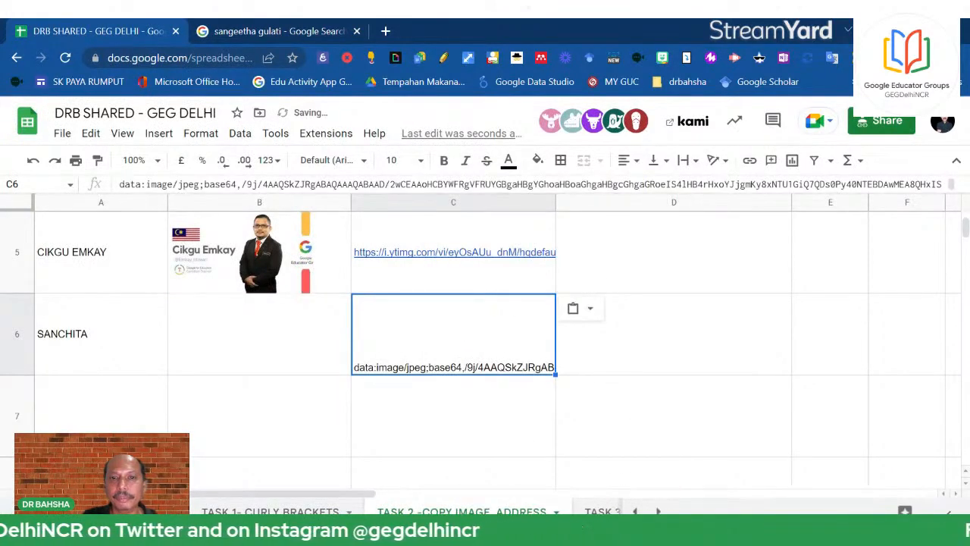
# Replace C6's base64 text with the photo's usief.org.in image address from its source page
pyautogui.click(255, 33)
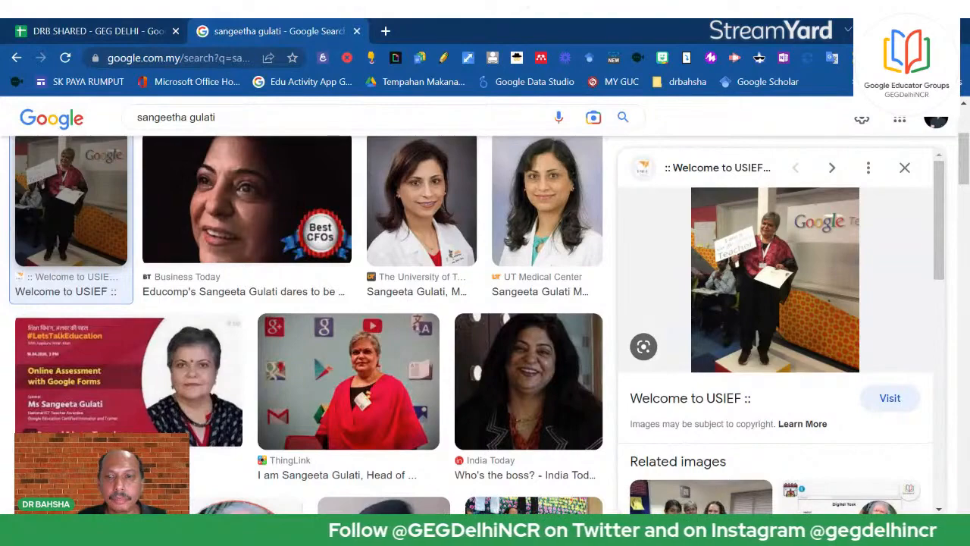
pyautogui.click(785, 306)
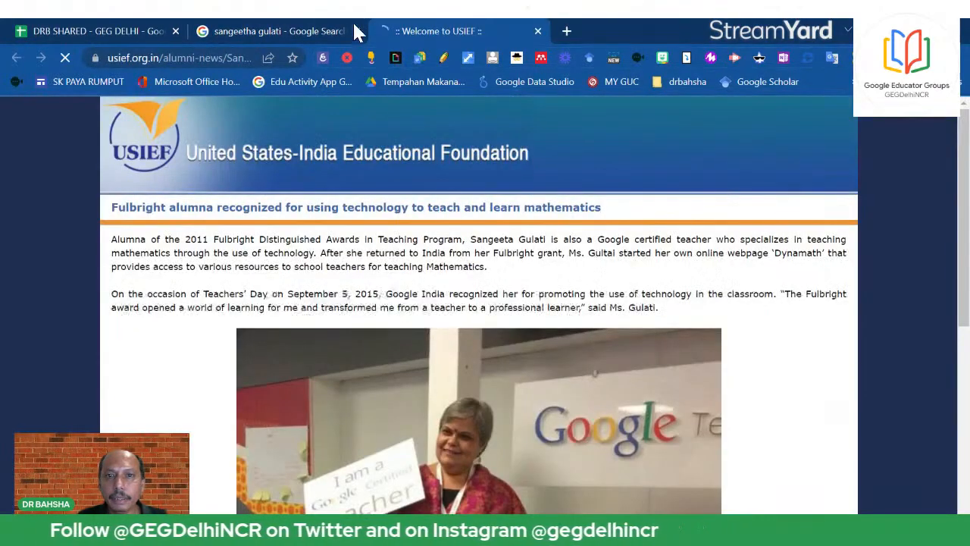
pyautogui.click(345, 27)
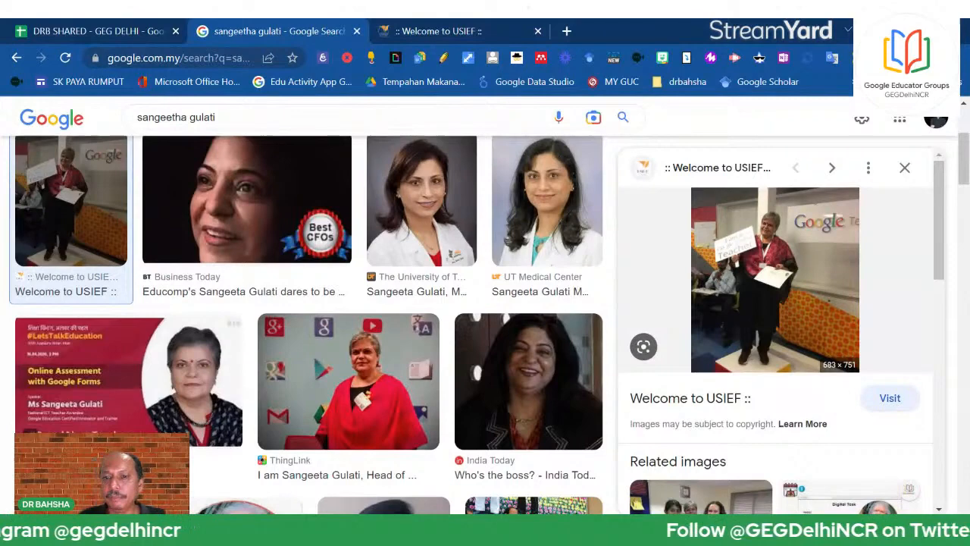
pyautogui.click(119, 28)
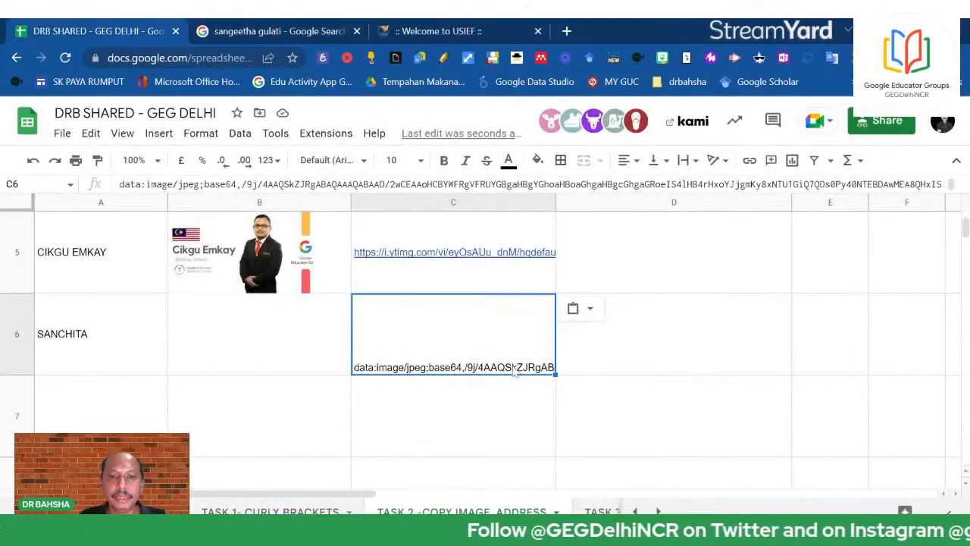
pyautogui.press('Delete')
pyautogui.rightClick(468, 345)
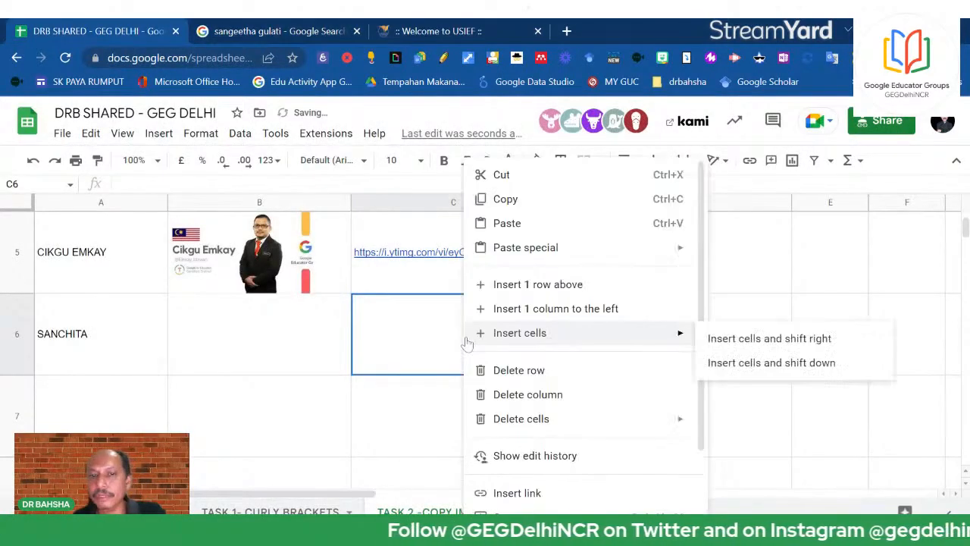
pyautogui.click(507, 223)
pyautogui.click(713, 357)
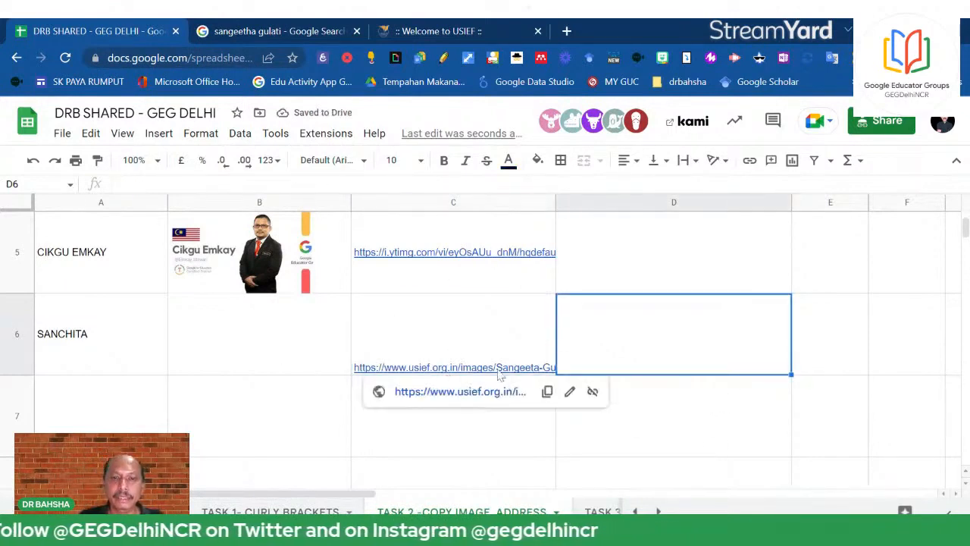
pyautogui.click(297, 351)
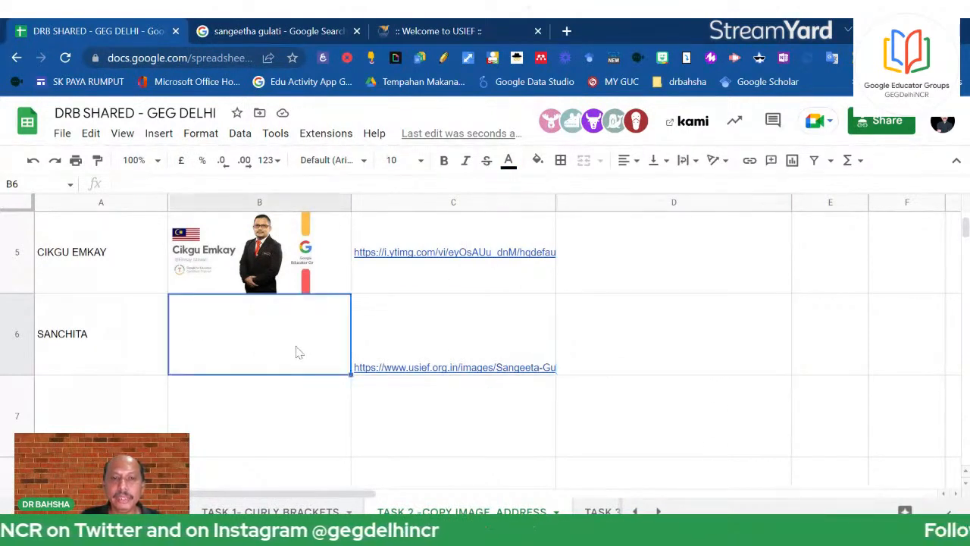
pyautogui.click(273, 281)
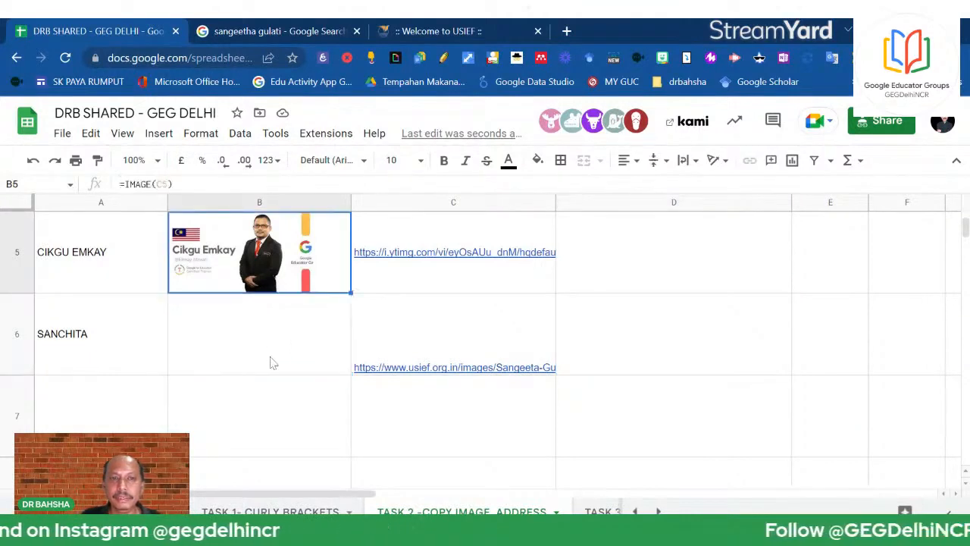
# Enter =IMAGE(C6) in B6 so it displays the USIEF photo
pyautogui.click(272, 363)
pyautogui.write('=')
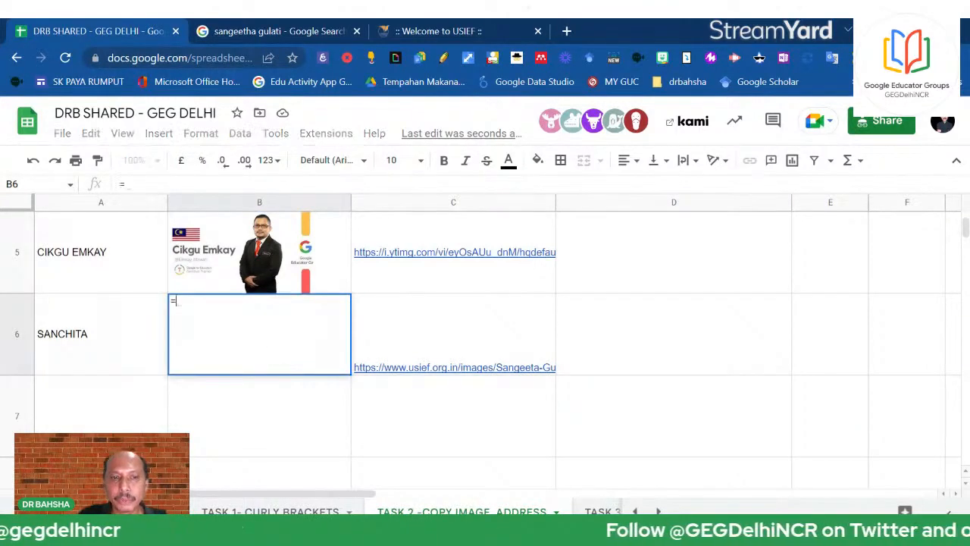
pyautogui.write('IMAGE(')
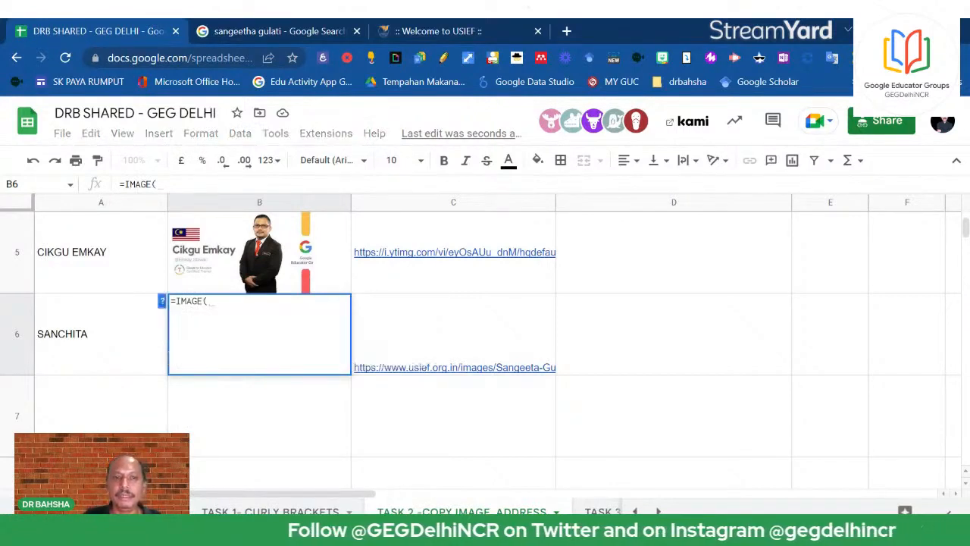
pyautogui.click(477, 347)
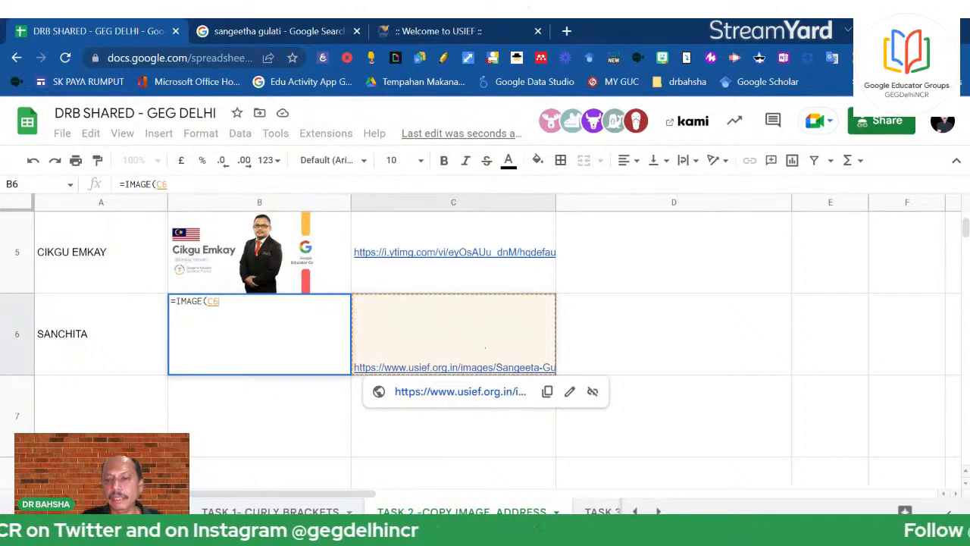
pyautogui.press('Return')
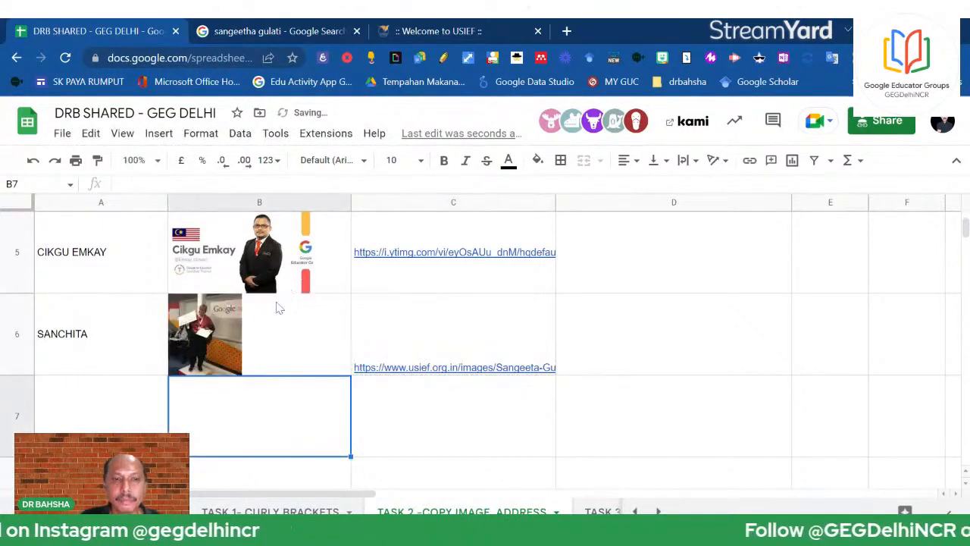
pyautogui.click(212, 318)
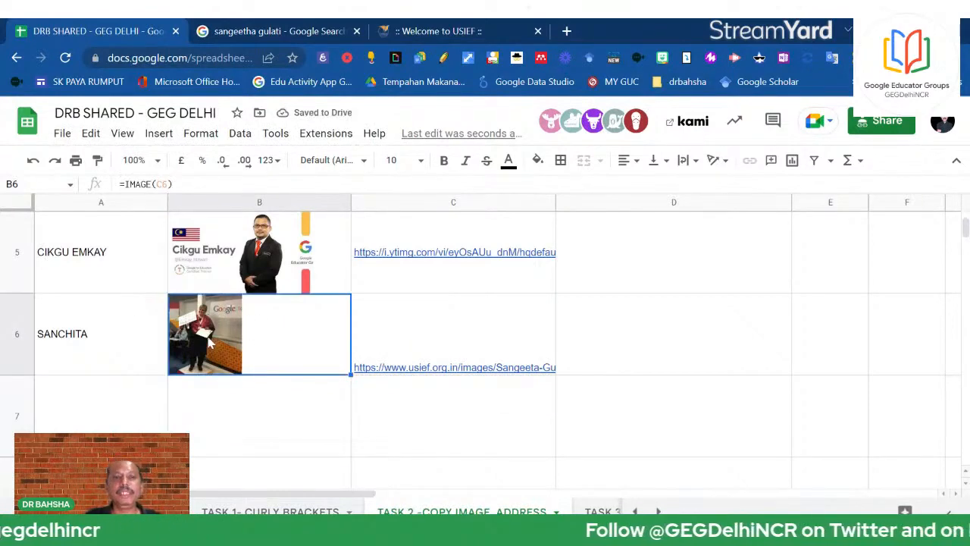
pyautogui.scroll(5, 211, 343)
# View the =IMAGE formula behind the picture in B2
pyautogui.scroll(-3, 211, 343)
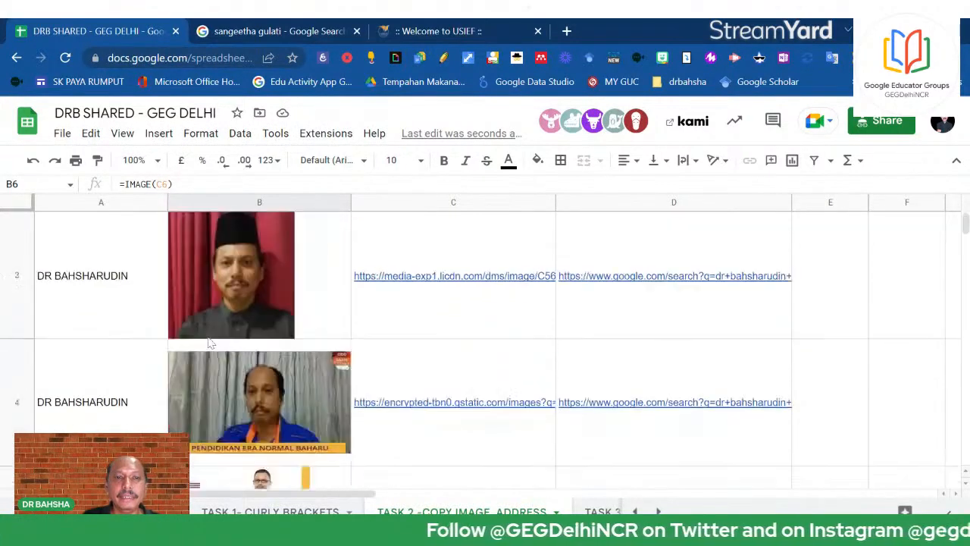
pyautogui.scroll(-3, 211, 344)
pyautogui.scroll(3, 213, 341)
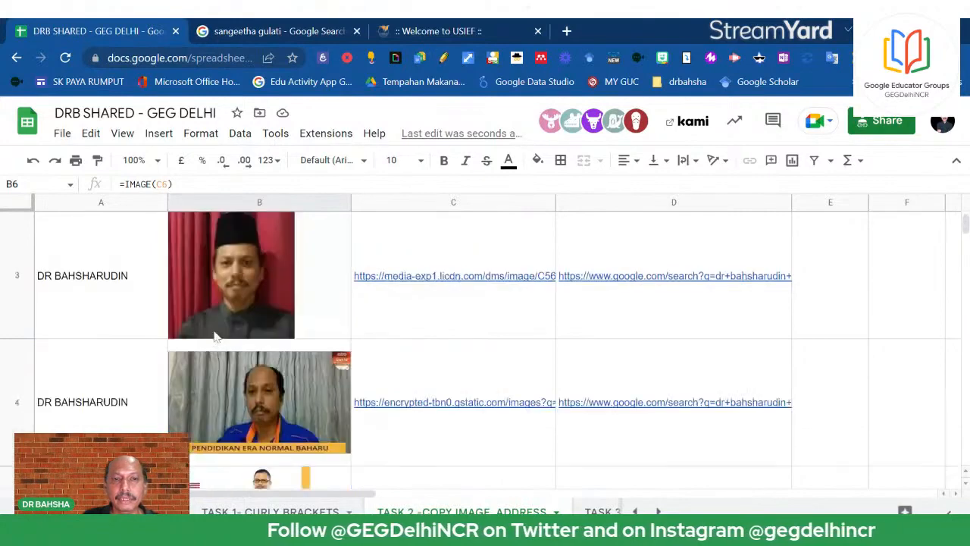
pyautogui.scroll(-3, 208, 363)
pyautogui.scroll(4, 205, 383)
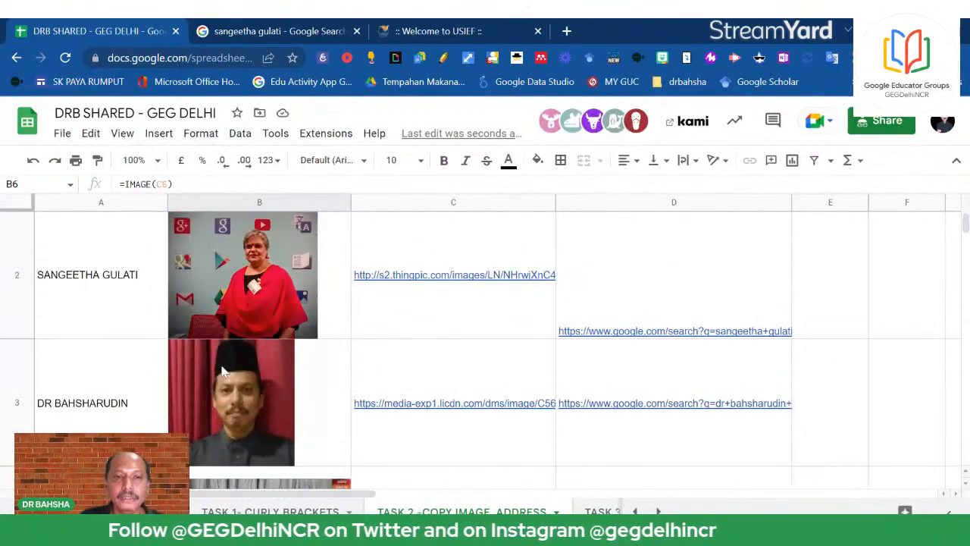
pyautogui.click(267, 274)
pyautogui.moveTo(471, 280)
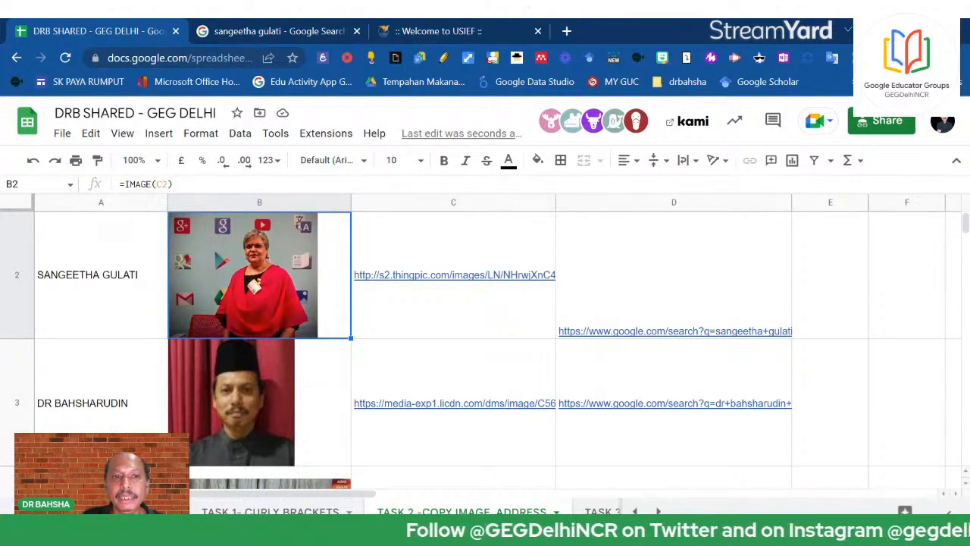
pyautogui.doubleClick(303, 330)
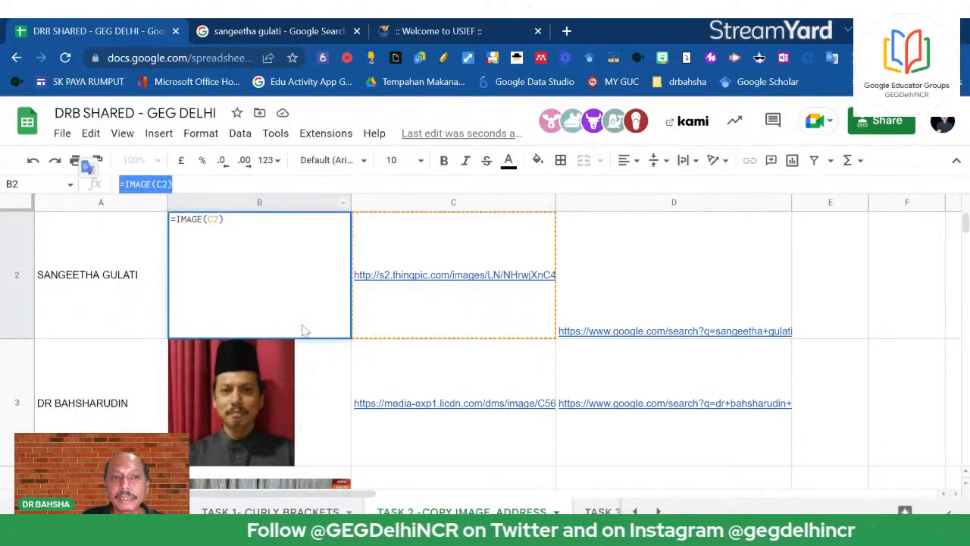
pyautogui.press('Escape')
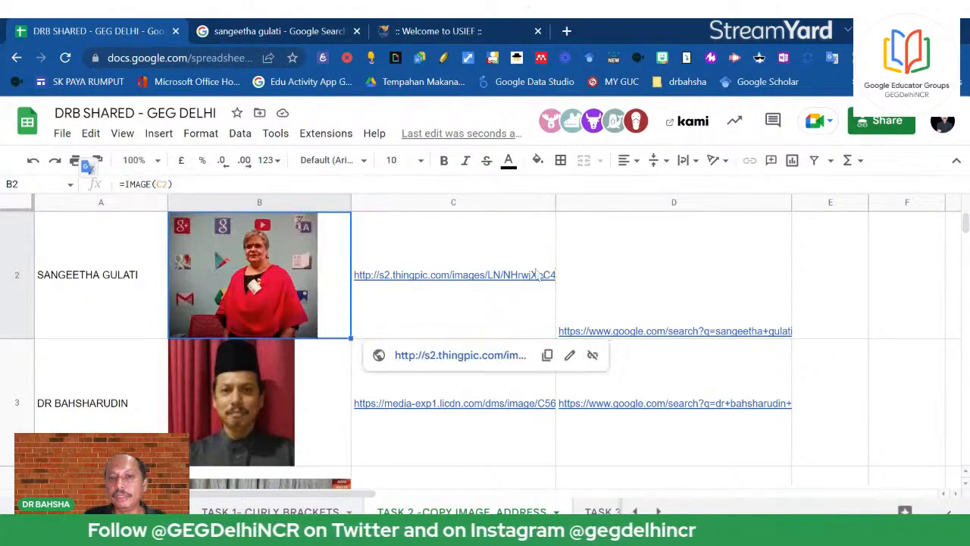
# Check the IMAGE formulas in B3 through B6, then move to the TASK 3 : NAME RANGE sheet
pyautogui.scroll(-1, 225, 419)
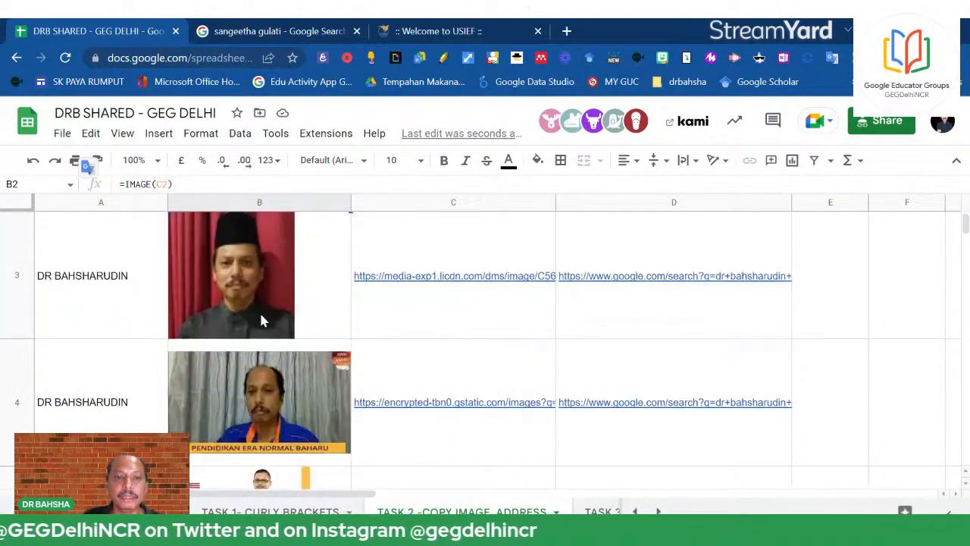
pyautogui.click(259, 320)
pyautogui.click(254, 399)
pyautogui.scroll(-1, 258, 402)
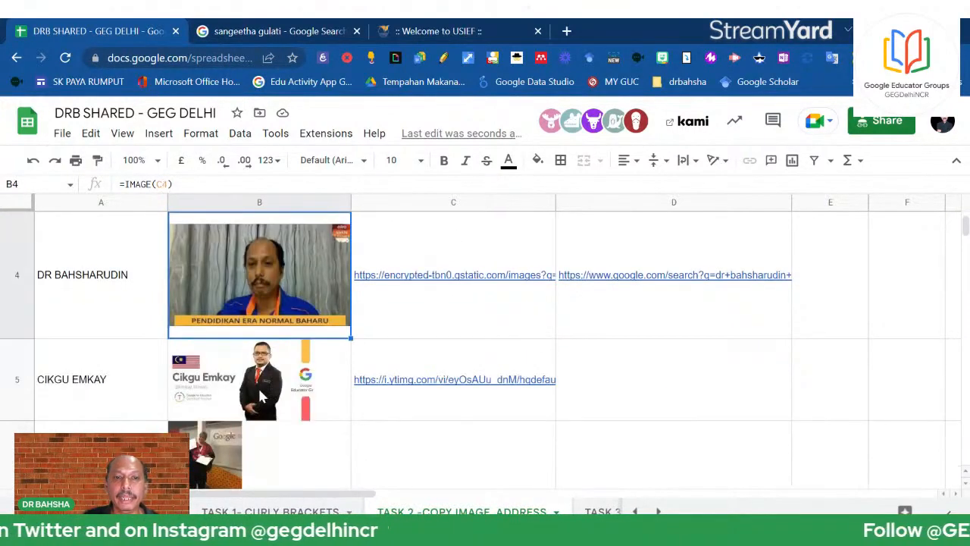
pyautogui.click(267, 379)
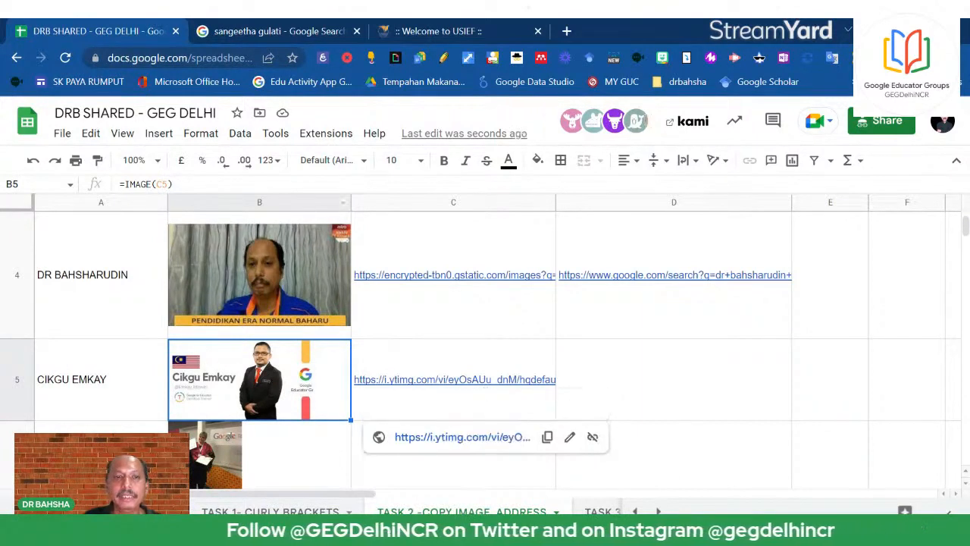
pyautogui.scroll(-2, 307, 421)
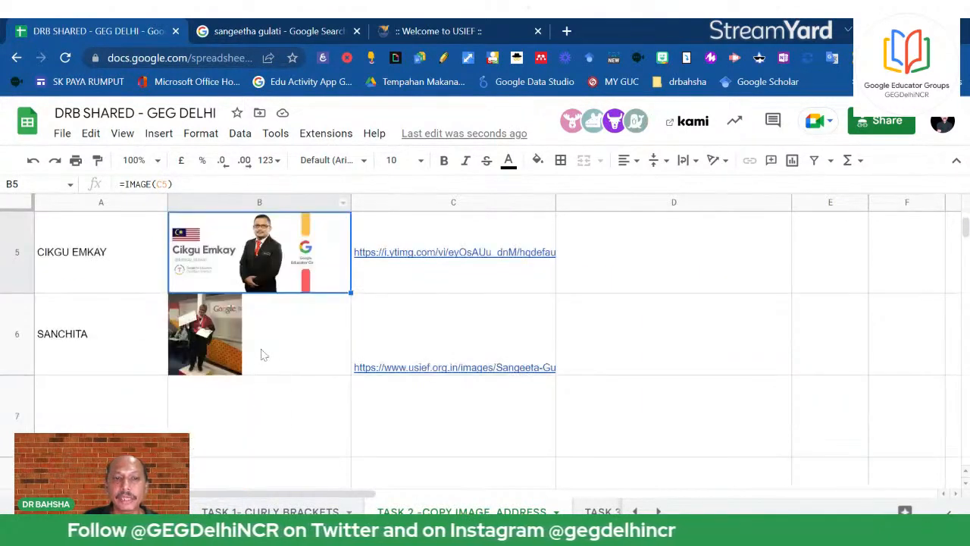
pyautogui.click(260, 353)
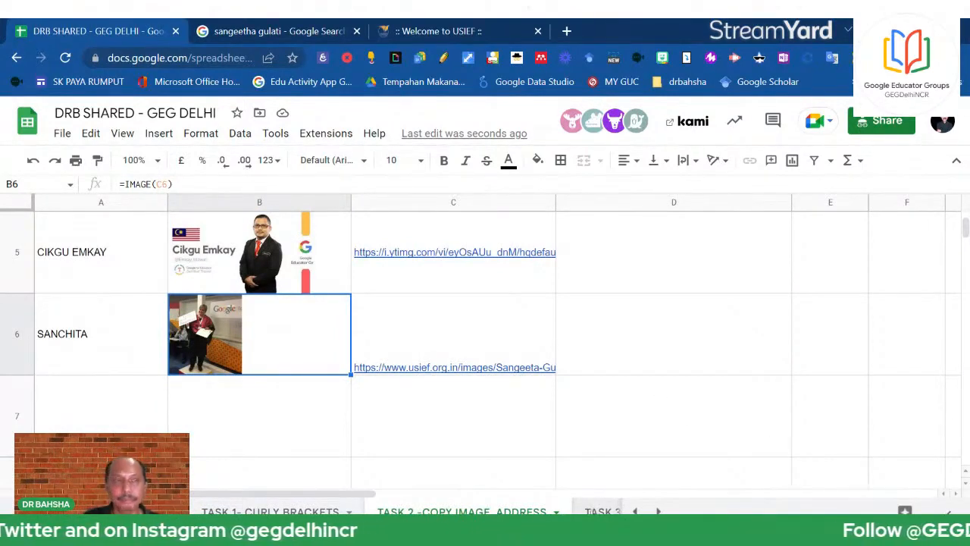
pyautogui.hotkey('ctrl', 'pagedown')
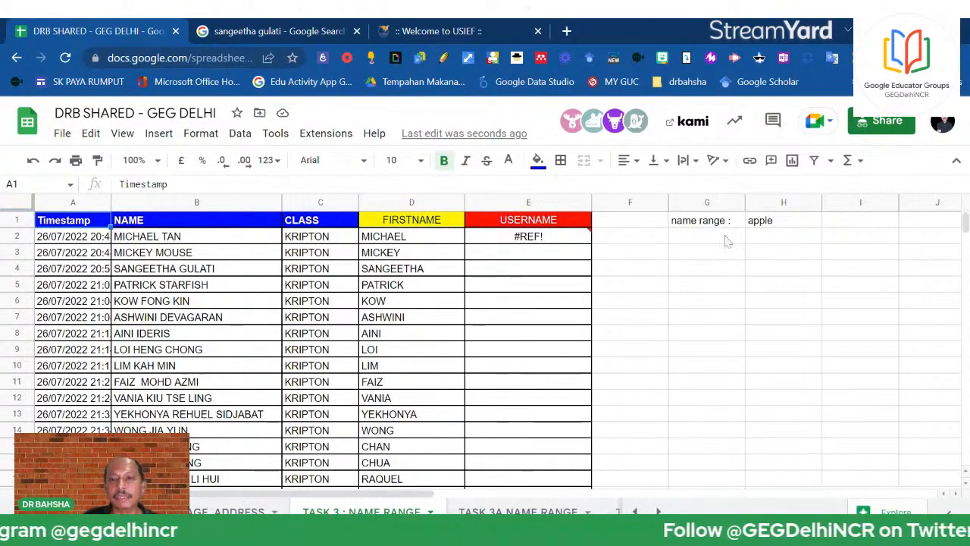
pyautogui.click(756, 224)
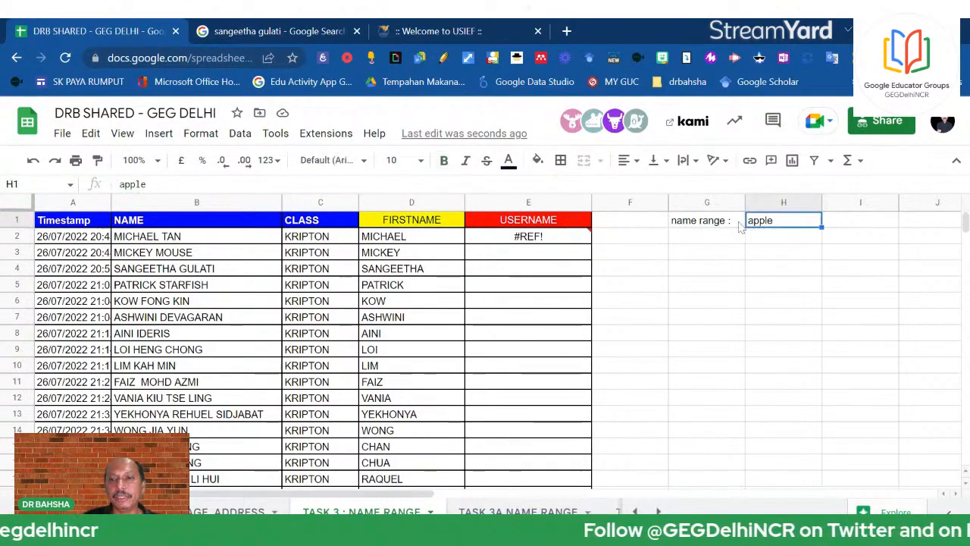
pyautogui.click(758, 282)
pyautogui.click(677, 228)
pyautogui.click(504, 238)
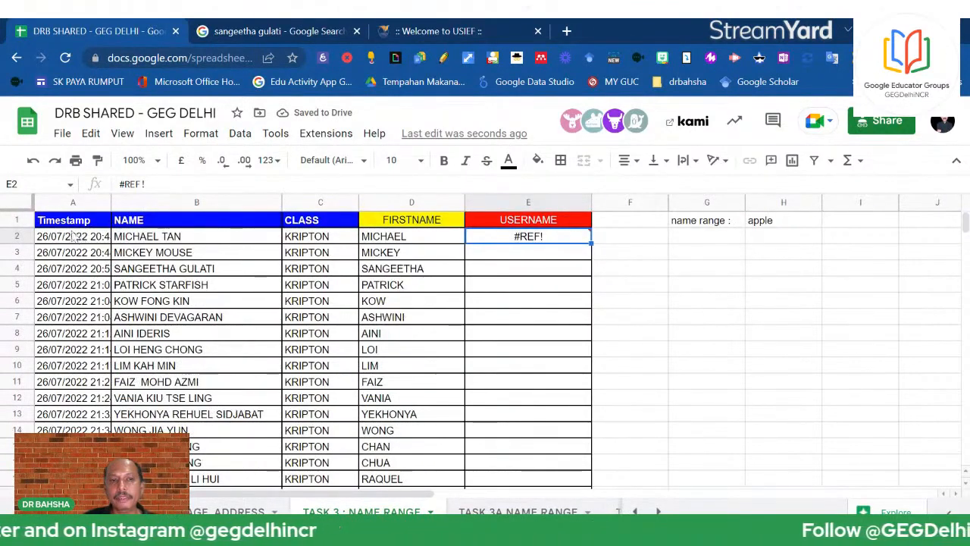
pyautogui.moveTo(68, 225); pyautogui.dragTo(420, 479)
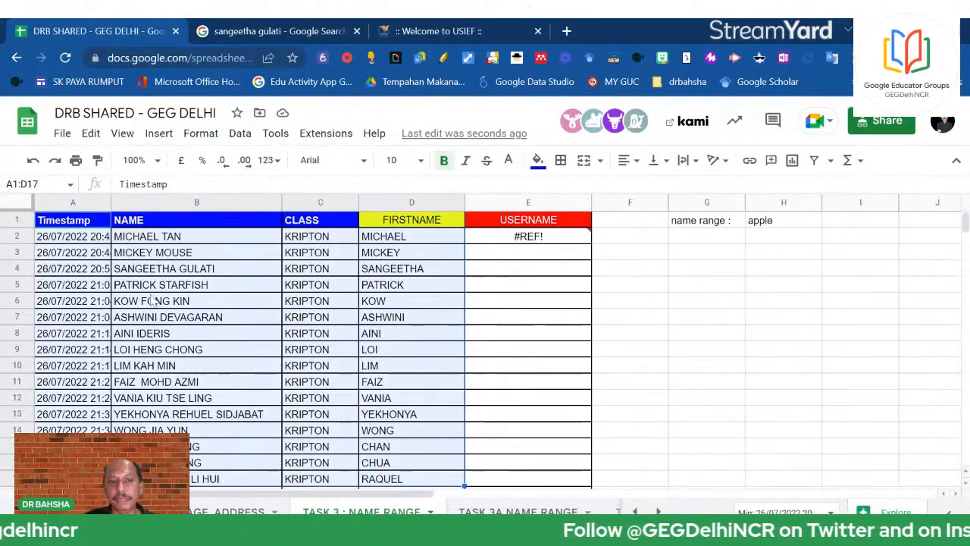
pyautogui.click(217, 238)
pyautogui.click(303, 236)
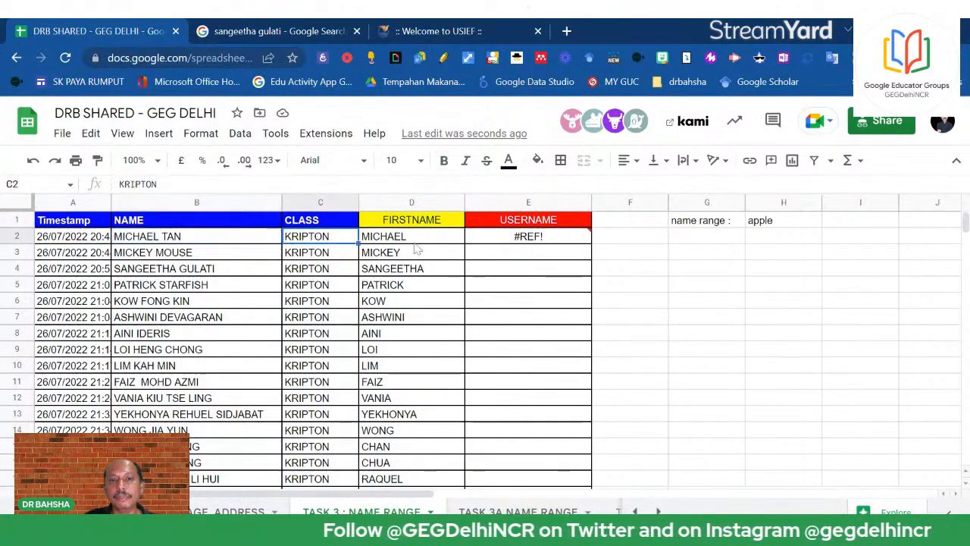
pyautogui.click(415, 242)
pyautogui.click(306, 227)
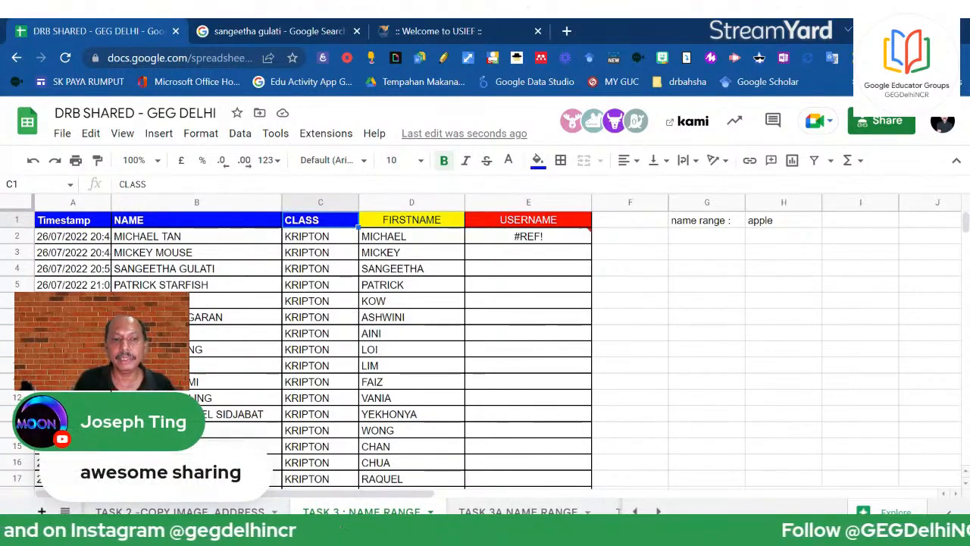
# Add a new sheet and rename it EXERCISE 3
pyautogui.click(42, 511)
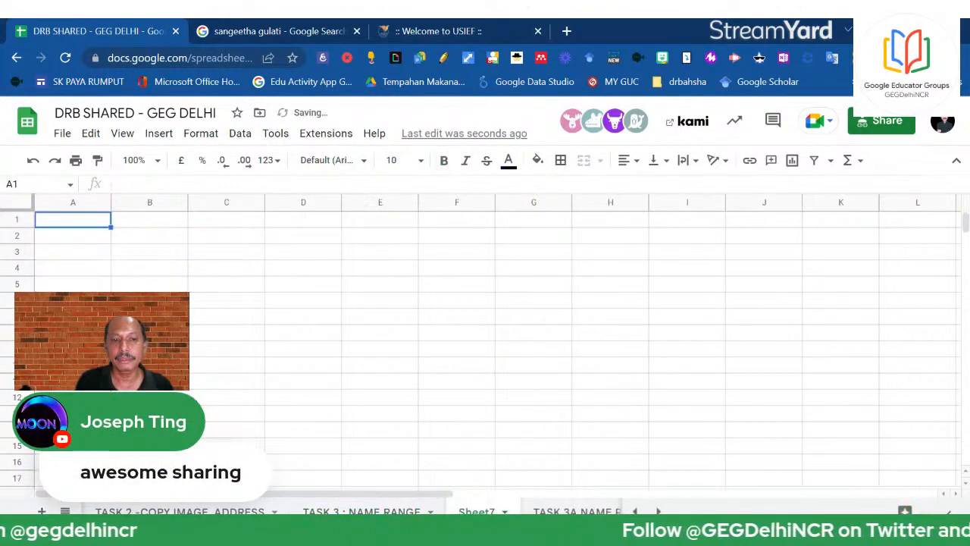
pyautogui.click(504, 511)
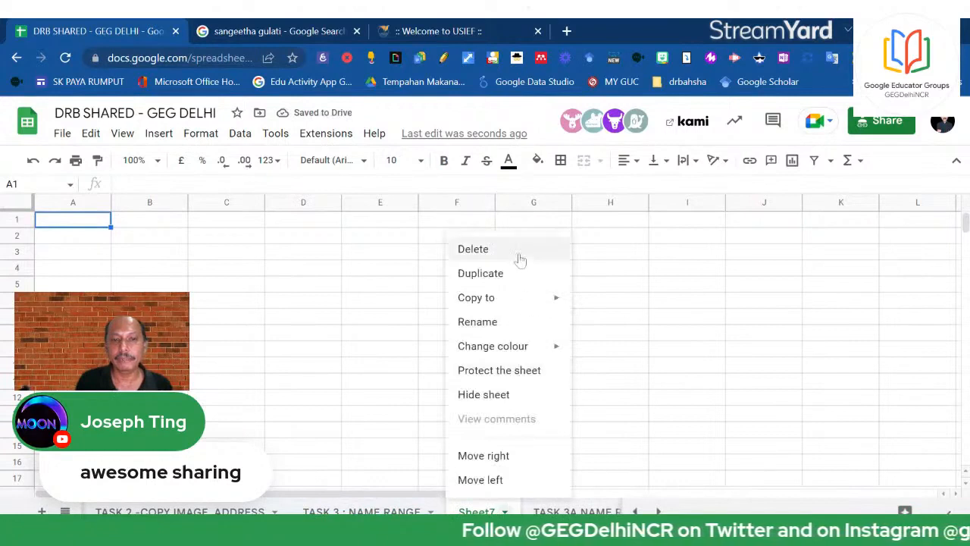
pyautogui.click(492, 324)
pyautogui.write('EX')
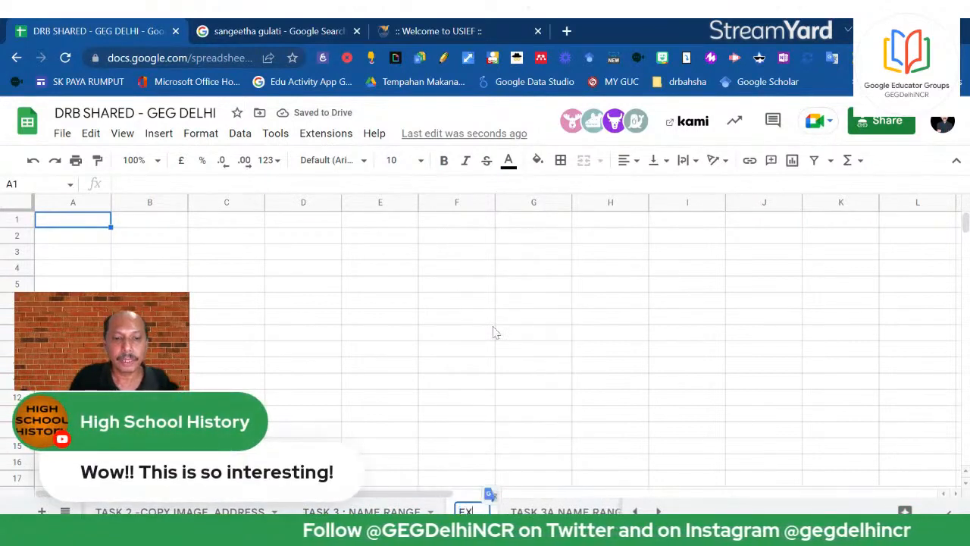
pyautogui.write('ERCIS')
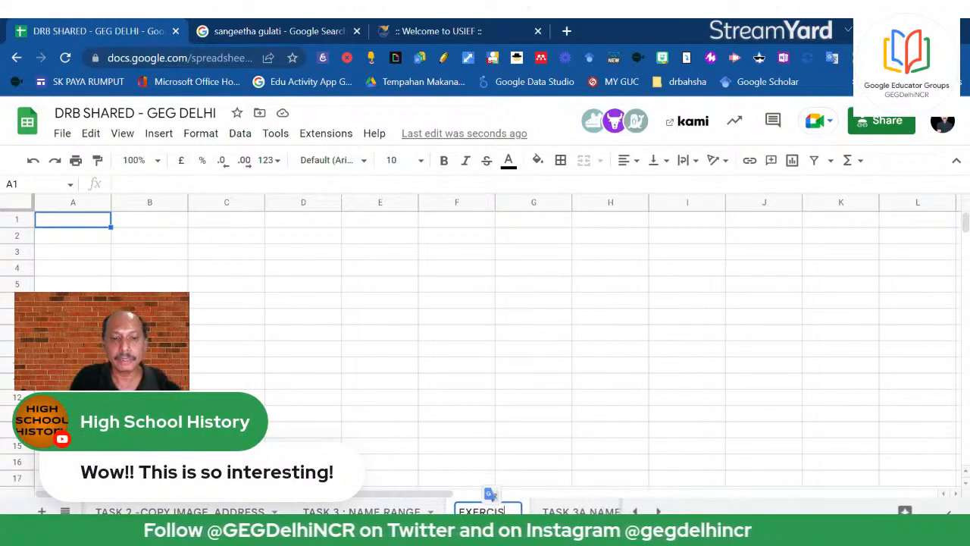
pyautogui.write('E 3')
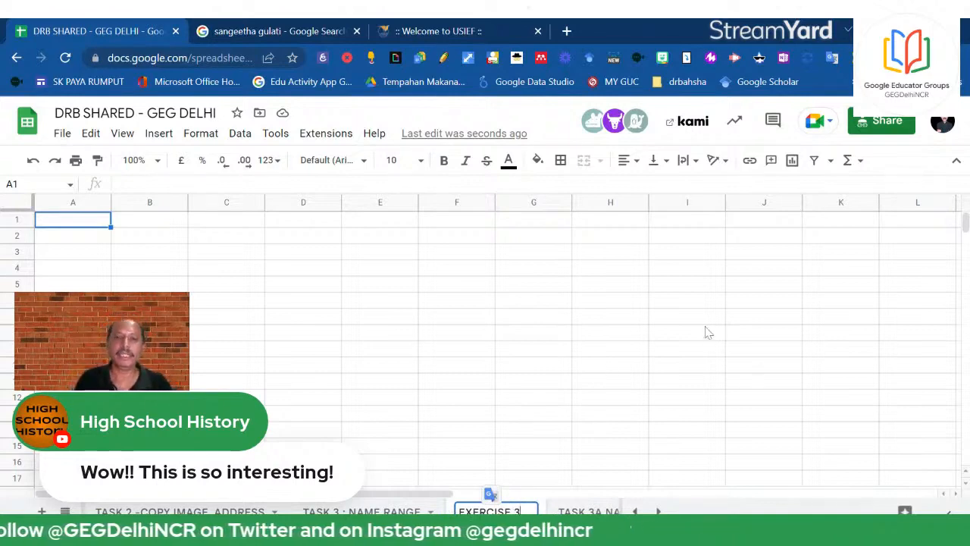
pyautogui.click(690, 319)
pyautogui.click(575, 431)
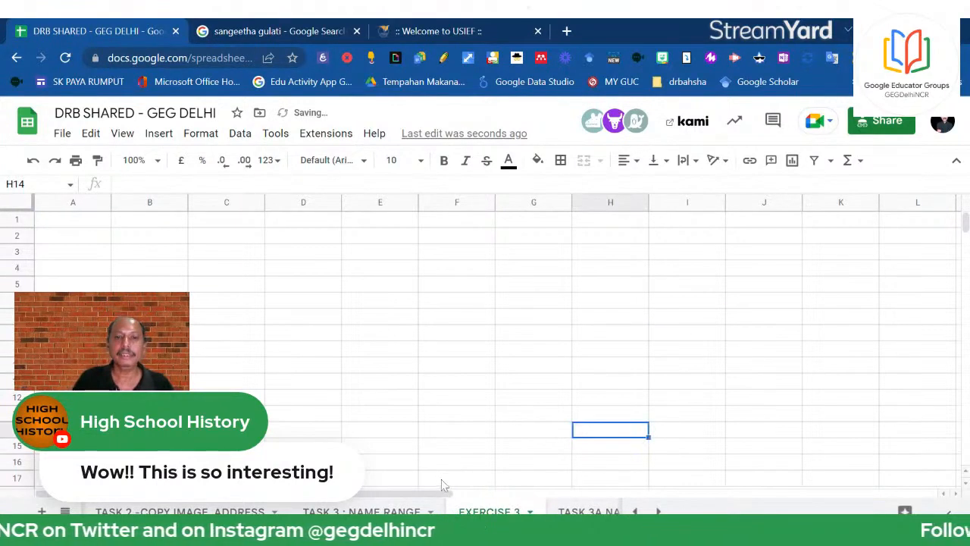
pyautogui.click(366, 509)
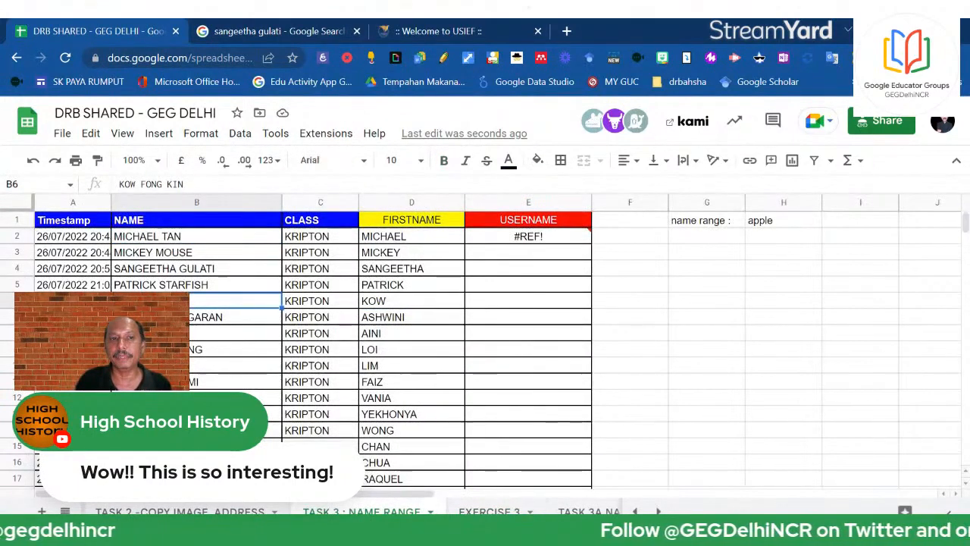
pyautogui.click(489, 510)
pyautogui.click(583, 369)
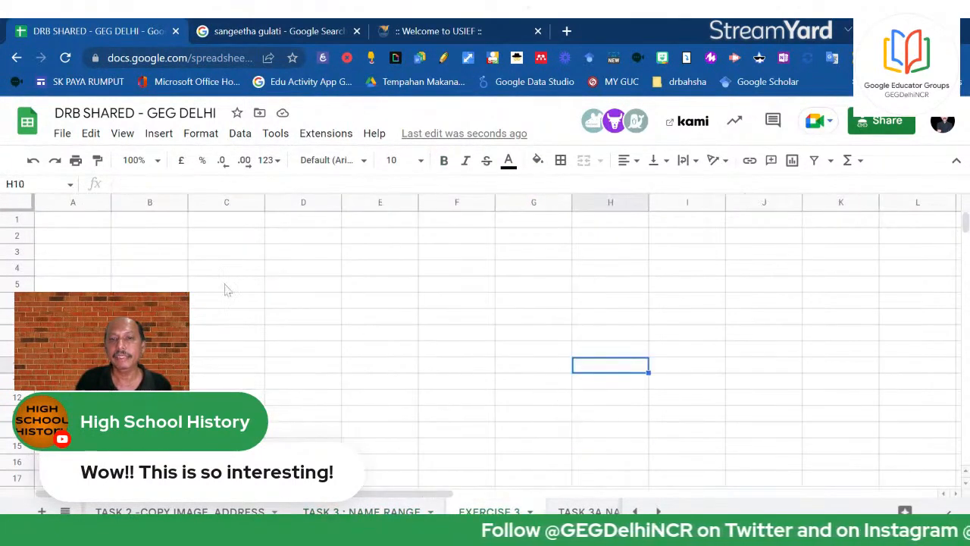
# Enter the headers NAME in A1 and MARKS in B1
pyautogui.click(158, 223)
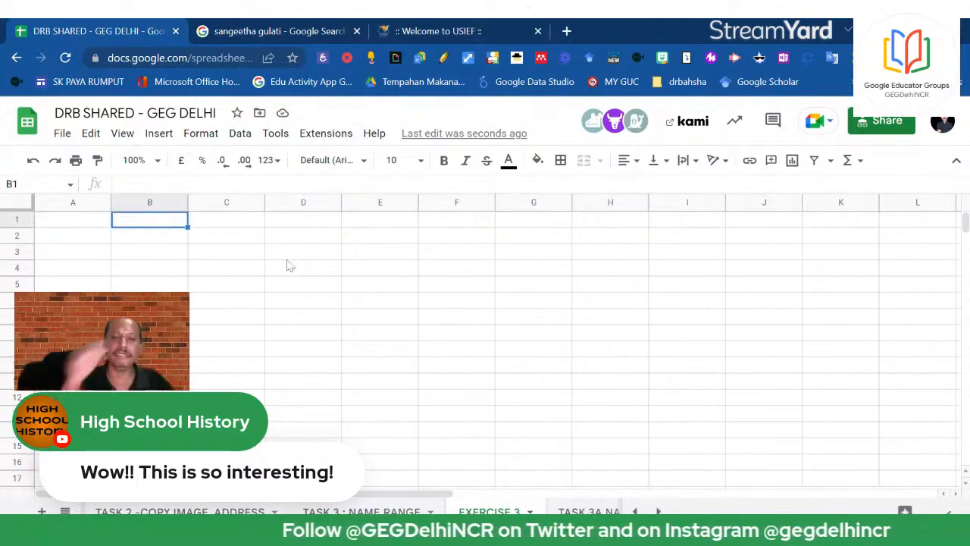
pyautogui.write('NAME')
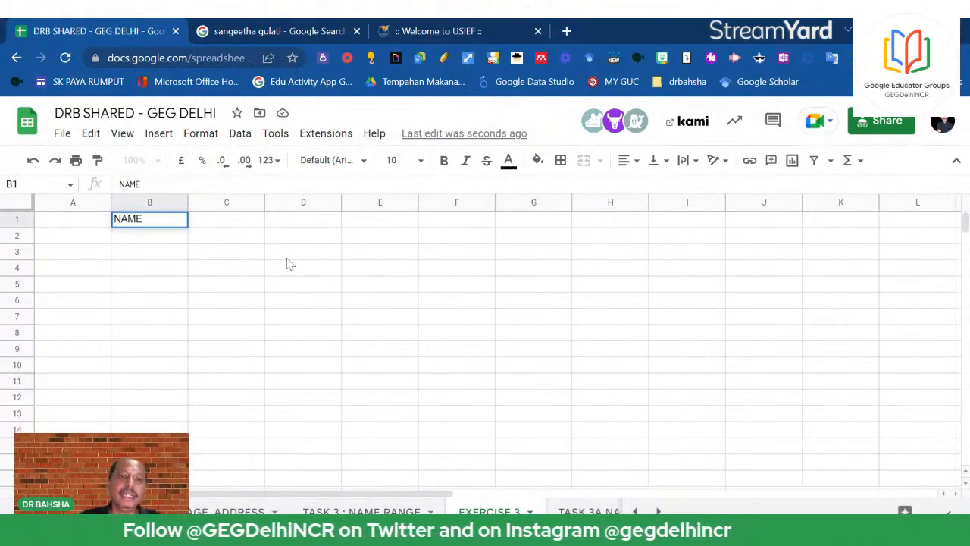
pyautogui.click(82, 222)
pyautogui.write('NAME')
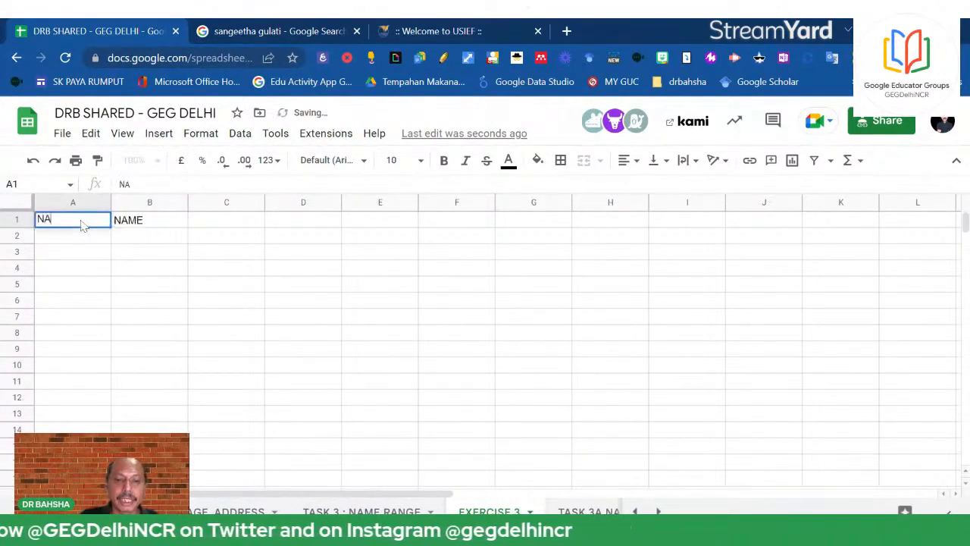
pyautogui.click(164, 225)
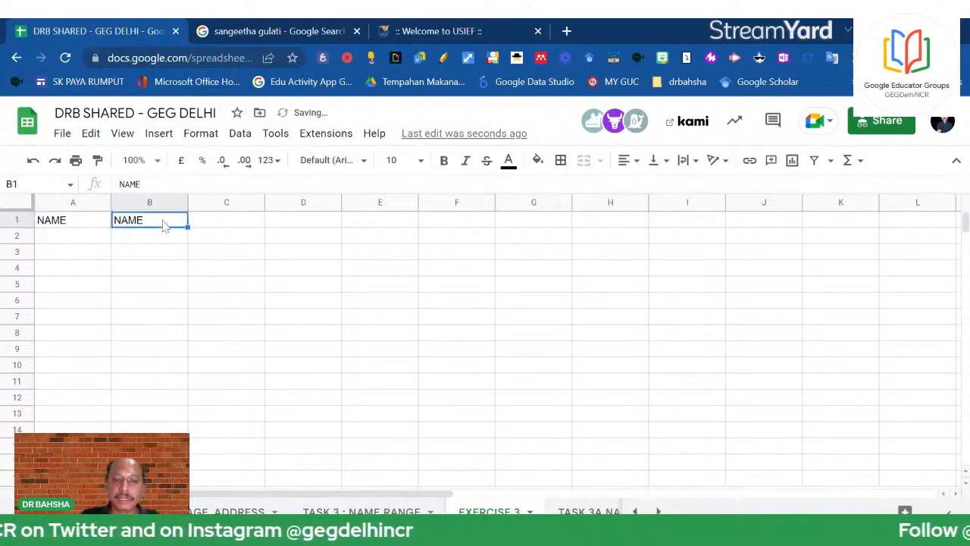
pyautogui.write('MARKS')
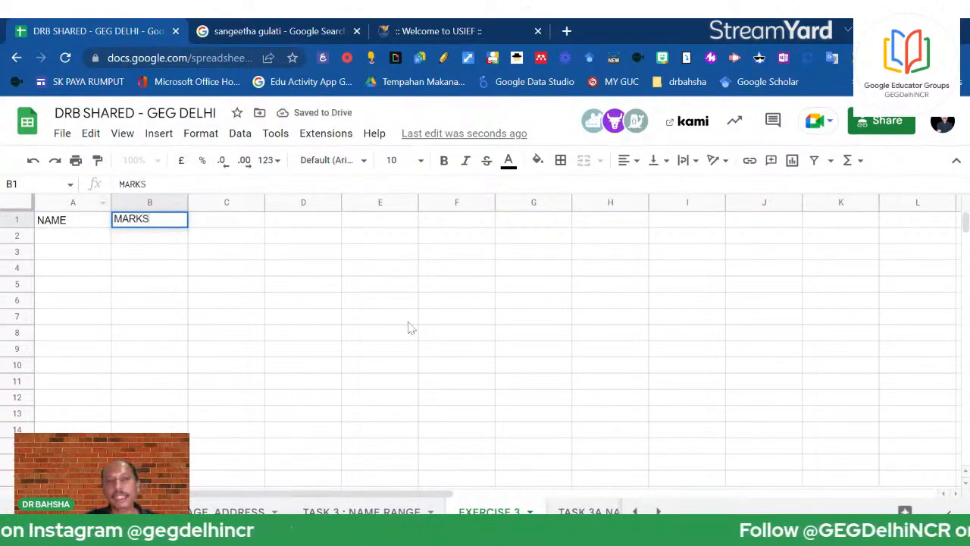
pyautogui.click(409, 322)
# Select the student names B2:B7 on TASK 3 : NAME RANGE
pyautogui.click(361, 512)
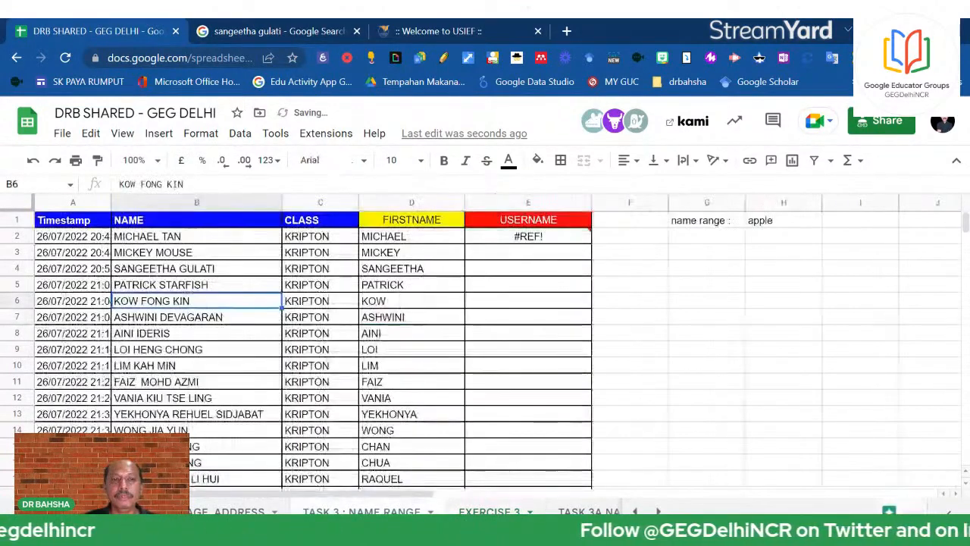
pyautogui.moveTo(209, 239); pyautogui.dragTo(196, 322)
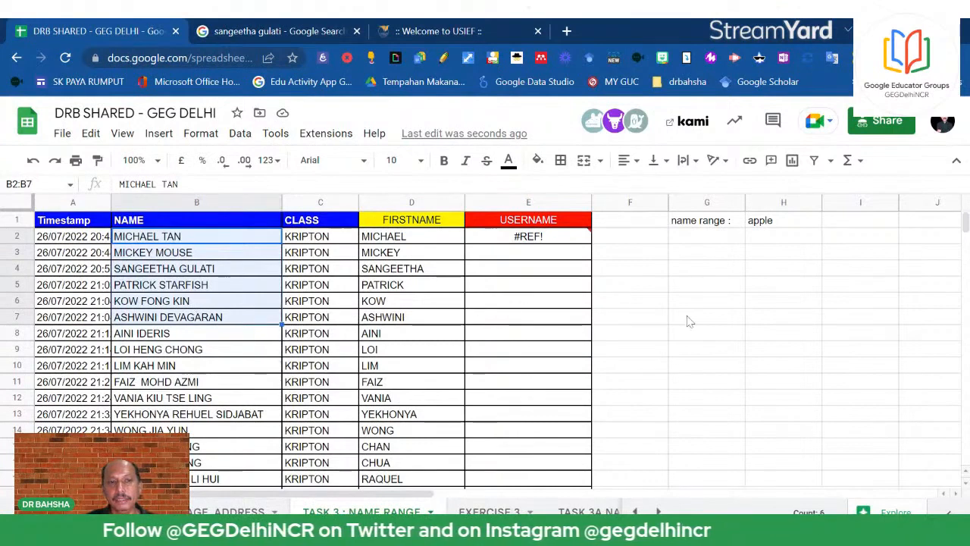
pyautogui.click(489, 511)
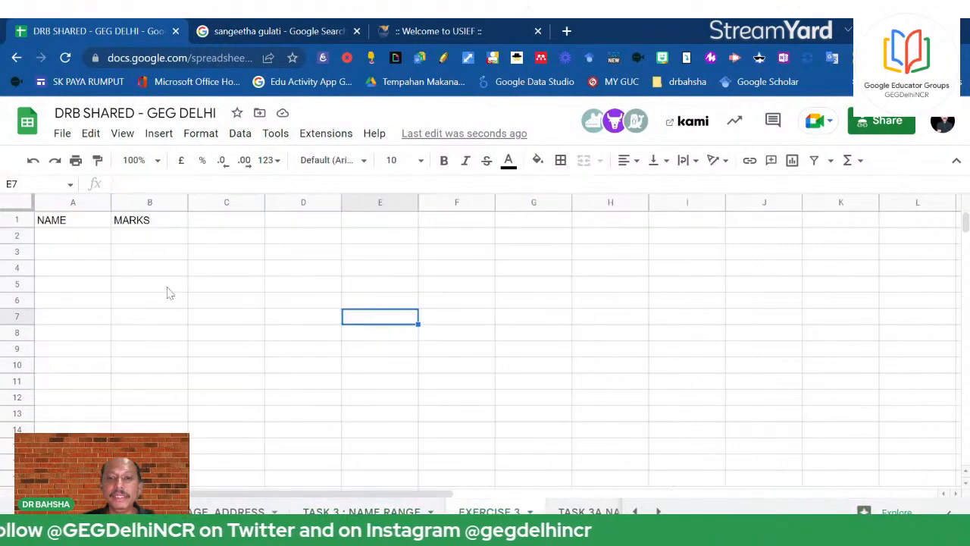
# Enter a formula in A2 referencing 'TASK 3 : NAME RANGE'!B3:B11
pyautogui.click(145, 240)
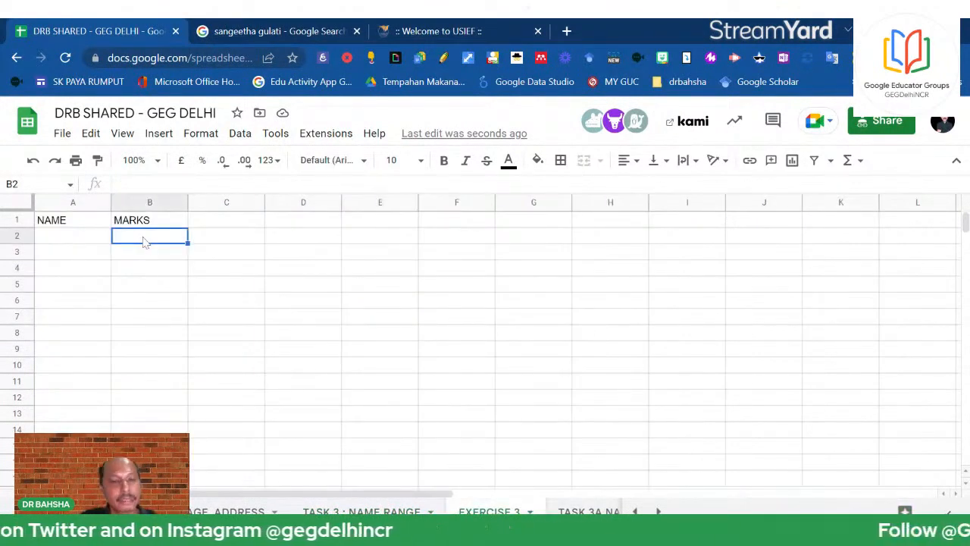
pyautogui.write('{')
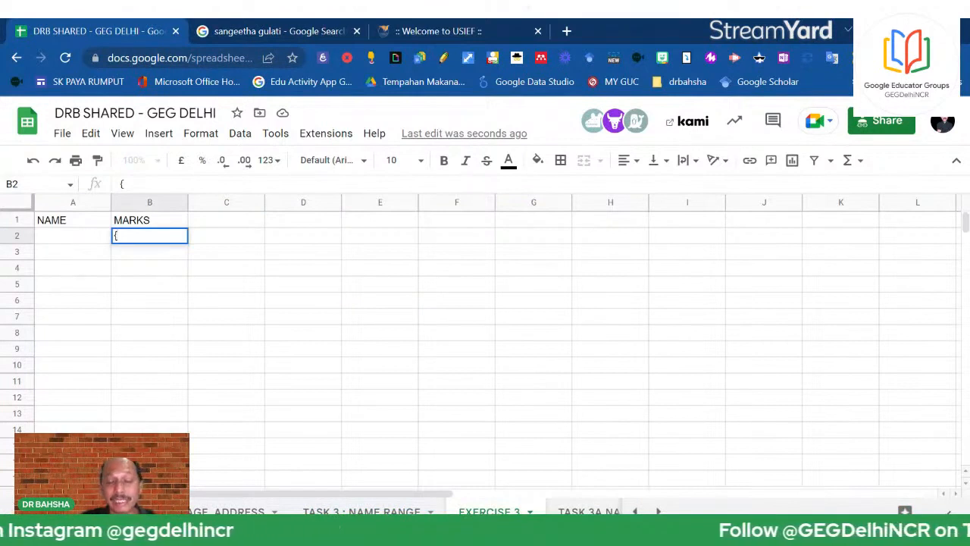
pyautogui.write('=')
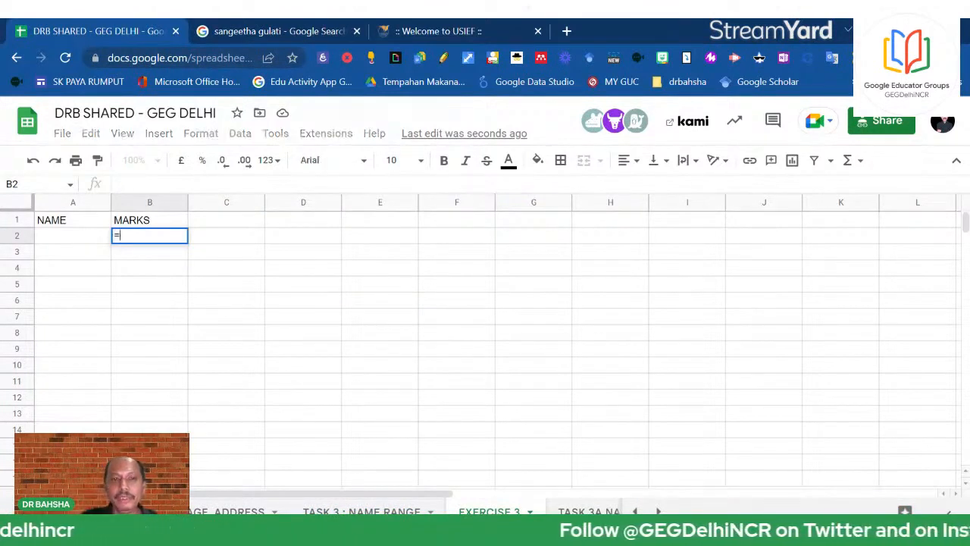
pyautogui.press('Escape')
pyautogui.click(69, 240)
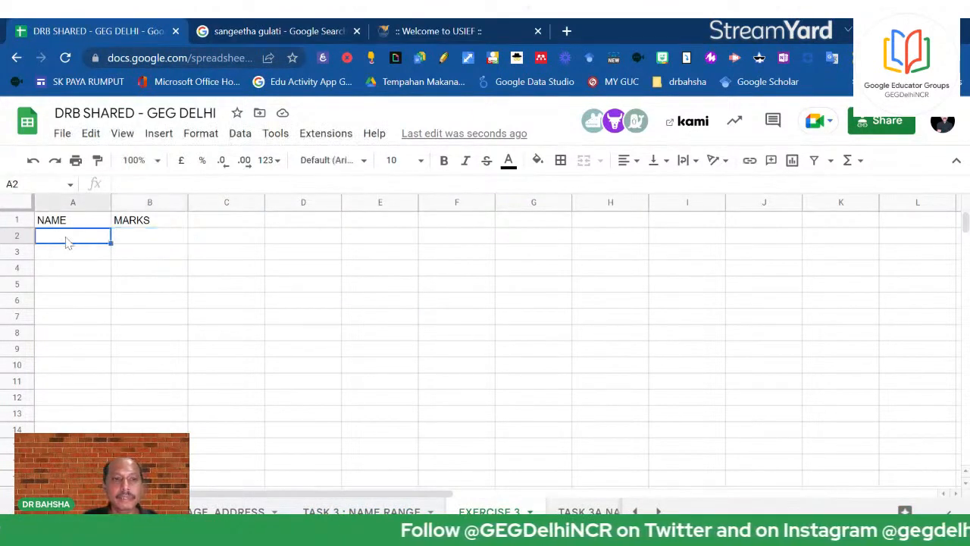
pyautogui.write('={')
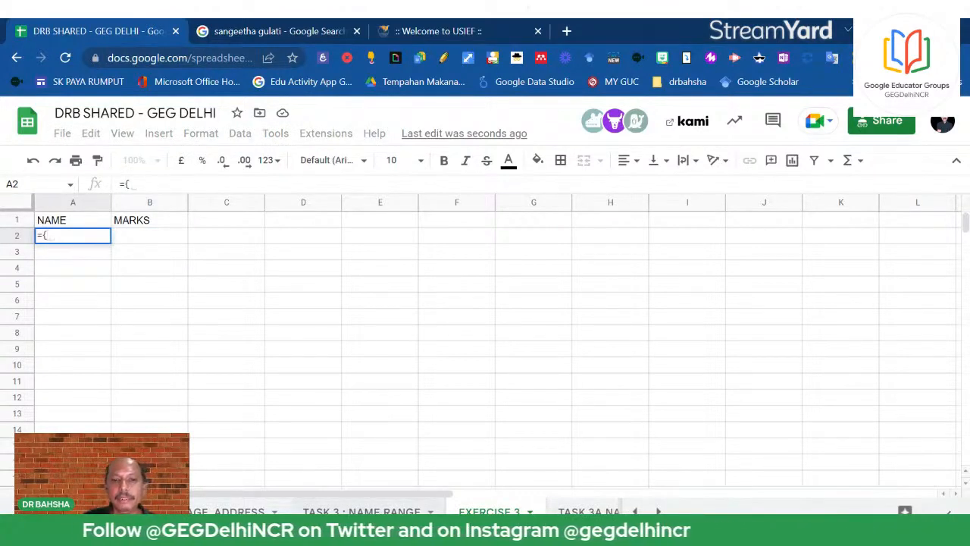
pyautogui.click(362, 512)
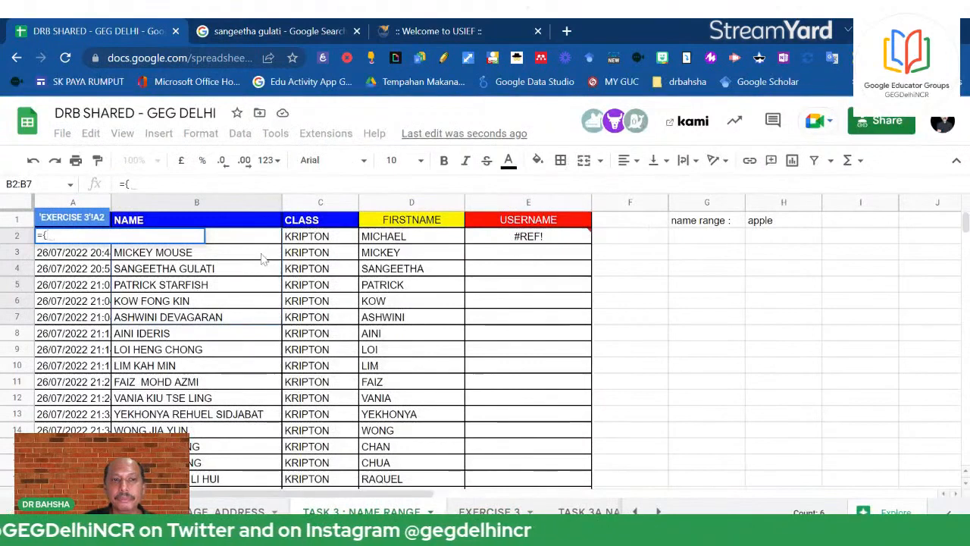
pyautogui.moveTo(262, 256); pyautogui.dragTo(241, 382)
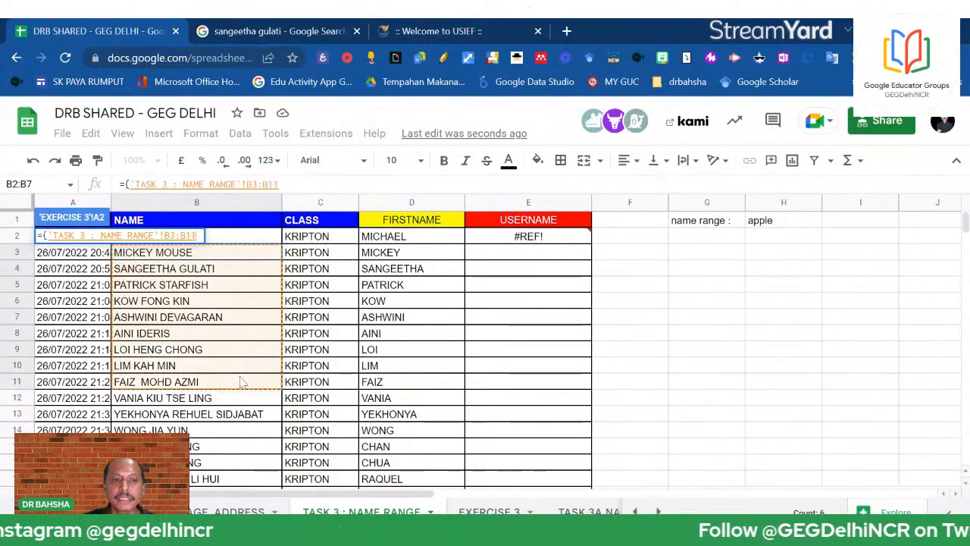
pyautogui.press('Return')
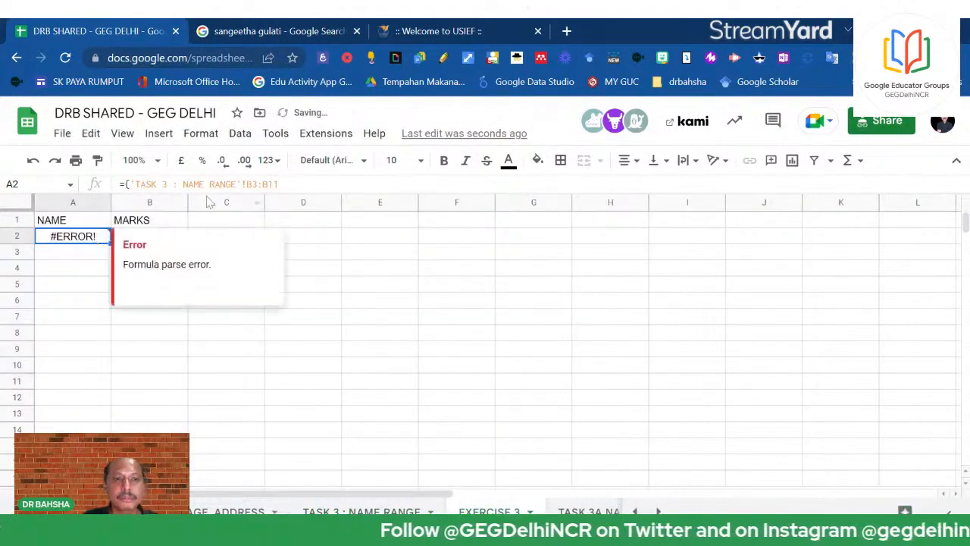
# Fix the brace error in A2's formula so nine names list, and widen column A
pyautogui.click(280, 184)
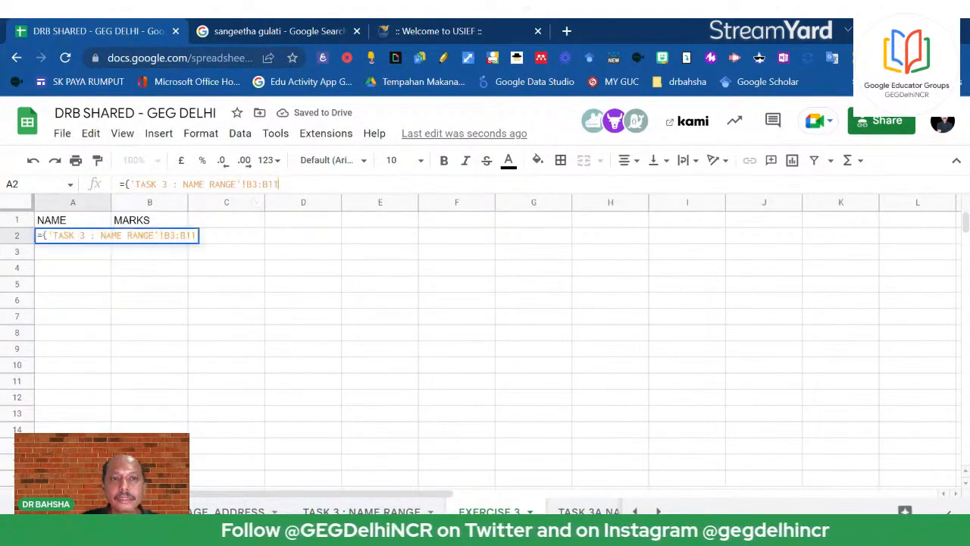
pyautogui.write('}')
pyautogui.press('Return')
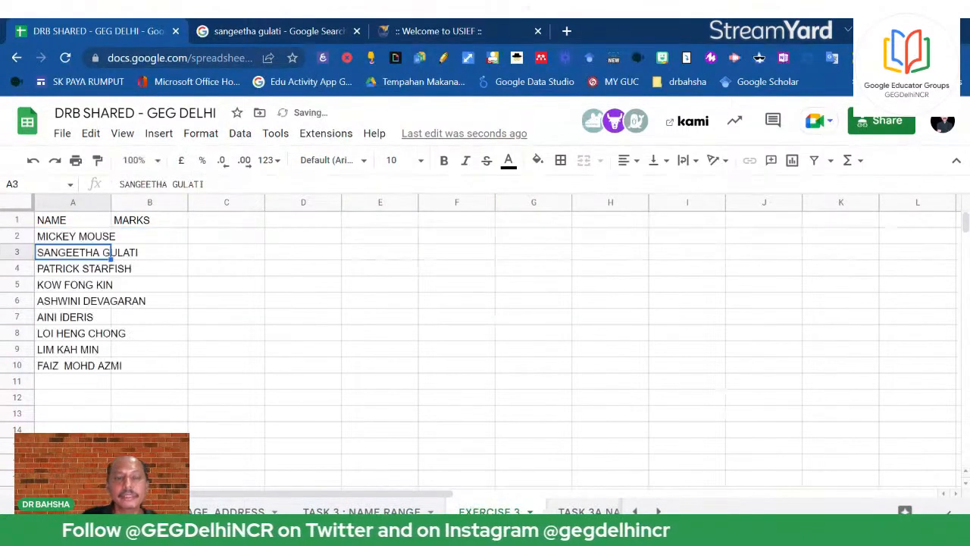
pyautogui.moveTo(114, 195); pyautogui.dragTo(191, 202)
pyautogui.click(159, 236)
pyautogui.click(360, 185)
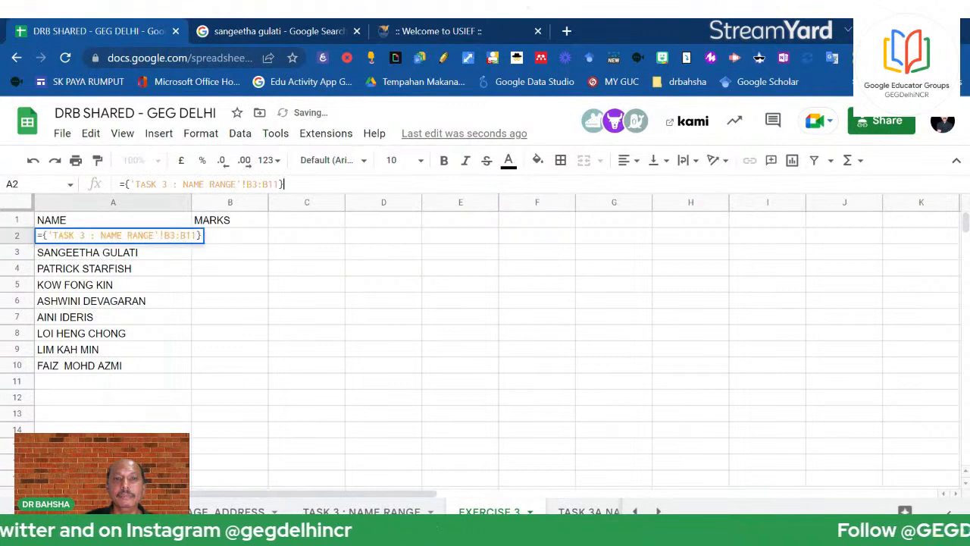
pyautogui.press('BackSpace')
pyautogui.press('Return')
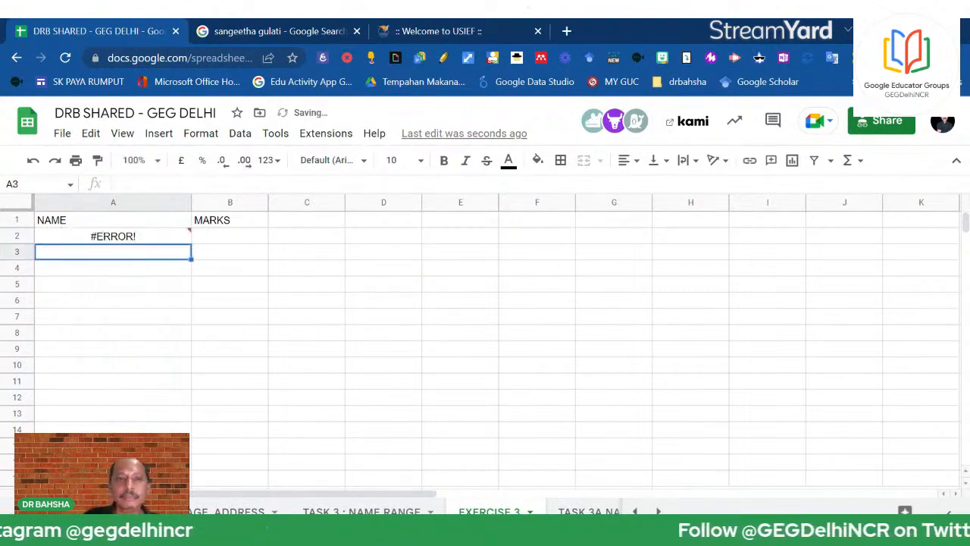
pyautogui.press('Up')
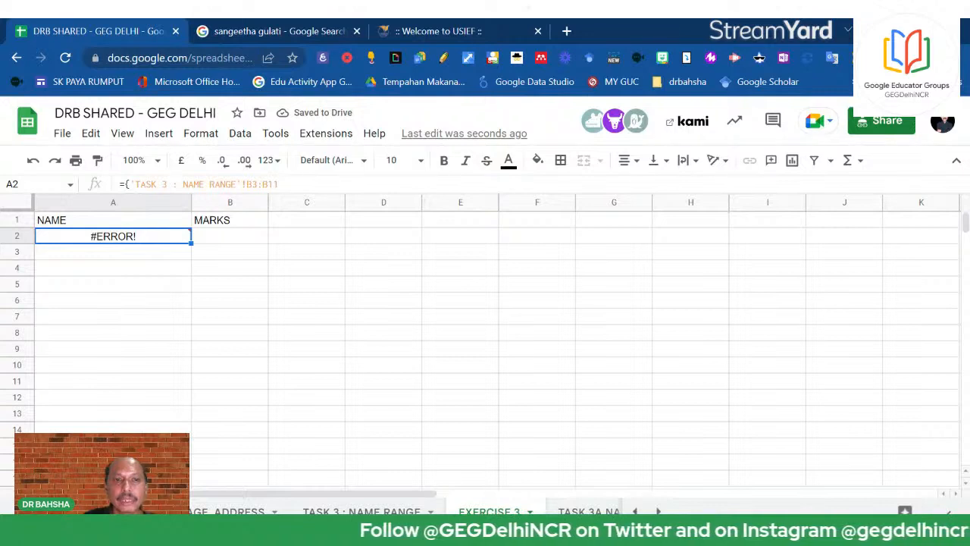
pyautogui.click(280, 184)
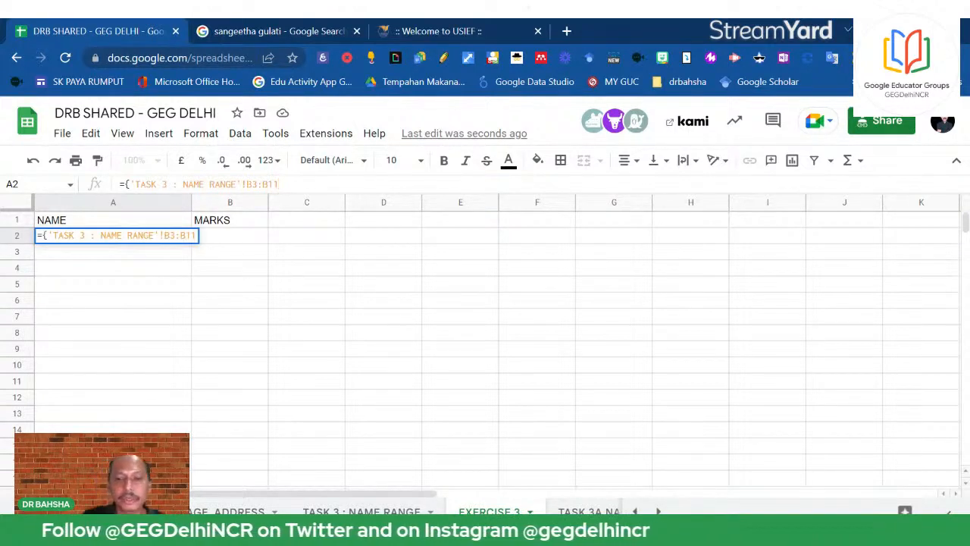
pyautogui.press('BackSpace')
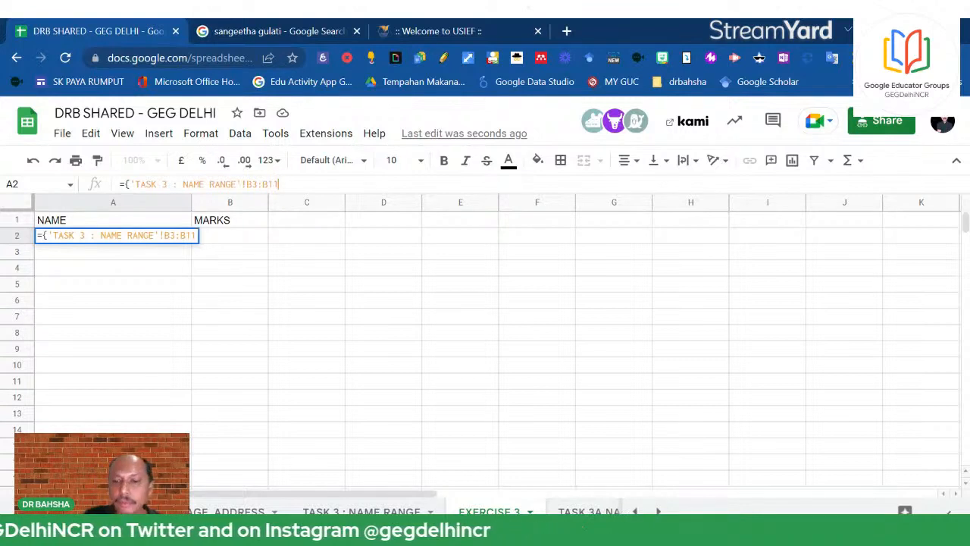
pyautogui.press('Return')
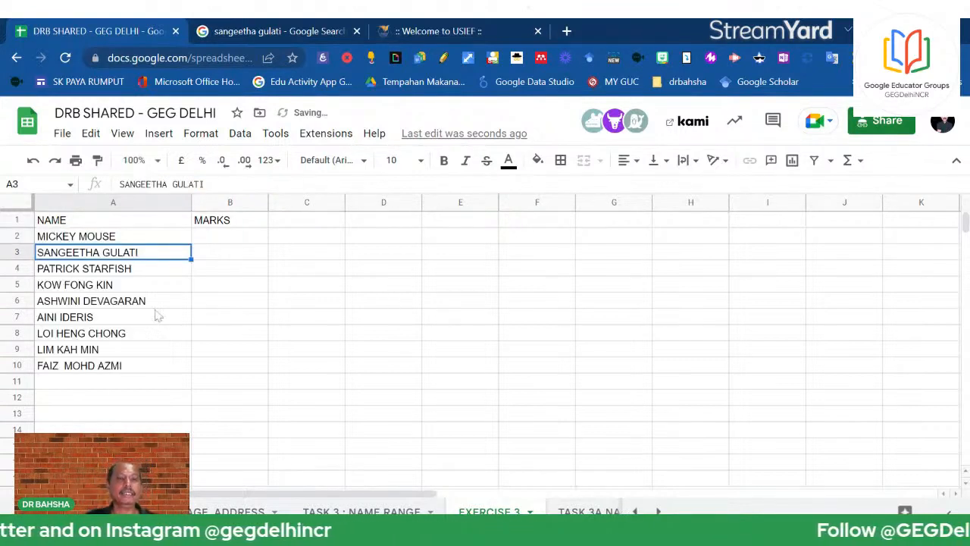
# Fill B2:B10 with marks 78 to 86 using a series from 78 and 79
pyautogui.click(229, 243)
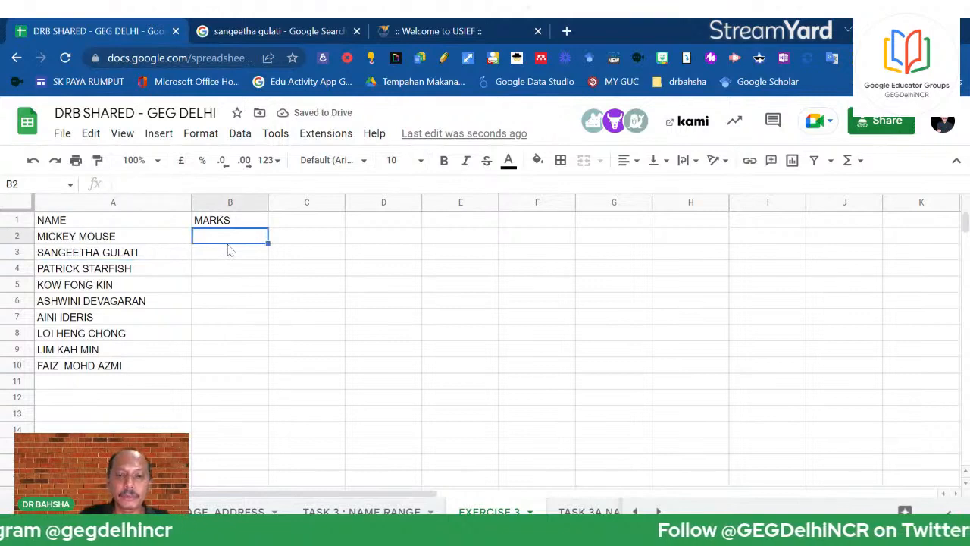
pyautogui.write('78')
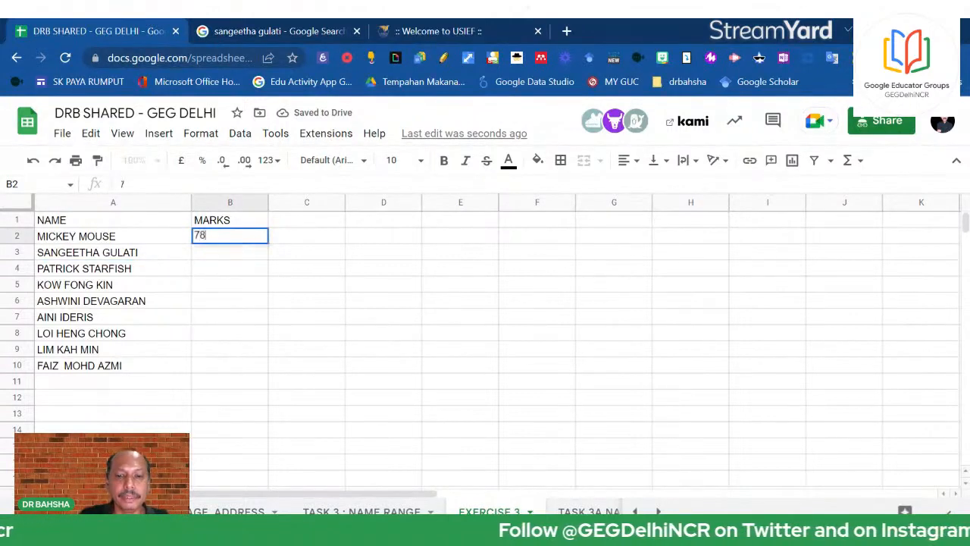
pyautogui.press('Return')
pyautogui.write('79')
pyautogui.press('Return')
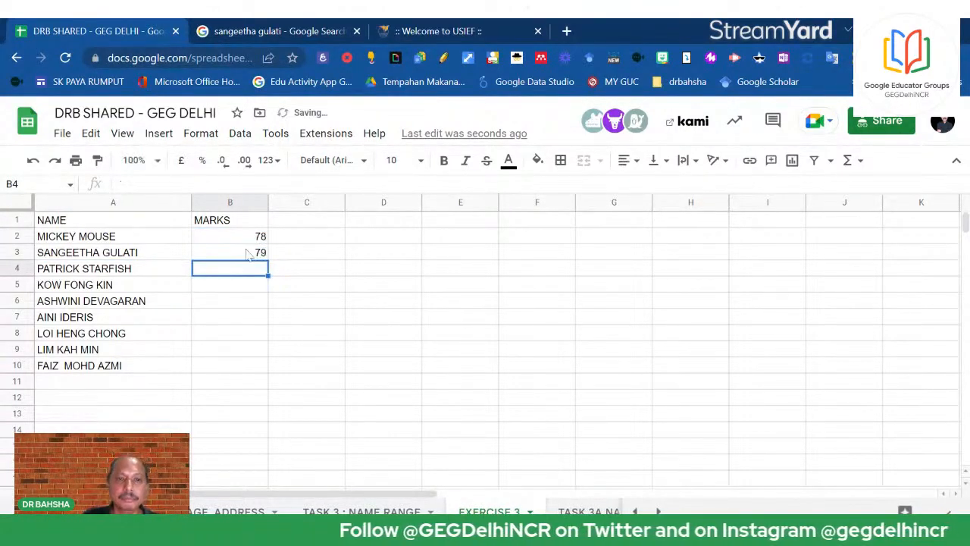
pyautogui.moveTo(242, 238); pyautogui.dragTo(260, 371)
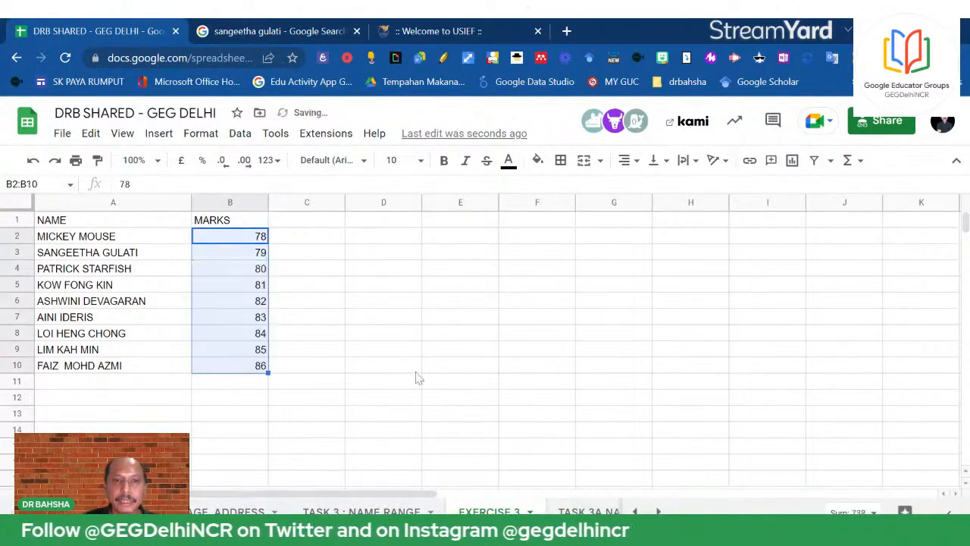
pyautogui.click(407, 354)
# Centre-align the marks in the MARKS column
pyautogui.moveTo(246, 238); pyautogui.dragTo(243, 381)
pyautogui.click(629, 160)
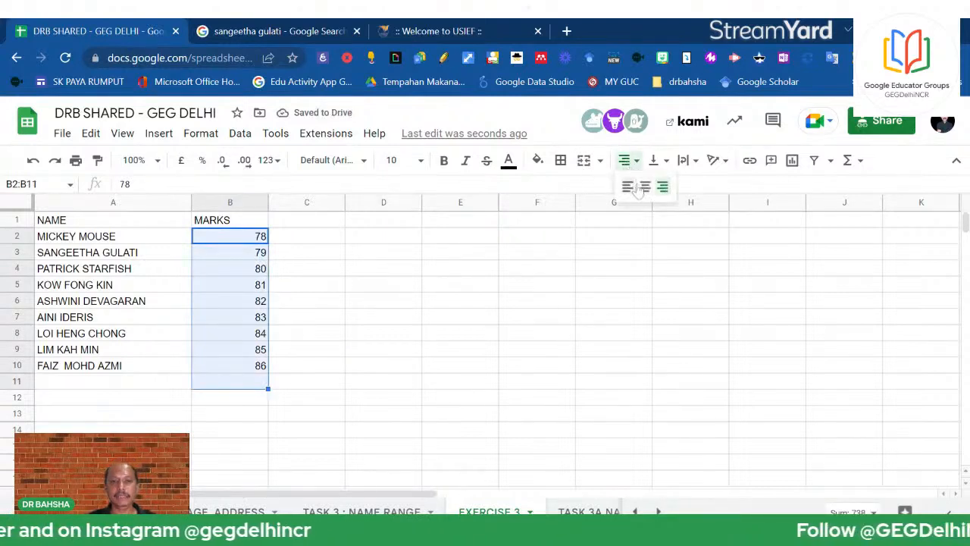
pyautogui.click(650, 193)
pyautogui.click(560, 271)
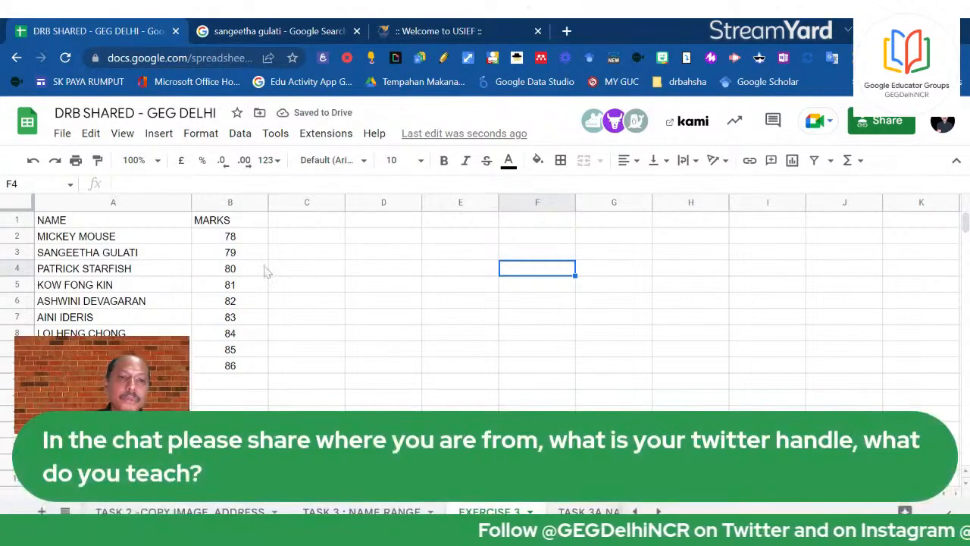
# Total the marks with =SUM(B2:B10) in B11, giving 738
pyautogui.click(236, 385)
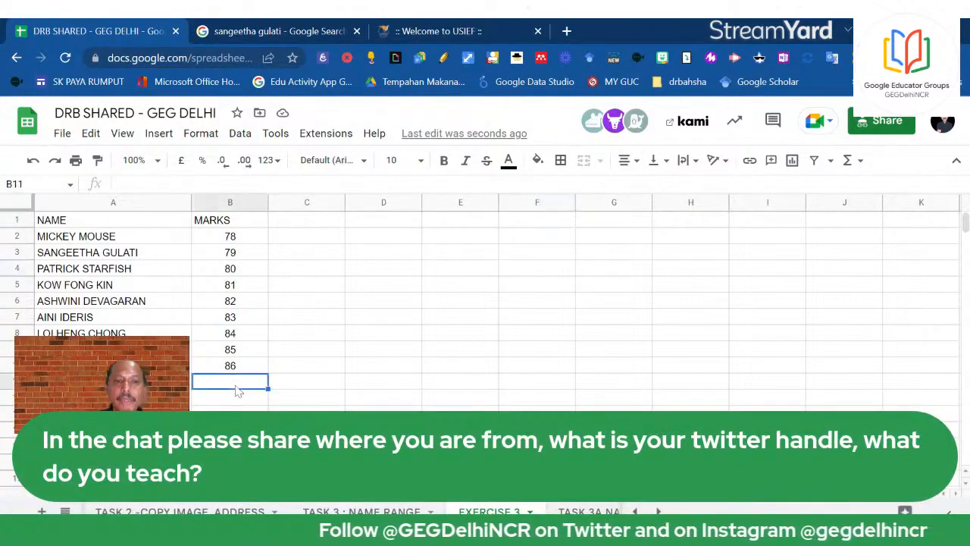
pyautogui.write('=')
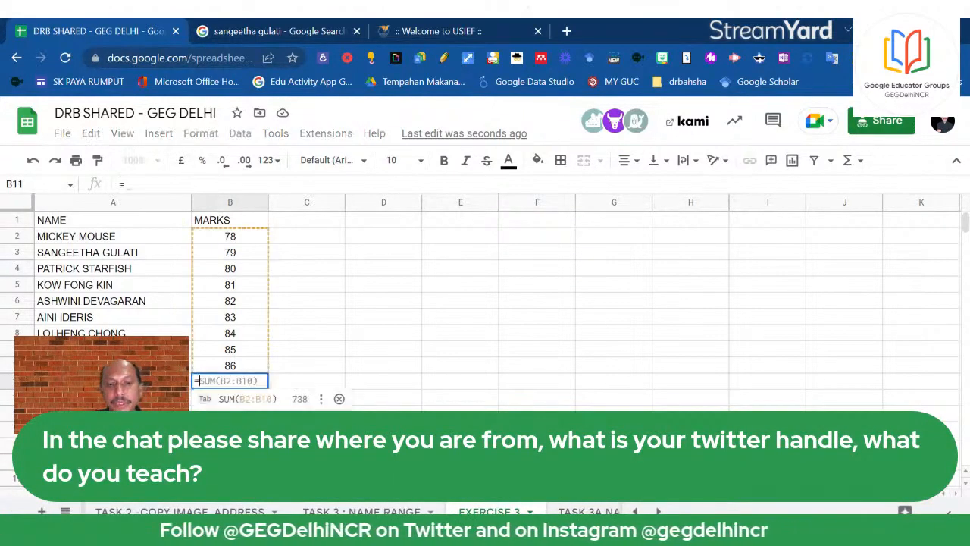
pyautogui.write('SUM(')
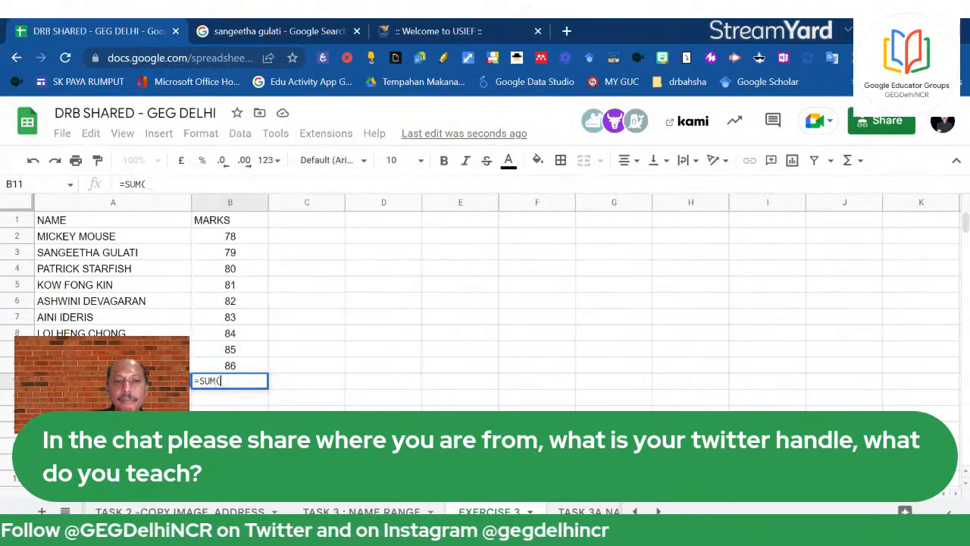
pyautogui.moveTo(255, 240); pyautogui.dragTo(253, 364)
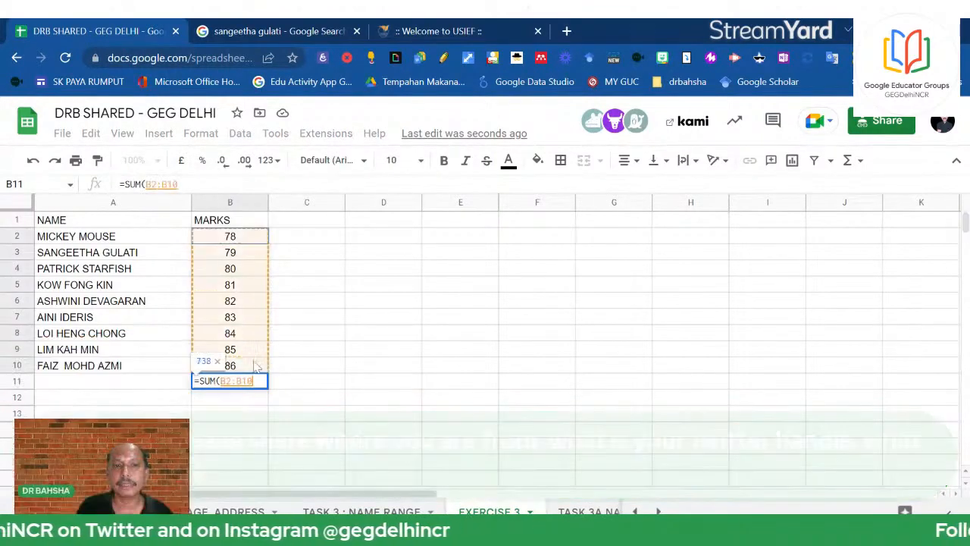
pyautogui.press('Return')
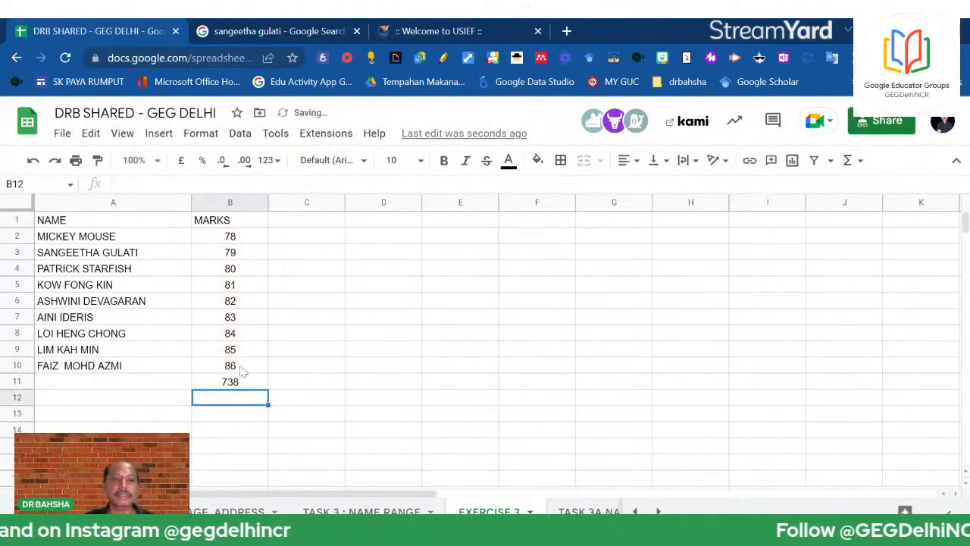
pyautogui.press('Up')
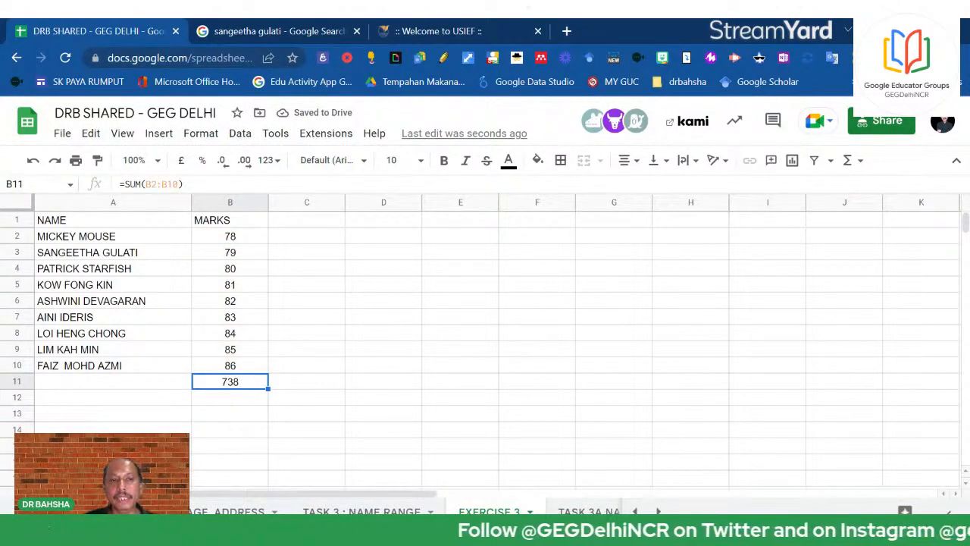
pyautogui.moveTo(120, 183); pyautogui.dragTo(180, 183)
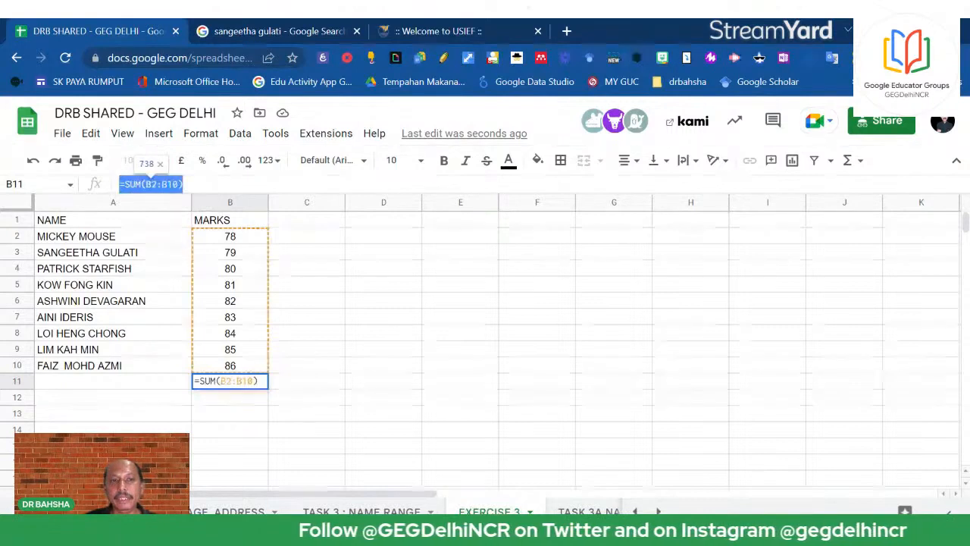
# Show the formula =SUM(B2:B10) as plain text in F2
pyautogui.click(521, 241)
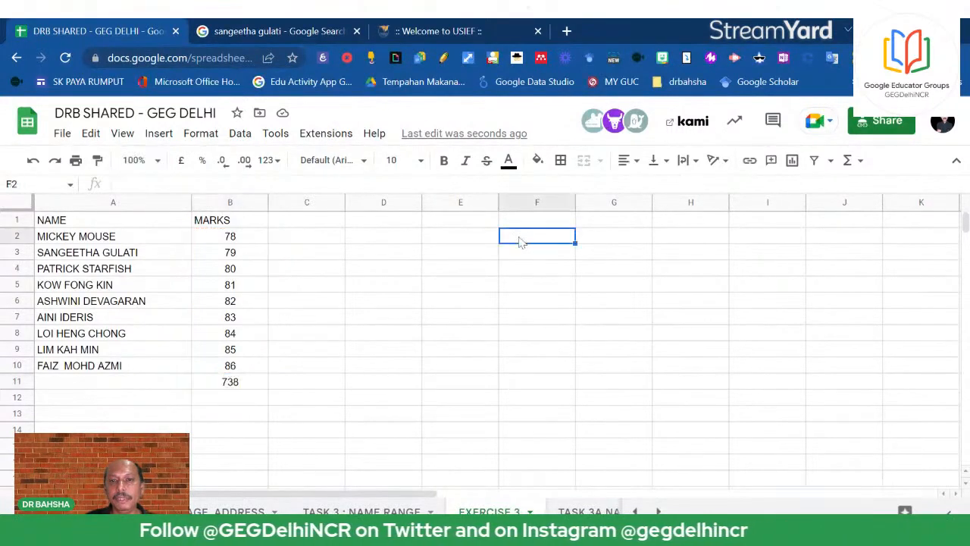
pyautogui.rightClick(521, 241)
pyautogui.moveTo(594, 258)
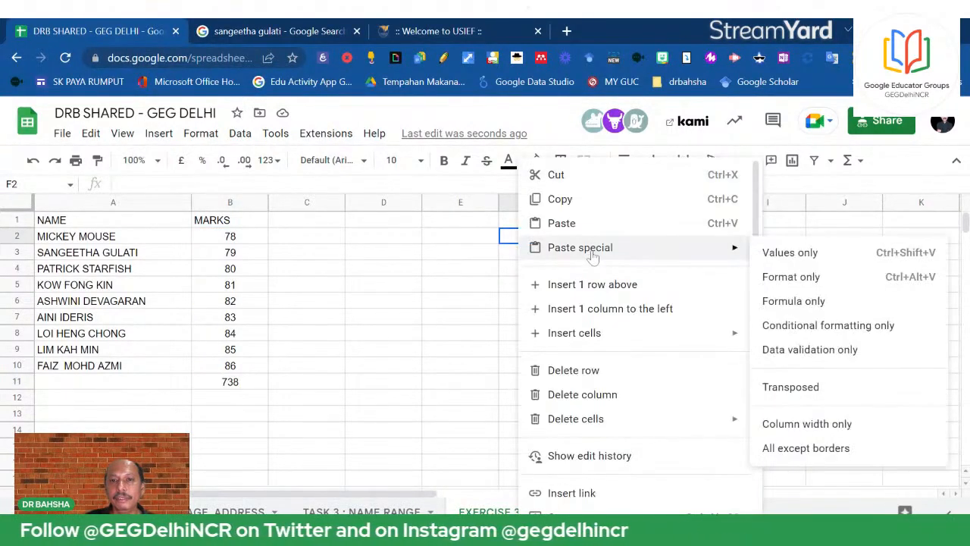
pyautogui.click(805, 253)
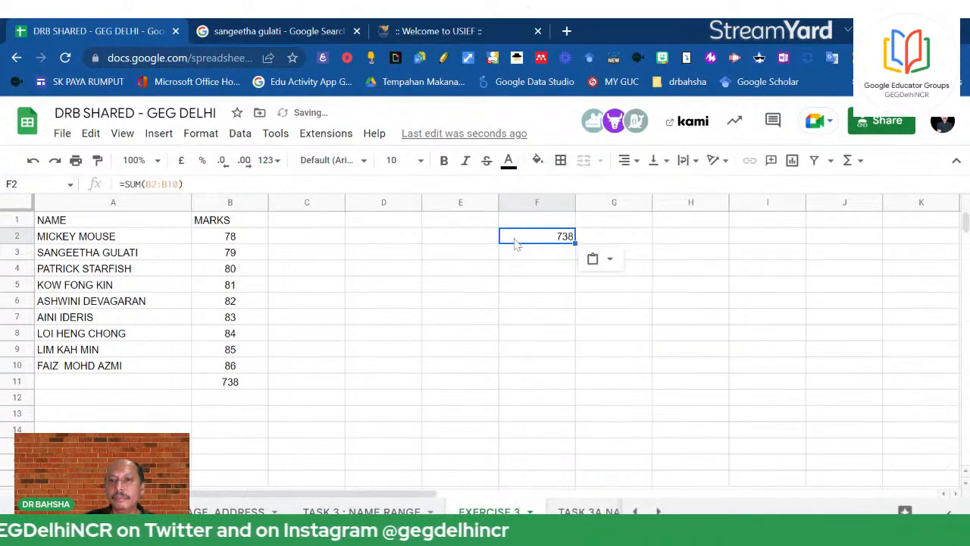
pyautogui.click(121, 184)
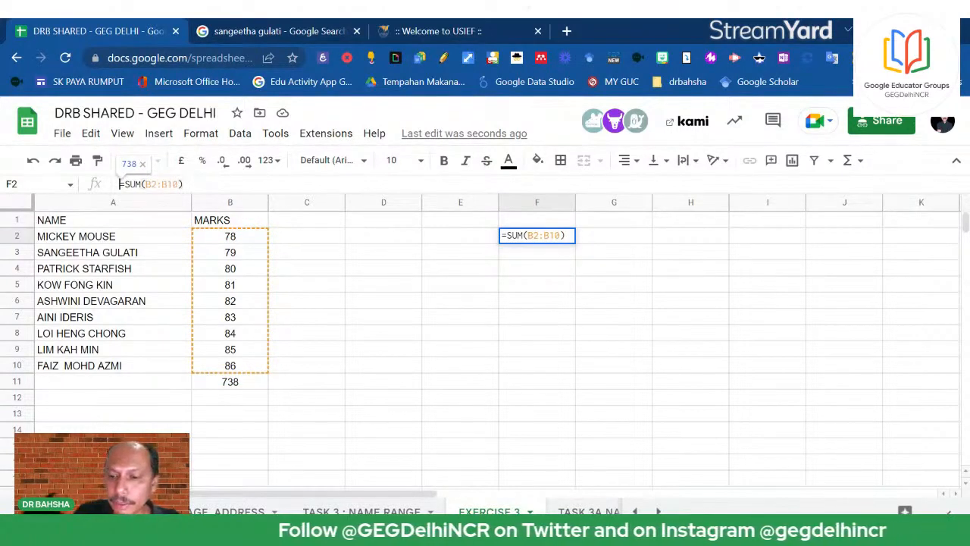
pyautogui.press('Return')
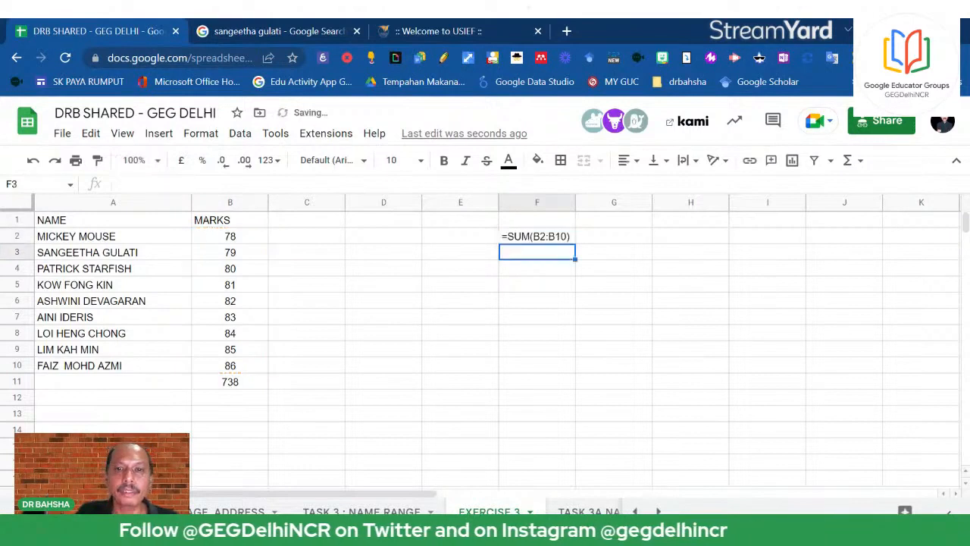
pyautogui.click(471, 276)
# Give the 738 total in B11 a yellow fill
pyautogui.click(207, 386)
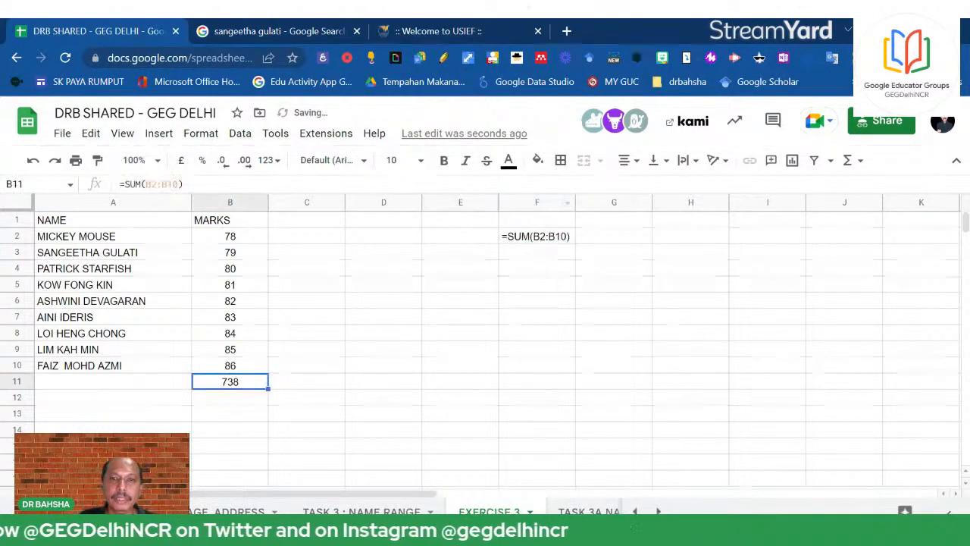
pyautogui.click(537, 159)
pyautogui.click(589, 227)
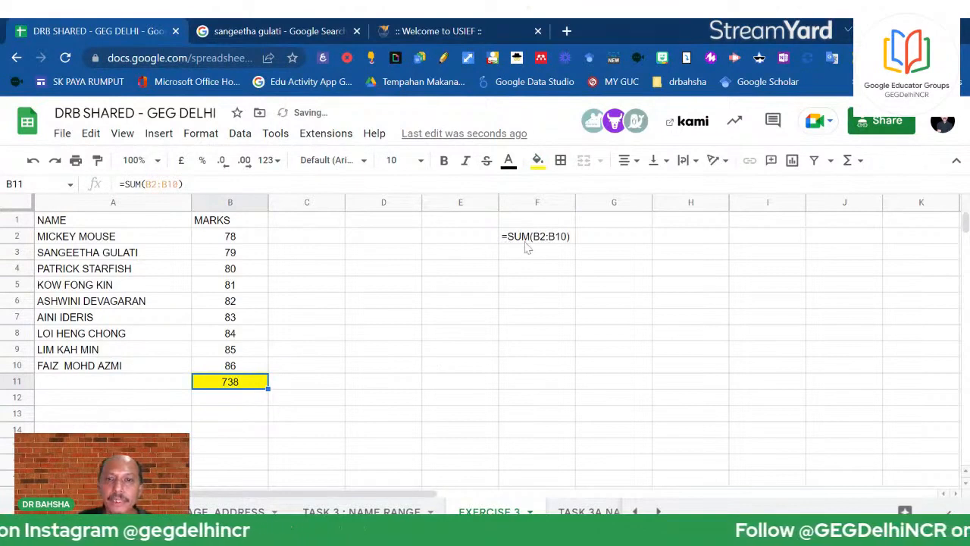
# Point out the marks in B2:B10, the B11 total and the SUM text in F2
pyautogui.click(258, 241)
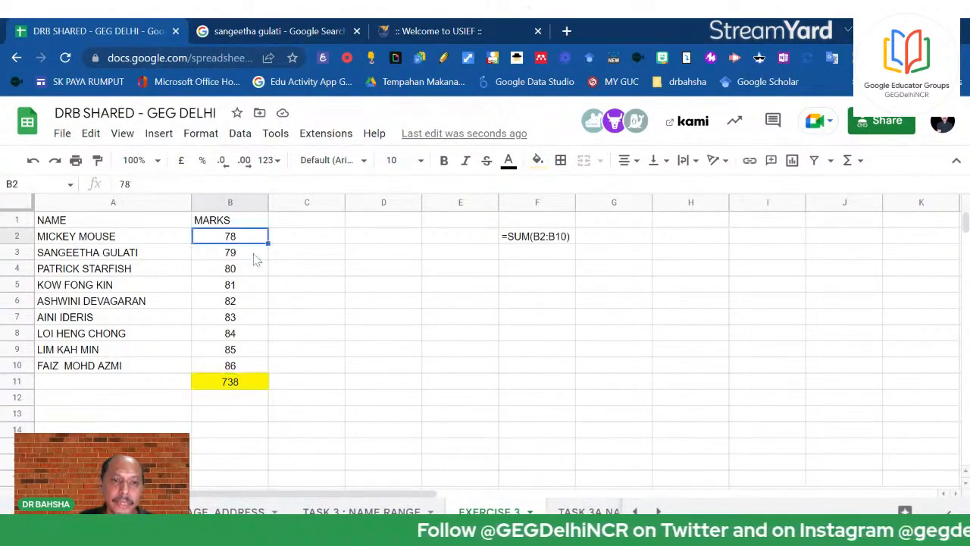
pyautogui.click(256, 259)
pyautogui.click(247, 274)
pyautogui.moveTo(244, 241); pyautogui.dragTo(237, 368)
pyautogui.click(240, 385)
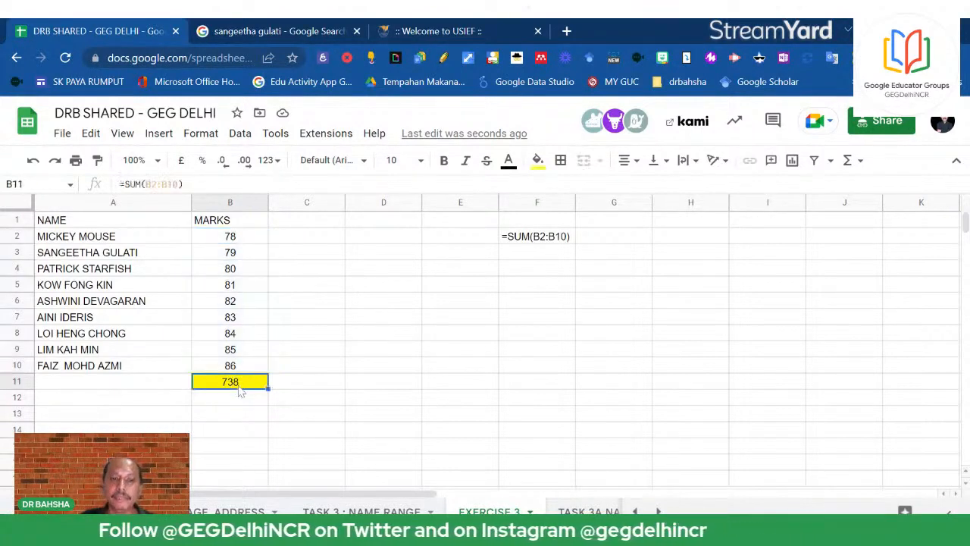
pyautogui.click(615, 287)
pyautogui.click(541, 238)
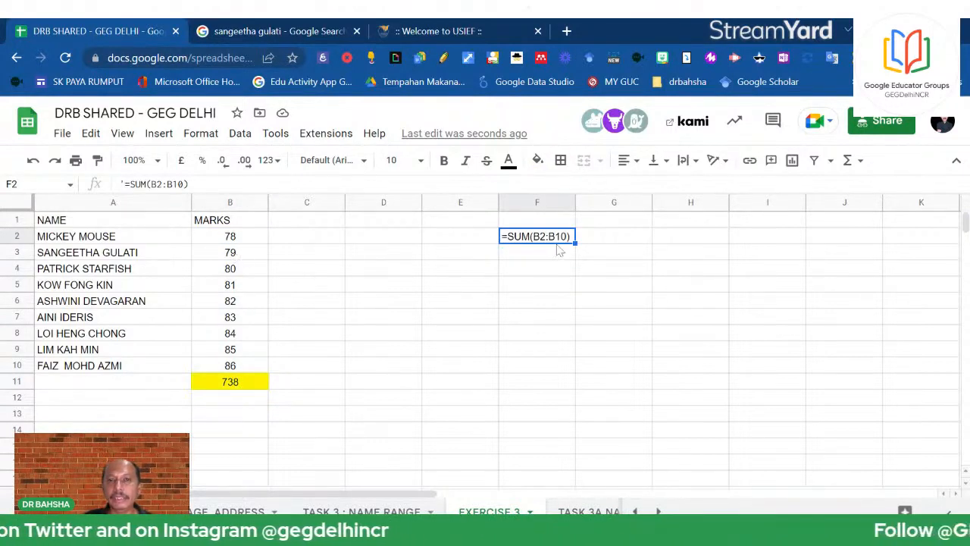
# Select the marks range B2:B10
pyautogui.click(245, 244)
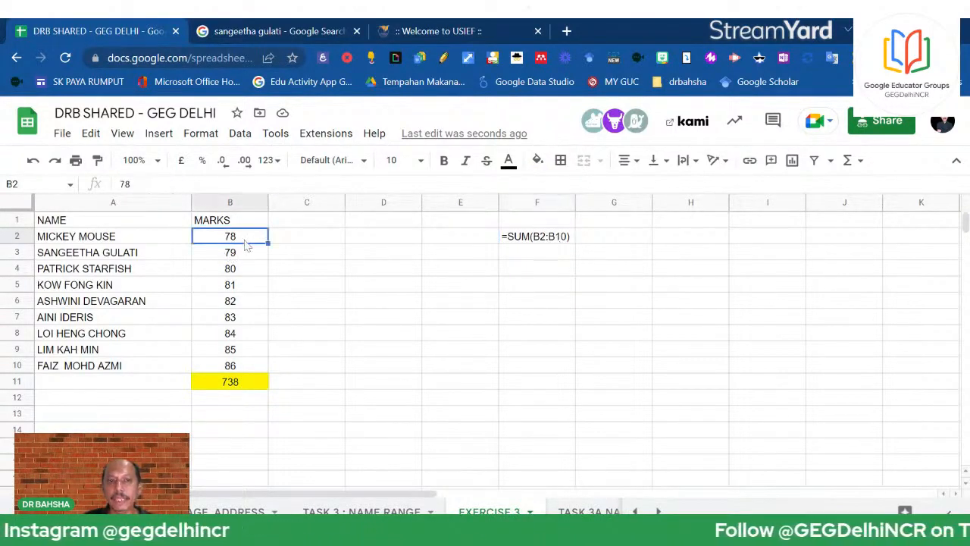
pyautogui.click(242, 369)
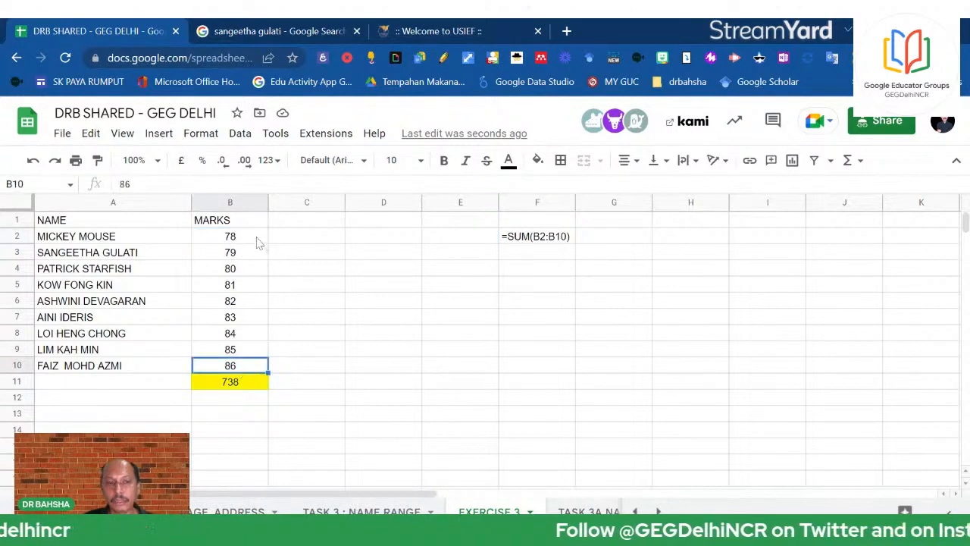
pyautogui.click(244, 239)
pyautogui.click(243, 370)
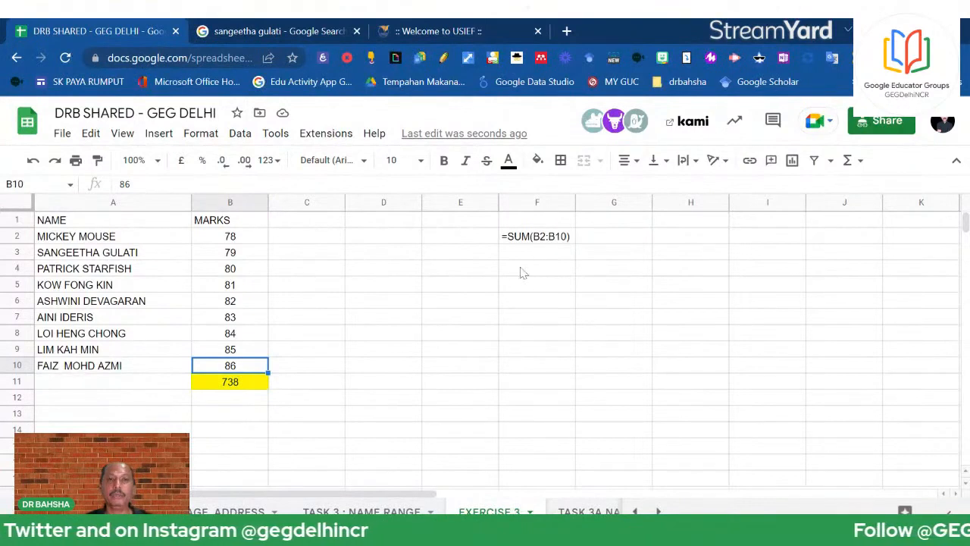
pyautogui.click(456, 308)
pyautogui.moveTo(248, 241); pyautogui.dragTo(243, 369)
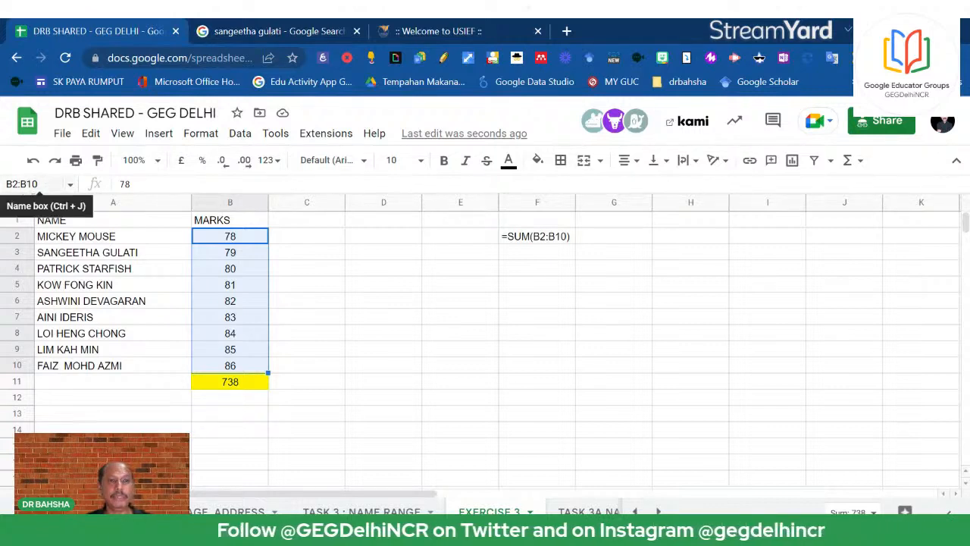
# Replace B2:B10 in the Name box with CARROT to create the named range
pyautogui.click(31, 184)
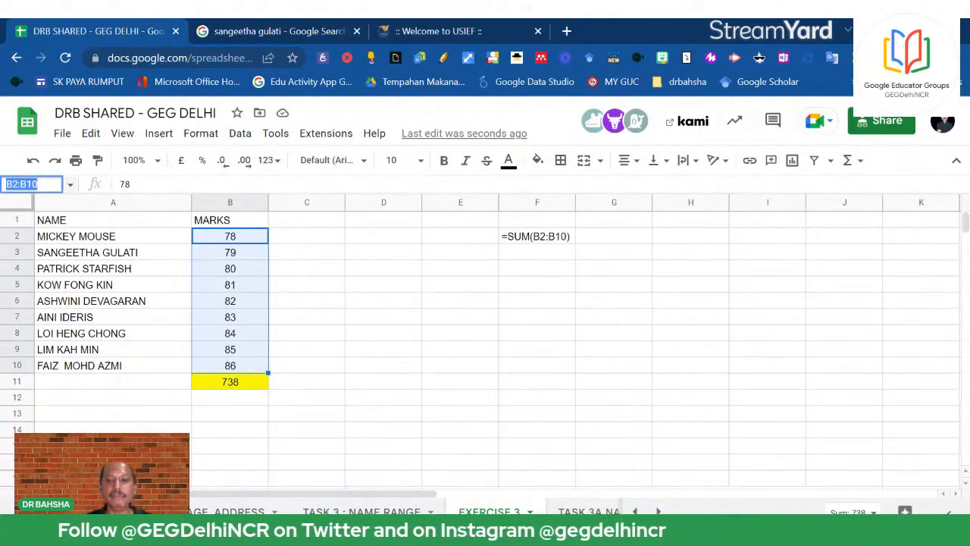
pyautogui.press('BackSpace')
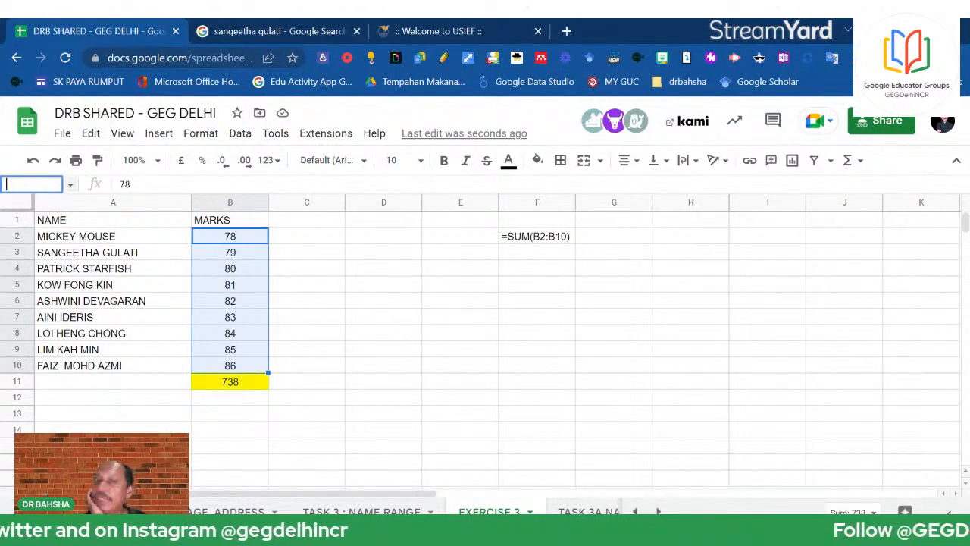
pyautogui.write('CARROT')
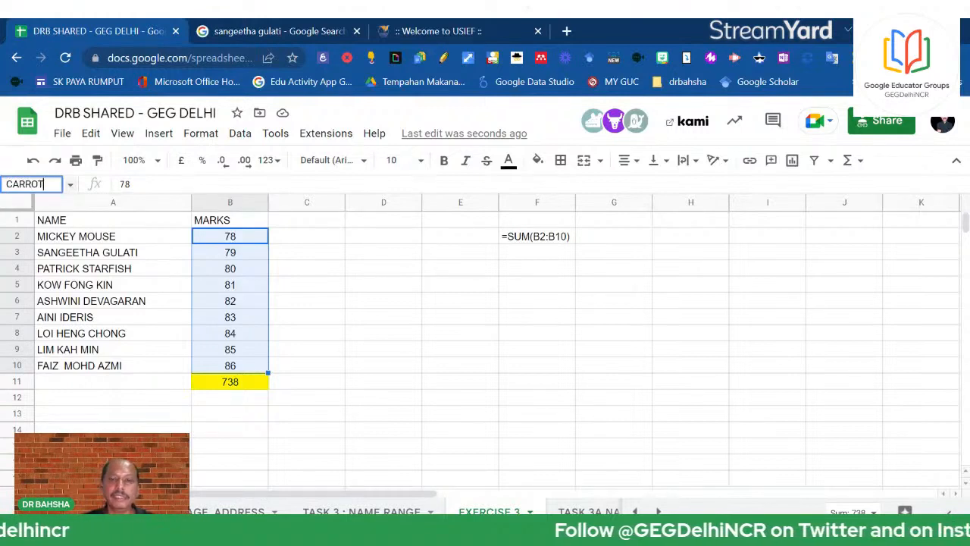
pyautogui.press('Return')
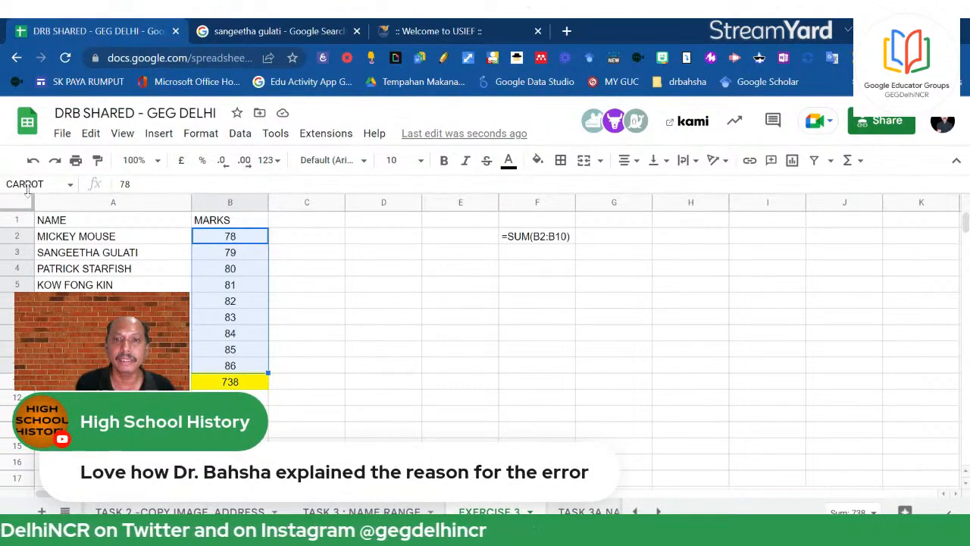
# Enter =SUM(CARROT) in F3, returning 738
pyautogui.click(521, 257)
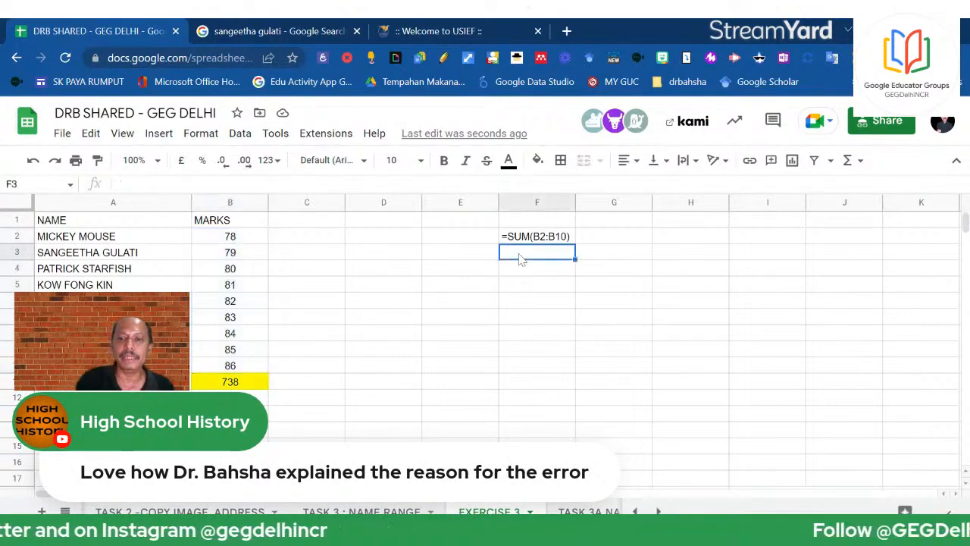
pyautogui.write('=SUM')
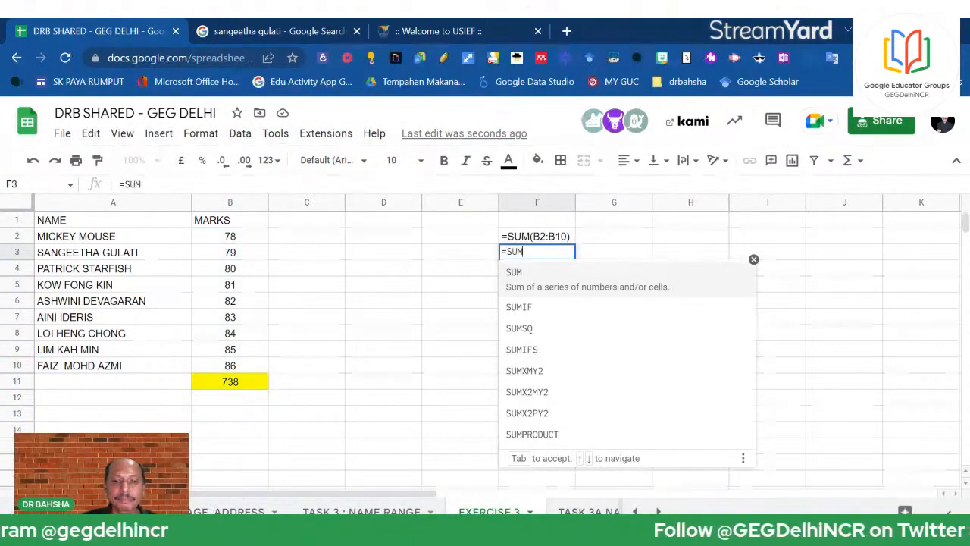
pyautogui.write('(')
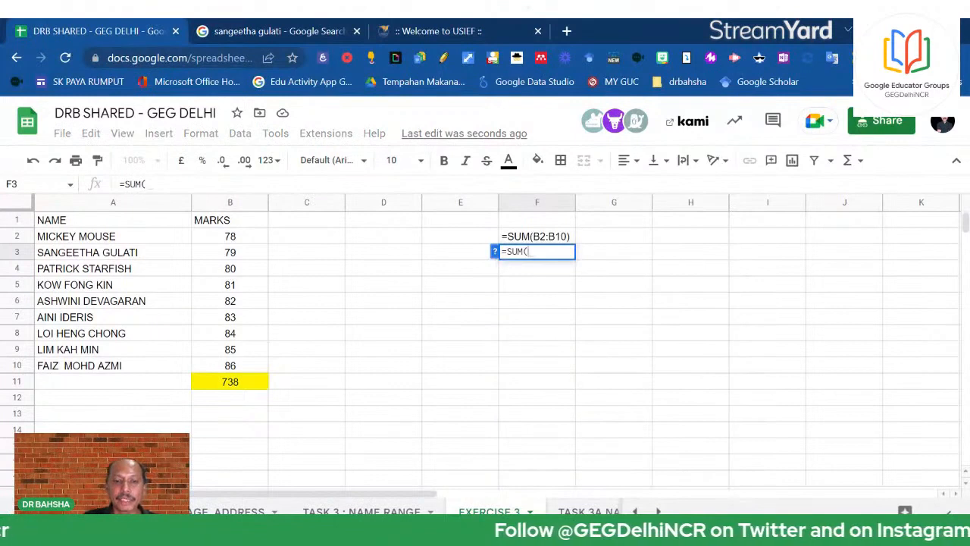
pyautogui.write('CA')
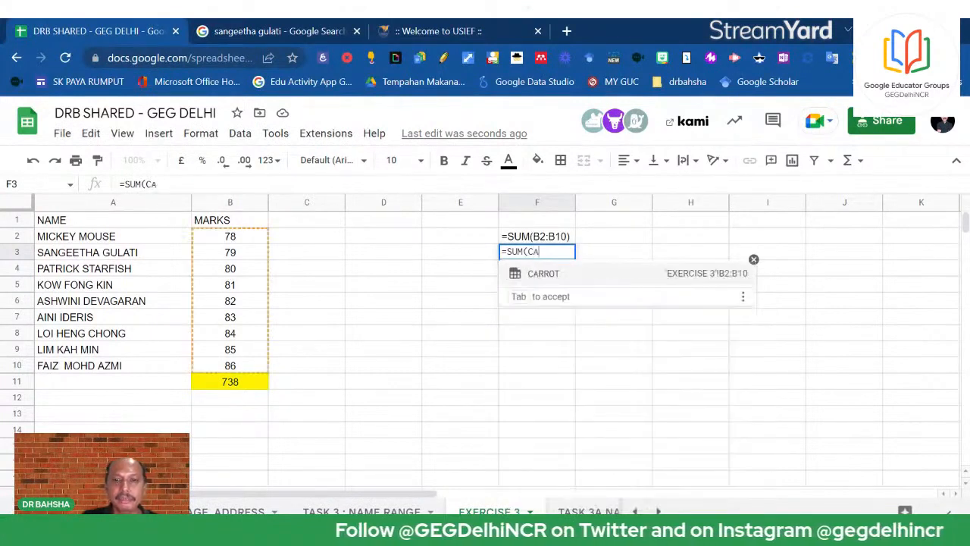
pyautogui.click(597, 285)
pyautogui.press('Return')
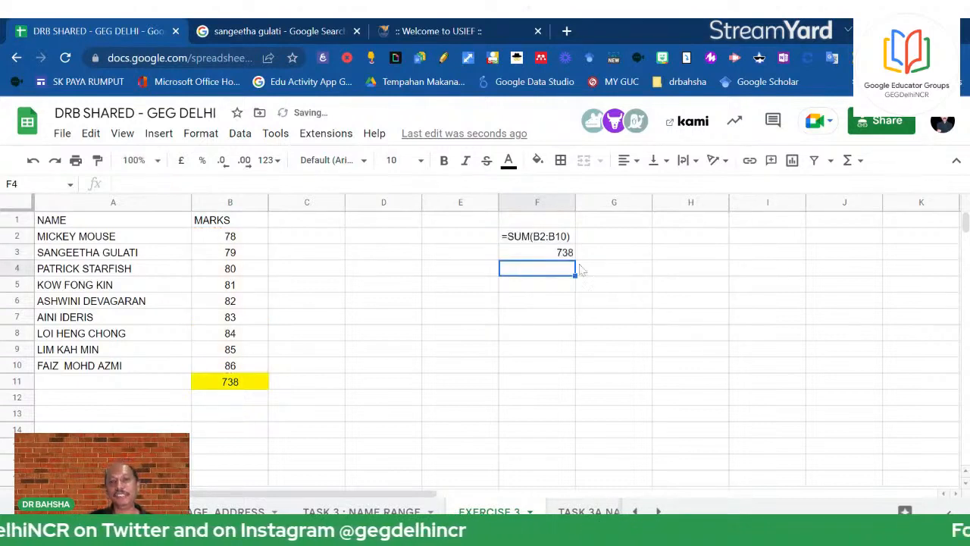
# Inspect F3's SUM(CARROT) formula without changing it, then select the empty columns C to E
pyautogui.click(552, 262)
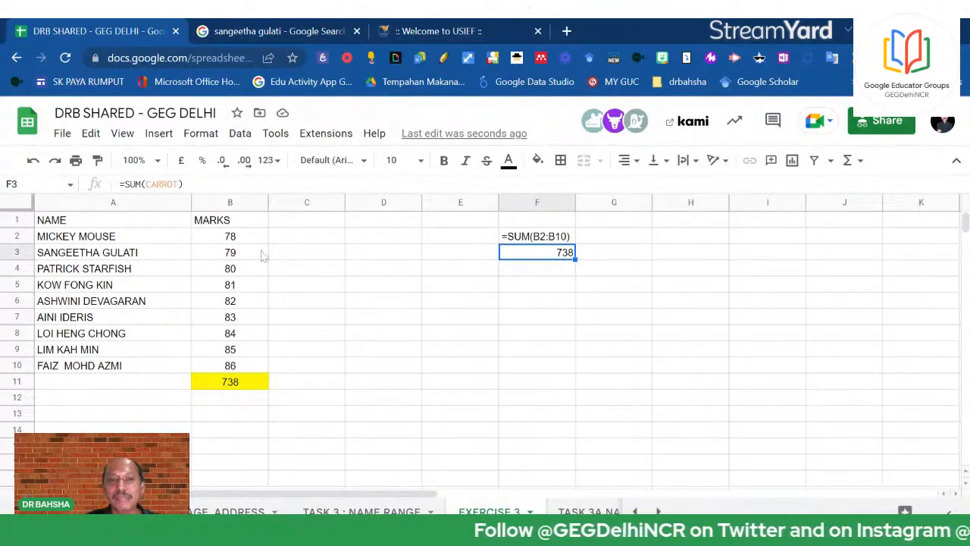
pyautogui.moveTo(126, 184); pyautogui.dragTo(264, 279)
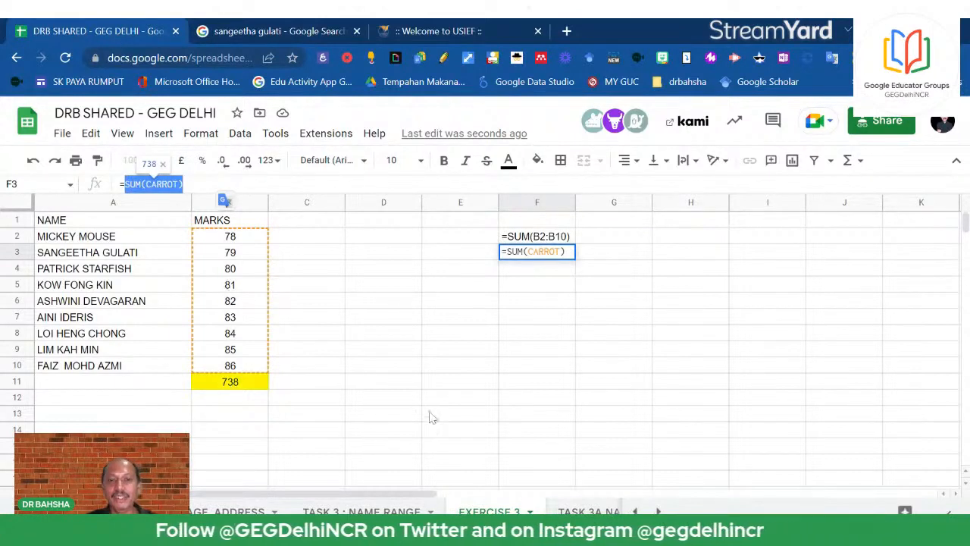
pyautogui.click(516, 382)
pyautogui.press('Escape')
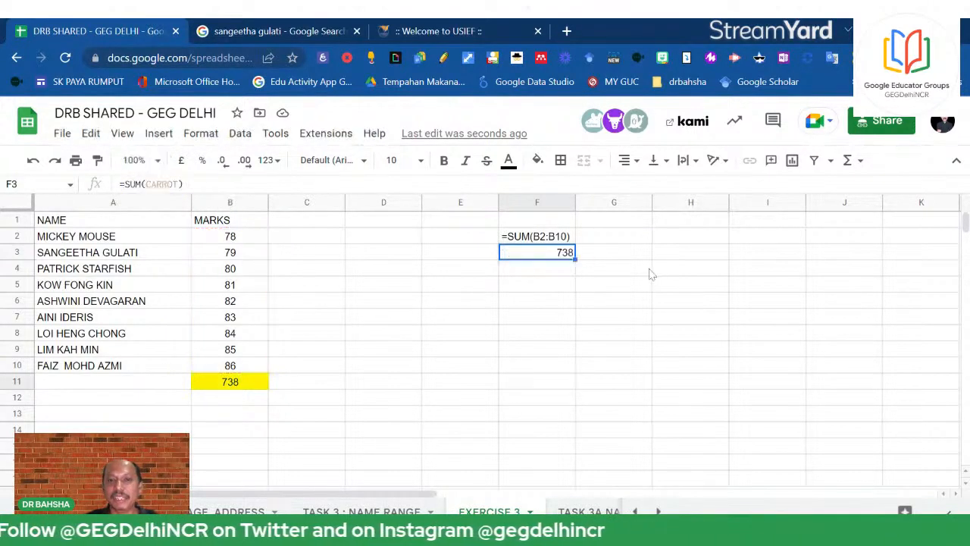
pyautogui.click(649, 270)
pyautogui.moveTo(434, 202); pyautogui.dragTo(333, 202)
# Delete empty columns C to E and remove the apostrophe so C2's SUM calculates
pyautogui.rightClick(361, 222)
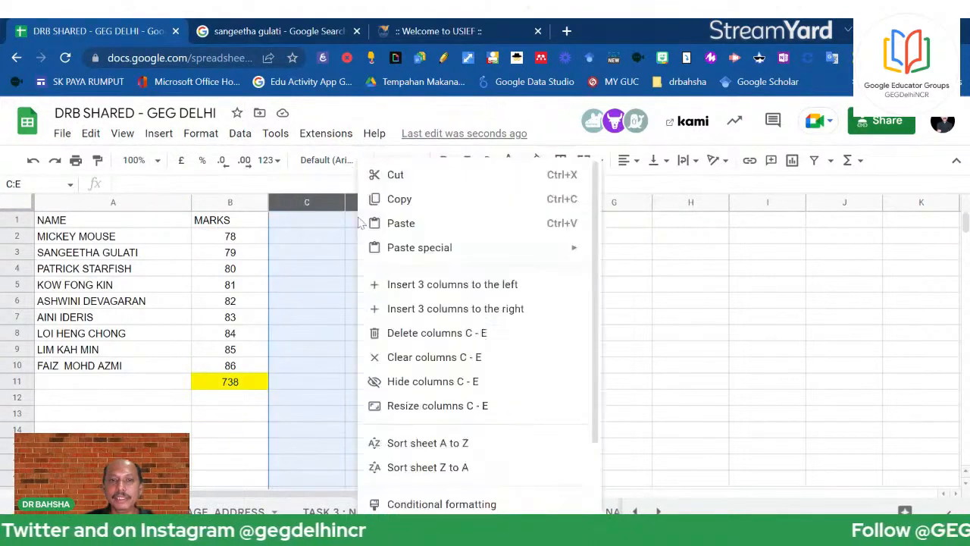
pyautogui.click(411, 336)
pyautogui.click(312, 238)
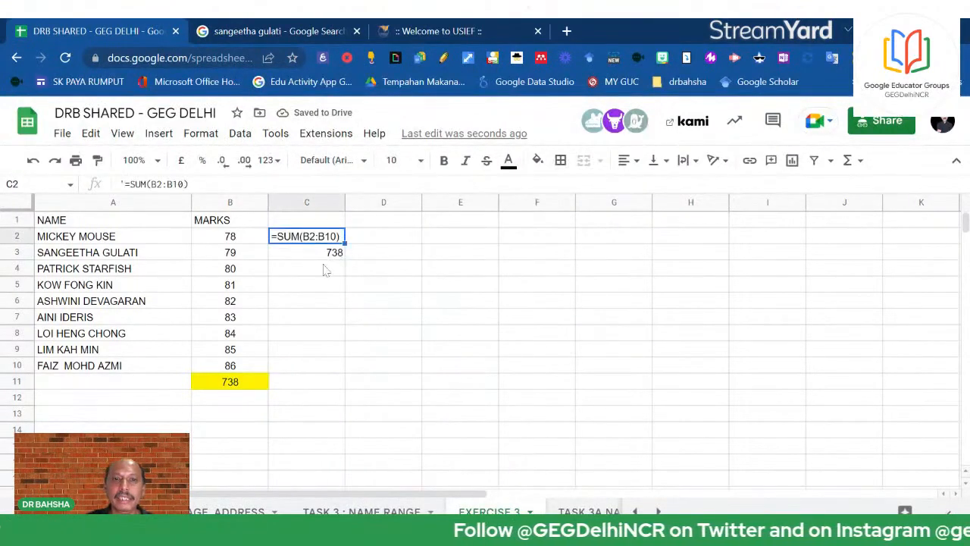
pyautogui.click(124, 183)
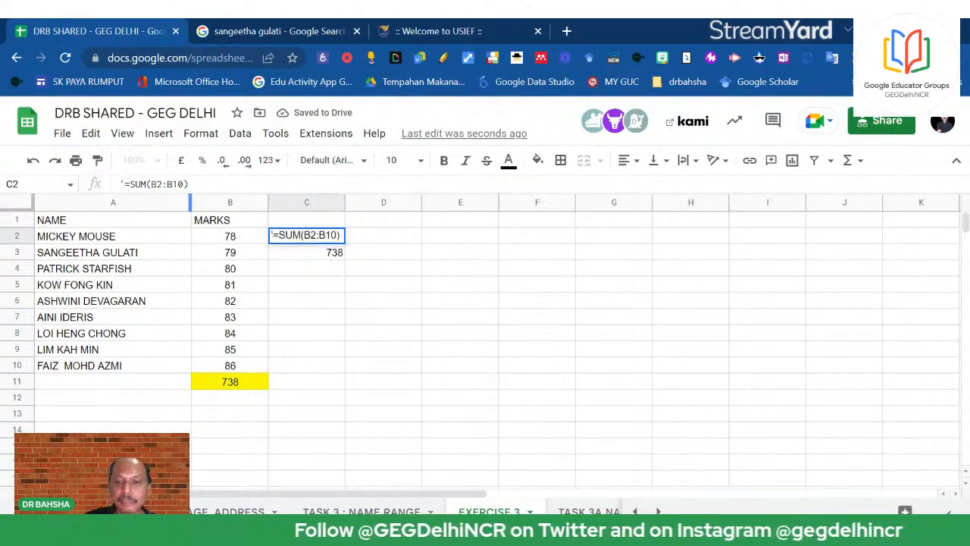
pyautogui.press('Delete')
pyautogui.press('Return')
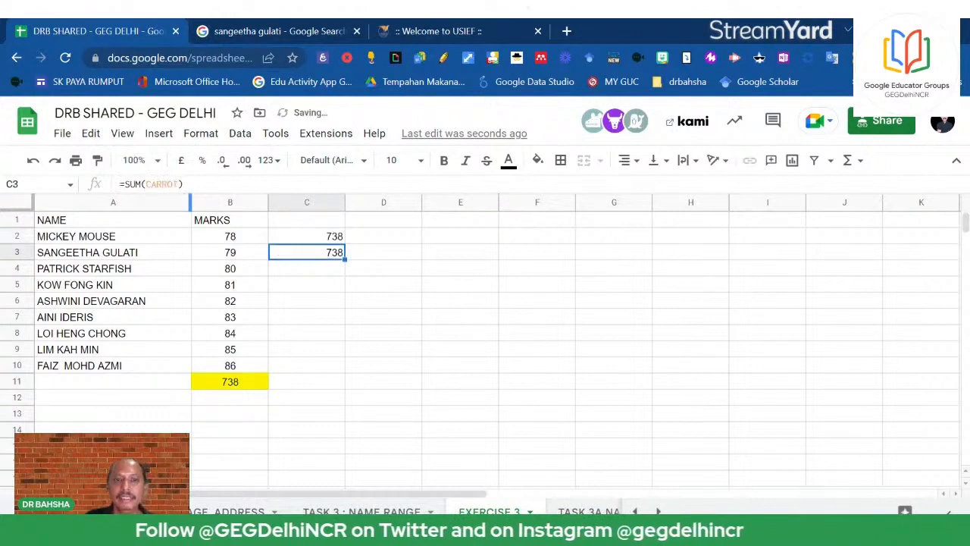
pyautogui.click(330, 235)
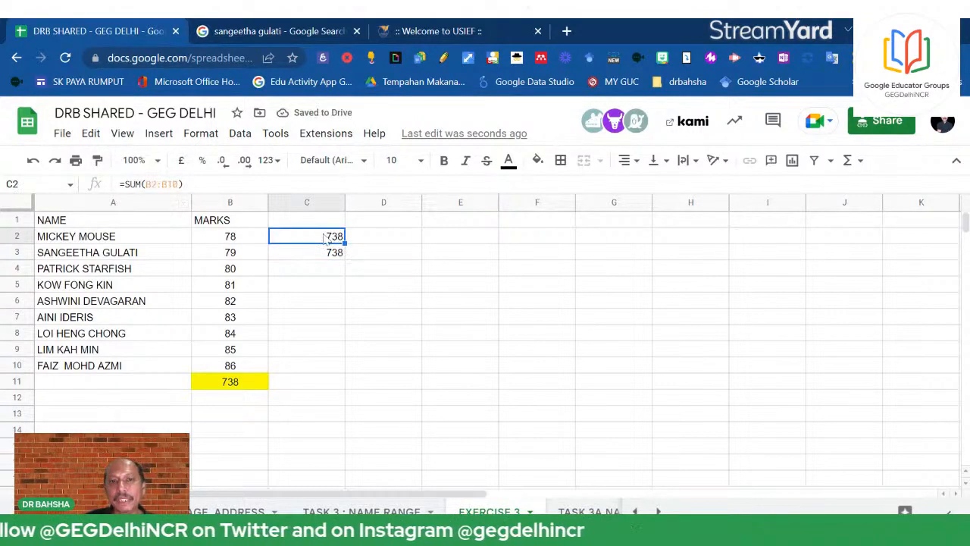
# Copy C2's SUM formula into F2, where it becomes =SUM(E2:E10) returning 0
pyautogui.rightClick(324, 239)
pyautogui.click(335, 199)
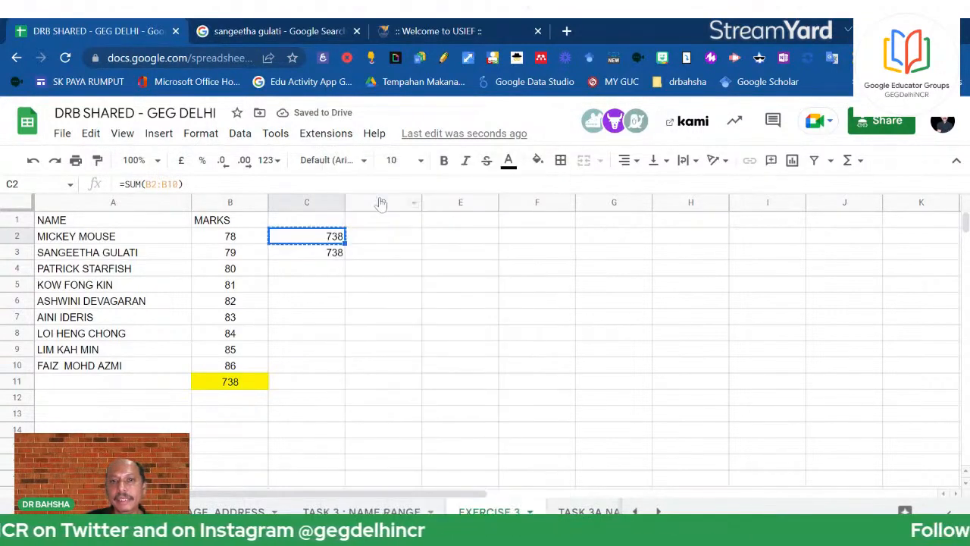
pyautogui.click(536, 240)
pyautogui.rightClick(536, 241)
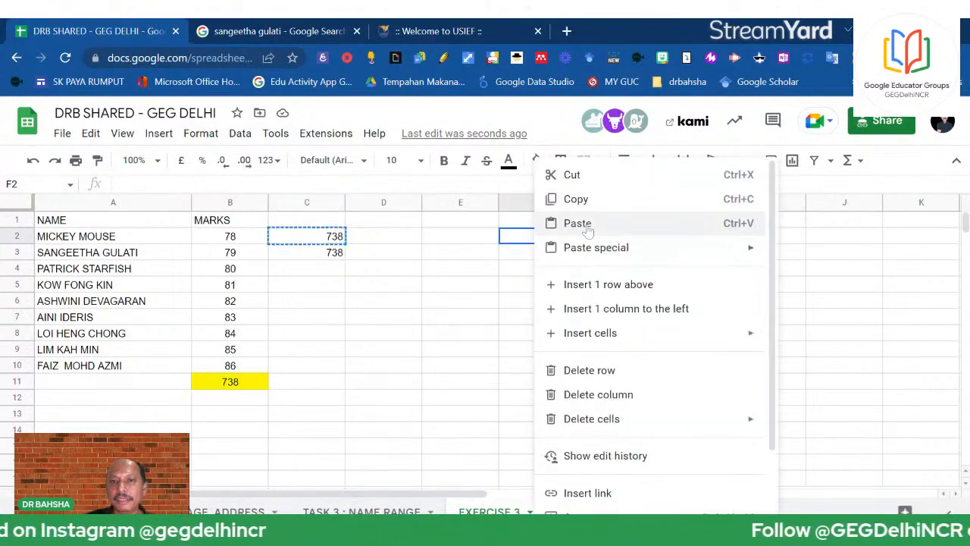
pyautogui.click(567, 220)
pyautogui.click(540, 242)
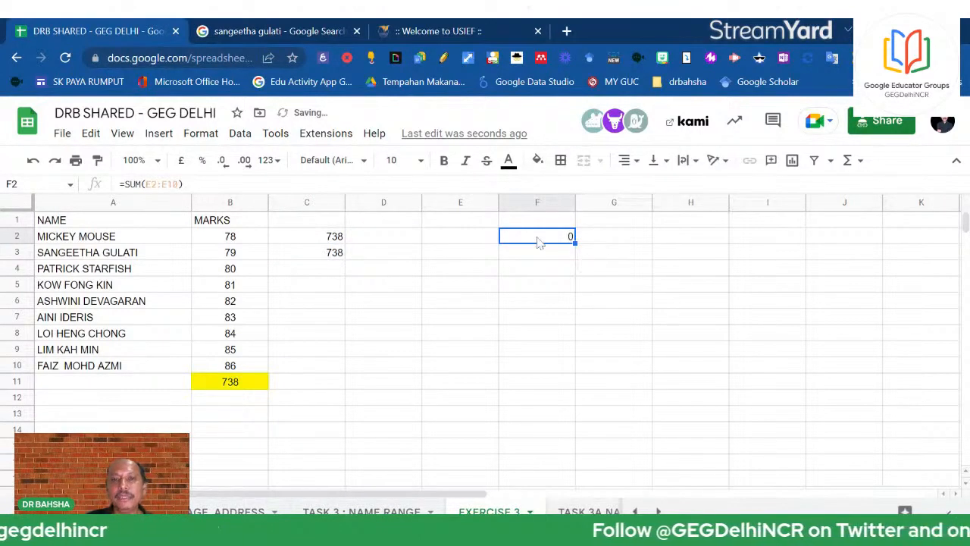
pyautogui.doubleClick(538, 241)
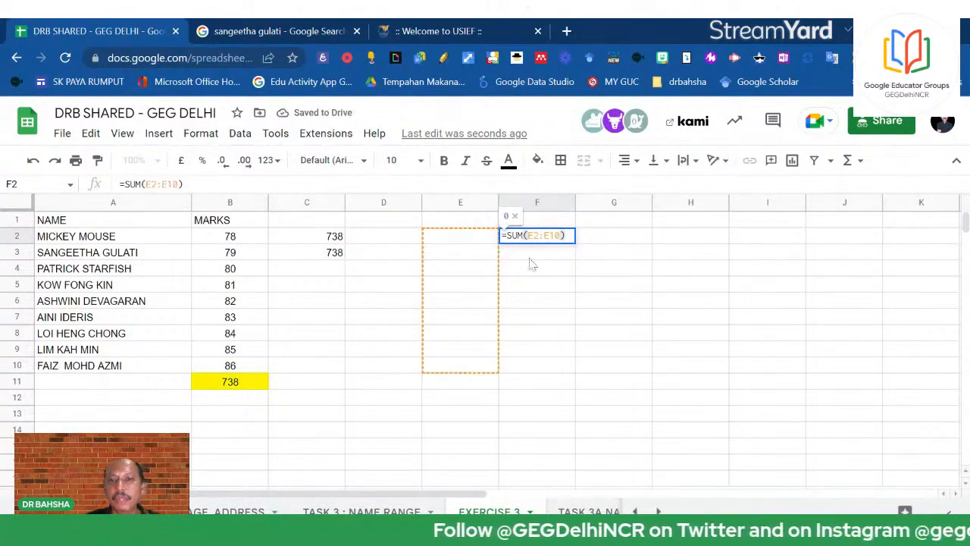
pyautogui.press('Escape')
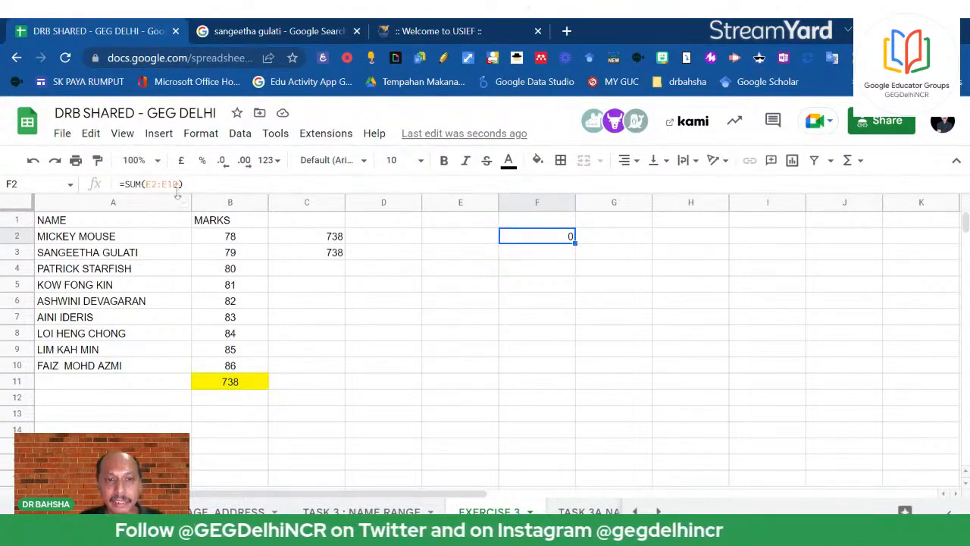
pyautogui.click(327, 239)
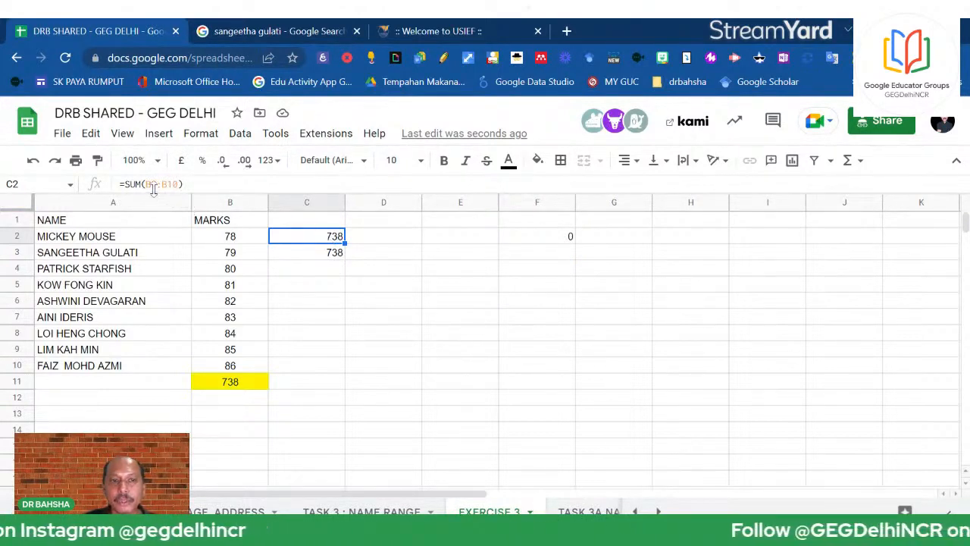
pyautogui.click(523, 243)
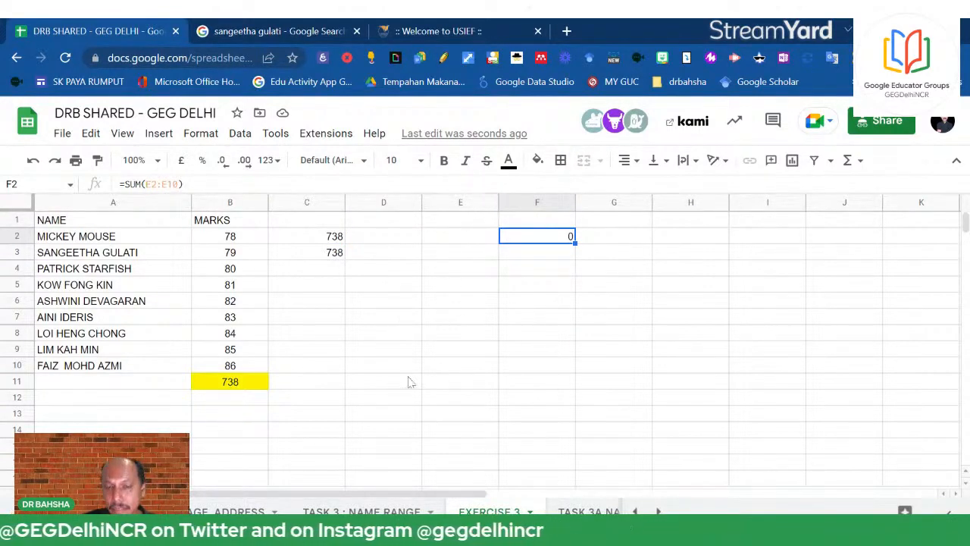
# Type =SUM(CARROT) into F3 so it shows the 738 marks total
pyautogui.click(527, 258)
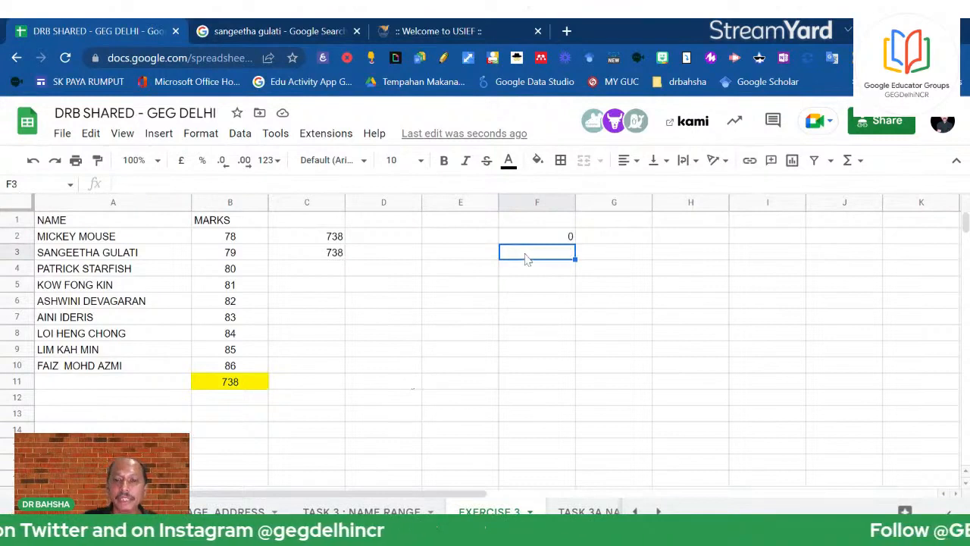
pyautogui.write('=SUM(')
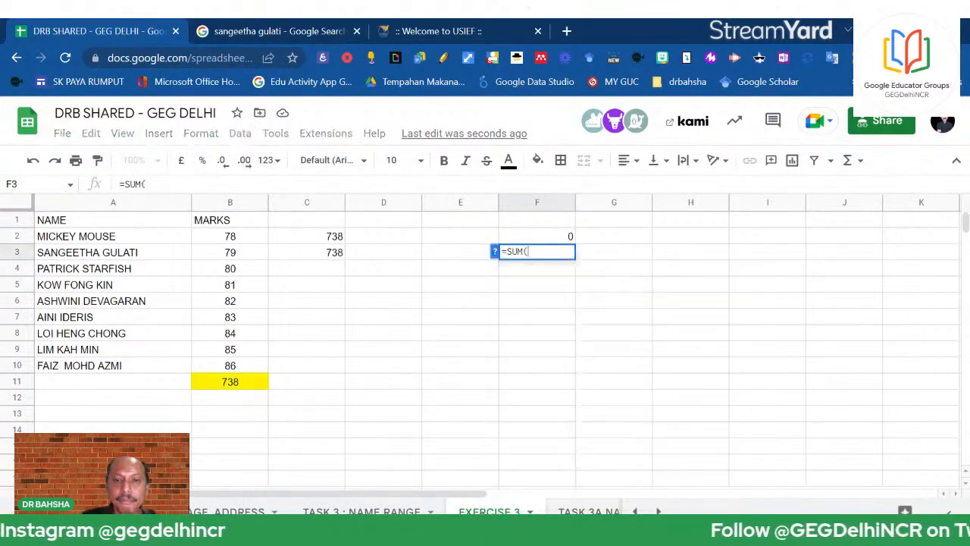
pyautogui.write('CARRO')
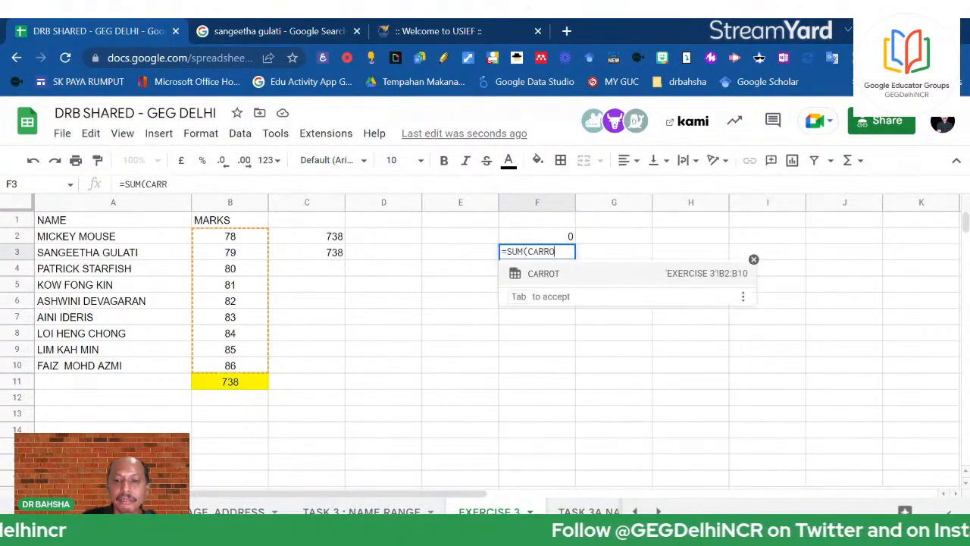
pyautogui.write('T')
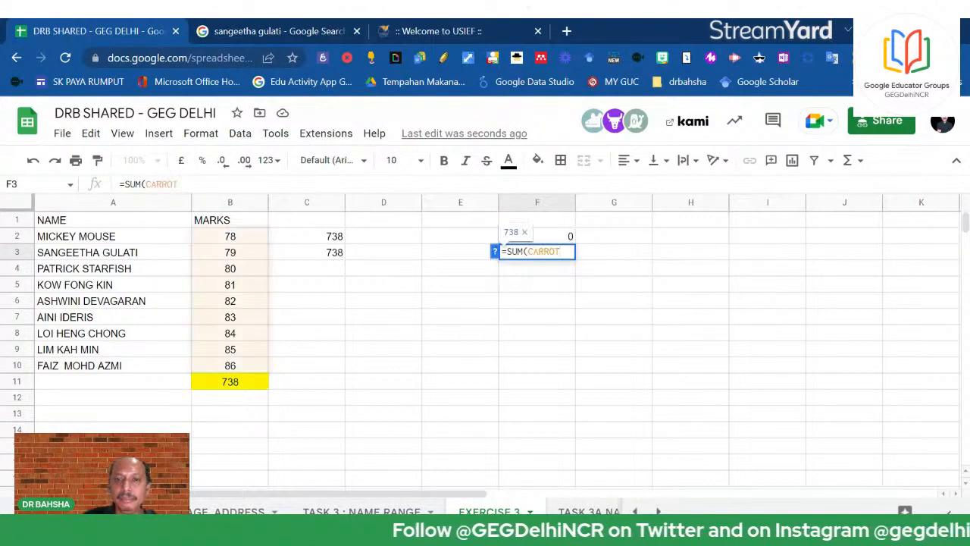
pyautogui.press('Return')
pyautogui.click(528, 258)
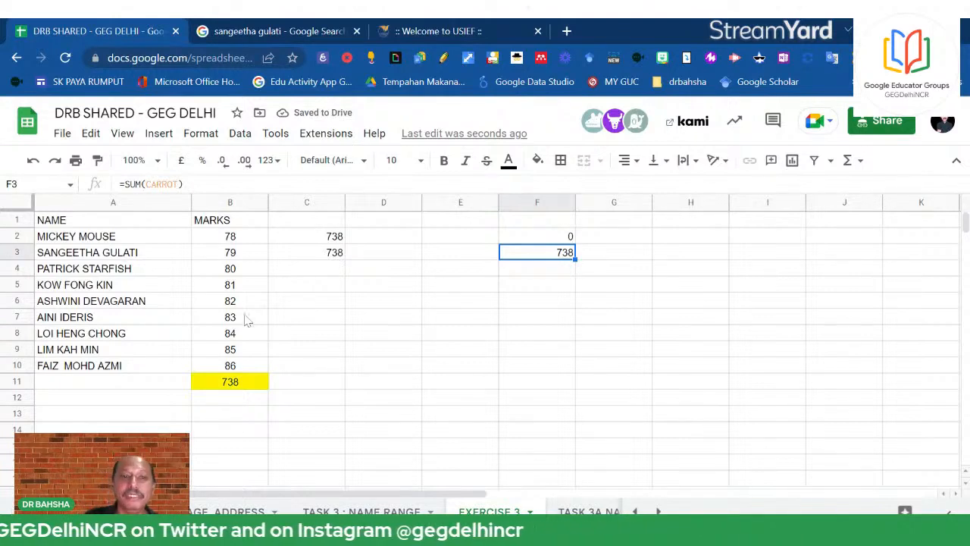
pyautogui.click(239, 337)
pyautogui.click(436, 369)
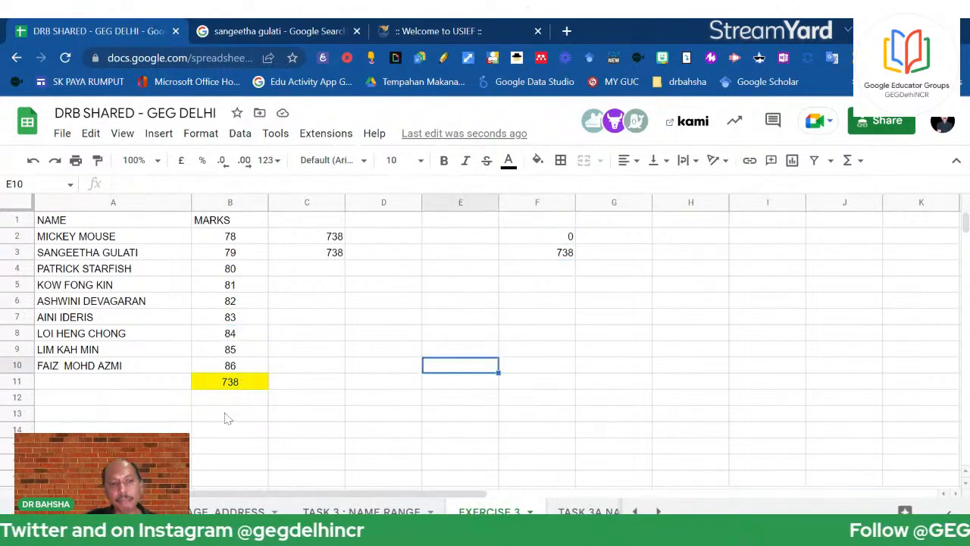
# Insert one blank row above the row-11 total and select cell A11
pyautogui.click(23, 381)
pyautogui.rightClick(22, 382)
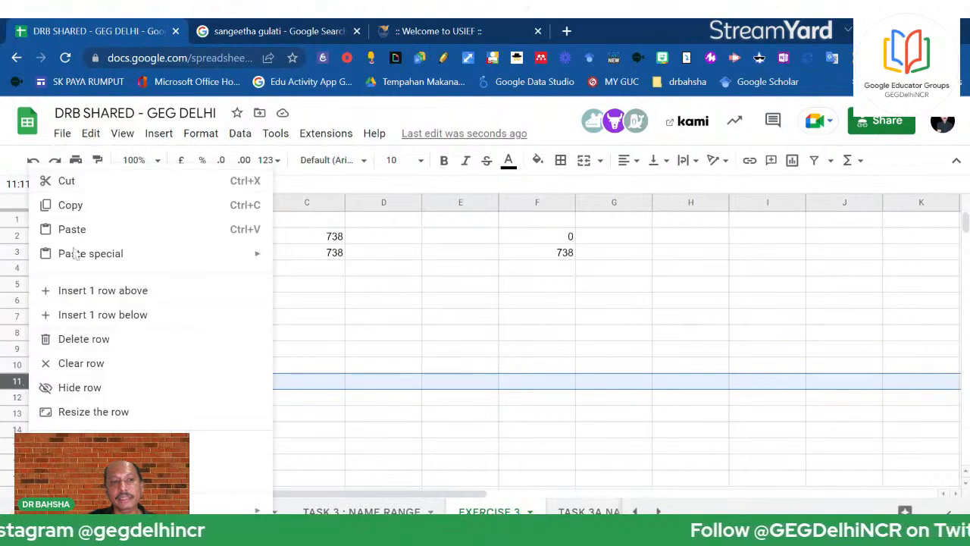
pyautogui.click(66, 291)
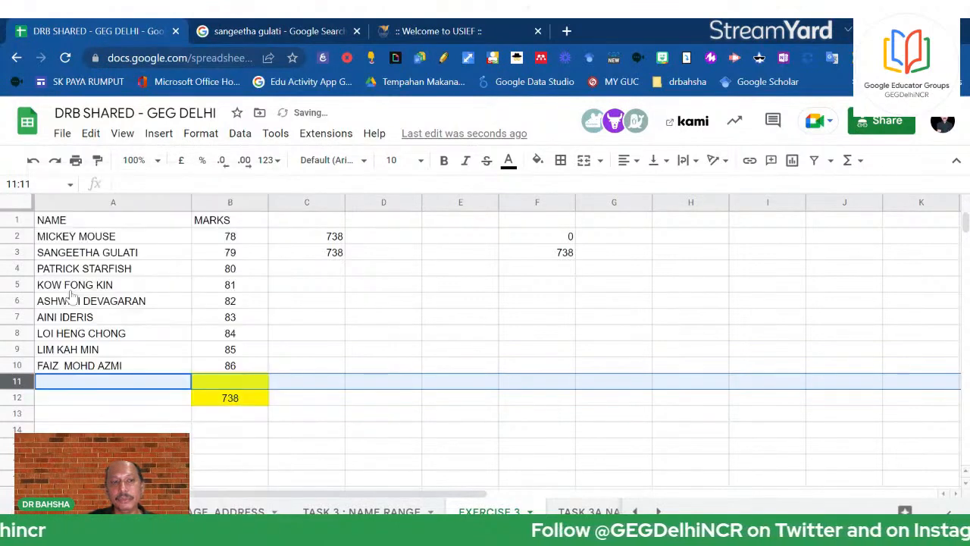
pyautogui.click(112, 386)
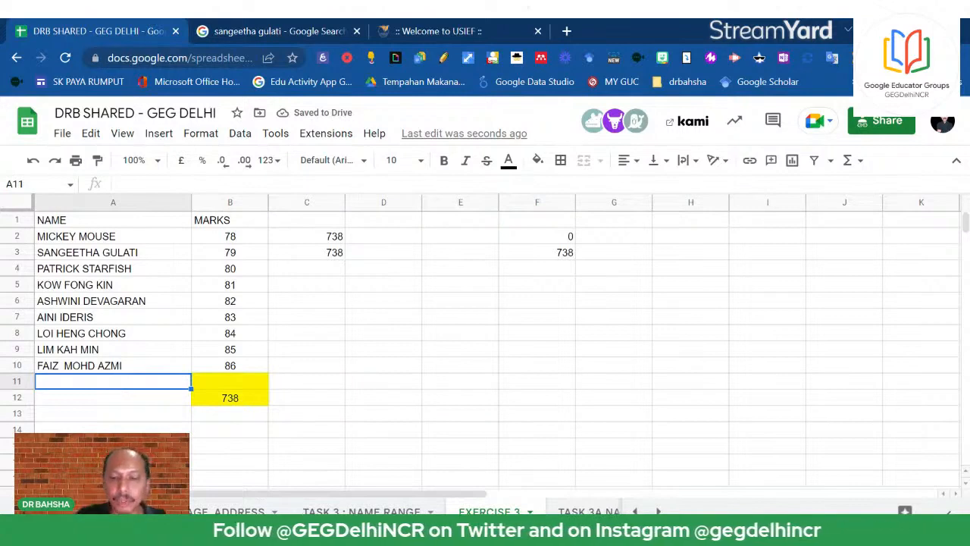
# Enter a new student's name in A11 and 90 marks in B11
pyautogui.write('KUMAR')
pyautogui.click(295, 385)
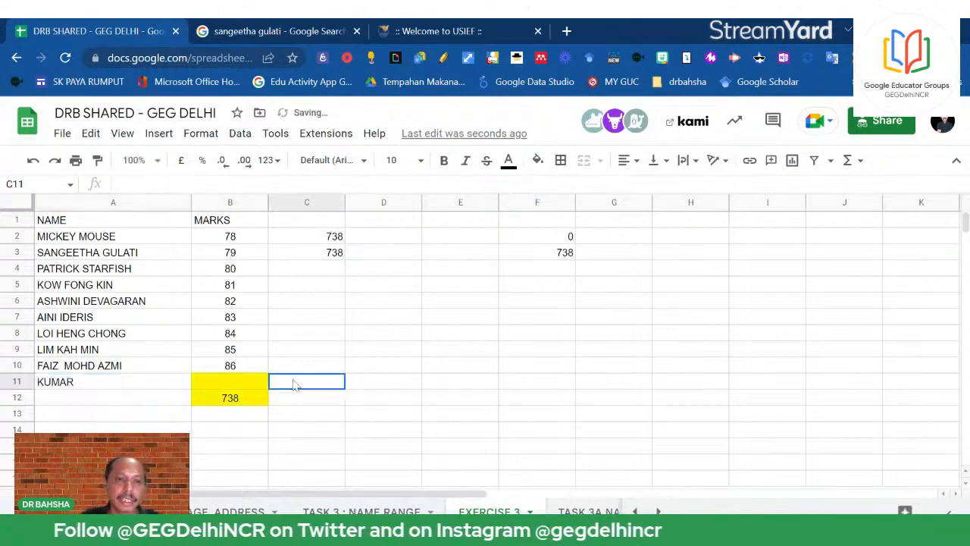
pyautogui.click(242, 388)
pyautogui.write('90')
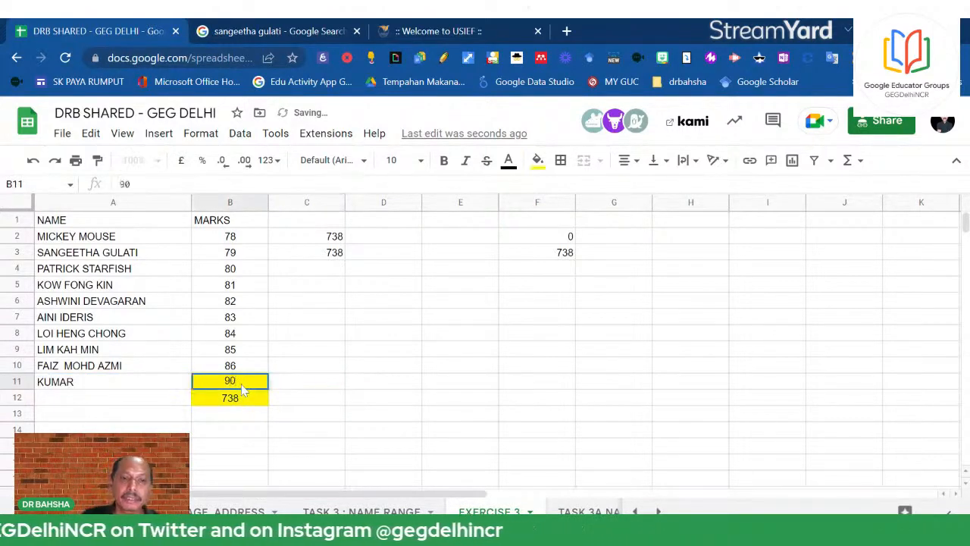
pyautogui.click(356, 386)
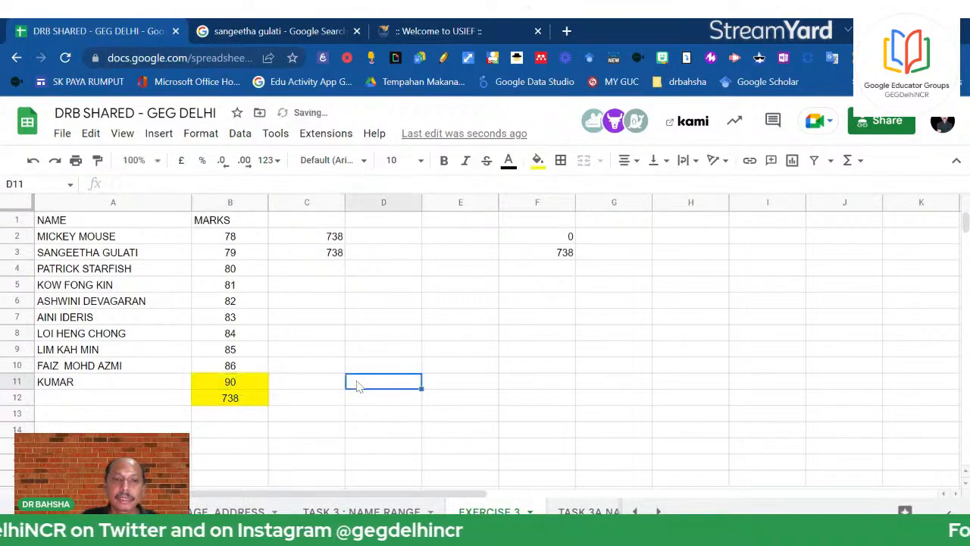
# Check B12 now sums B2:B11 to 828 while C2 still sums B2:B10
pyautogui.click(225, 400)
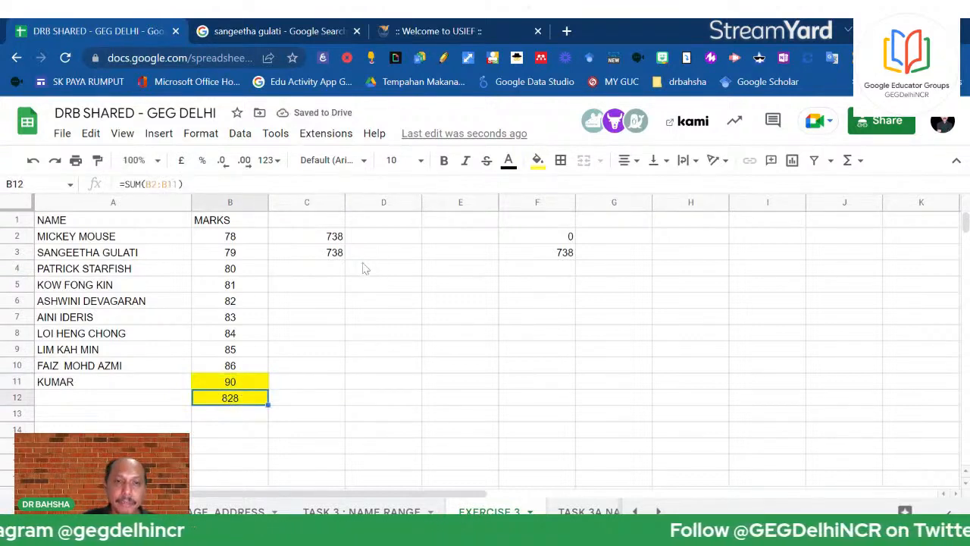
pyautogui.moveTo(319, 241); pyautogui.dragTo(321, 255)
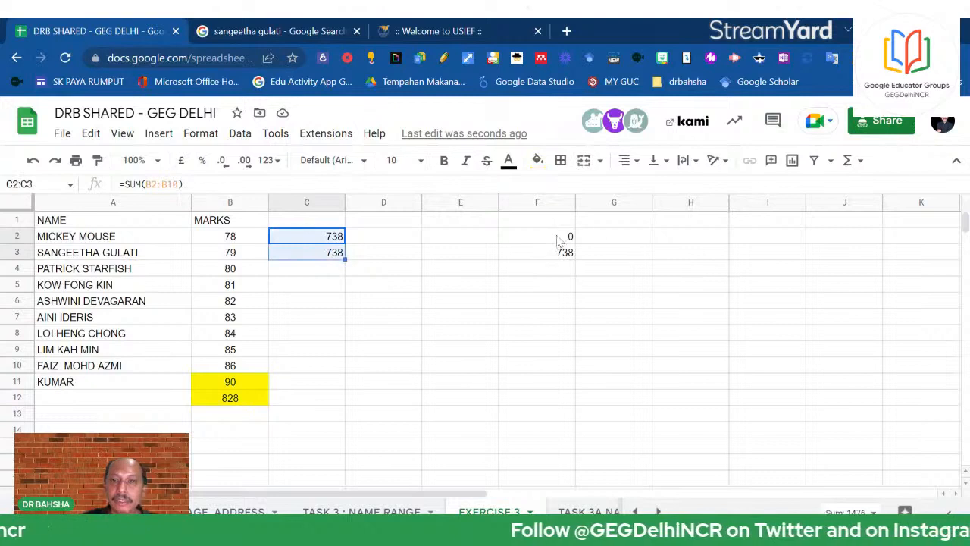
pyautogui.moveTo(565, 236); pyautogui.dragTo(568, 251)
pyautogui.click(329, 241)
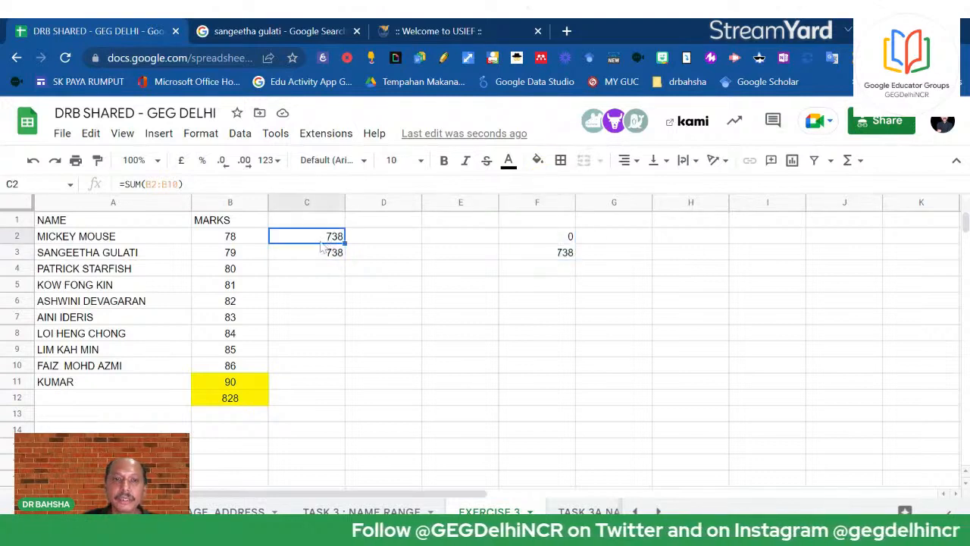
pyautogui.click(179, 184)
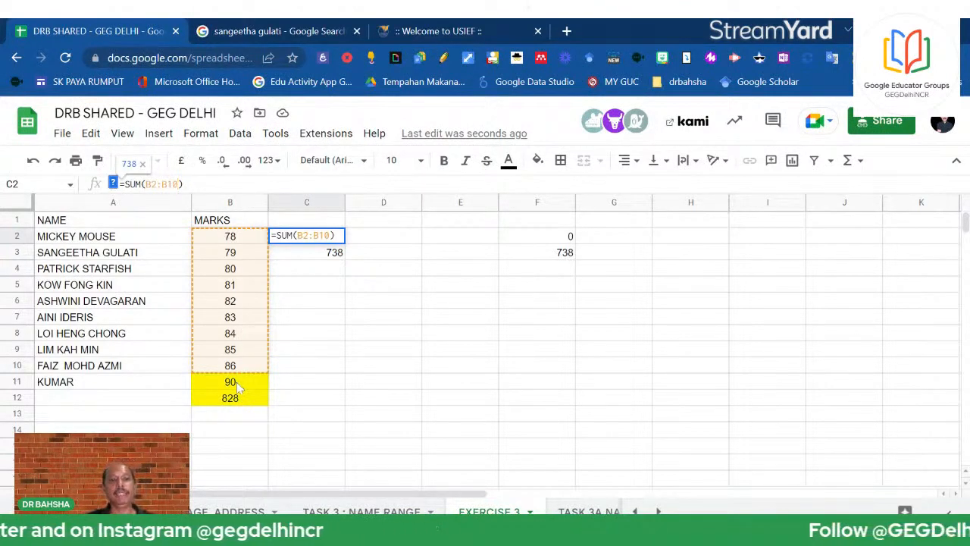
# Label E3 CARROT and confirm F3 still shows 738, excluding the new 90 mark
pyautogui.click(565, 257)
pyautogui.click(452, 255)
pyautogui.write('C')
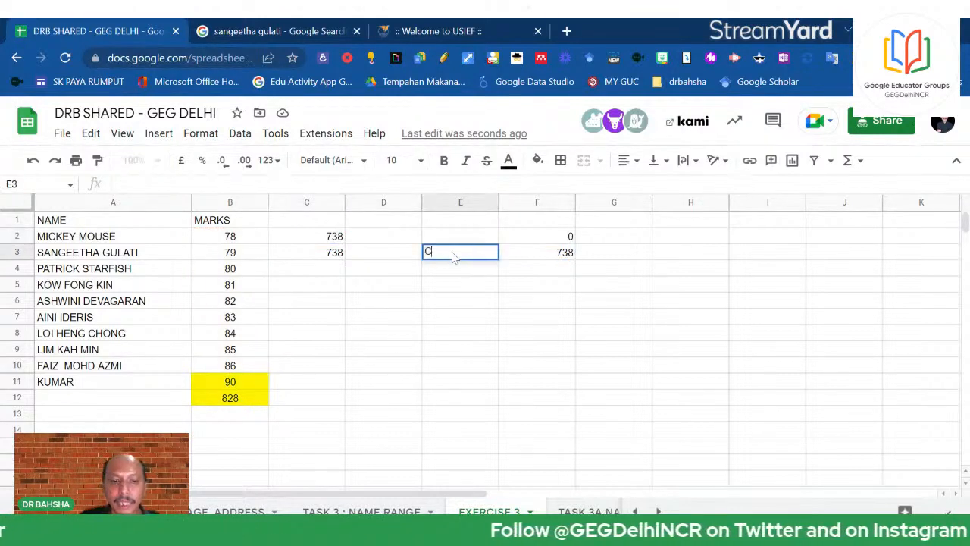
pyautogui.write('ARROT')
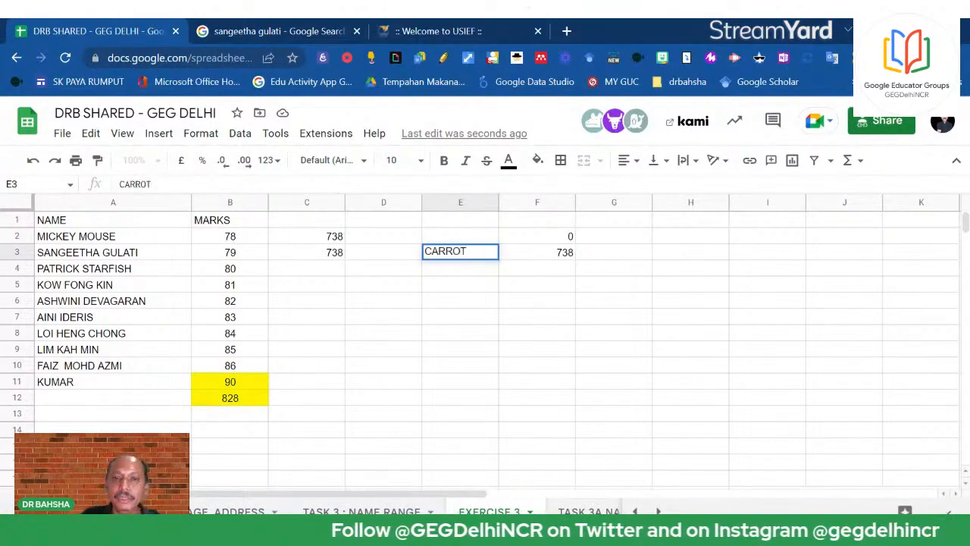
pyautogui.click(597, 268)
pyautogui.click(563, 259)
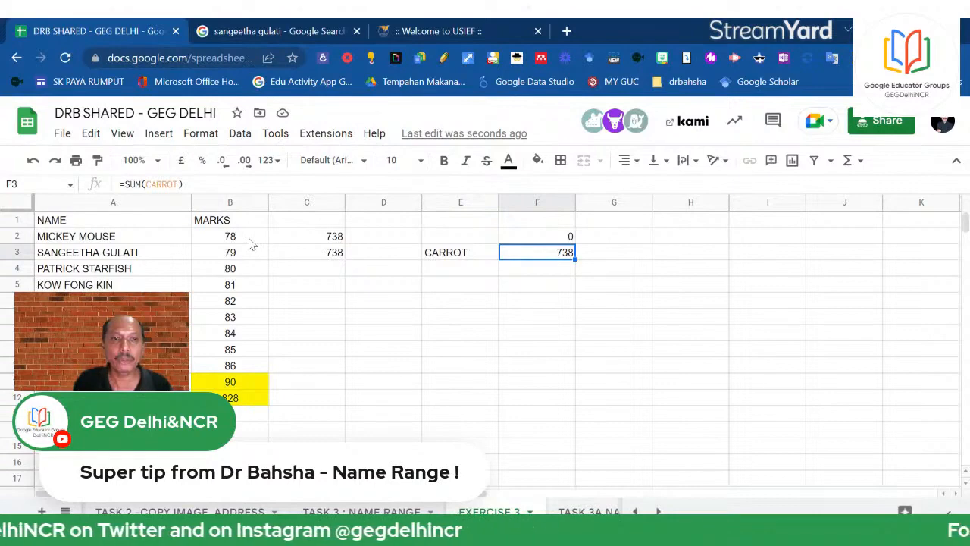
pyautogui.click(232, 383)
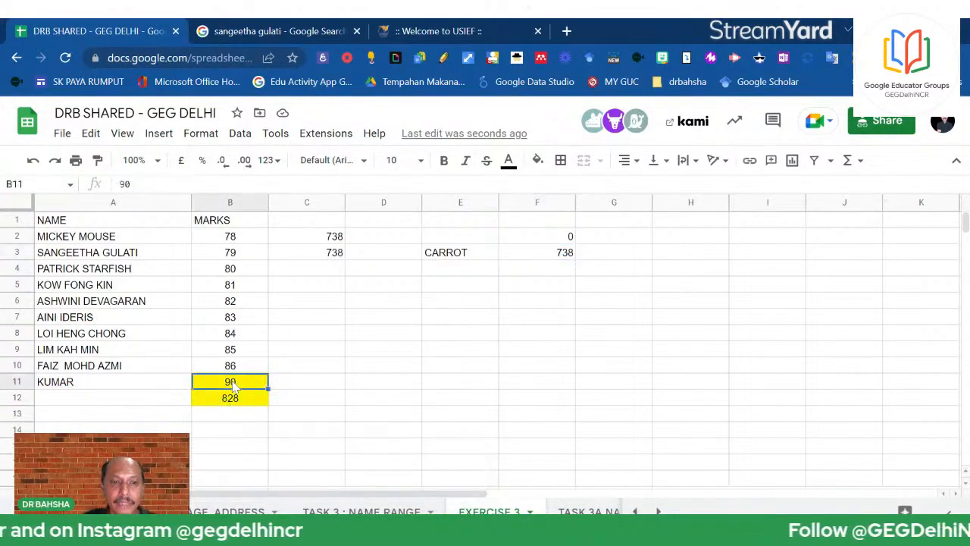
pyautogui.click(241, 367)
pyautogui.click(243, 385)
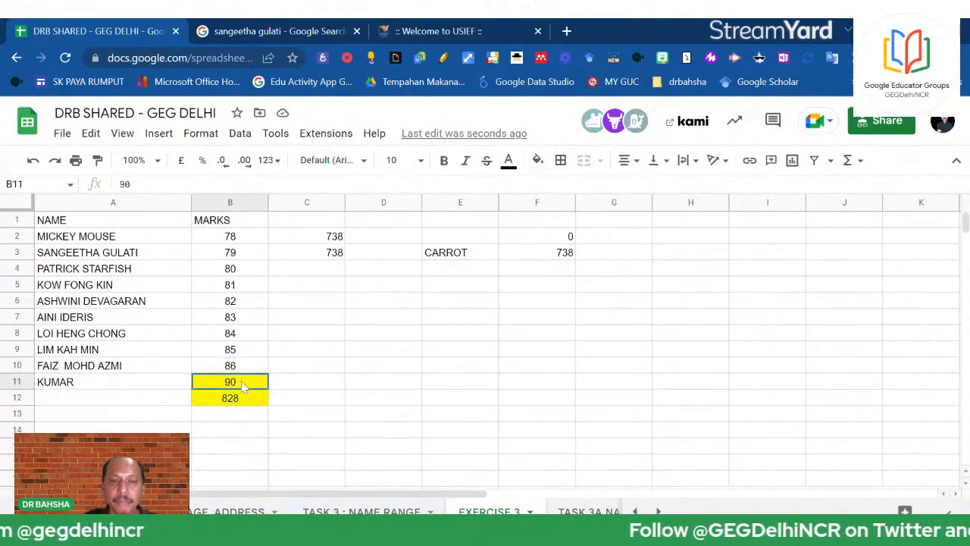
pyautogui.click(562, 255)
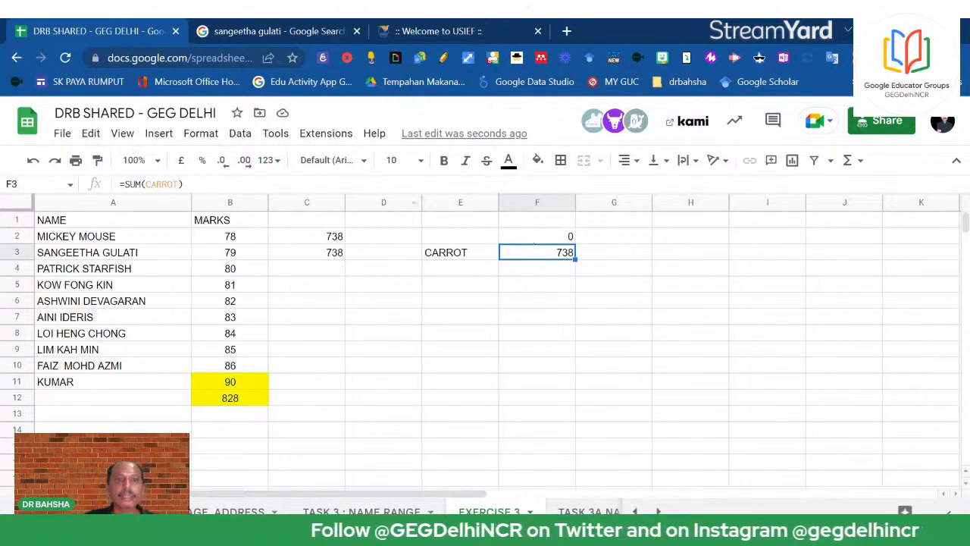
# Edit the CARROT named range to cover 'EXERCISE 3'!B2:B11, raising its totals to 828
pyautogui.click(197, 135)
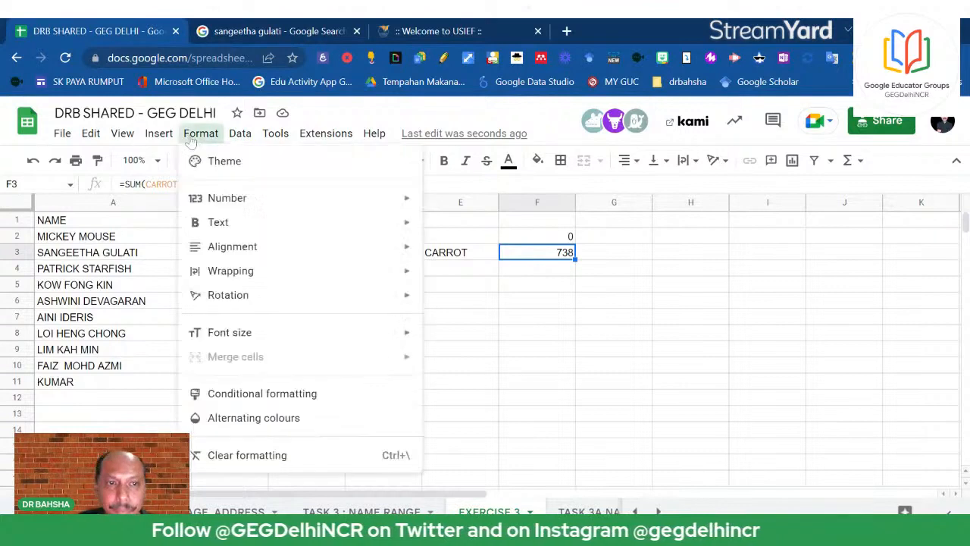
pyautogui.moveTo(246, 137)
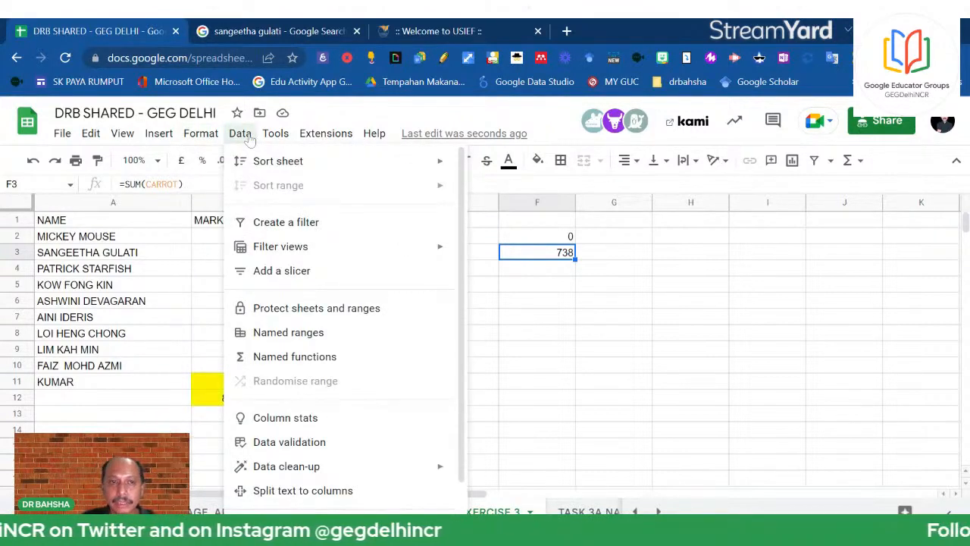
pyautogui.click(334, 333)
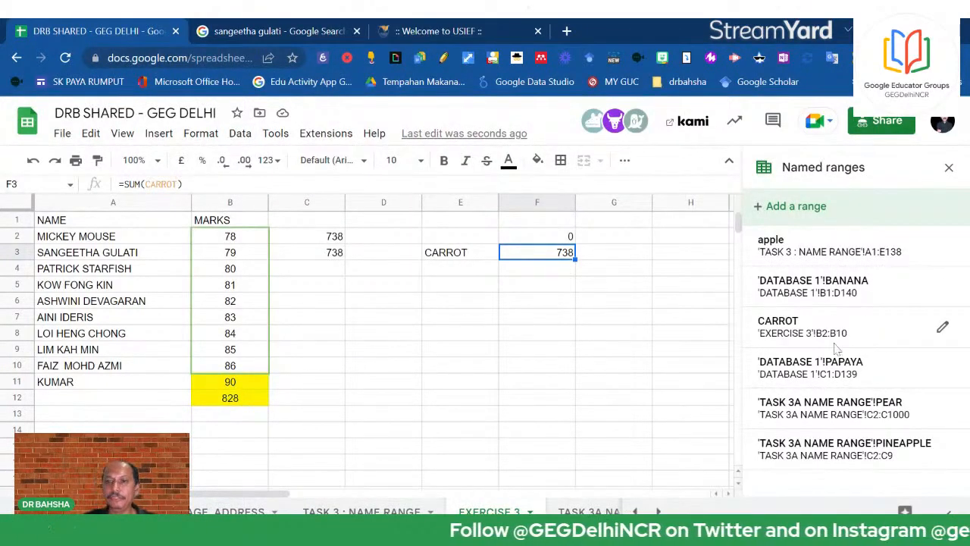
pyautogui.click(943, 331)
pyautogui.click(871, 368)
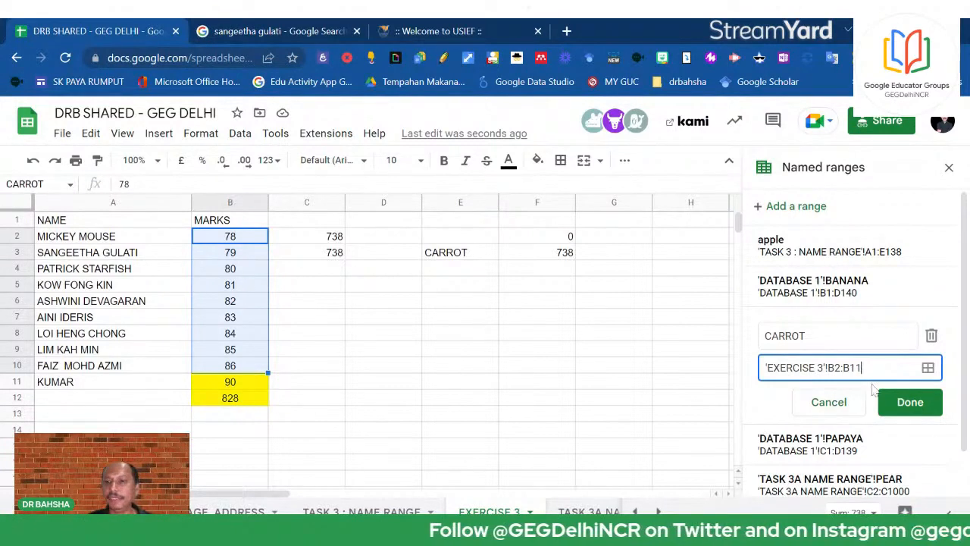
pyautogui.click(909, 404)
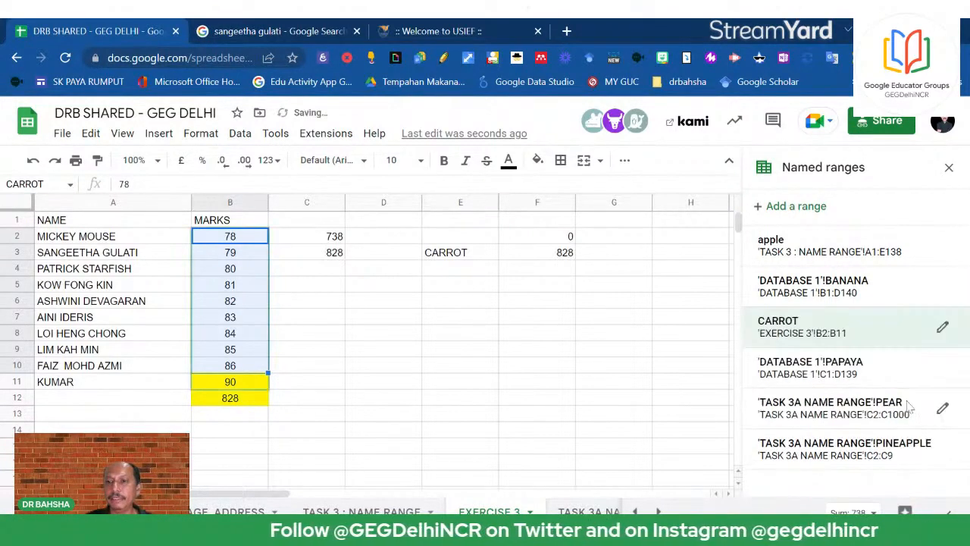
pyautogui.click(644, 337)
# Check the updated 828 totals and fill cell F3 yellow
pyautogui.click(561, 252)
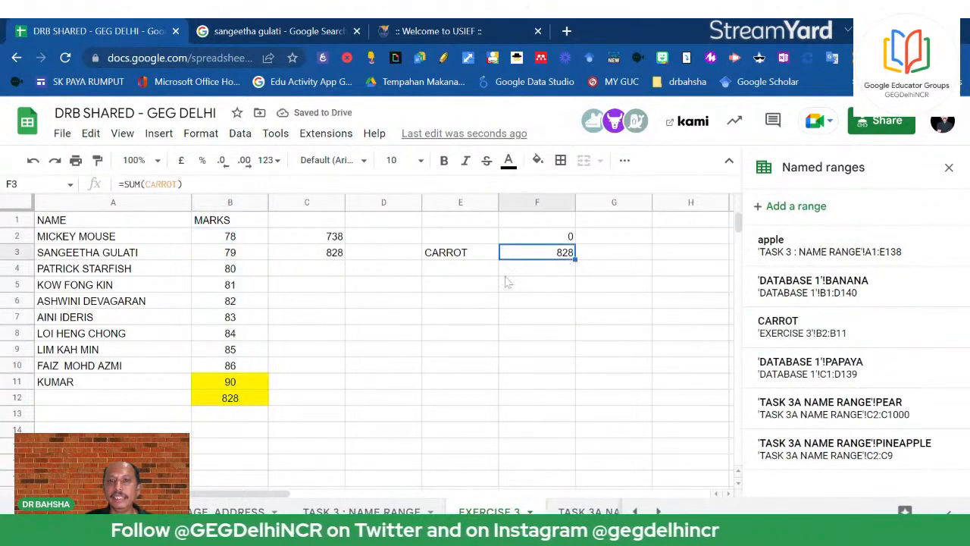
pyautogui.click(207, 402)
pyautogui.click(558, 238)
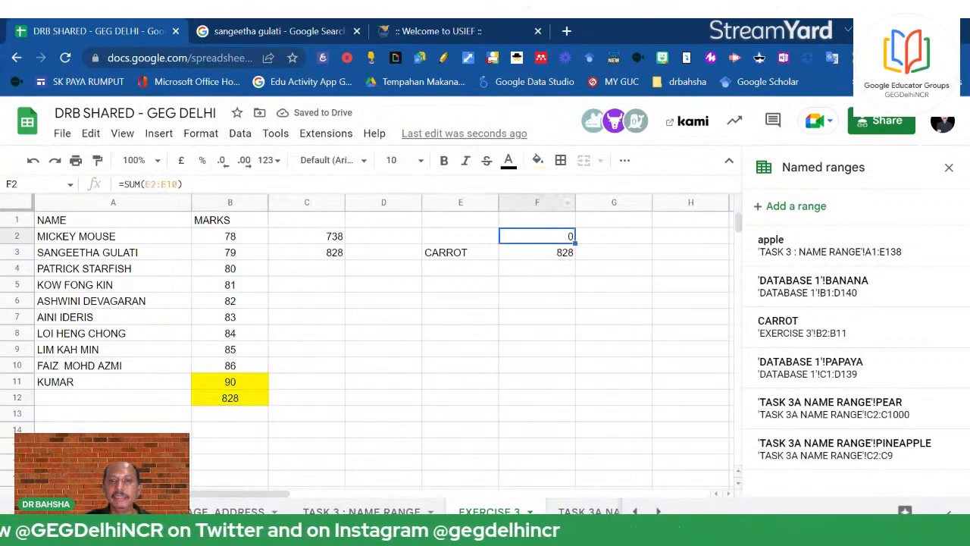
pyautogui.click(545, 256)
pyautogui.click(538, 160)
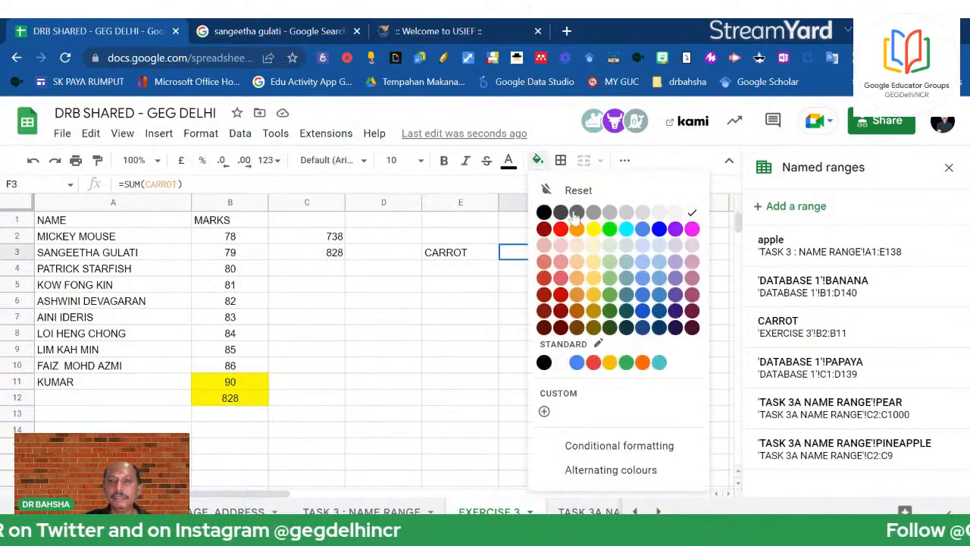
pyautogui.click(594, 228)
# Close the named ranges list, then reopen it from Data > Named ranges
pyautogui.click(948, 167)
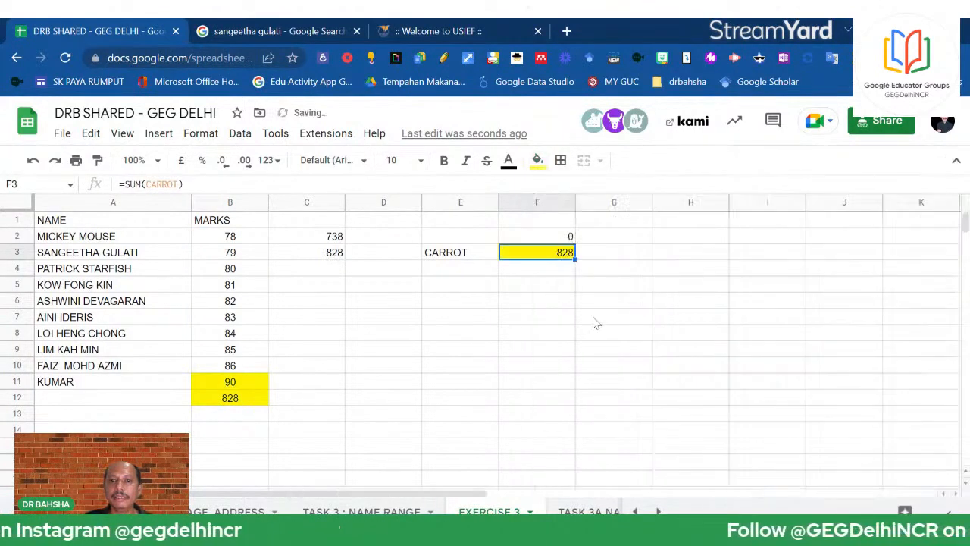
pyautogui.click(610, 319)
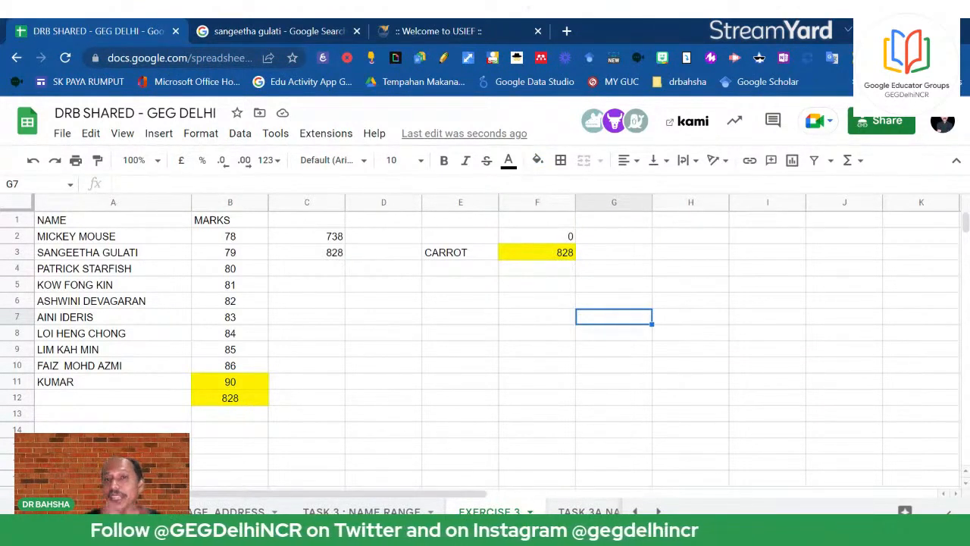
pyautogui.click(240, 134)
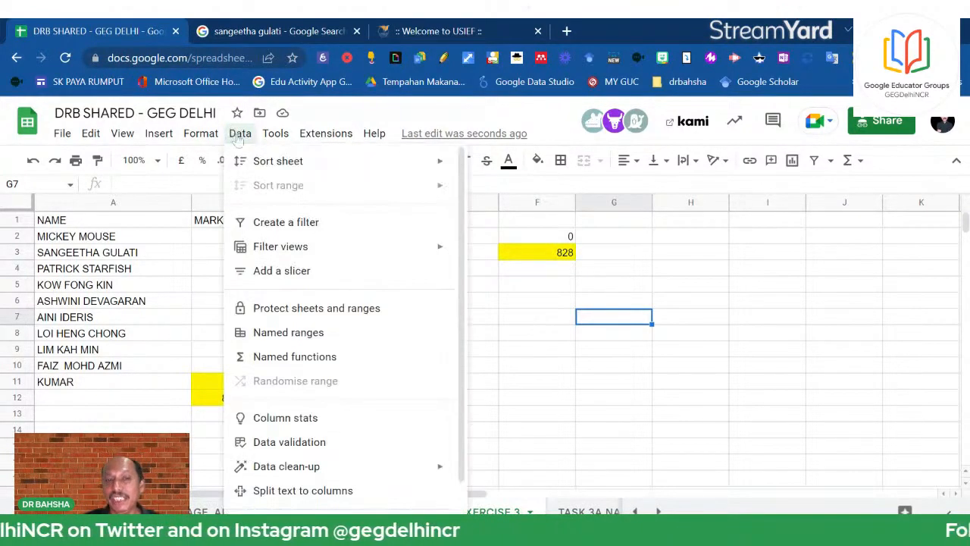
pyautogui.click(327, 335)
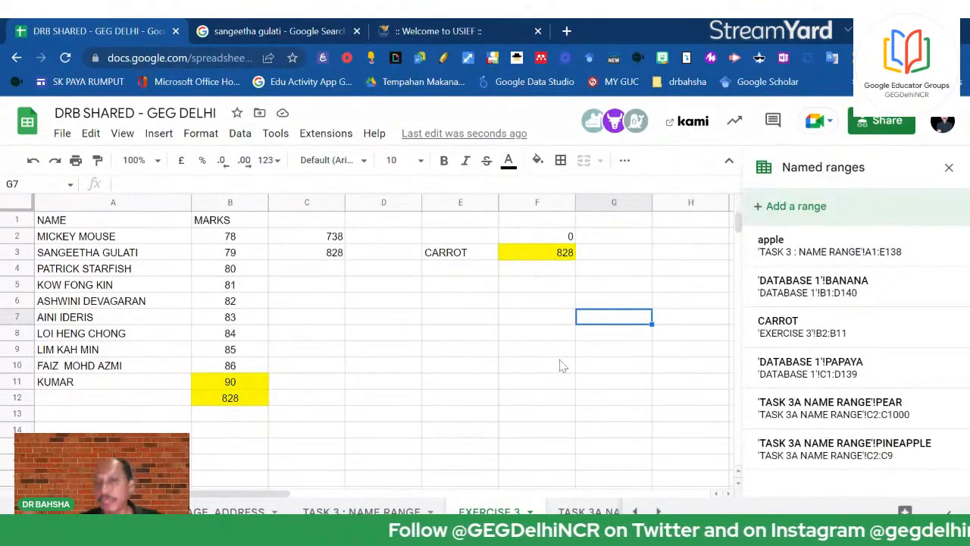
pyautogui.moveTo(808, 342)
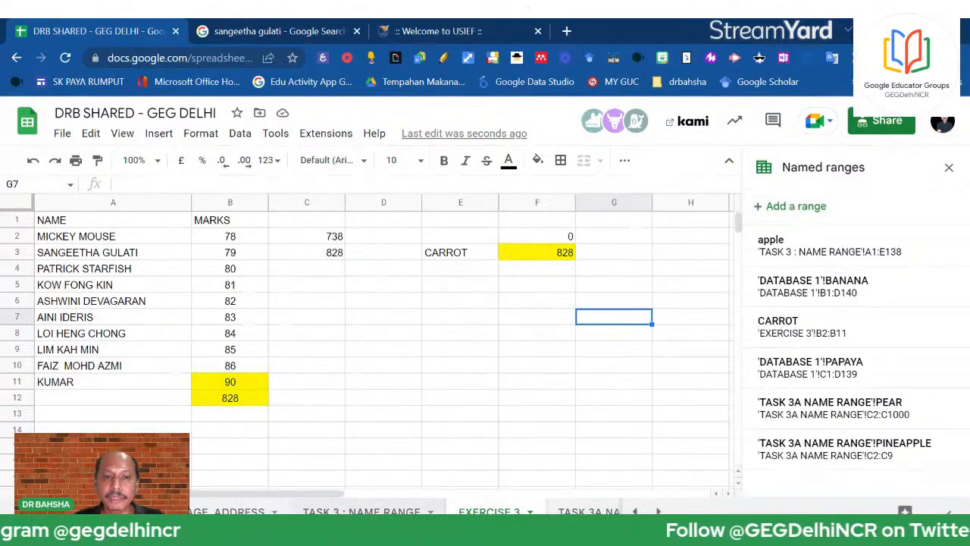
# Delete the USERNAME column E from the TASK 3 : NAME RANGE sheet
pyautogui.click(362, 512)
pyautogui.click(88, 256)
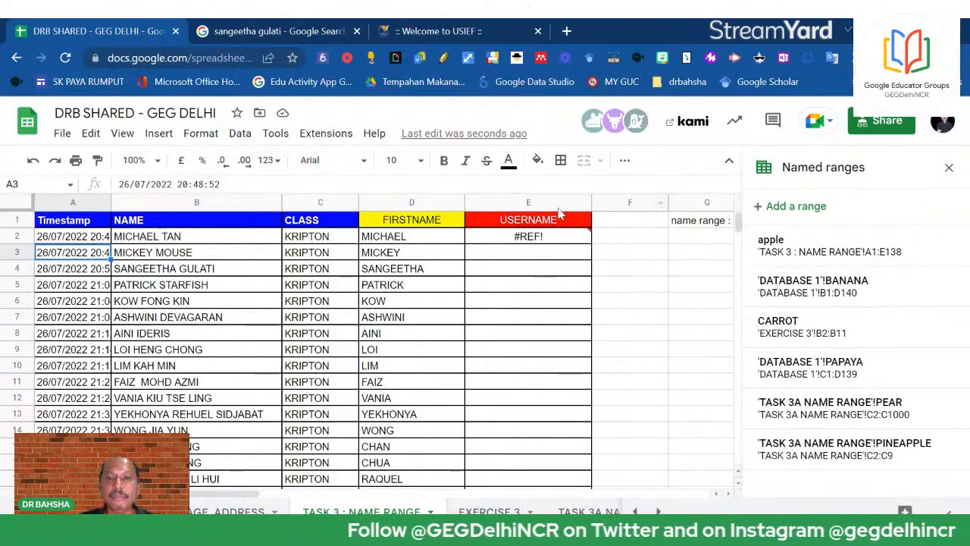
pyautogui.click(528, 202)
pyautogui.click(629, 284)
pyautogui.moveTo(386, 398); pyautogui.dragTo(387, 414)
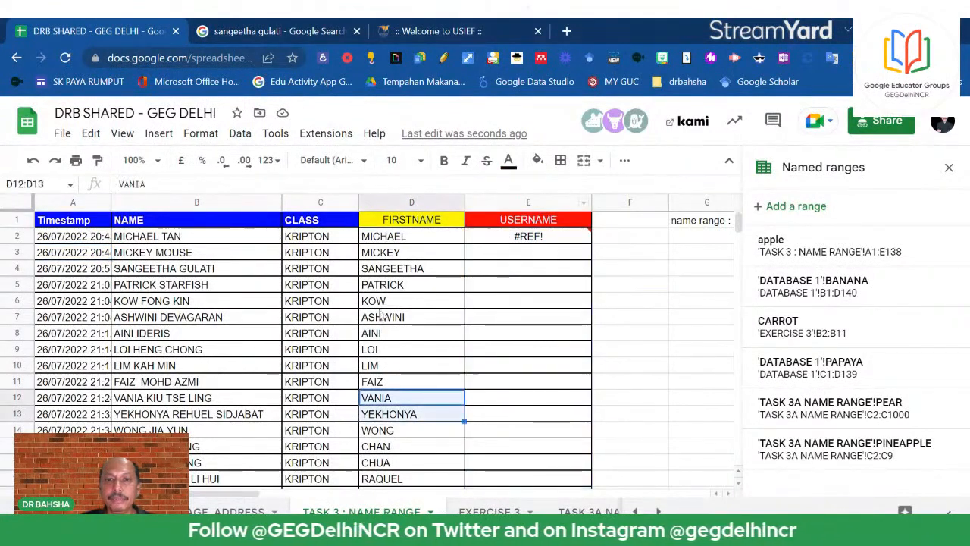
pyautogui.click(512, 200)
pyautogui.rightClick(512, 197)
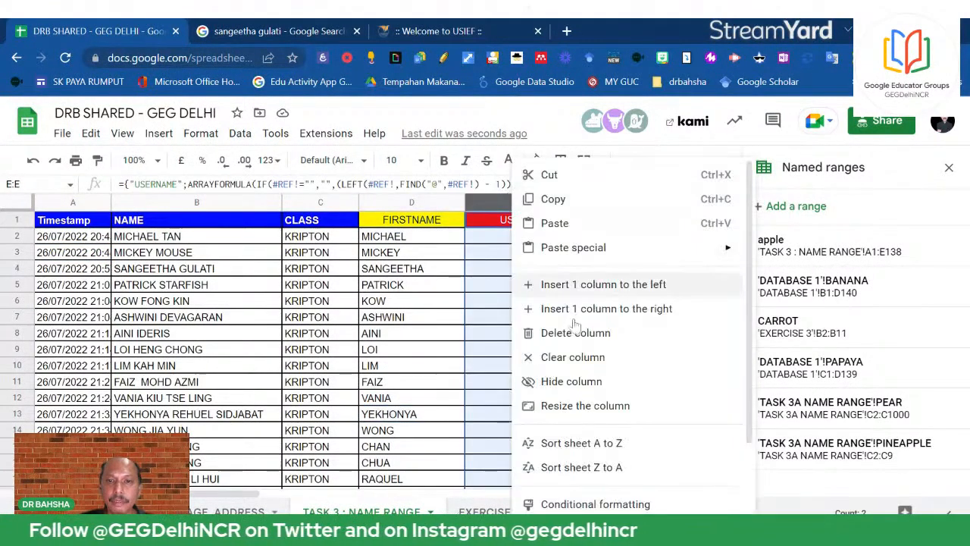
pyautogui.click(574, 329)
# Narrow column F on EXERCISE 3, then return to the TASK 3 : NAME RANGE sheet
pyautogui.click(576, 333)
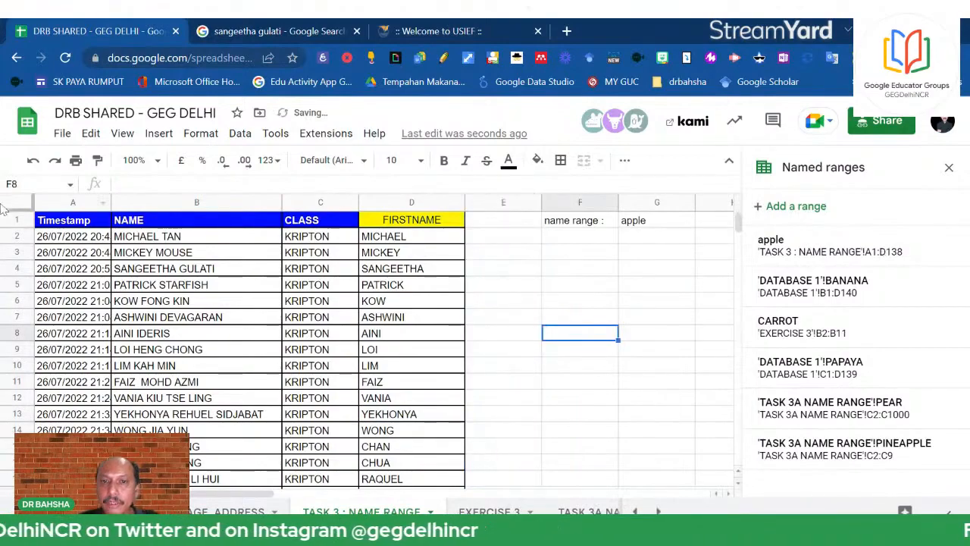
pyautogui.scroll(-3, 331, 363)
pyautogui.scroll(-10, 329, 366)
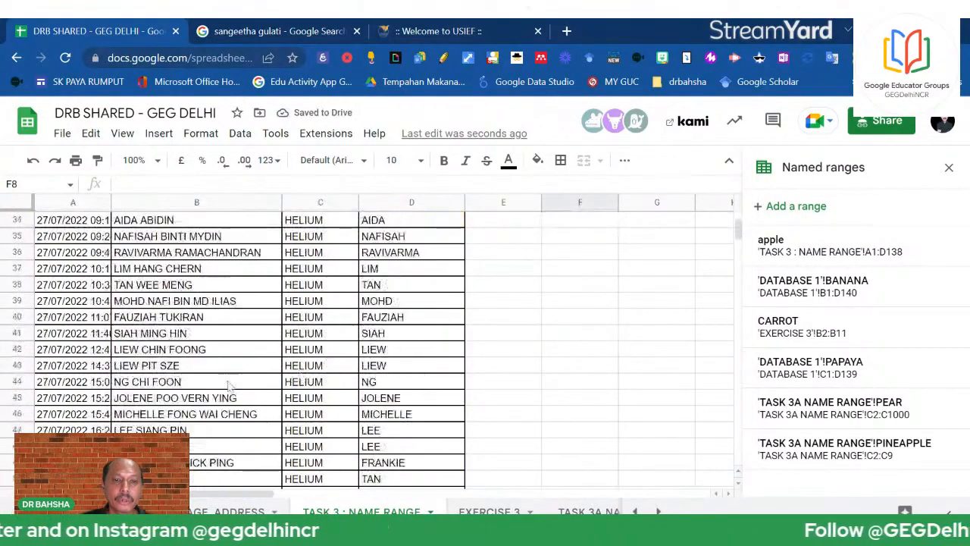
pyautogui.scroll(15, 371, 385)
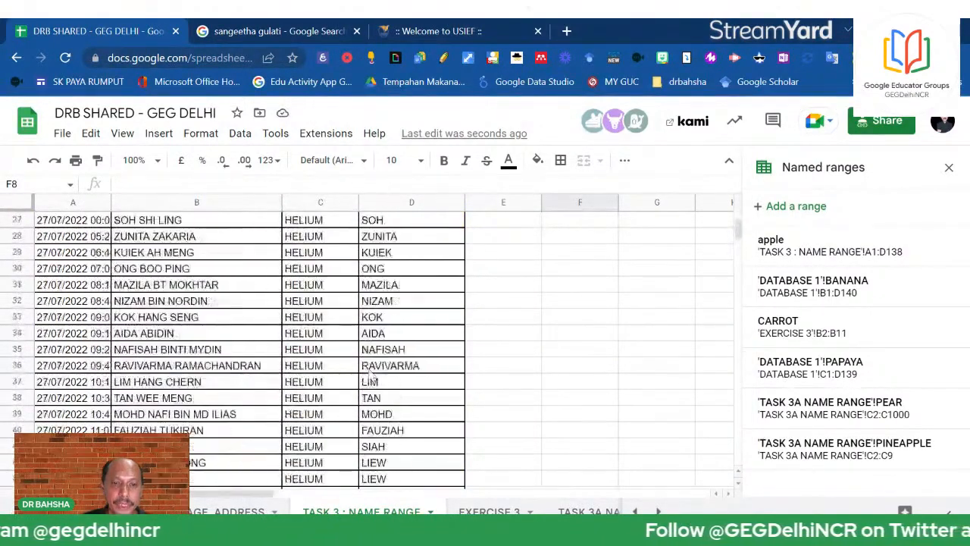
pyautogui.click(418, 239)
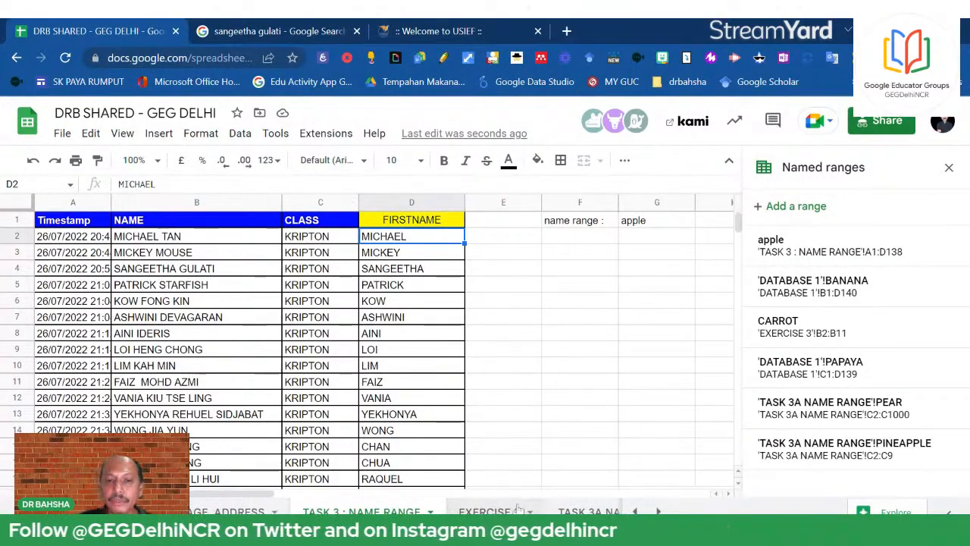
pyautogui.click(489, 511)
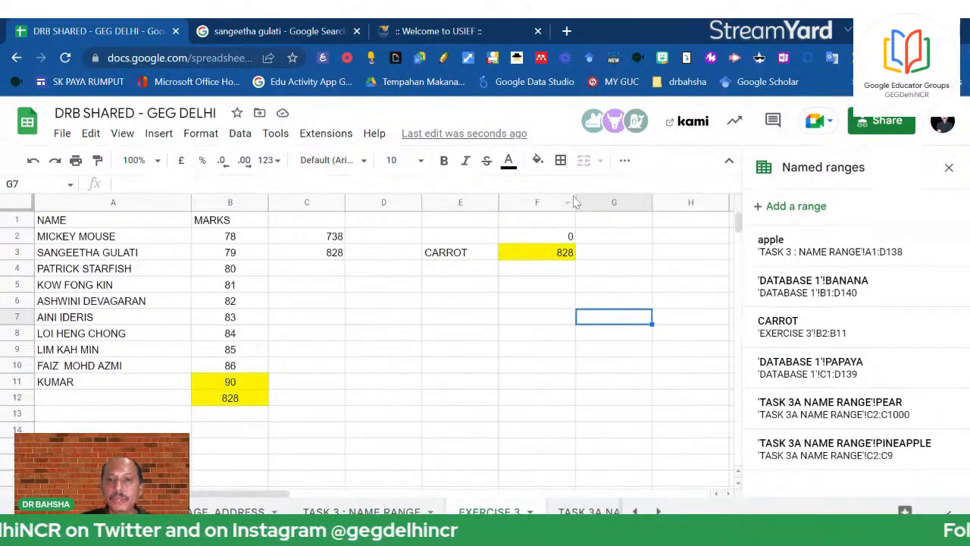
pyautogui.moveTo(575, 203); pyautogui.dragTo(501, 202)
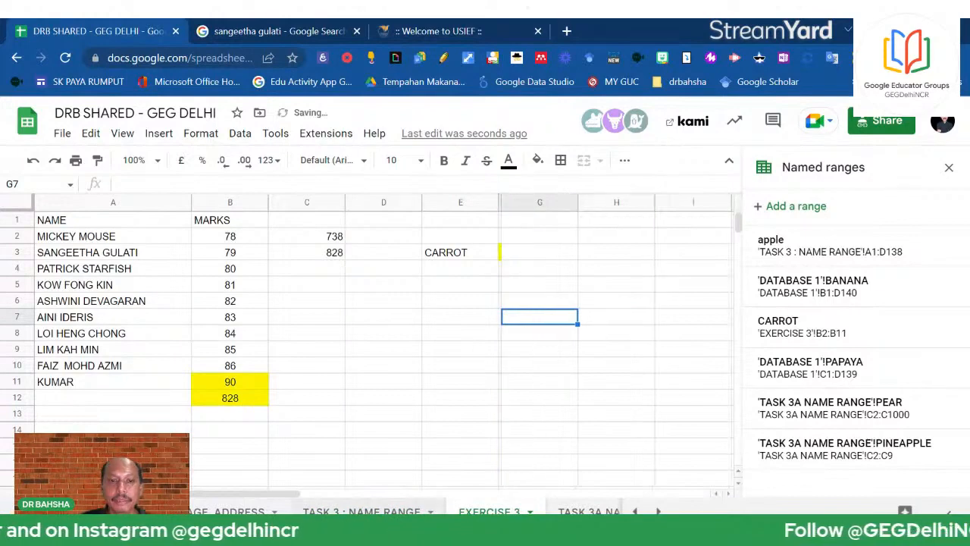
pyautogui.hotkey('ctrl', 'pageup')
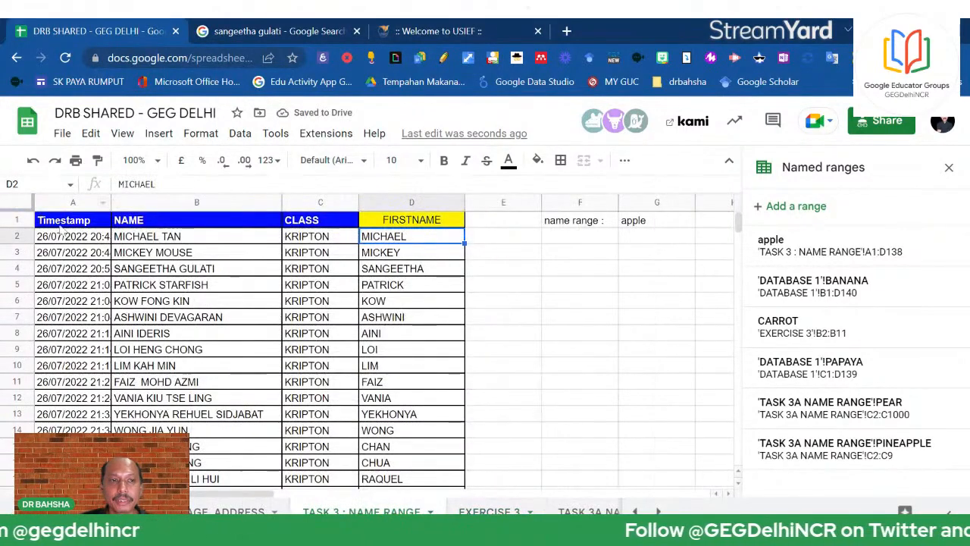
pyautogui.click(17, 203)
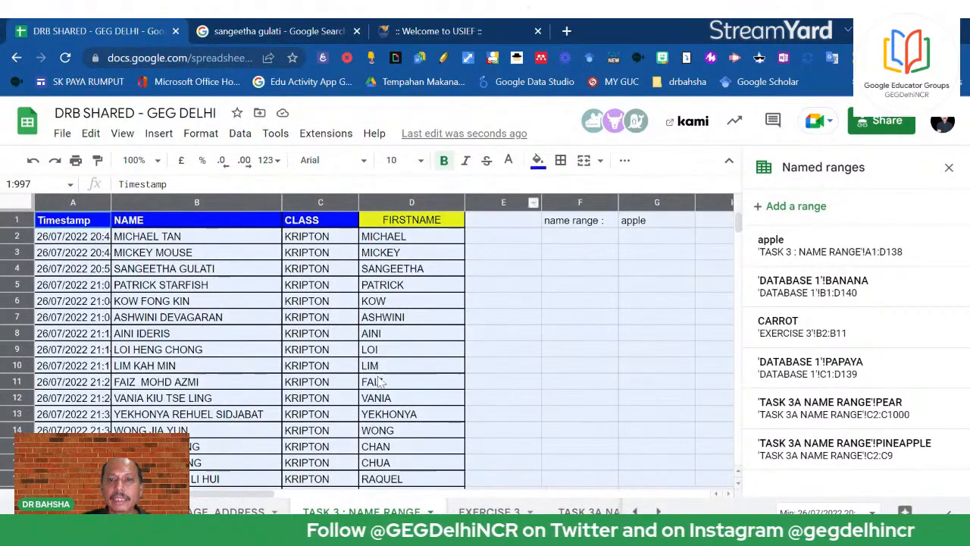
pyautogui.click(699, 353)
pyautogui.click(644, 223)
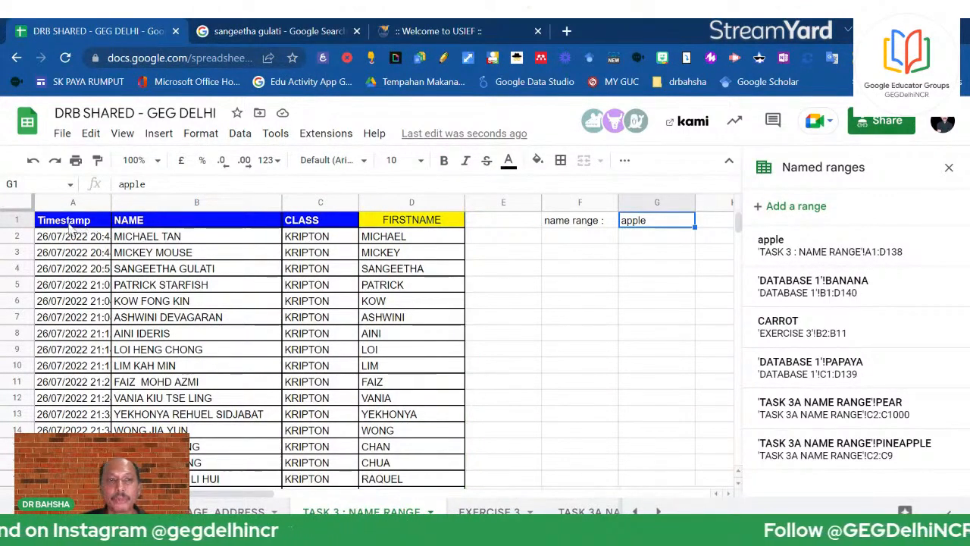
pyautogui.scroll(-8, 433, 320)
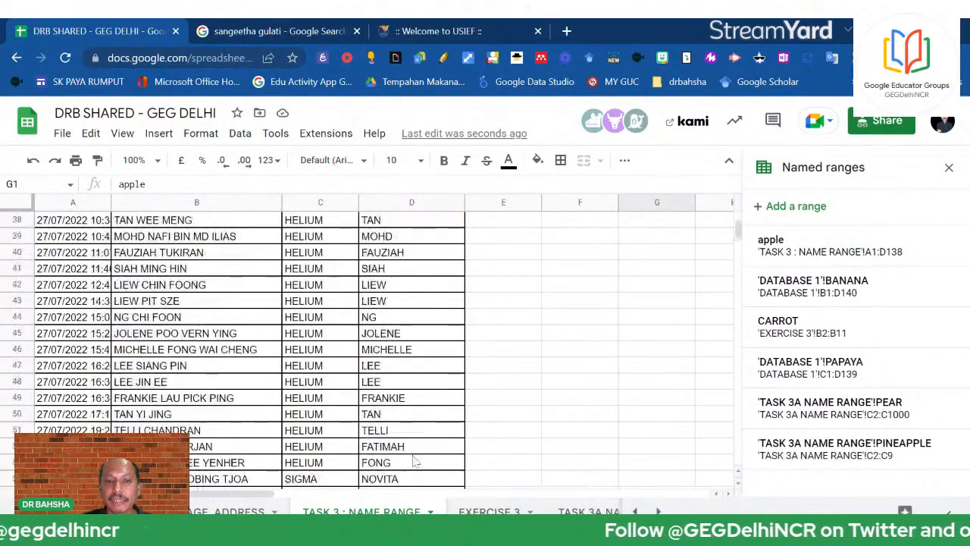
pyautogui.scroll(-20, 416, 461)
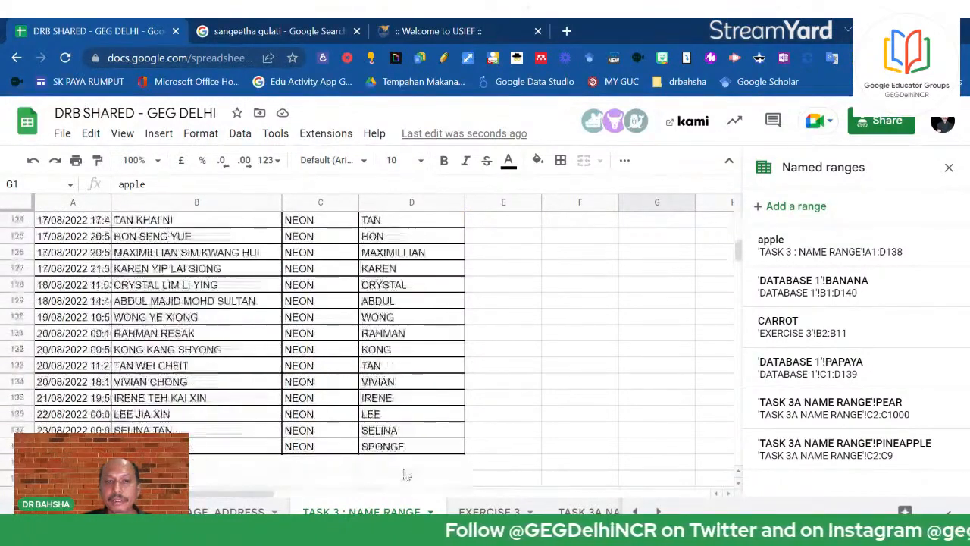
pyautogui.scroll(-1, 406, 474)
pyautogui.click(411, 382)
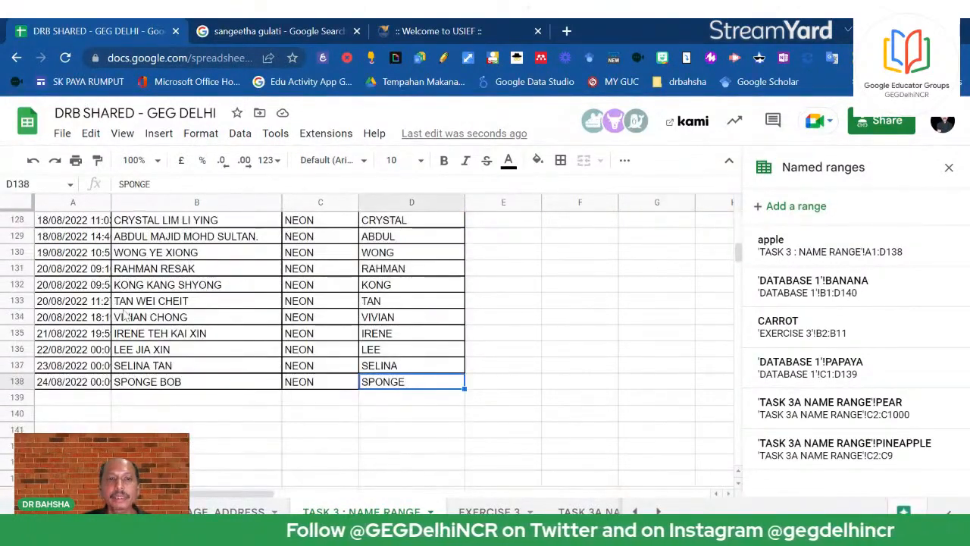
pyautogui.moveTo(832, 258)
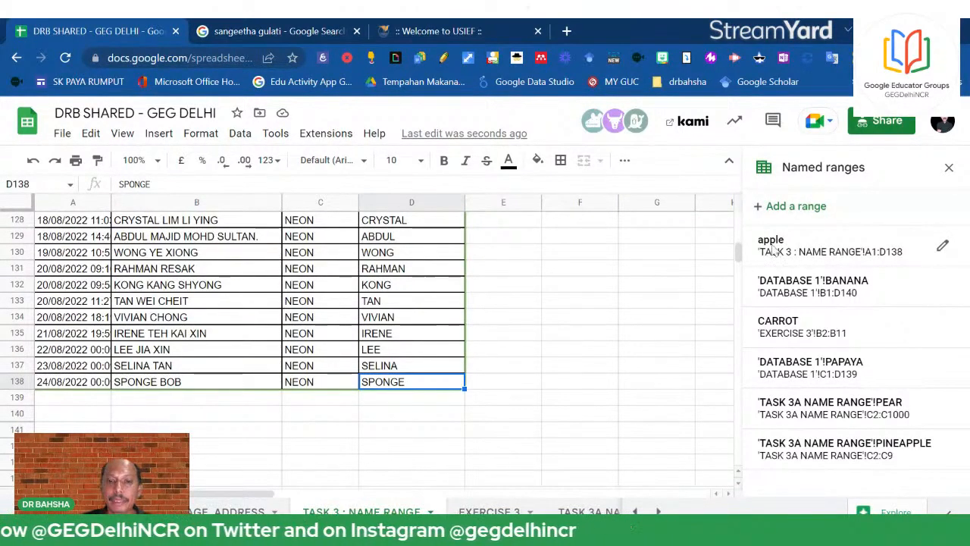
pyautogui.scroll(10, 518, 470)
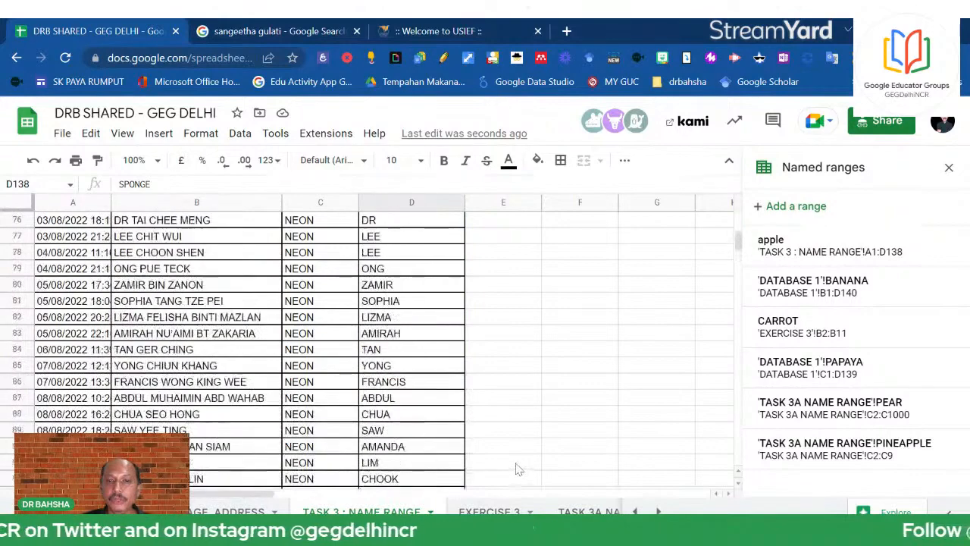
pyautogui.scroll(15, 518, 470)
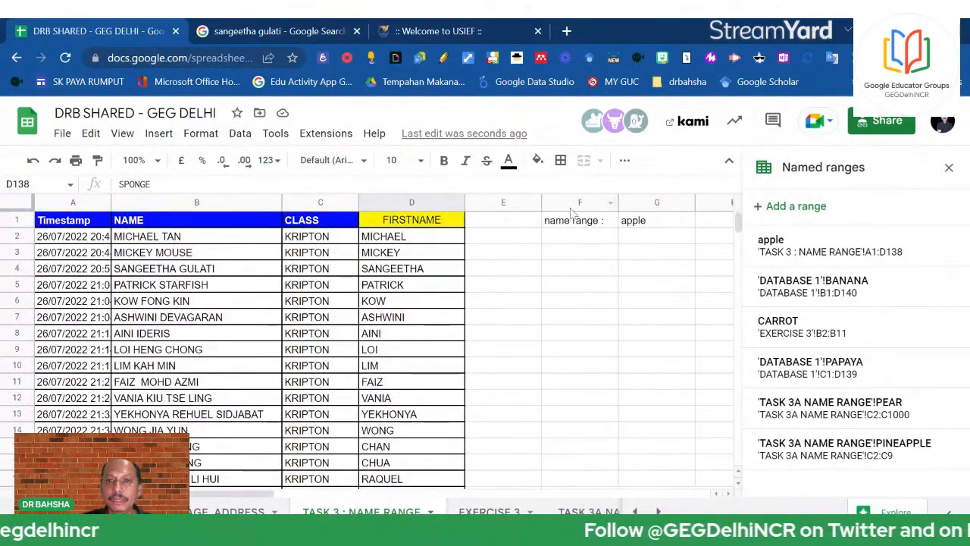
pyautogui.moveTo(573, 215); pyautogui.dragTo(644, 227)
pyautogui.press('Delete')
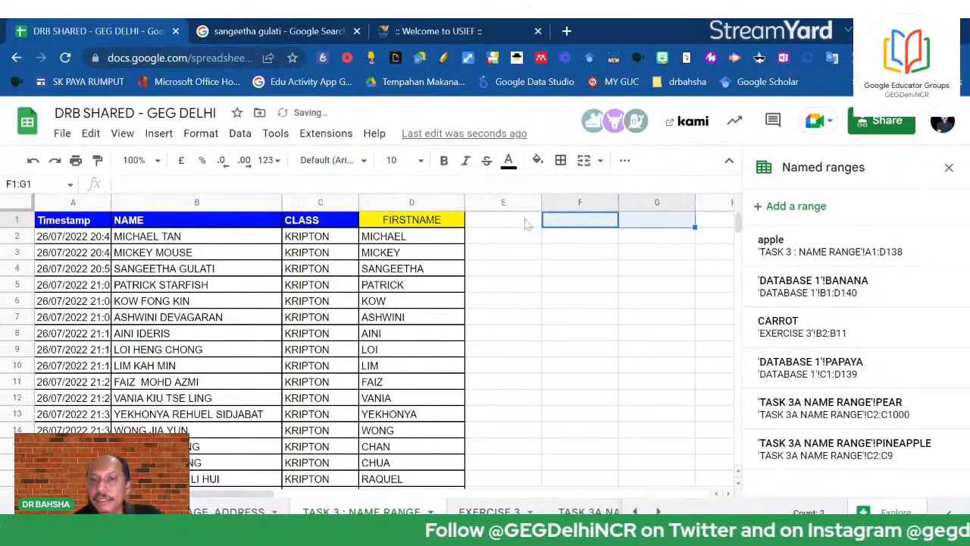
pyautogui.click(572, 224)
pyautogui.write('=')
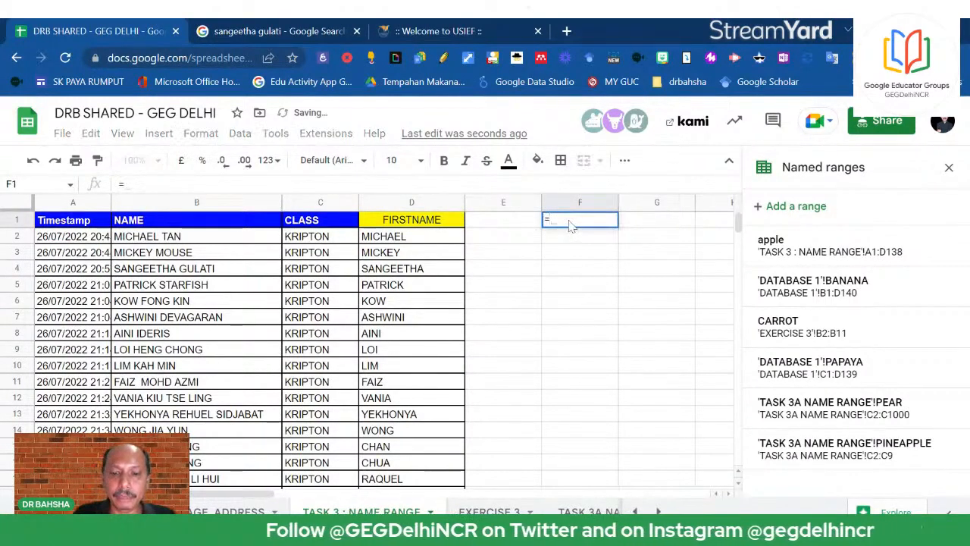
pyautogui.write('{')
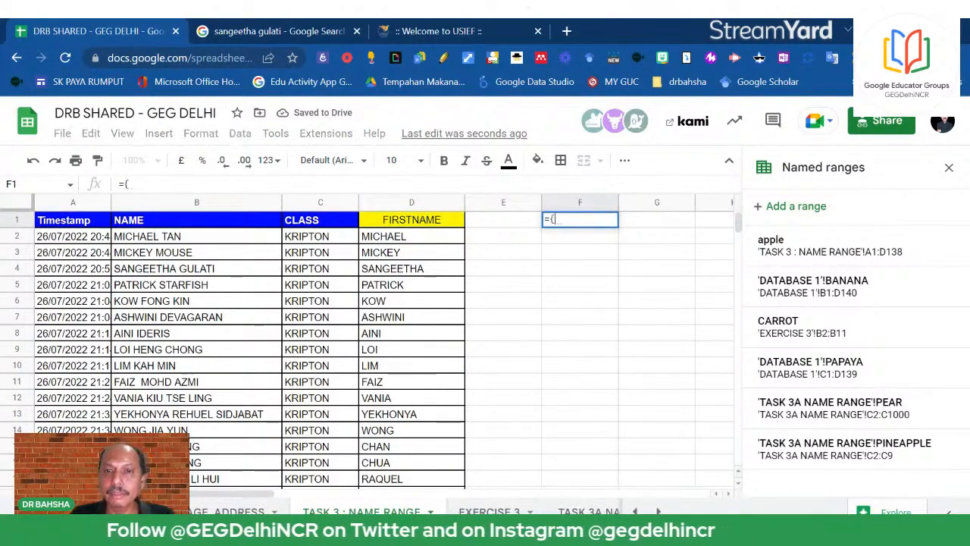
pyautogui.write('APPLE')
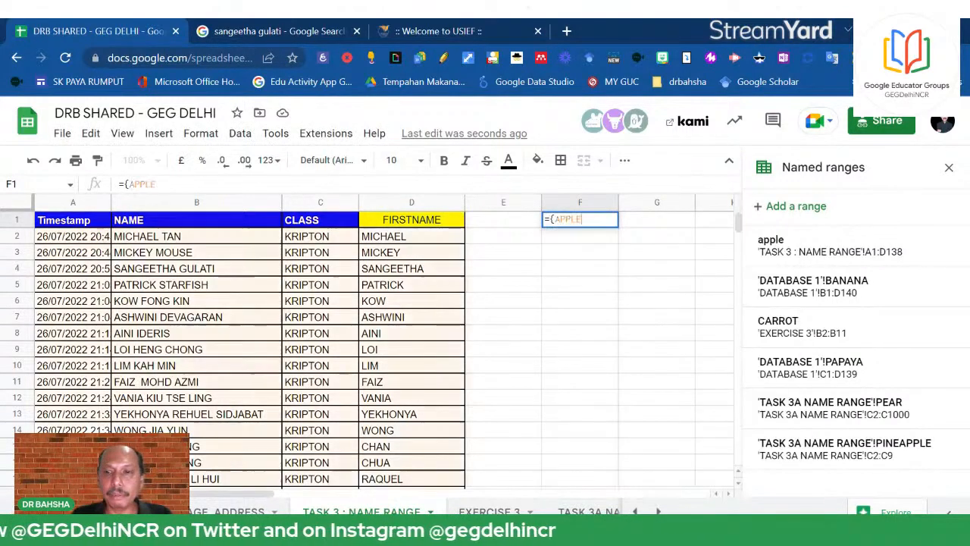
pyautogui.press('BackSpace')
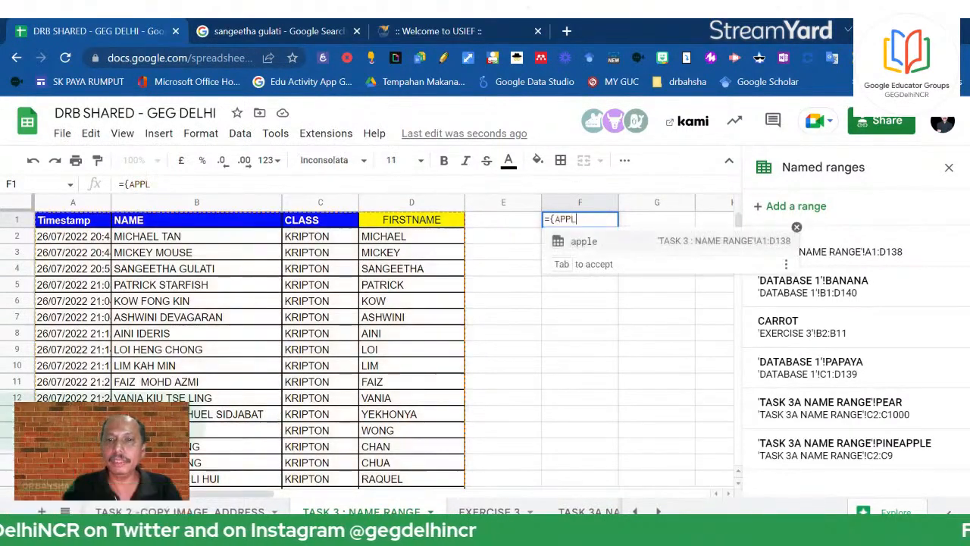
pyautogui.click(560, 243)
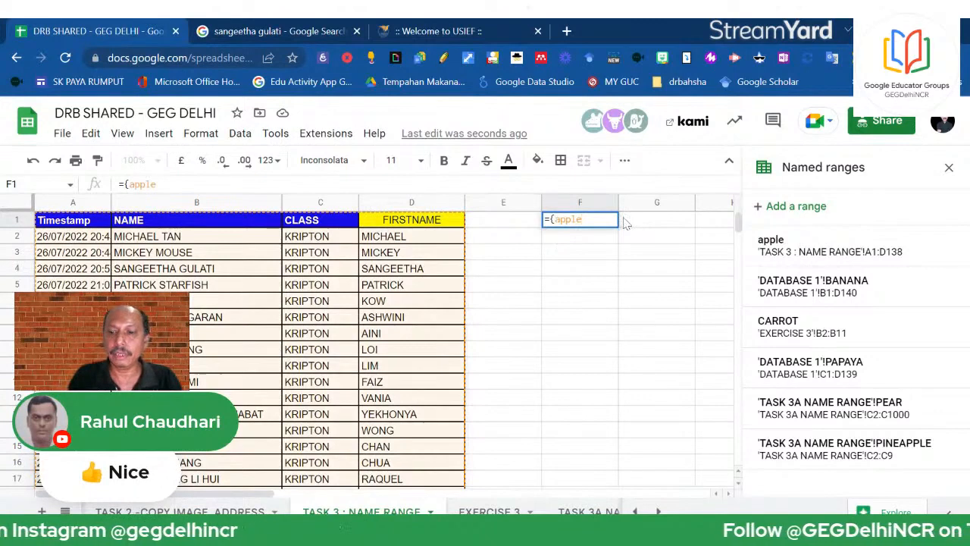
pyautogui.press('Return')
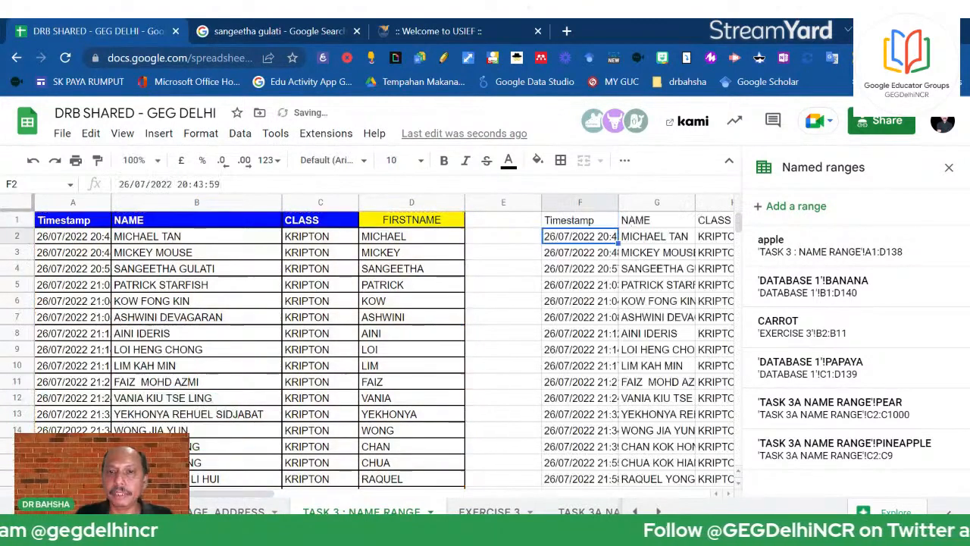
pyautogui.click(949, 168)
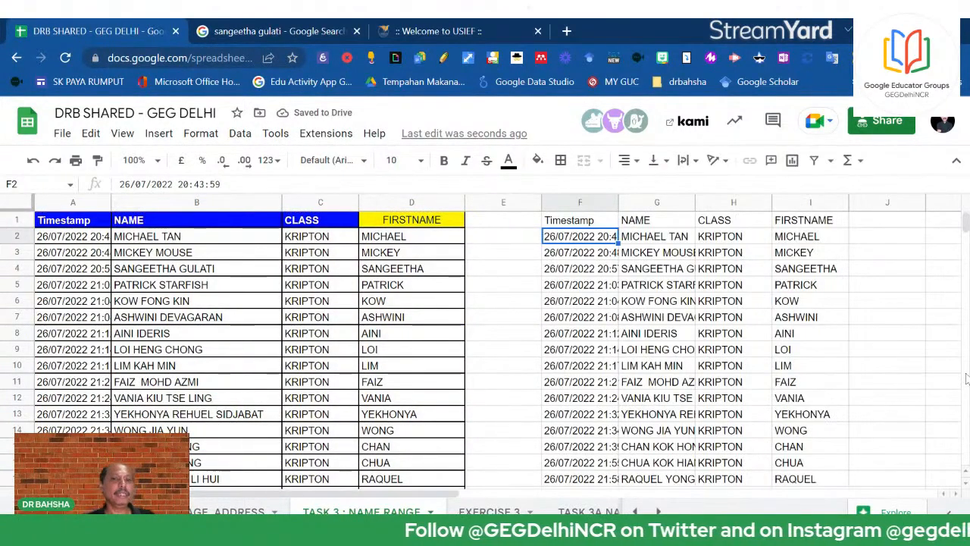
pyautogui.click(594, 221)
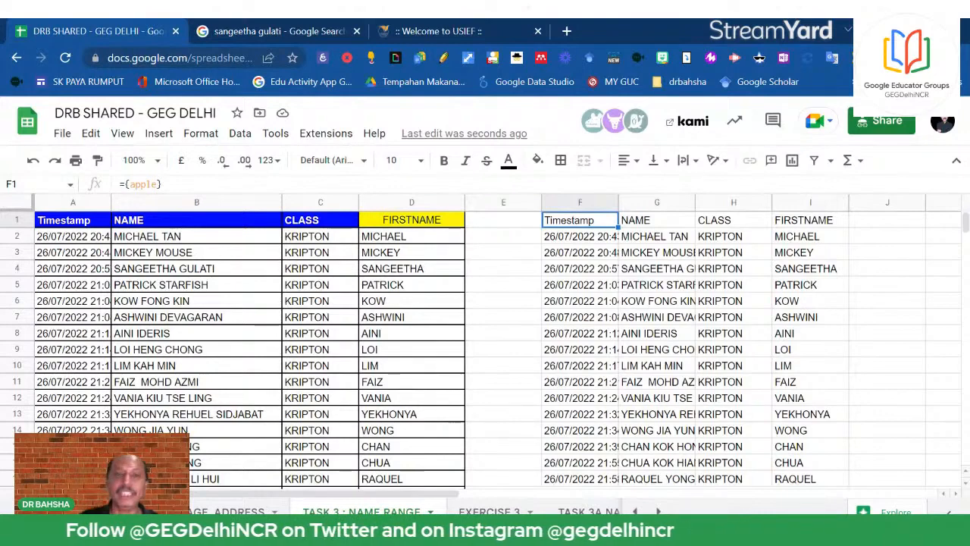
pyautogui.click(241, 135)
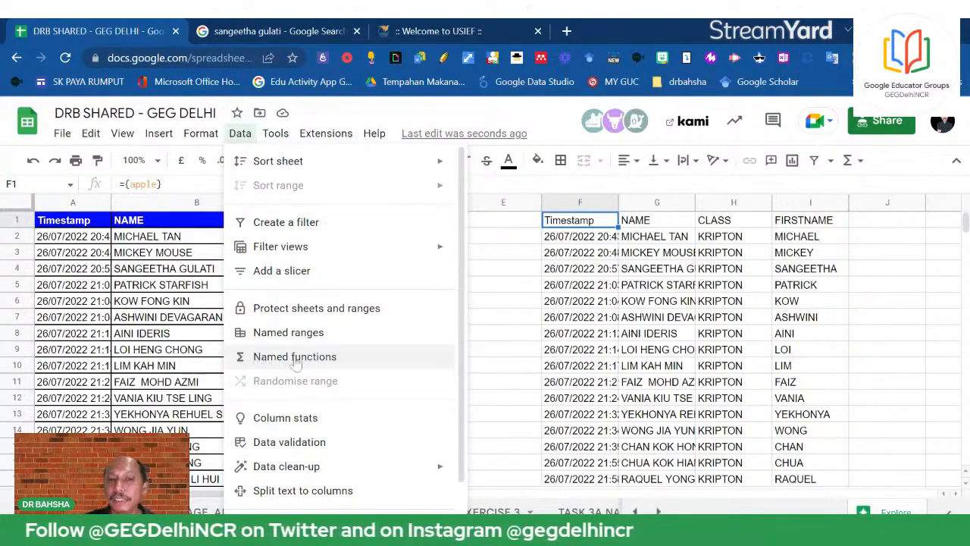
pyautogui.click(810, 450)
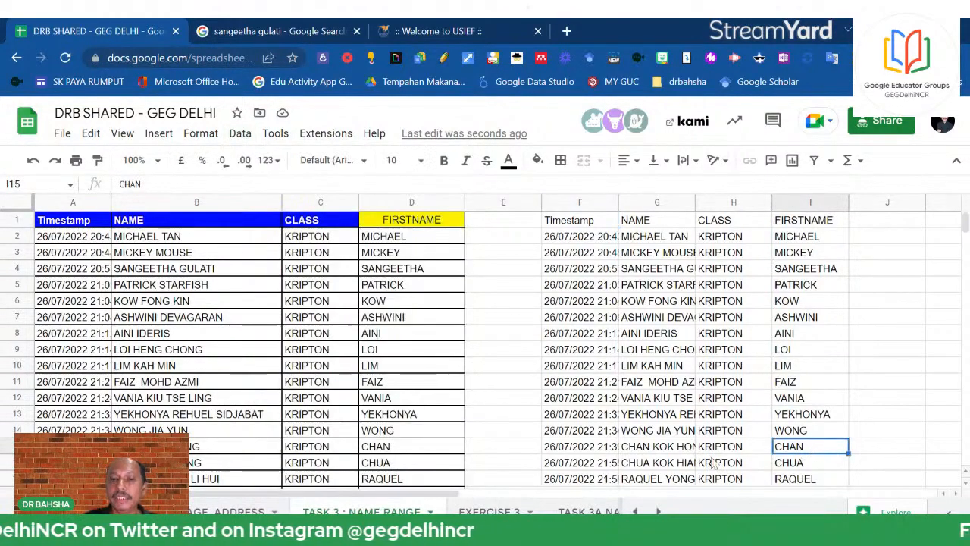
pyautogui.click(658, 511)
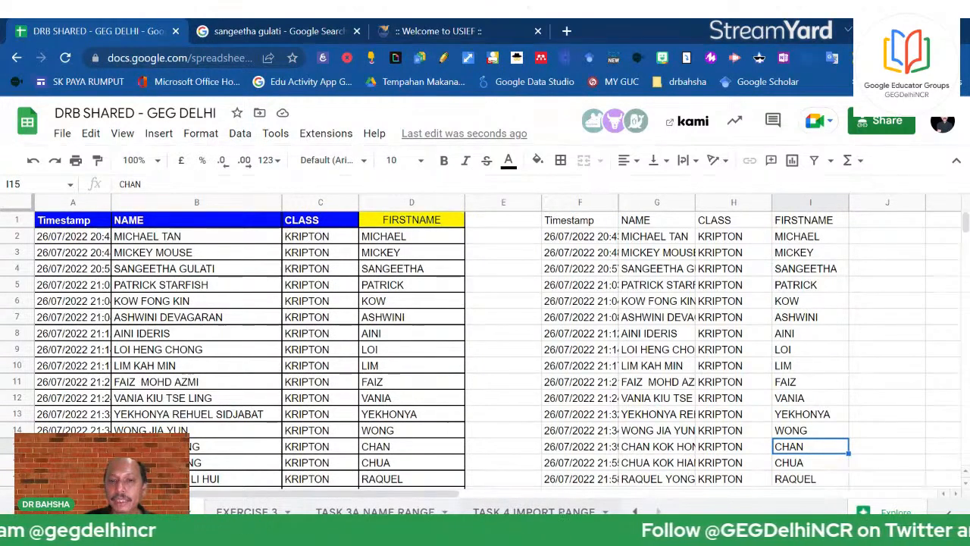
# Show the TASK 4 IMPORT RANGE sheet, whose A1 IMPORTRANGE pulls 'DATABASE 1!A1:E'
pyautogui.click(534, 512)
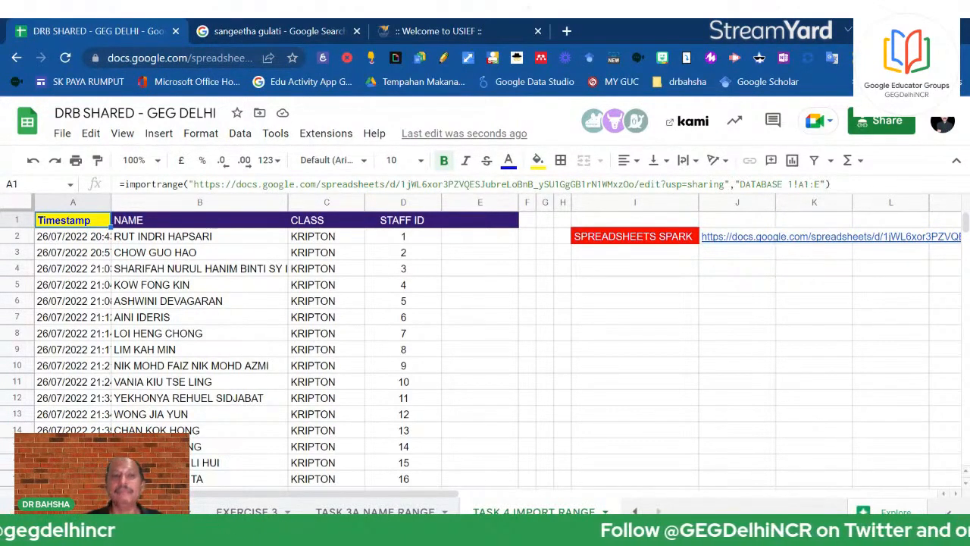
pyautogui.click(162, 367)
pyautogui.click(278, 277)
pyautogui.click(371, 277)
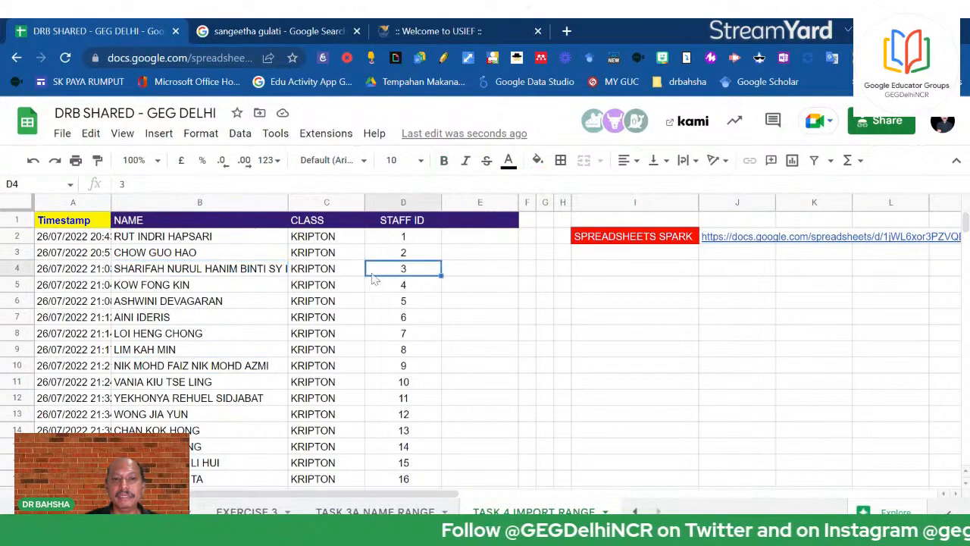
pyautogui.click(403, 237)
pyautogui.press('Delete')
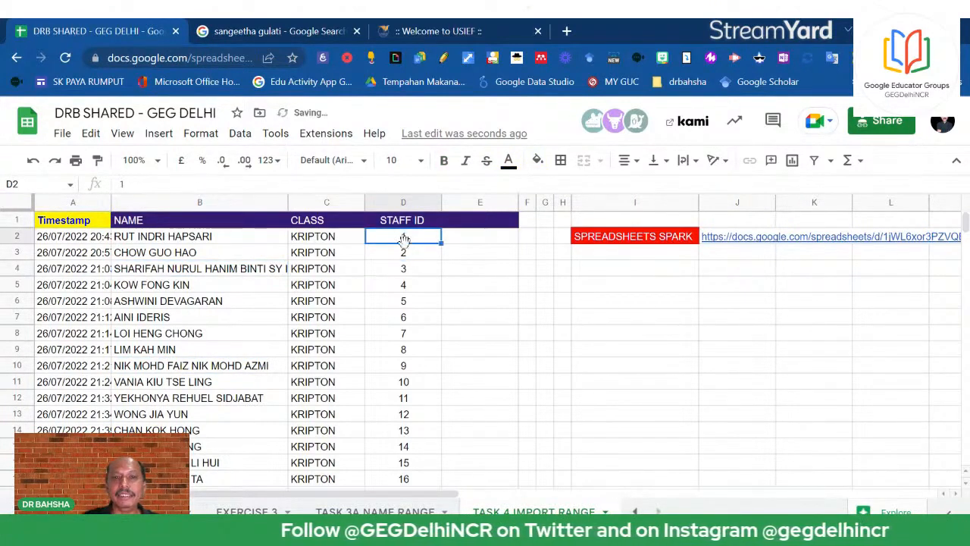
pyautogui.click(221, 348)
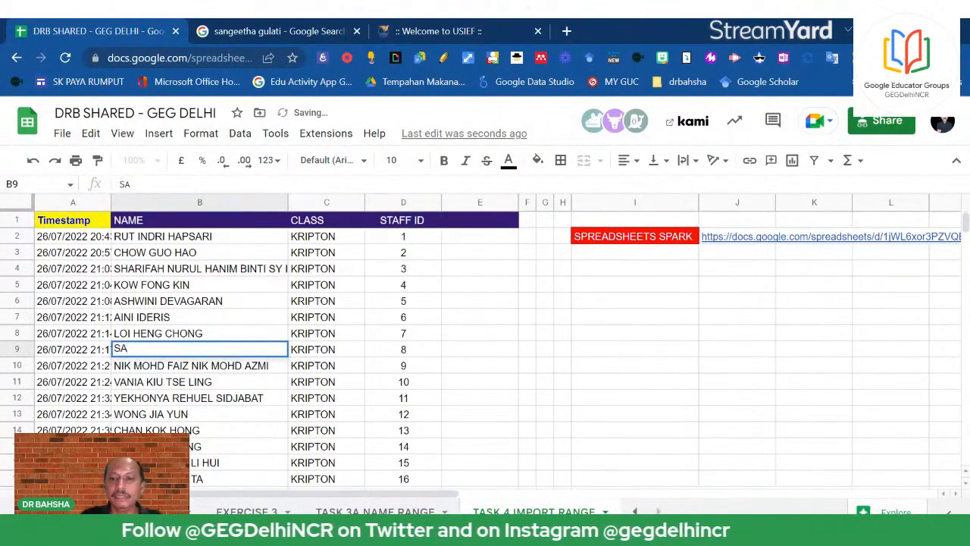
pyautogui.press('Escape')
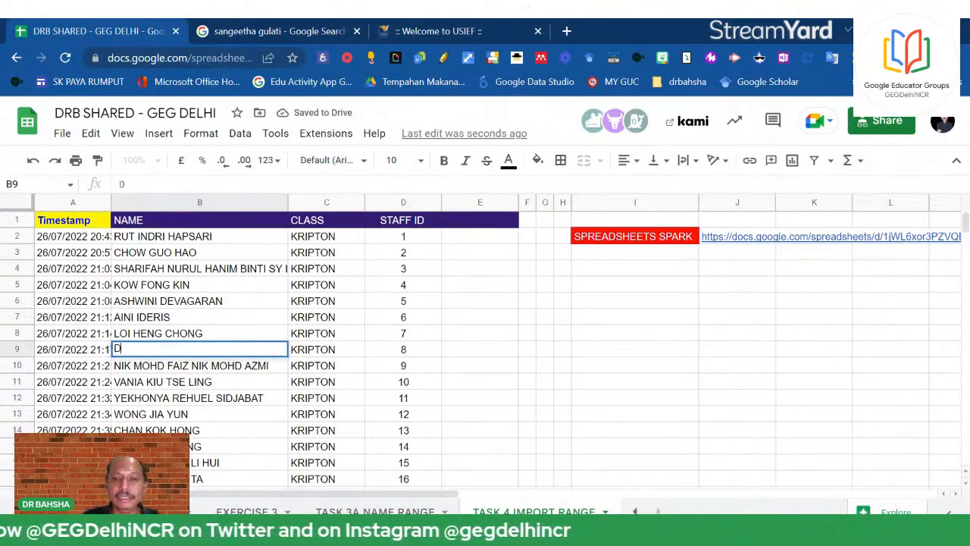
pyautogui.press('Escape')
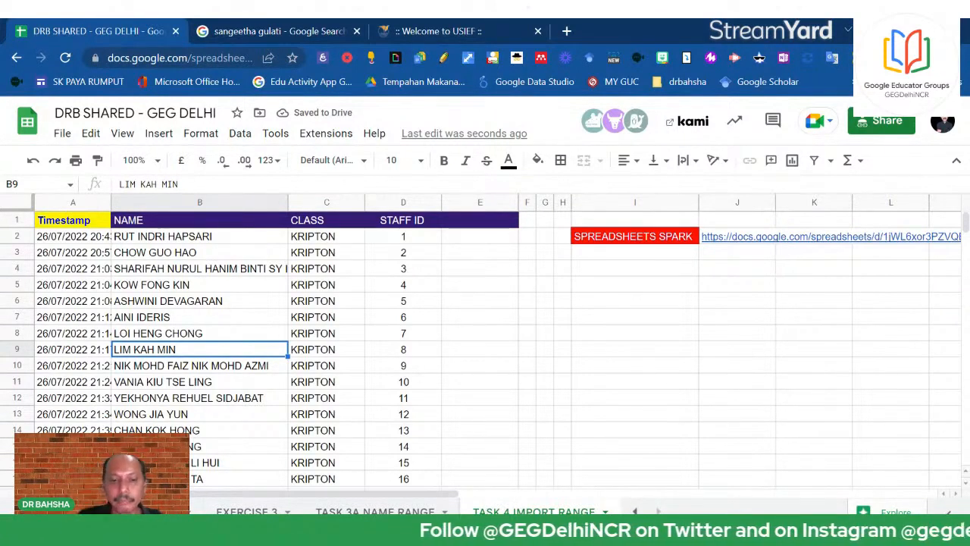
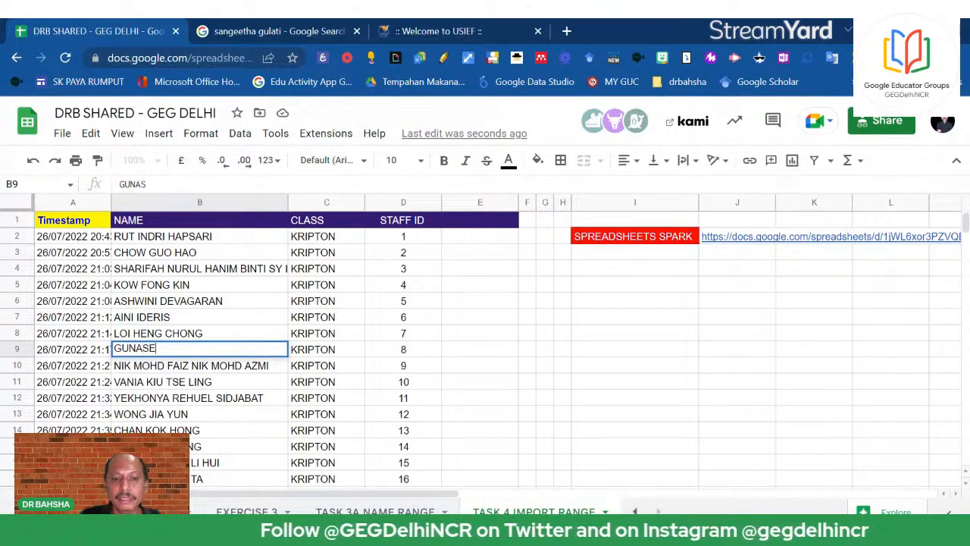
pyautogui.press('Return')
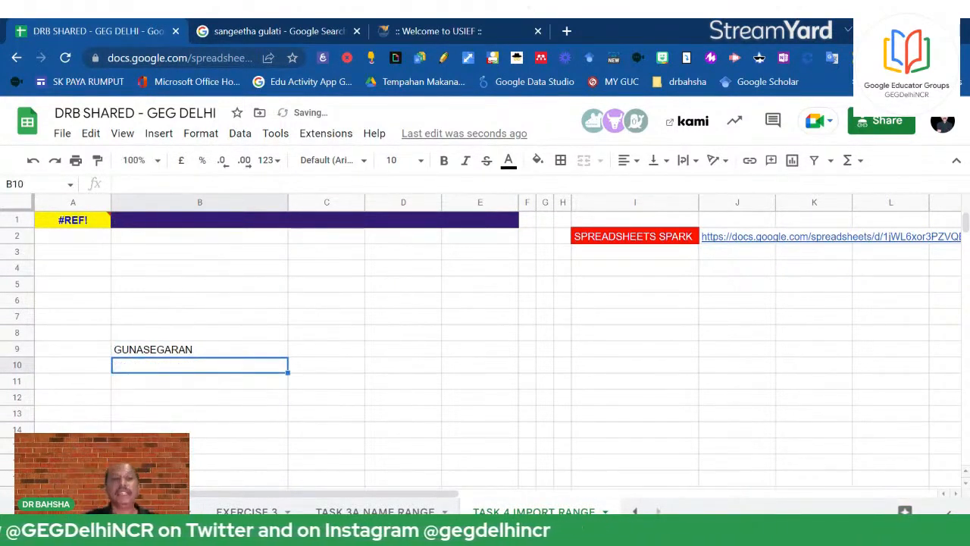
pyautogui.moveTo(61, 229)
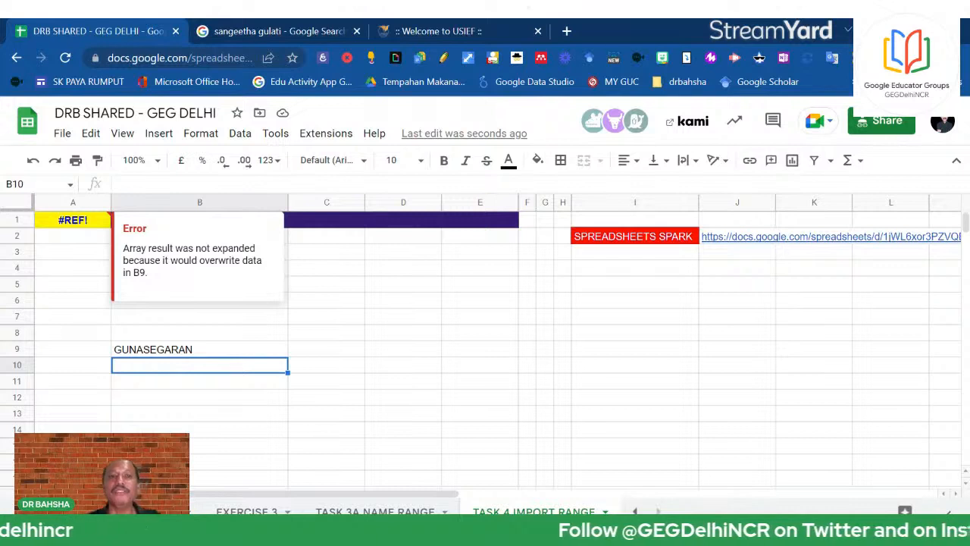
pyautogui.click(177, 352)
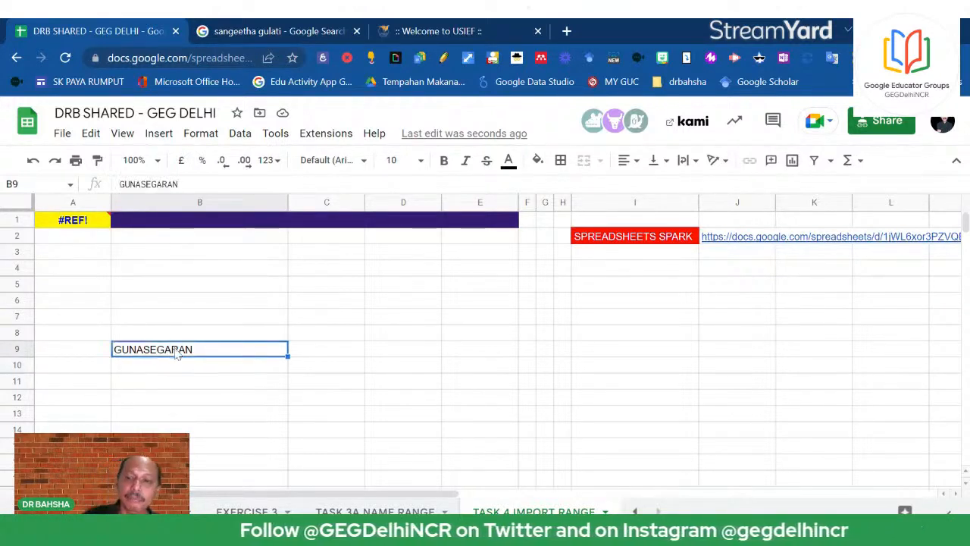
pyautogui.press('Delete')
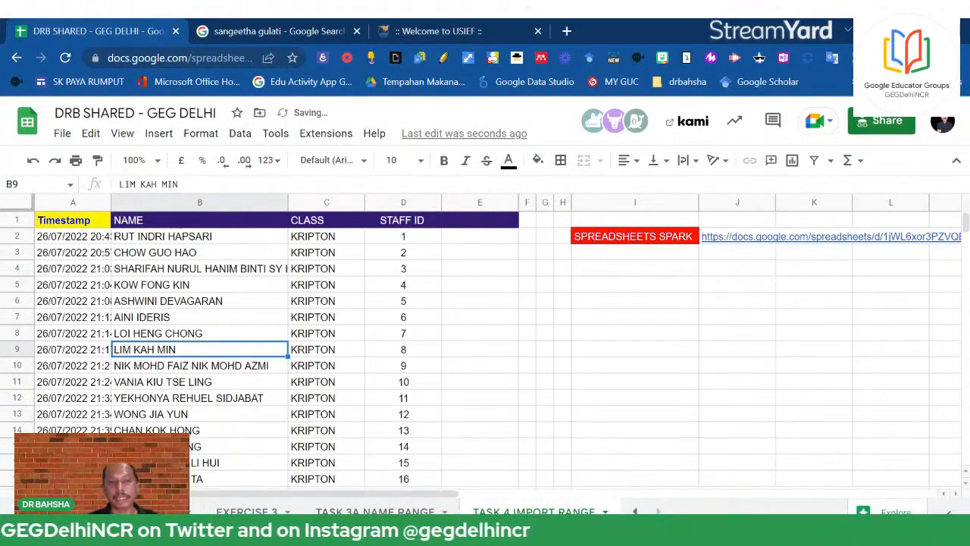
# Check A1's IMPORTRANGE, then open the J2 SPARK link (Copy SPARK IMPORT RANGE 19 NOV 2022) in a new tab
pyautogui.click(87, 224)
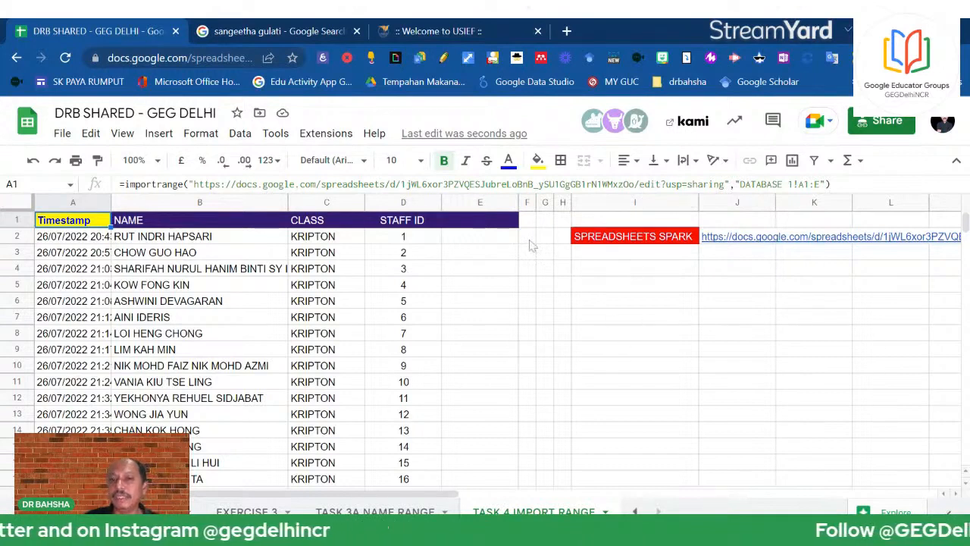
pyautogui.click(754, 282)
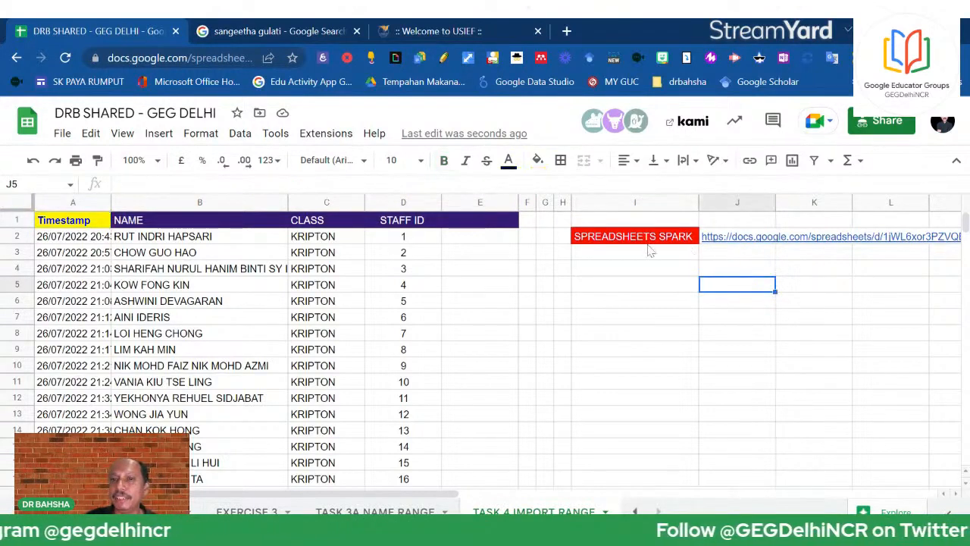
pyautogui.moveTo(744, 240)
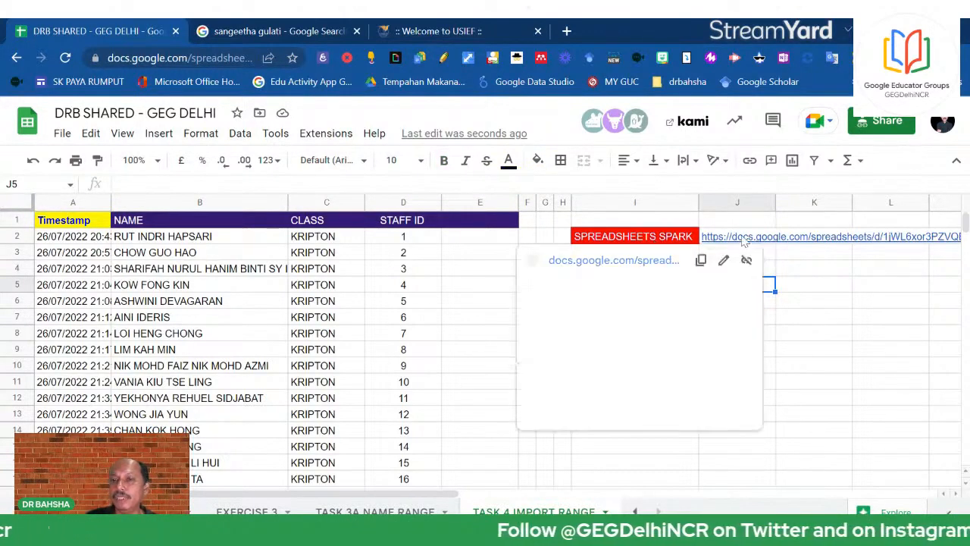
pyautogui.click(620, 266)
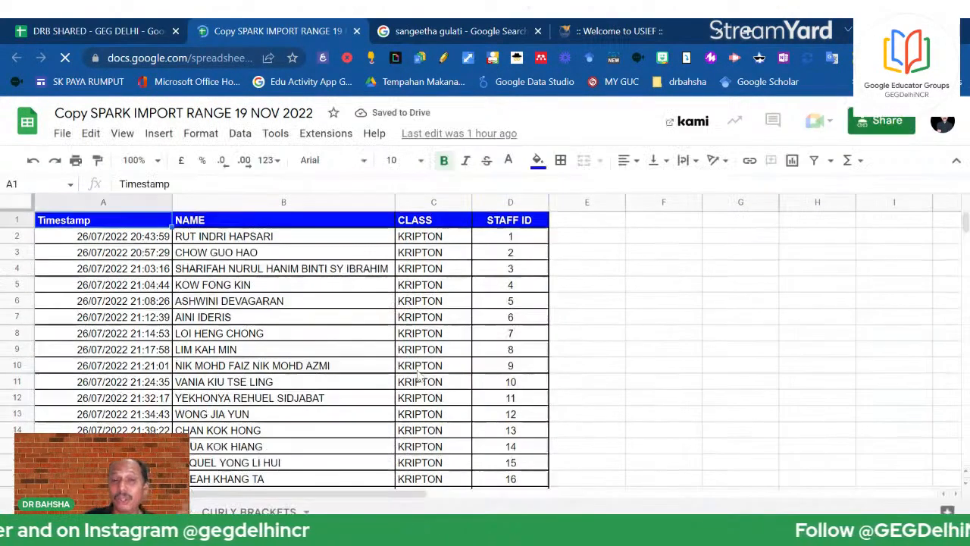
# Enter PINK PANTHER as the name in row 139 of the source list
pyautogui.scroll(-12, 416, 384)
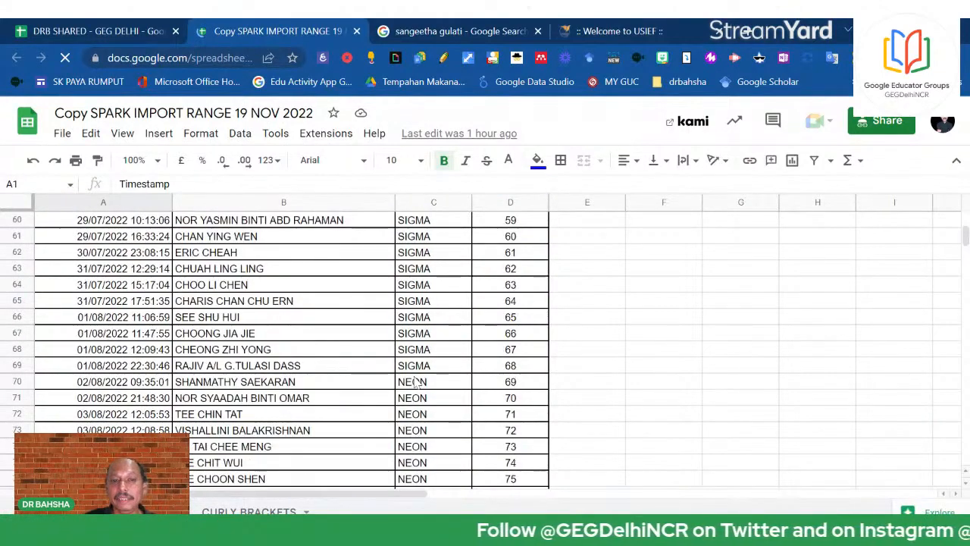
pyautogui.scroll(-13, 416, 385)
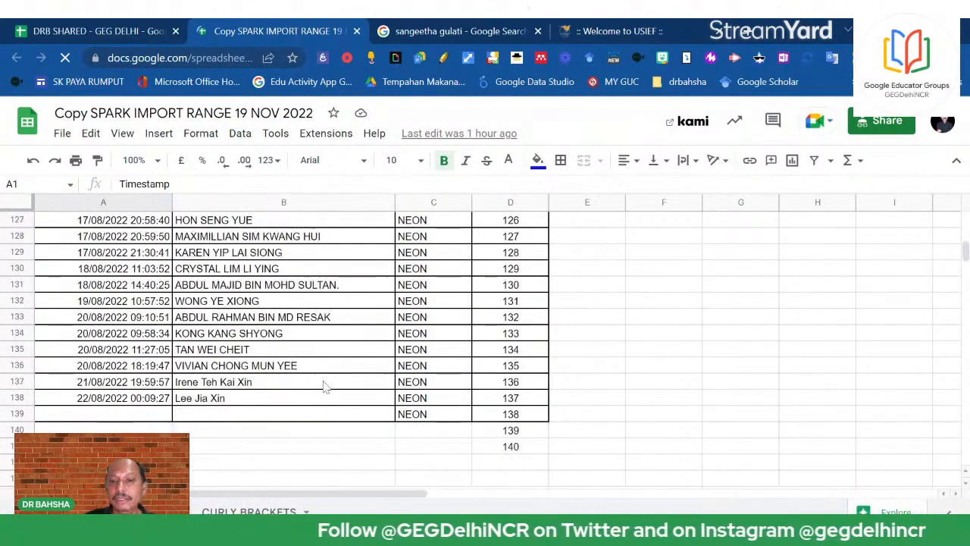
pyautogui.scroll(-4, 324, 386)
pyautogui.click(598, 399)
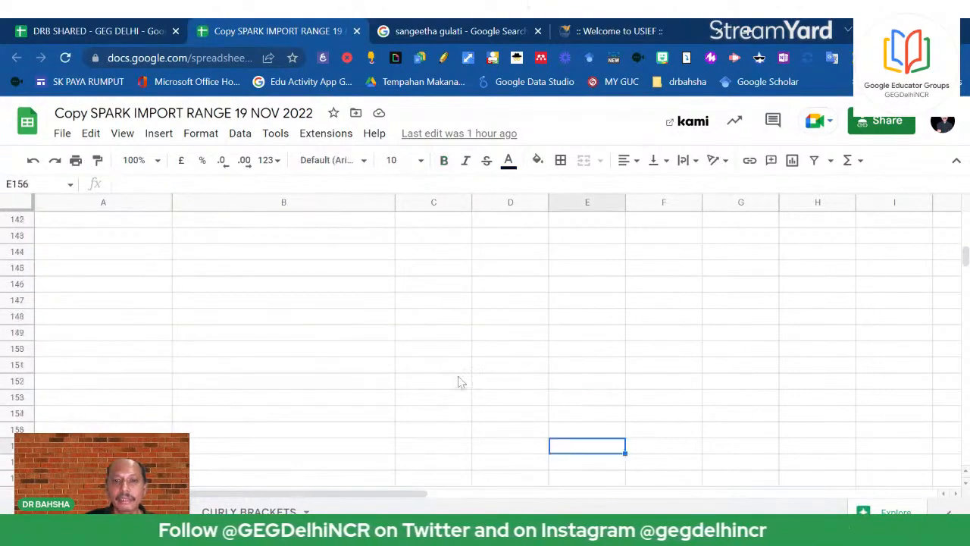
pyautogui.scroll(20, 458, 382)
pyautogui.scroll(-16, 460, 385)
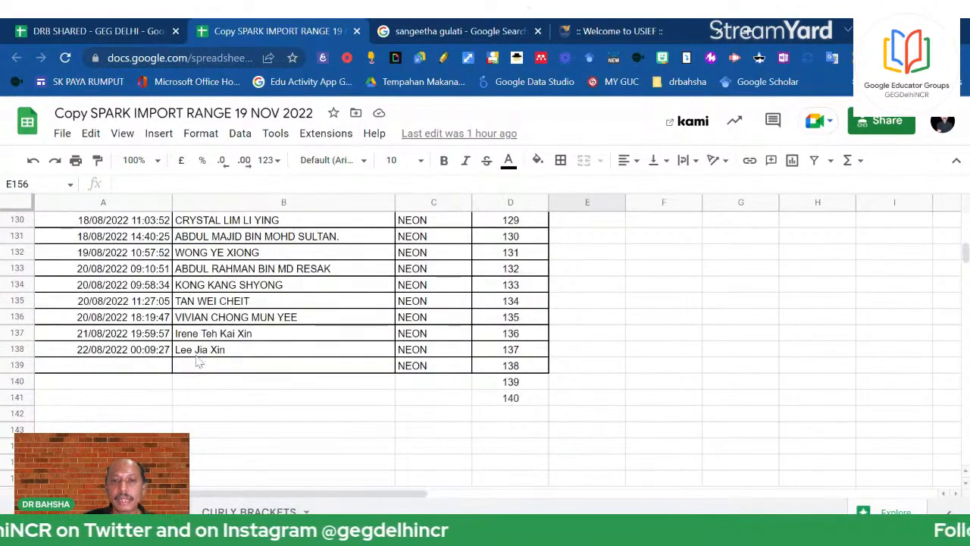
pyautogui.click(227, 370)
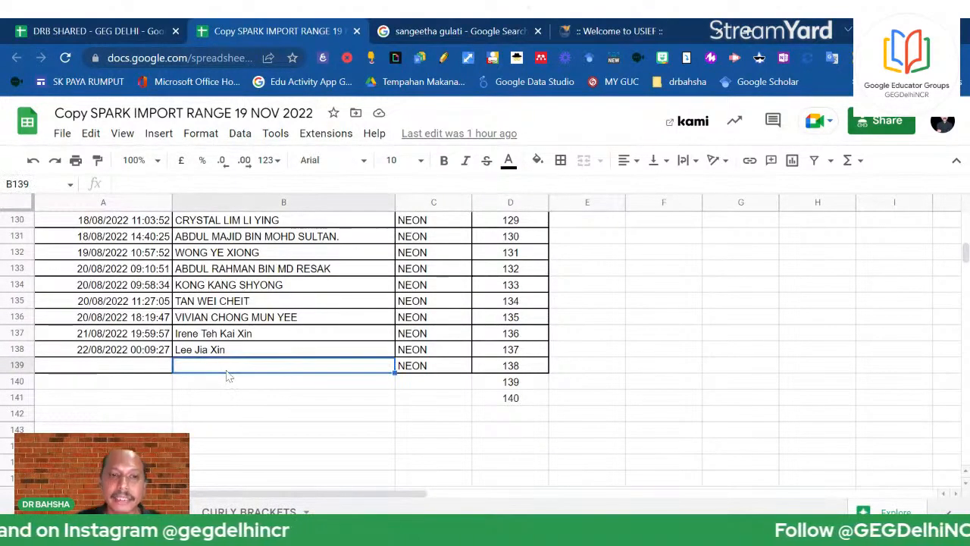
pyautogui.write('PINK P')
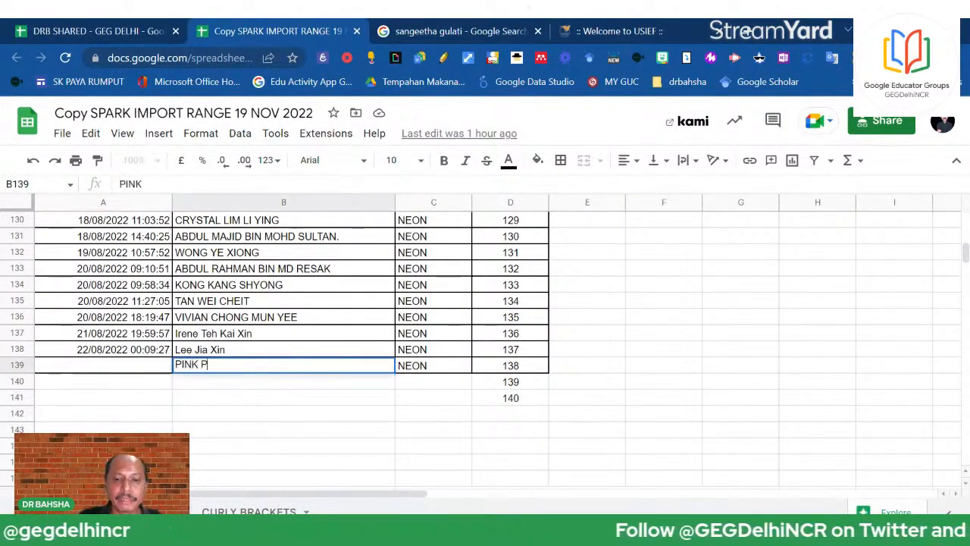
pyautogui.write('ANTHER')
pyautogui.press('Return')
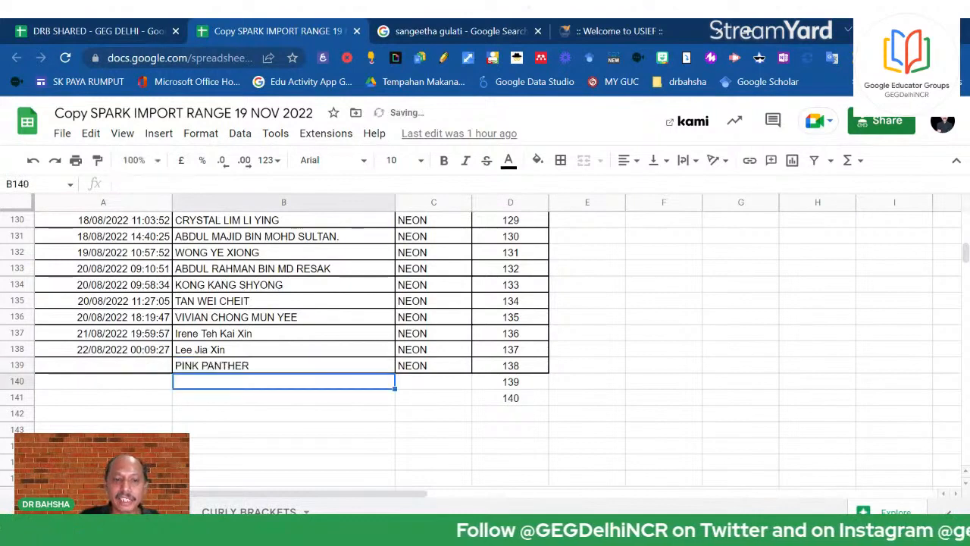
# Add DONAL DUCK in row 140 with class NEON
pyautogui.write('DONAL DU')
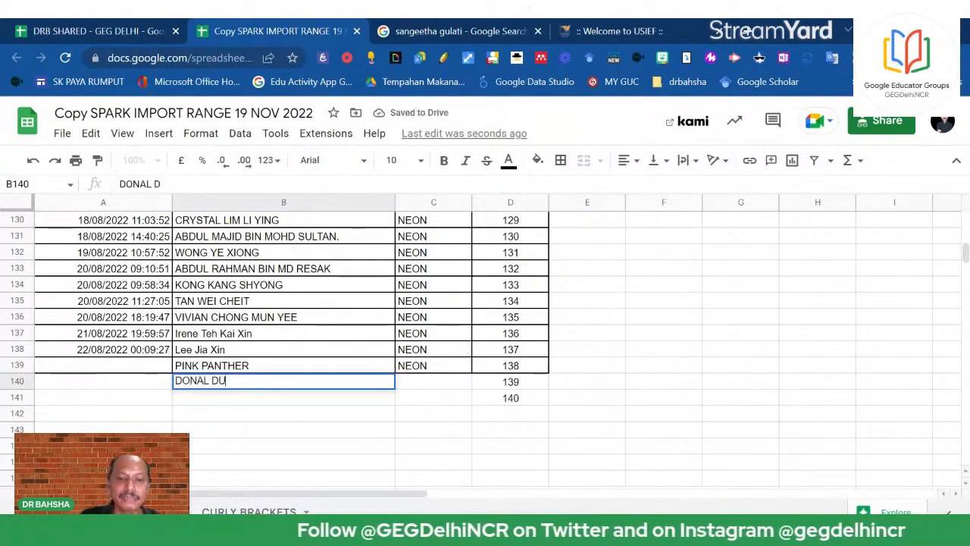
pyautogui.write('CK')
pyautogui.click(424, 416)
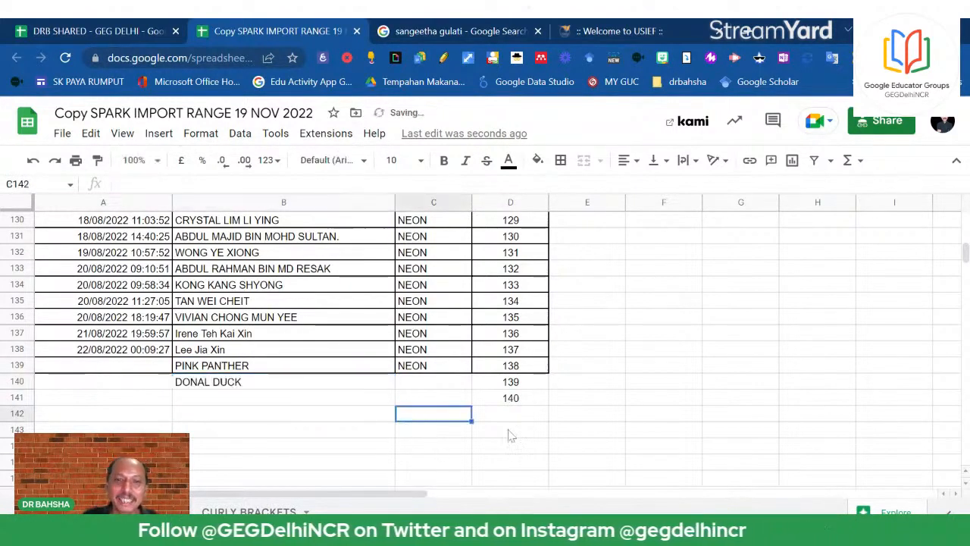
pyautogui.click(447, 388)
pyautogui.write('NEO')
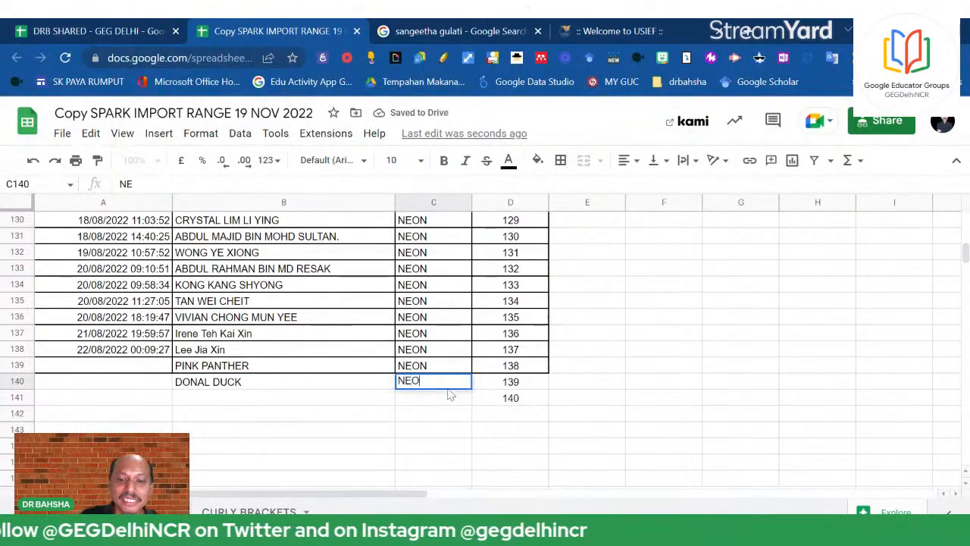
pyautogui.write('N')
pyautogui.press('Return')
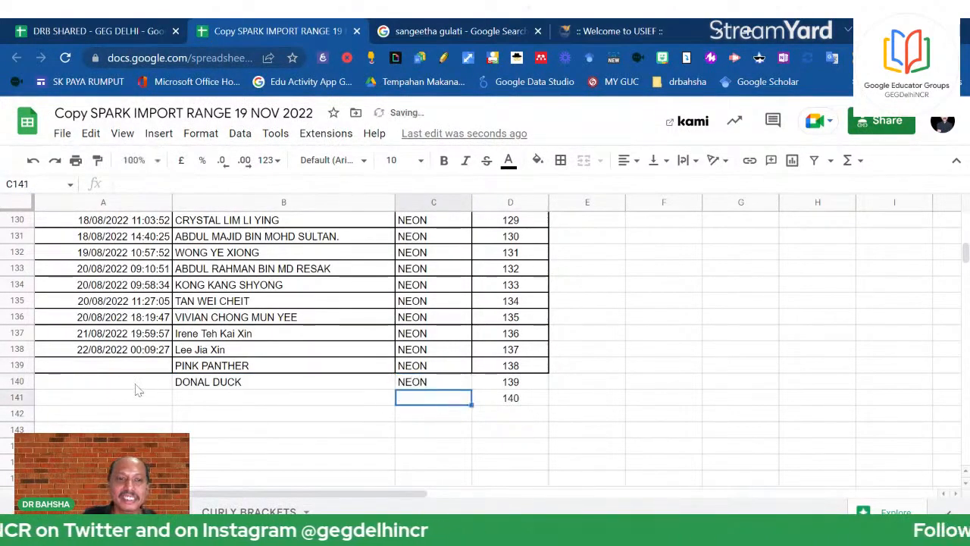
# Extend timestamps to row 141, enter MICKEY MOUSE there and copy NEON down to C141
pyautogui.click(162, 355)
pyautogui.moveTo(171, 357); pyautogui.dragTo(241, 400)
pyautogui.click(241, 400)
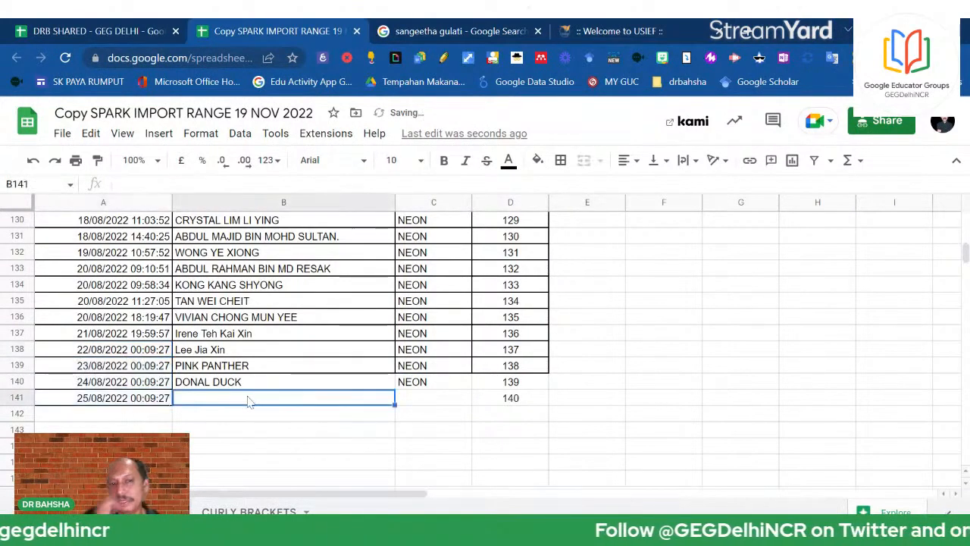
pyautogui.write('MIC')
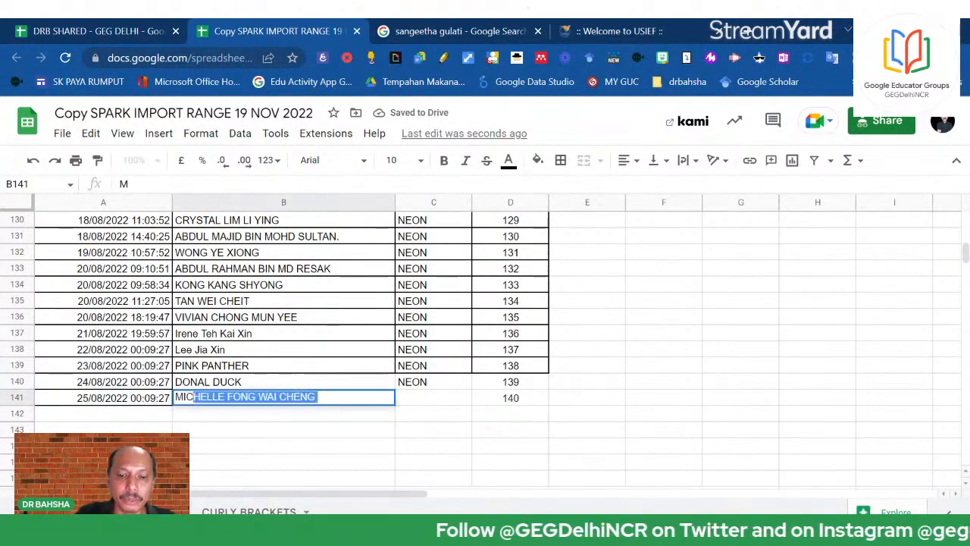
pyautogui.write('KEY MOUSE')
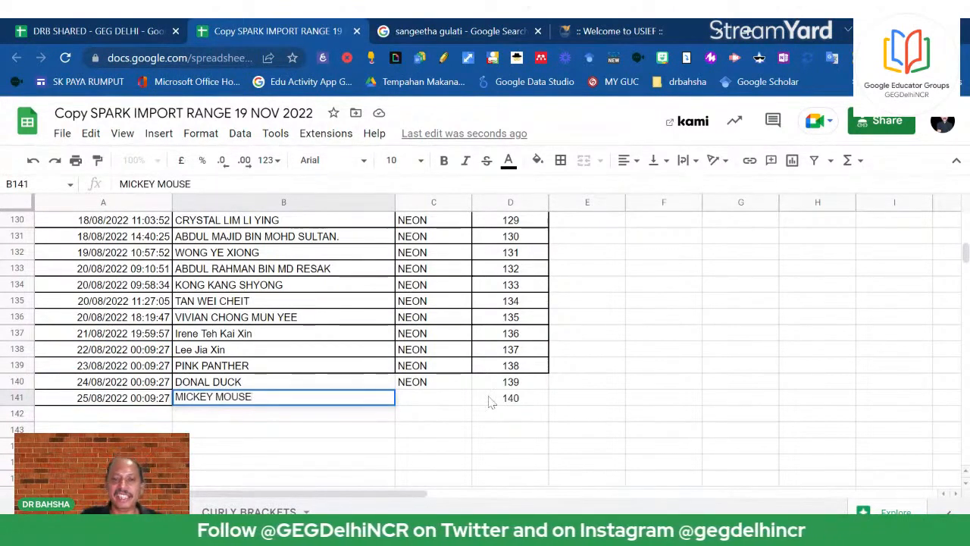
pyautogui.click(588, 400)
pyautogui.click(444, 386)
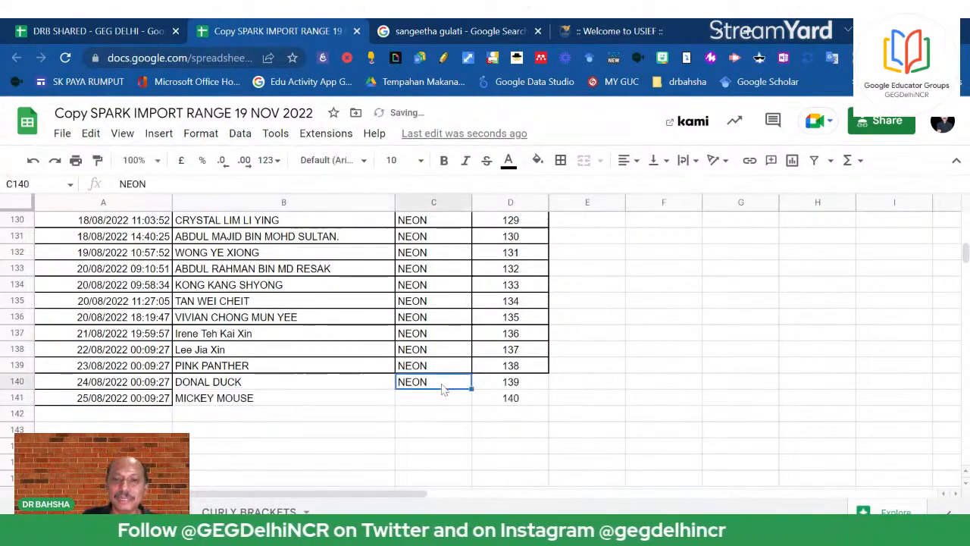
pyautogui.moveTo(471, 388); pyautogui.dragTo(468, 404)
pyautogui.click(275, 410)
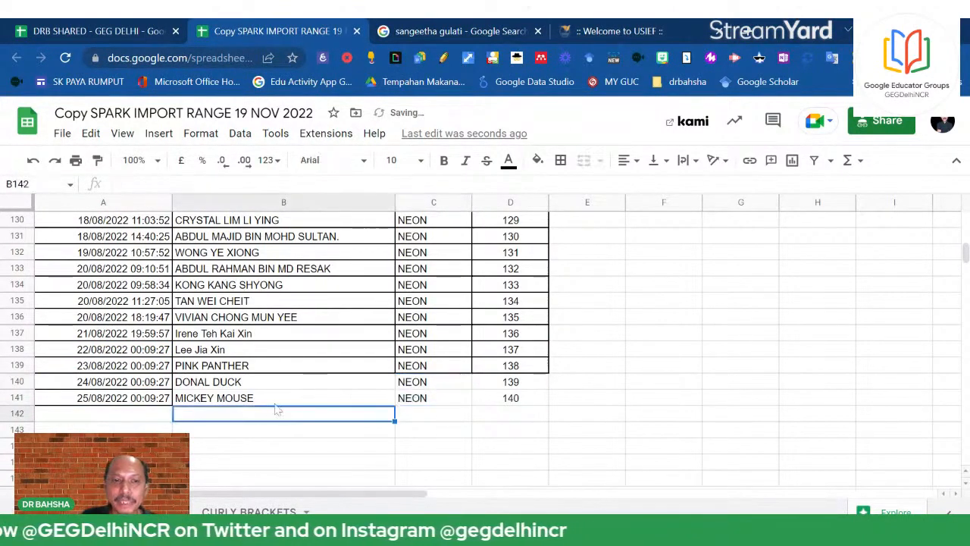
# In DRB SHARED, fill rows 139–141 (A139:D141) with yellow
pyautogui.click(38, 28)
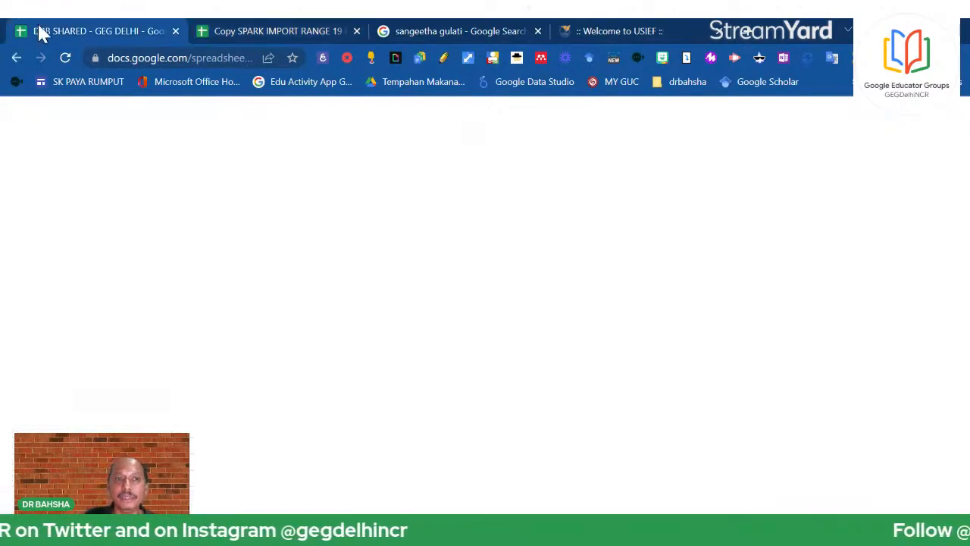
pyautogui.scroll(-2, 400, 337)
pyautogui.scroll(-20, 400, 337)
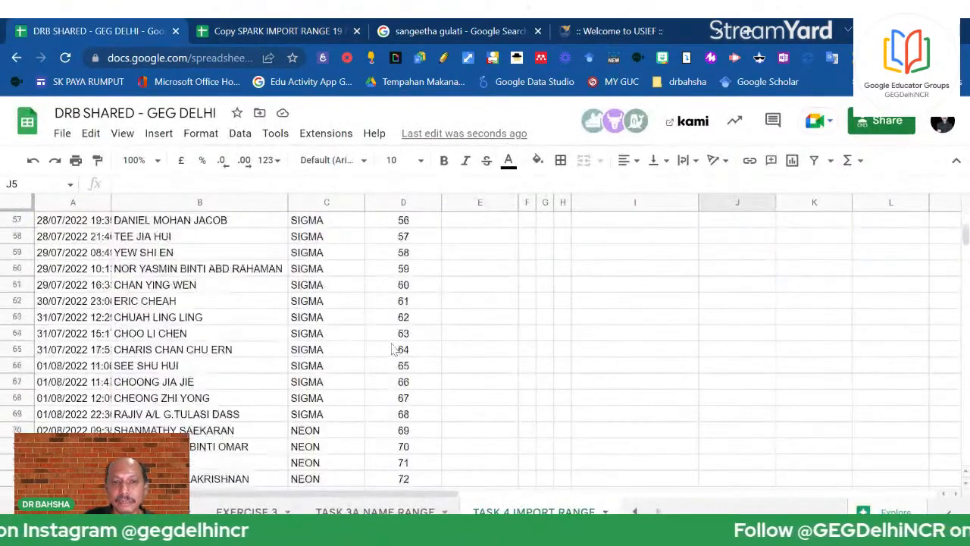
pyautogui.scroll(-6, 392, 348)
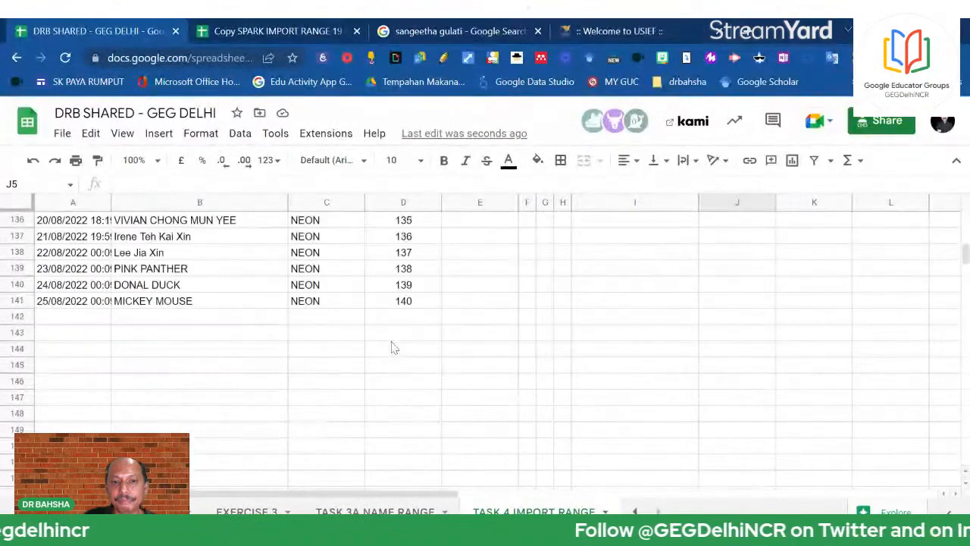
pyautogui.scroll(1, 392, 348)
pyautogui.moveTo(53, 324); pyautogui.dragTo(411, 353)
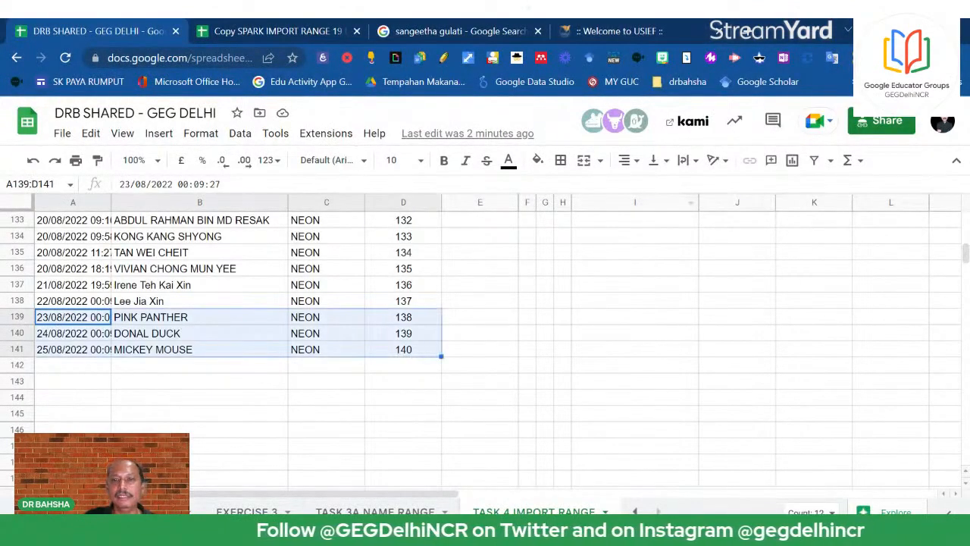
pyautogui.click(537, 160)
pyautogui.click(589, 230)
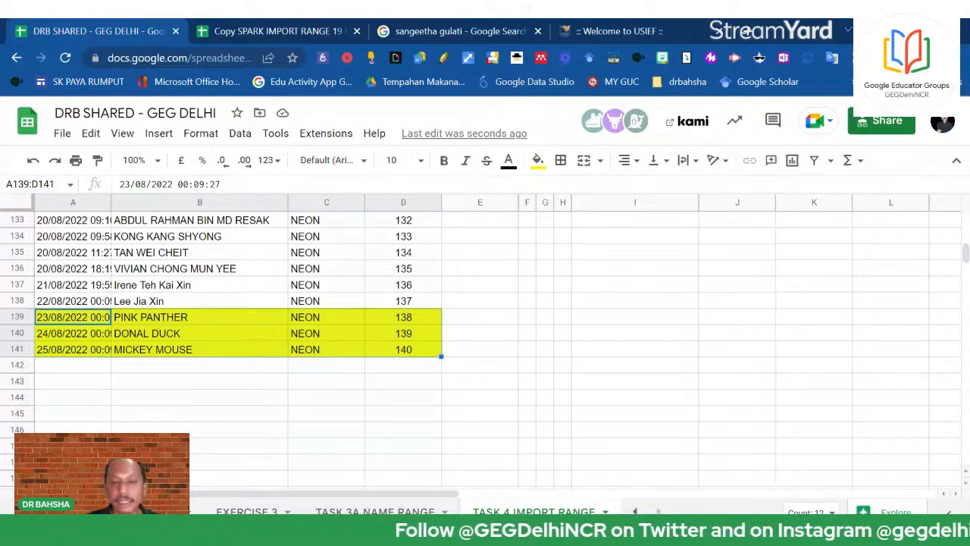
# Add a new blank sheet, Sheet8, and move it before TASK 4 IMPORT RANGE
pyautogui.click(655, 438)
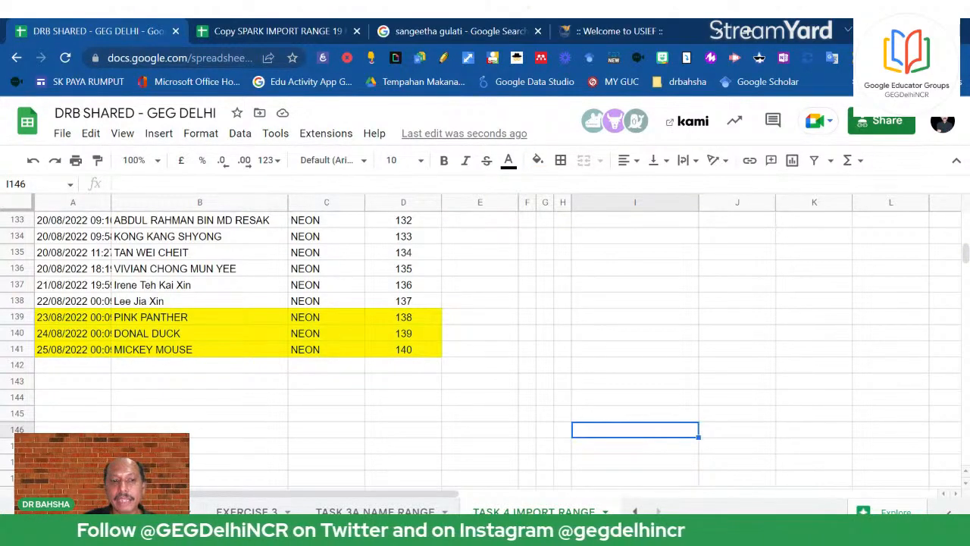
pyautogui.click(47, 512)
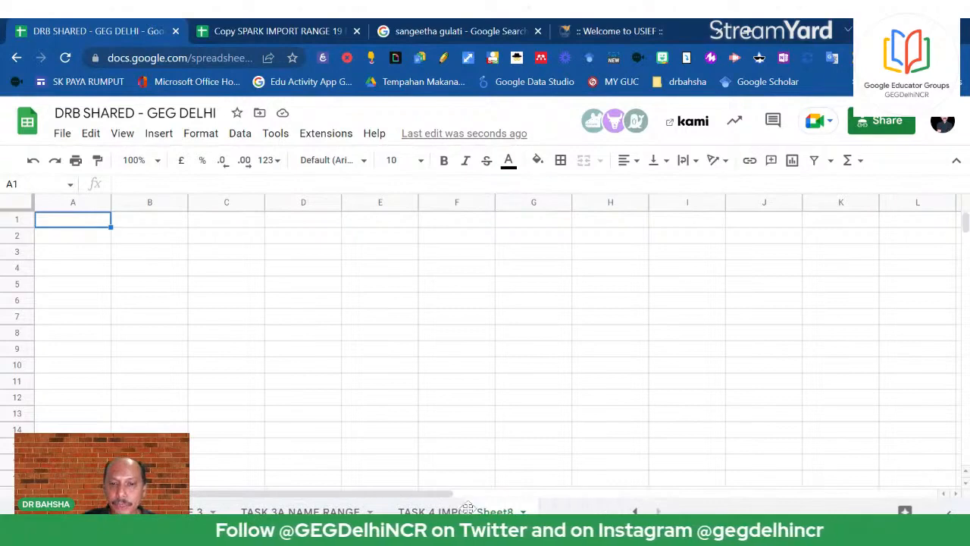
pyautogui.moveTo(453, 509); pyautogui.dragTo(582, 512)
# Rename Sheet8 to EXERCISE 2
pyautogui.click(534, 511)
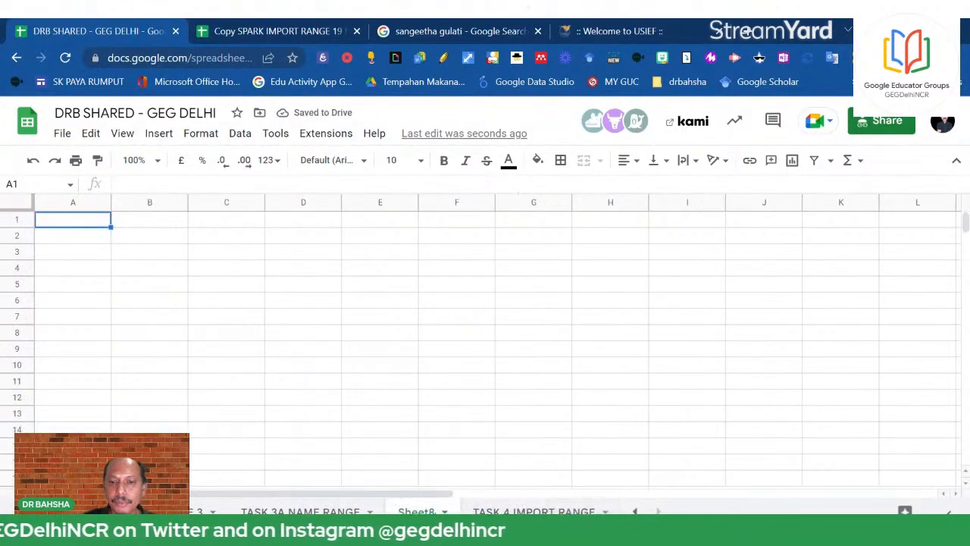
pyautogui.rightClick(416, 511)
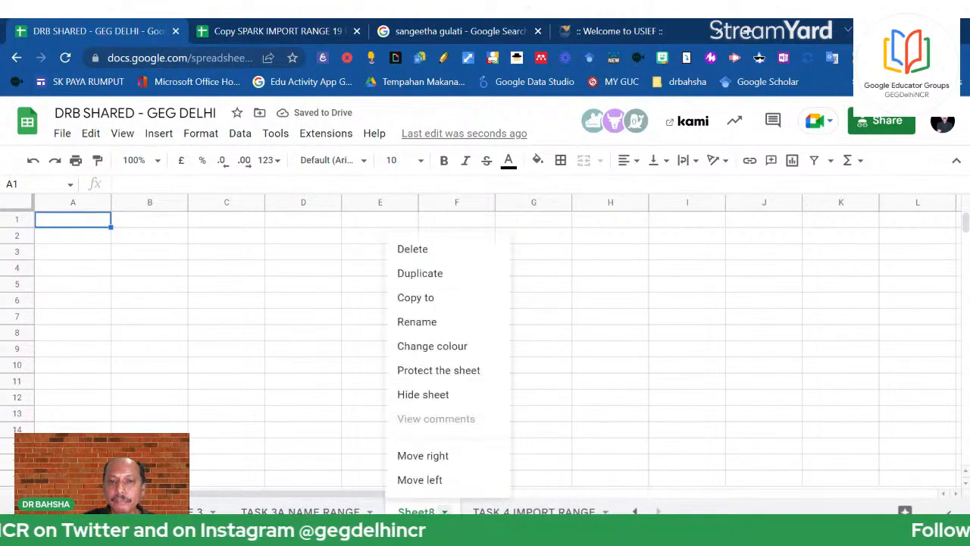
pyautogui.click(442, 326)
pyautogui.write('EXE')
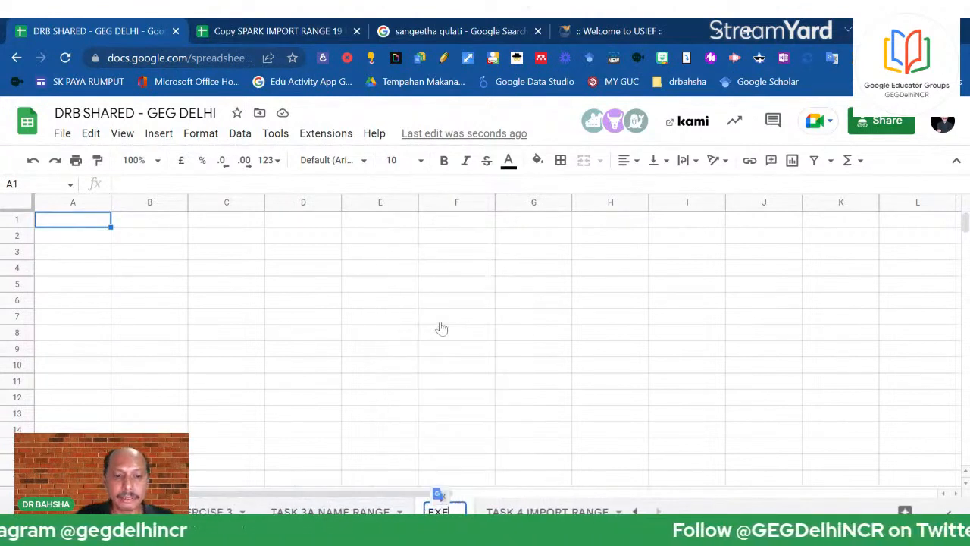
pyautogui.write('RCISE 2')
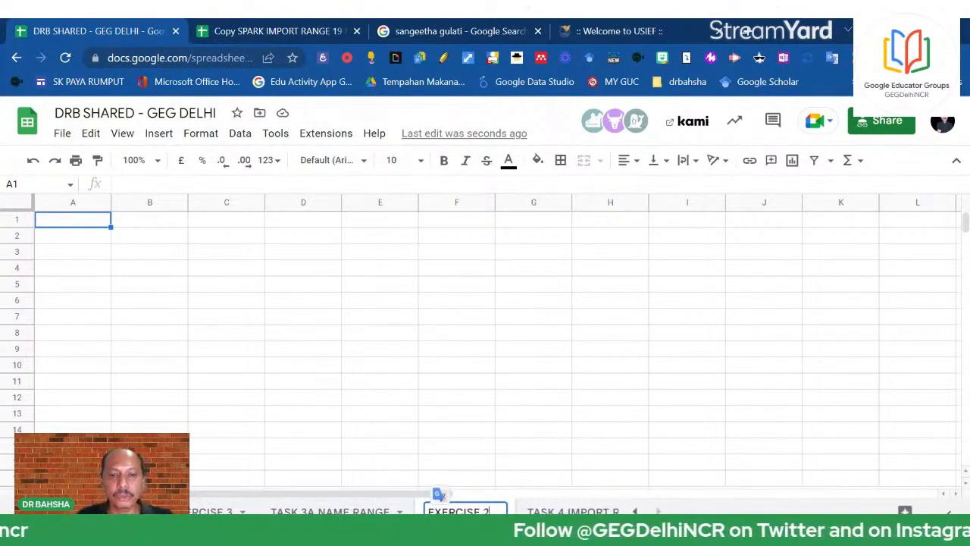
pyautogui.click(584, 257)
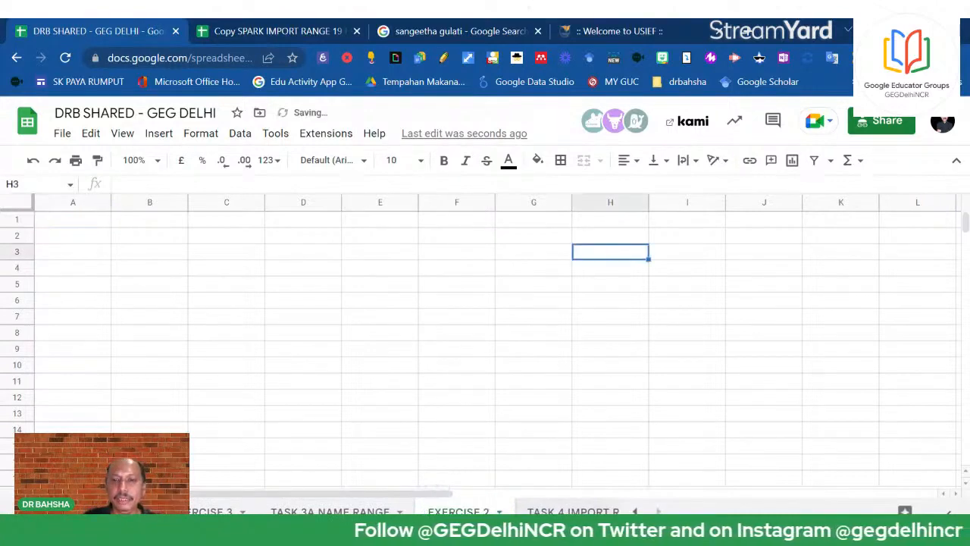
# Check the SPARK source sheet's header row, then return to cell A1 of EXERCISE 2
pyautogui.click(275, 32)
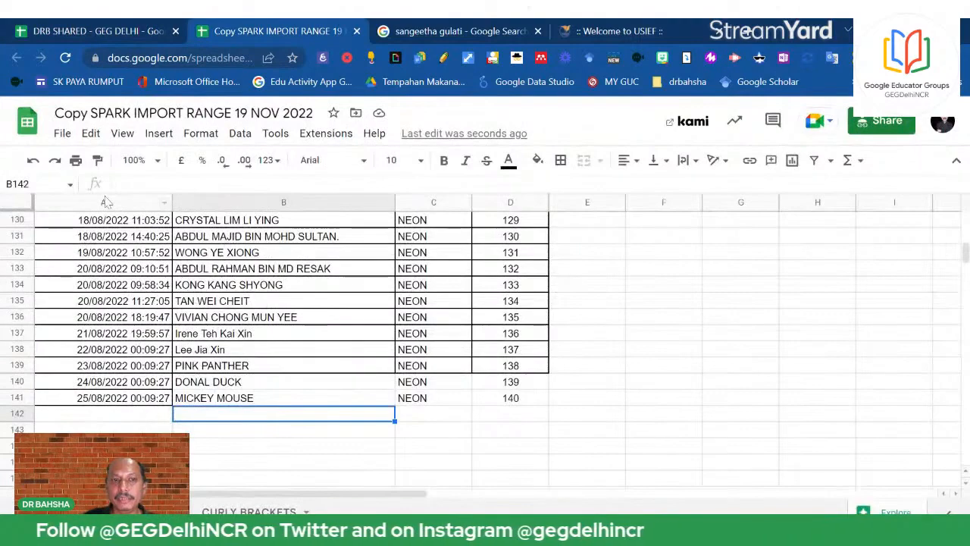
pyautogui.scroll(12, 599, 413)
pyautogui.click(599, 412)
pyautogui.scroll(6, 599, 412)
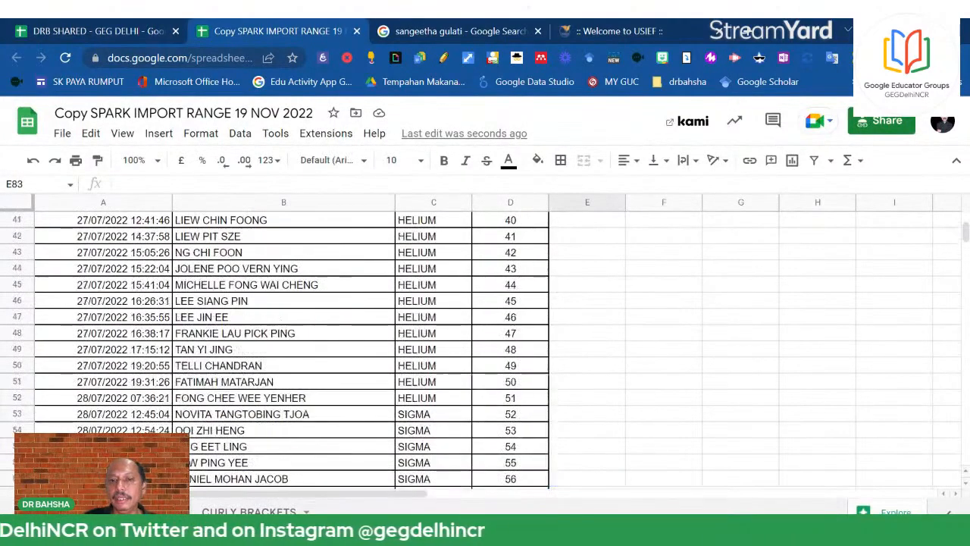
pyautogui.scroll(7, 461, 365)
pyautogui.scroll(3, 462, 365)
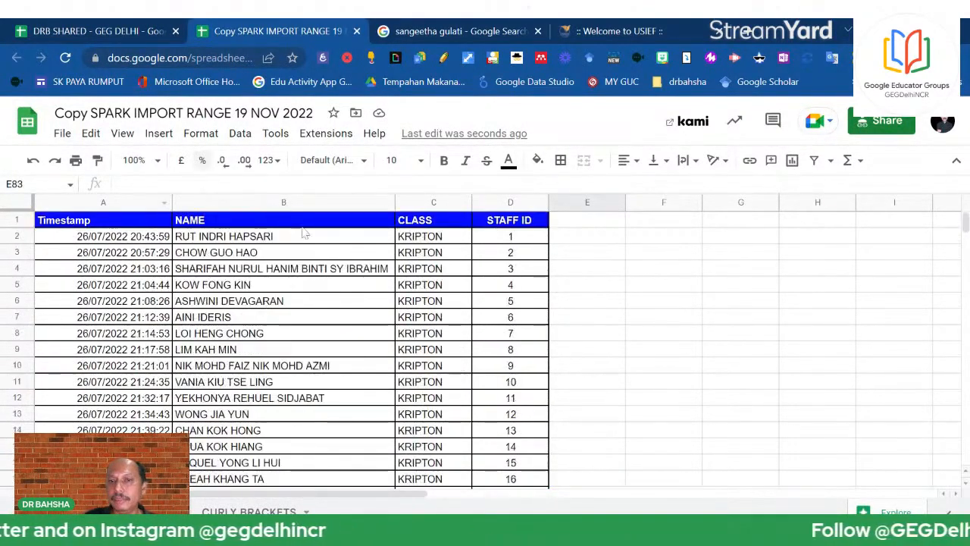
pyautogui.click(99, 32)
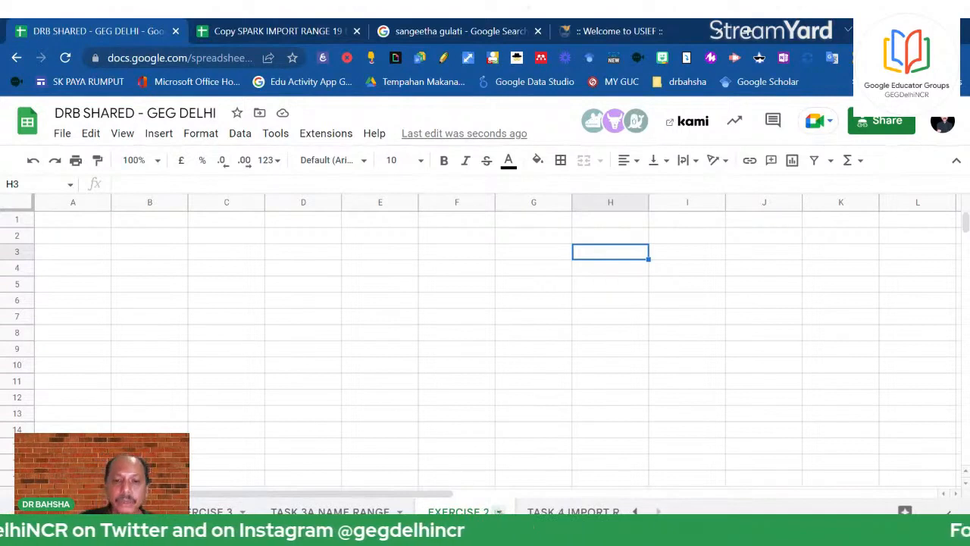
pyautogui.click(86, 225)
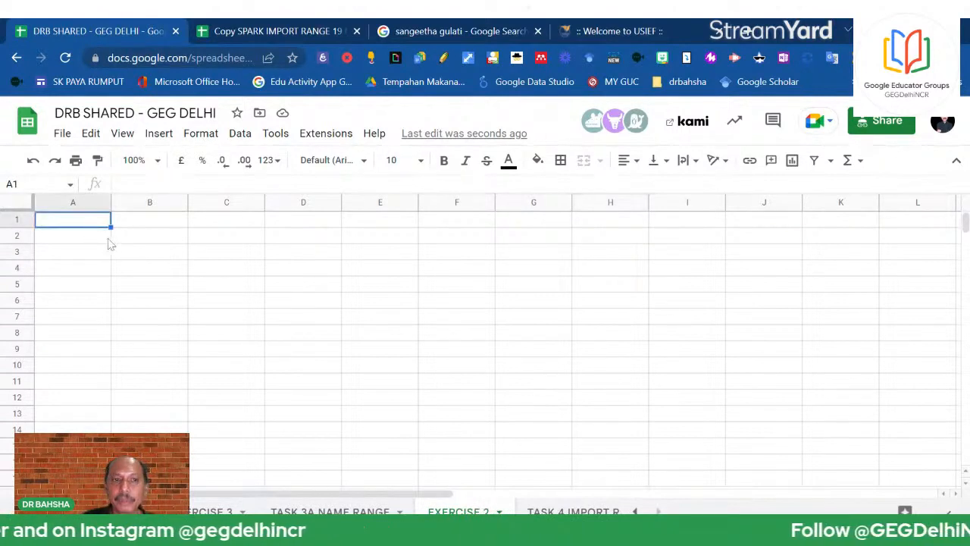
pyautogui.click(299, 37)
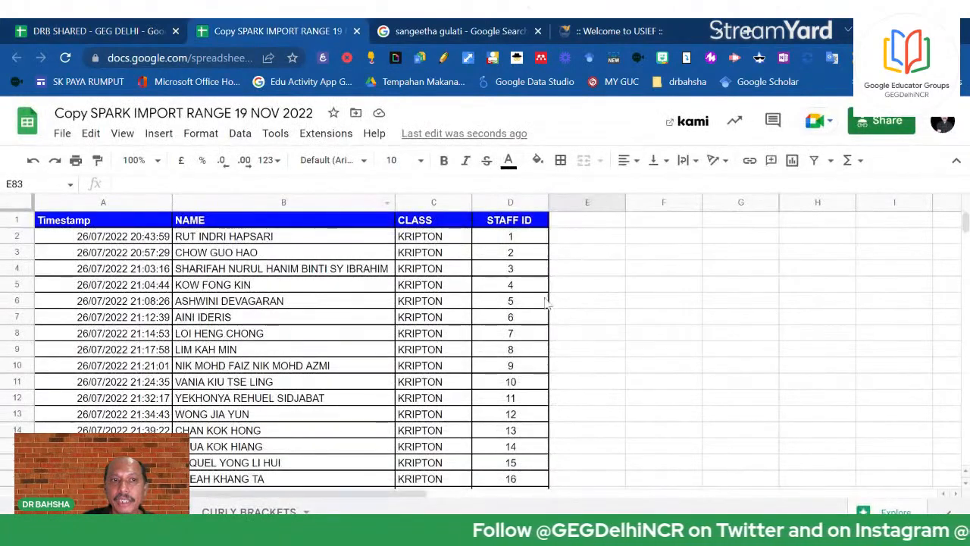
pyautogui.click(66, 30)
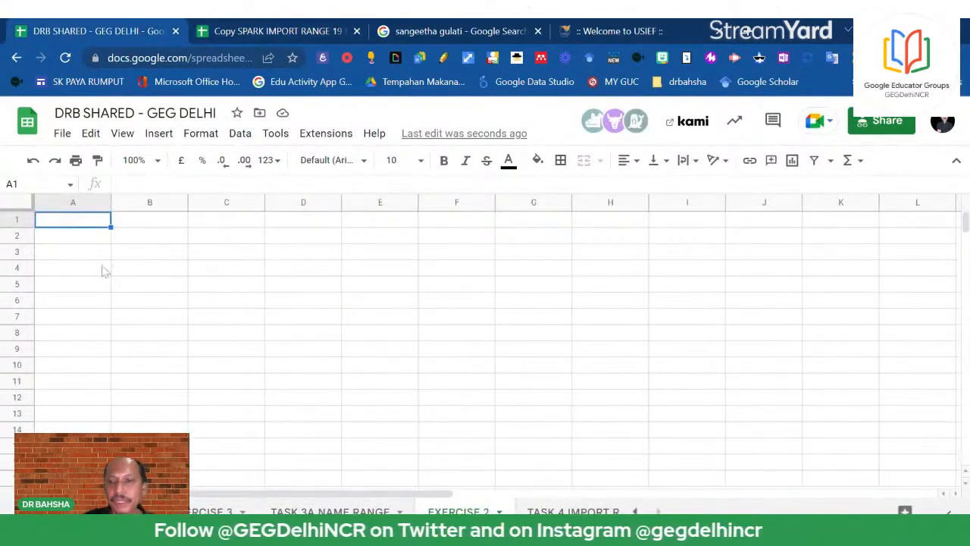
# Start =IMPORTRANGE in A1 and copy the SPARK spreadsheet's URL from the address bar
pyautogui.write('=')
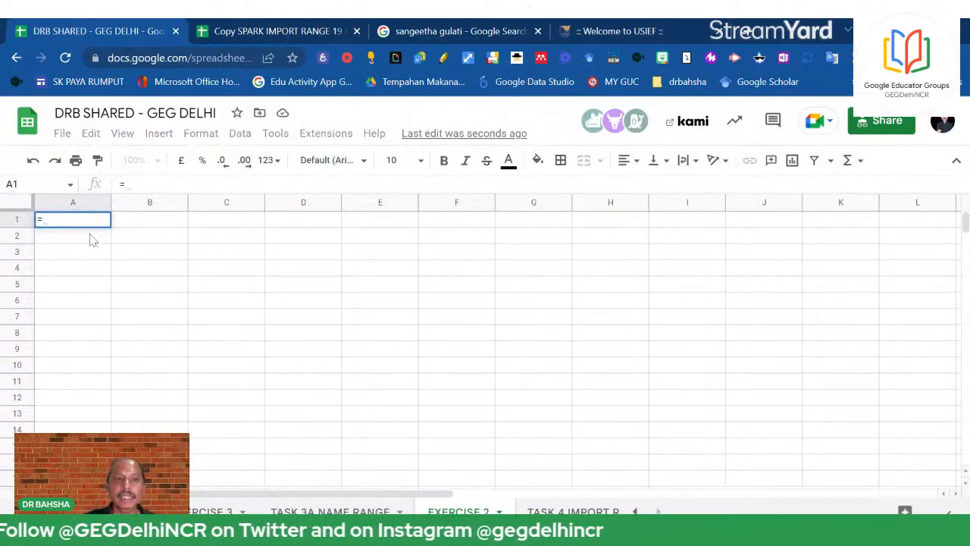
pyautogui.write('I')
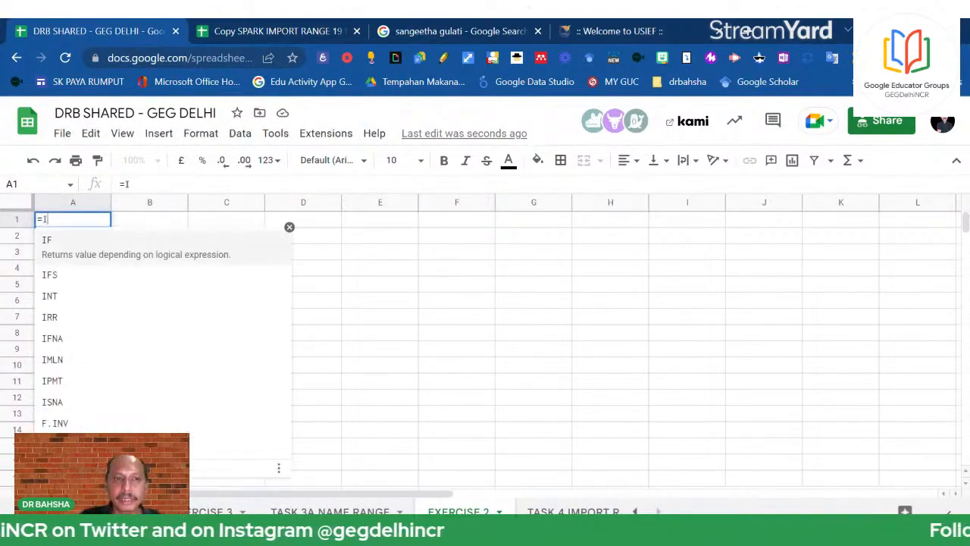
pyautogui.write('MPORT')
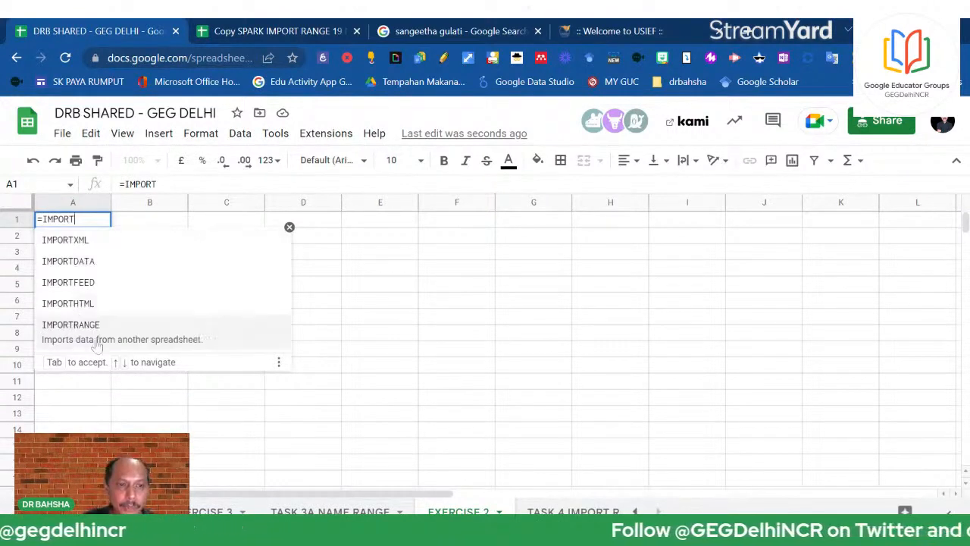
pyautogui.click(97, 344)
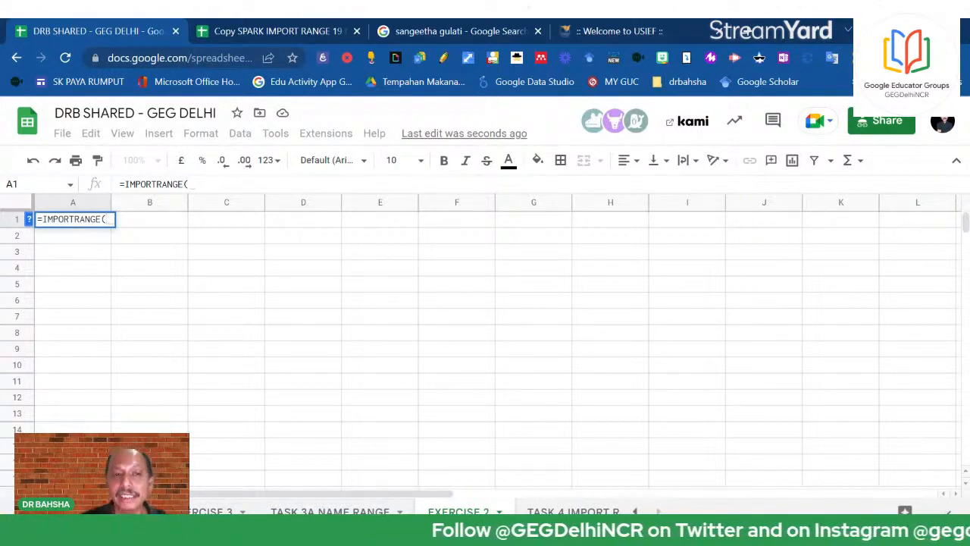
pyautogui.click(195, 185)
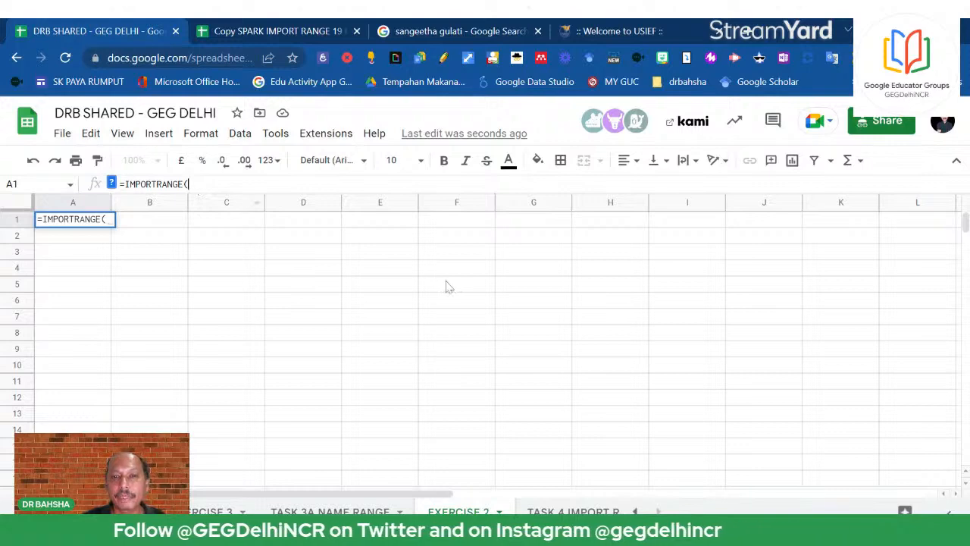
pyautogui.click(271, 29)
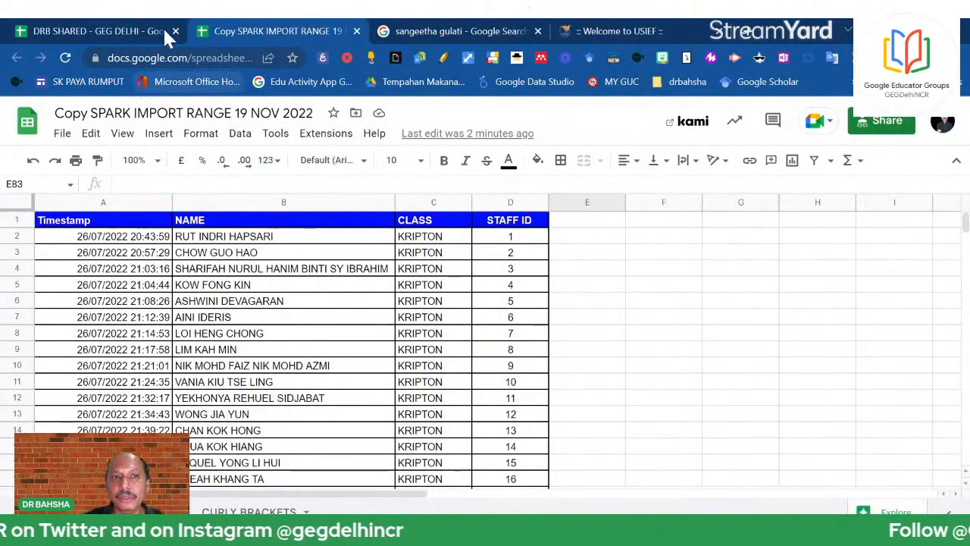
pyautogui.click(135, 59)
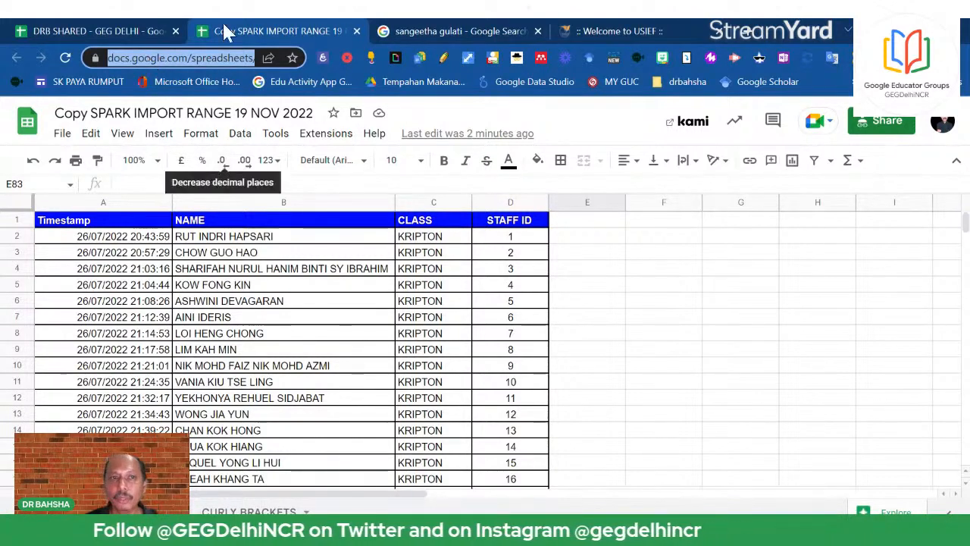
pyautogui.click(52, 27)
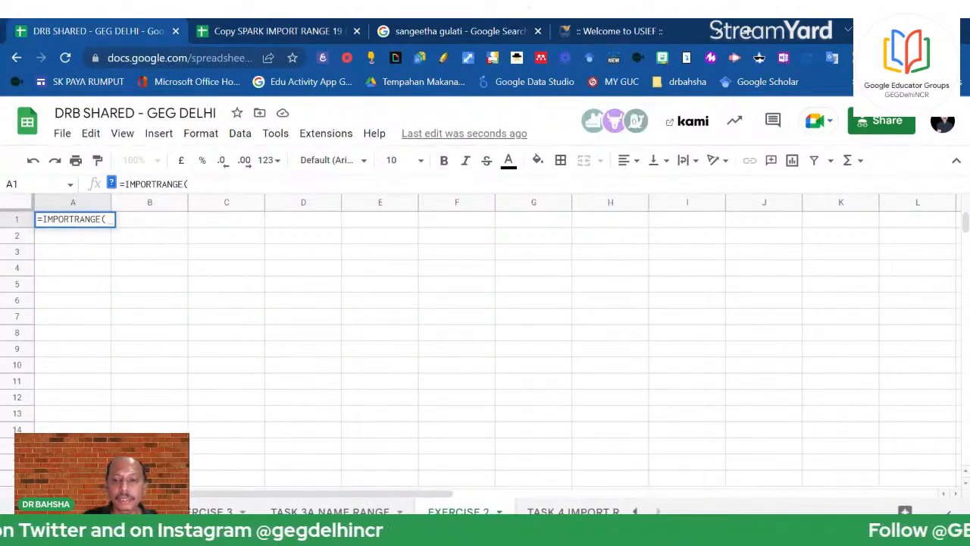
# Complete A1 as IMPORTRANGE("<SPARK URL>","DATABASE 1") and enter it, which shows #REF!
pyautogui.write('""')
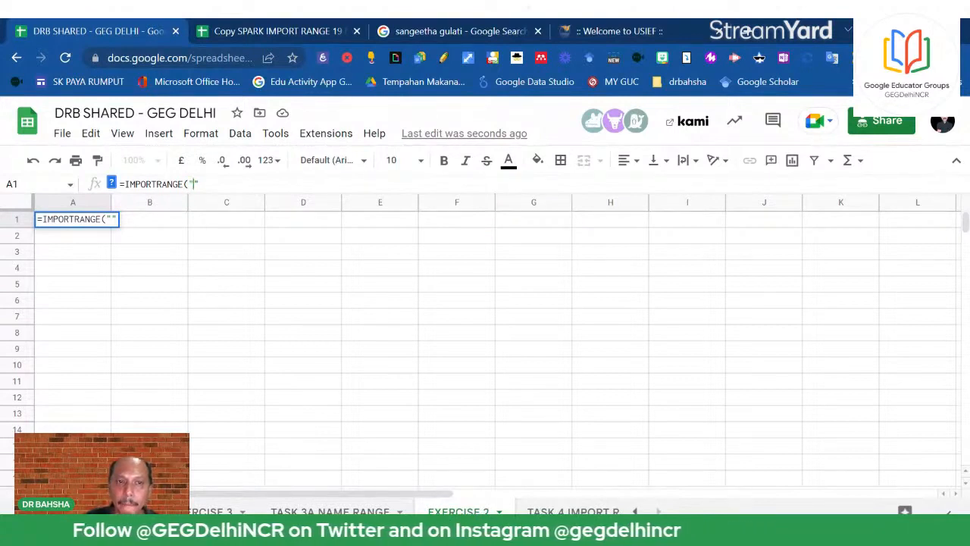
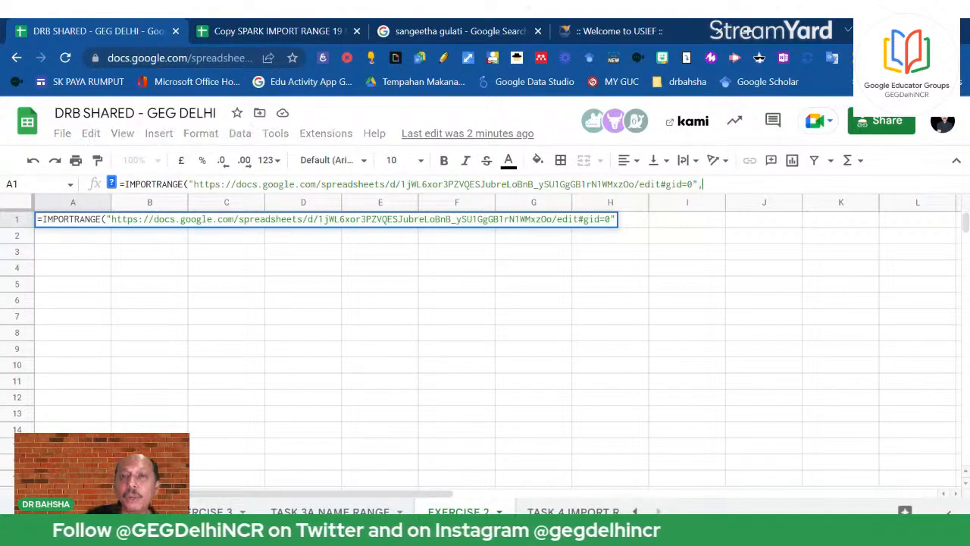
pyautogui.write(',')
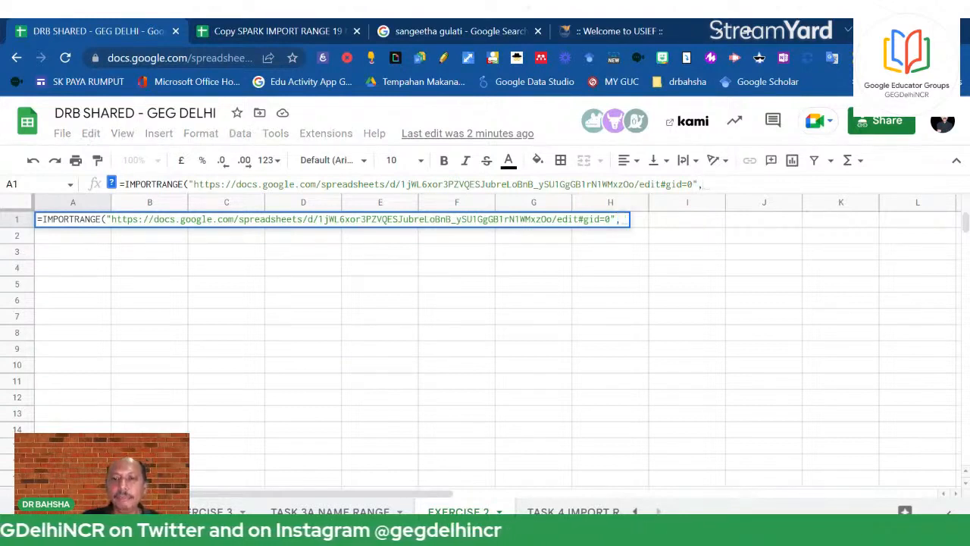
pyautogui.write('""')
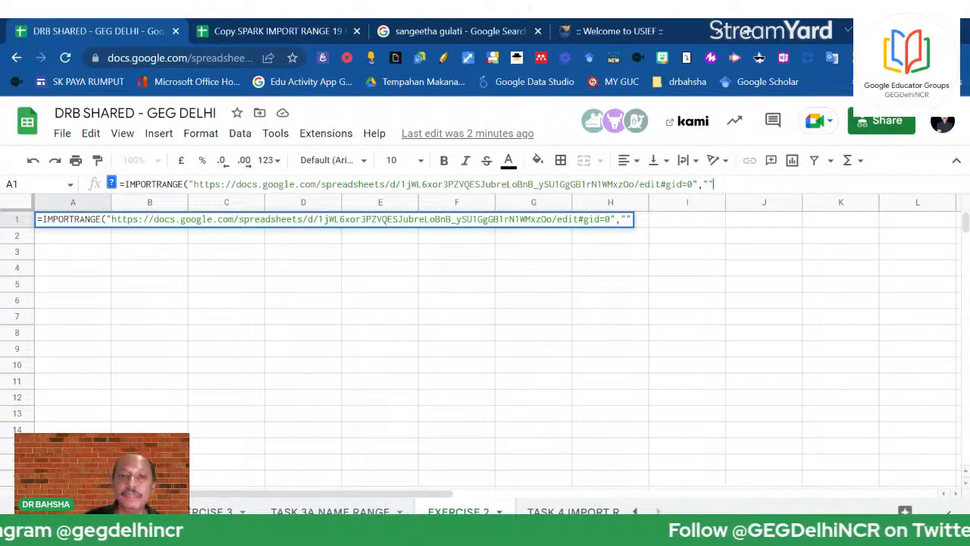
pyautogui.click(256, 29)
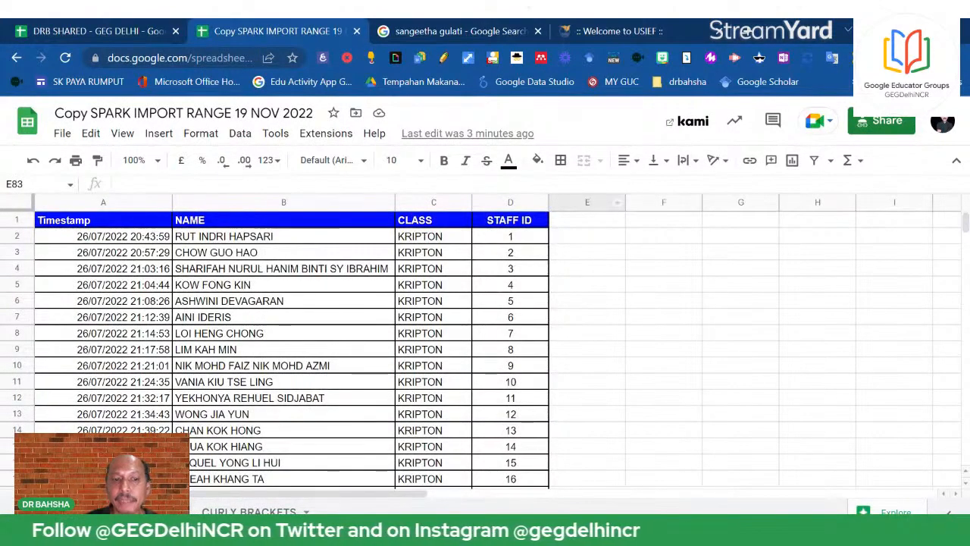
pyautogui.click(98, 31)
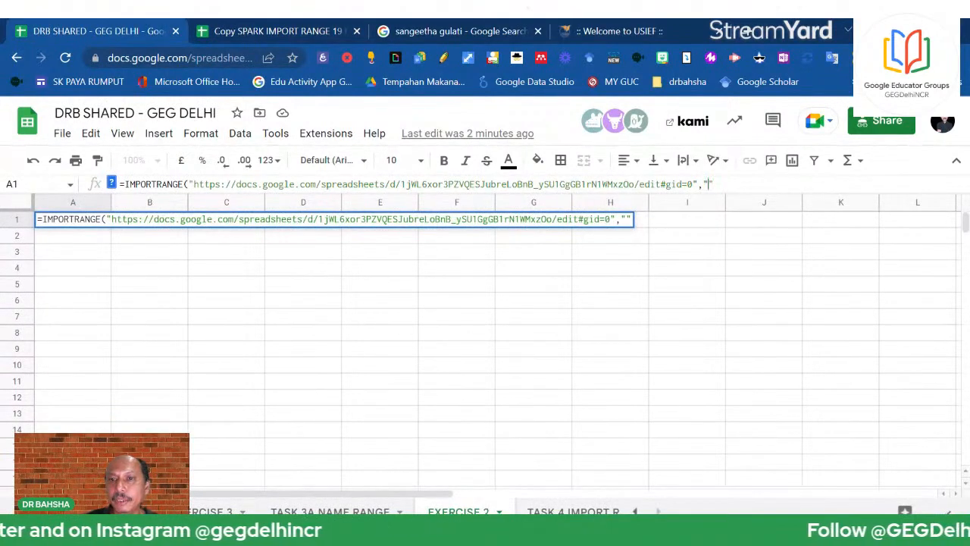
pyautogui.write('DATA')
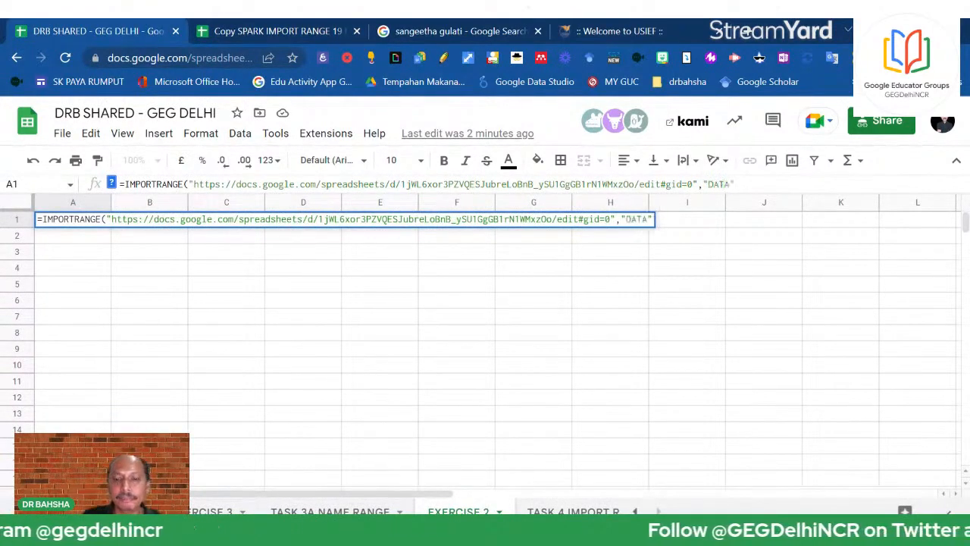
pyautogui.write('BASE 1"')
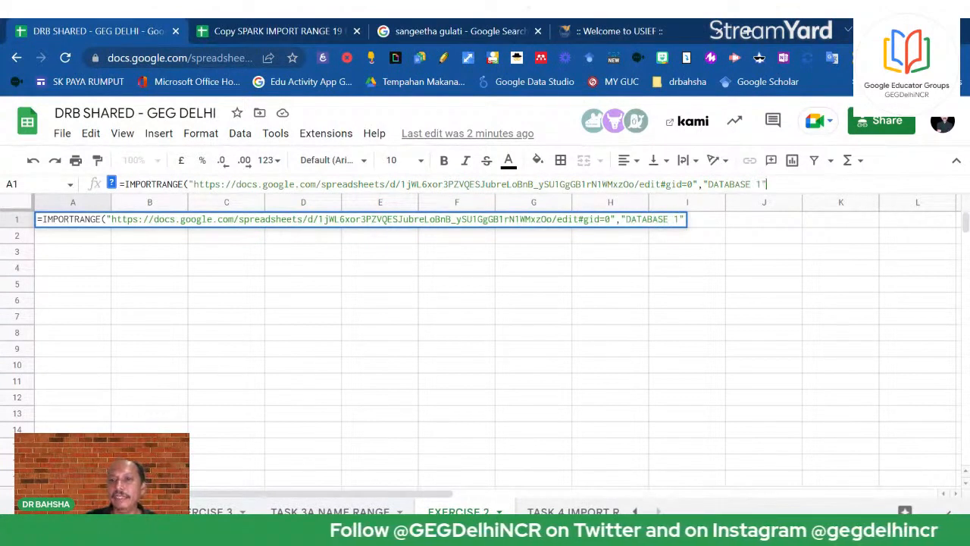
pyautogui.write(')')
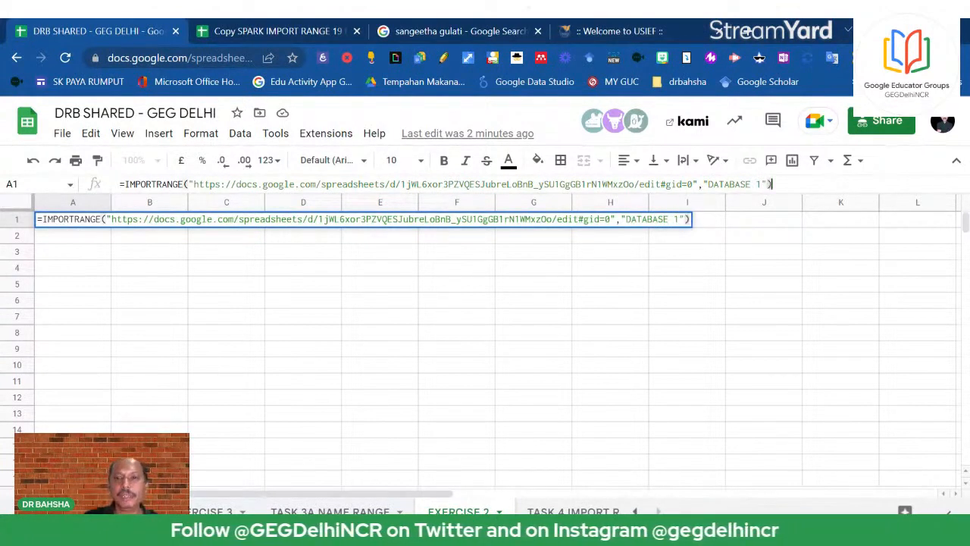
pyautogui.press('Return')
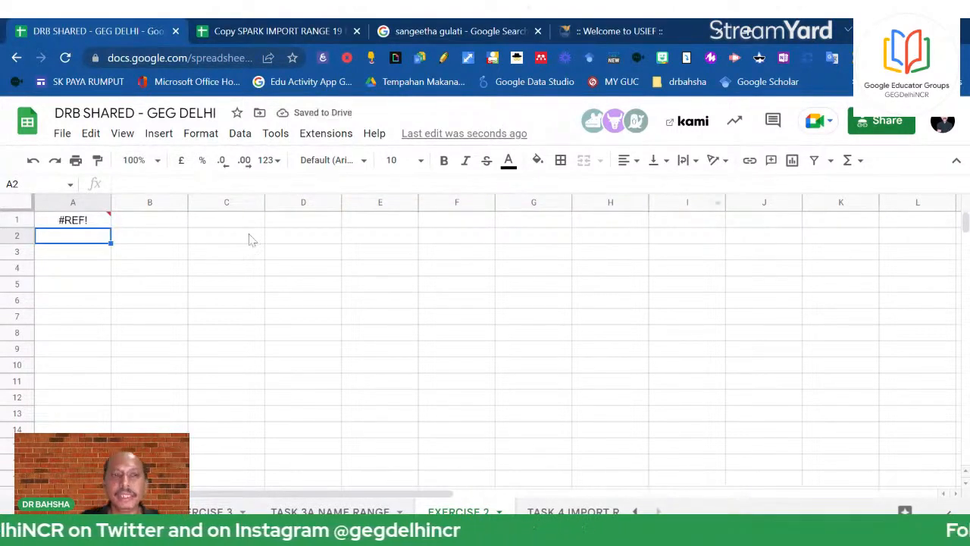
# After checking the source columns, change the range to "DATABASE 1!A1:G" and enter it
pyautogui.click(103, 222)
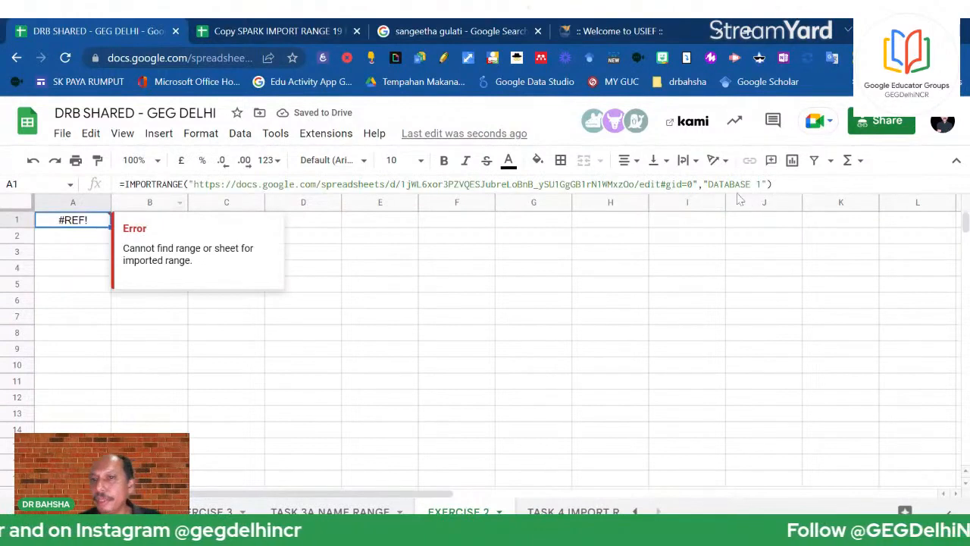
pyautogui.click(760, 184)
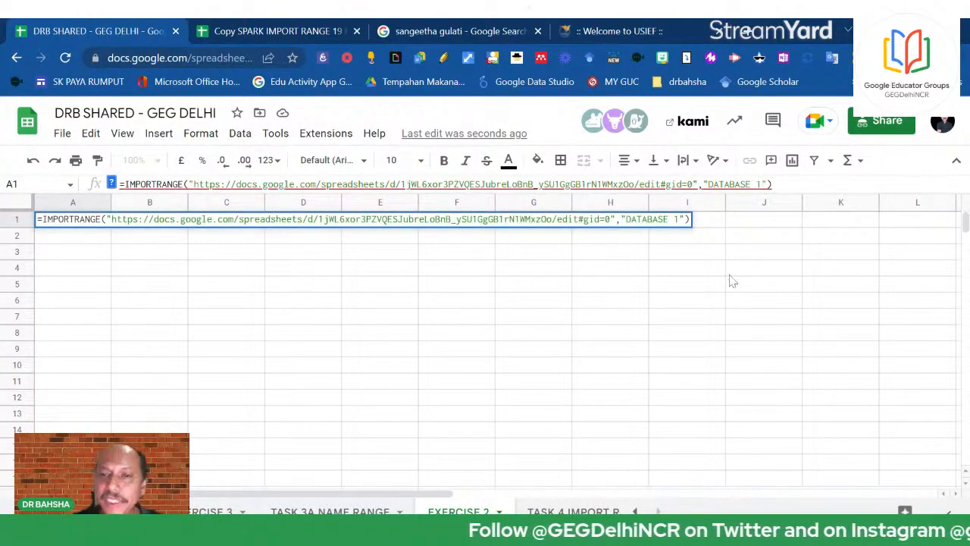
pyautogui.click(243, 31)
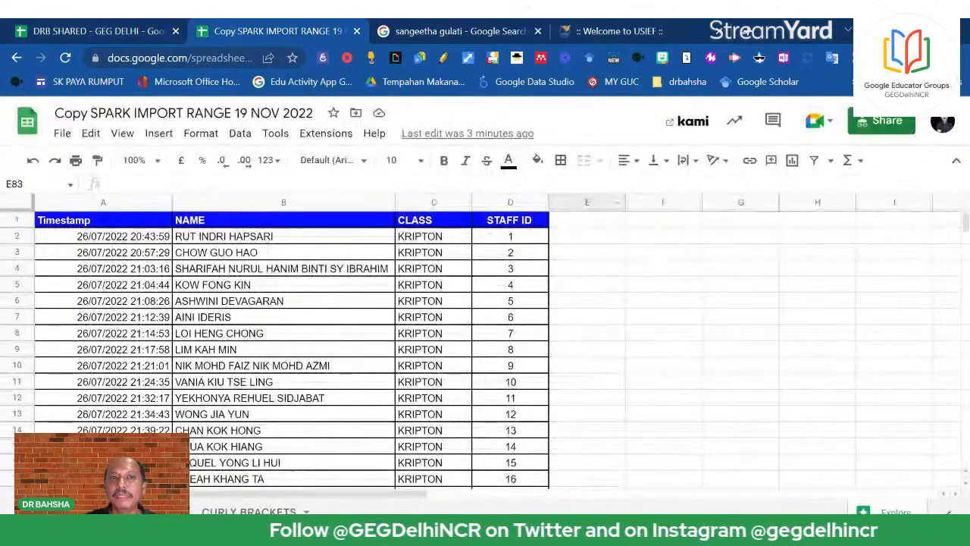
pyautogui.click(63, 221)
pyautogui.scroll(-20, 244, 260)
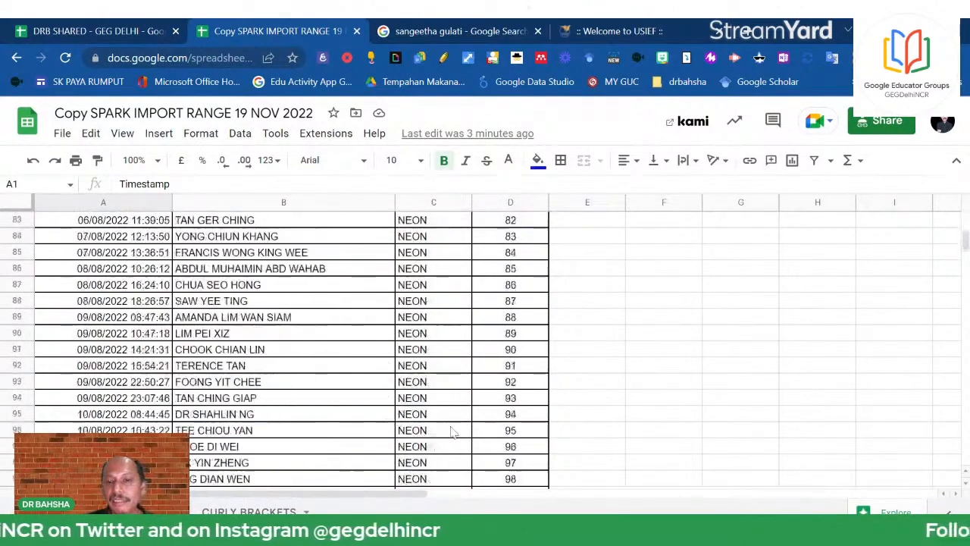
pyautogui.scroll(2, 504, 463)
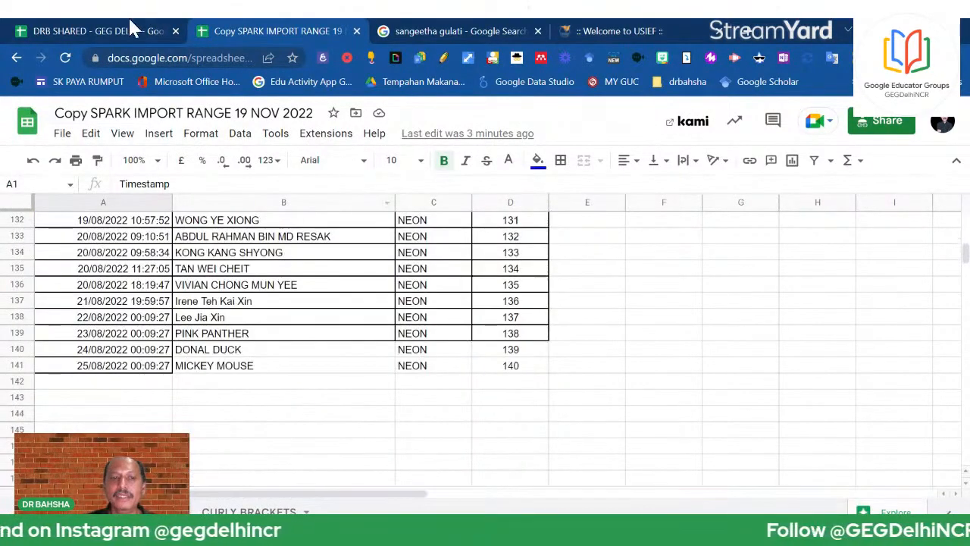
pyautogui.click(105, 30)
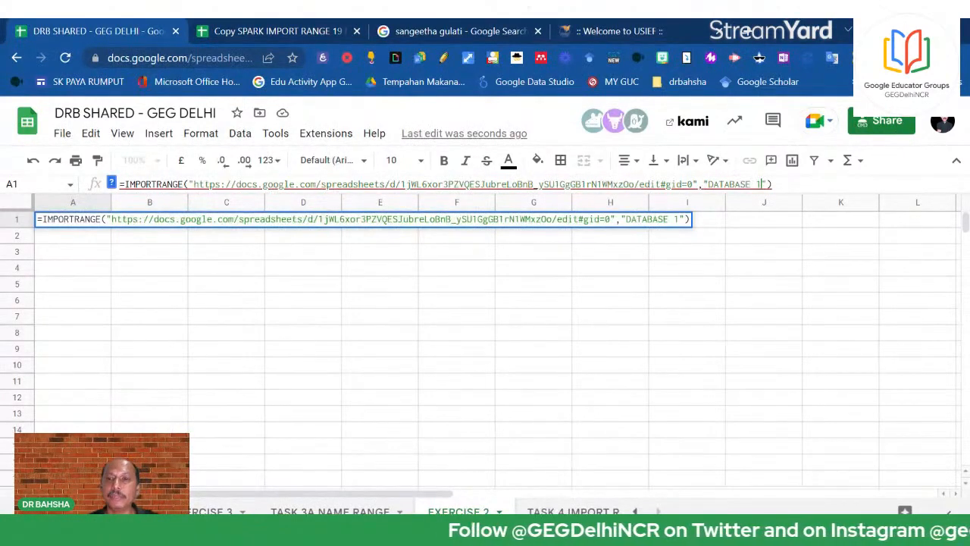
pyautogui.click(761, 184)
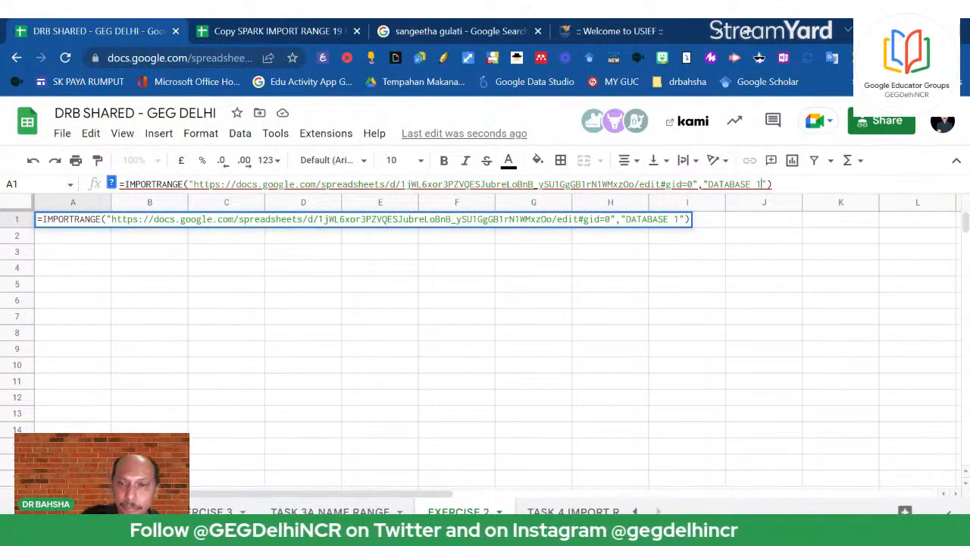
pyautogui.write('!')
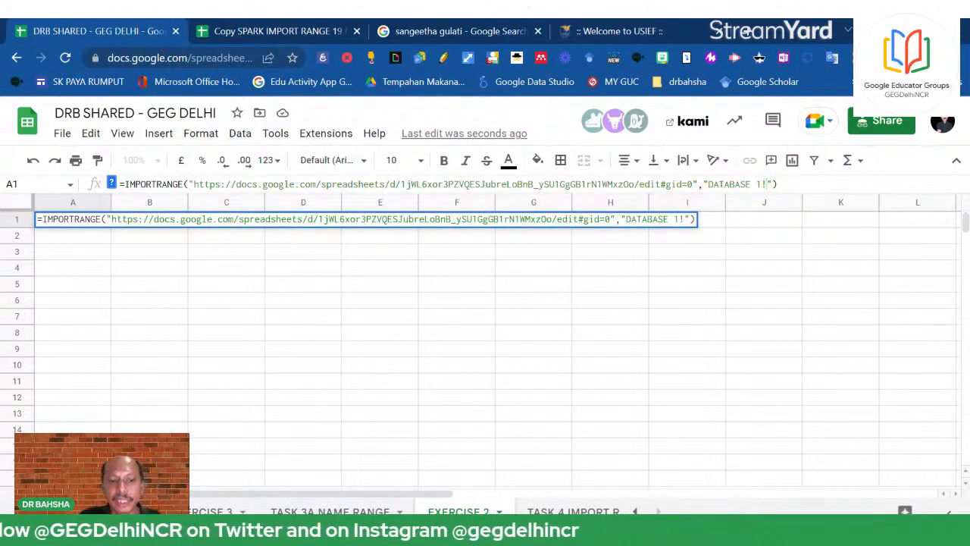
pyautogui.write('A')
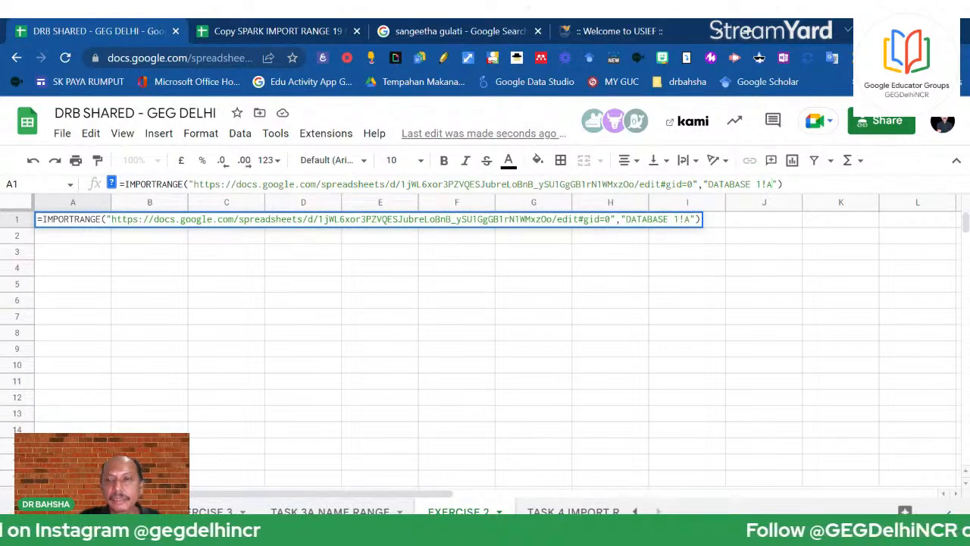
pyautogui.write('1:')
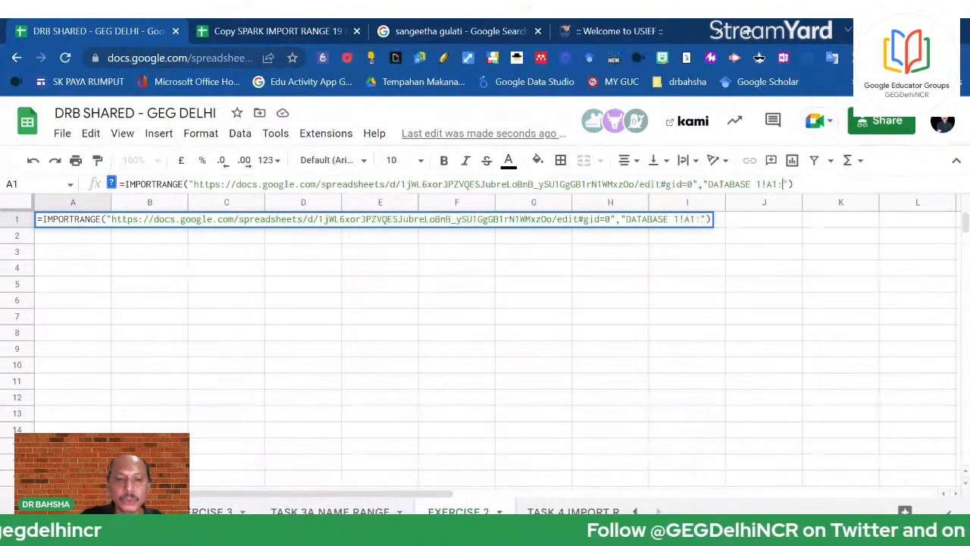
pyautogui.write('G')
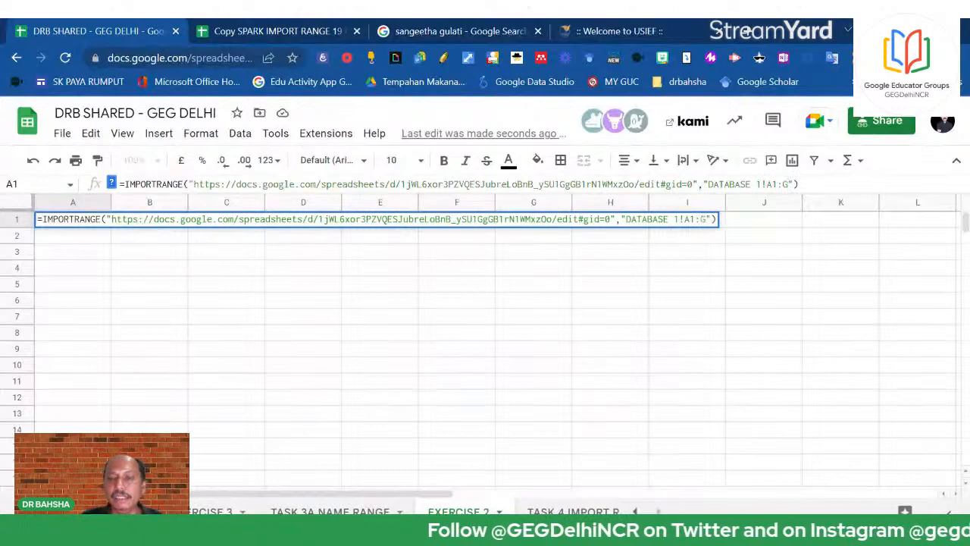
pyautogui.press('Return')
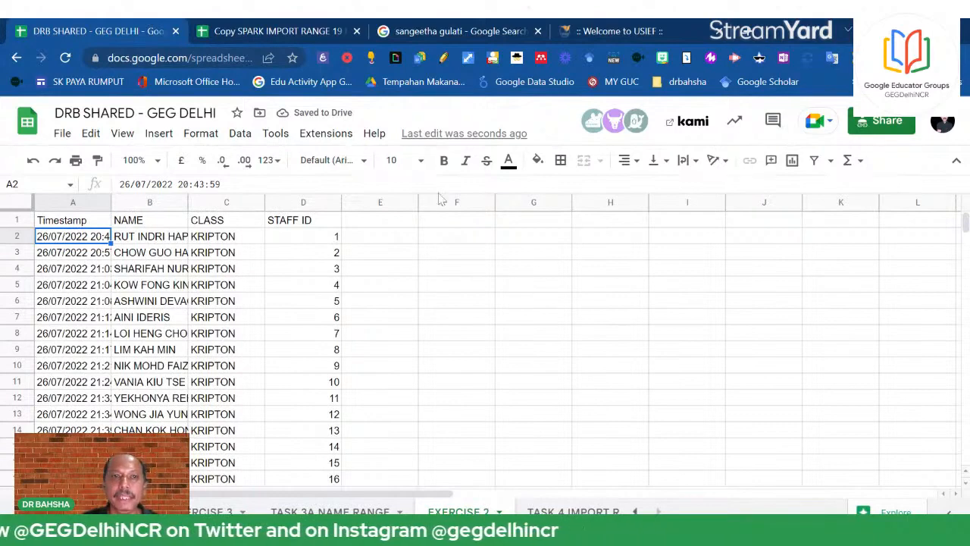
# Compare the imported Timestamp, NAME, CLASS and STAFF ID rows with the SPARK source list
pyautogui.click(264, 30)
pyautogui.scroll(3, 531, 258)
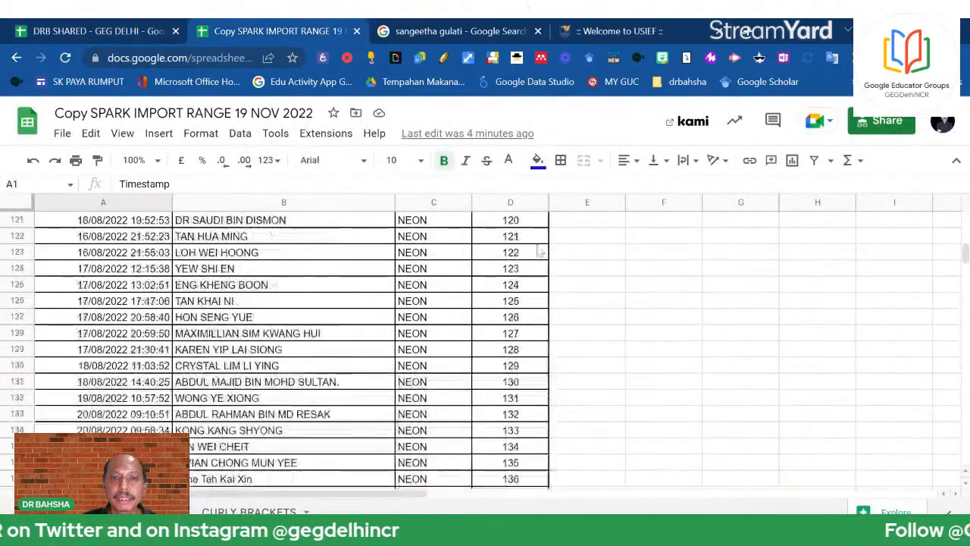
pyautogui.scroll(-5, 527, 250)
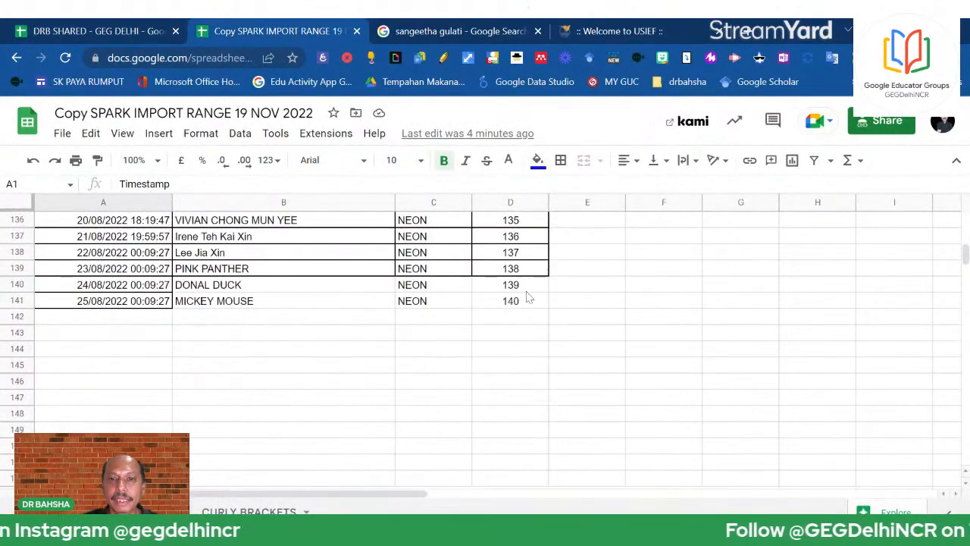
pyautogui.click(101, 26)
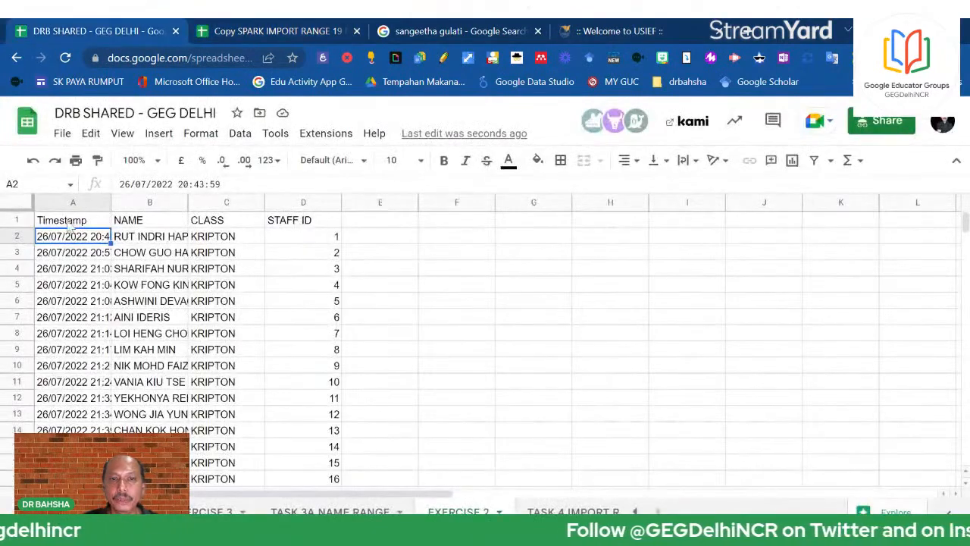
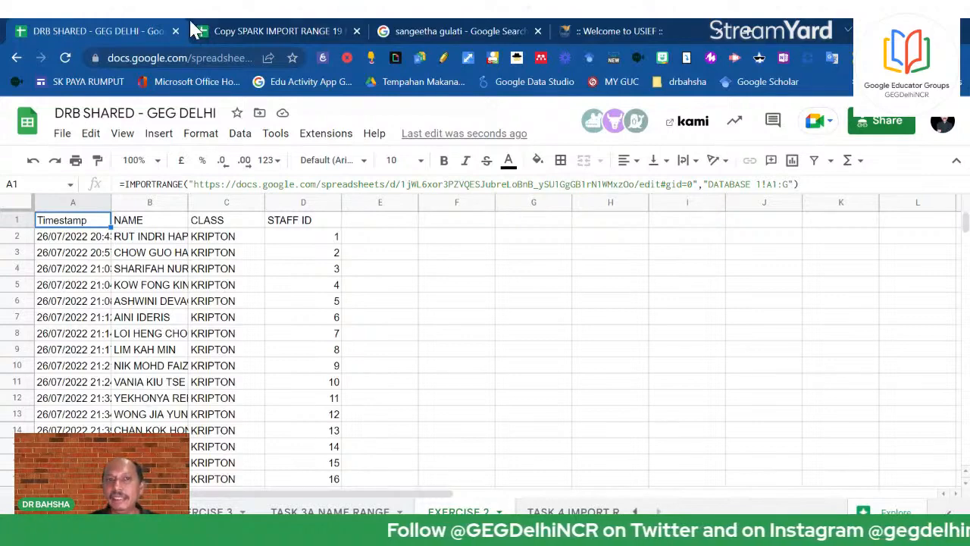
# Rename the source sheet in Copy SPARK, then return to DRB SHARED to see the import break
pyautogui.click(257, 31)
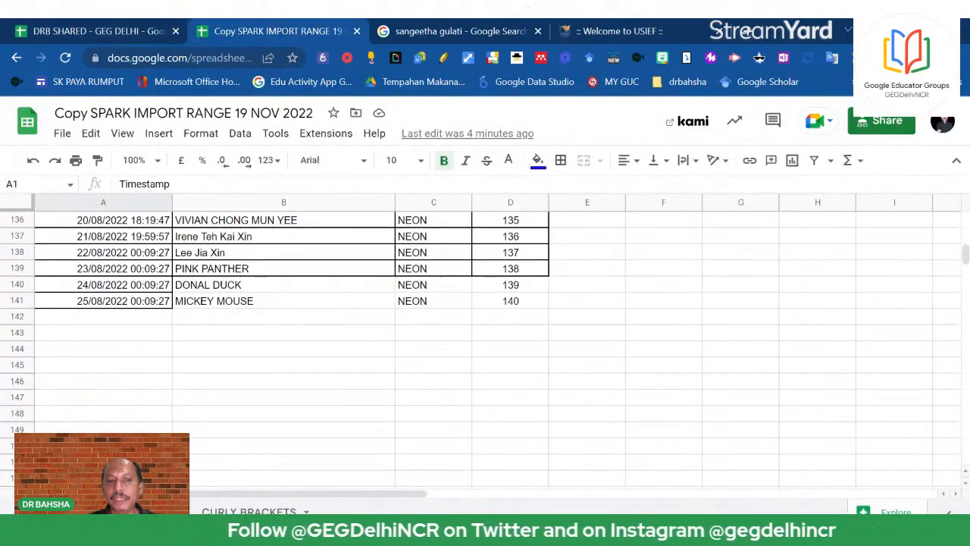
pyautogui.rightClick(139, 512)
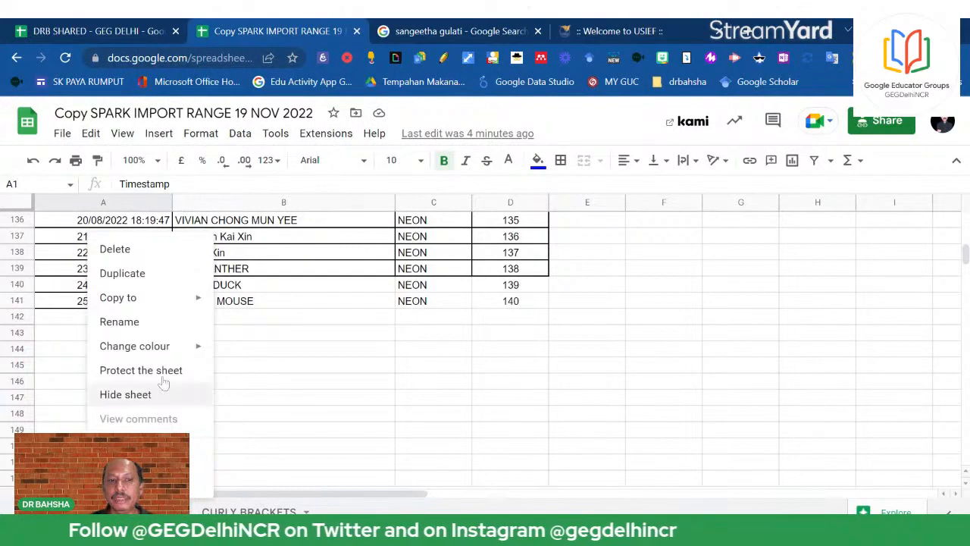
pyautogui.click(156, 324)
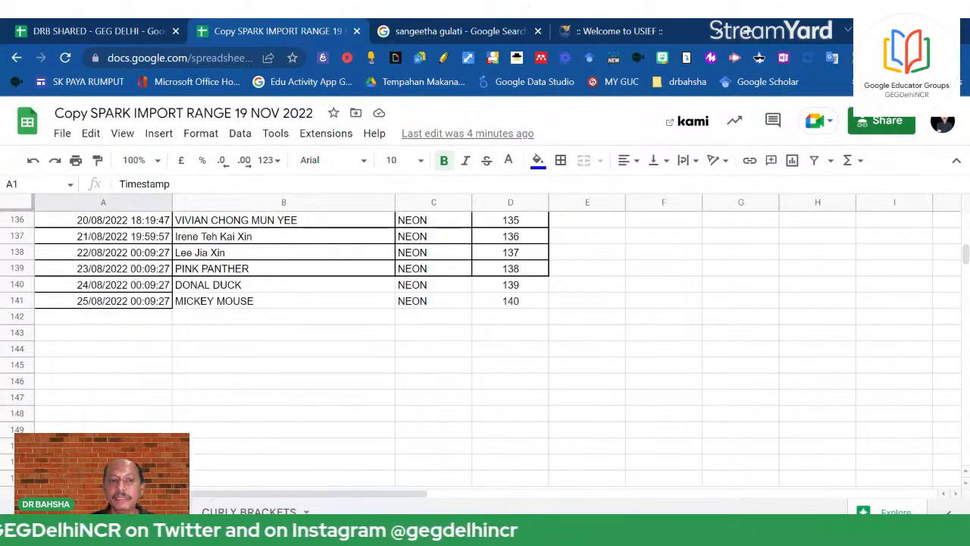
pyautogui.press('Return')
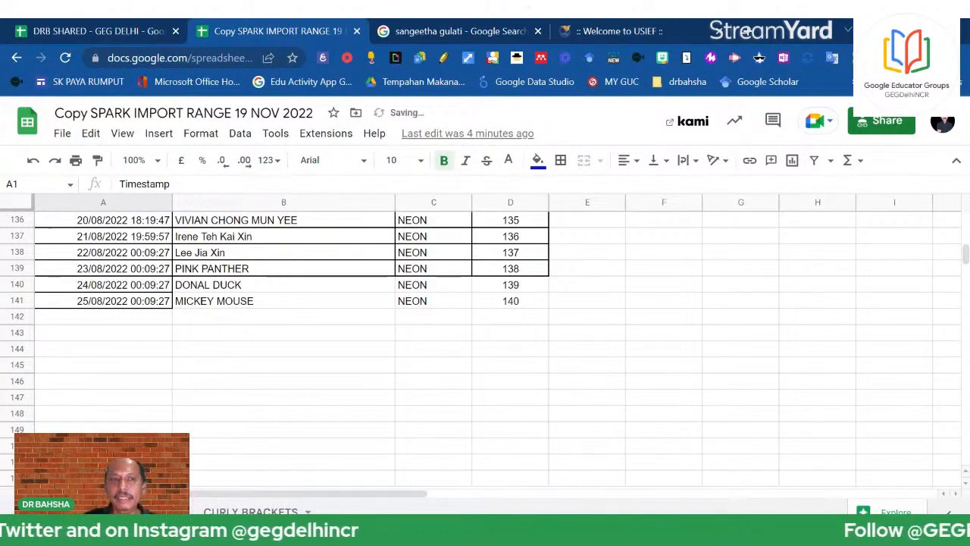
pyautogui.click(97, 32)
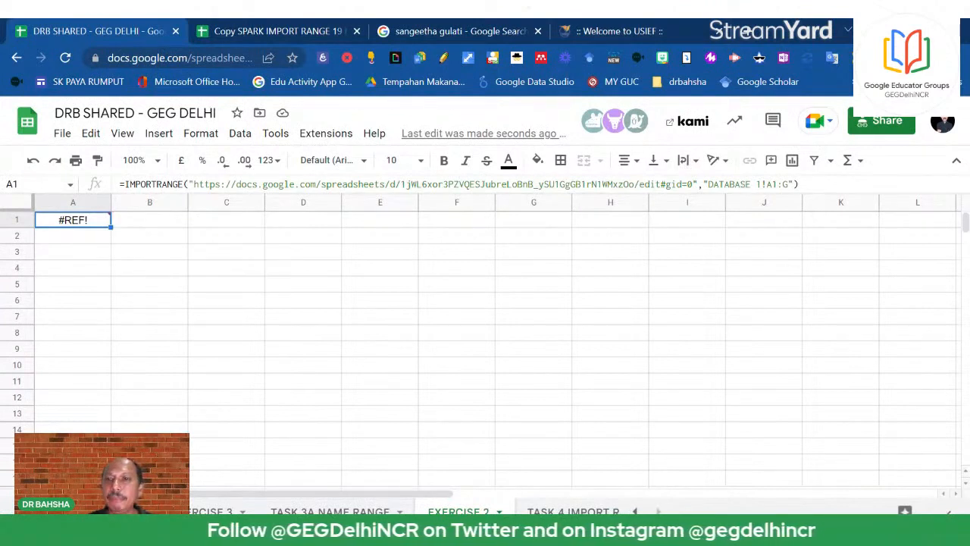
# Rename the Copy SPARK source sheet back to its original name
pyautogui.moveTo(97, 234)
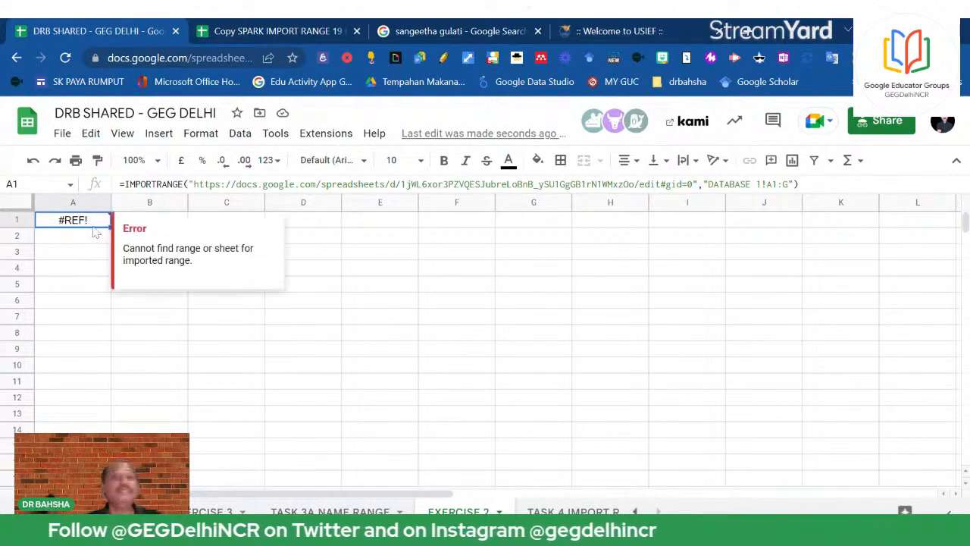
pyautogui.click(275, 30)
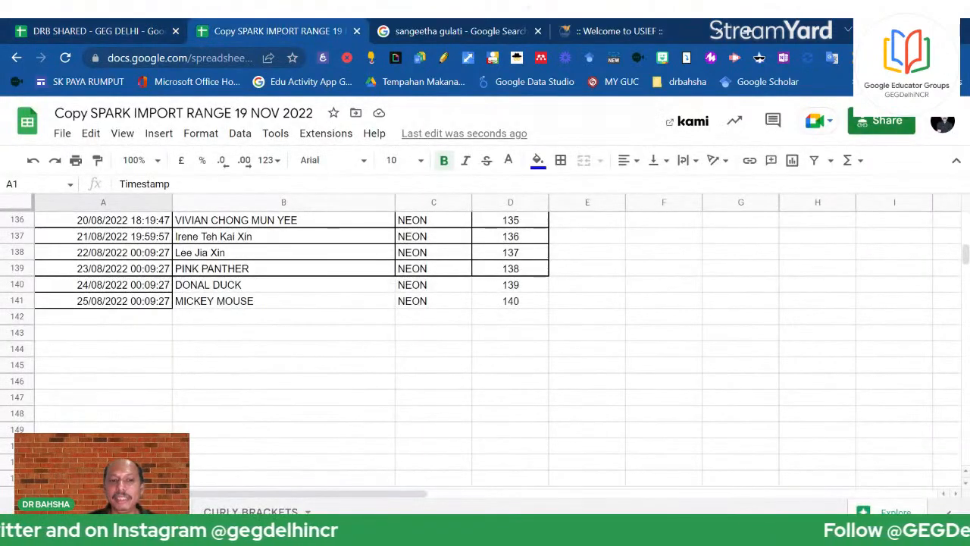
pyautogui.rightClick(137, 512)
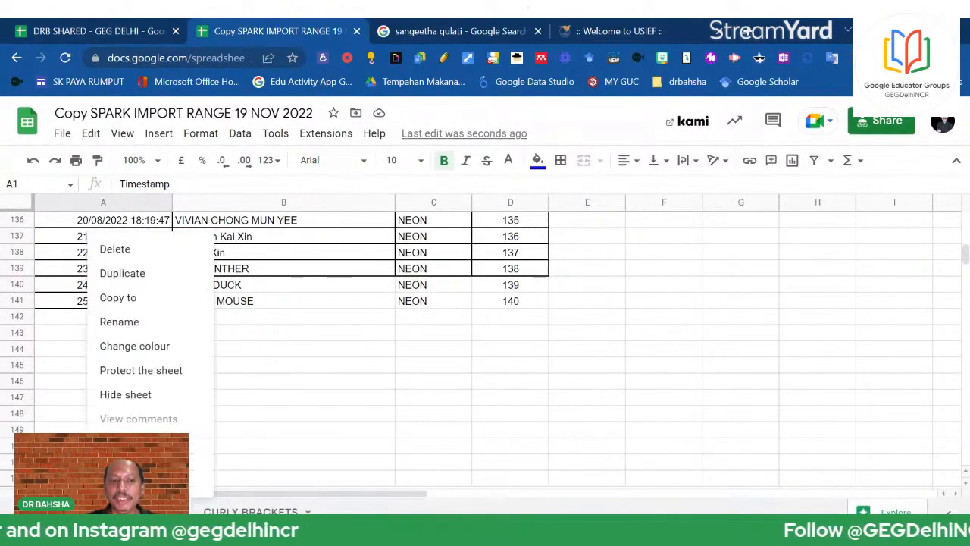
pyautogui.click(152, 322)
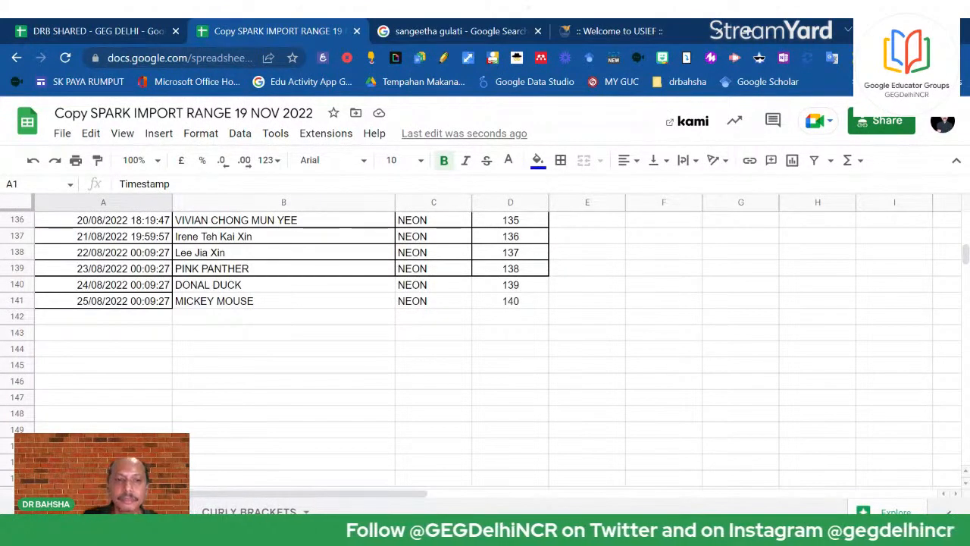
pyautogui.click(447, 433)
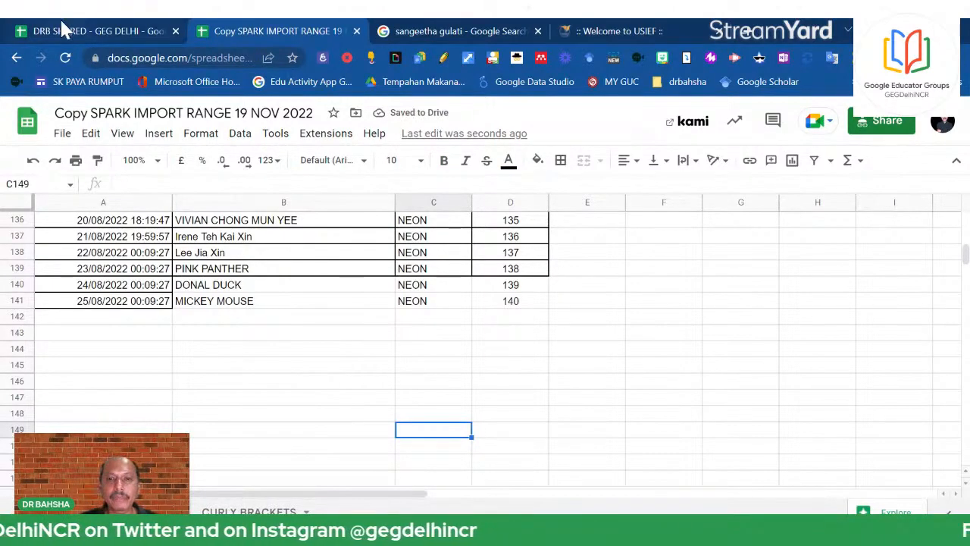
# Reload both the DRB SHARED and Copy SPARK spreadsheets
pyautogui.click(65, 29)
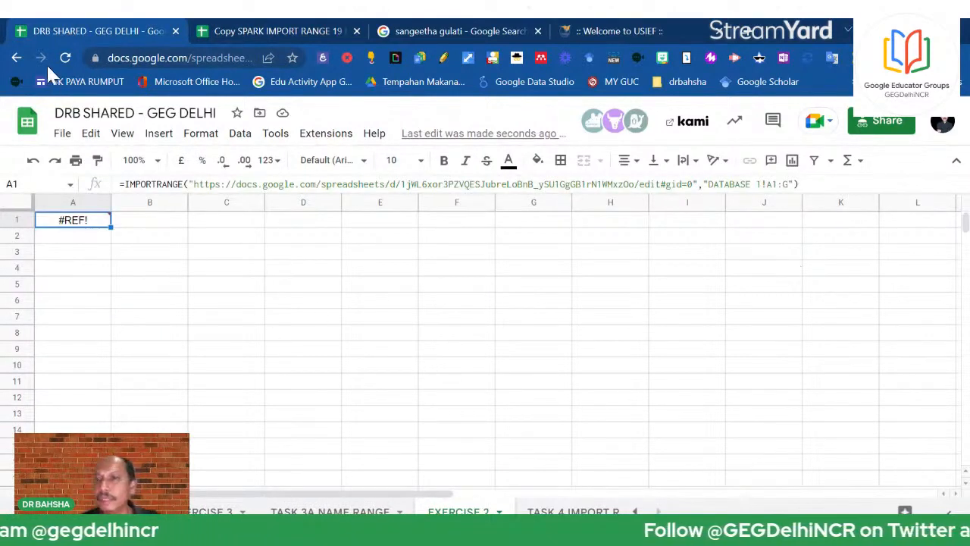
pyautogui.click(75, 60)
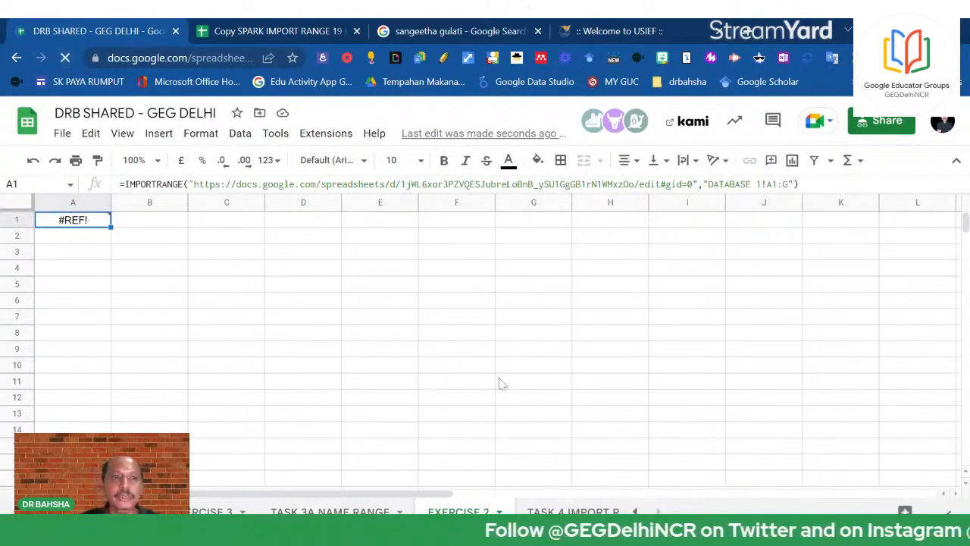
pyautogui.click(294, 29)
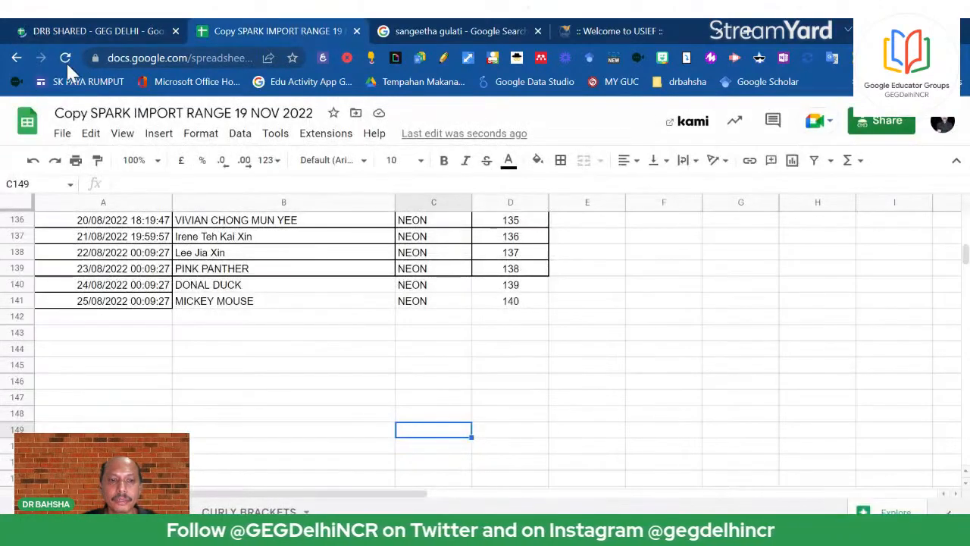
pyautogui.click(66, 58)
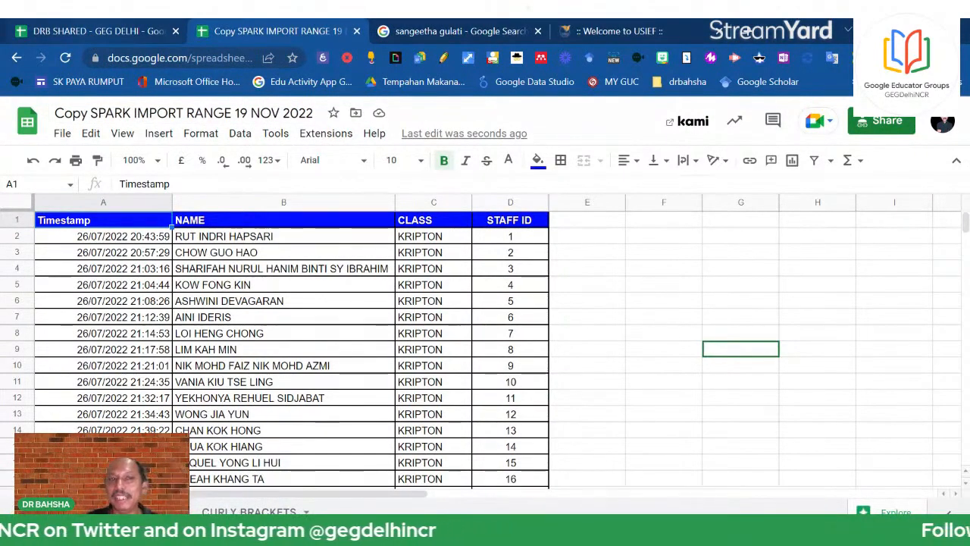
pyautogui.click(99, 31)
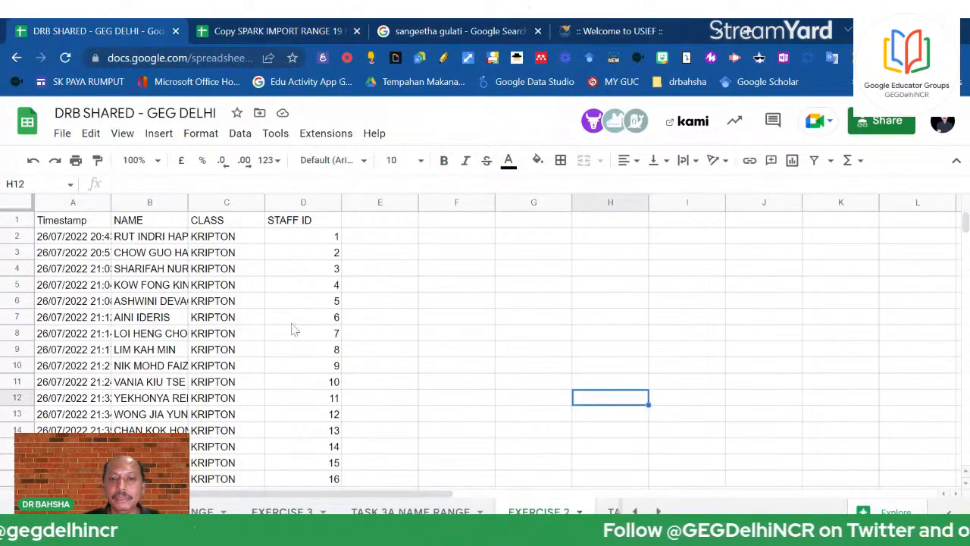
pyautogui.moveTo(379, 430); pyautogui.dragTo(303, 462)
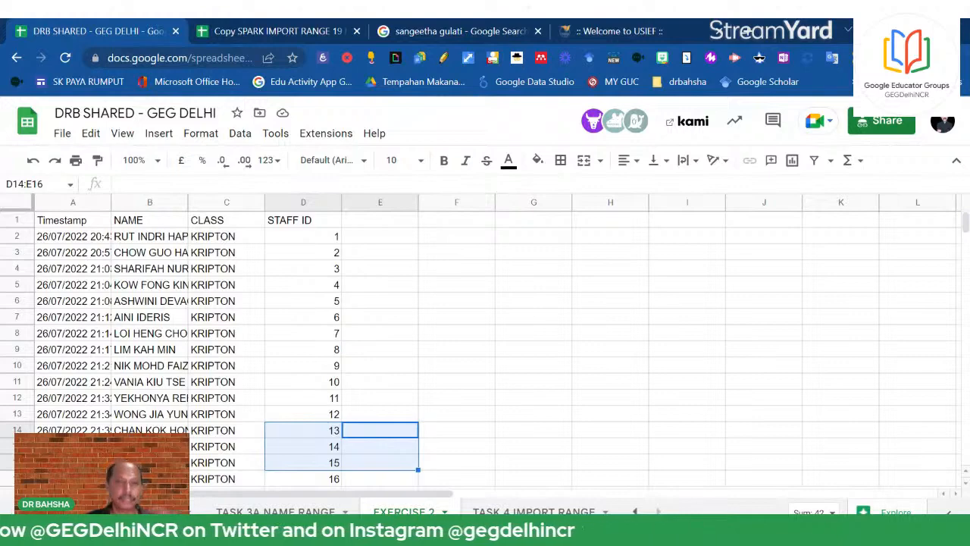
pyautogui.click(298, 23)
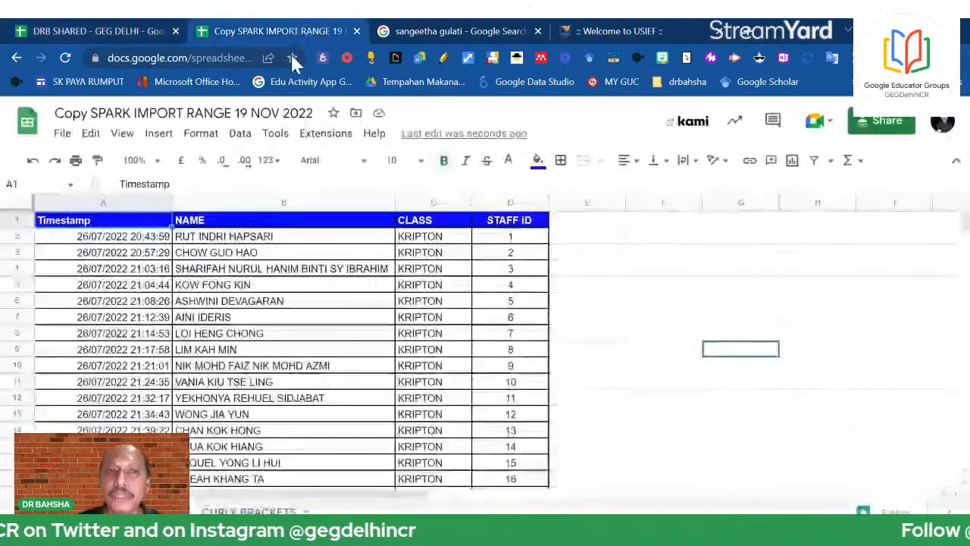
pyautogui.click(105, 30)
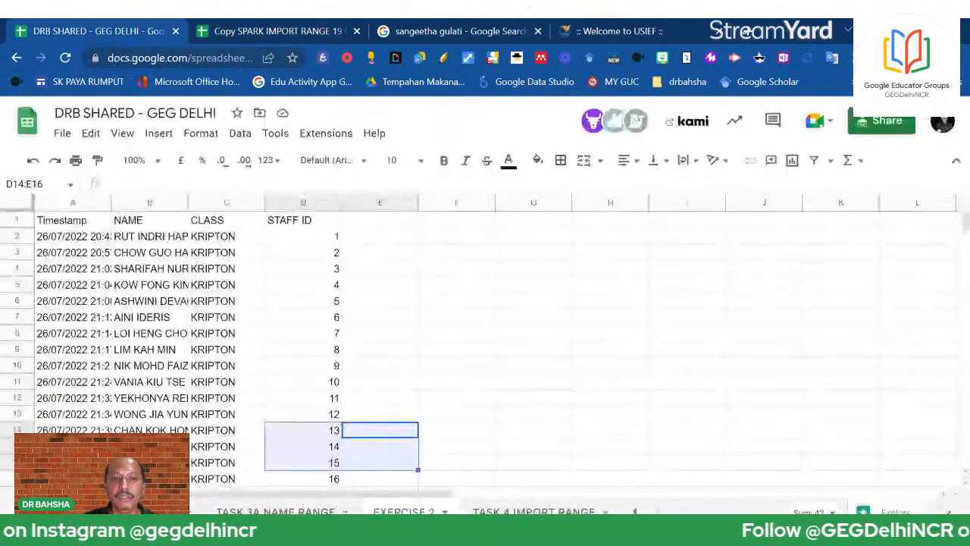
pyautogui.click(73, 219)
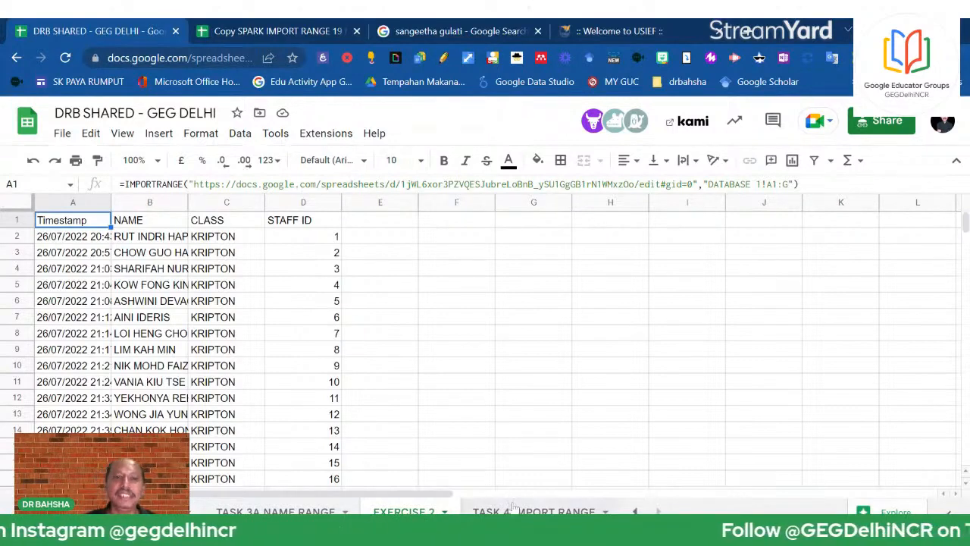
pyautogui.click(237, 25)
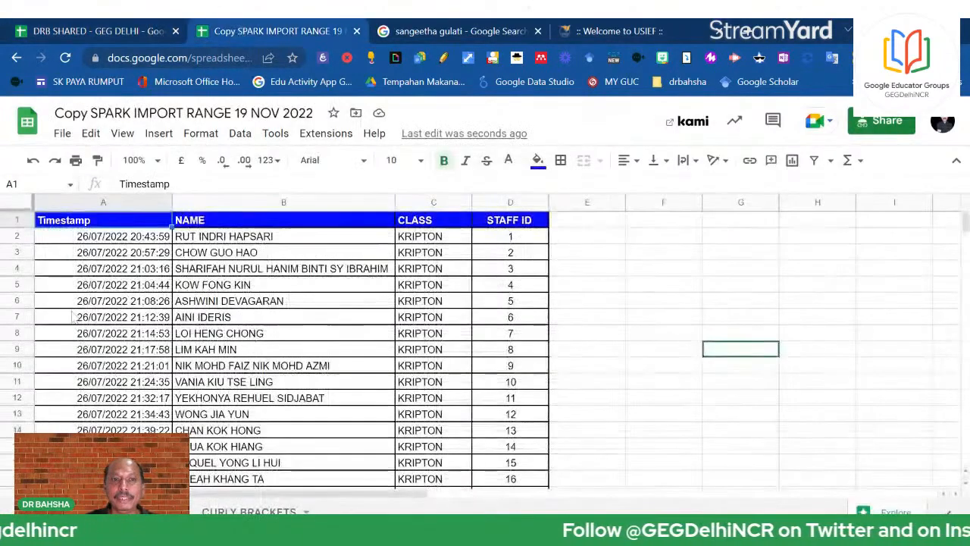
# Drag-select the source table in Copy SPARK starting from A1 downward
pyautogui.click(20, 209)
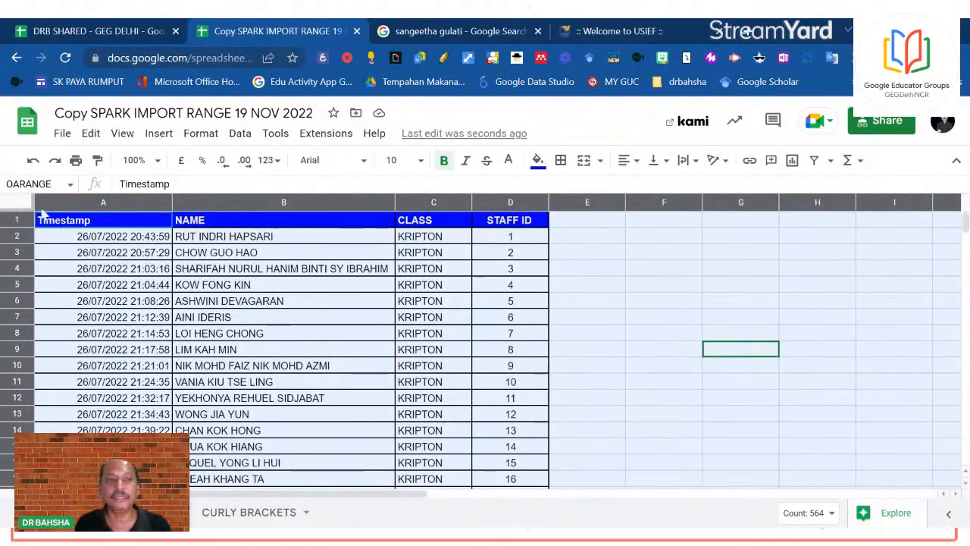
pyautogui.click(604, 369)
pyautogui.moveTo(76, 220); pyautogui.dragTo(432, 488)
pyautogui.moveTo(510, 488); pyautogui.dragTo(461, 220)
pyautogui.scroll(3, 502, 367)
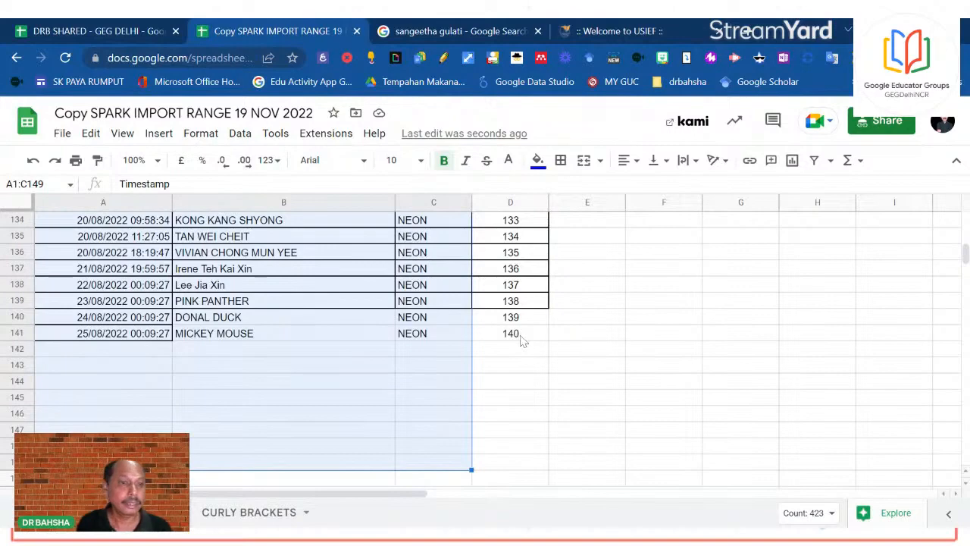
pyautogui.scroll(14, 567, 321)
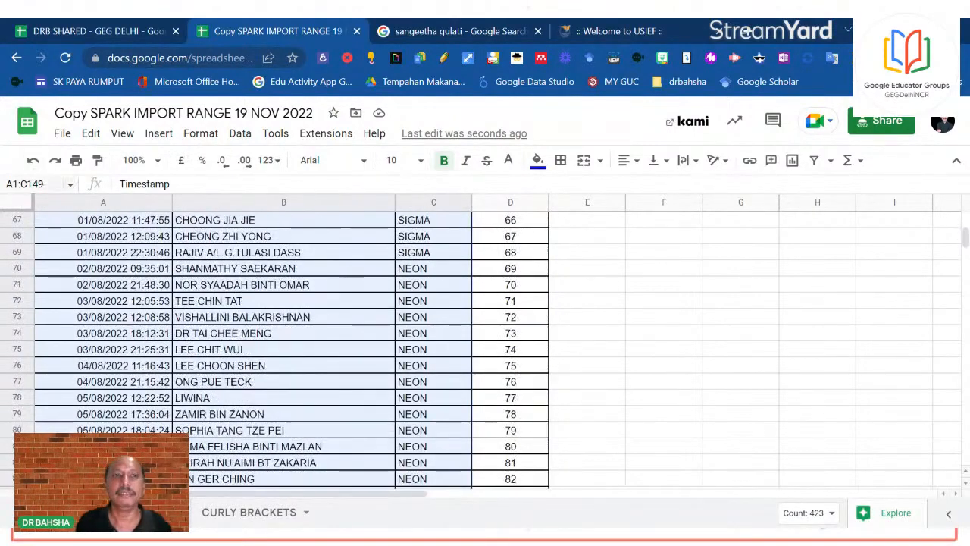
# Set the selection's end cell to D141 in the Name box so it reads A1:D141
pyautogui.click(37, 184)
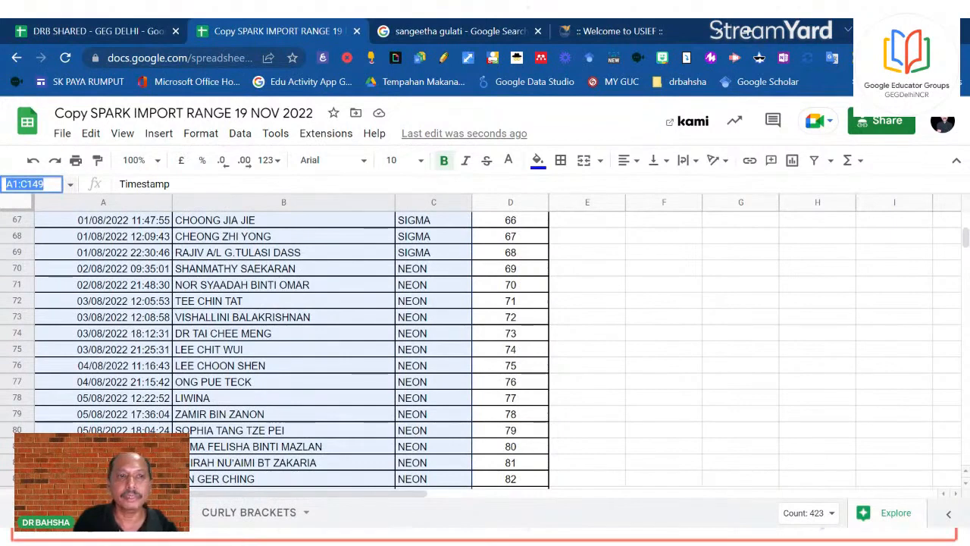
pyautogui.click(45, 185)
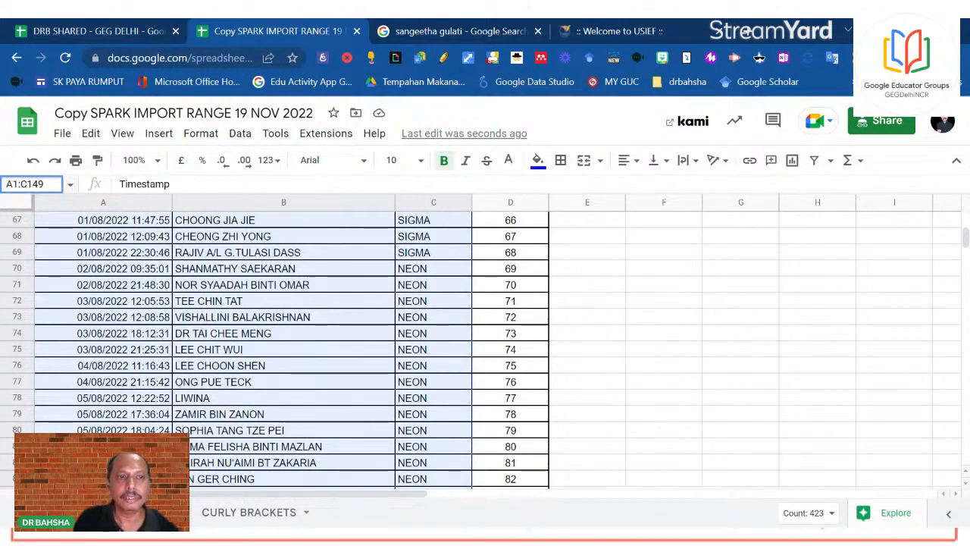
pyautogui.press('BackSpace')
pyautogui.press('BackSpace')
pyautogui.press('BackSpace')
pyautogui.press('BackSpace')
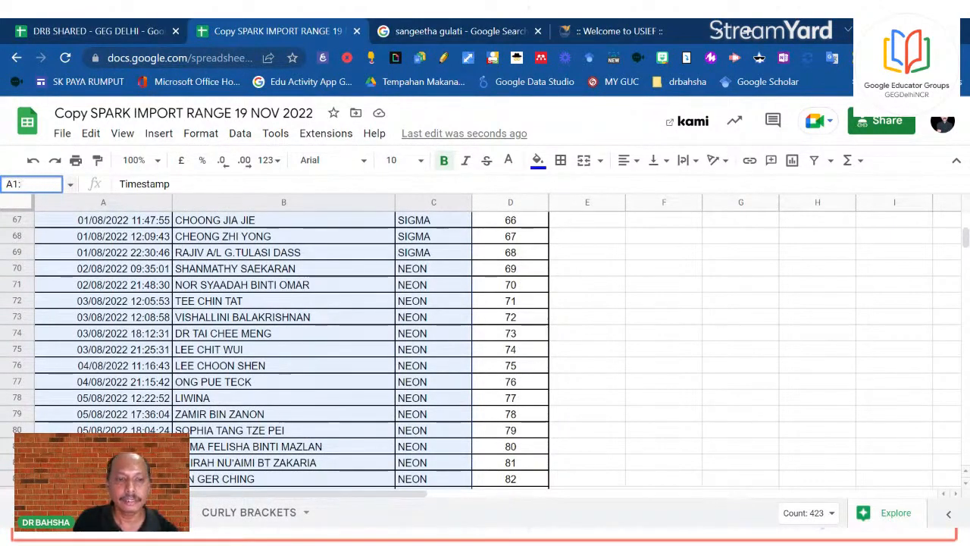
pyautogui.write('D141')
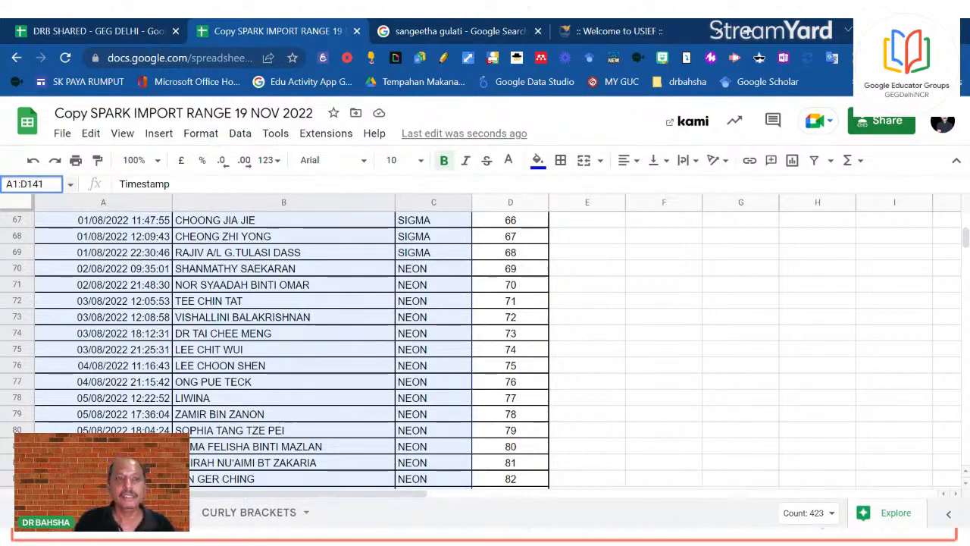
pyautogui.click(126, 255)
pyautogui.click(39, 184)
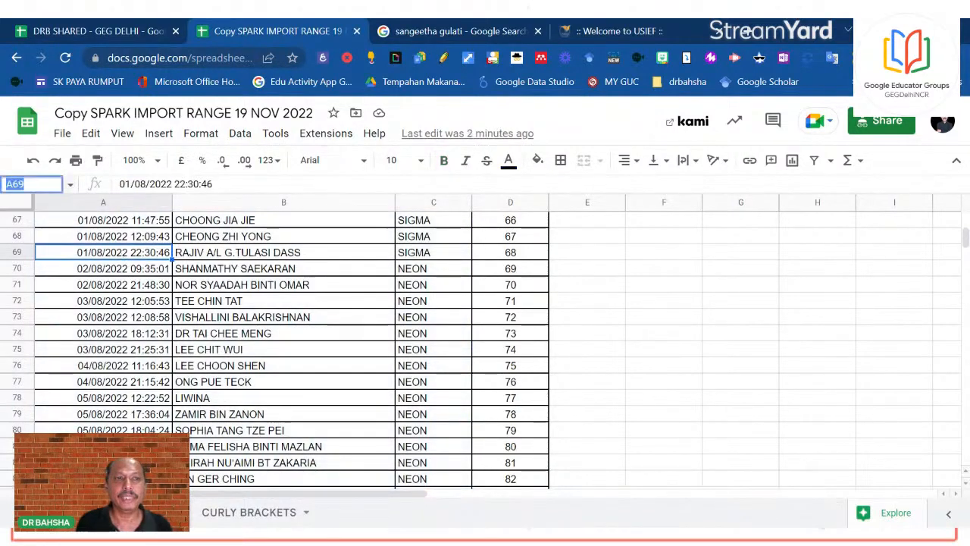
pyautogui.scroll(20, 35, 288)
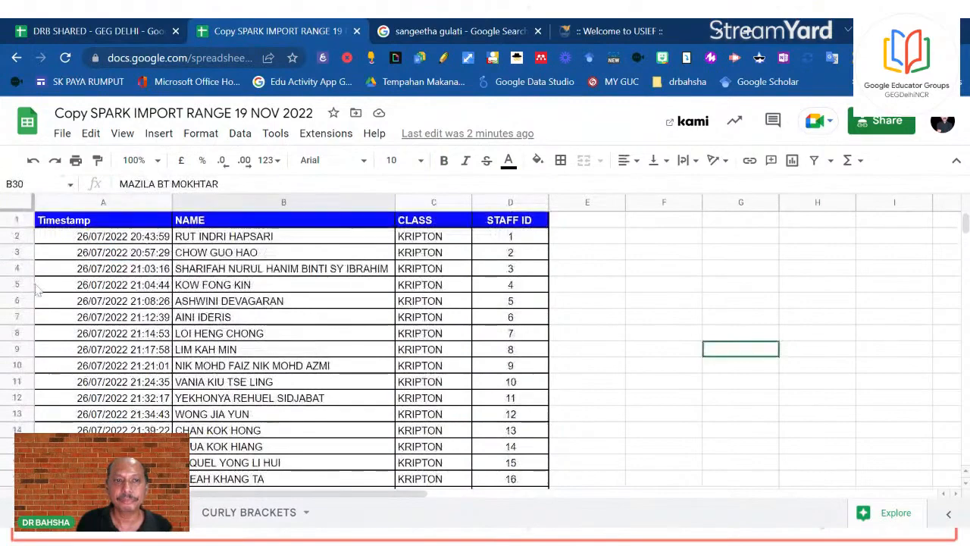
pyautogui.moveTo(56, 224); pyautogui.dragTo(521, 233)
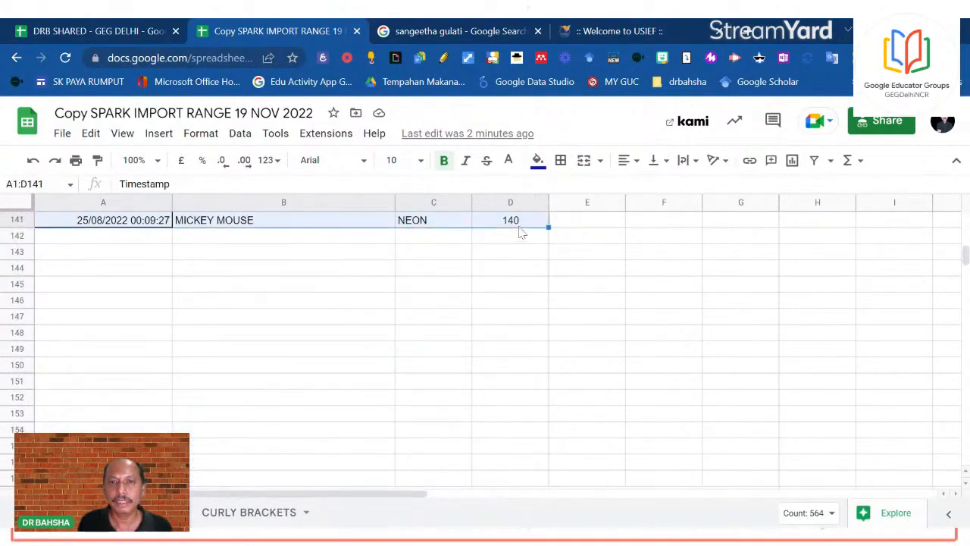
pyautogui.click(42, 185)
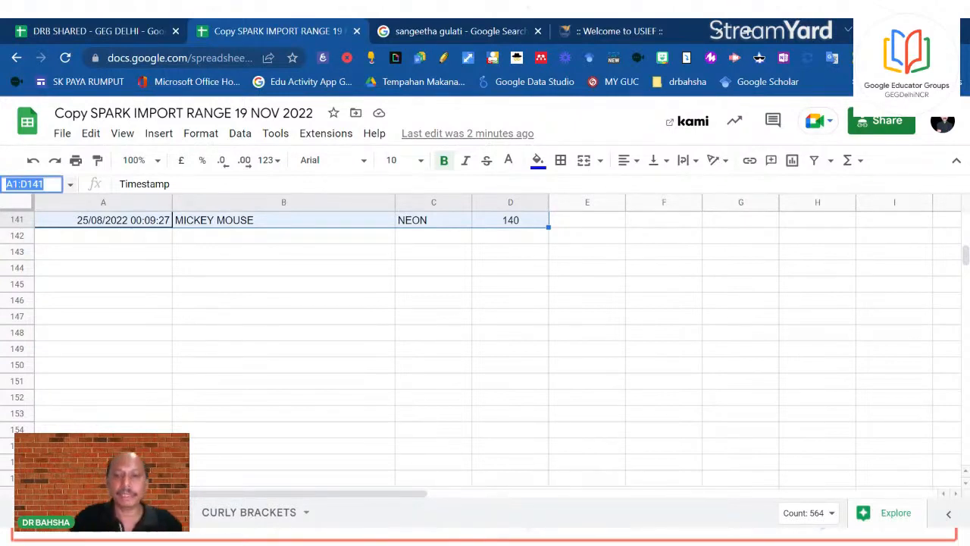
# Type KIWI in the Name box to save A1:D141 as the KIWI named range
pyautogui.write('P')
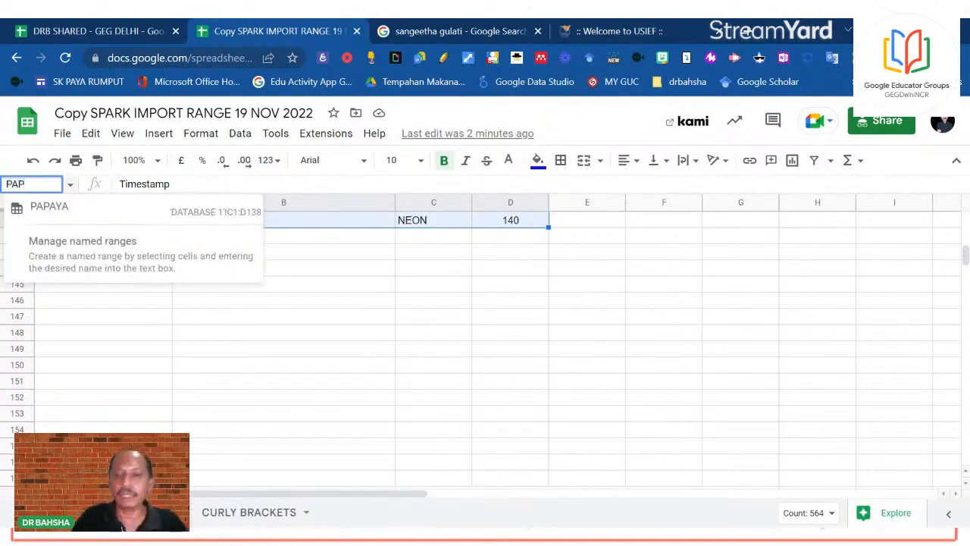
pyautogui.press('BackSpace')
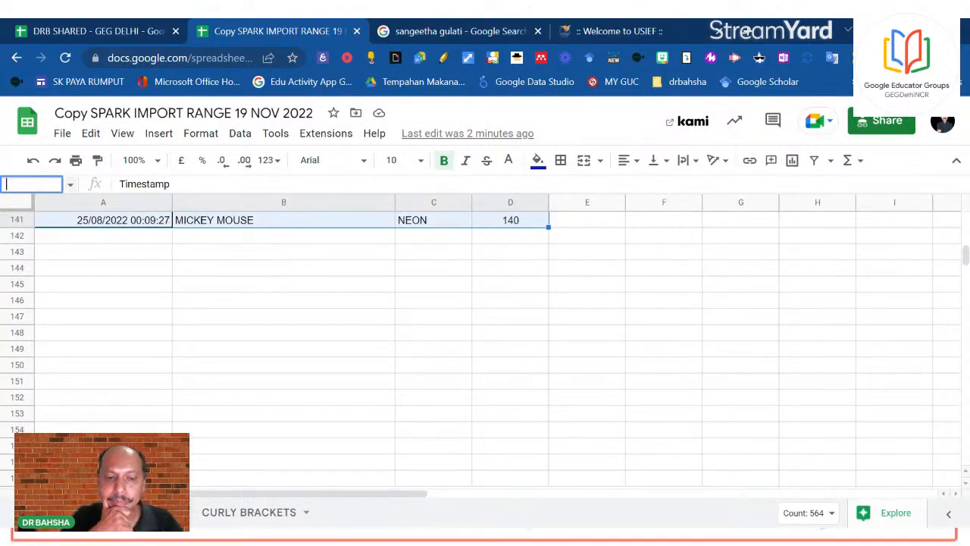
pyautogui.write('KIWI')
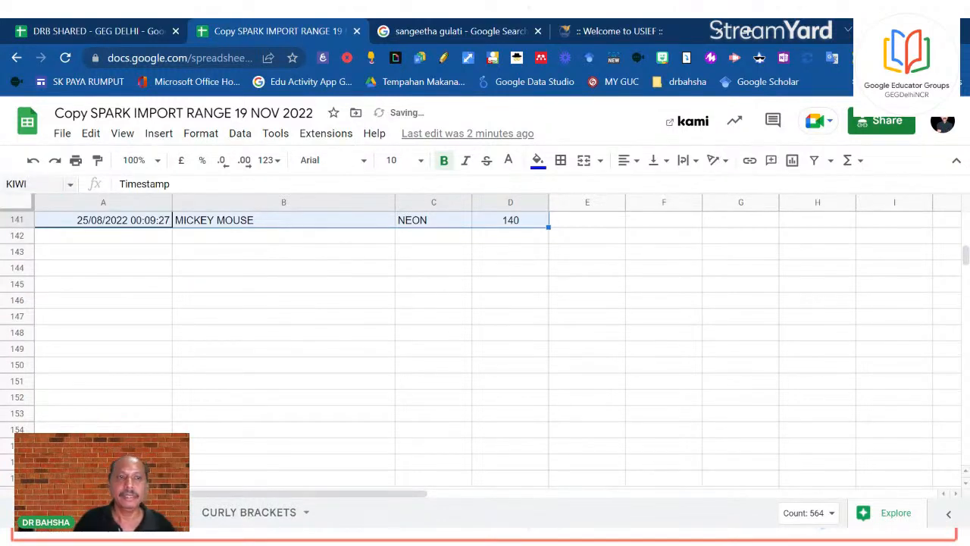
pyautogui.press('Return')
pyautogui.scroll(20, 284, 355)
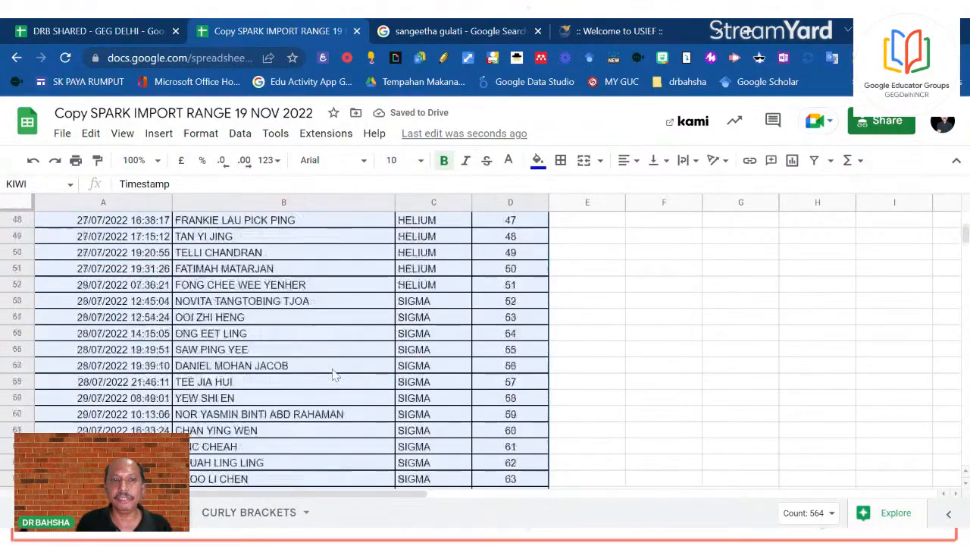
pyautogui.scroll(-20, 501, 364)
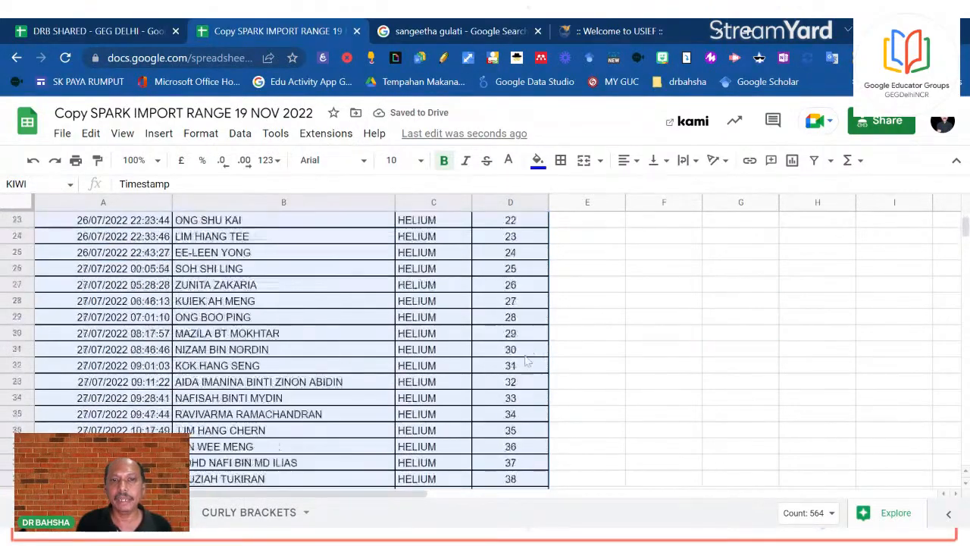
pyautogui.scroll(-11, 501, 393)
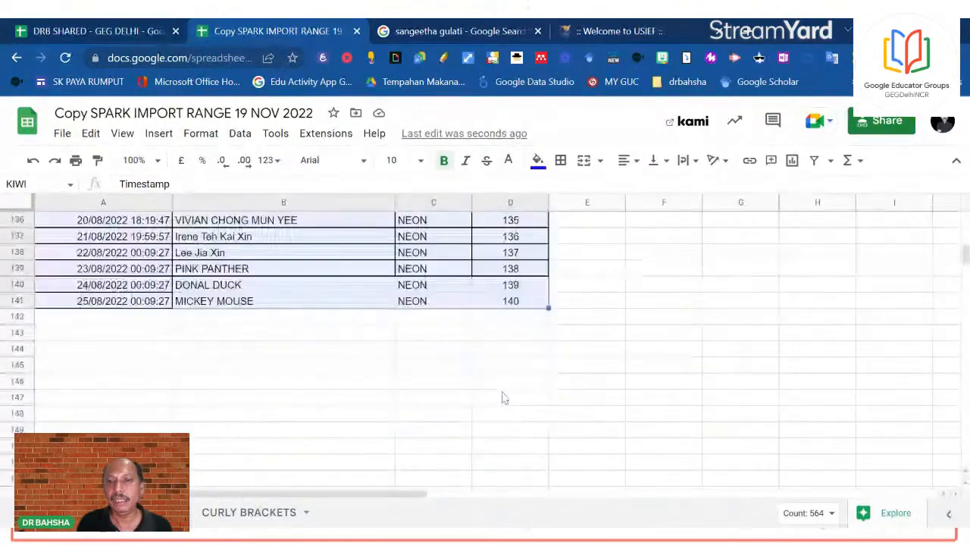
pyautogui.scroll(2, 61, 262)
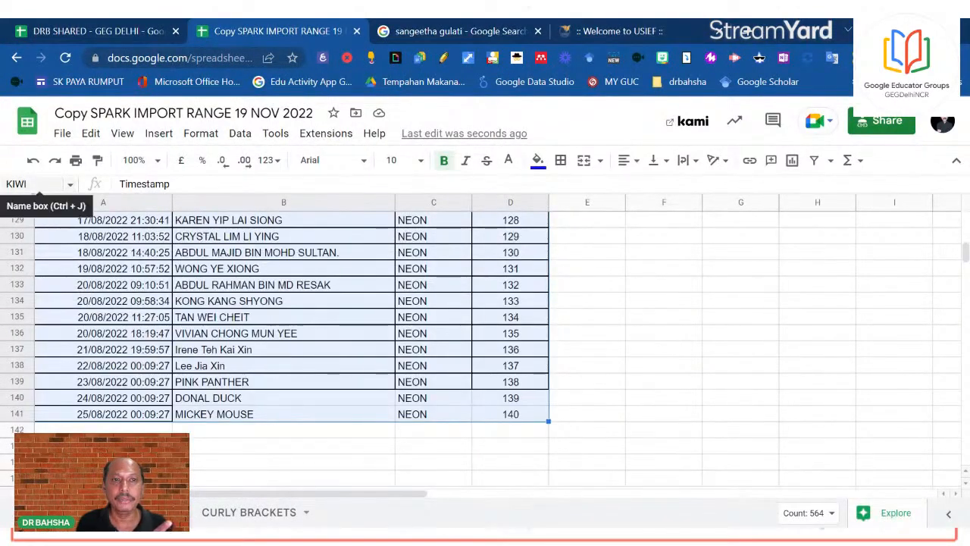
# In DRB SHARED, change the A1 IMPORTRANGE range argument to "KIWI" and enter it
pyautogui.click(102, 30)
pyautogui.scroll(-5, 203, 368)
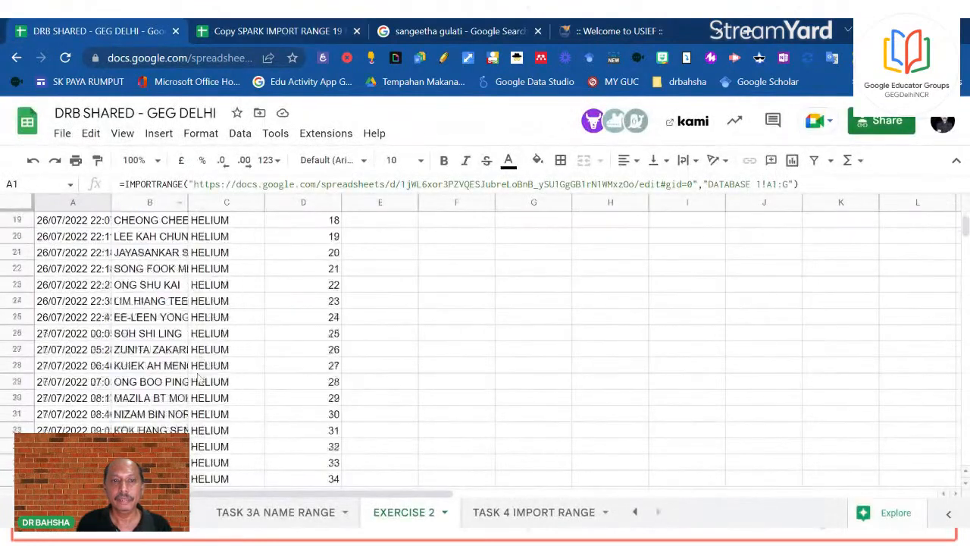
pyautogui.scroll(6, 203, 368)
pyautogui.click(201, 352)
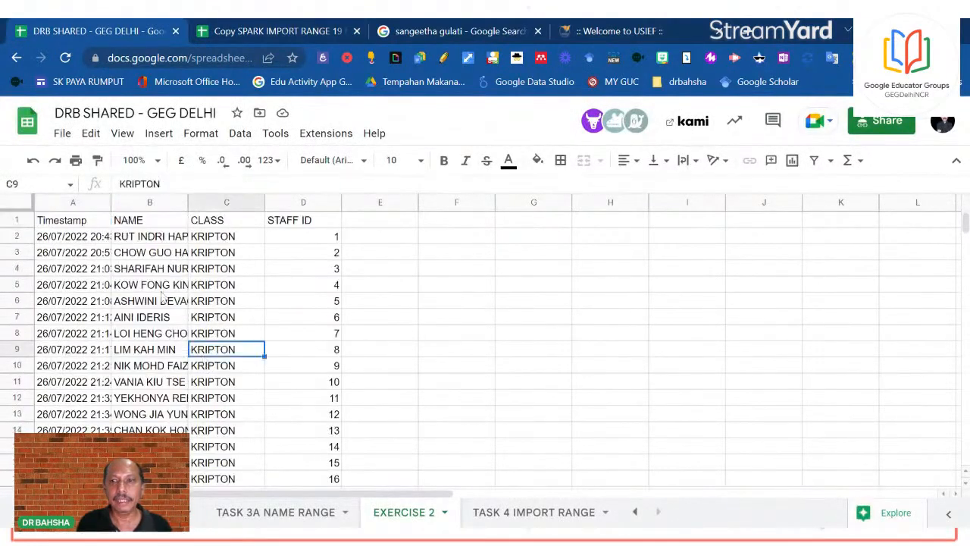
pyautogui.click(97, 225)
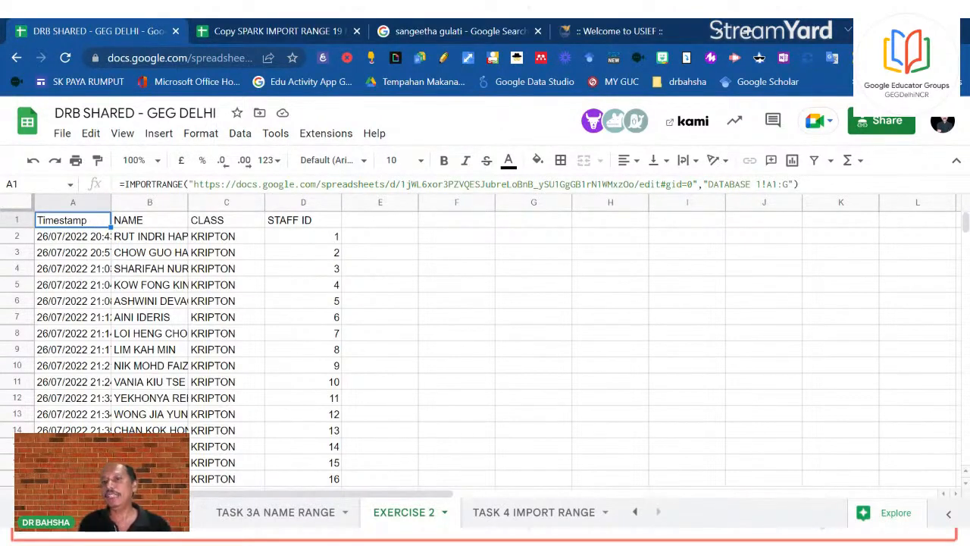
pyautogui.click(788, 184)
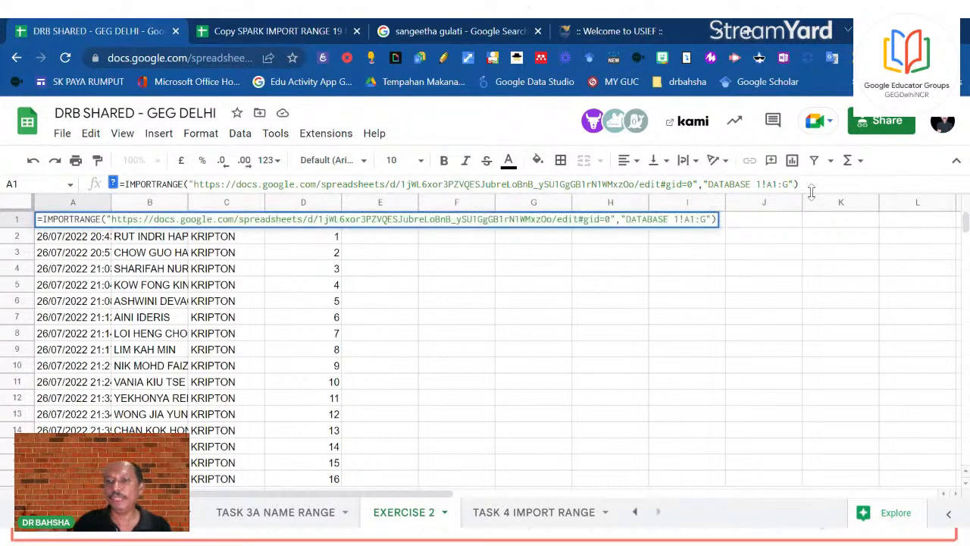
pyautogui.press('BackSpace')
pyautogui.press('BackSpace')
pyautogui.press('BackSpace')
pyautogui.press('BackSpace')
pyautogui.press('BackSpace')
pyautogui.press('BackSpace')
pyautogui.press('BackSpace')
pyautogui.press('BackSpace')
pyautogui.press('BackSpace')
pyautogui.press('BackSpace')
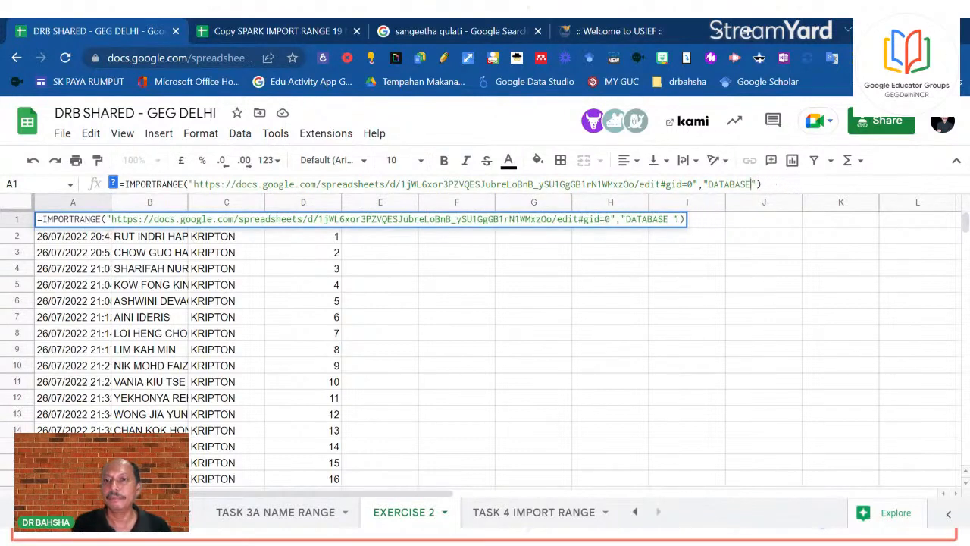
pyautogui.press('BackSpace')
pyautogui.press('BackSpace')
pyautogui.press('BackSpace')
pyautogui.press('BackSpace')
pyautogui.press('BackSpace')
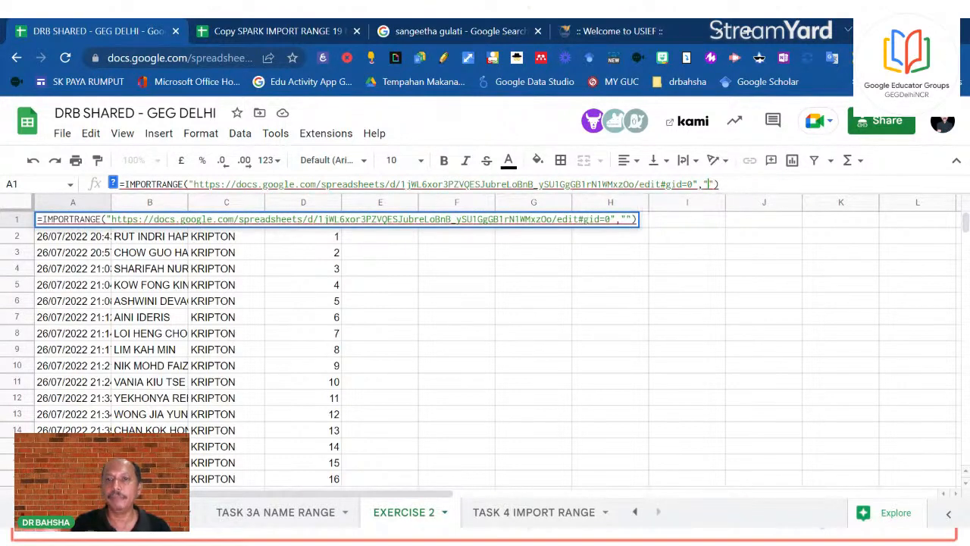
pyautogui.write('KIW')
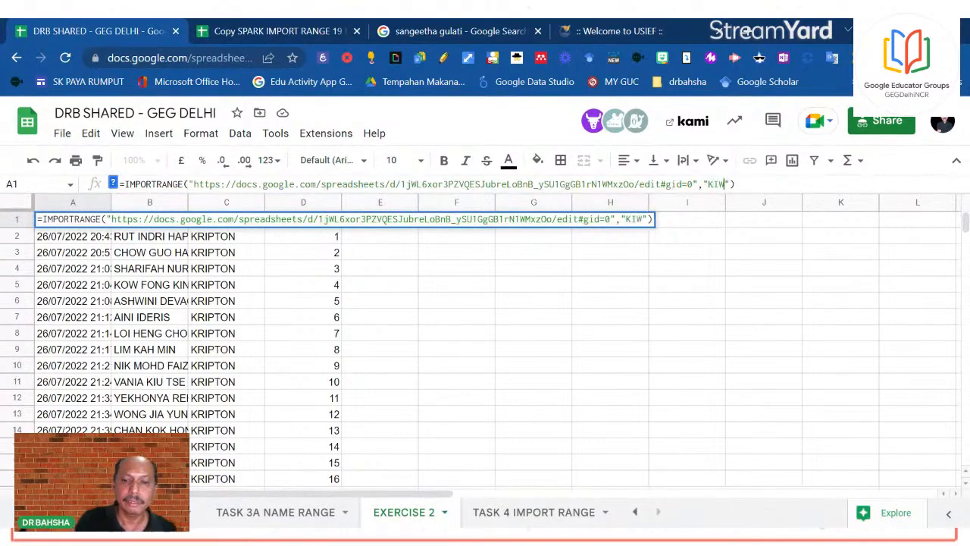
pyautogui.write('I')
pyautogui.press('Return')
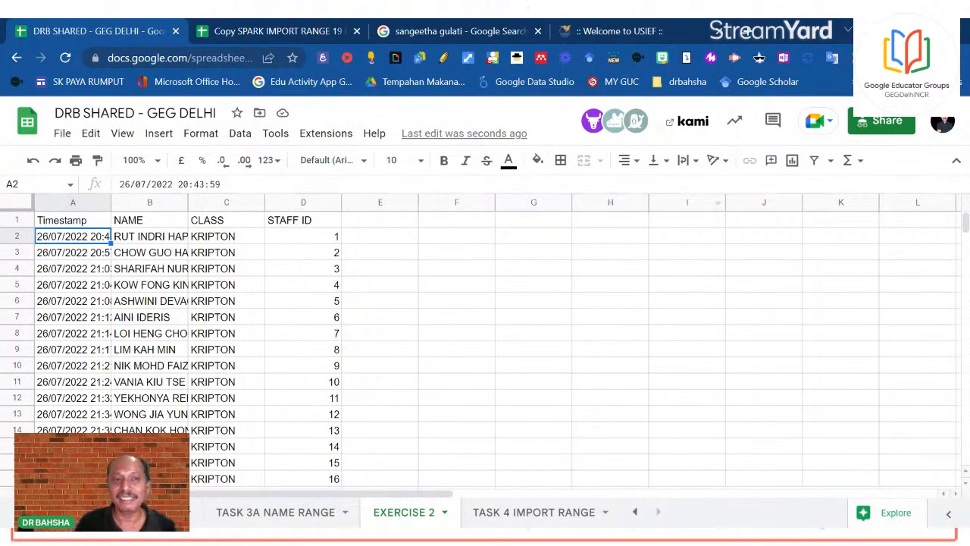
pyautogui.click(72, 223)
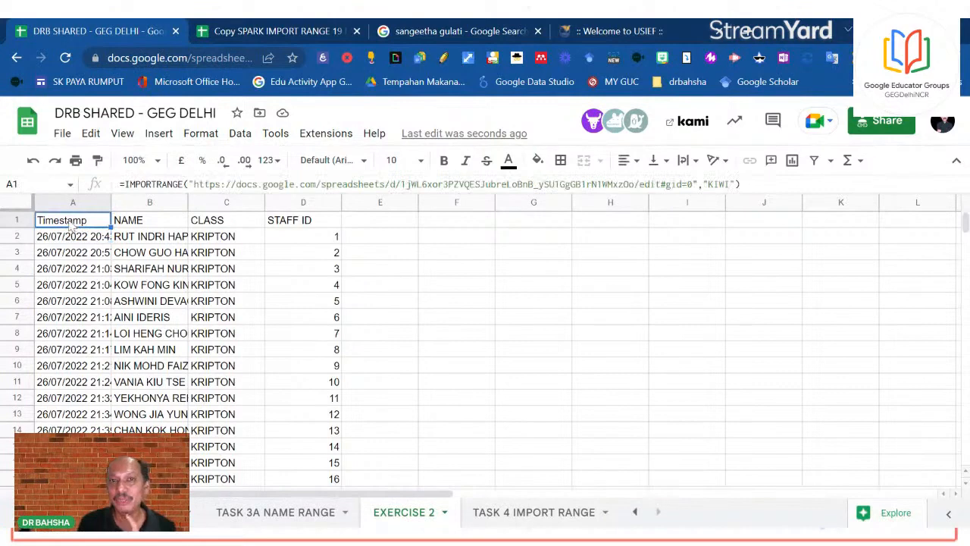
pyautogui.click(252, 31)
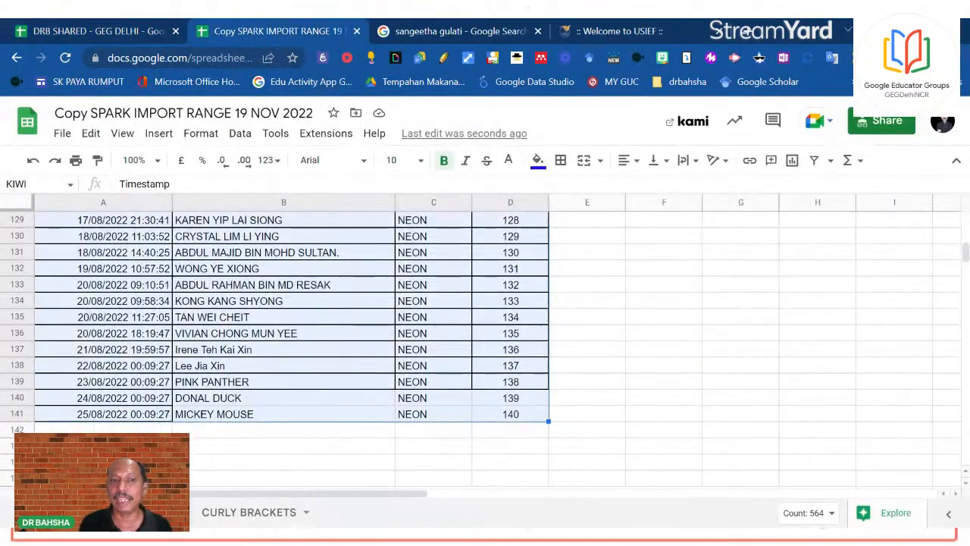
pyautogui.click(202, 450)
pyautogui.rightClick(139, 512)
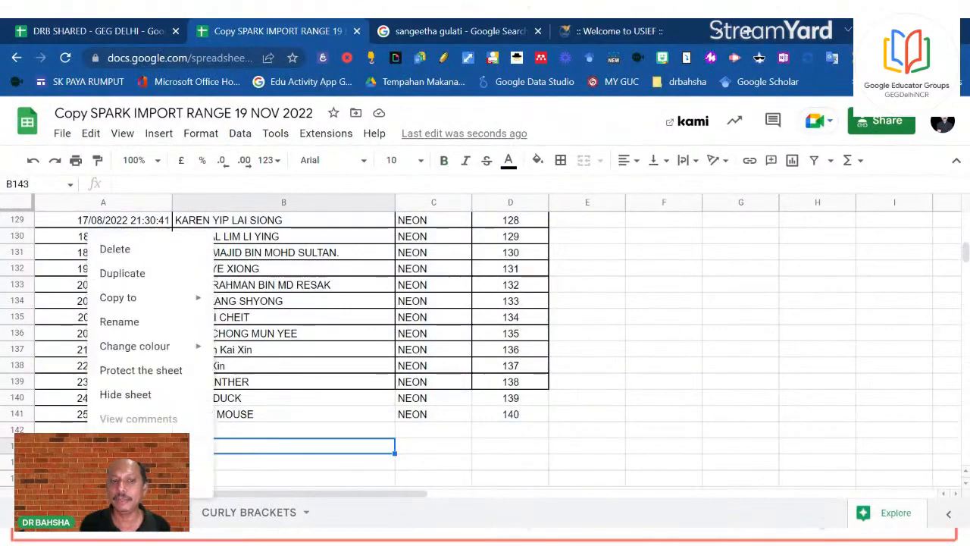
pyautogui.click(143, 322)
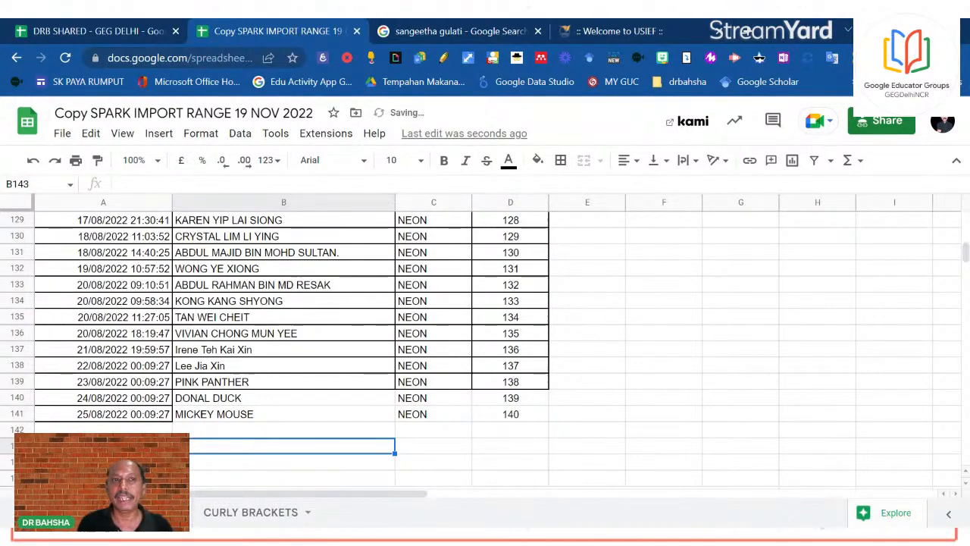
pyautogui.click(104, 27)
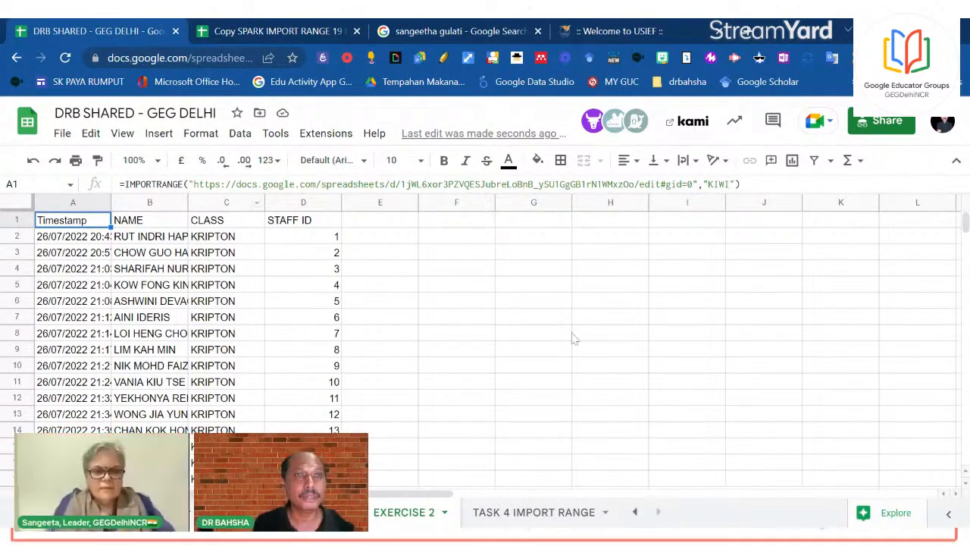
# Centre-align the STAFF ID values in column D
pyautogui.moveTo(612, 348); pyautogui.dragTo(612, 334)
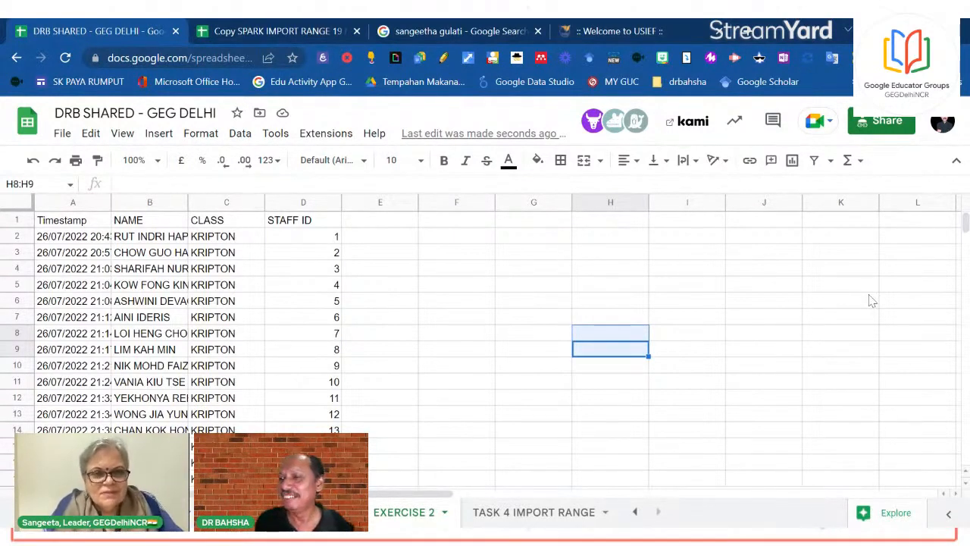
pyautogui.click(304, 202)
pyautogui.click(628, 160)
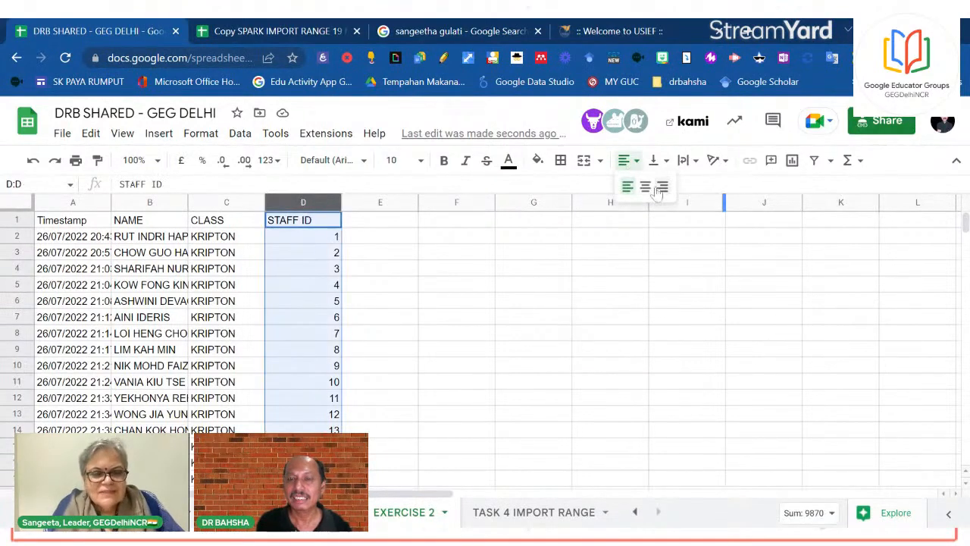
pyautogui.click(644, 186)
pyautogui.click(611, 297)
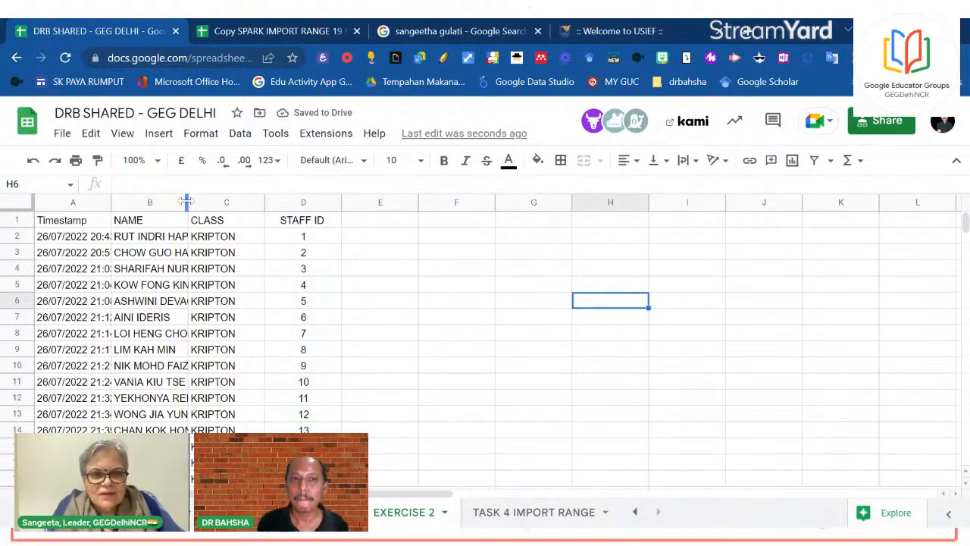
# Widen the NAME column so full names are readable
pyautogui.moveTo(212, 199); pyautogui.dragTo(395, 199)
pyautogui.click(541, 313)
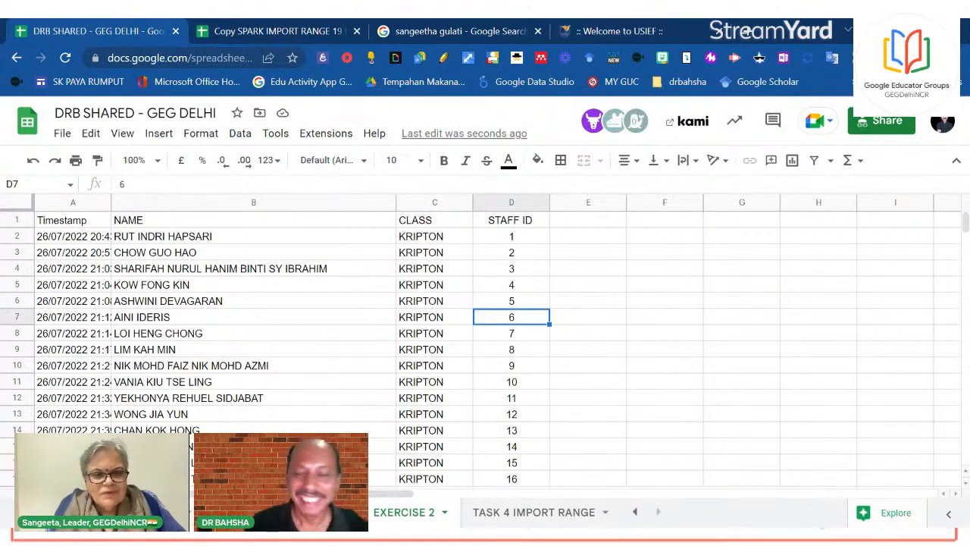
pyautogui.click(659, 300)
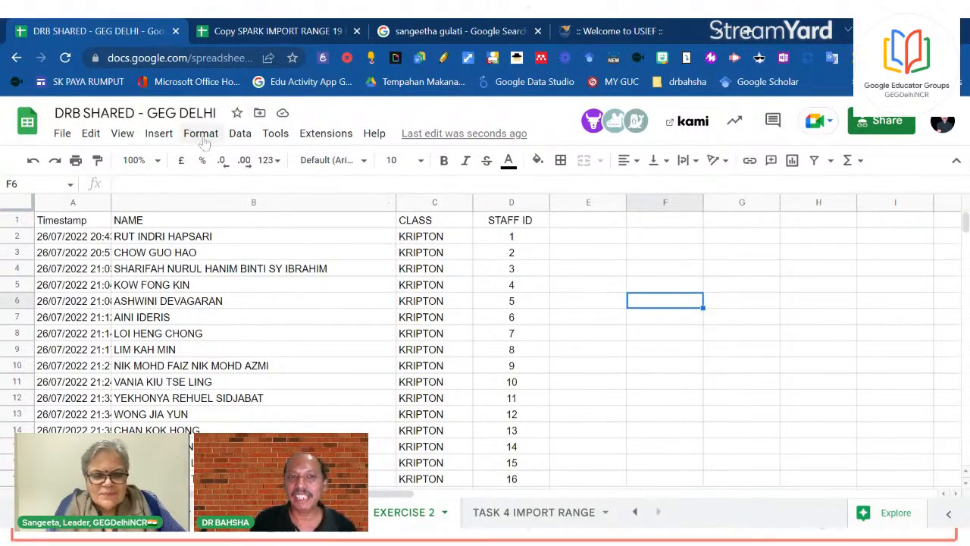
pyautogui.click(240, 133)
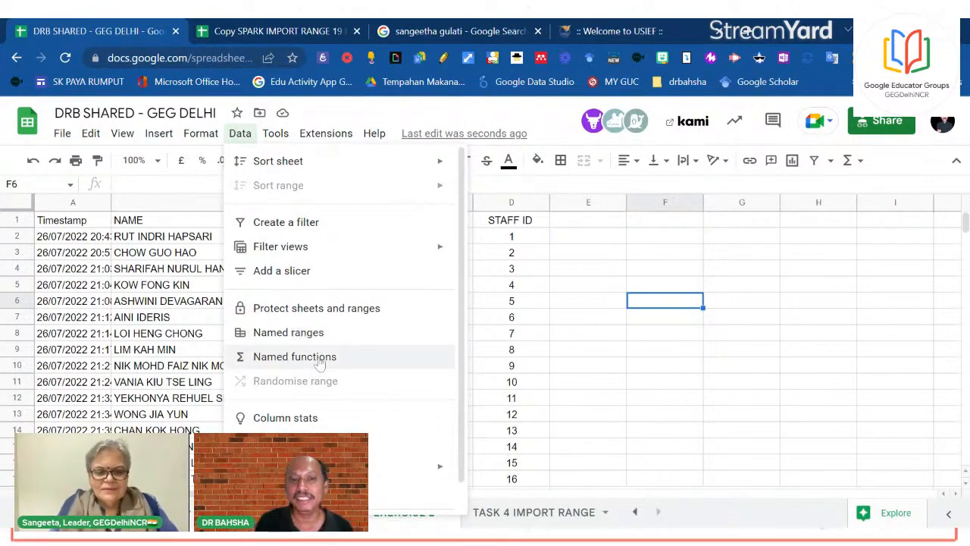
pyautogui.click(741, 397)
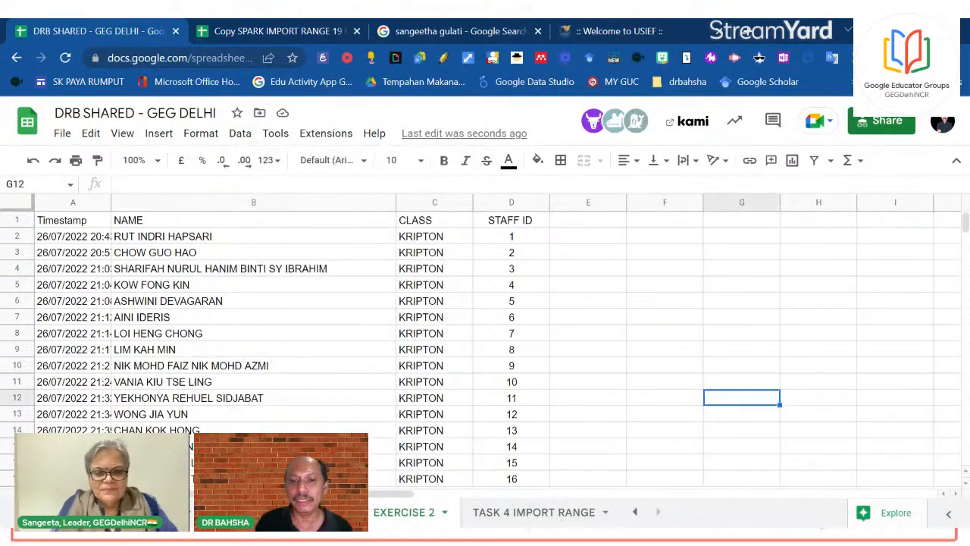
# Add a new blank sheet and rename it TASK 5
pyautogui.click(518, 512)
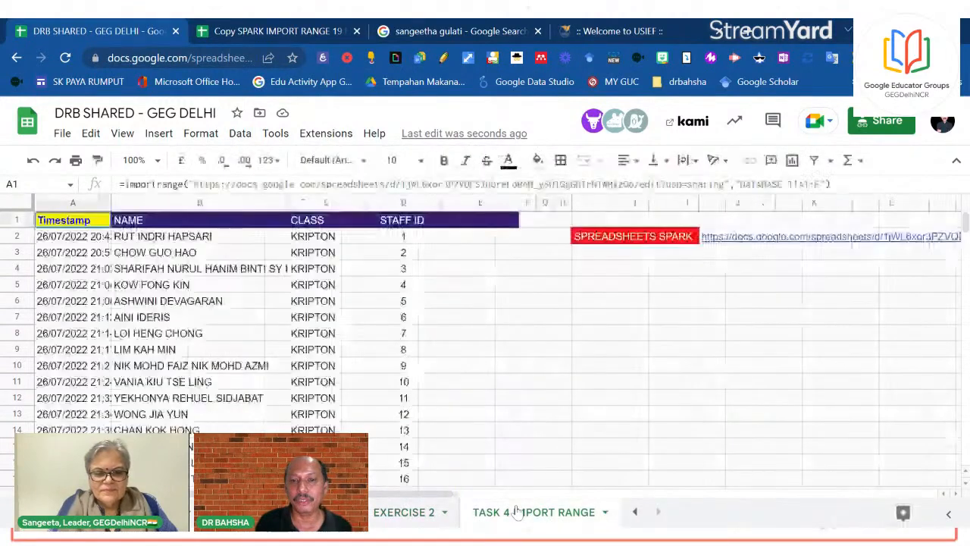
pyautogui.click(49, 512)
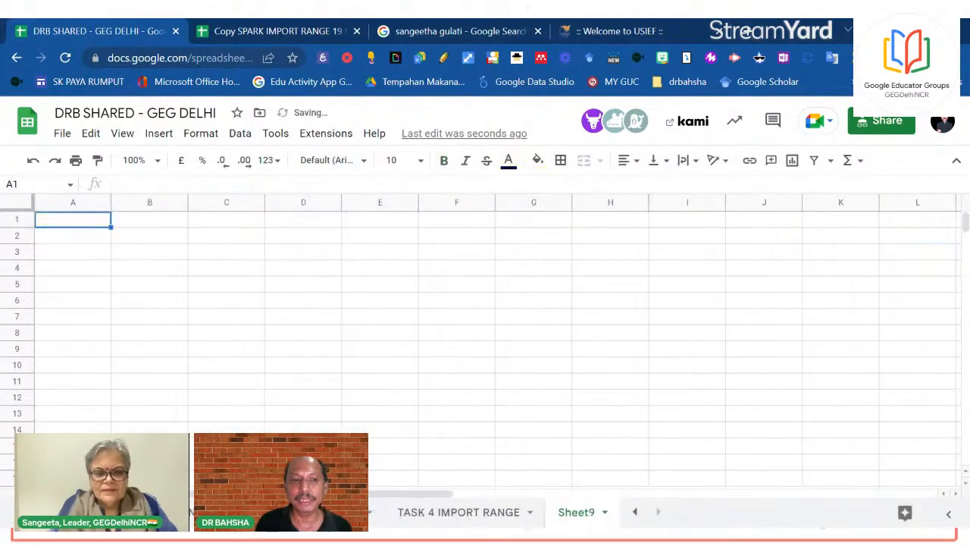
pyautogui.click(604, 514)
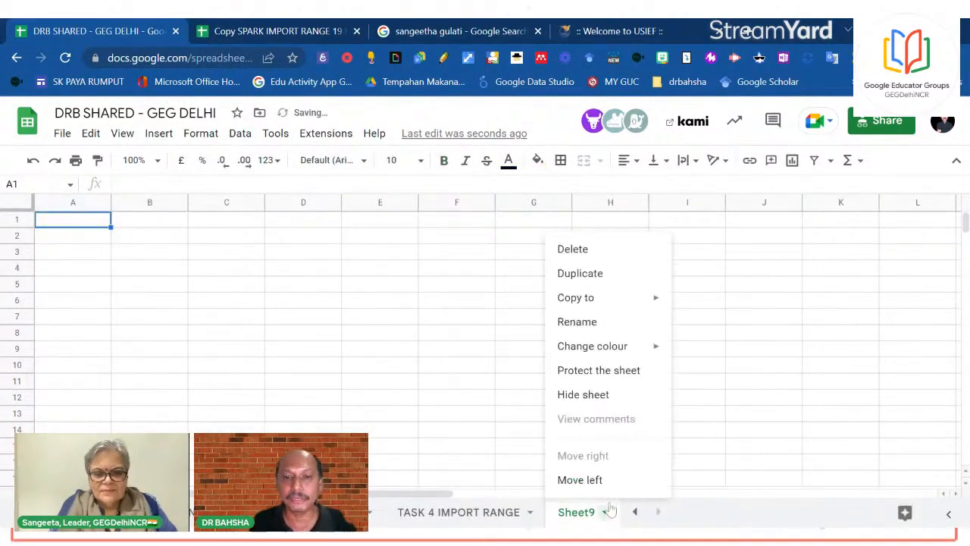
pyautogui.click(595, 321)
pyautogui.write('TASK')
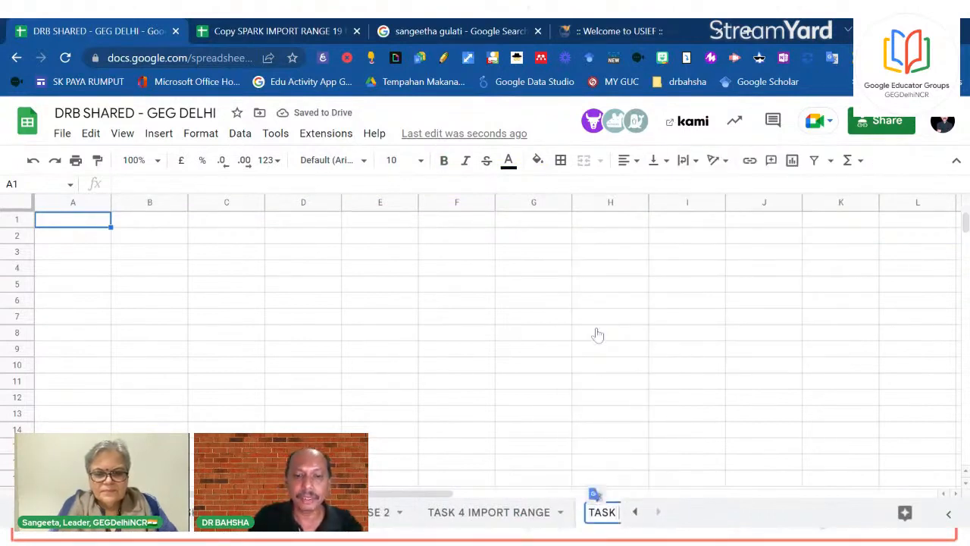
pyautogui.write(' 5')
pyautogui.click(721, 282)
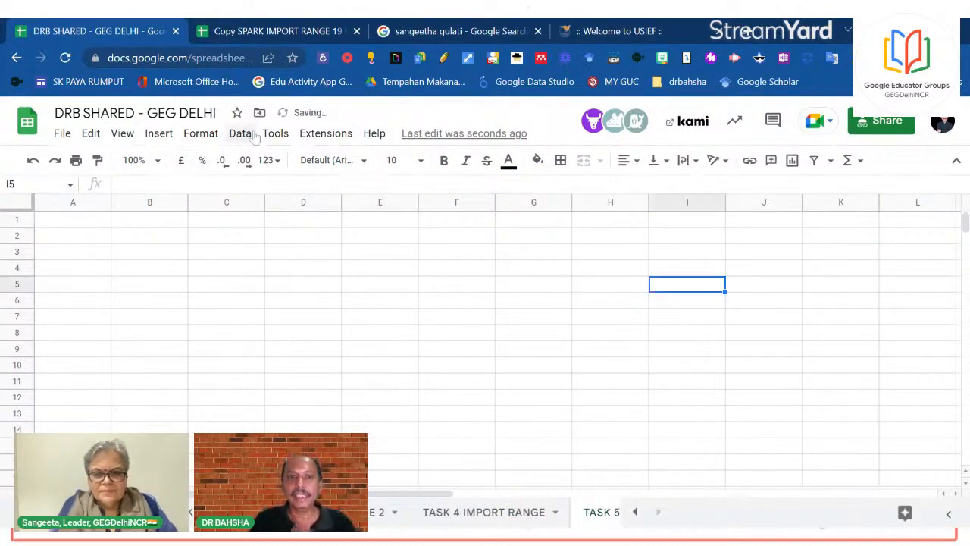
# Open the Named functions sidebar from the Data menu
pyautogui.click(241, 133)
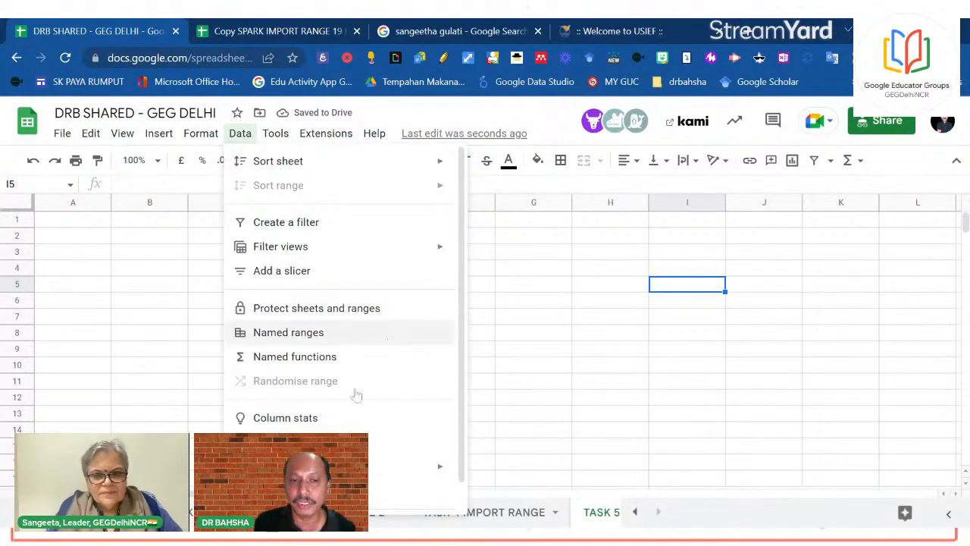
pyautogui.click(334, 358)
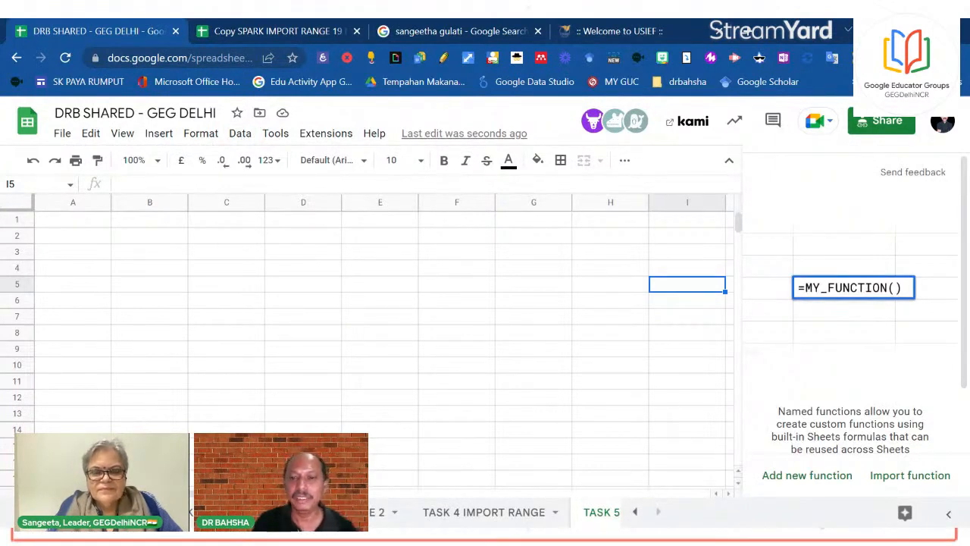
pyautogui.click(636, 513)
# Copy the STAFF ARRAYFORMULA text from F1 of the staff sheet and return to TASK 5
pyautogui.click(636, 513)
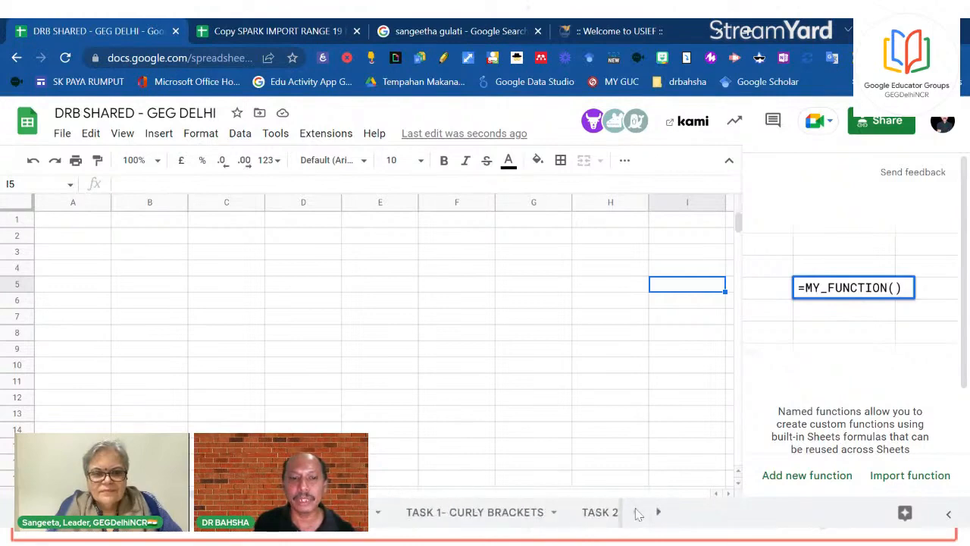
pyautogui.click(144, 512)
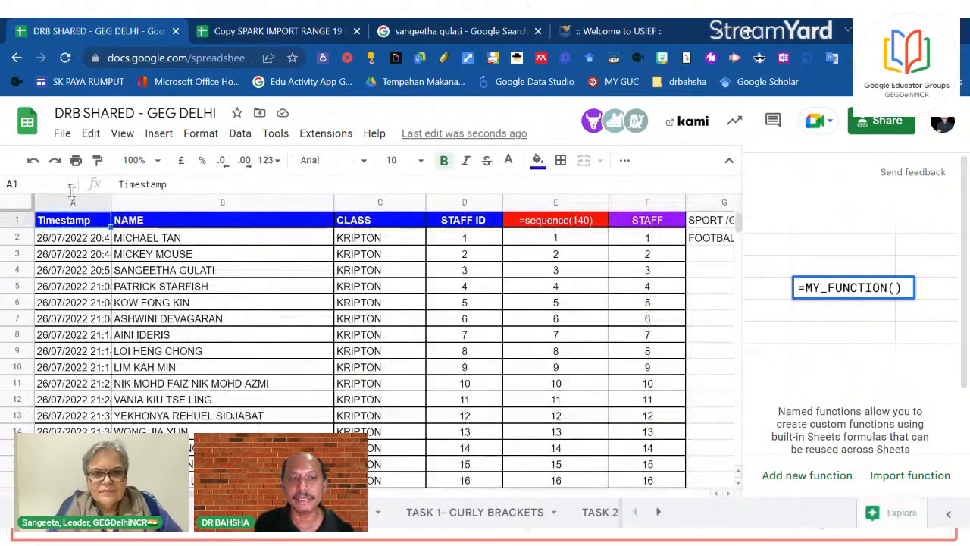
pyautogui.moveTo(644, 237); pyautogui.dragTo(643, 225)
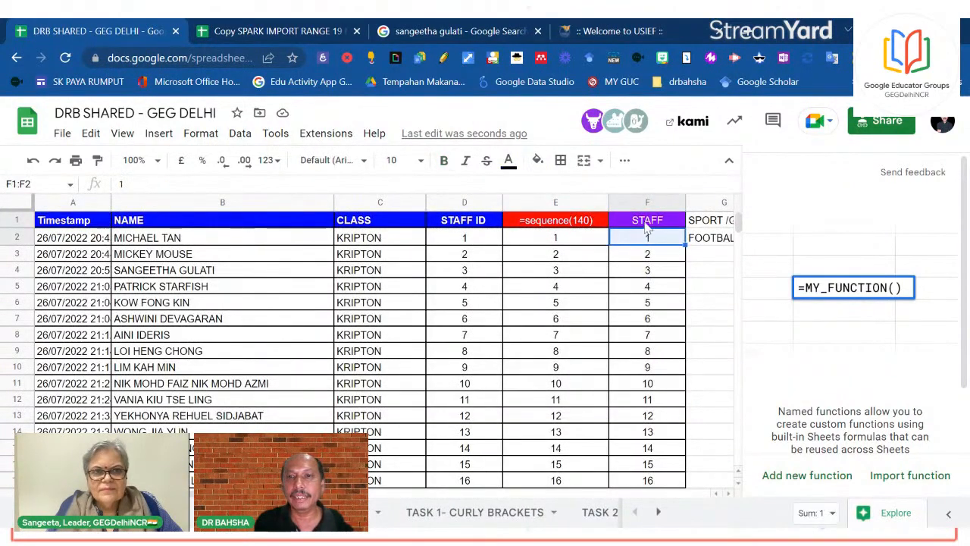
pyautogui.click(648, 224)
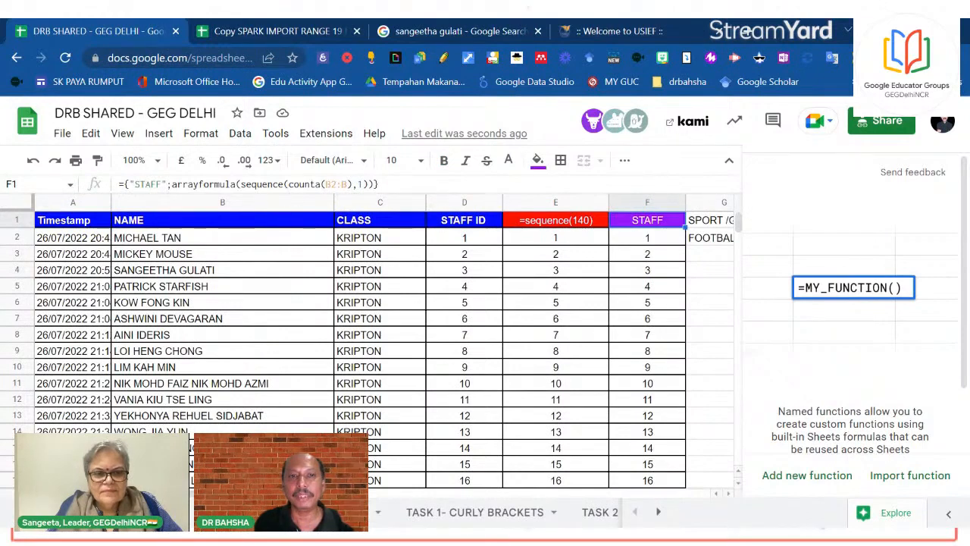
pyautogui.moveTo(379, 184); pyautogui.dragTo(118, 184)
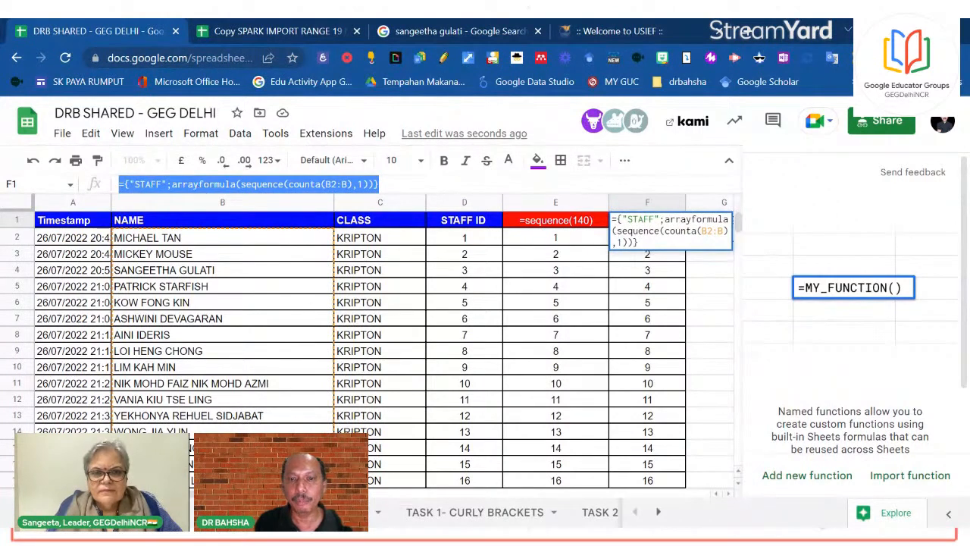
pyautogui.click(658, 512)
pyautogui.click(658, 512)
pyautogui.click(658, 513)
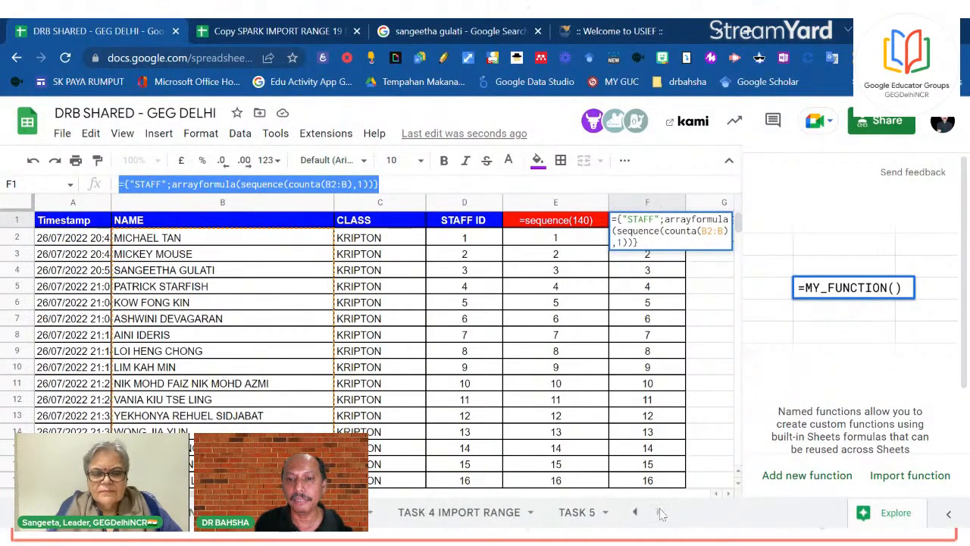
pyautogui.click(569, 512)
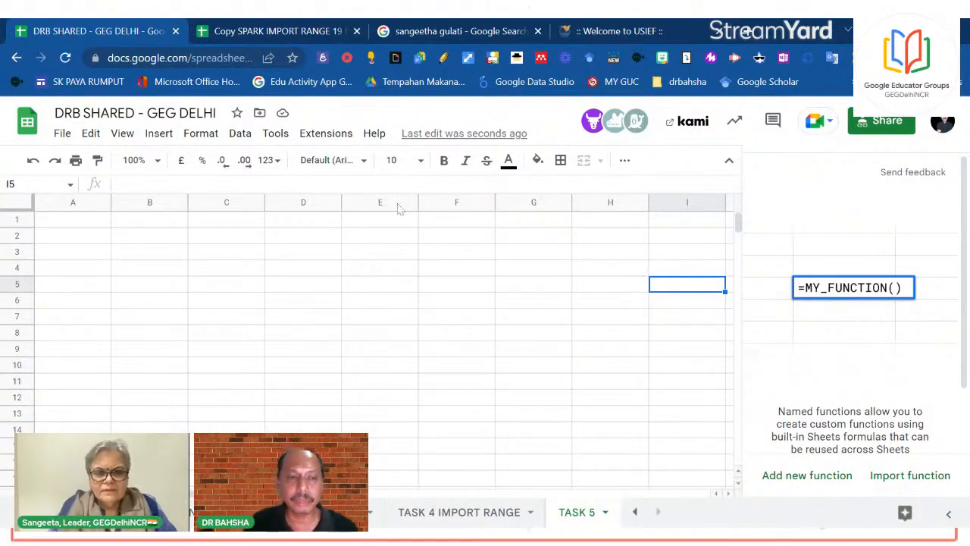
# Paste the copied STAFF formula into A1 as values, kept as text with a leading apostrophe
pyautogui.click(79, 223)
pyautogui.rightClick(79, 224)
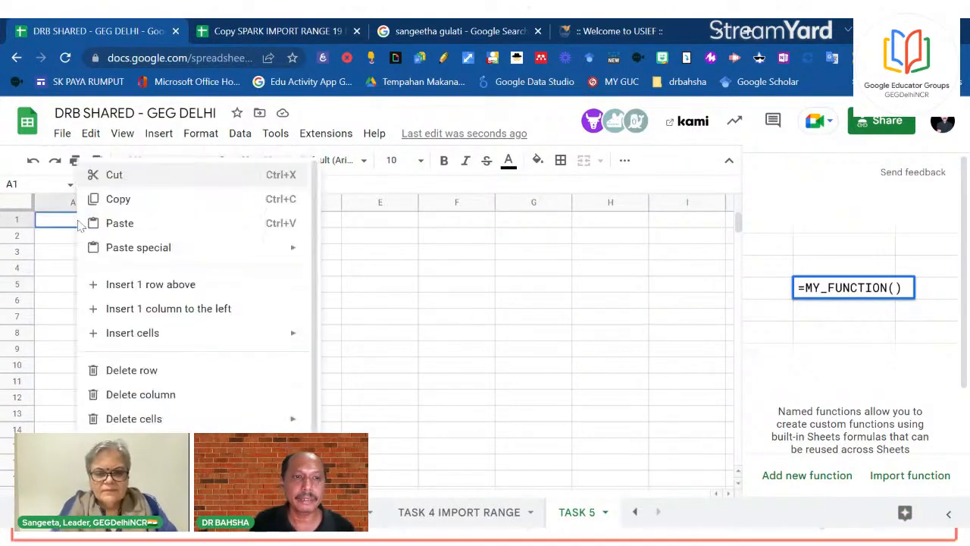
pyautogui.moveTo(140, 250)
pyautogui.click(365, 253)
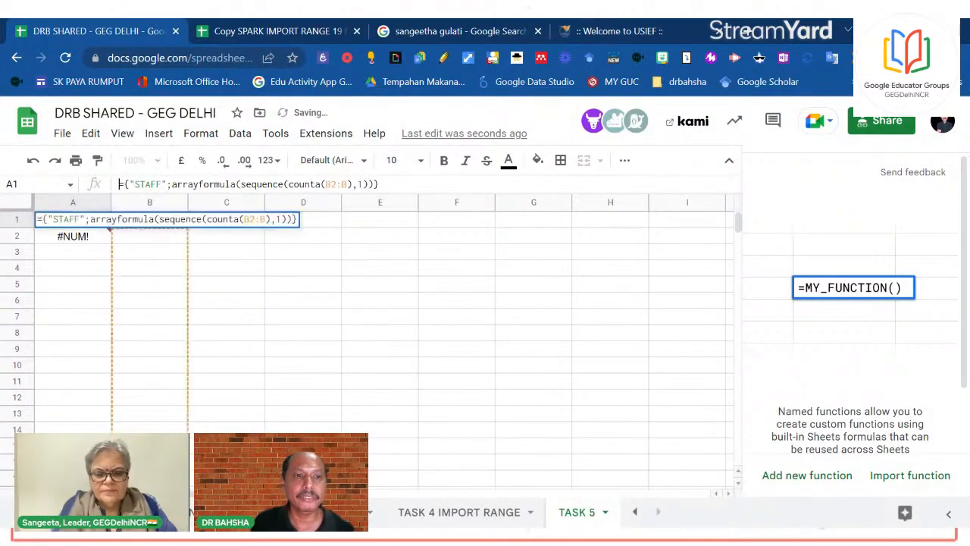
pyautogui.write("'")
pyautogui.press('Return')
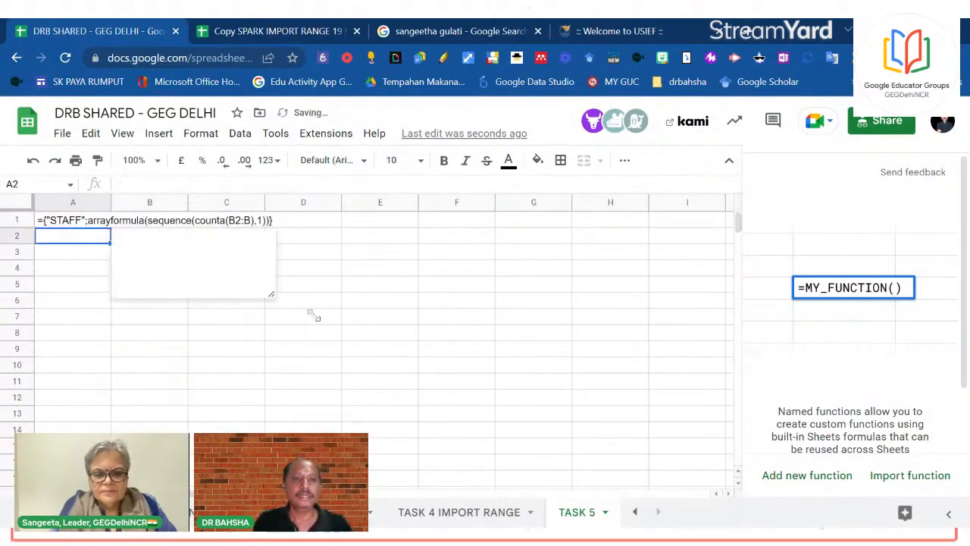
pyautogui.click(697, 401)
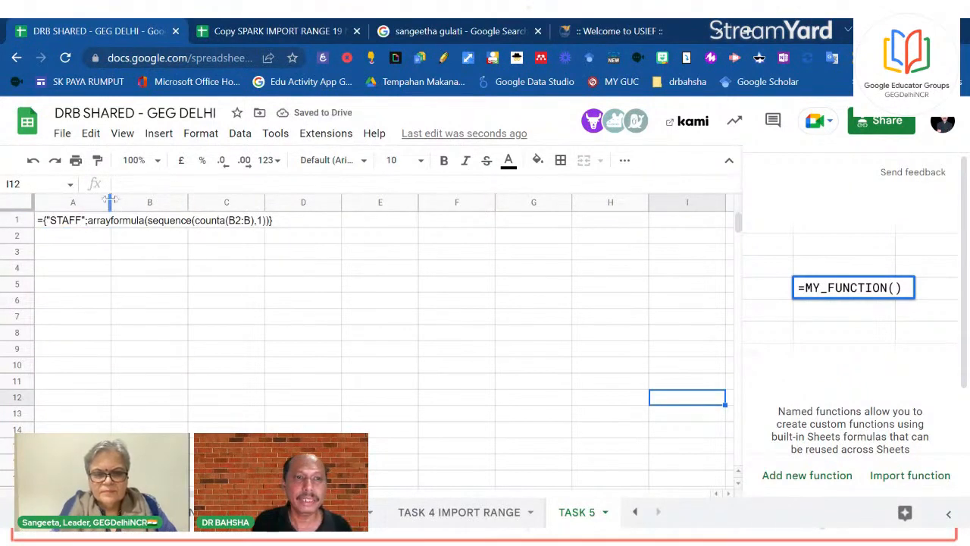
pyautogui.moveTo(110, 199); pyautogui.dragTo(308, 201)
pyautogui.click(415, 253)
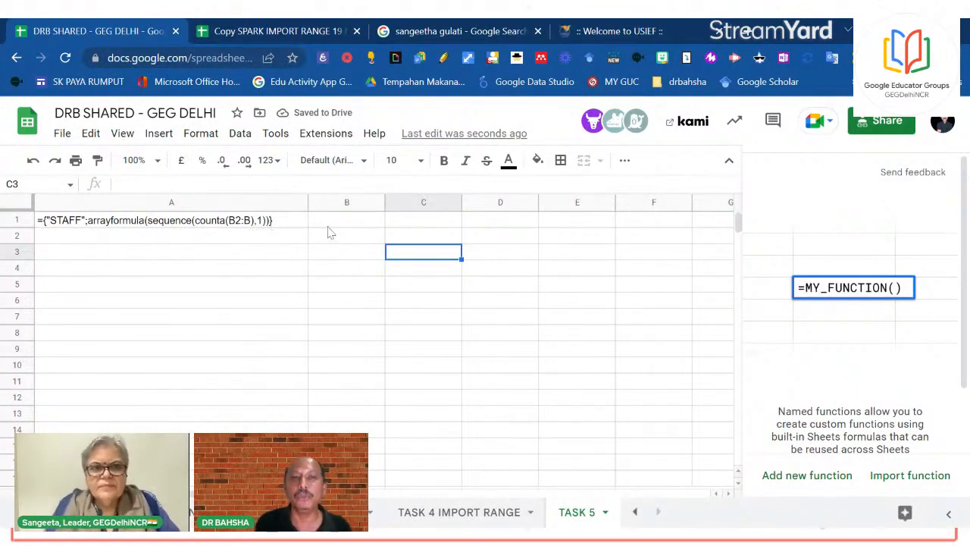
# Insert an empty column left of the formula text, shifting it into B1
pyautogui.moveTo(346, 236); pyautogui.dragTo(340, 373)
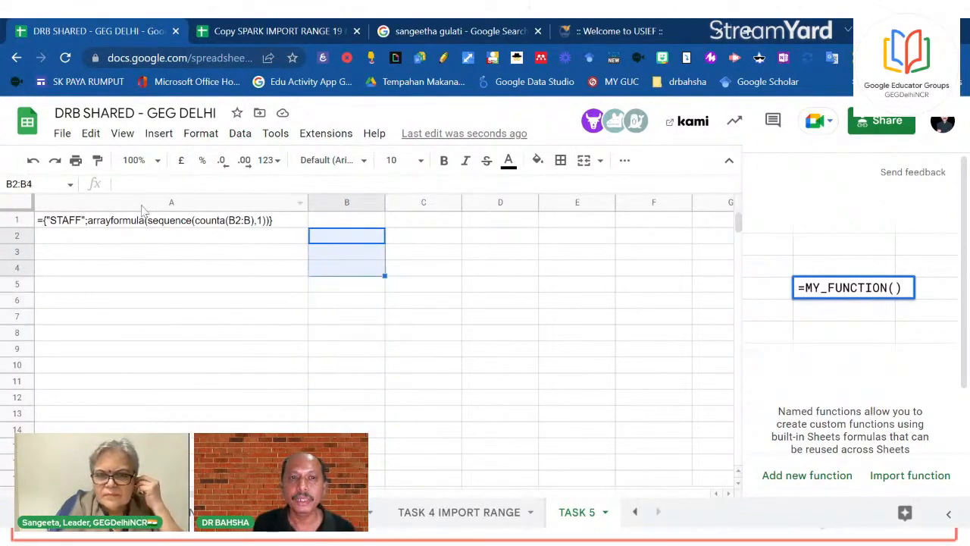
pyautogui.rightClick(142, 205)
pyautogui.click(182, 293)
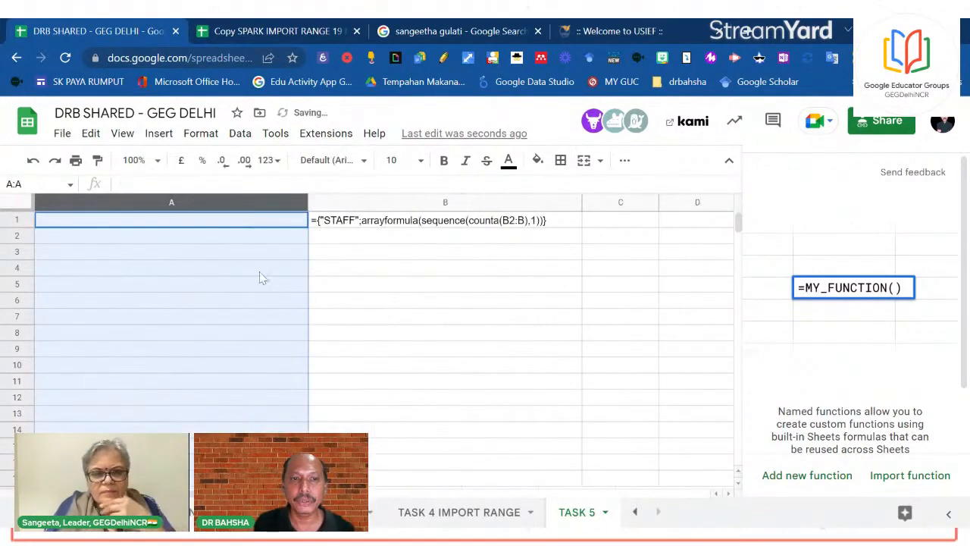
pyautogui.click(396, 288)
pyautogui.moveTo(308, 209); pyautogui.dragTo(160, 206)
# Enter the NAME header in A1 and five staff names in A2:A6
pyautogui.click(107, 222)
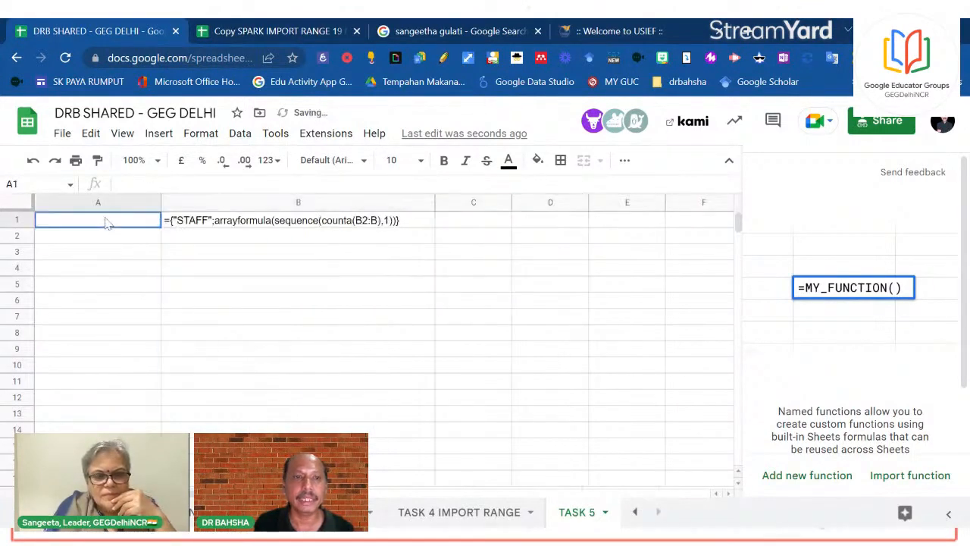
pyautogui.write('NAM')
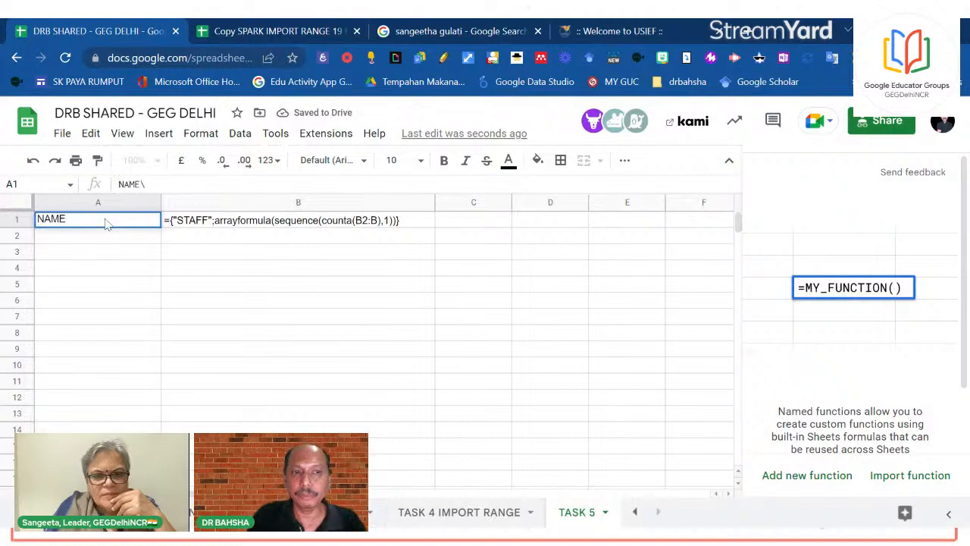
pyautogui.write('E')
pyautogui.press('Return')
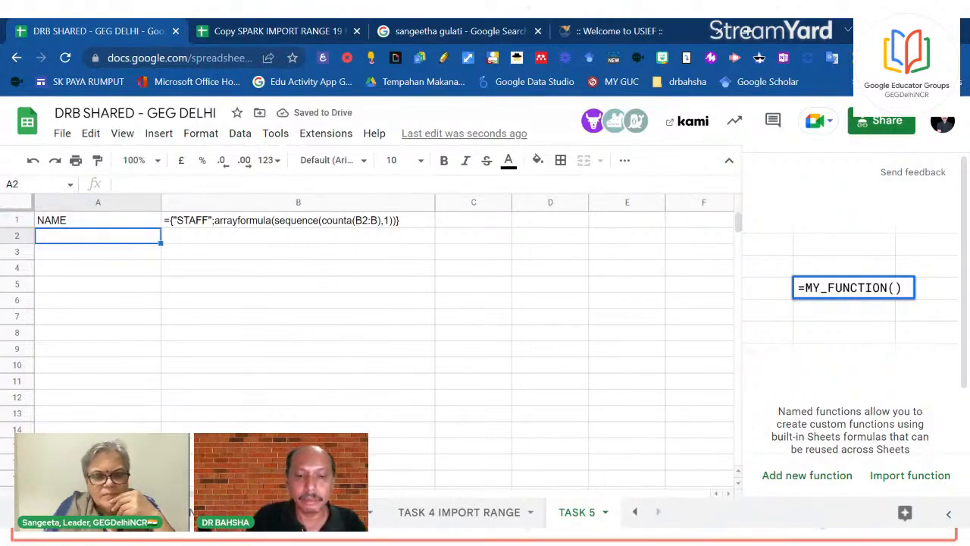
pyautogui.write('SANGEETHA')
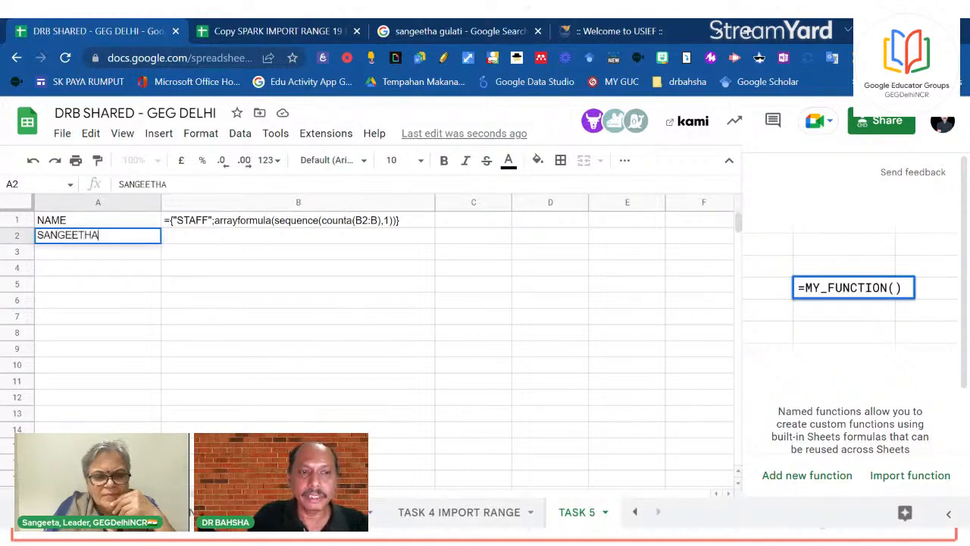
pyautogui.press('Return')
pyautogui.write('SANCHITA')
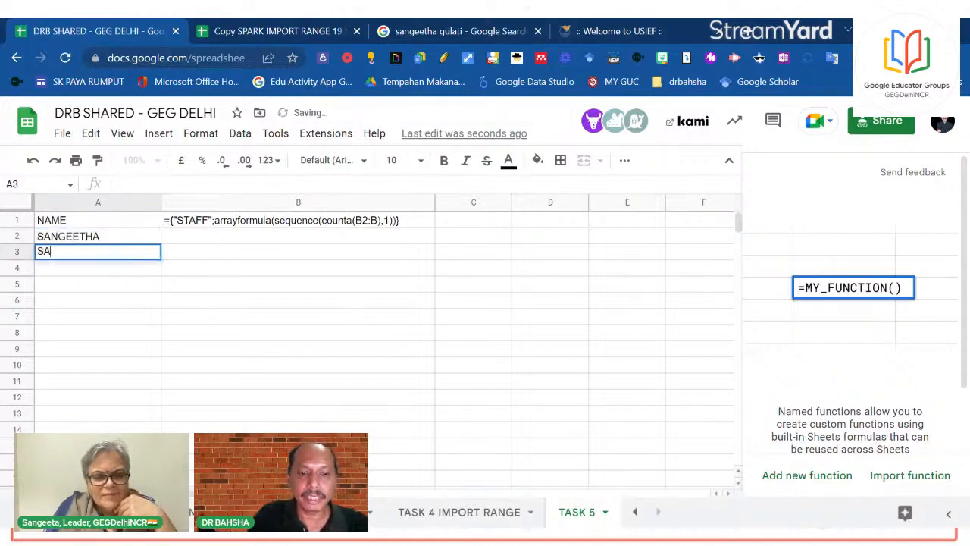
pyautogui.press('Return')
pyautogui.write('DR BAHS')
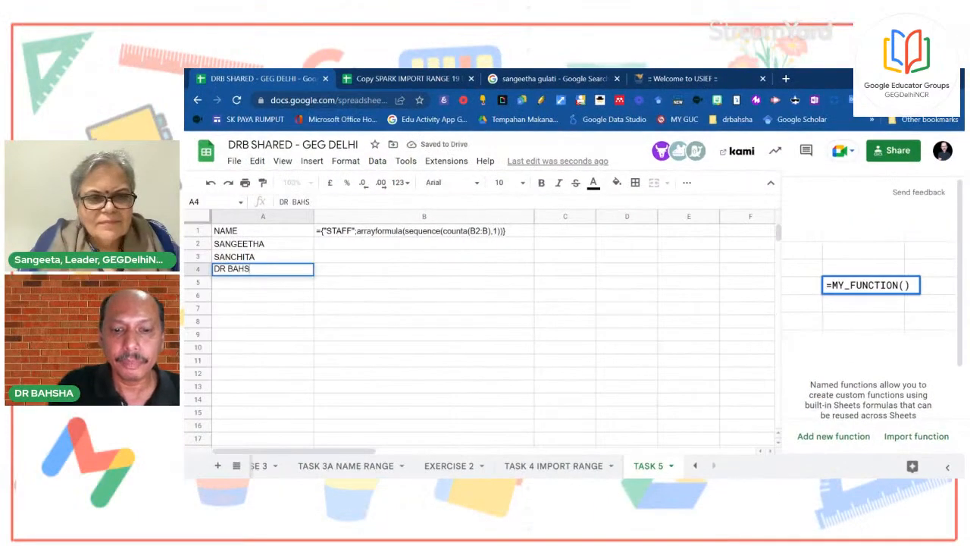
pyautogui.write('AHA')
pyautogui.press('Return')
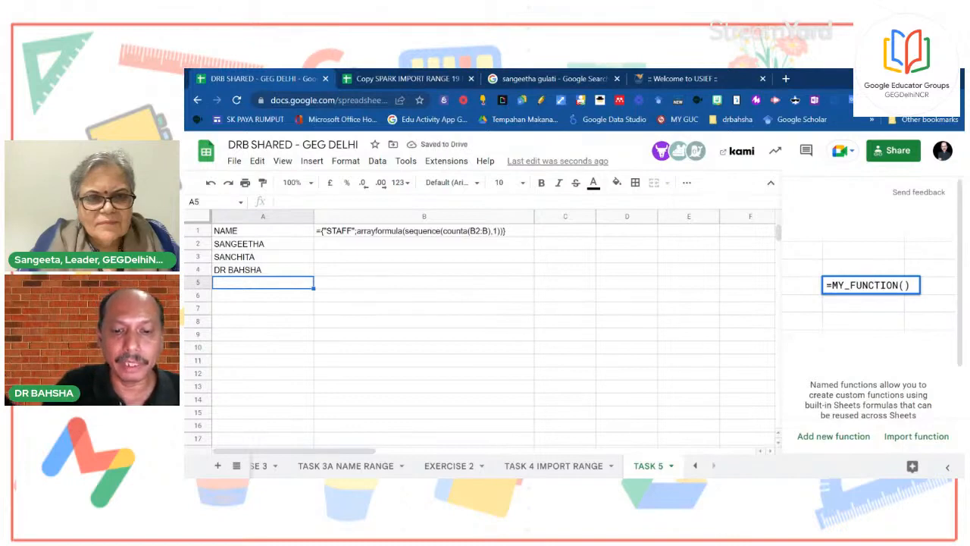
pyautogui.write('NATHAN')
pyautogui.press('Return')
pyautogui.write('GARY')
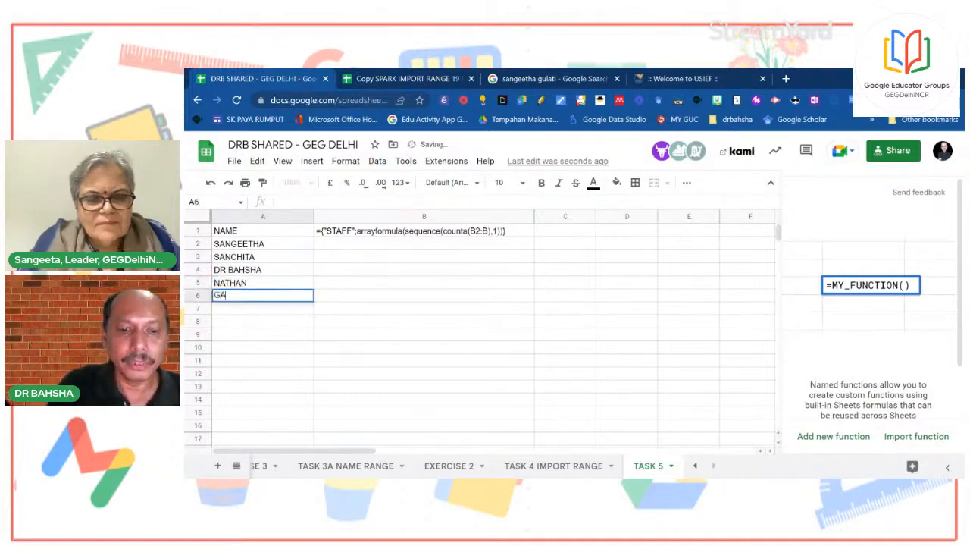
pyautogui.click(374, 345)
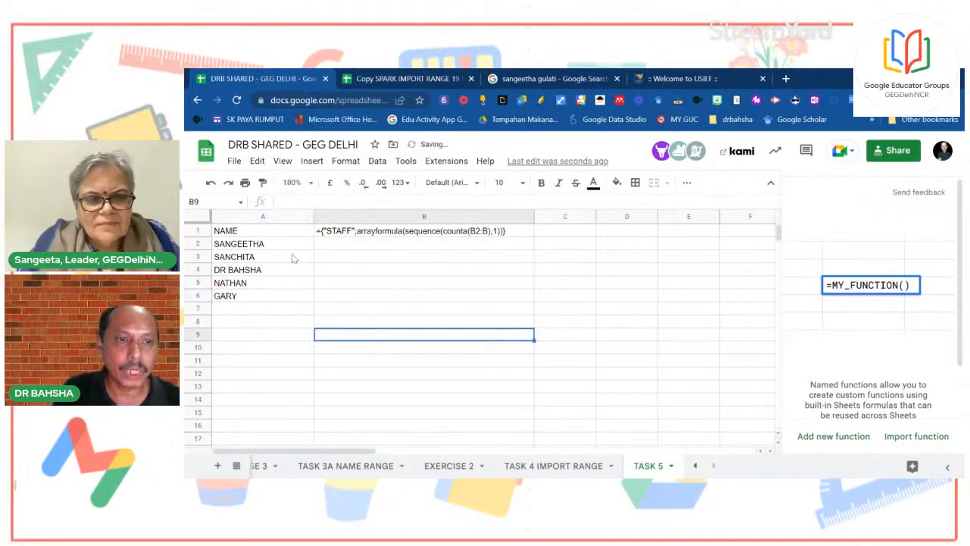
# Mark B2:B6 for the staff numbers and open B1's formula text for editing
pyautogui.click(474, 314)
pyautogui.moveTo(351, 243); pyautogui.dragTo(352, 299)
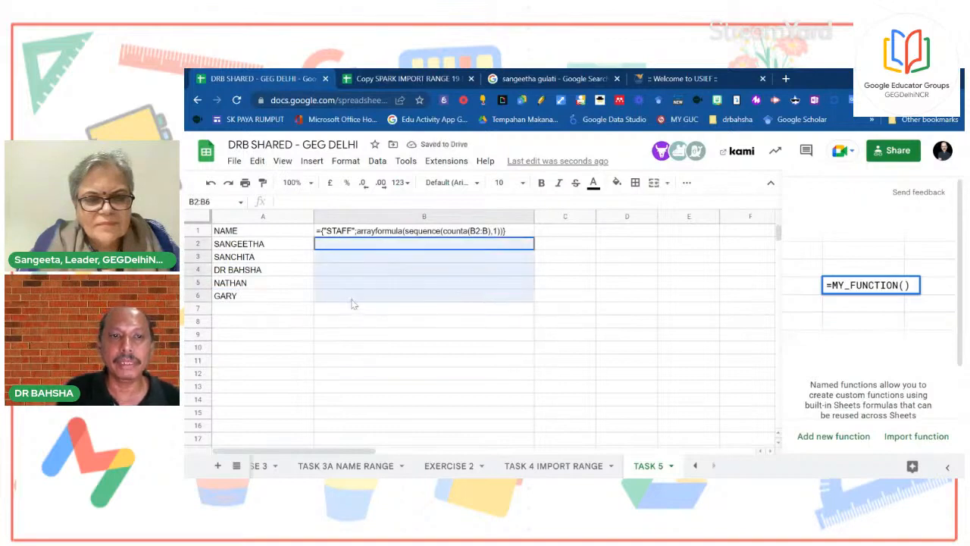
pyautogui.click(553, 321)
pyautogui.click(489, 270)
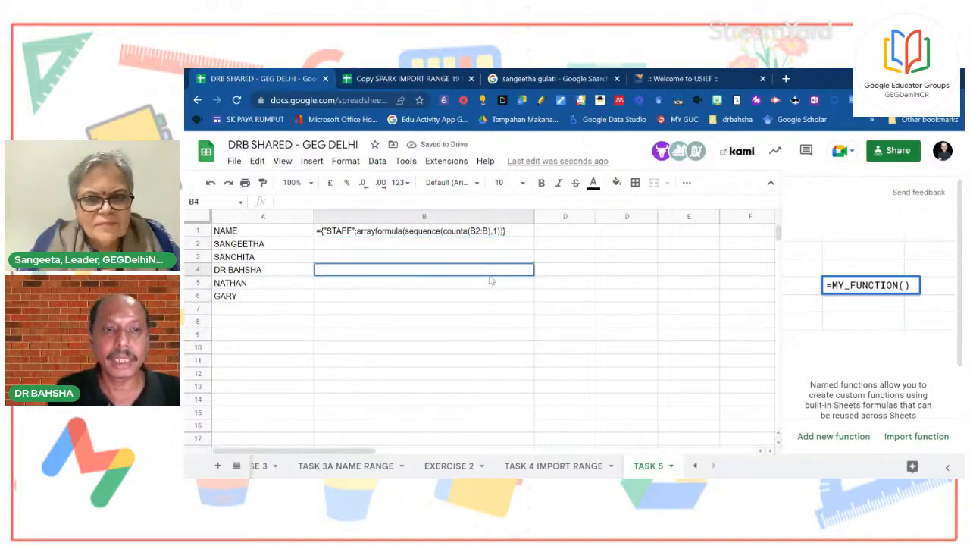
pyautogui.click(324, 231)
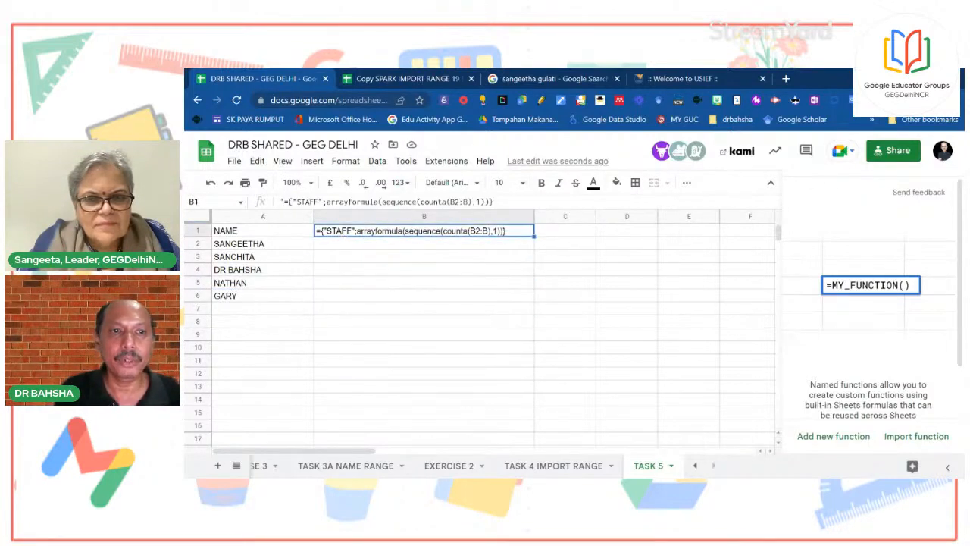
pyautogui.click(284, 201)
# Remove B1's apostrophe so the STAFF formula runs, then inspect the resulting #NUM! error
pyautogui.press('BackSpace')
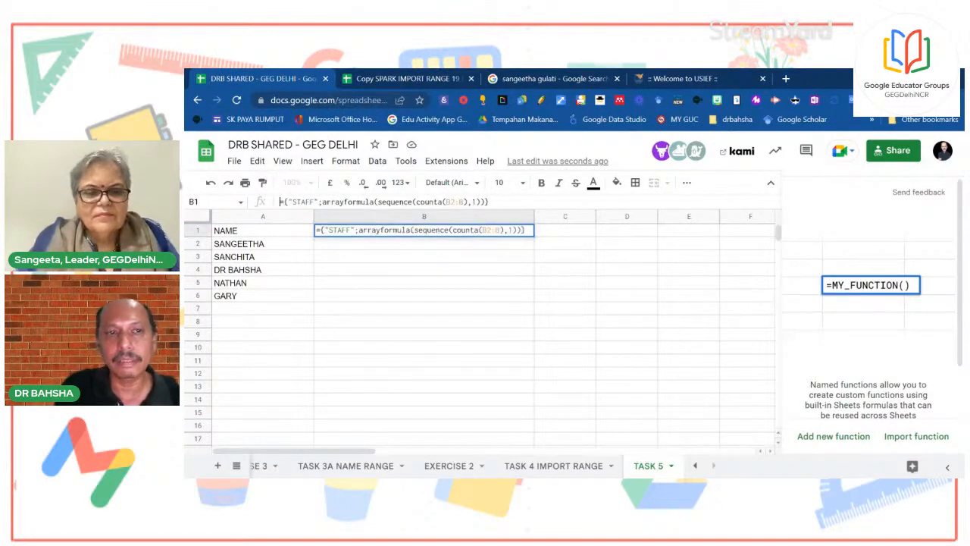
pyautogui.press('Return')
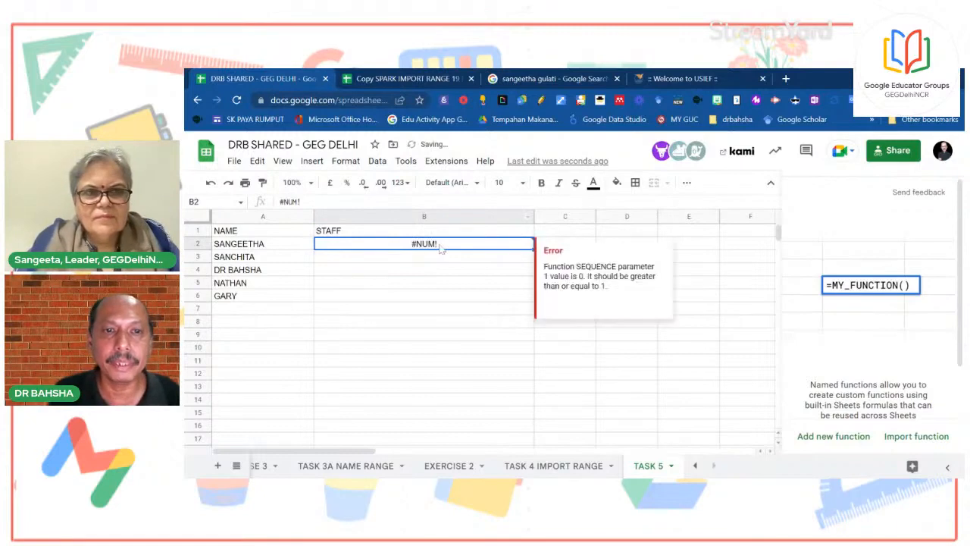
pyautogui.click(339, 234)
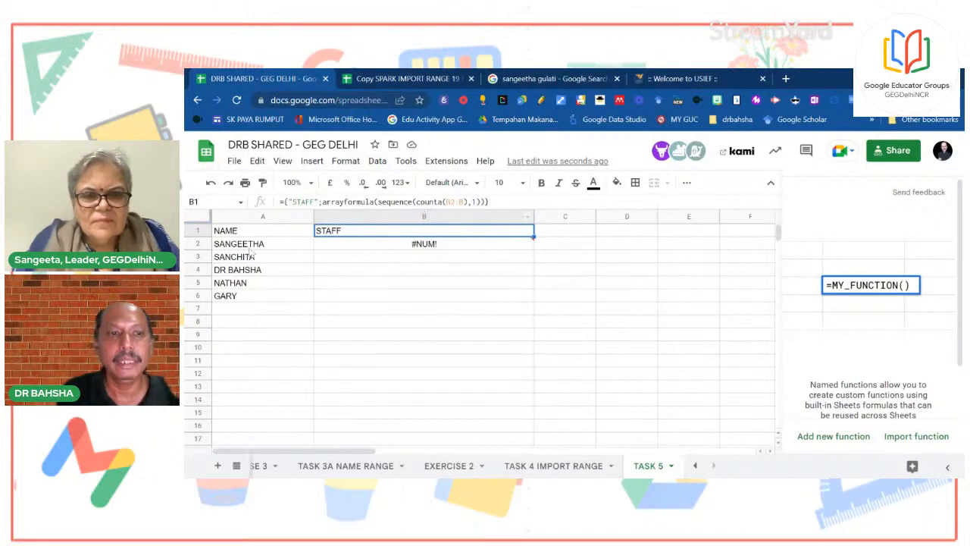
pyautogui.moveTo(253, 243); pyautogui.dragTo(261, 295)
pyautogui.click(363, 282)
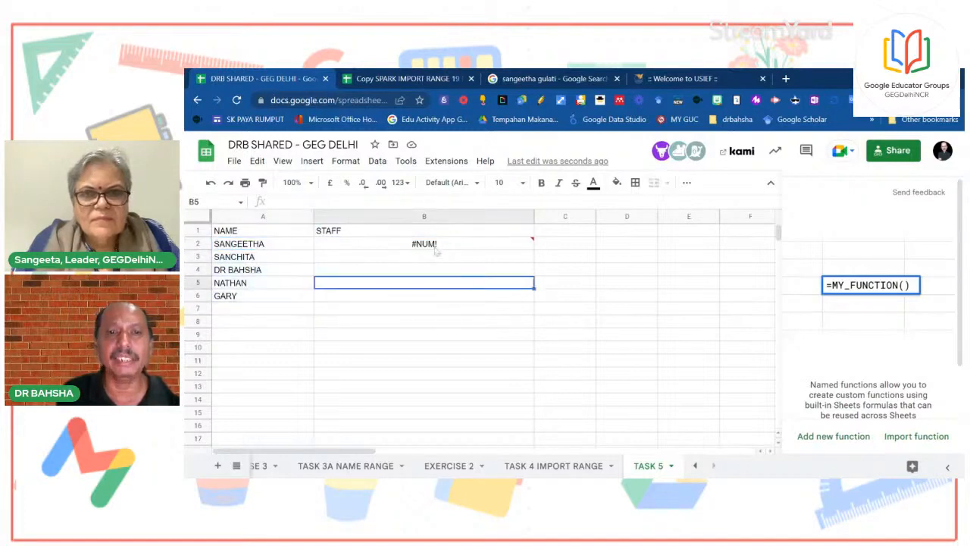
pyautogui.click(437, 250)
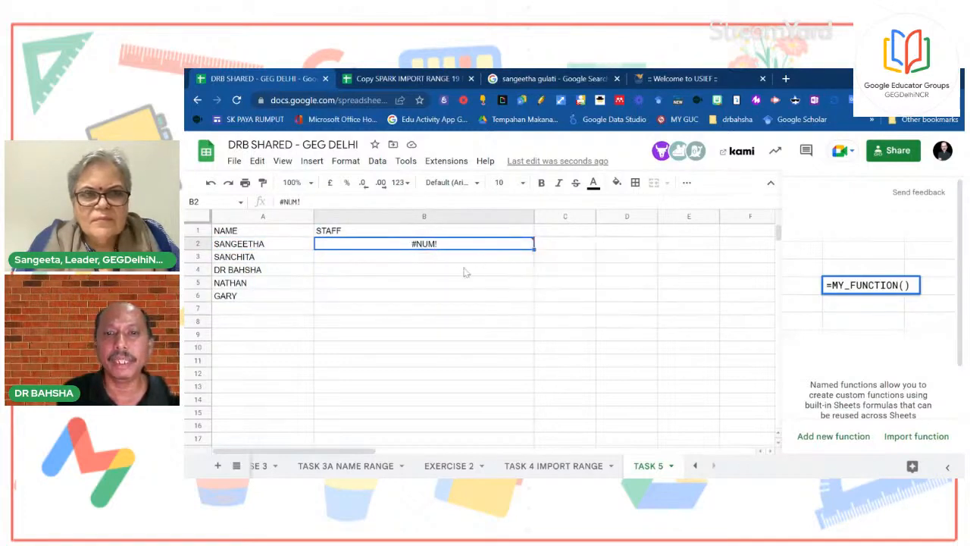
pyautogui.click(358, 234)
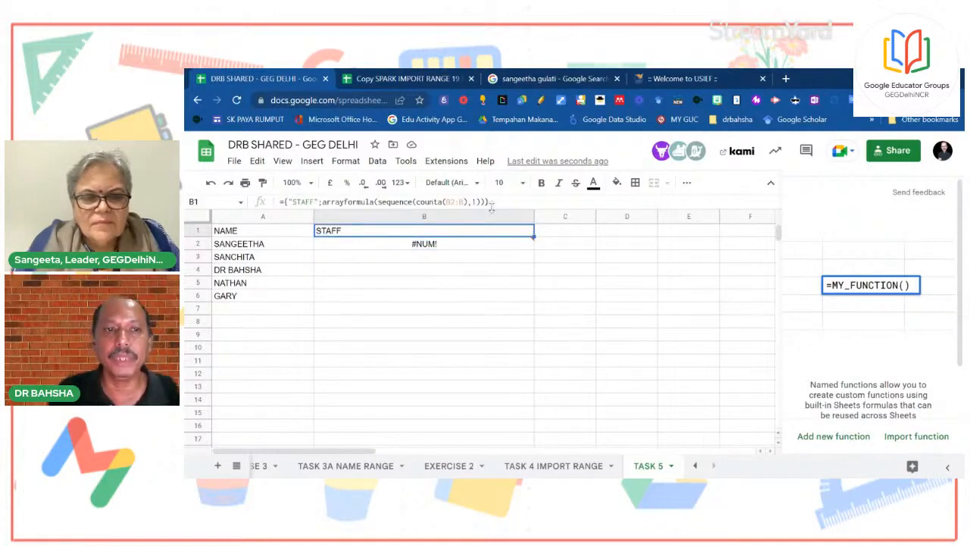
pyautogui.click(540, 205)
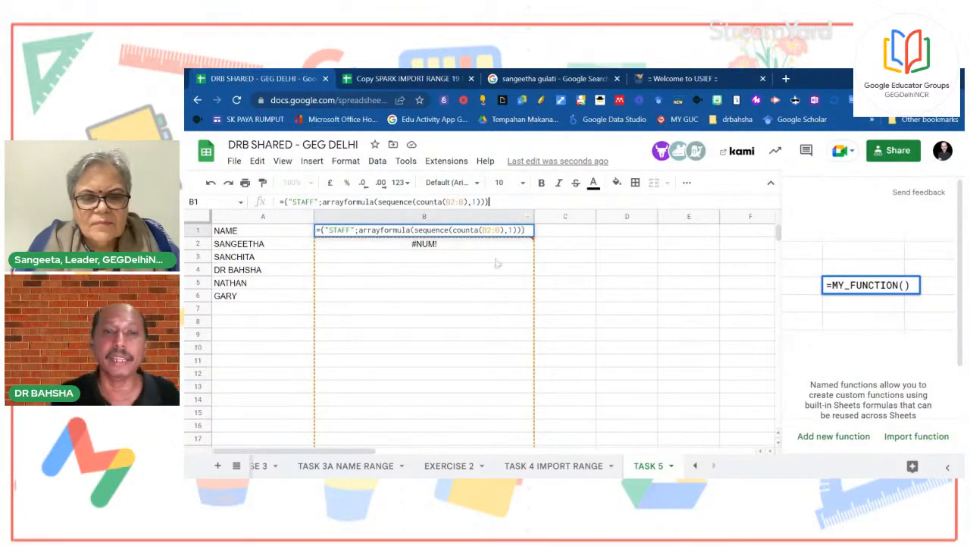
pyautogui.click(612, 259)
# Delete the erroring STAFF column B and select B1 for a new formula
pyautogui.click(428, 218)
pyautogui.rightClick(426, 215)
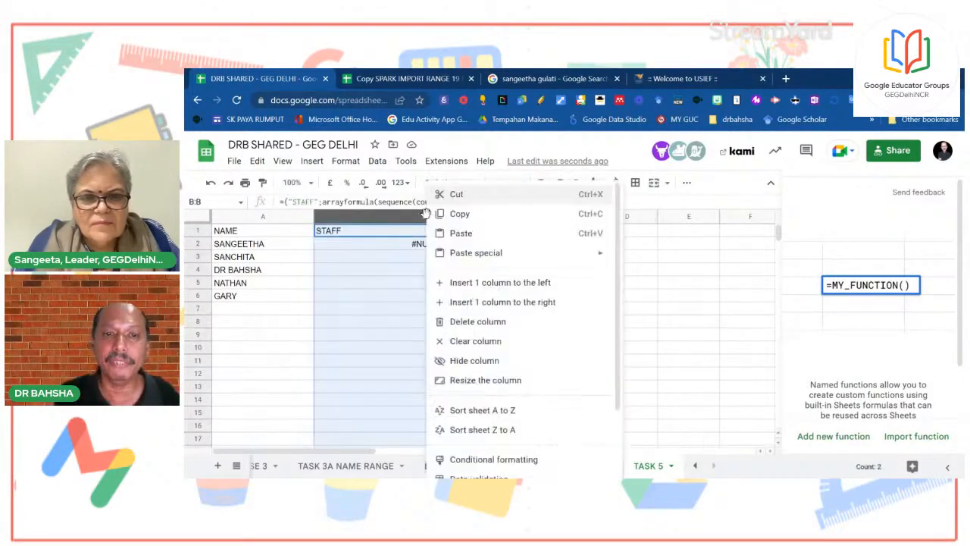
pyautogui.click(496, 321)
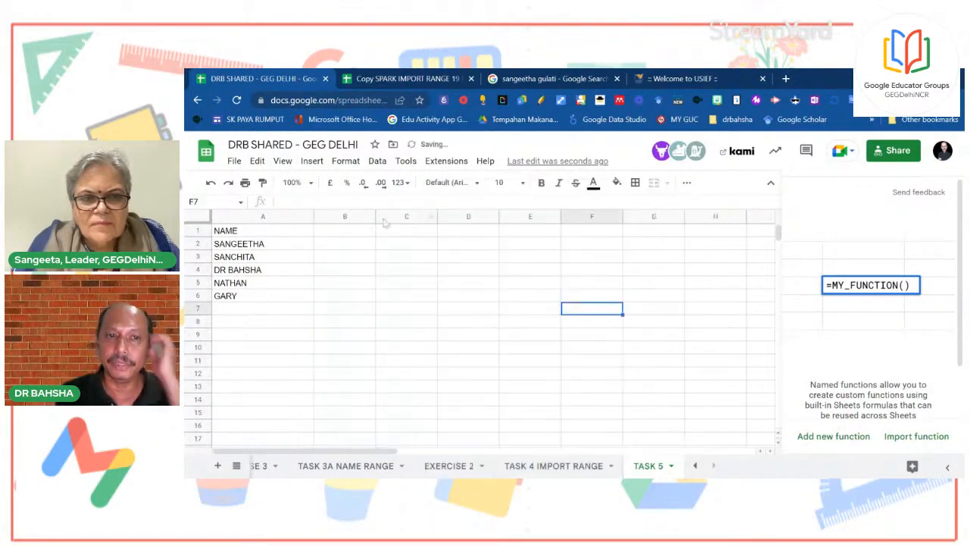
pyautogui.click(339, 235)
# Enter ={"STUDENT LIST";ARRAYFORMULA(SEQUENCE(A2:A),1)} in B1, fixing the extra closing bracket
pyautogui.write('=')
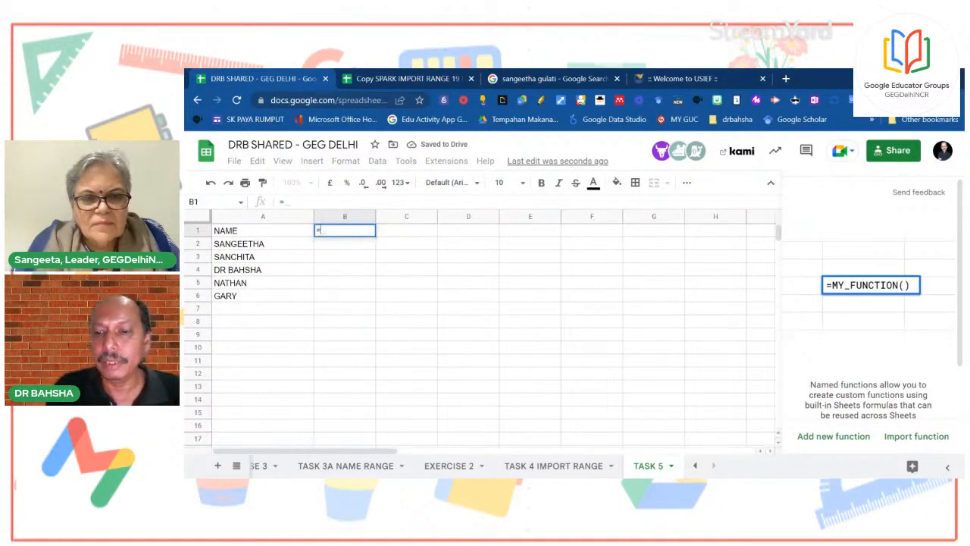
pyautogui.write('(')
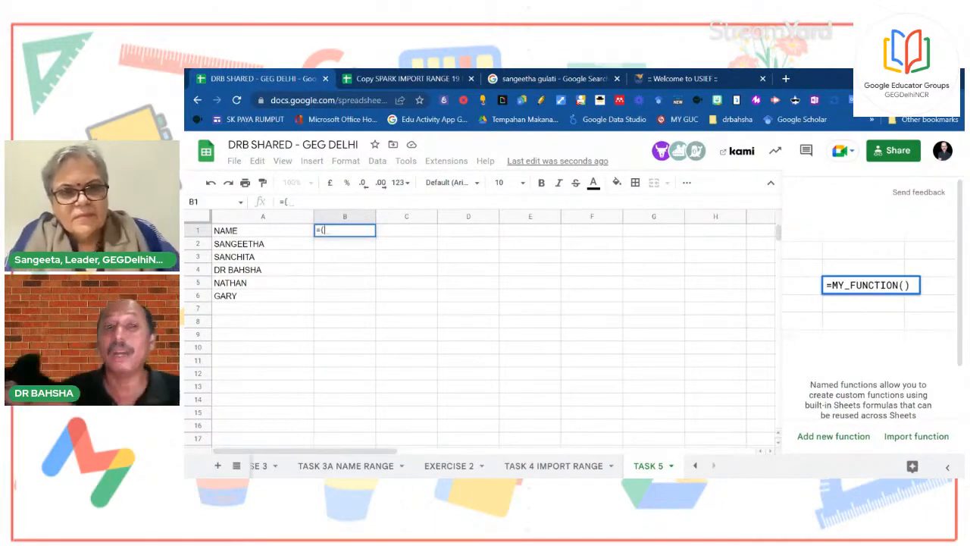
pyautogui.write('"')
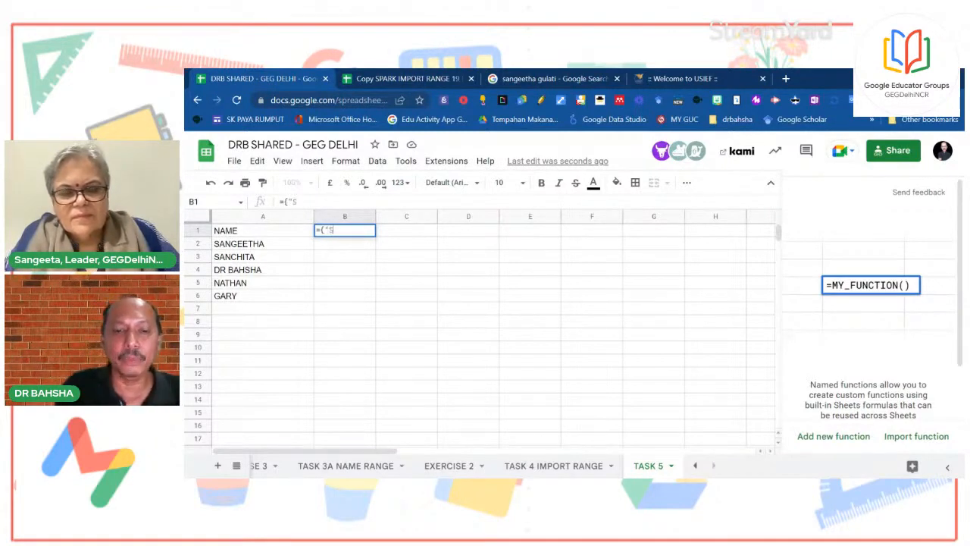
pyautogui.write('STUDENT ')
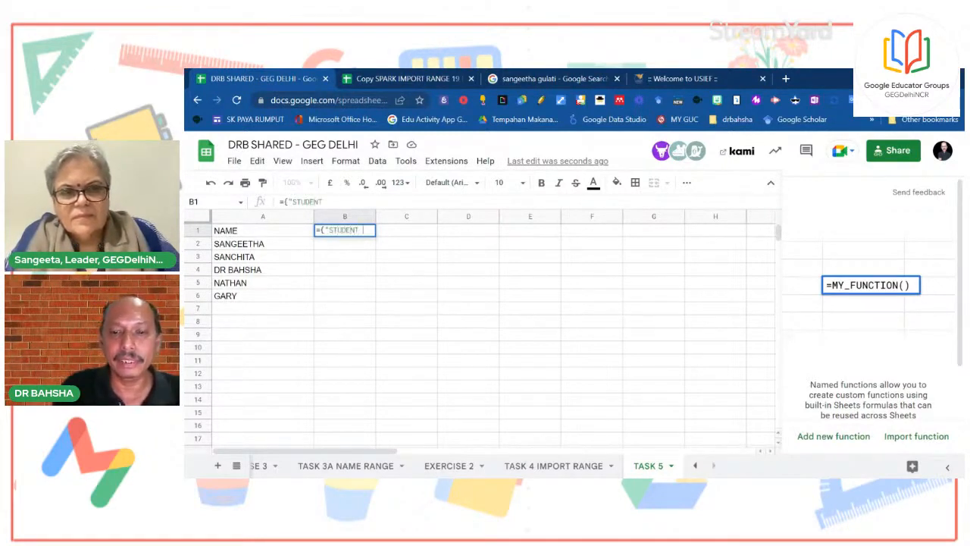
pyautogui.write('LIST')
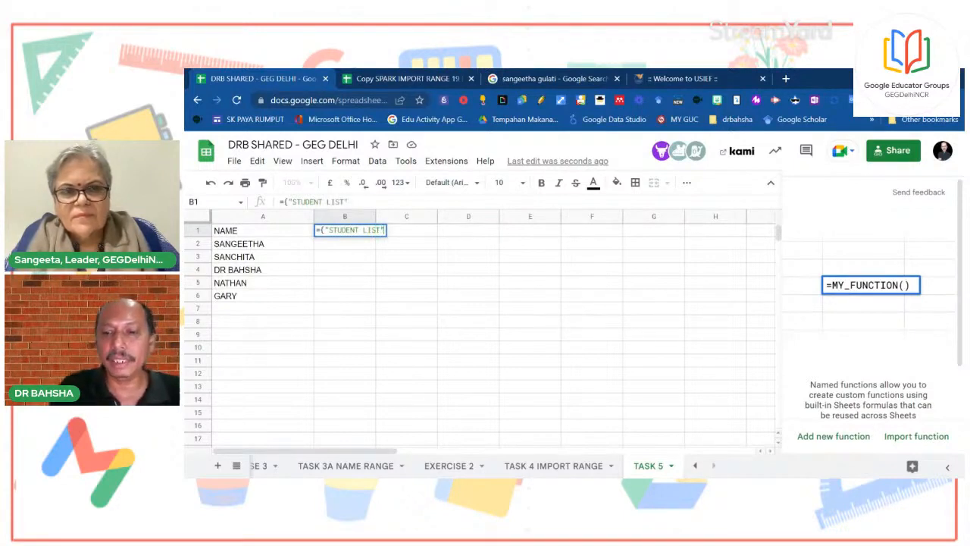
pyautogui.write('";')
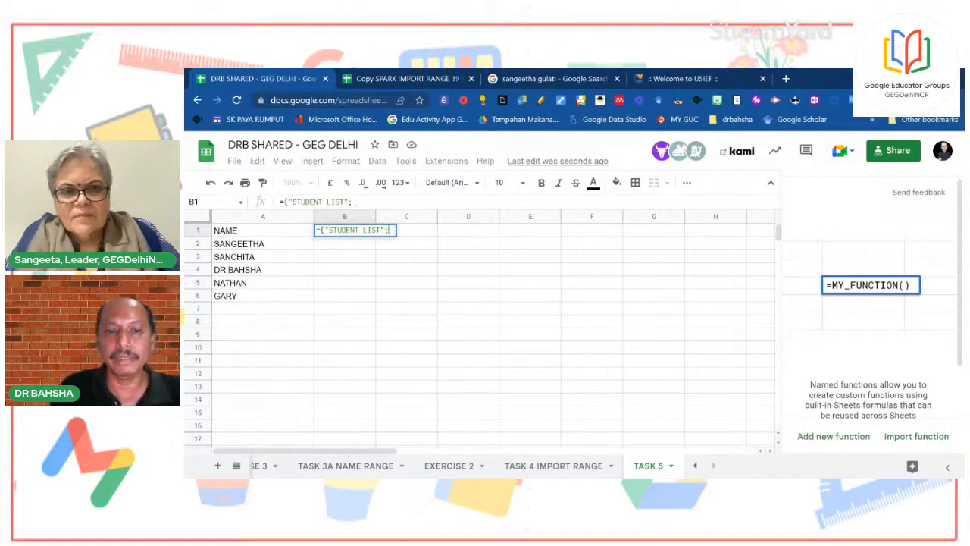
pyautogui.write('ARRAY')
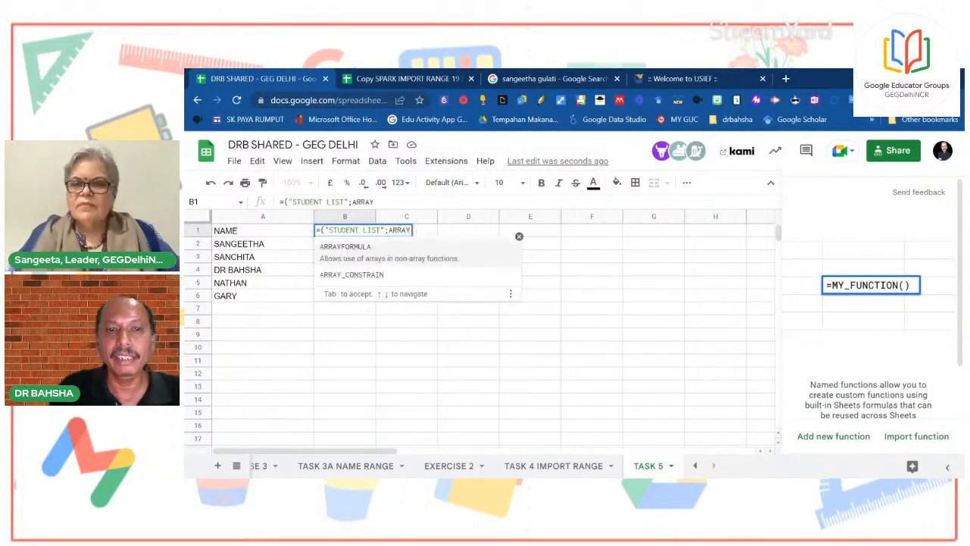
pyautogui.write('FORMULA')
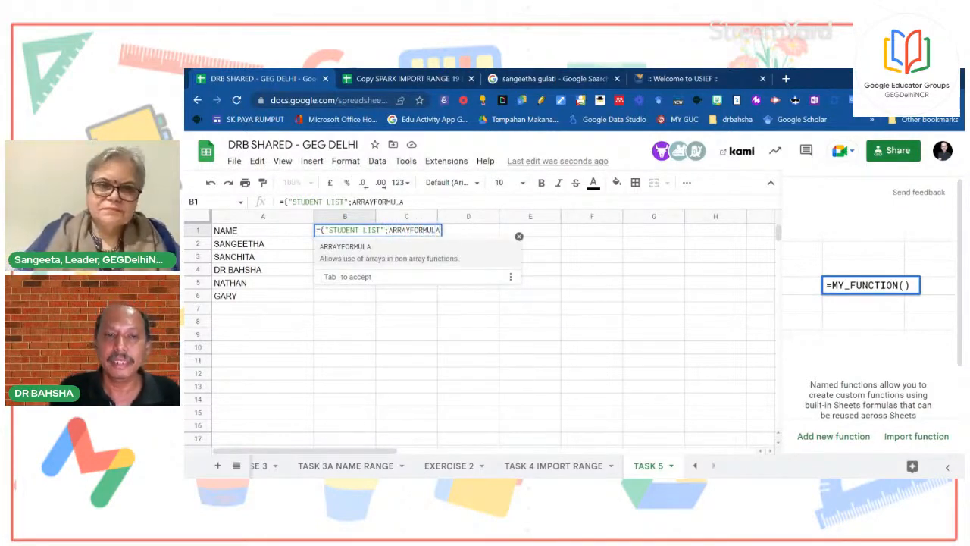
pyautogui.write('(S')
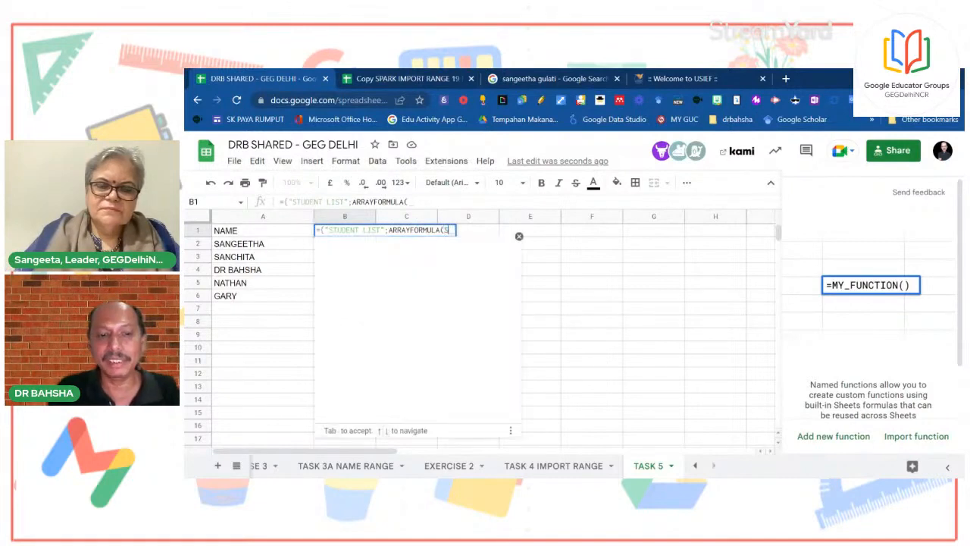
pyautogui.write('EQUENCE')
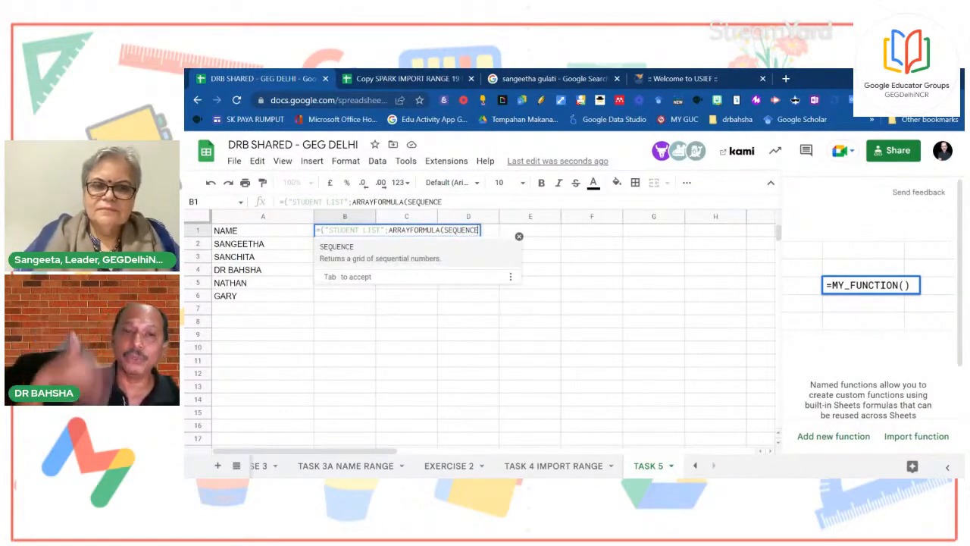
pyautogui.write('(')
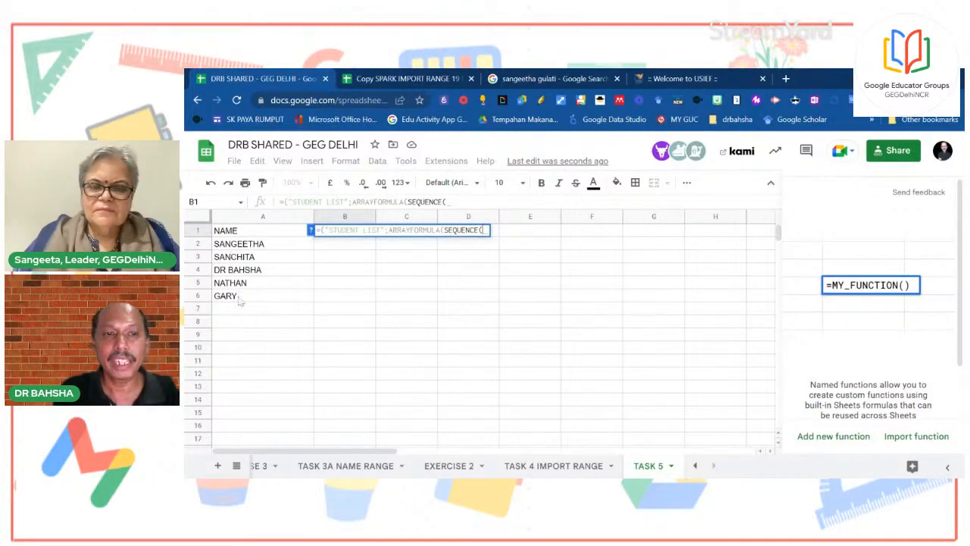
pyautogui.write('A2')
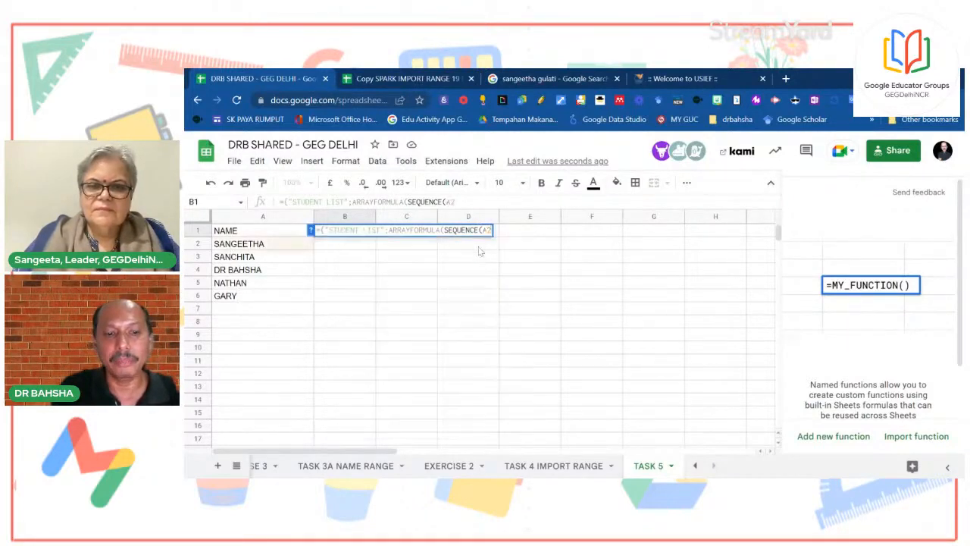
pyautogui.write(':A')
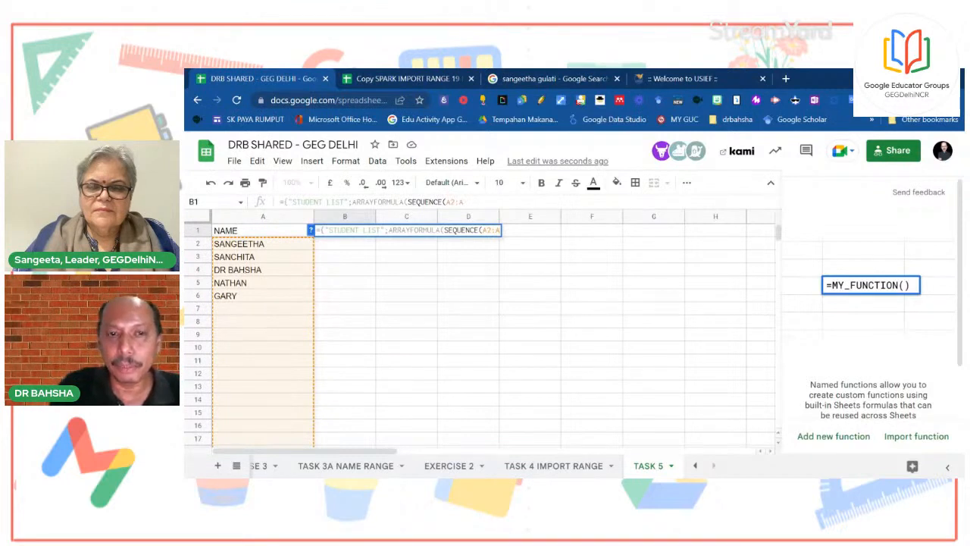
pyautogui.write(')')
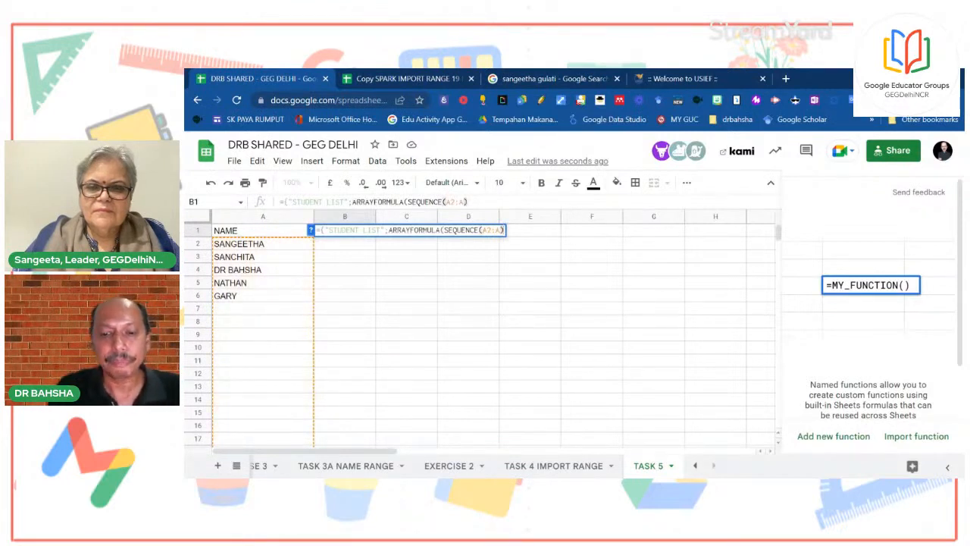
pyautogui.write(',1')
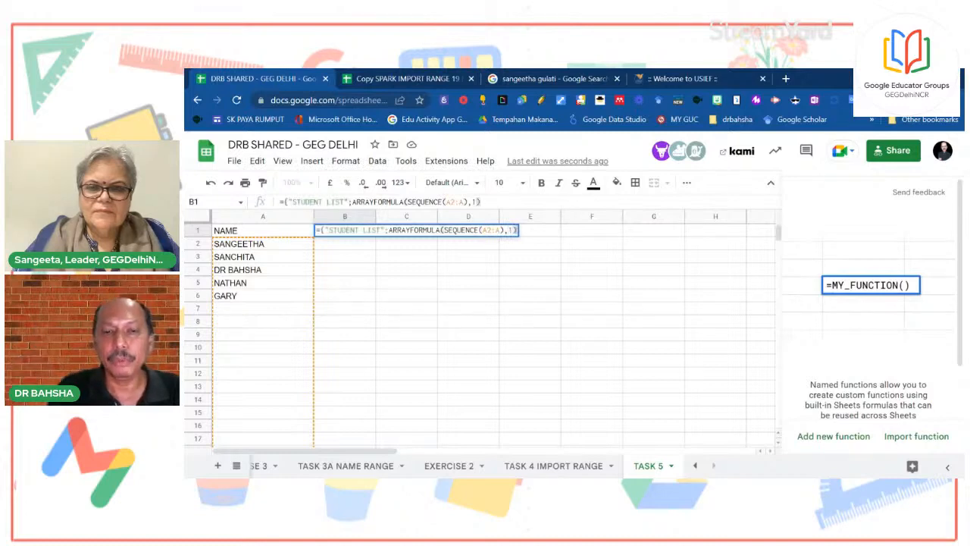
pyautogui.write('))')
pyautogui.press('BackSpace')
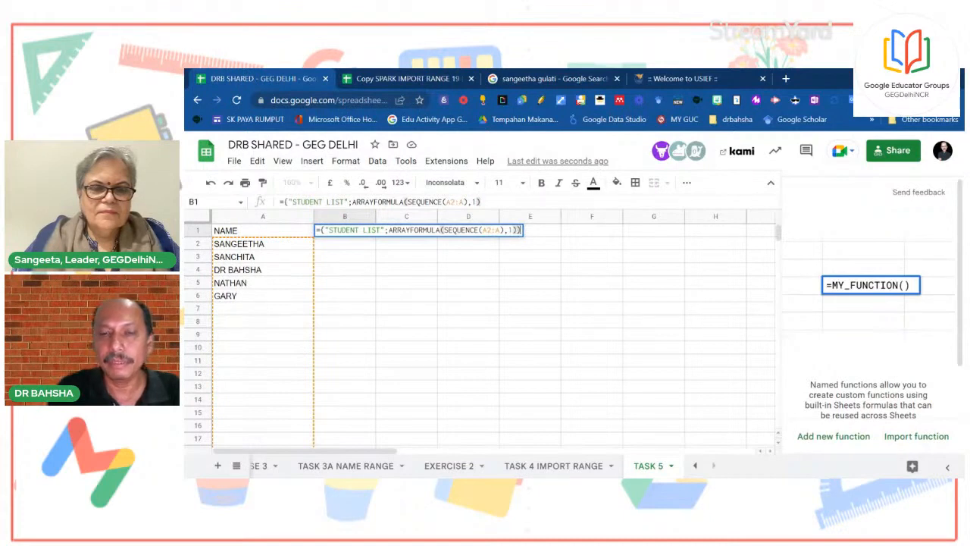
pyautogui.press('Return')
pyautogui.click(360, 232)
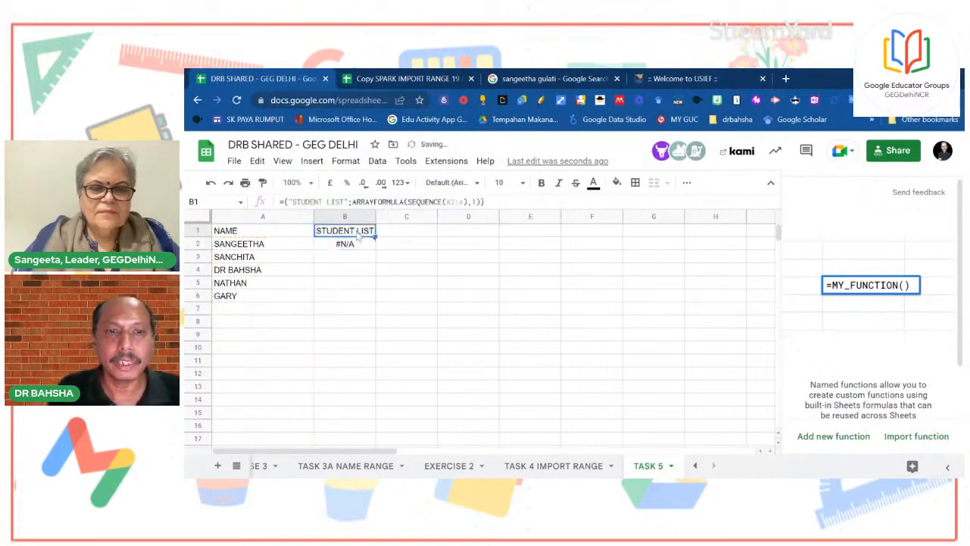
pyautogui.click(486, 202)
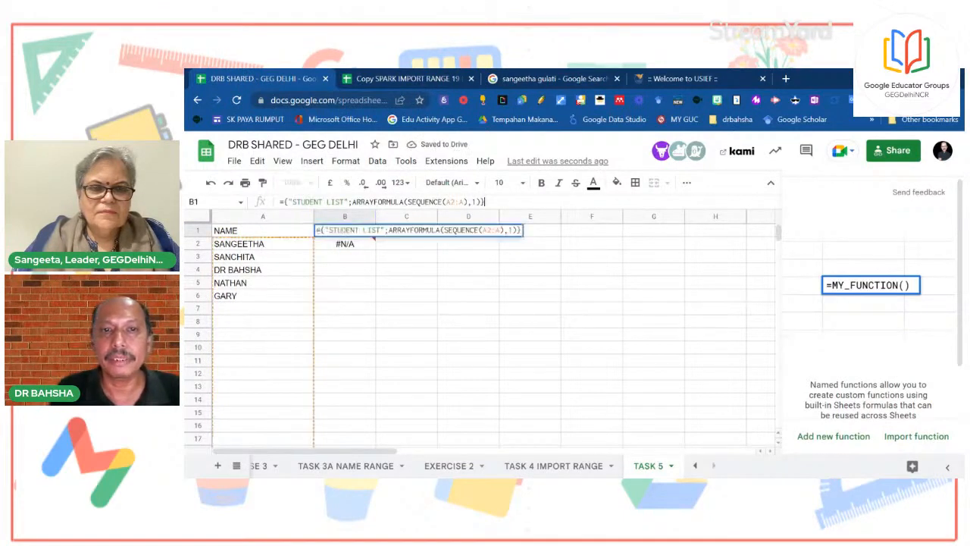
pyautogui.write(')')
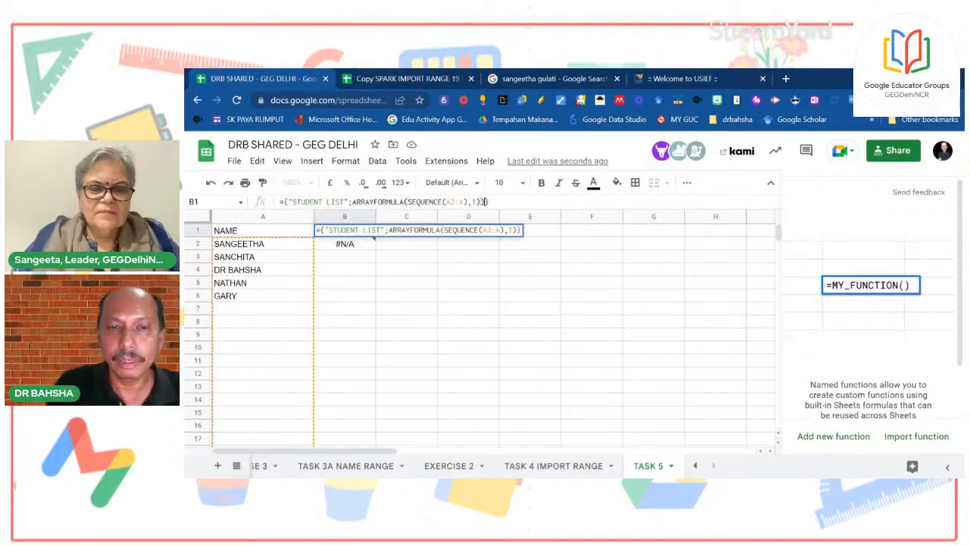
pyautogui.press('Return')
pyautogui.press('Return')
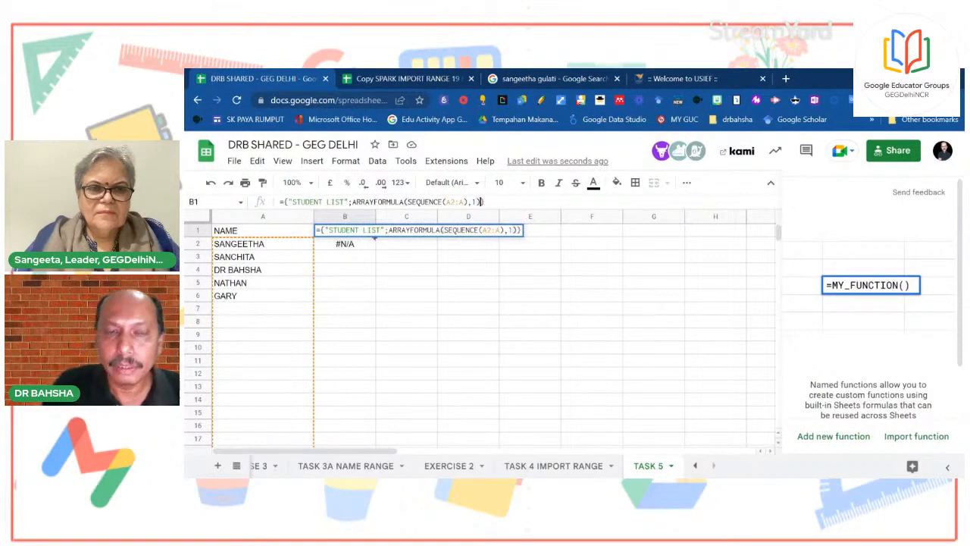
pyautogui.click(558, 270)
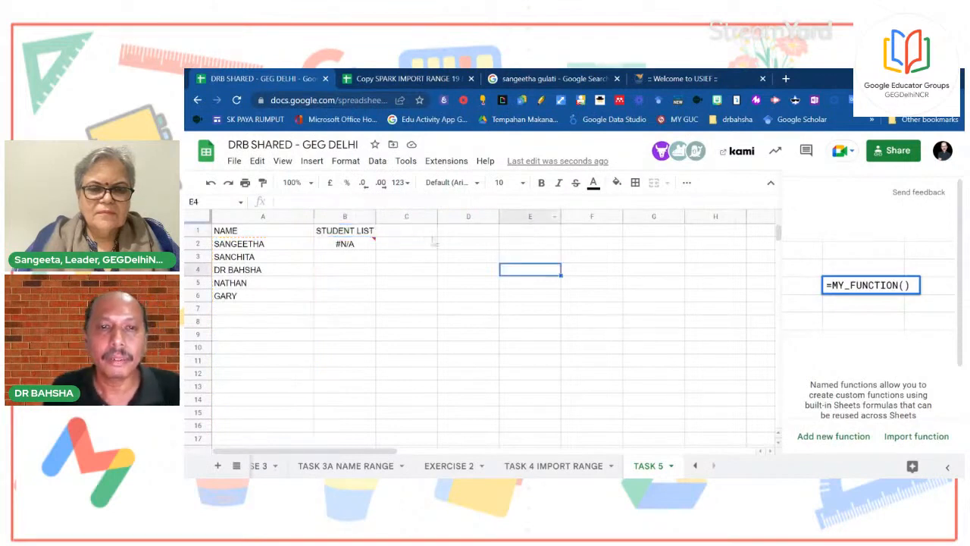
# Insert an empty column before NAME and clear the leftover STUDENT LIST and #N/A cells
pyautogui.rightClick(277, 218)
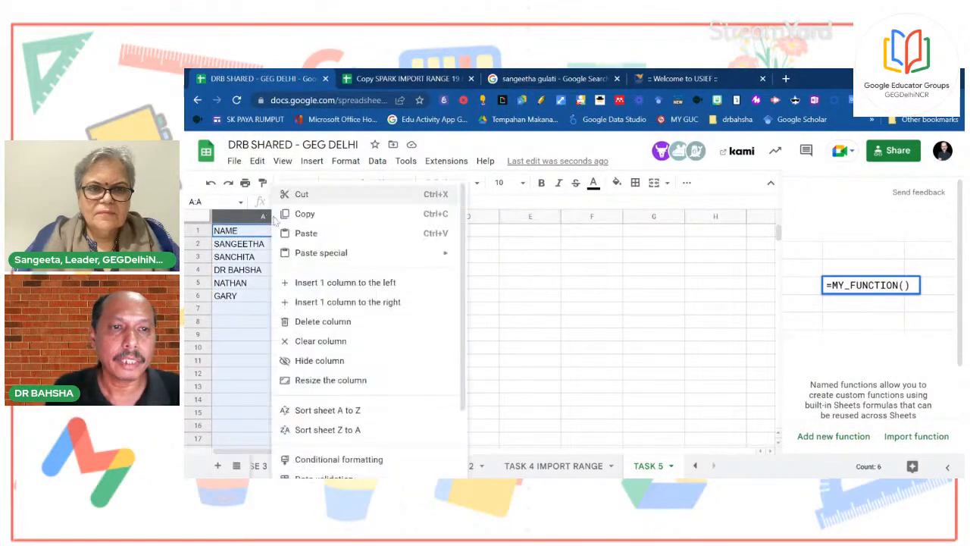
pyautogui.click(307, 285)
pyautogui.moveTo(446, 231); pyautogui.dragTo(447, 264)
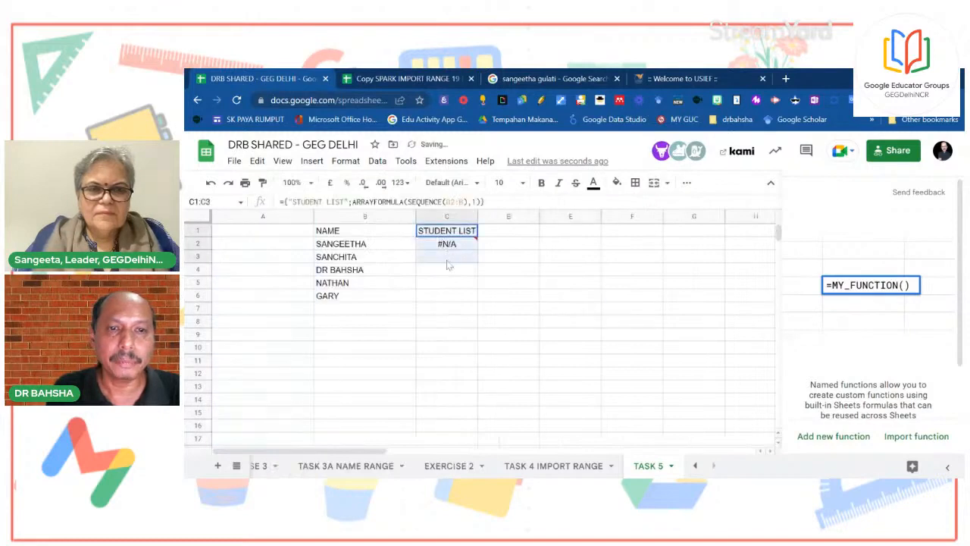
pyautogui.press('Delete')
pyautogui.click(570, 271)
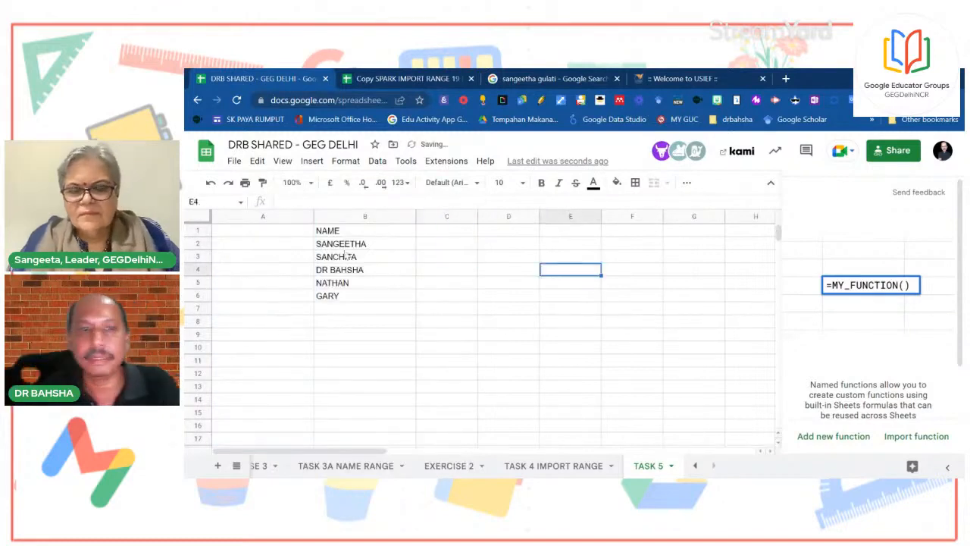
pyautogui.click(268, 234)
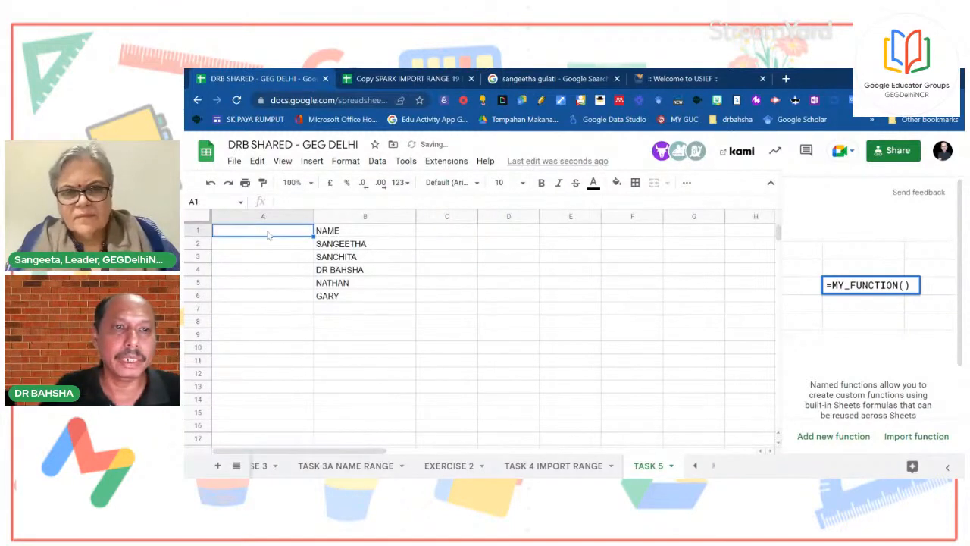
pyautogui.click(695, 466)
# Copy the STAFF ARRAYFORMULA text from cell F1 of the DATABASE 1 sheet
pyautogui.click(695, 466)
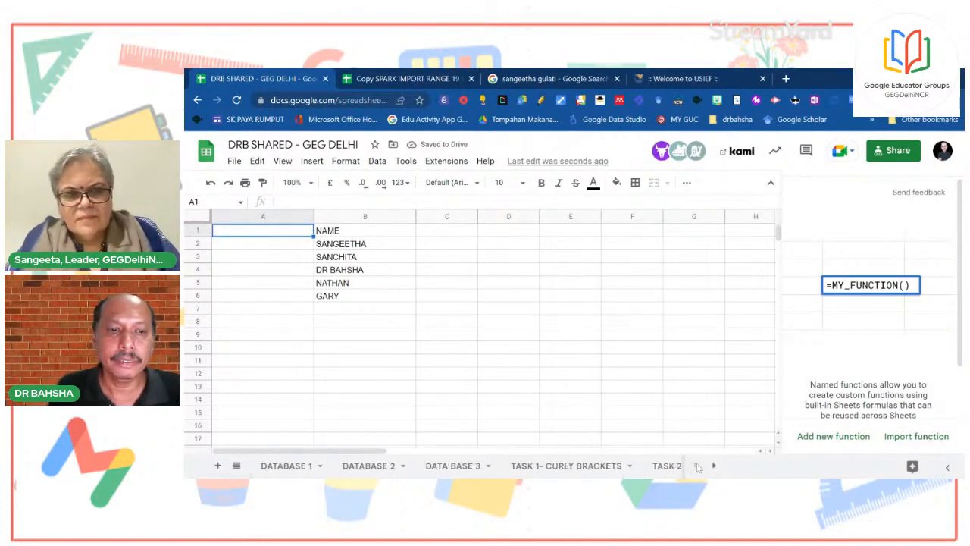
pyautogui.click(273, 466)
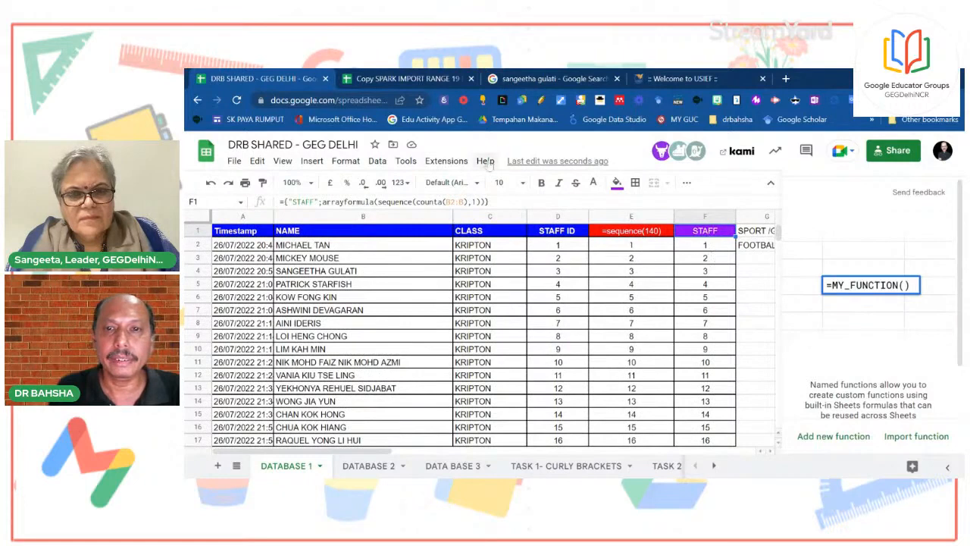
pyautogui.click(378, 202)
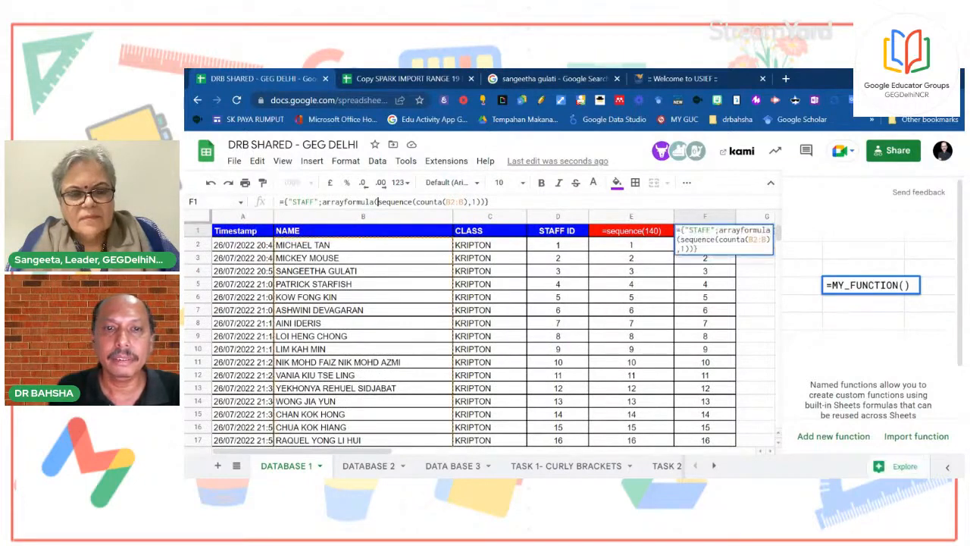
pyautogui.moveTo(491, 202); pyautogui.dragTo(254, 202)
pyautogui.hotkey('ctrl', 'c')
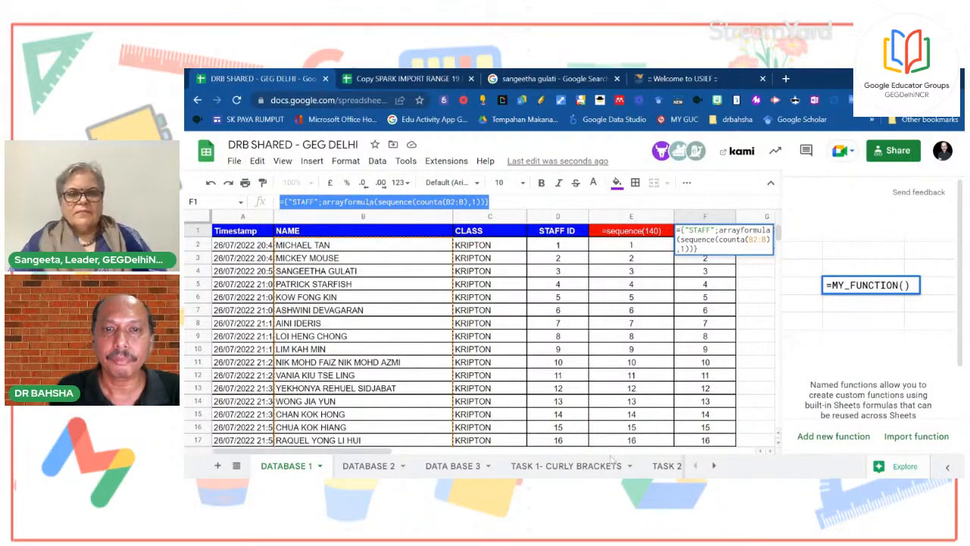
# Scroll the sheet tabs back and return to the TASK 5 sheet
pyautogui.click(667, 466)
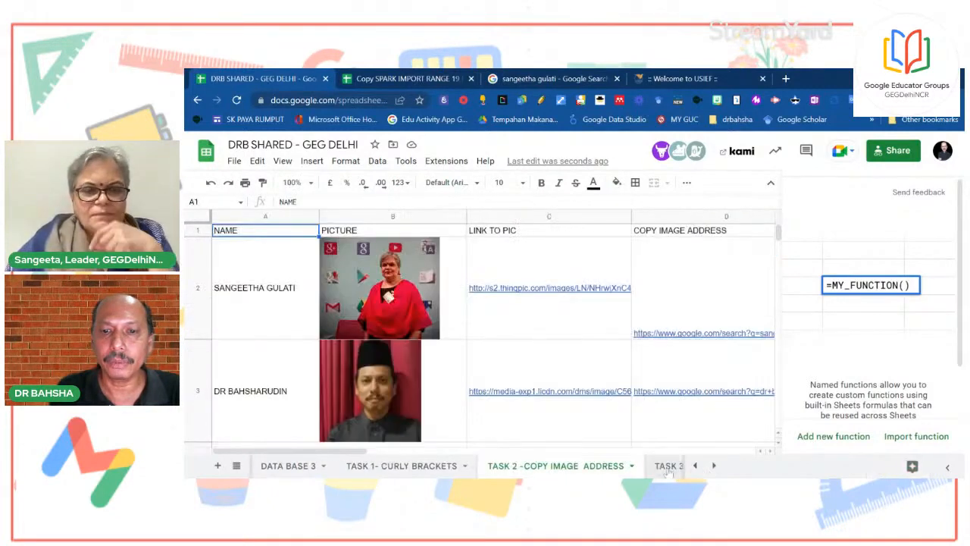
pyautogui.click(675, 465)
pyautogui.click(713, 469)
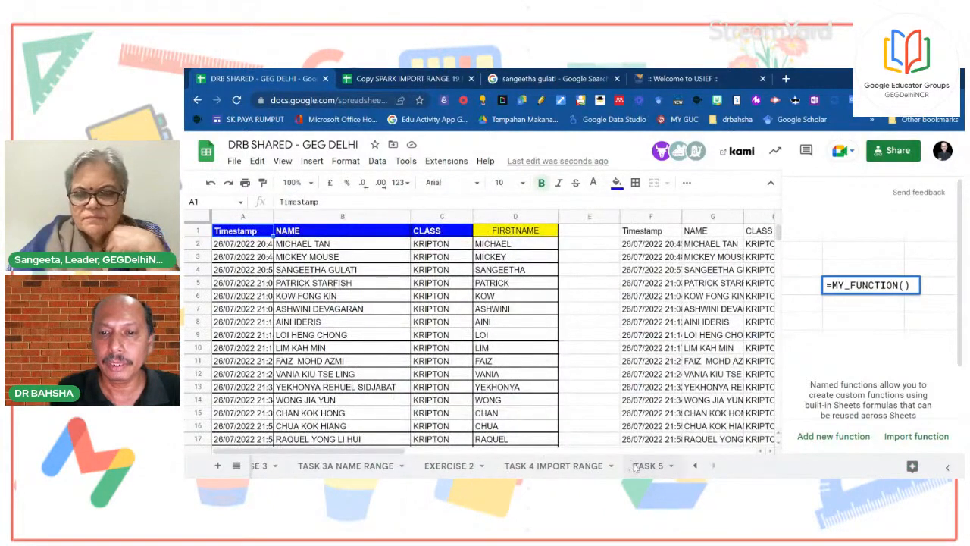
pyautogui.click(635, 467)
# Paste the copied STAFF formula into A1 of TASK 5 and check the numbering
pyautogui.rightClick(266, 232)
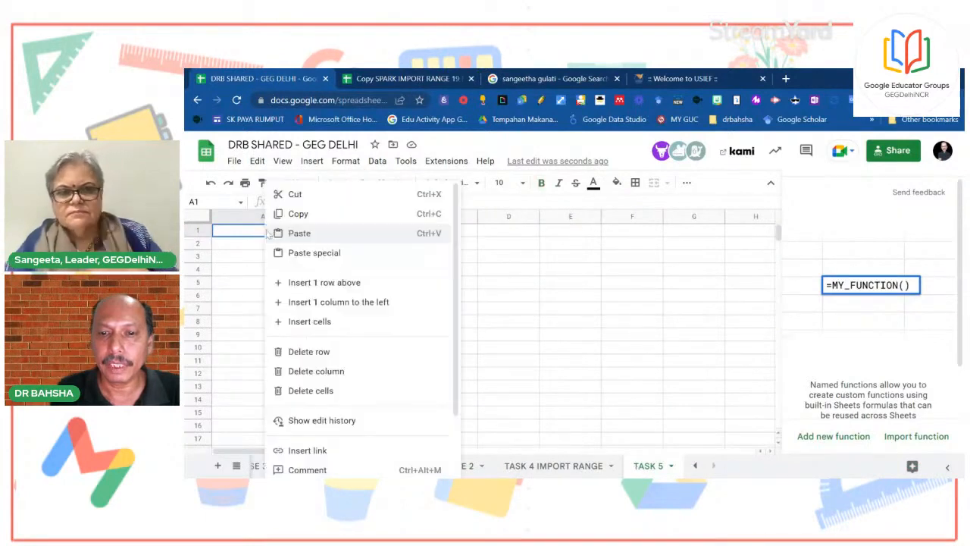
pyautogui.click(318, 234)
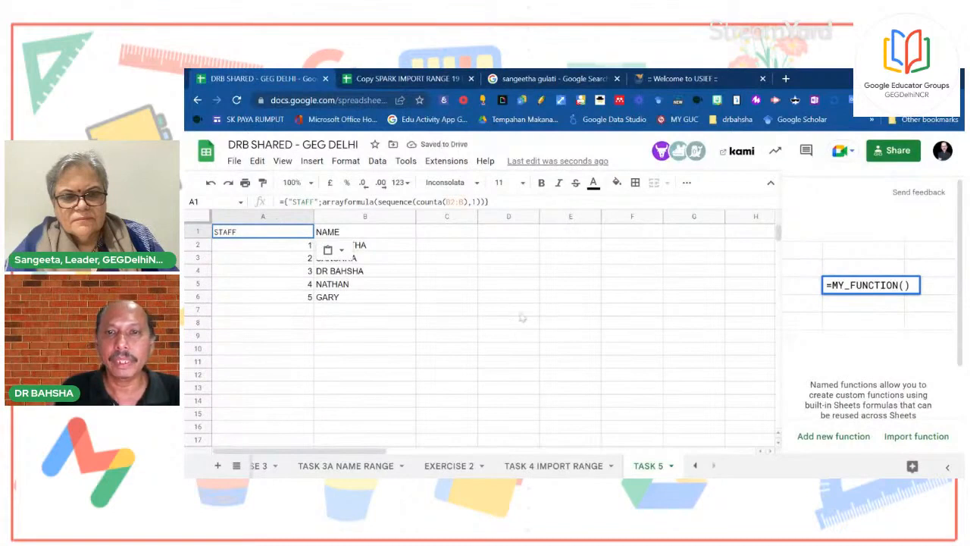
pyautogui.click(597, 364)
pyautogui.click(255, 236)
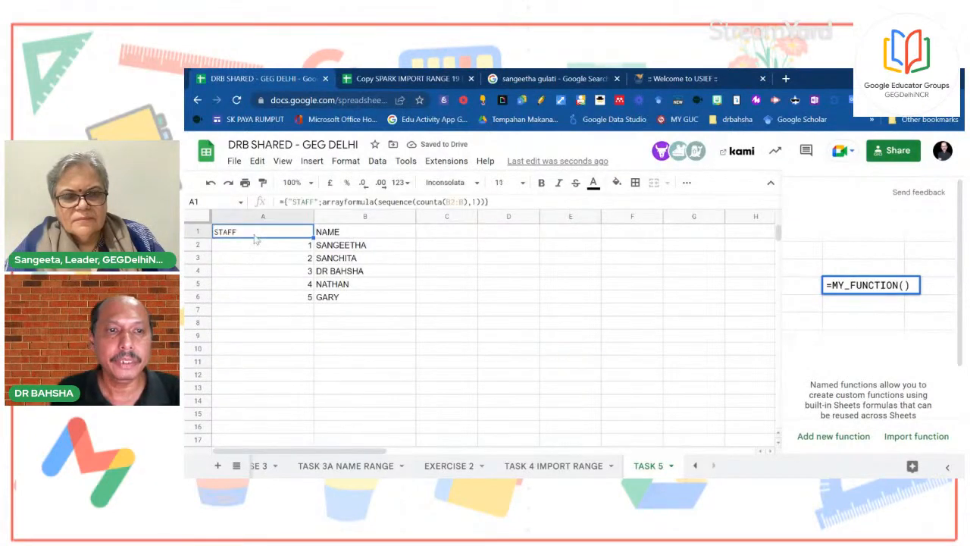
pyautogui.click(366, 247)
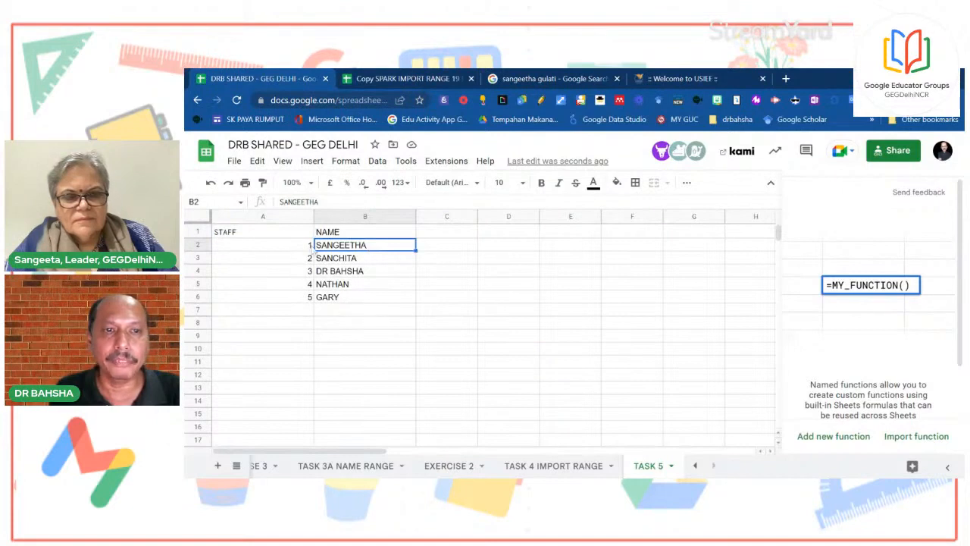
pyautogui.click(272, 238)
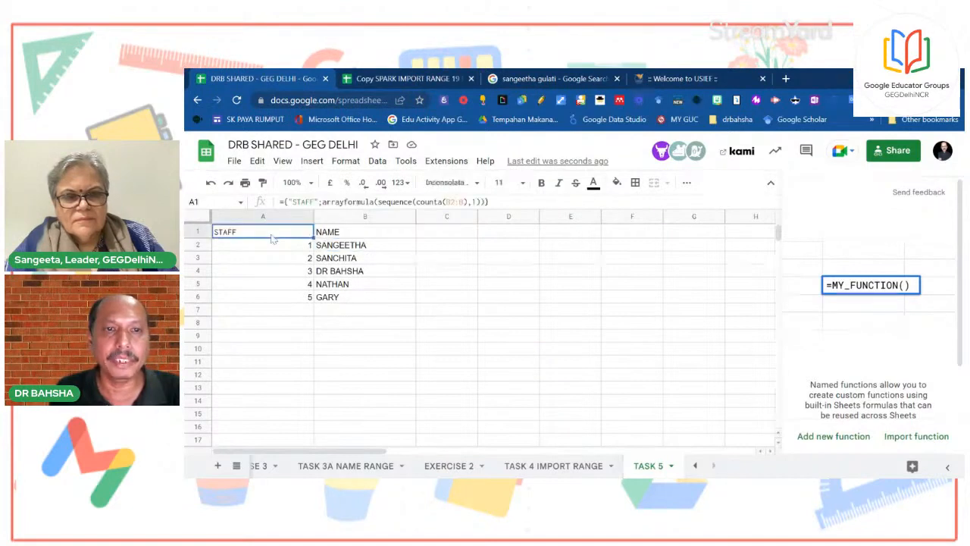
# Add WILSON below GARY so it is numbered 6 in column A
pyautogui.click(343, 315)
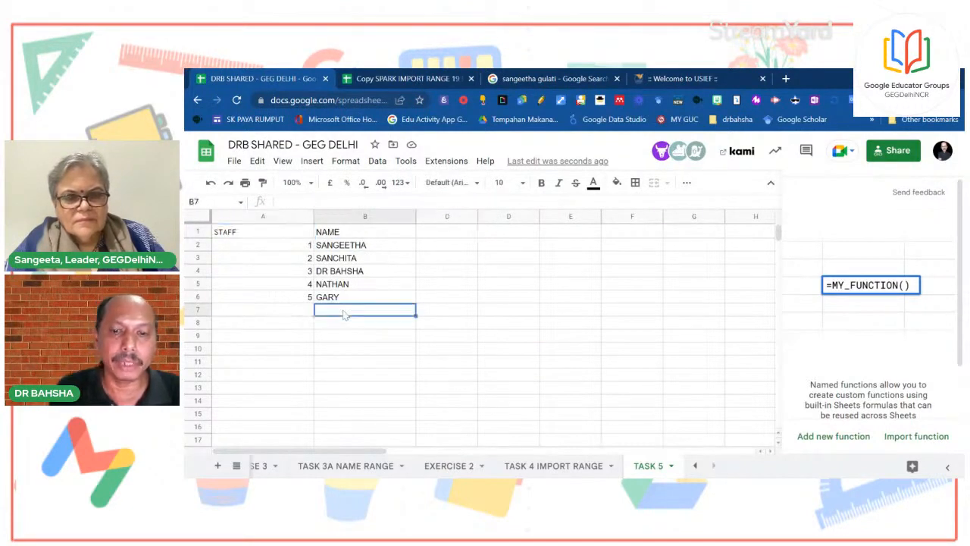
pyautogui.write('WILSONM')
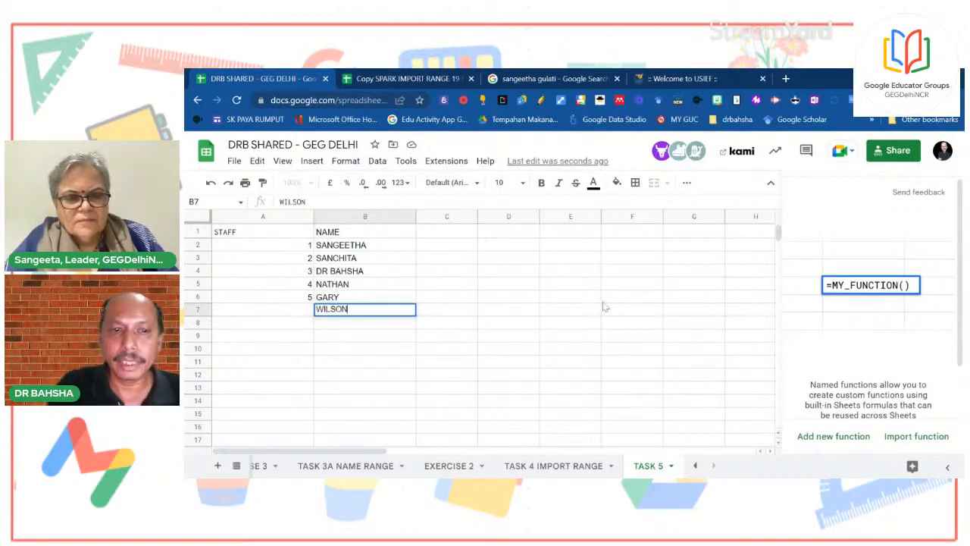
pyautogui.click(446, 374)
pyautogui.moveTo(265, 232); pyautogui.dragTo(273, 310)
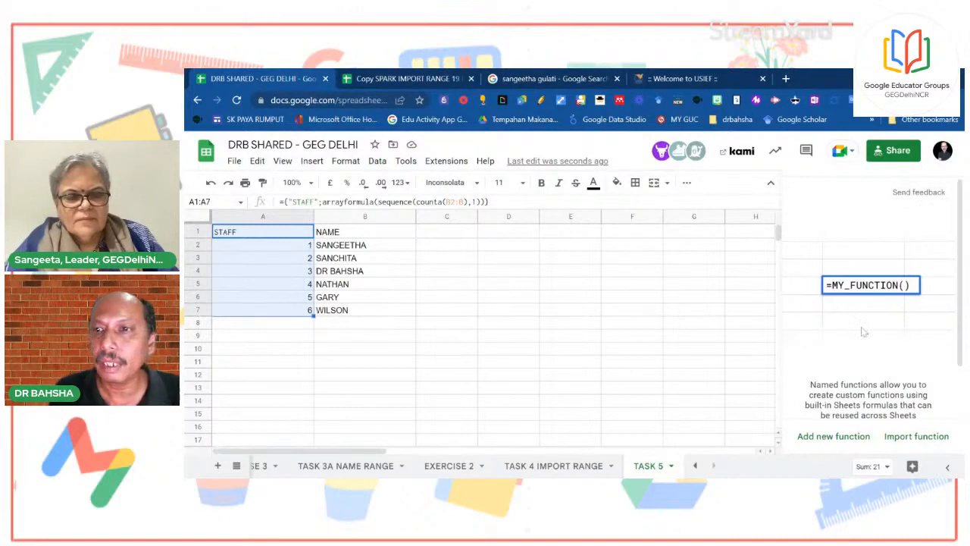
pyautogui.click(569, 336)
# Recheck the A1 formula, then open the Data > Named functions panel
pyautogui.click(457, 233)
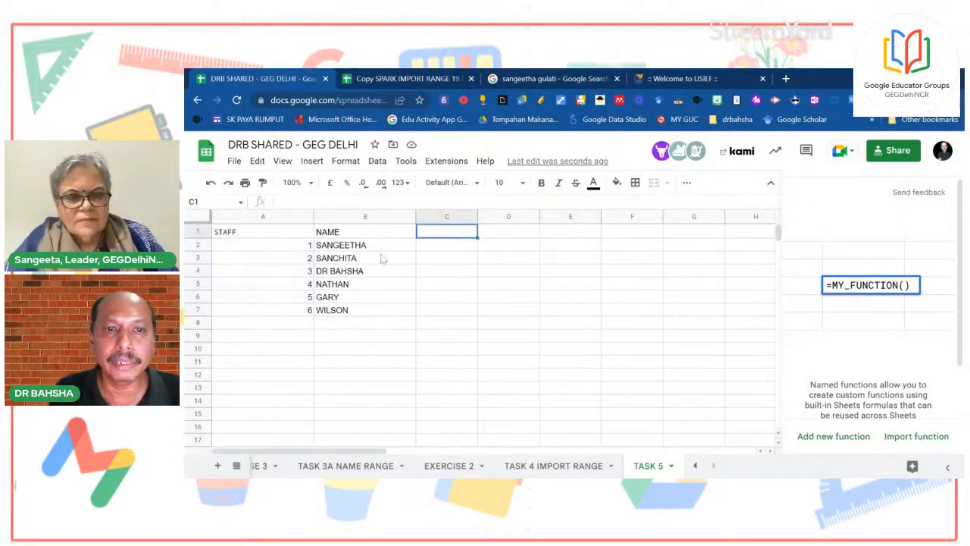
pyautogui.click(303, 232)
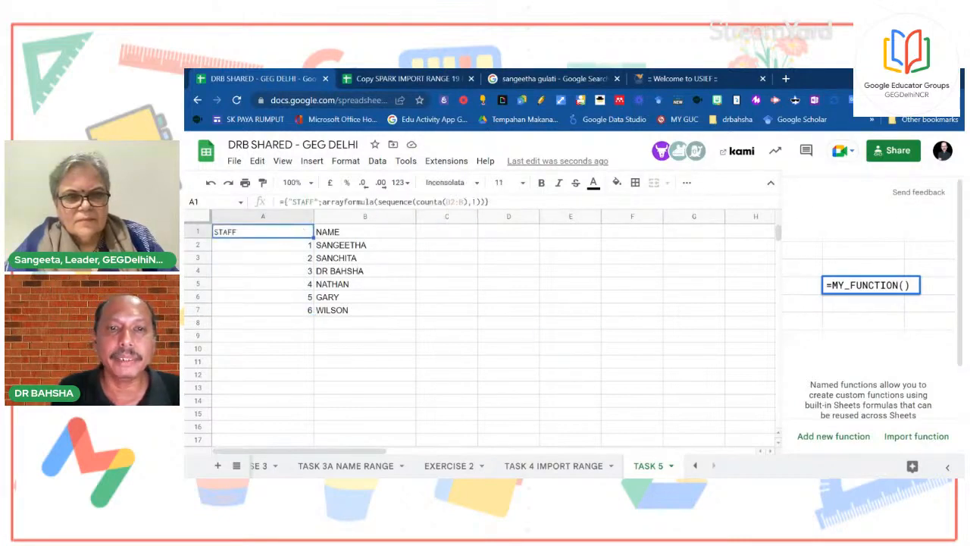
pyautogui.click(544, 312)
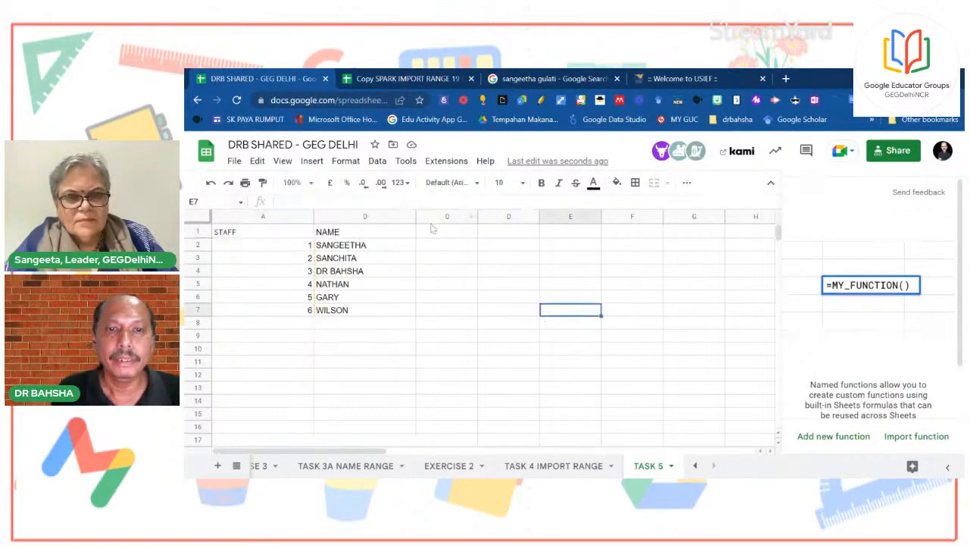
pyautogui.click(503, 236)
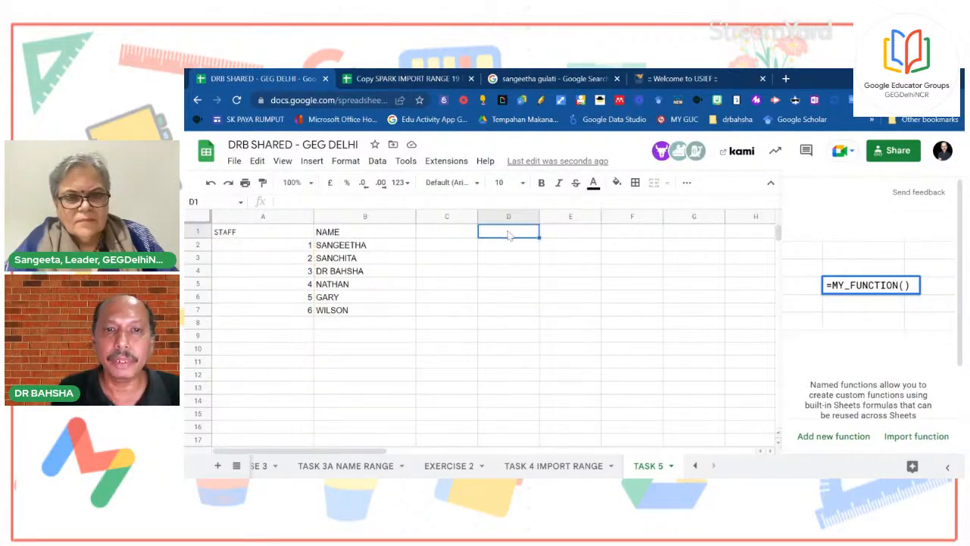
pyautogui.click(376, 160)
pyautogui.click(434, 342)
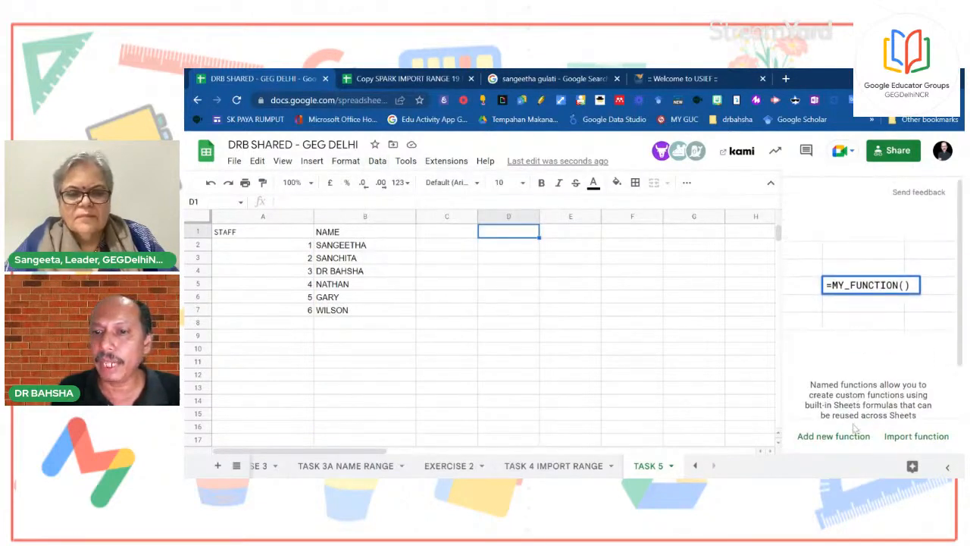
# Create named function AUTO_GEGDELHI with the pasted STAFF ARRAYFORMULA as its definition
pyautogui.click(834, 436)
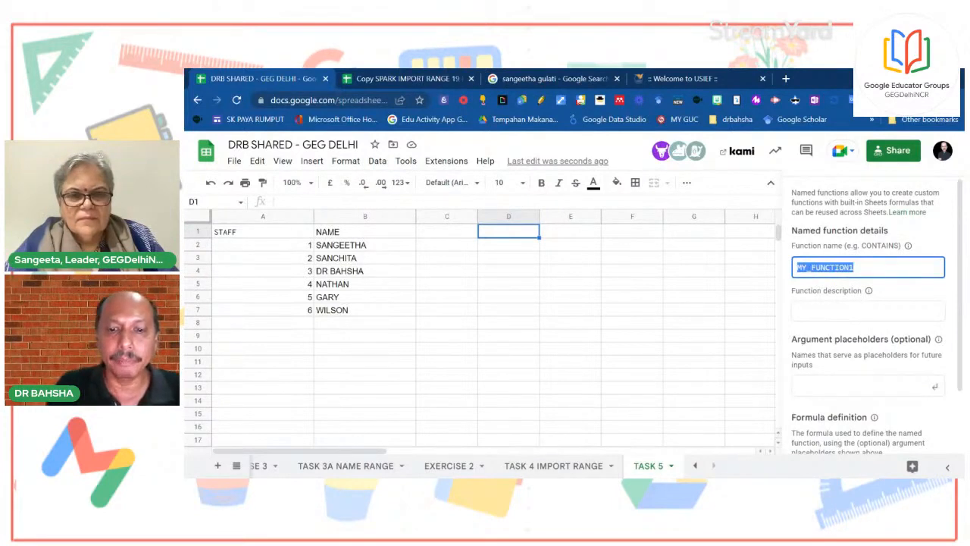
pyautogui.write('AUTO_NUMBERGEG')
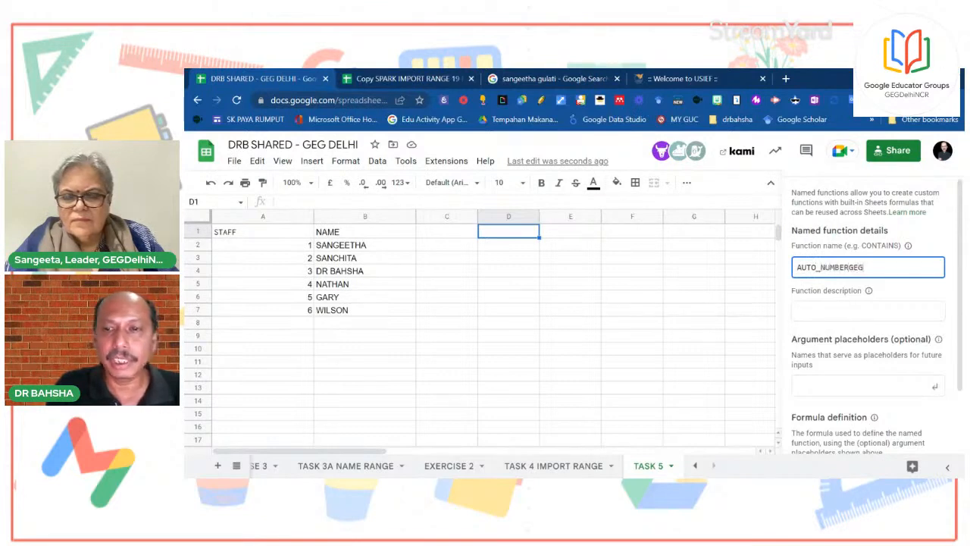
pyautogui.press('BackSpace')
pyautogui.press('BackSpace')
pyautogui.press('BackSpace')
pyautogui.press('BackSpace')
pyautogui.press('BackSpace')
pyautogui.press('BackSpace')
pyautogui.press('BackSpace')
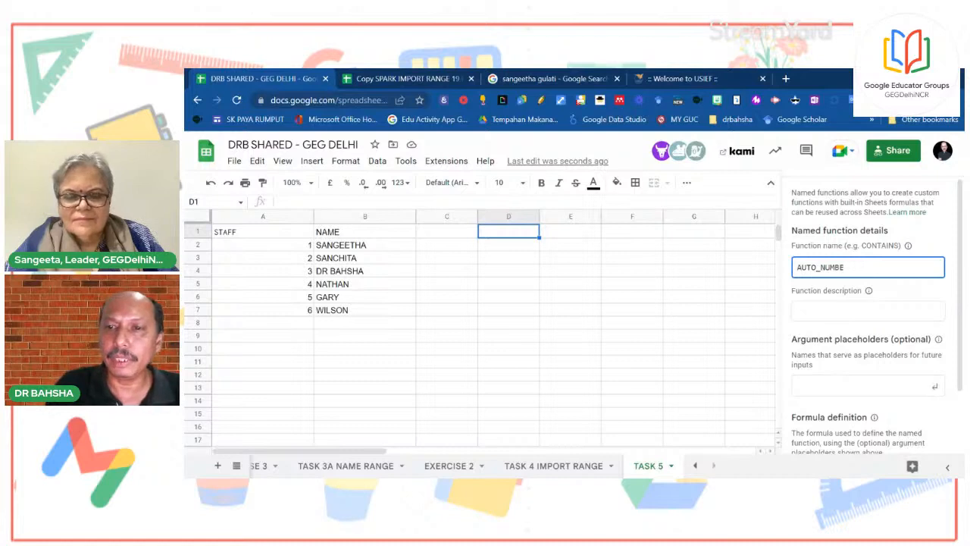
pyautogui.write('GEGDELHI')
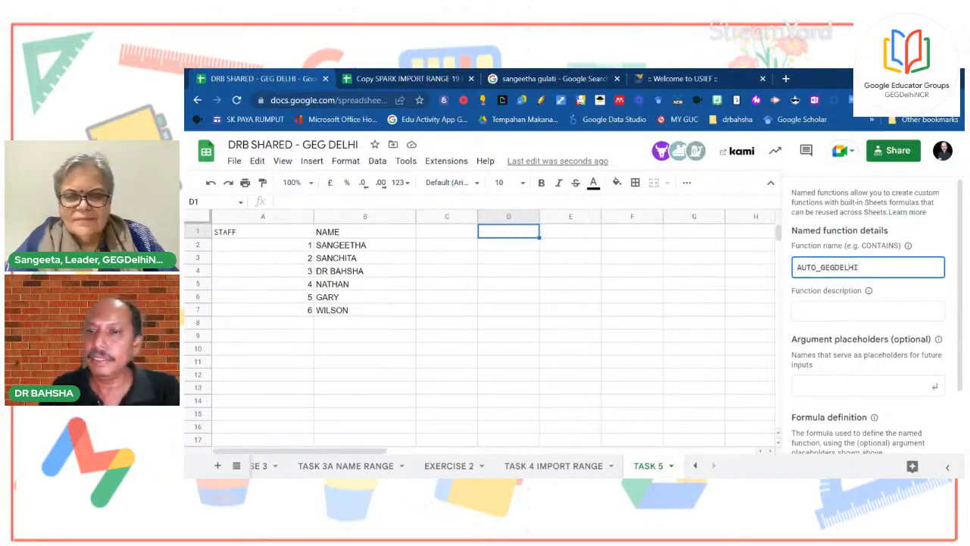
pyautogui.scroll(-1, 808, 367)
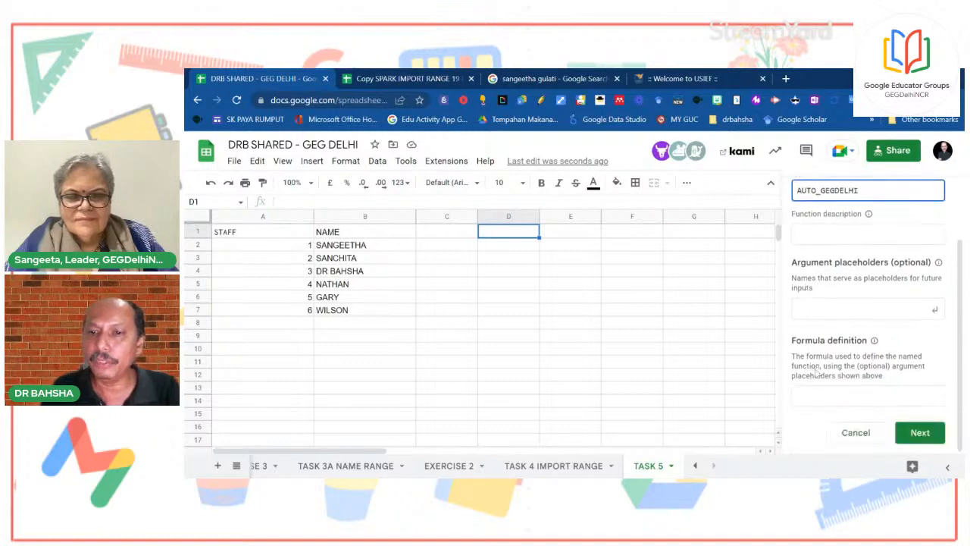
pyautogui.click(865, 390)
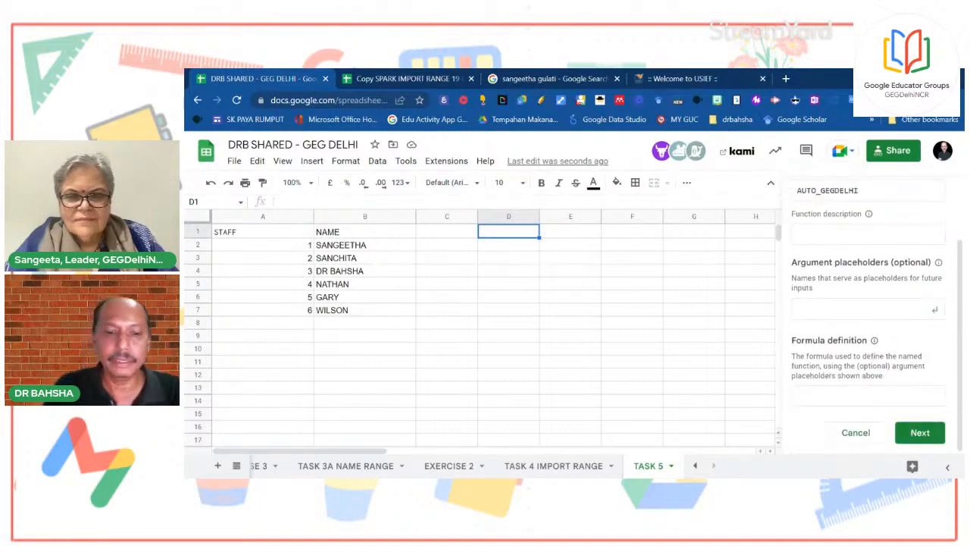
pyautogui.write('={"STAFF";arrayformula(sequence(counta(B2:B),1))}')
pyautogui.scroll(-1, 865, 379)
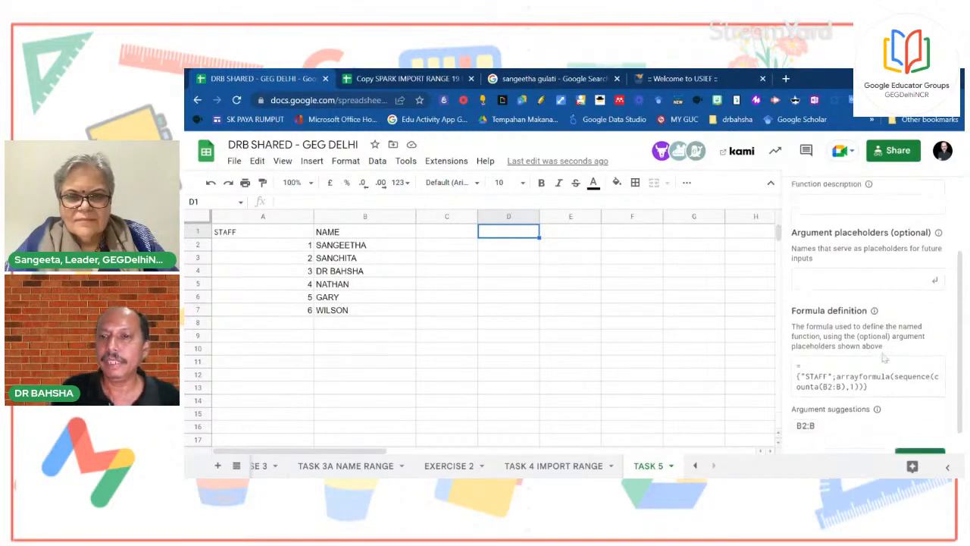
pyautogui.click(920, 433)
pyautogui.click(923, 434)
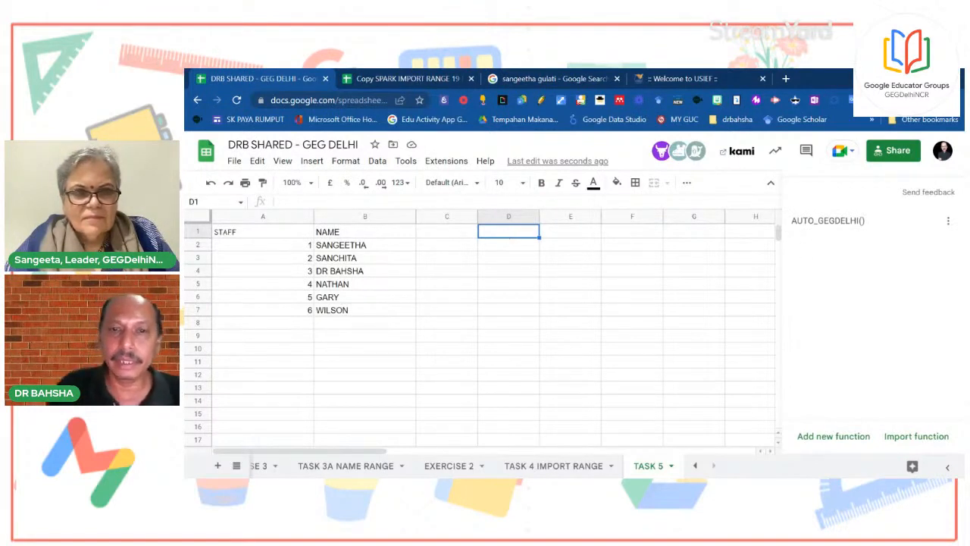
# Put a NAME heading in E1 and list GUNA, MORTEN and SELVA below it
pyautogui.click(574, 234)
pyautogui.write('NAM')
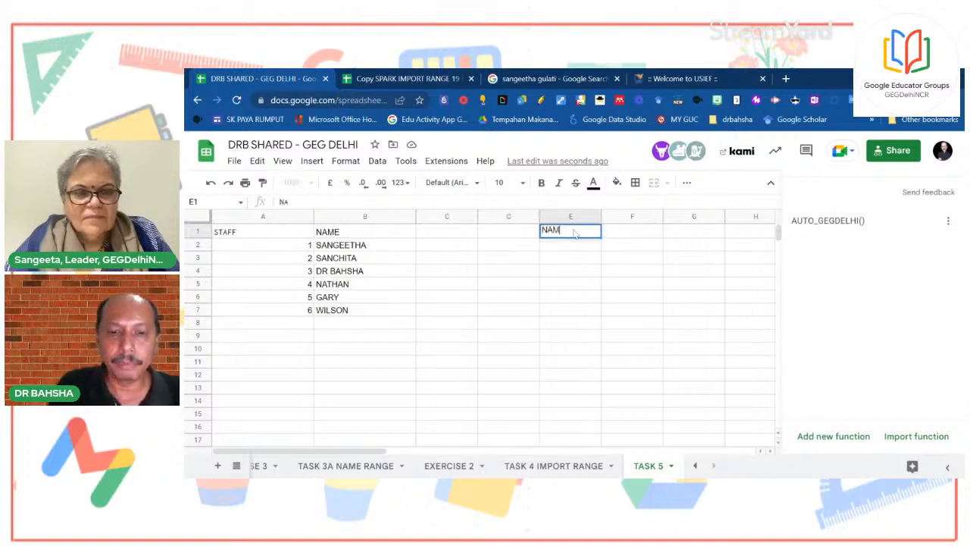
pyautogui.write('E')
pyautogui.click(560, 246)
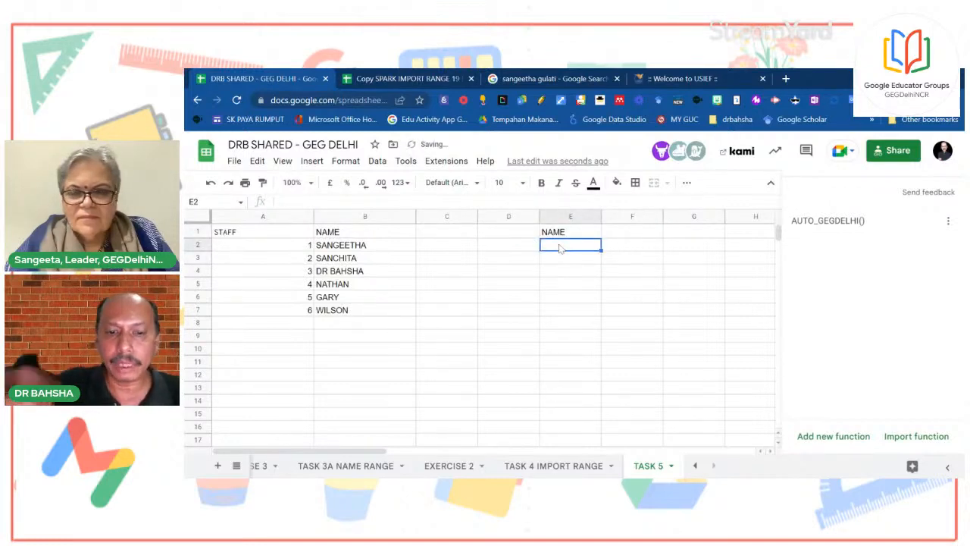
pyautogui.write('GUNA')
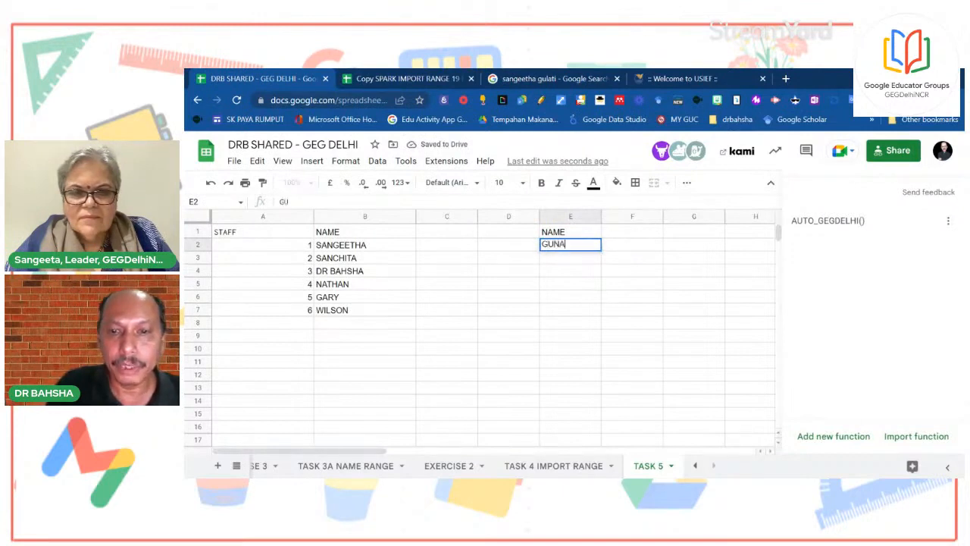
pyautogui.press('Return')
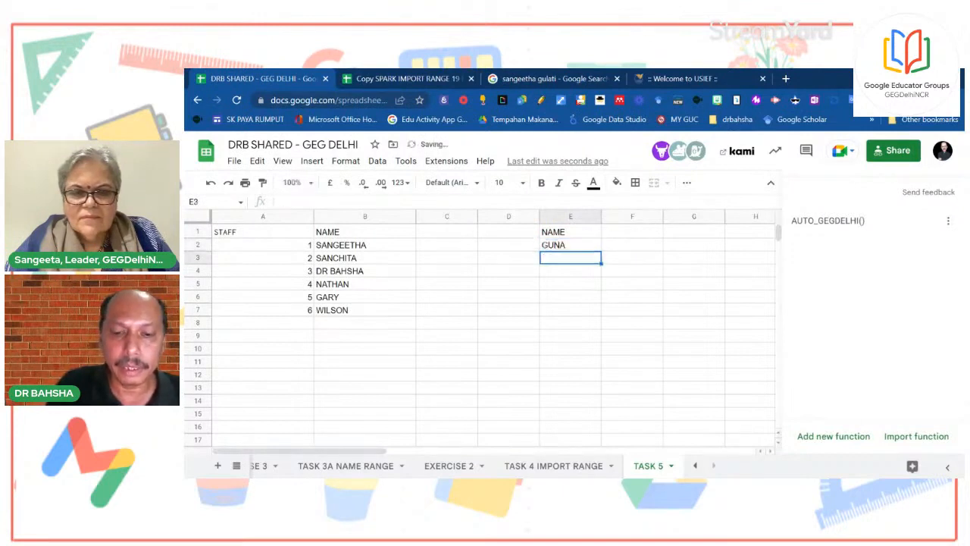
pyautogui.write('MORTEN')
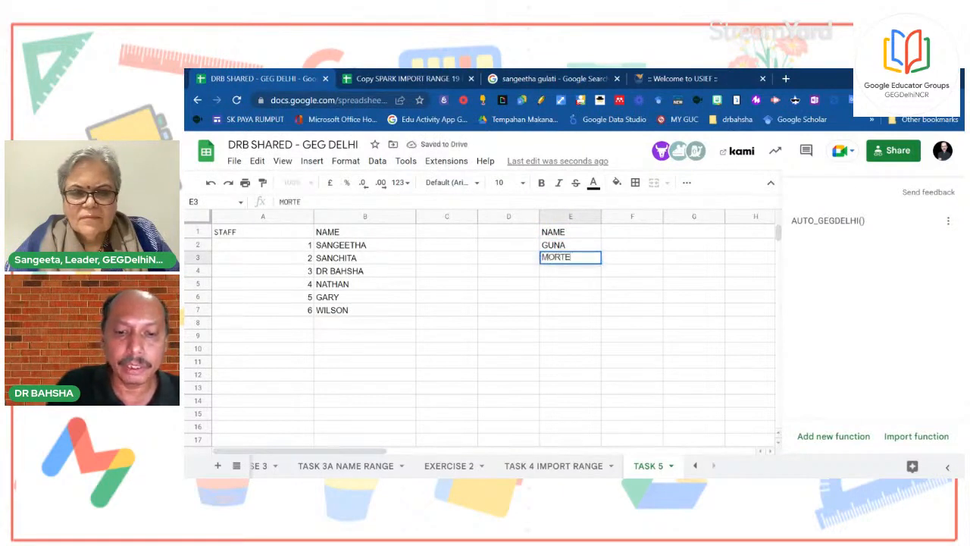
pyautogui.press('Return')
pyautogui.write('SEL')
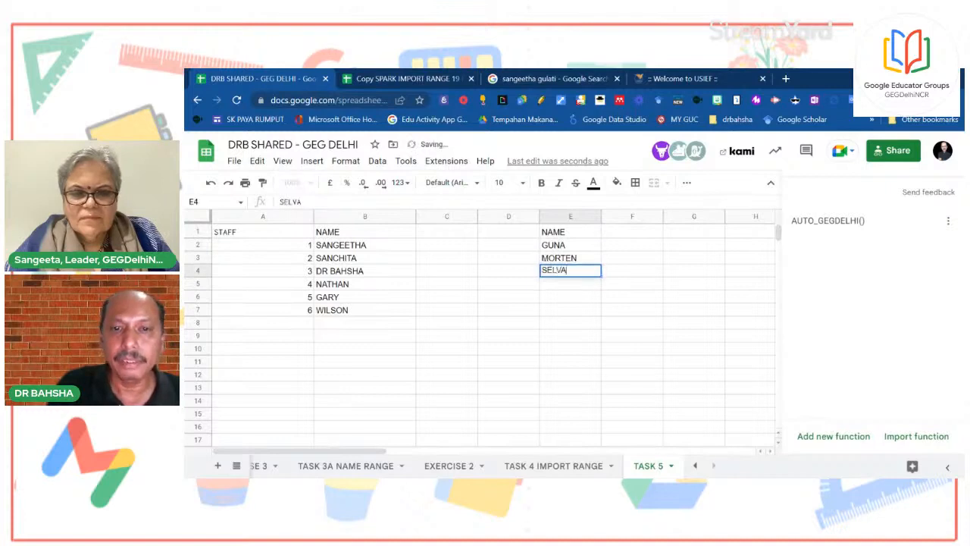
pyautogui.write('VA')
pyautogui.click(666, 336)
# Start typing =AUTO in D1 for the second list's numbering
pyautogui.click(525, 233)
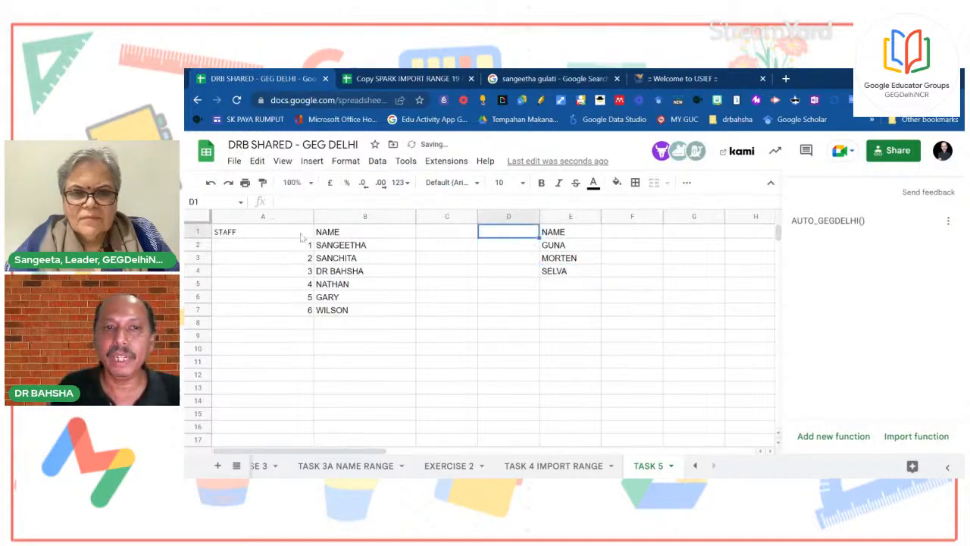
pyautogui.click(288, 238)
pyautogui.click(507, 235)
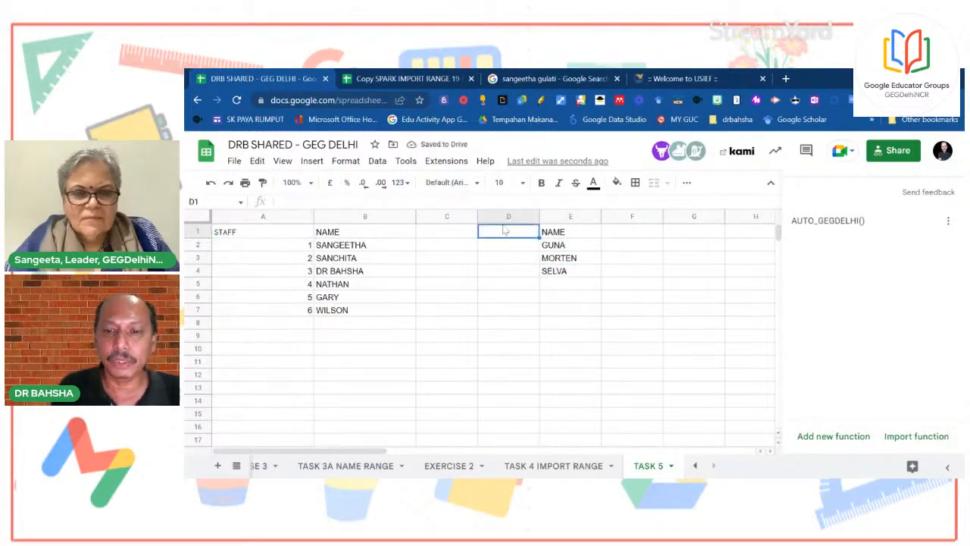
pyautogui.write('=AUTO')
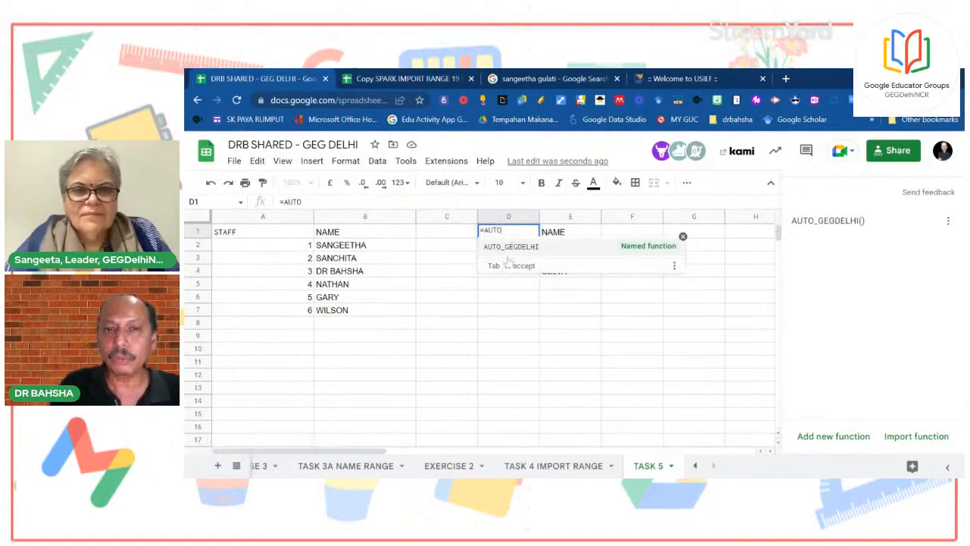
# Enter =AUTO_GEGDELHI() in D1 and compare its STAFF numbers with column A
pyautogui.click(504, 252)
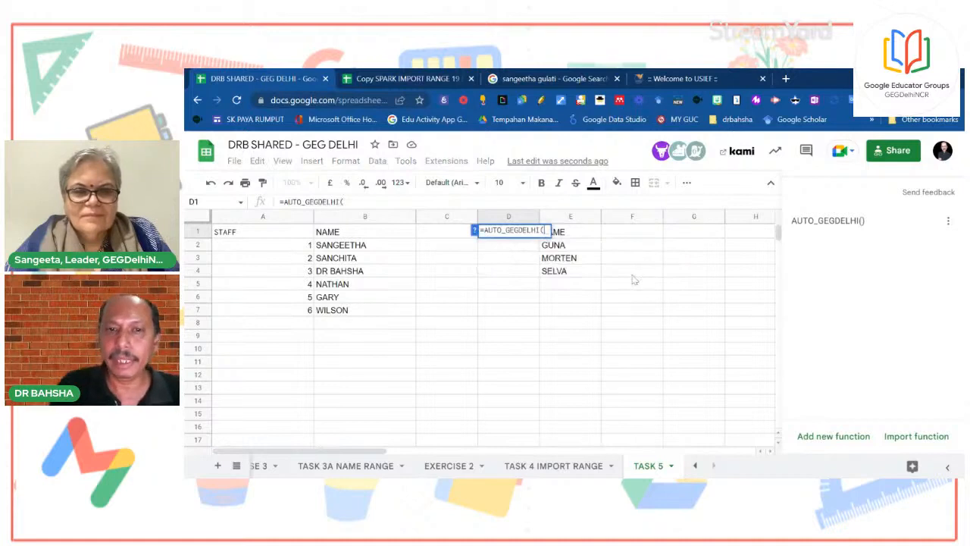
pyautogui.press('Return')
pyautogui.click(544, 314)
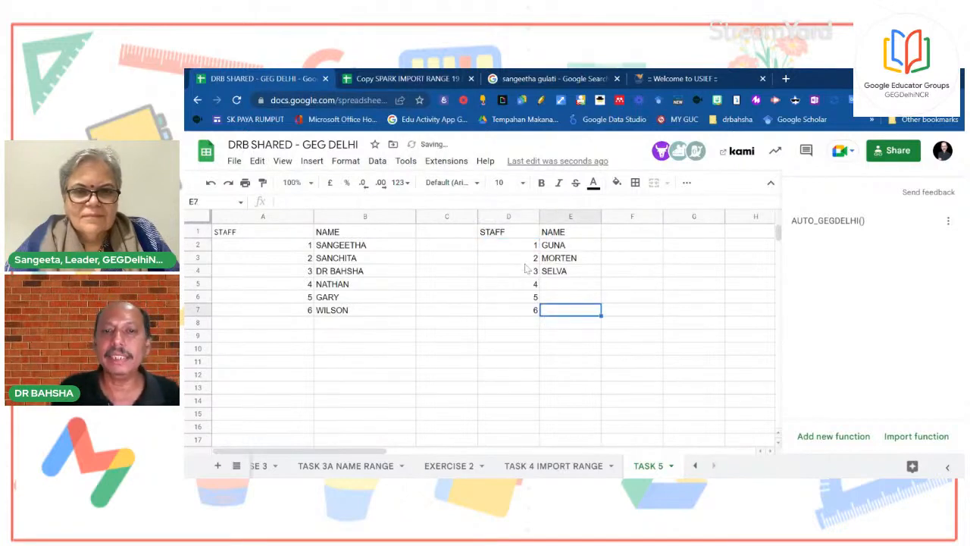
pyautogui.click(510, 238)
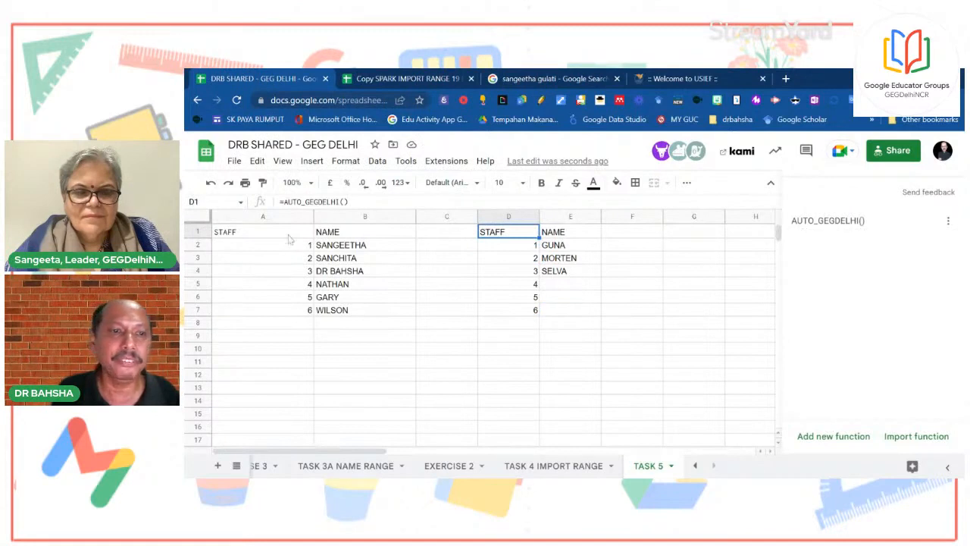
pyautogui.moveTo(277, 244); pyautogui.dragTo(282, 311)
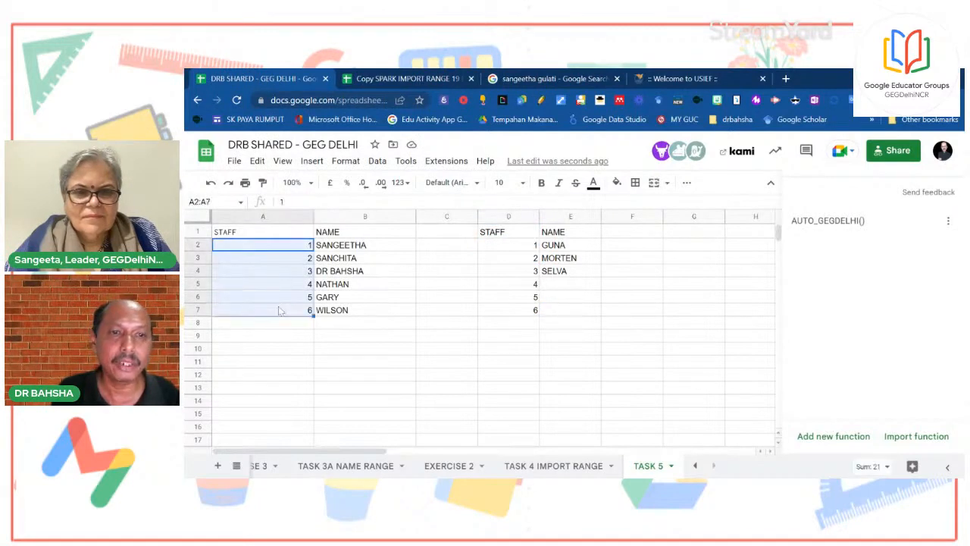
pyautogui.click(520, 235)
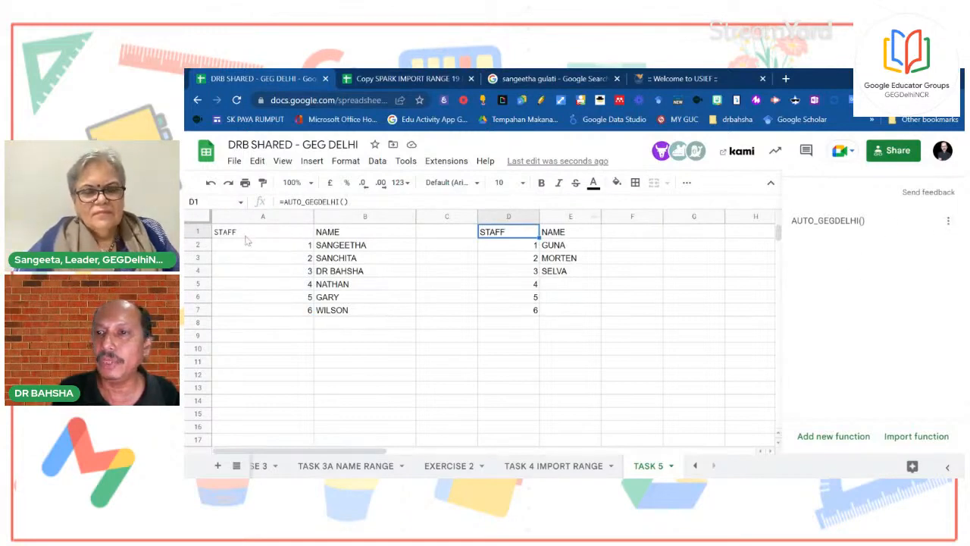
pyautogui.moveTo(266, 244); pyautogui.dragTo(269, 313)
# Add LONDON below WILSON in the first list and confirm it gets number 7
pyautogui.click(353, 327)
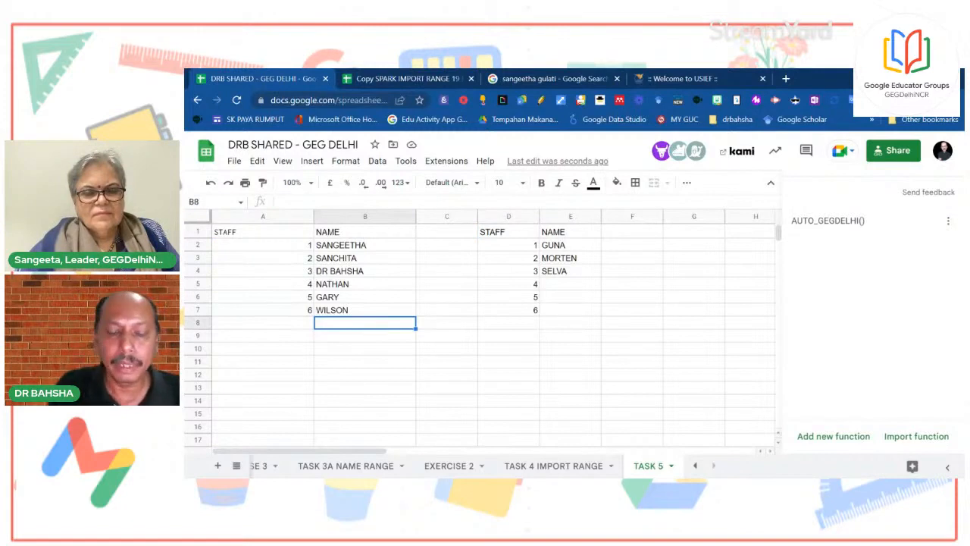
pyautogui.write('LONDON')
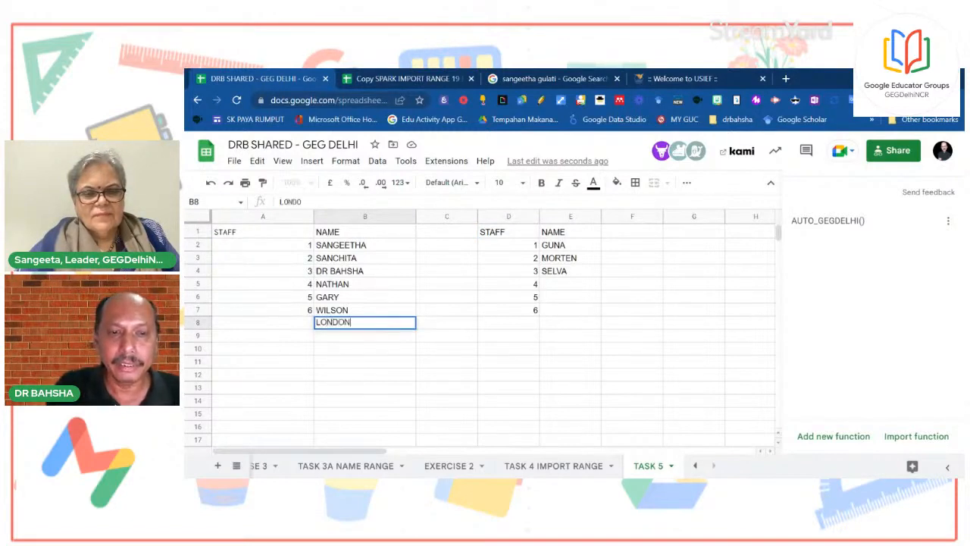
pyautogui.press('Return')
pyautogui.click(523, 336)
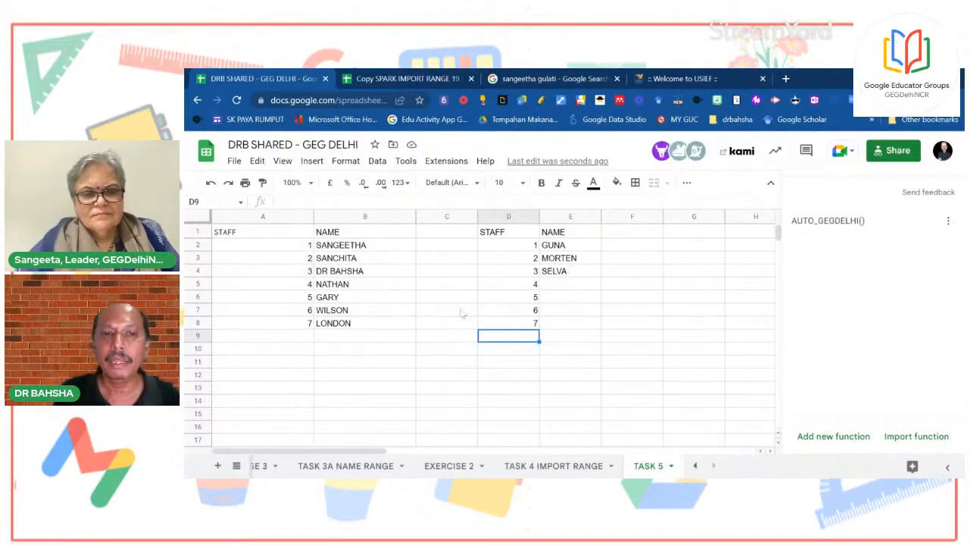
pyautogui.click(521, 236)
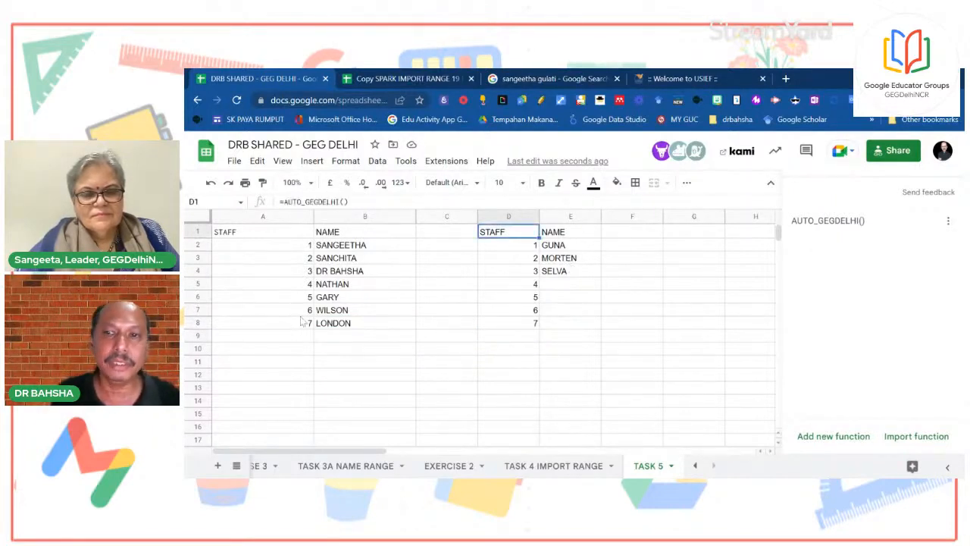
pyautogui.click(276, 326)
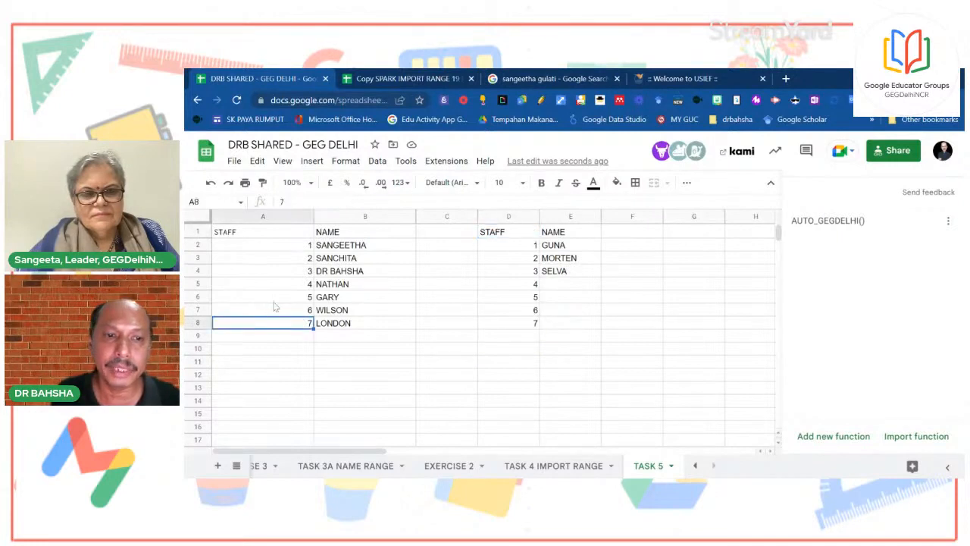
pyautogui.click(948, 220)
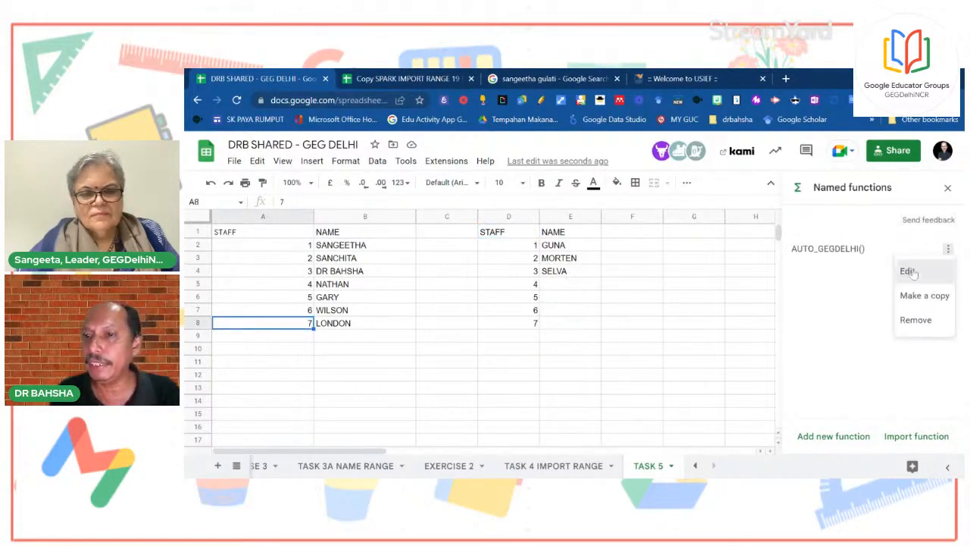
# Edit AUTO_GEGDELHI, trying then abandoning an argument for the 'TASK 5'!$B$2:$B range
pyautogui.click(908, 271)
pyautogui.scroll(-2, 868, 358)
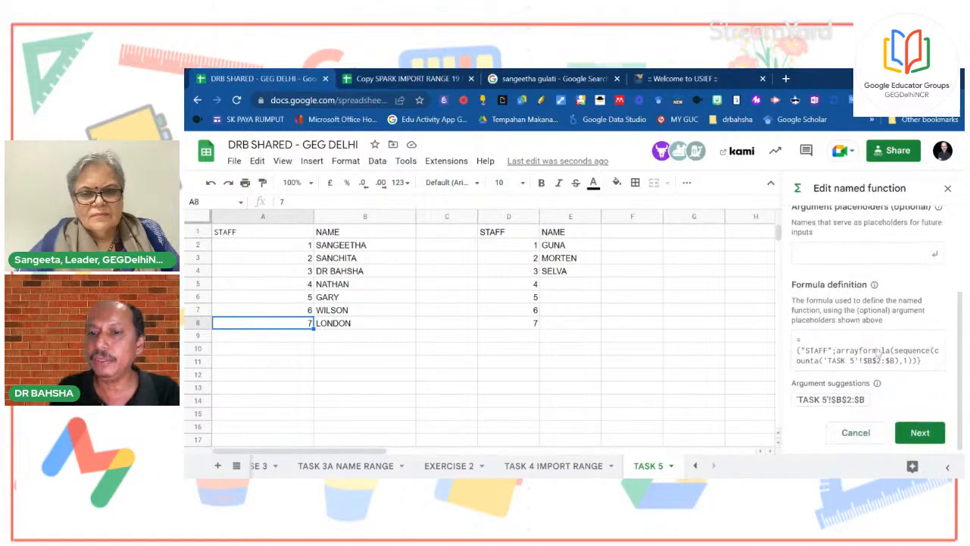
pyautogui.click(847, 400)
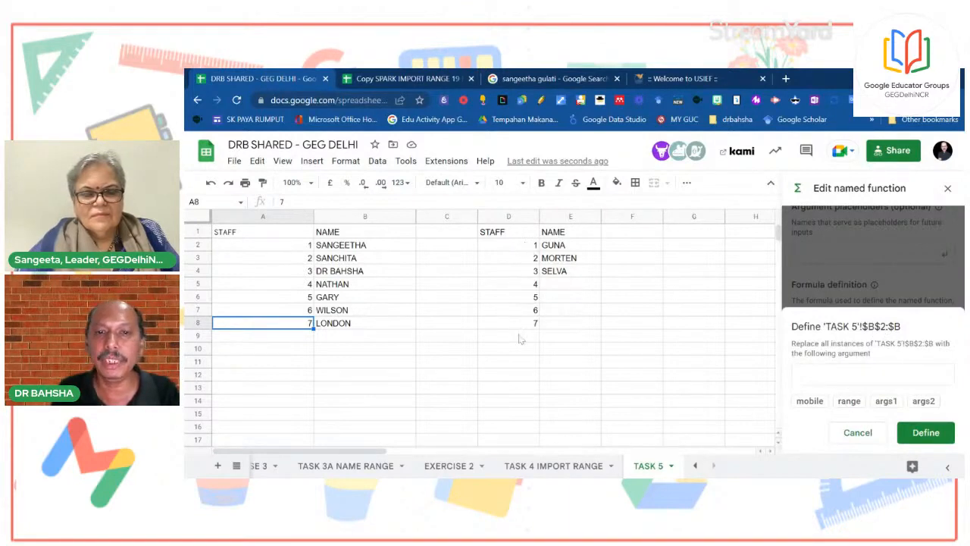
pyautogui.click(937, 439)
pyautogui.click(857, 432)
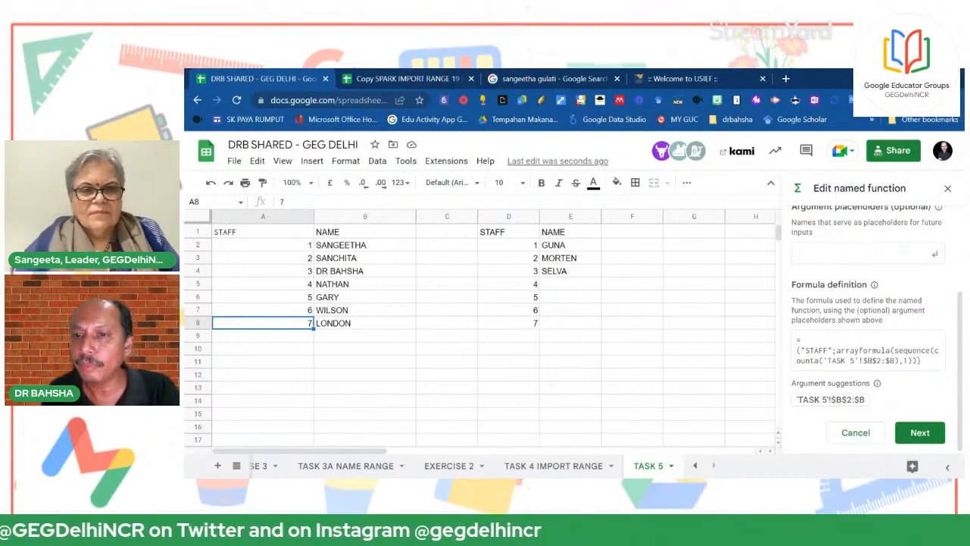
# Change the definition range to 'TASK 5'!$D$2:$D and update the named function
pyautogui.press('BackSpace')
pyautogui.write('D')
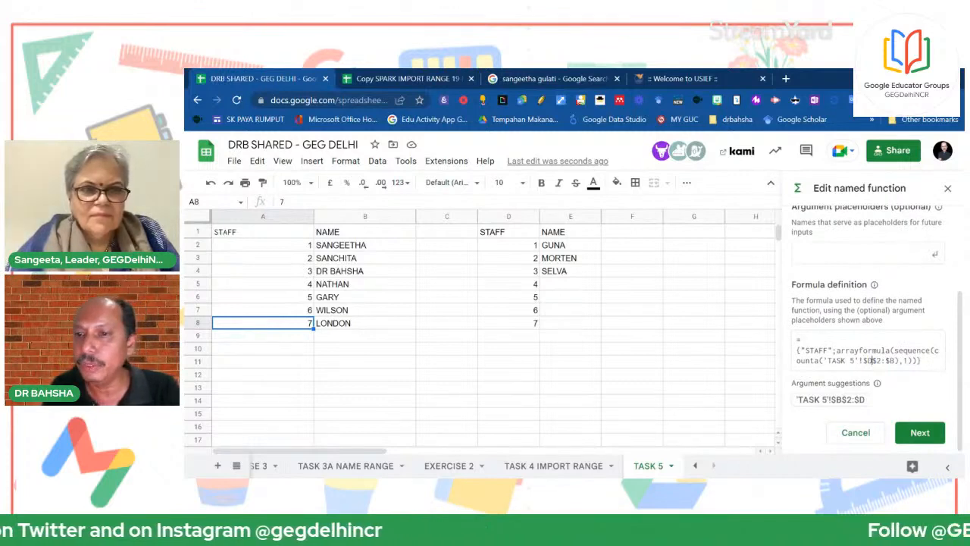
pyautogui.press('BackSpace')
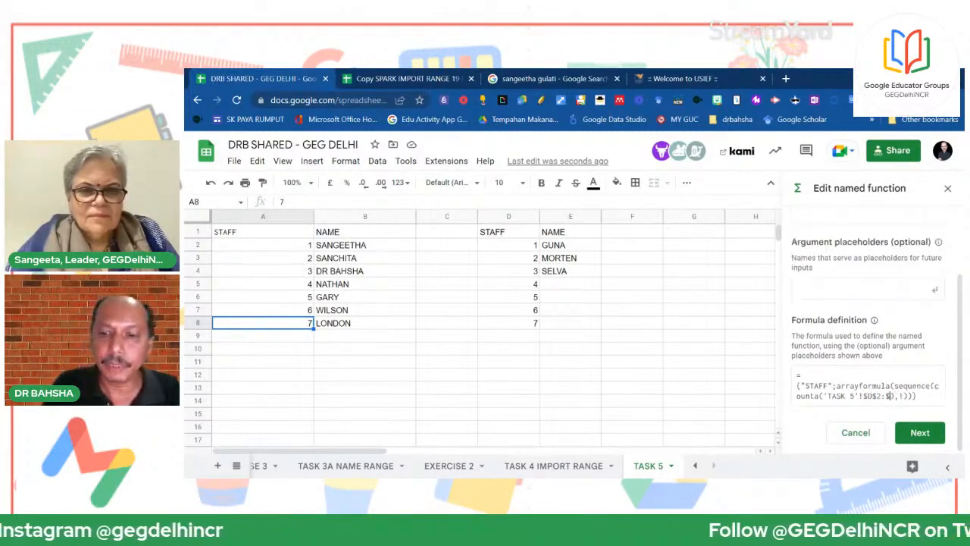
pyautogui.write('D')
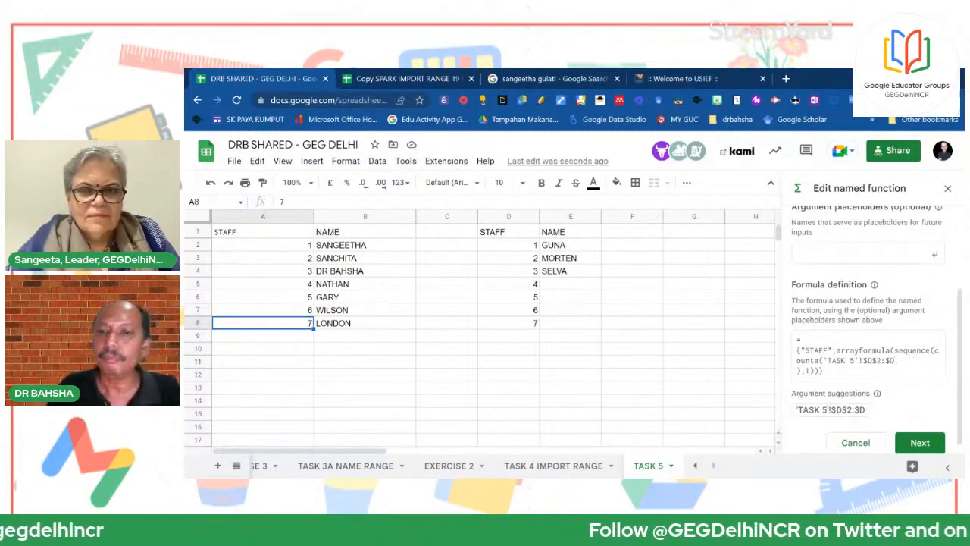
pyautogui.click(920, 443)
pyautogui.click(924, 432)
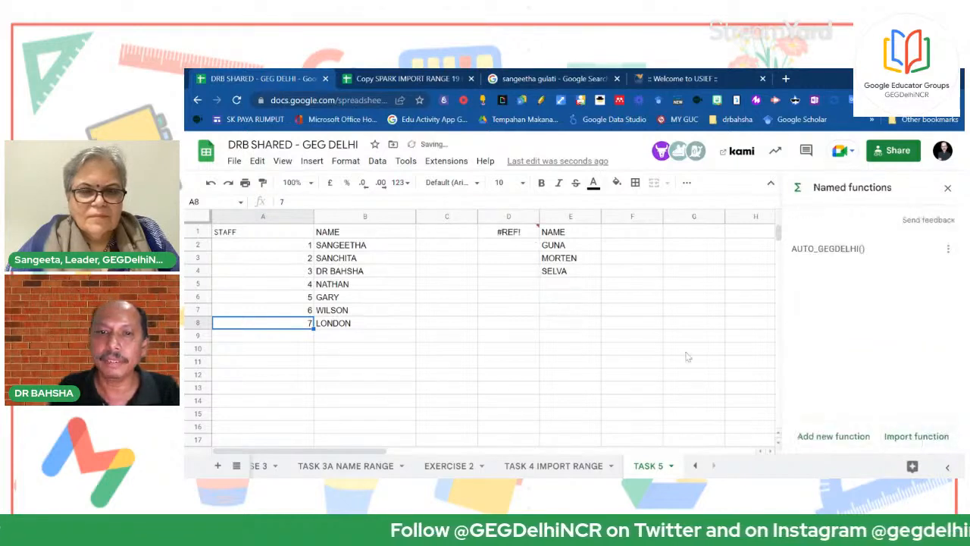
pyautogui.click(692, 348)
# Check D1's =AUTO_GEGDELHI() formula, then reopen the function's definition and leave it unchanged
pyautogui.click(506, 232)
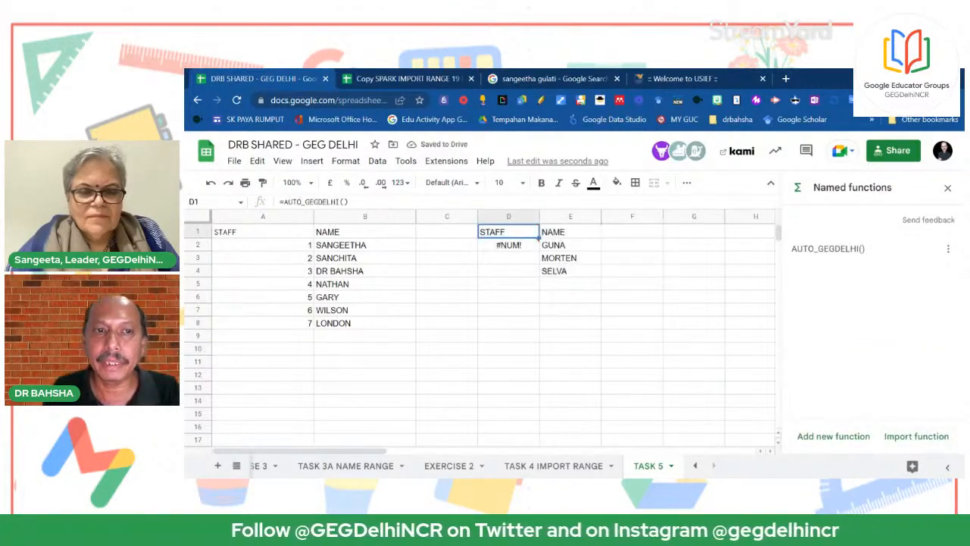
pyautogui.press('Return')
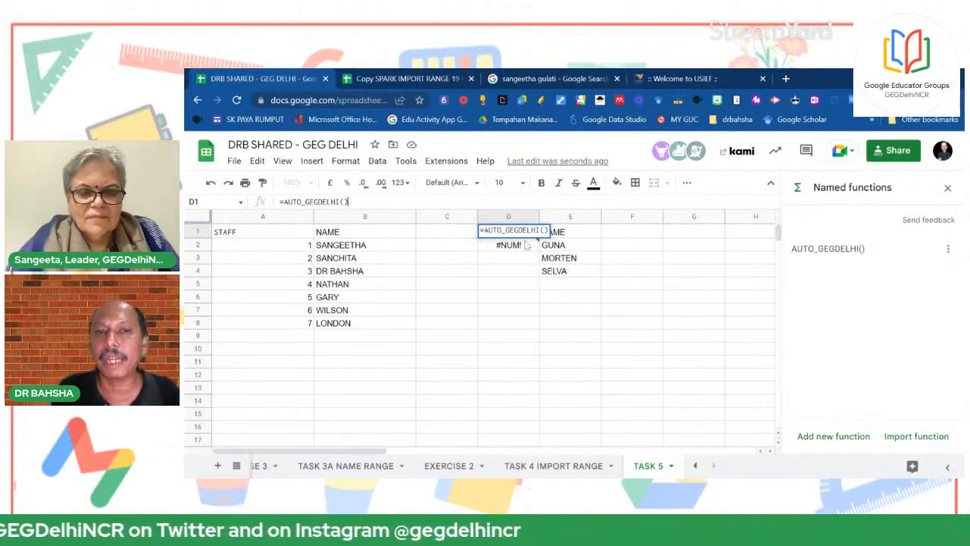
pyautogui.press('Return')
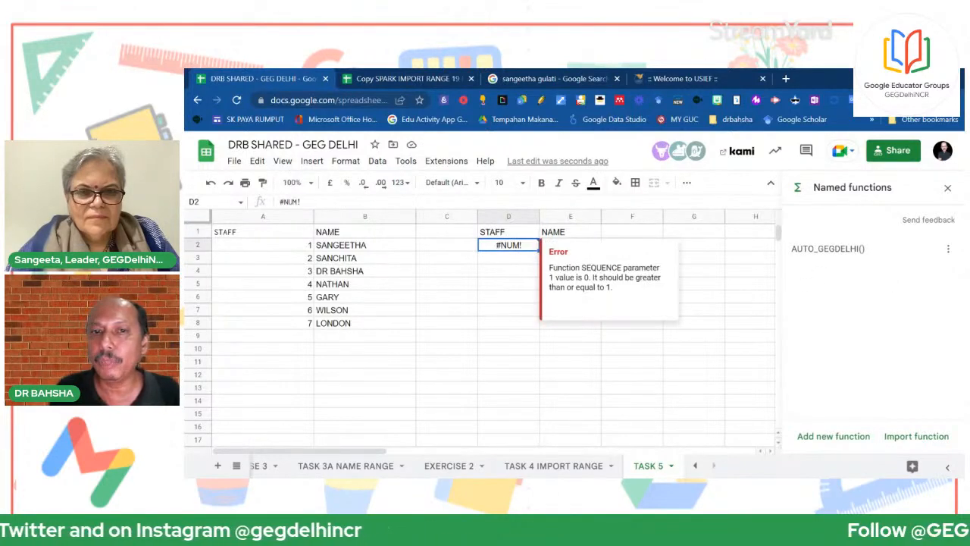
pyautogui.click(947, 249)
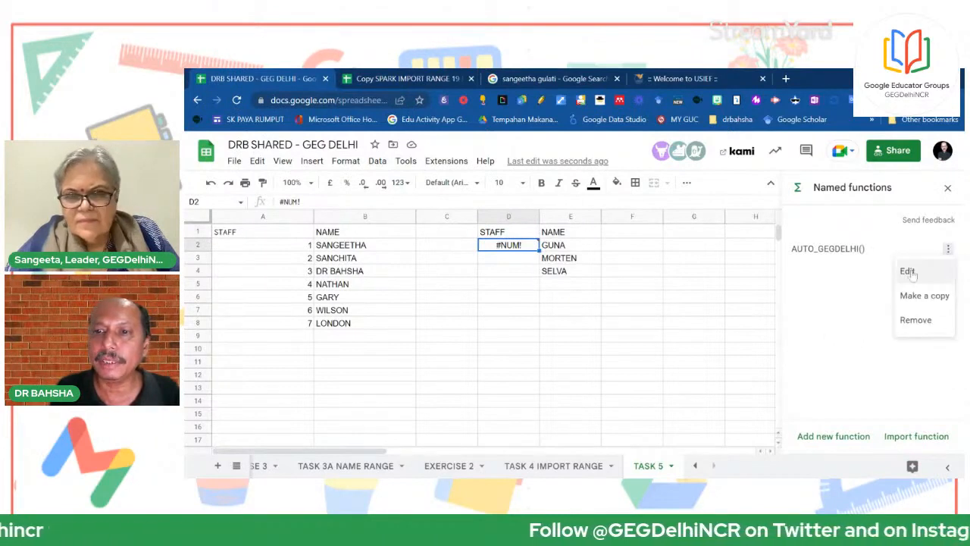
pyautogui.click(913, 274)
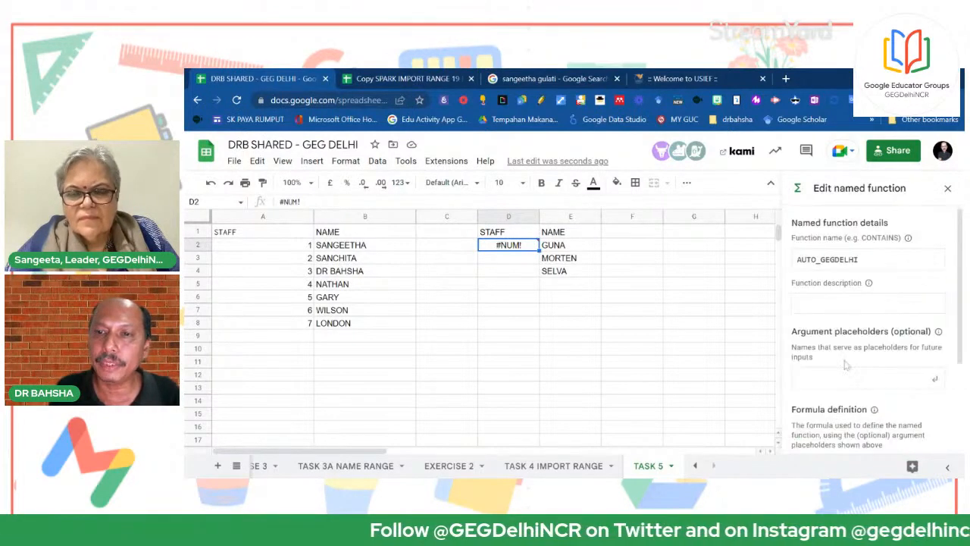
pyautogui.scroll(-2, 846, 365)
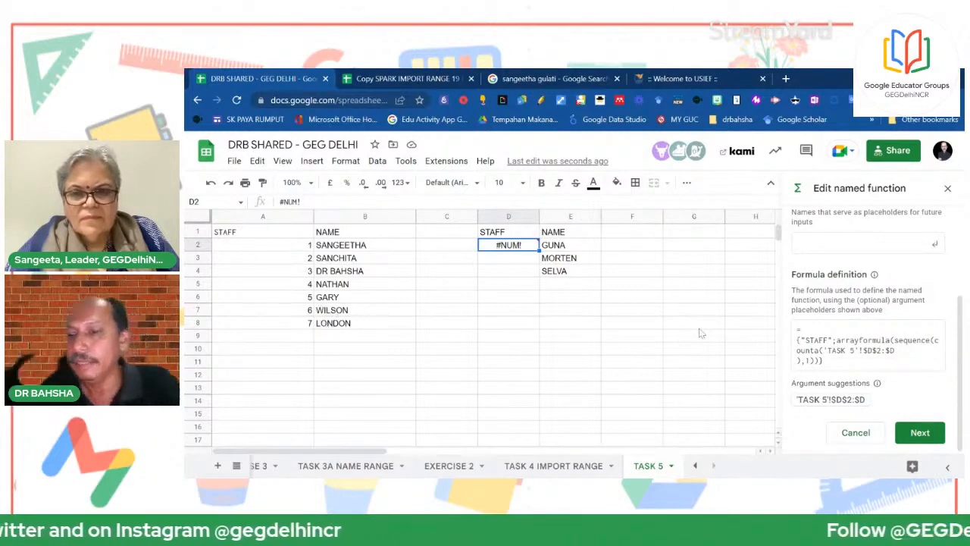
pyautogui.click(616, 342)
# Close the function editor and inspect the STAFF header and #NUM! error in column D
pyautogui.click(947, 188)
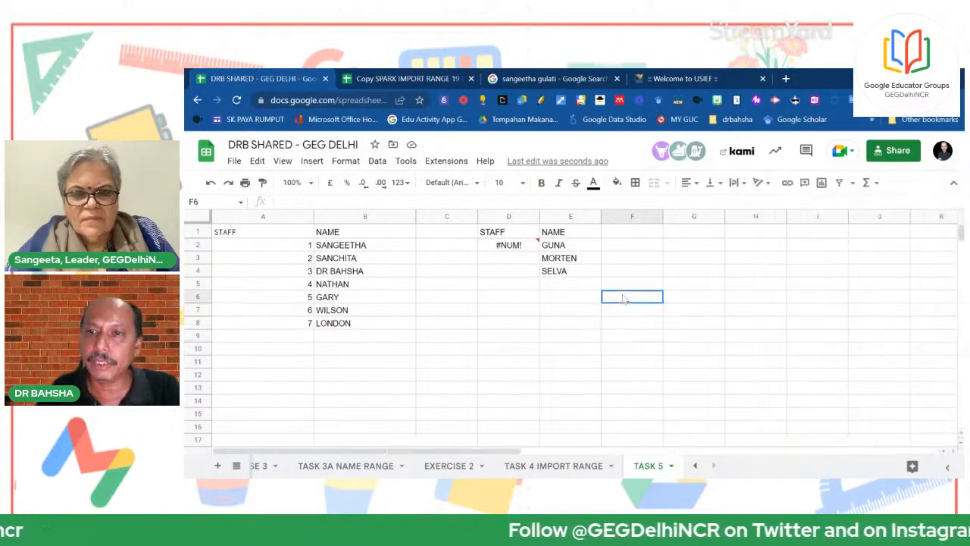
pyautogui.click(518, 234)
pyautogui.click(520, 247)
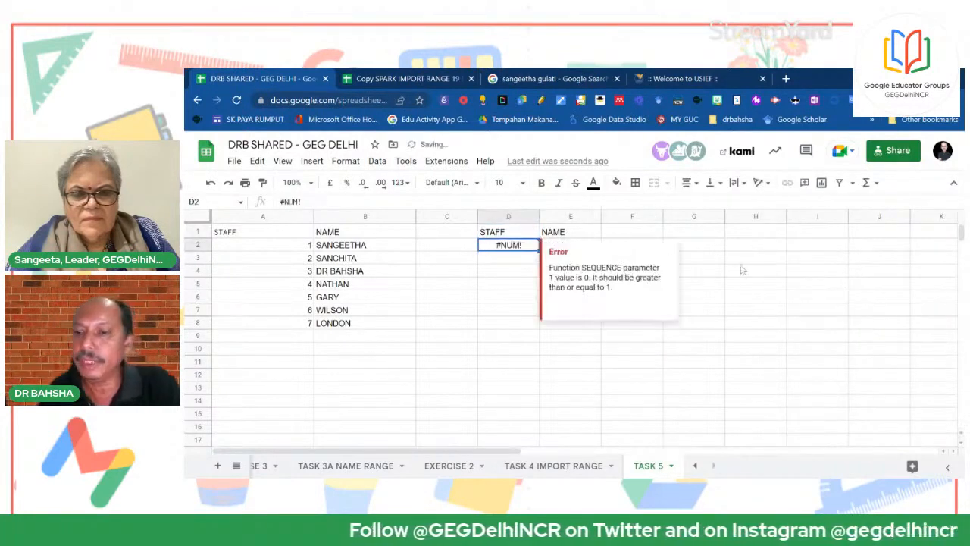
pyautogui.click(523, 232)
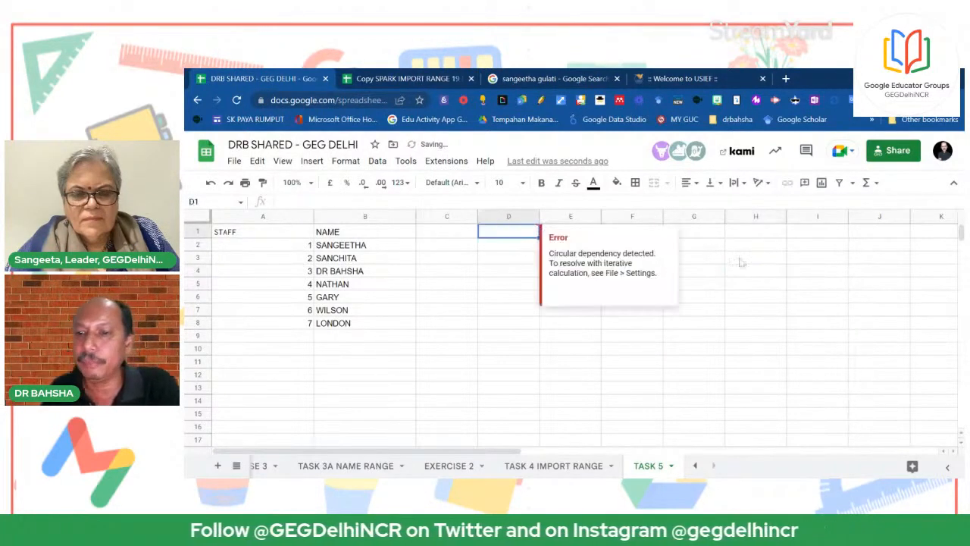
pyautogui.click(742, 270)
# Review Data > Named ranges and the Named functions list, cancelling Import function
pyautogui.click(376, 160)
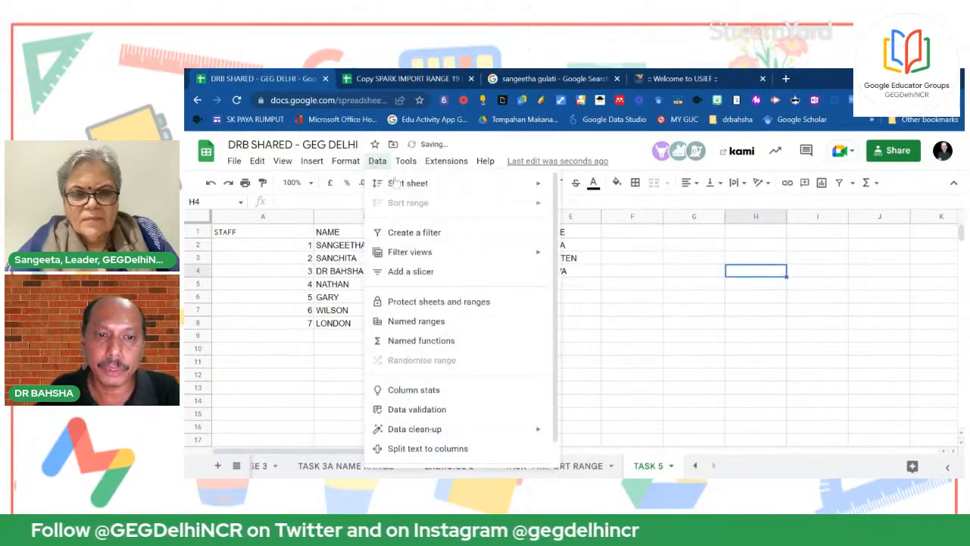
pyautogui.click(413, 319)
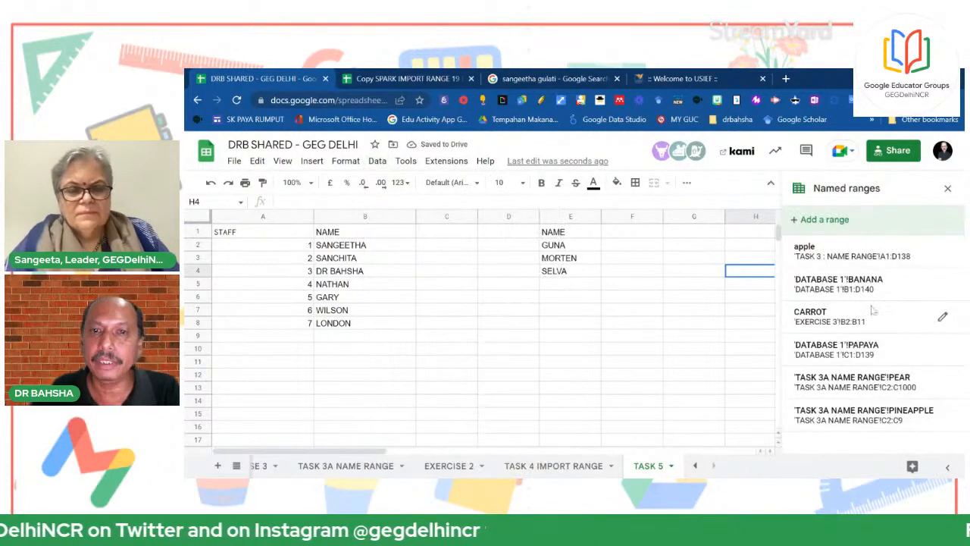
pyautogui.click(948, 189)
pyautogui.click(377, 161)
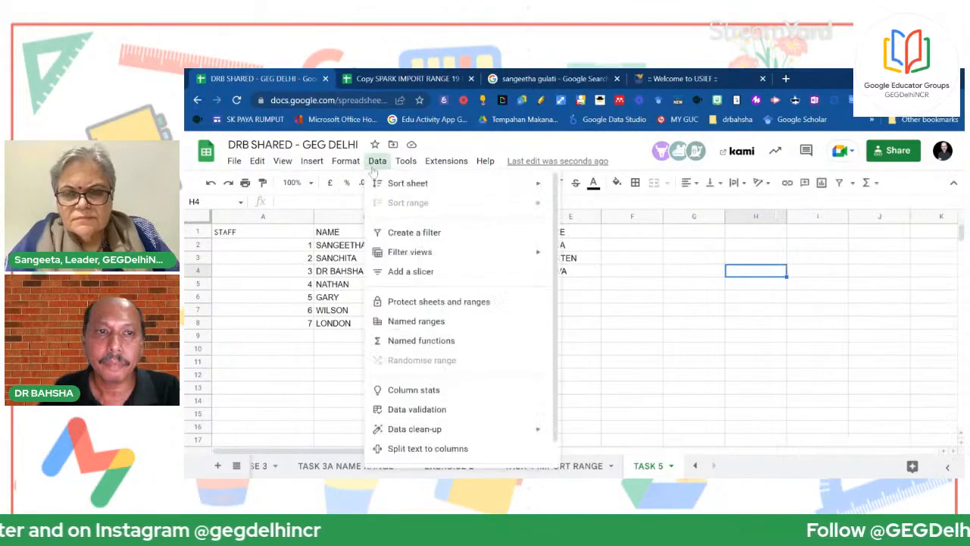
pyautogui.click(424, 340)
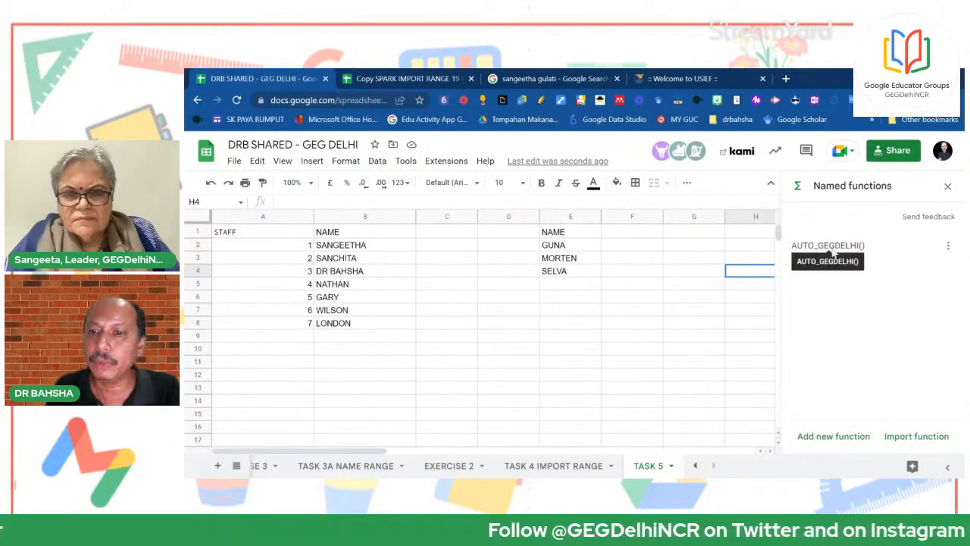
pyautogui.click(915, 438)
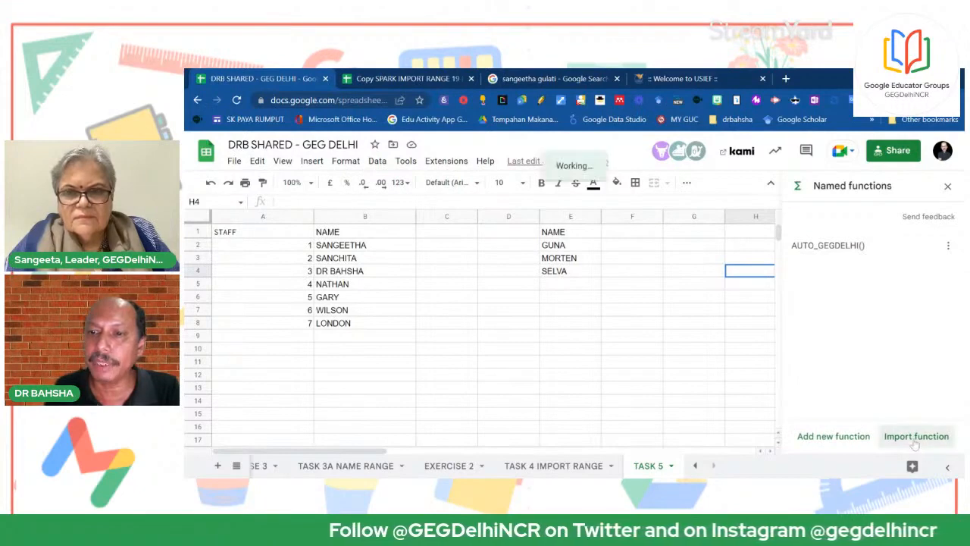
pyautogui.click(797, 175)
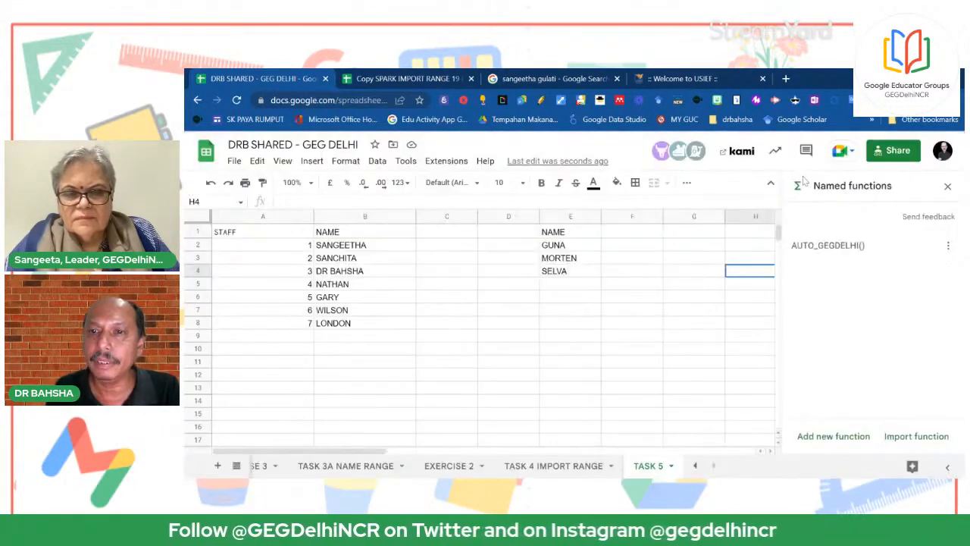
pyautogui.click(511, 236)
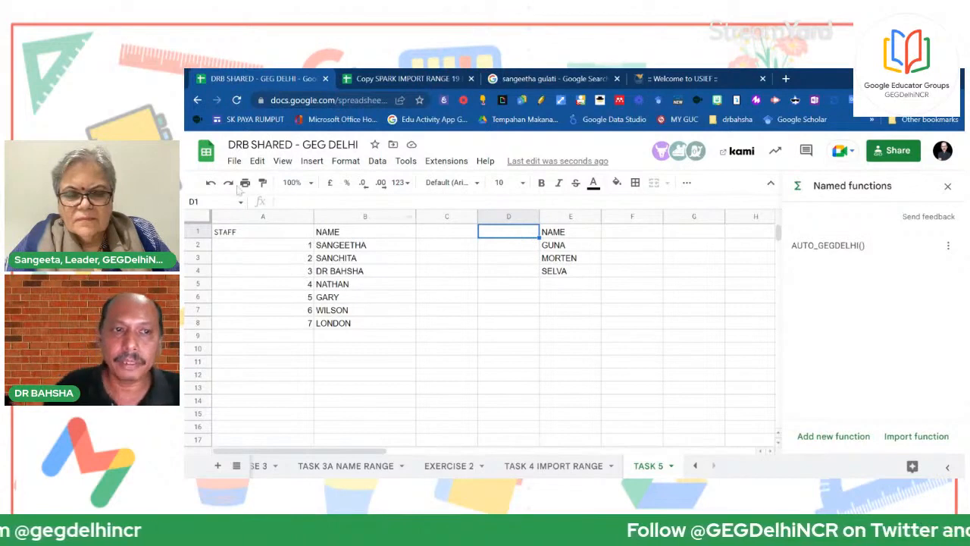
# Copy the STAFF ARRAYFORMULA from A1 into D1 and change its range from B2:B to E2:E
pyautogui.click(239, 231)
pyautogui.rightClick(241, 229)
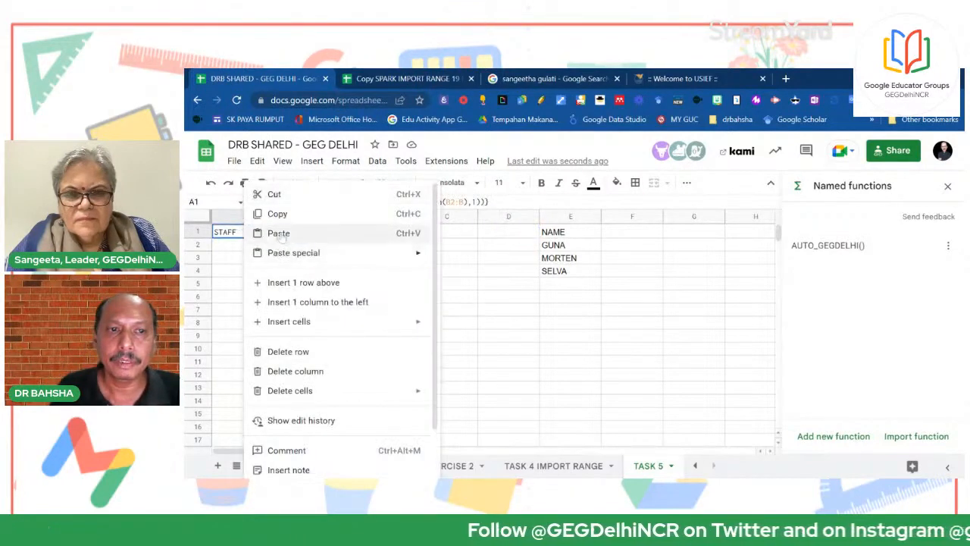
pyautogui.click(277, 214)
pyautogui.click(520, 236)
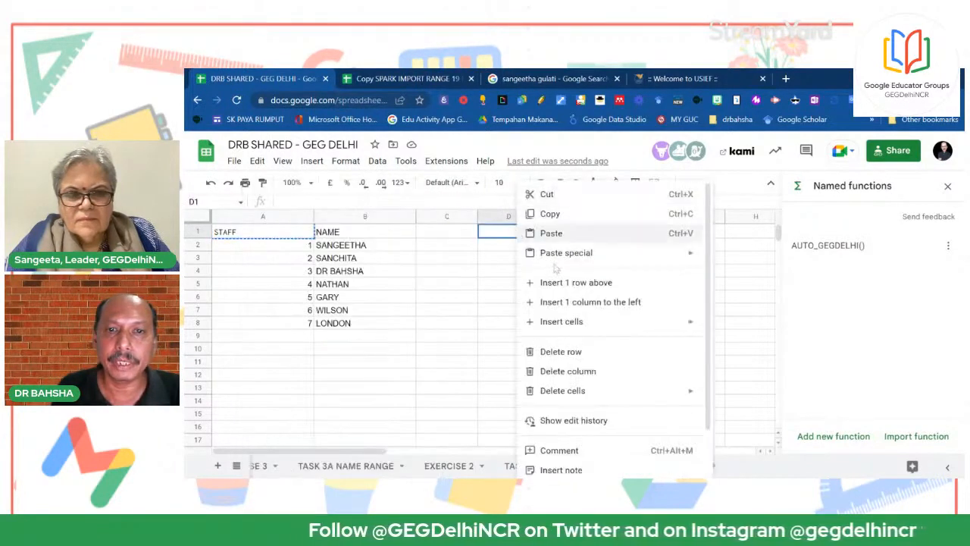
pyautogui.rightClick(520, 236)
pyautogui.click(550, 233)
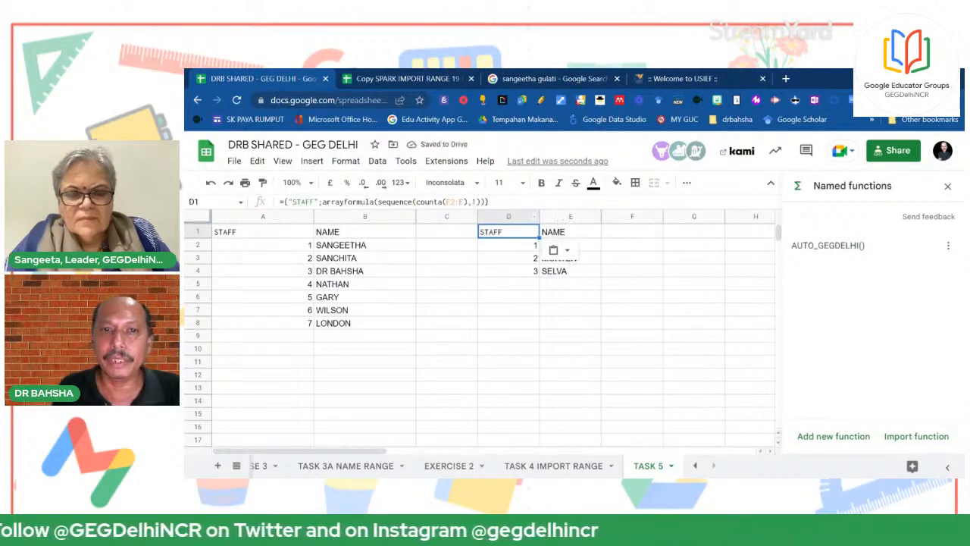
pyautogui.doubleClick(491, 229)
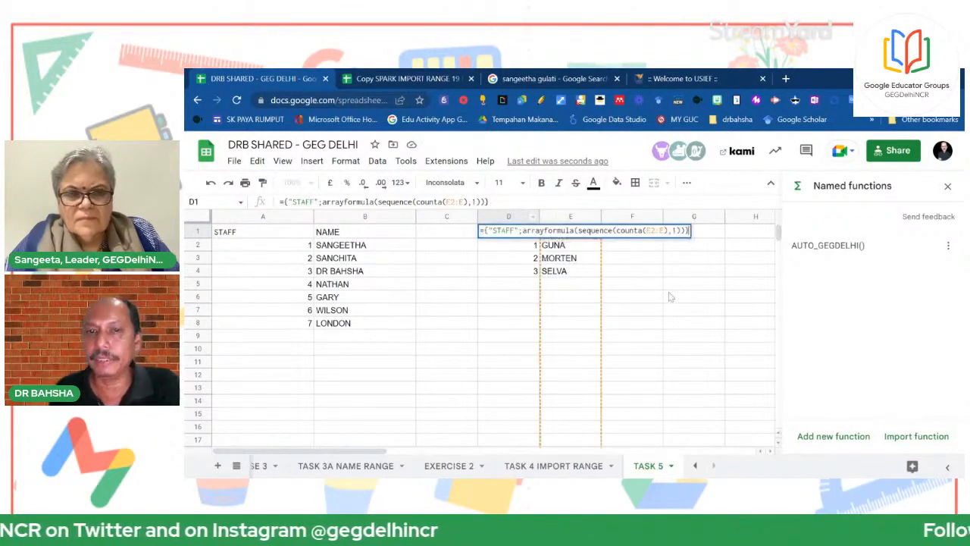
pyautogui.press('Return')
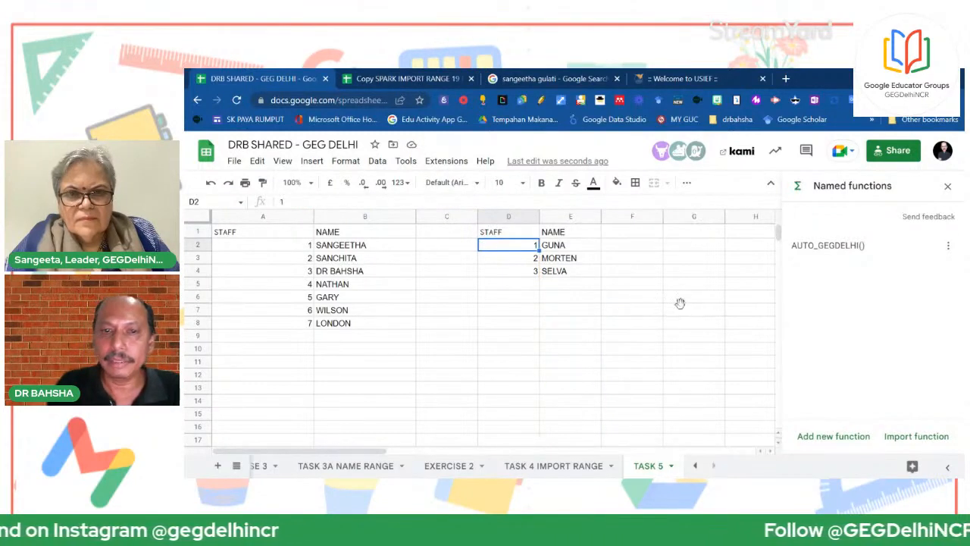
# Check the 1–3 numbering beside GUNA, MORTEN and SELVA, then select empty cell E5
pyautogui.click(680, 306)
pyautogui.moveTo(529, 248); pyautogui.dragTo(535, 272)
pyautogui.click(569, 273)
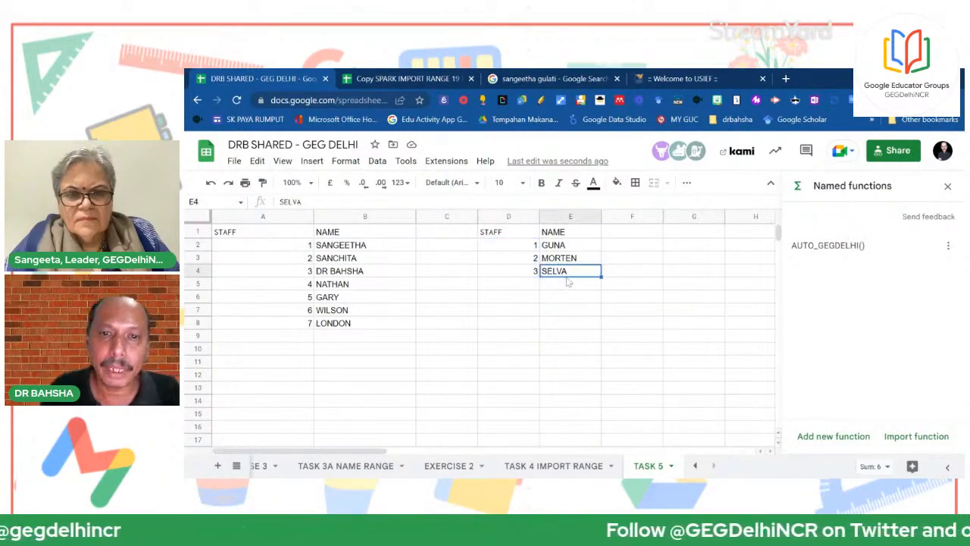
pyautogui.click(568, 284)
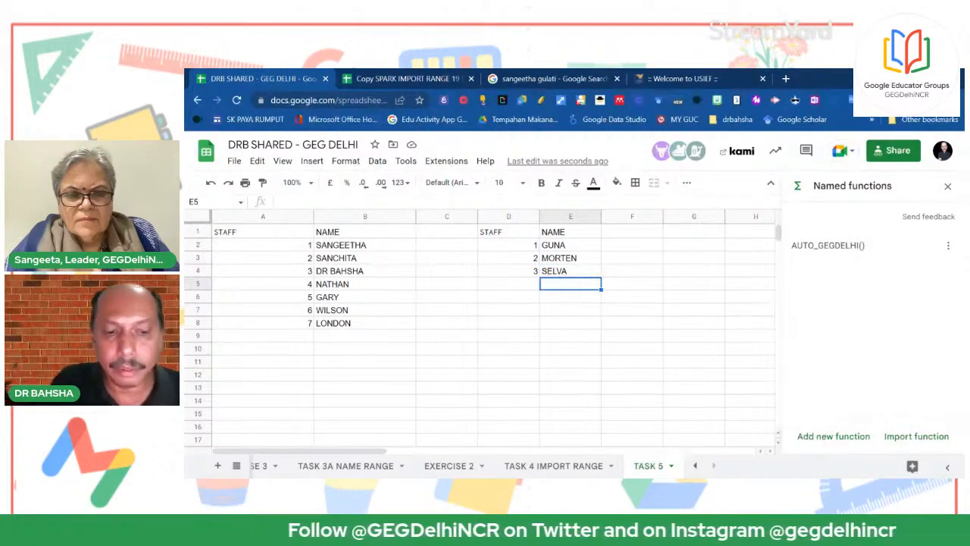
# Enter WILSON in E5 so the second list numbers him 4
pyautogui.write('WILSA')
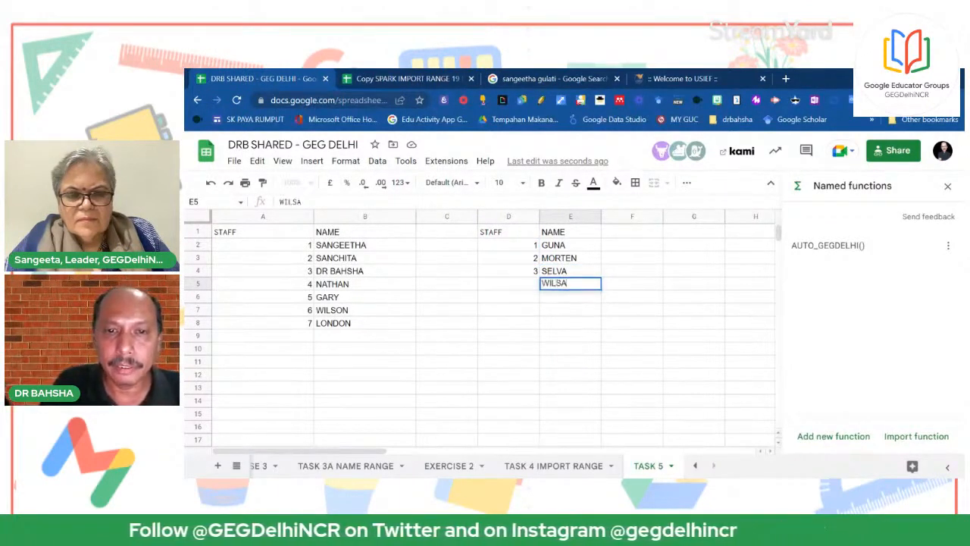
pyautogui.write('O')
pyautogui.press('BackSpace')
pyautogui.press('BackSpace')
pyautogui.write('ON')
pyautogui.press('Return')
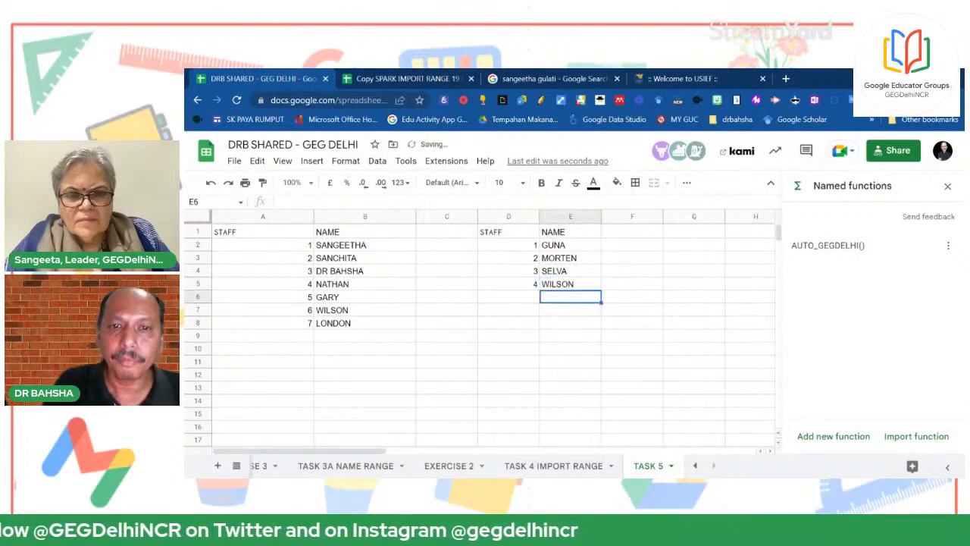
# Compare the ARRAYFORMULA formulas in D1 and A1 without changing them
pyautogui.click(497, 235)
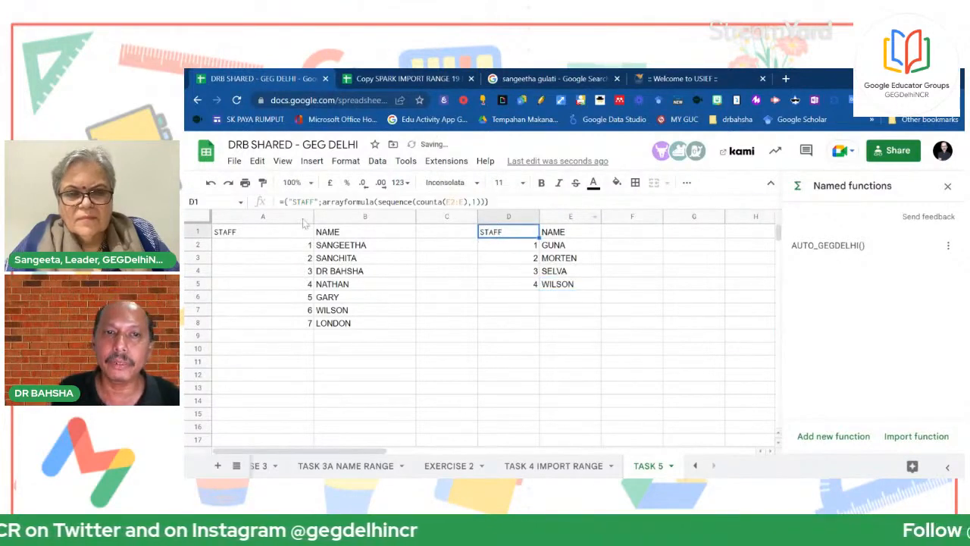
pyautogui.moveTo(280, 201); pyautogui.dragTo(448, 318)
pyautogui.click(447, 310)
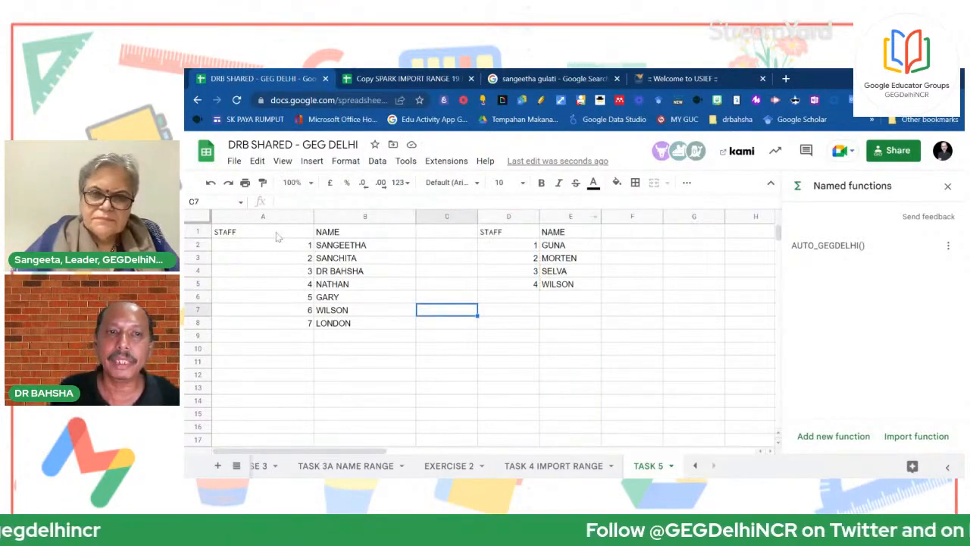
pyautogui.click(278, 236)
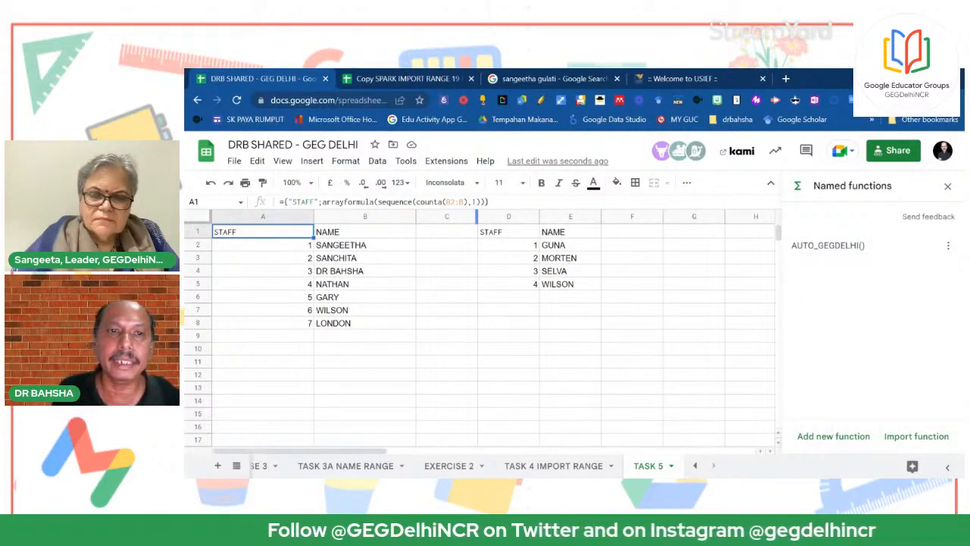
pyautogui.moveTo(489, 201); pyautogui.dragTo(285, 201)
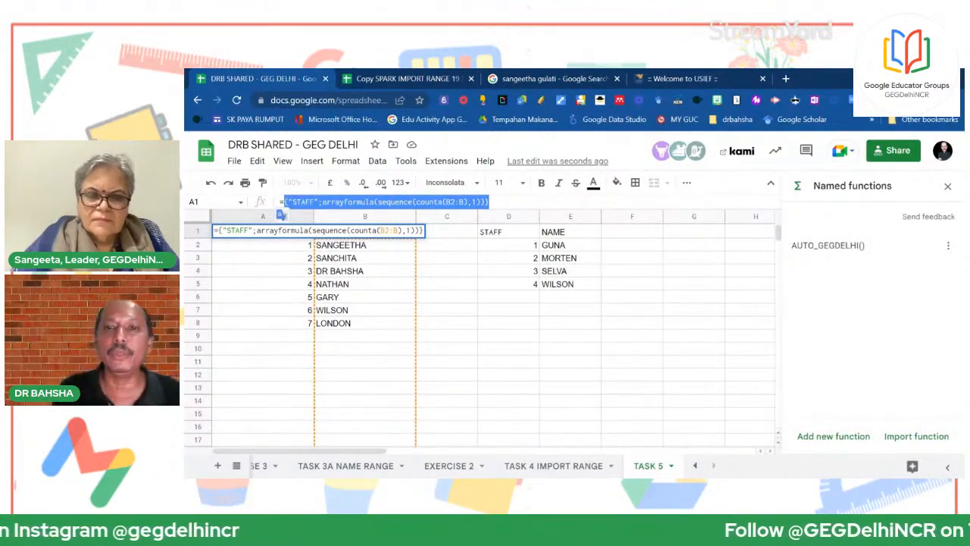
pyautogui.click(830, 262)
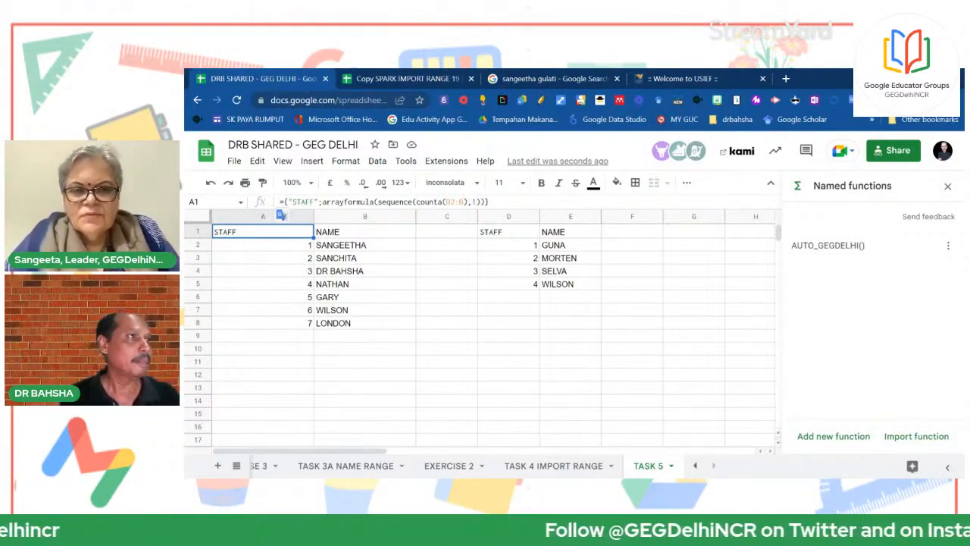
pyautogui.click(573, 362)
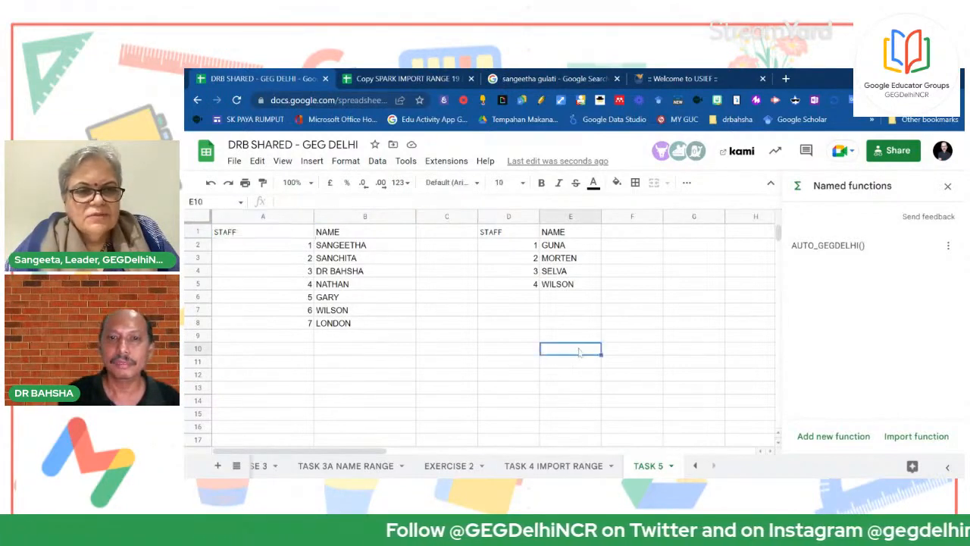